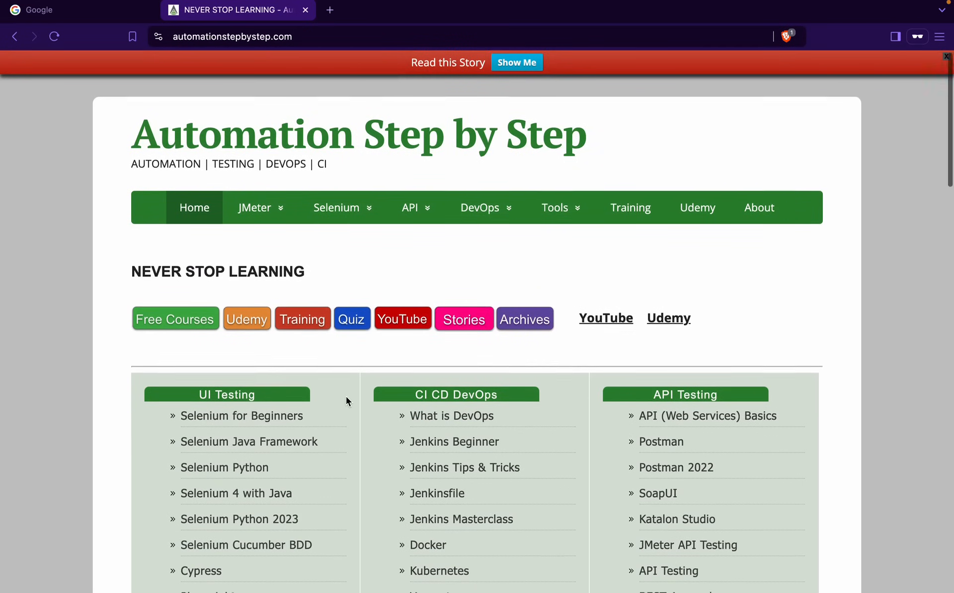
Open the 'API (Web Services) Basics' YouTube playlist from the site's API Testing list in a new tab
{"action": "scroll", "coordinate": [347, 398], "scroll_direction": "down", "scroll_amount": 3}
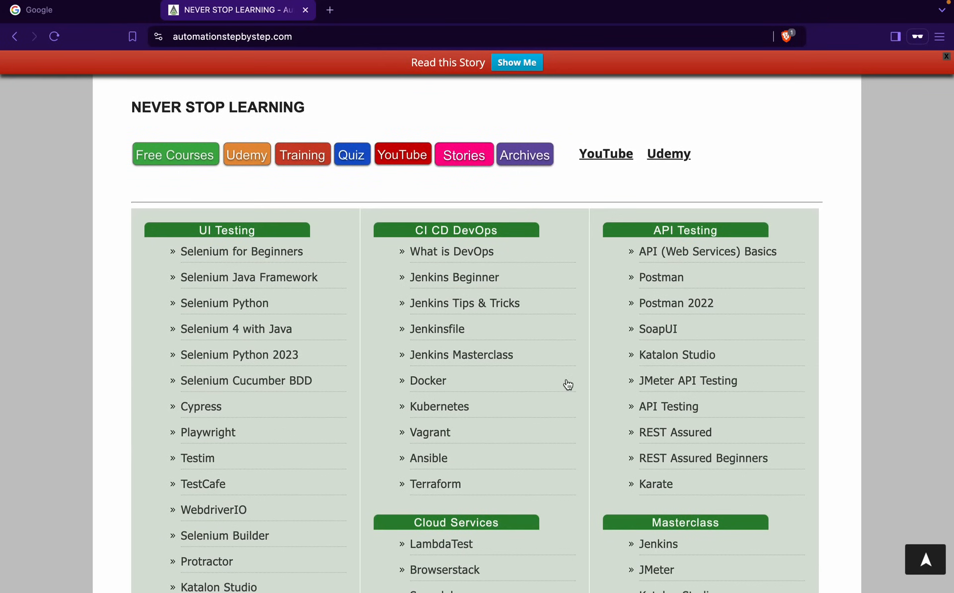
{"action": "scroll", "coordinate": [568, 385], "scroll_direction": "up", "scroll_amount": 3}
{"action": "scroll", "coordinate": [569, 386], "scroll_direction": "down", "scroll_amount": 5}
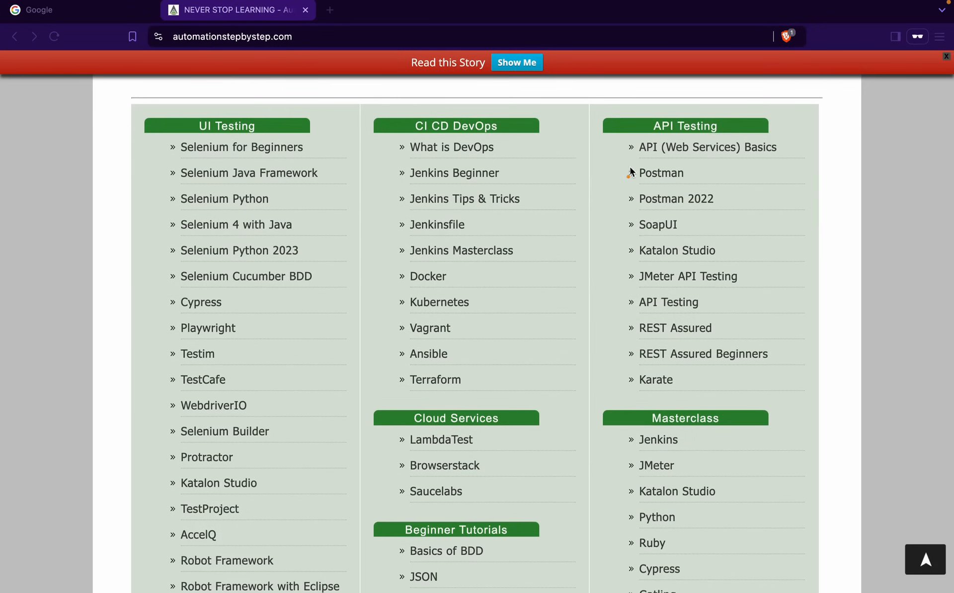
{"action": "mouse_move", "coordinate": [605, 105]}
{"action": "left_mouse_down"}
{"action": "mouse_move", "coordinate": [805, 333]}
{"action": "mouse_move", "coordinate": [812, 419]}
{"action": "mouse_move", "coordinate": [821, 400]}
{"action": "left_mouse_up"}
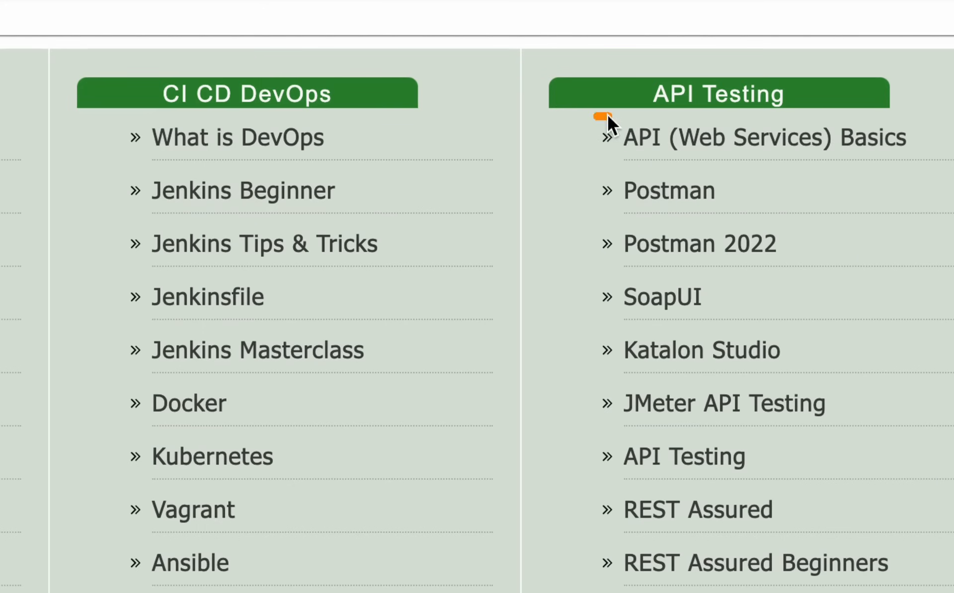
{"action": "left_click_drag", "start_coordinate": [607, 114], "coordinate": [918, 169]}
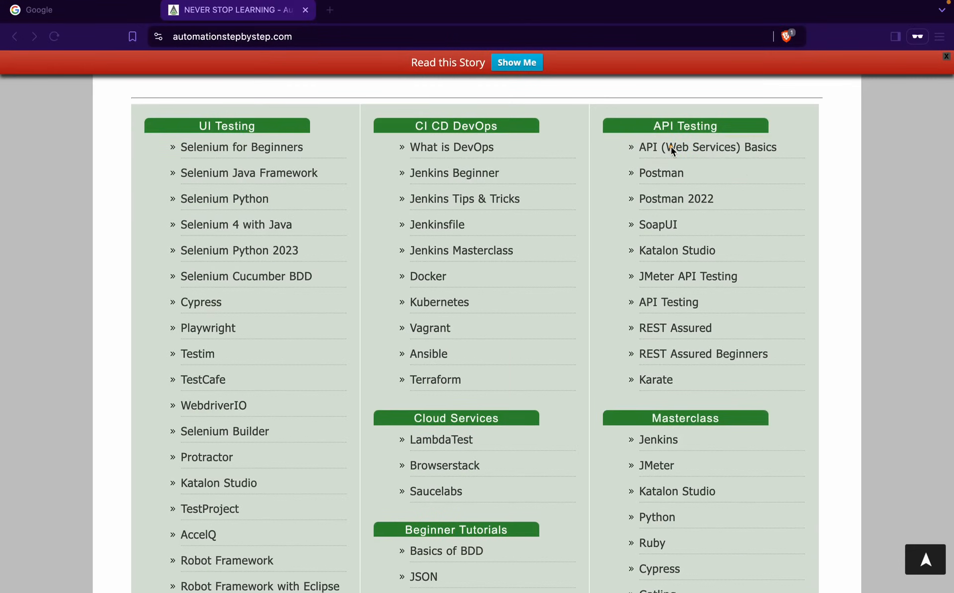
{"action": "left_click", "coordinate": [672, 149], "text": "super"}
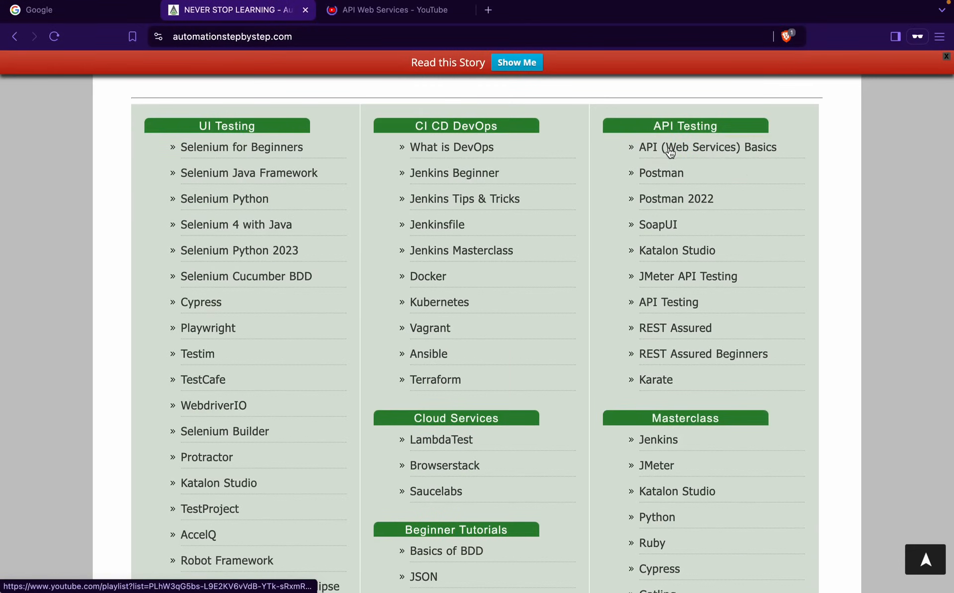
Browse the YouTube playlist, then return to the NEVER STOP LEARNING site tab
{"action": "left_click", "coordinate": [404, 11]}
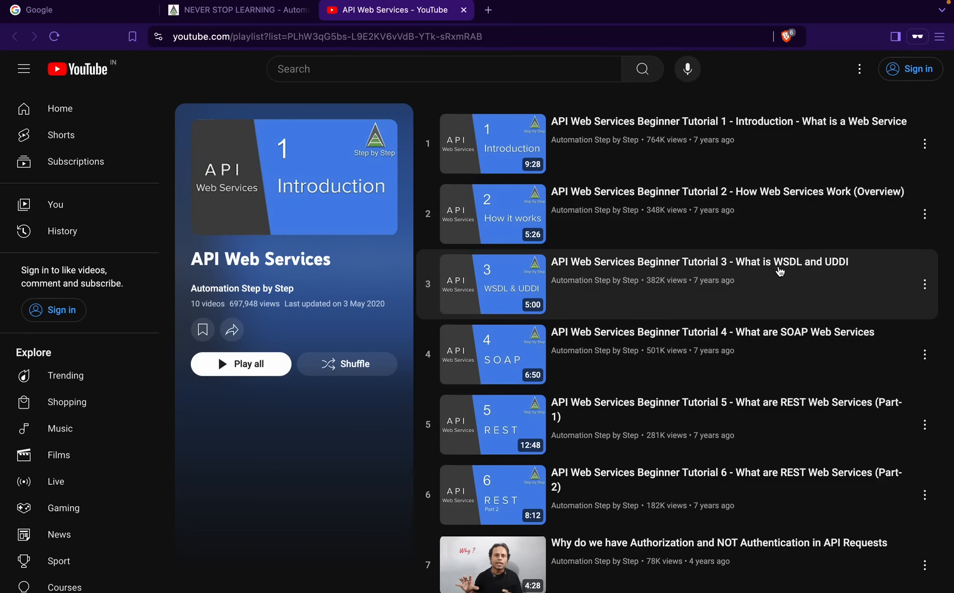
{"action": "scroll", "coordinate": [796, 409], "scroll_direction": "down", "scroll_amount": 5}
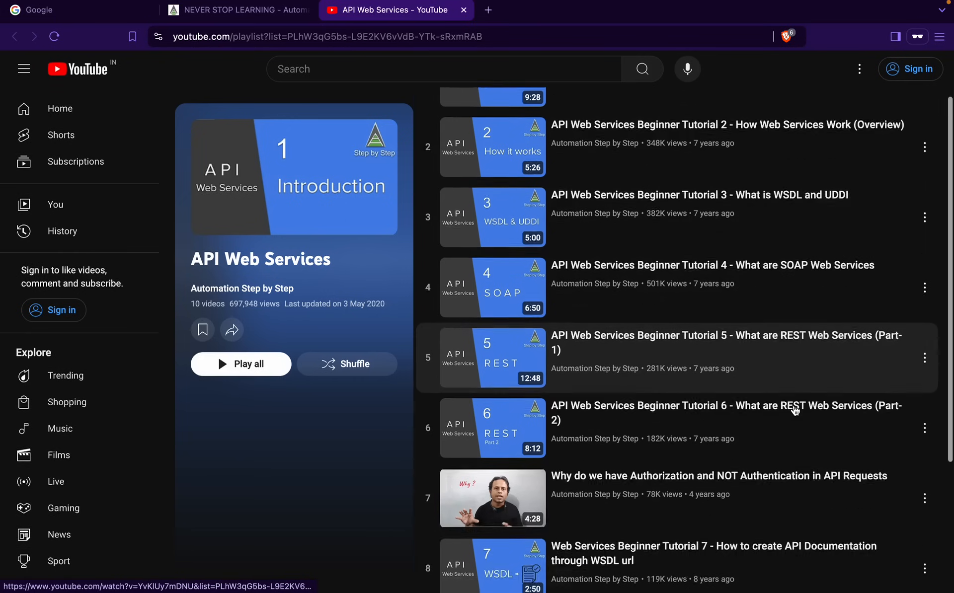
{"action": "scroll", "coordinate": [795, 409], "scroll_direction": "up", "scroll_amount": 5}
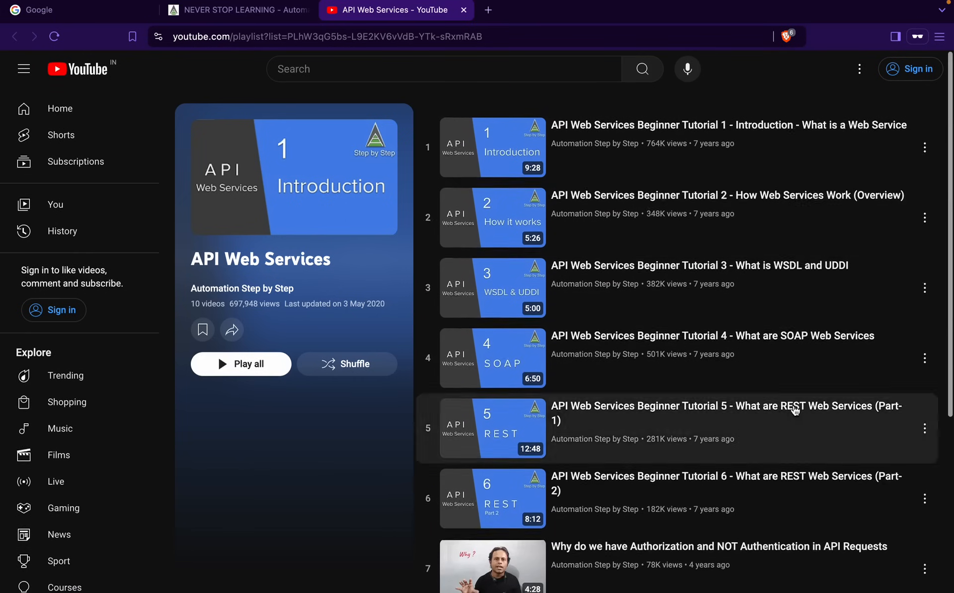
{"action": "left_click", "coordinate": [308, 11]}
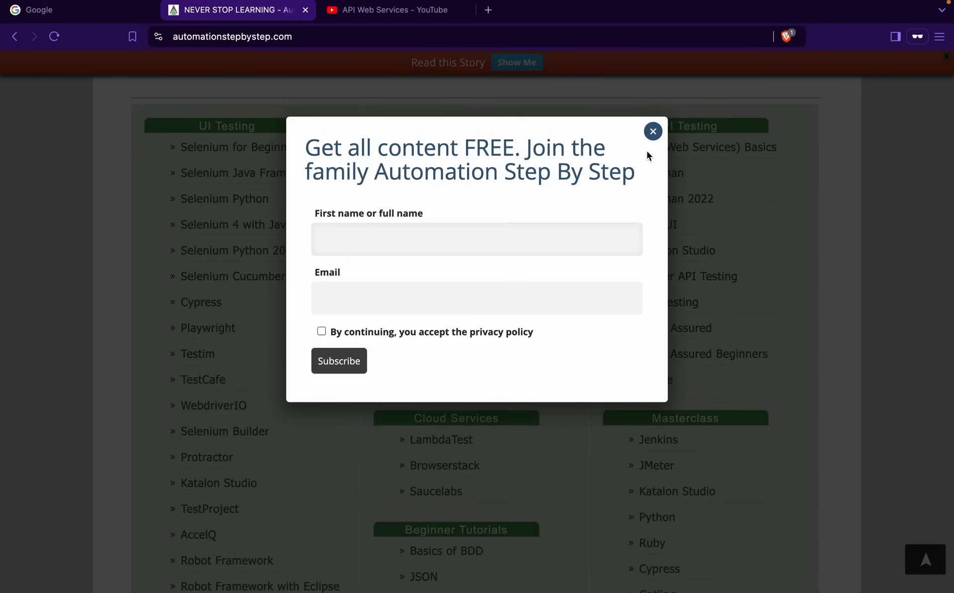
{"action": "left_click", "coordinate": [653, 132]}
{"action": "key", "text": "ctrl+Left"}
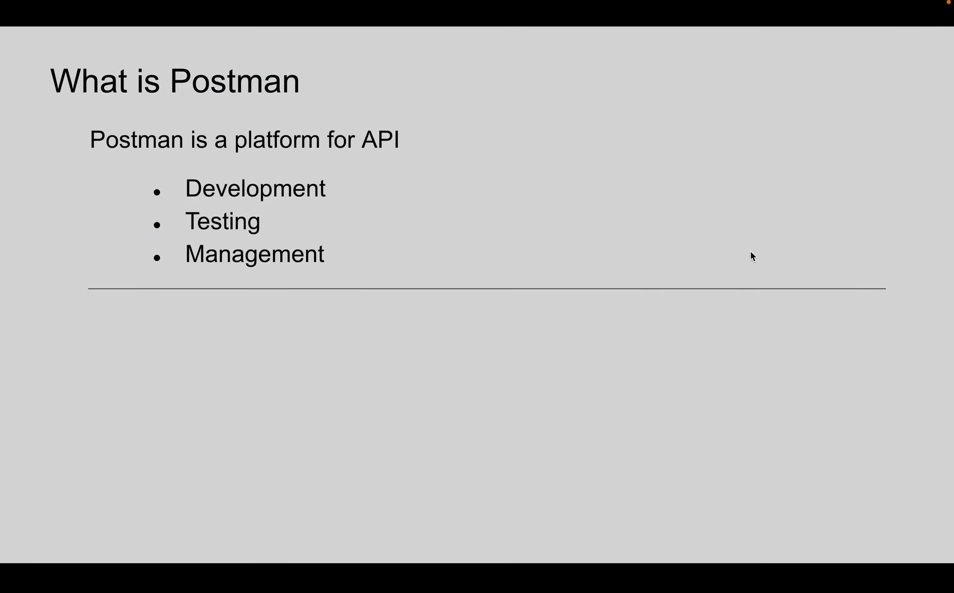
{"action": "key", "text": "Right"}
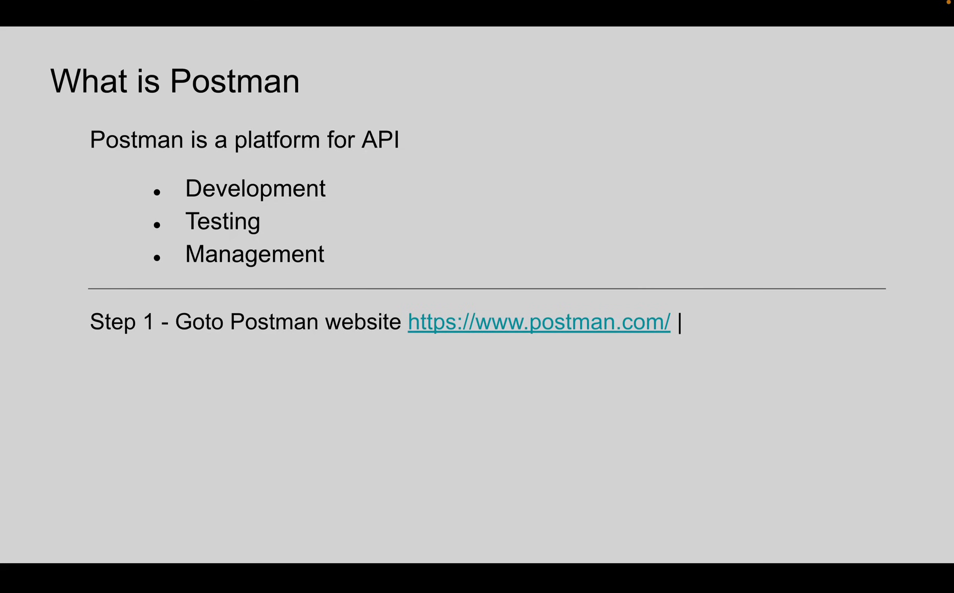
{"action": "key", "text": "ctrl+Right"}
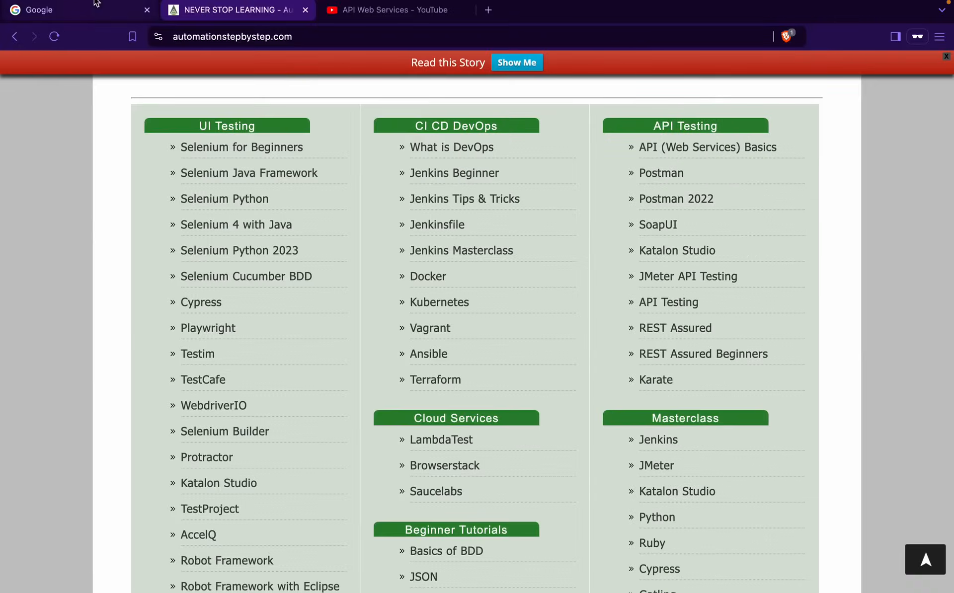
Search Google for 'postman' in the Google tab
{"action": "left_click", "coordinate": [90, 7]}
{"action": "type", "text": "postman"}
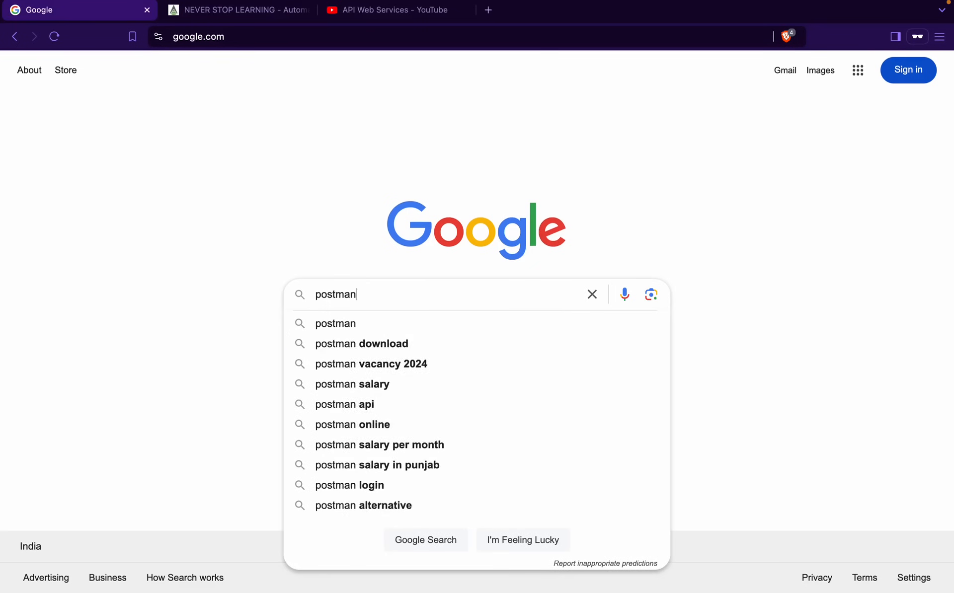
{"action": "key", "text": "Return"}
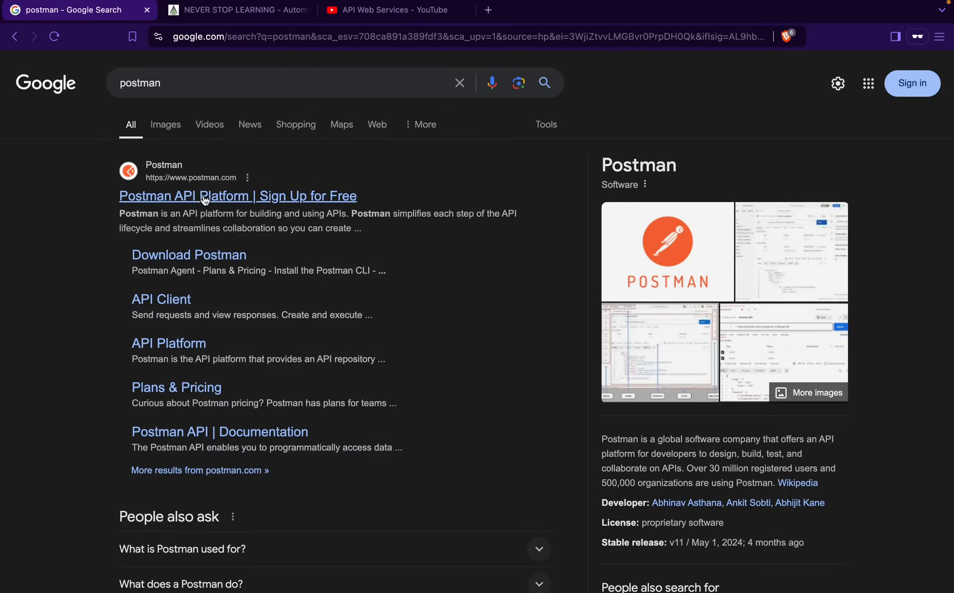
Open the postman.com result in a new tab and scroll through the homepage
{"action": "middle_click", "coordinate": [206, 199]}
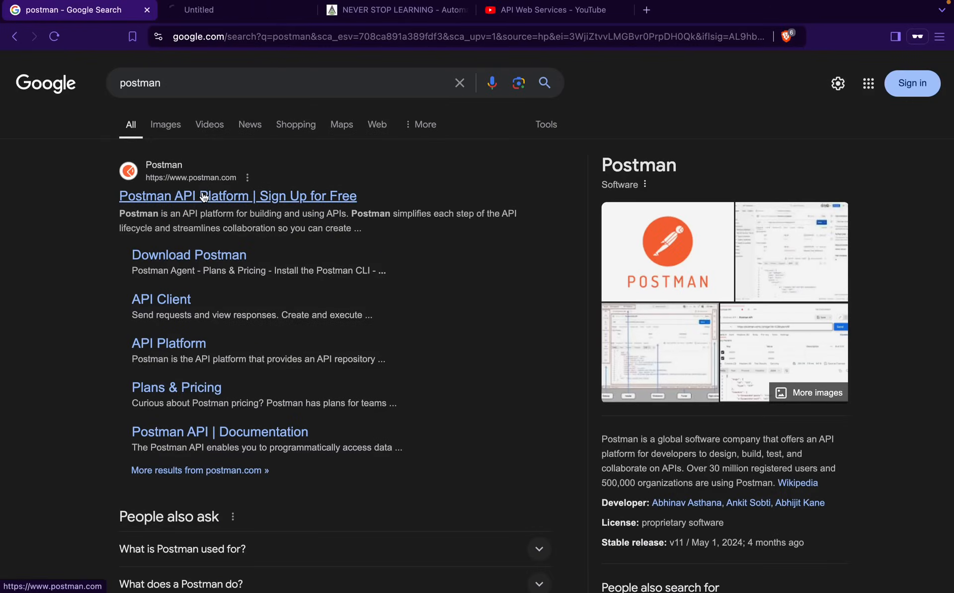
{"action": "left_click", "coordinate": [213, 14]}
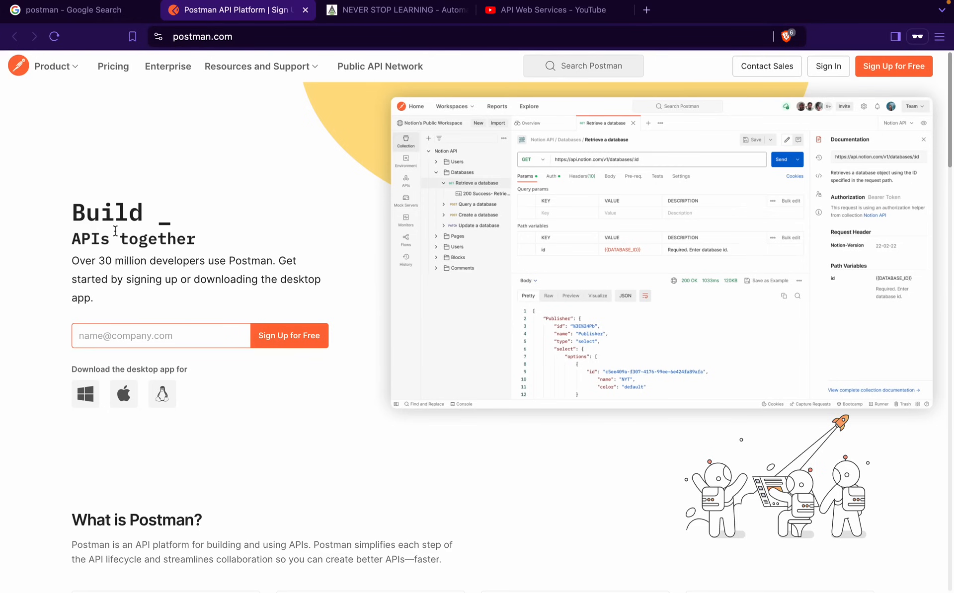
{"action": "scroll", "coordinate": [217, 322], "scroll_direction": "down", "scroll_amount": 3}
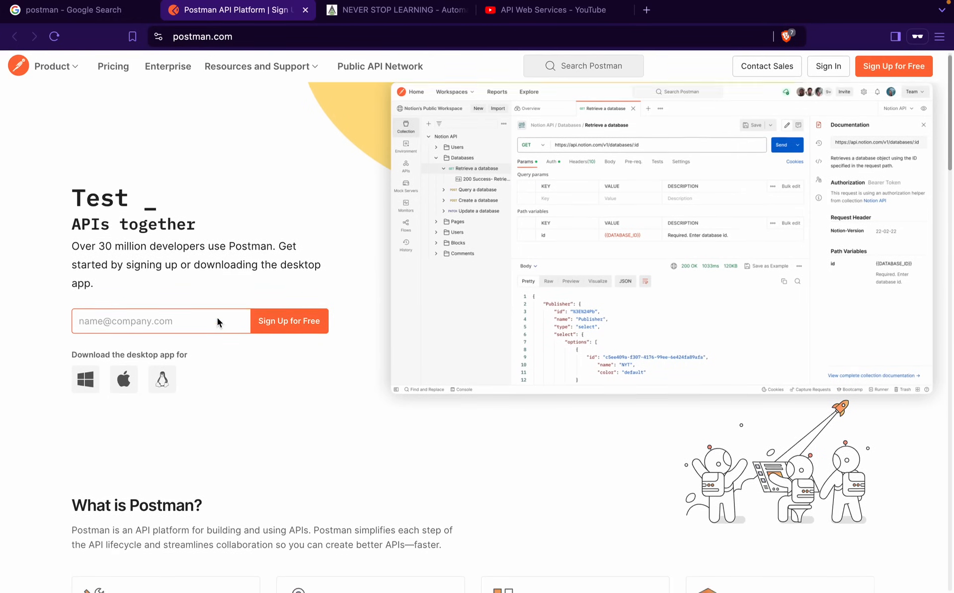
{"action": "scroll", "coordinate": [217, 317], "scroll_direction": "down", "scroll_amount": 15}
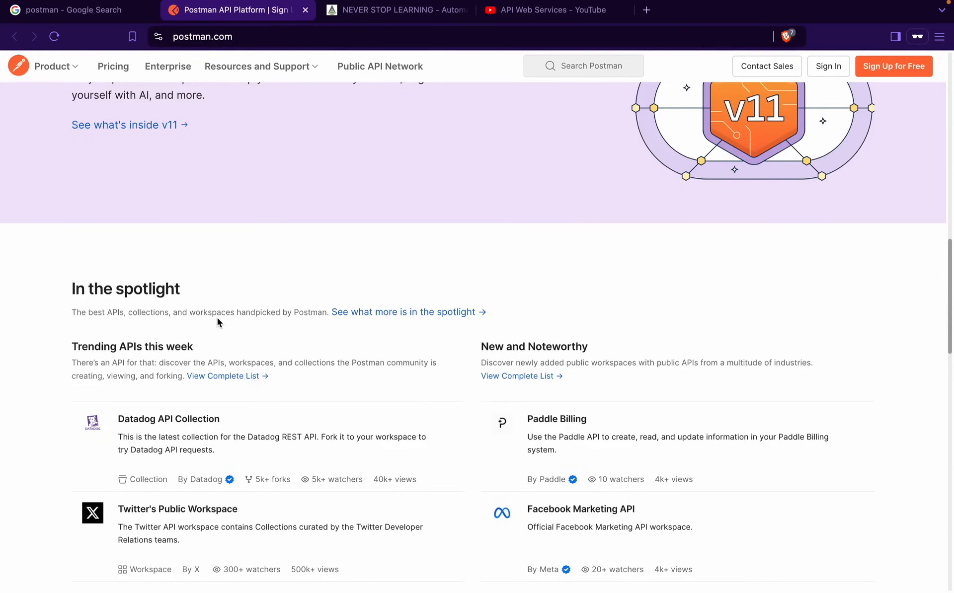
{"action": "scroll", "coordinate": [216, 318], "scroll_direction": "up", "scroll_amount": 20}
{"action": "scroll", "coordinate": [216, 317], "scroll_direction": "down", "scroll_amount": 1}
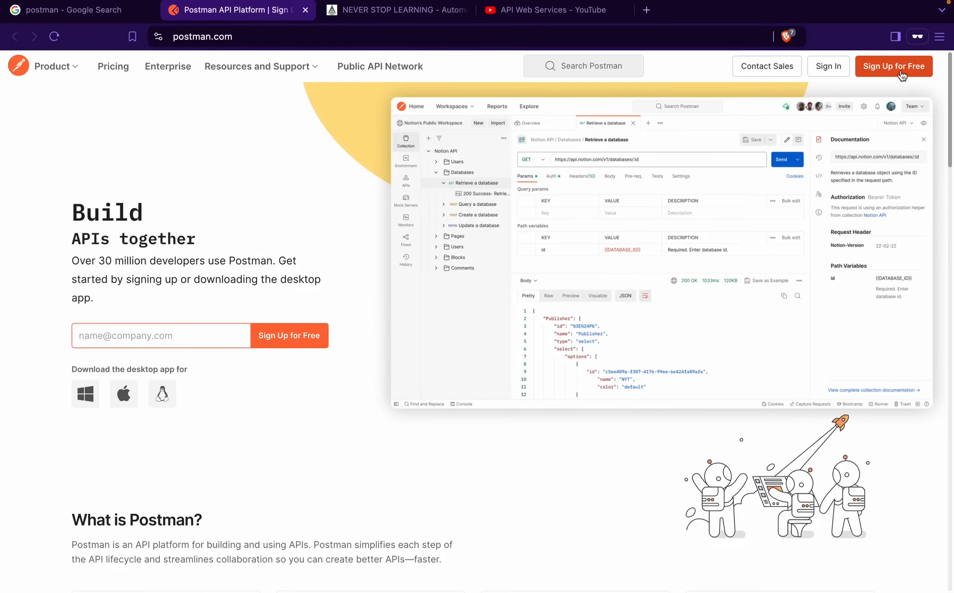
Sign up for a free Postman account with a work email, username and password
{"action": "left_click", "coordinate": [888, 75]}
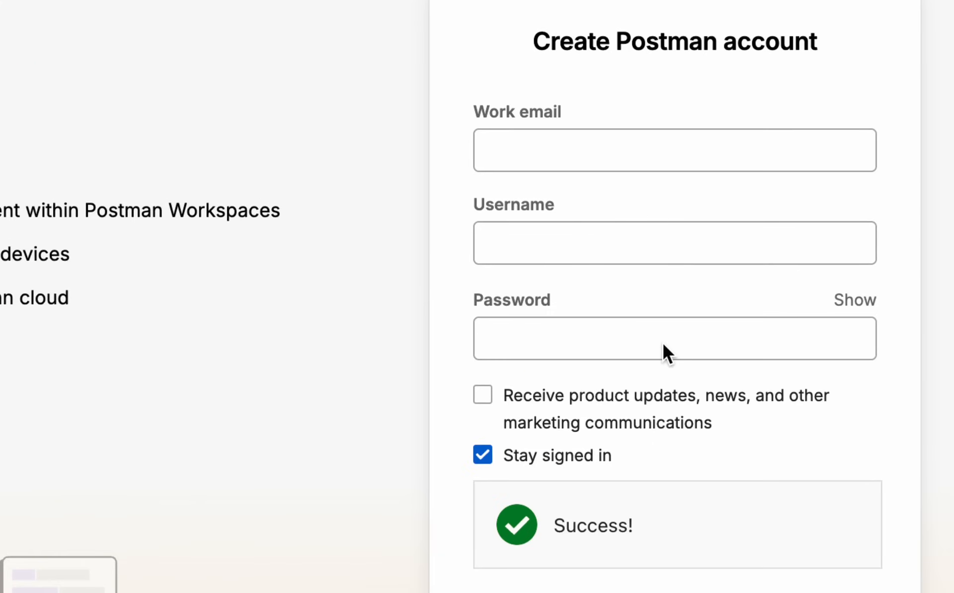
{"action": "left_click", "coordinate": [618, 153]}
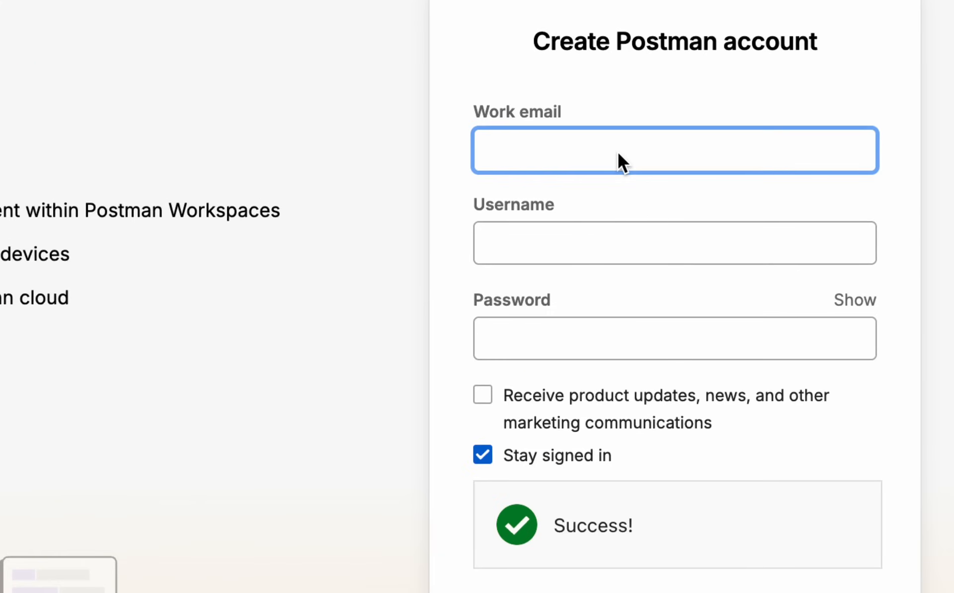
{"action": "key", "text": "super+v"}
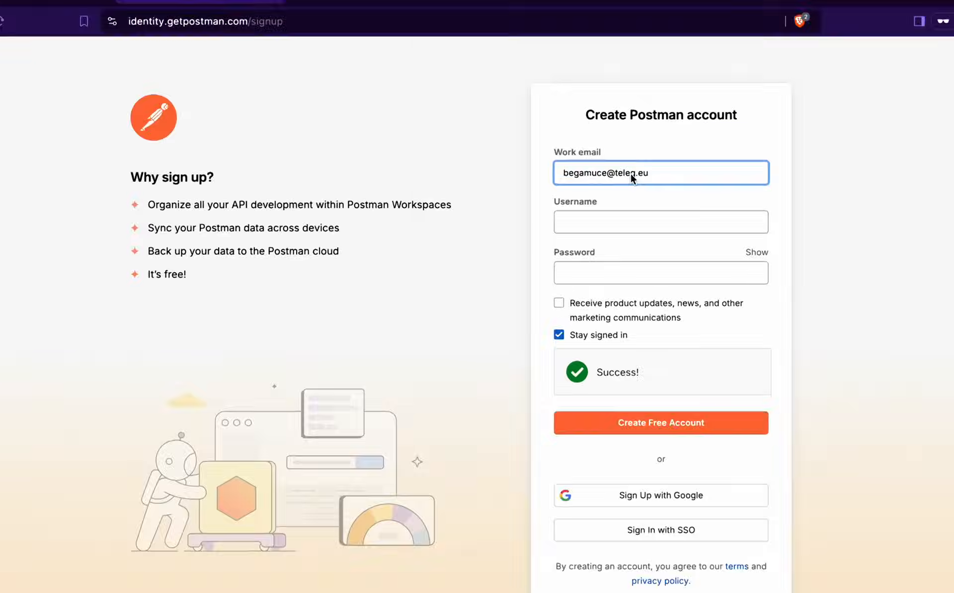
{"action": "left_click", "coordinate": [609, 213]}
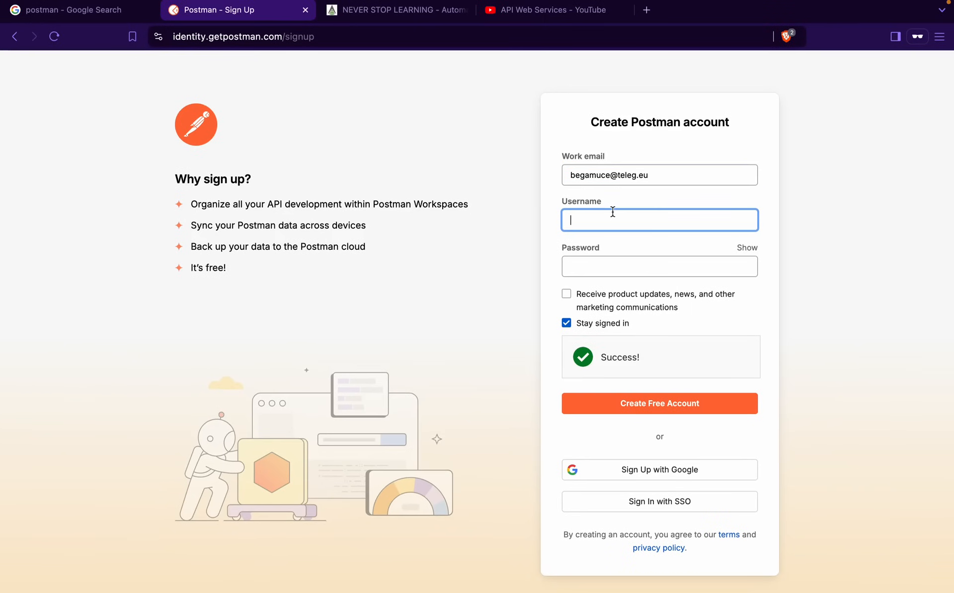
{"action": "type", "text": "RaghavDemo1"}
{"action": "left_click", "coordinate": [617, 264]}
{"action": "type", "text": "•"}
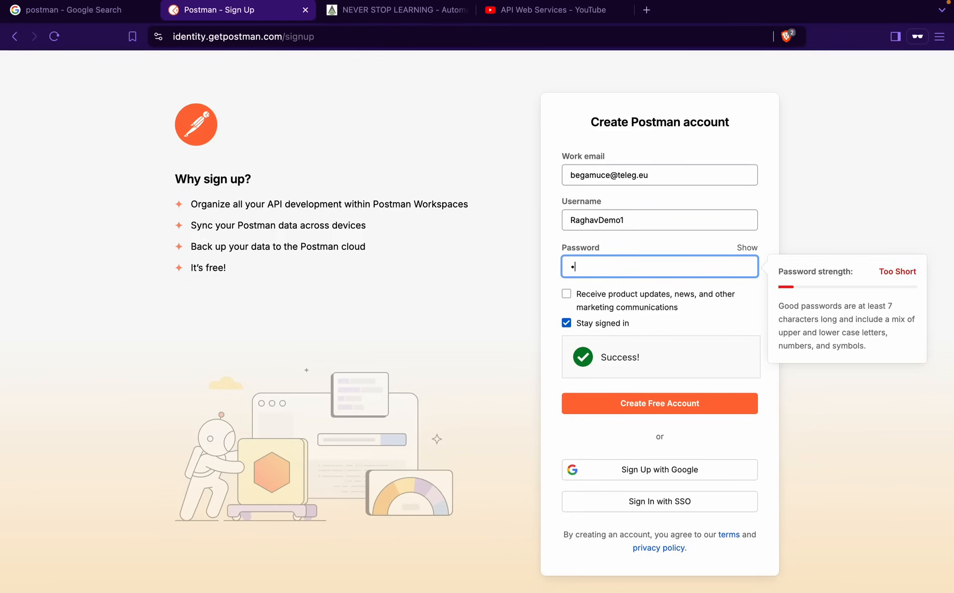
{"action": "type", "text": "••••••••"}
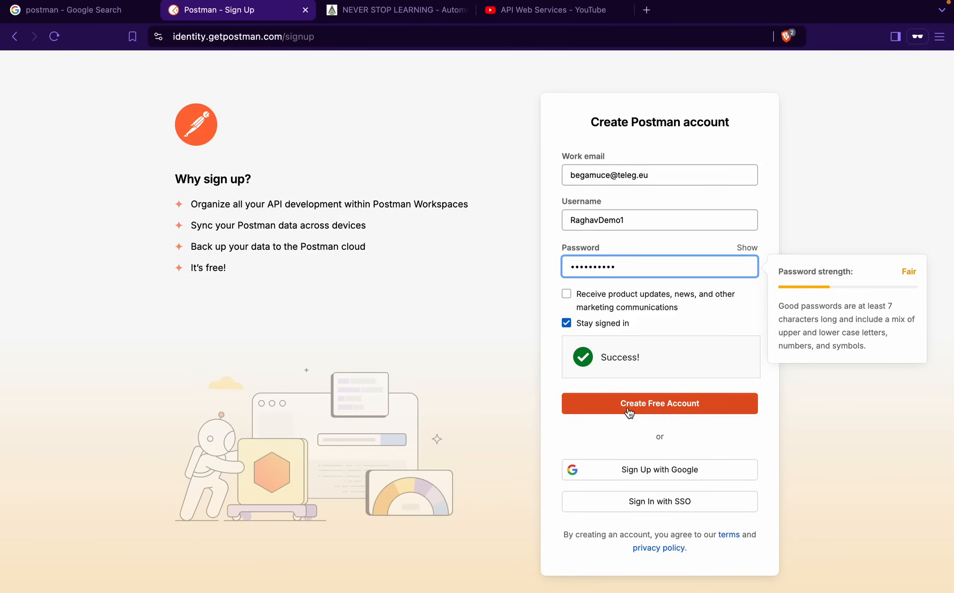
{"action": "left_click", "coordinate": [629, 412]}
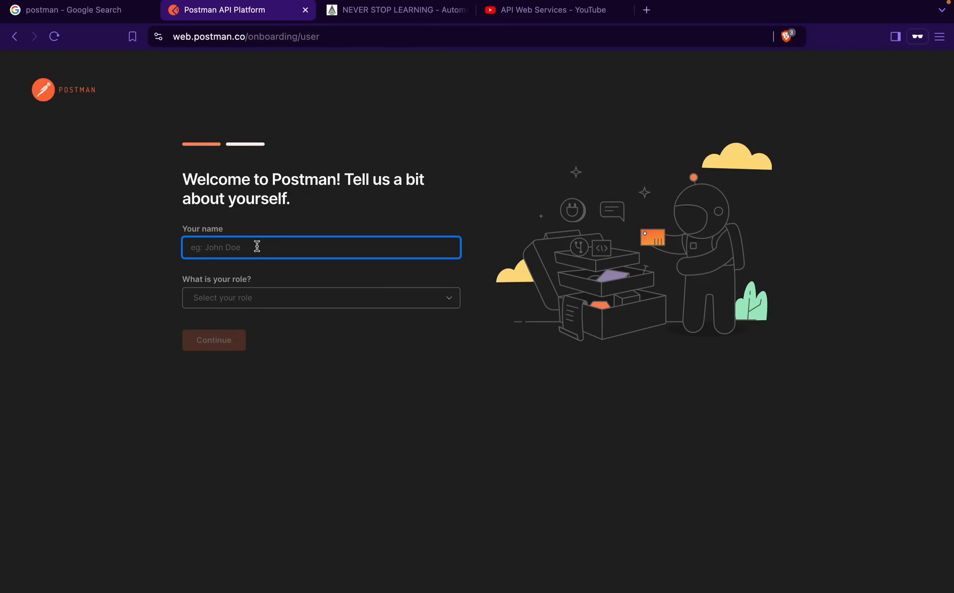
Enter your name, choose the Professor / Educator role, and skip joining a recommended team
{"action": "type", "text": "Raghav P"}
{"action": "left_click", "coordinate": [265, 297]}
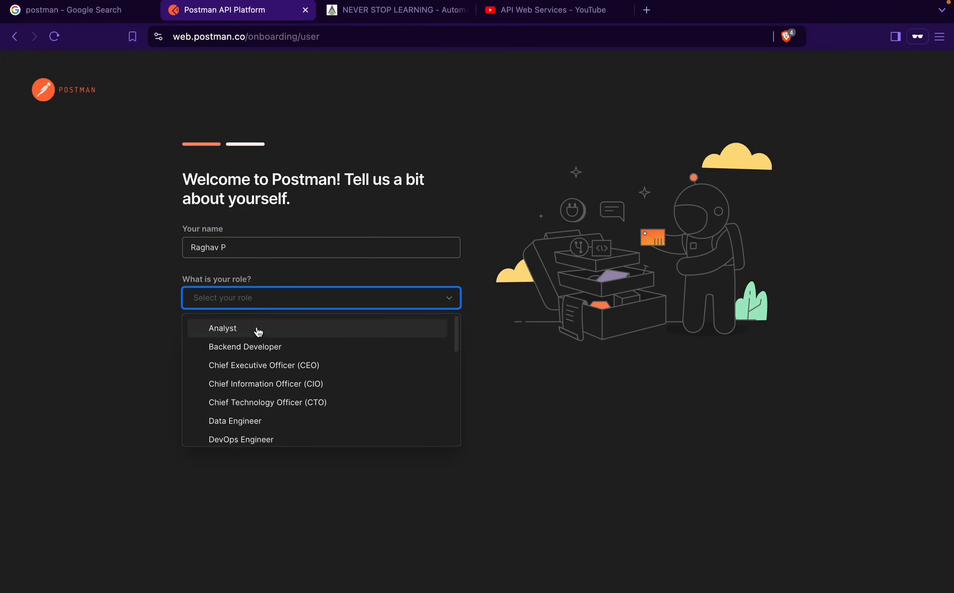
{"action": "scroll", "coordinate": [247, 401], "scroll_direction": "down", "scroll_amount": 1}
{"action": "scroll", "coordinate": [247, 401], "scroll_direction": "down", "scroll_amount": 5}
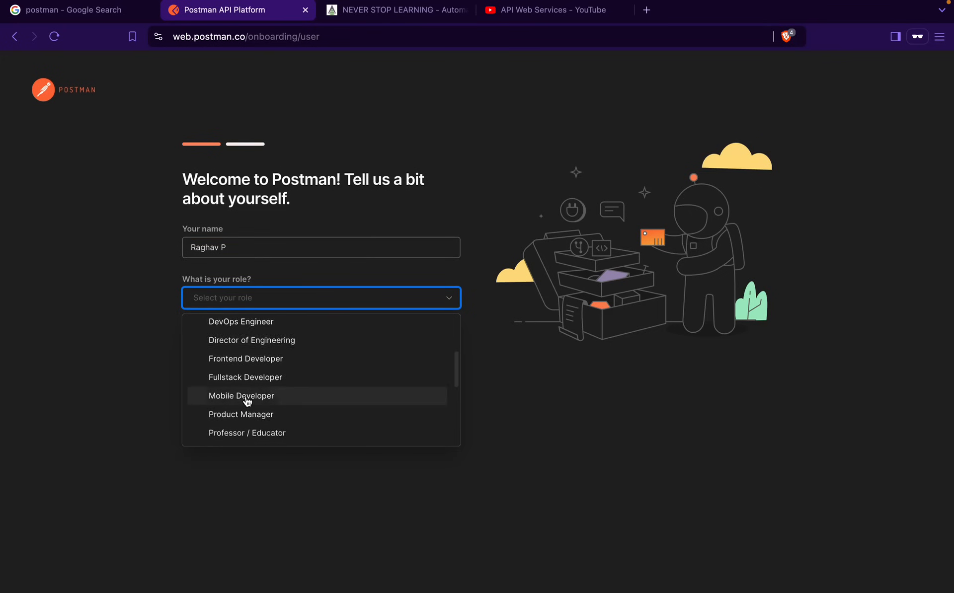
{"action": "left_click", "coordinate": [243, 389]}
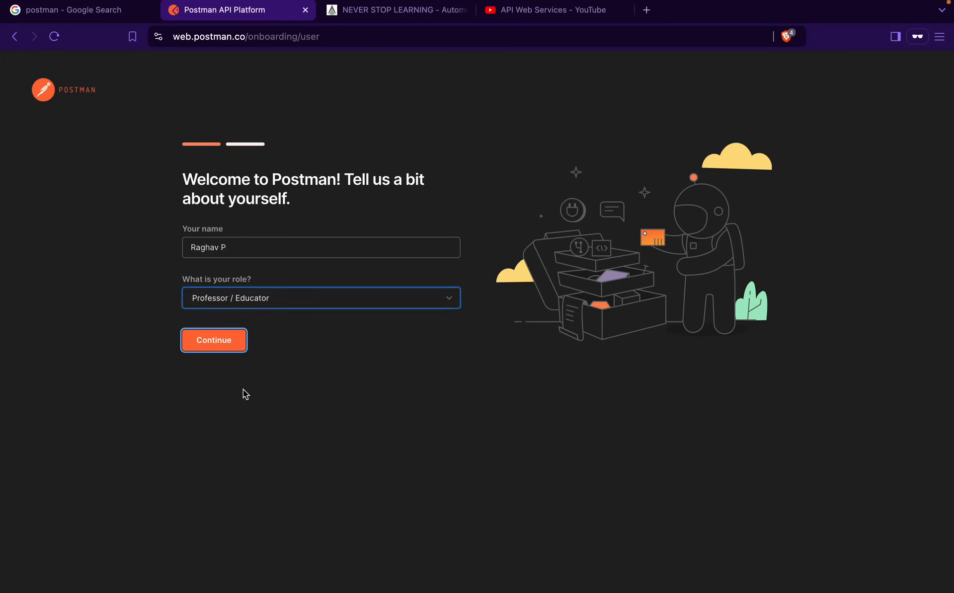
{"action": "left_click", "coordinate": [222, 347]}
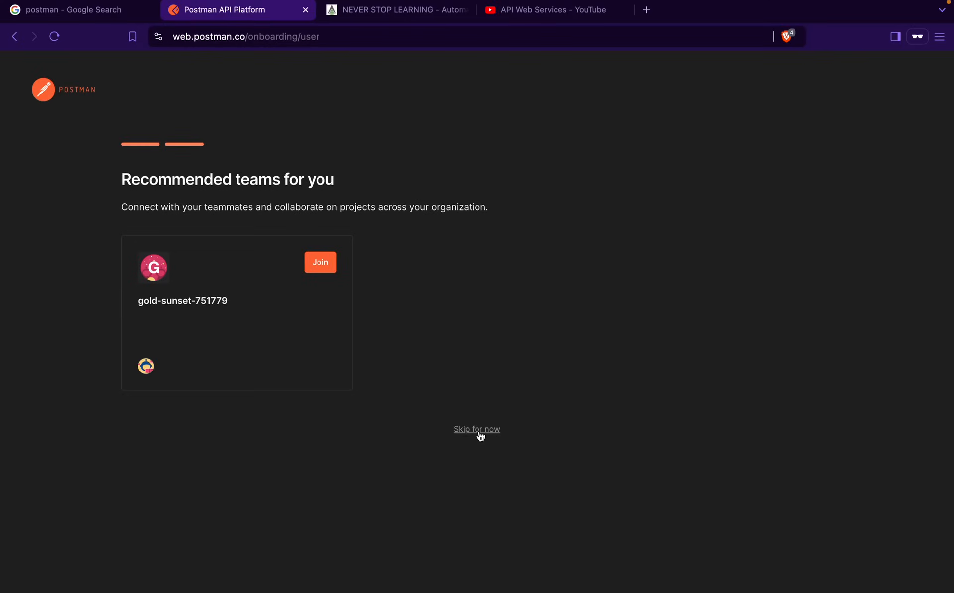
{"action": "left_click", "coordinate": [478, 429]}
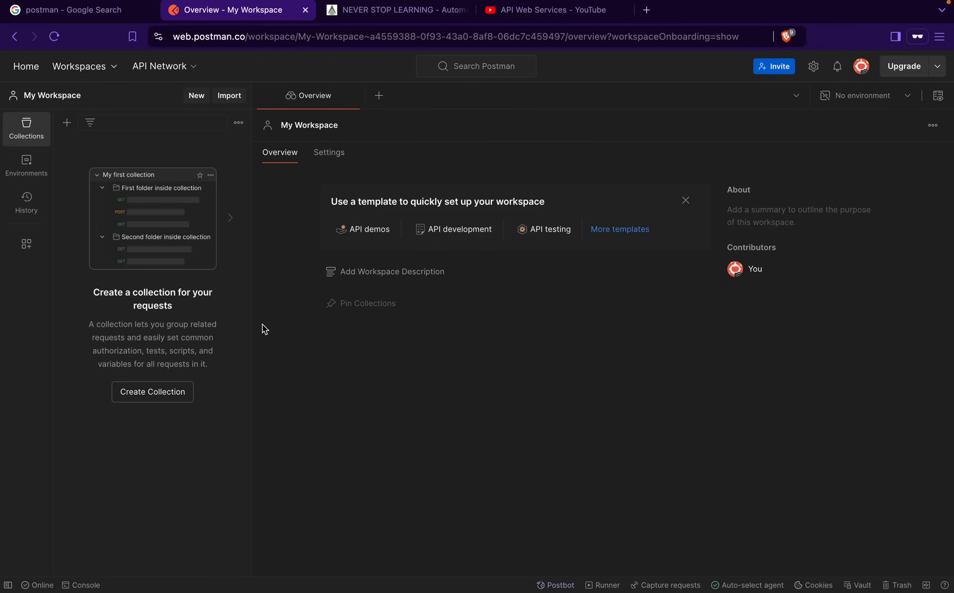
In Postman Settings > Themes, switch to Manual and select the Light theme
{"action": "mouse_move", "coordinate": [368, 3]}
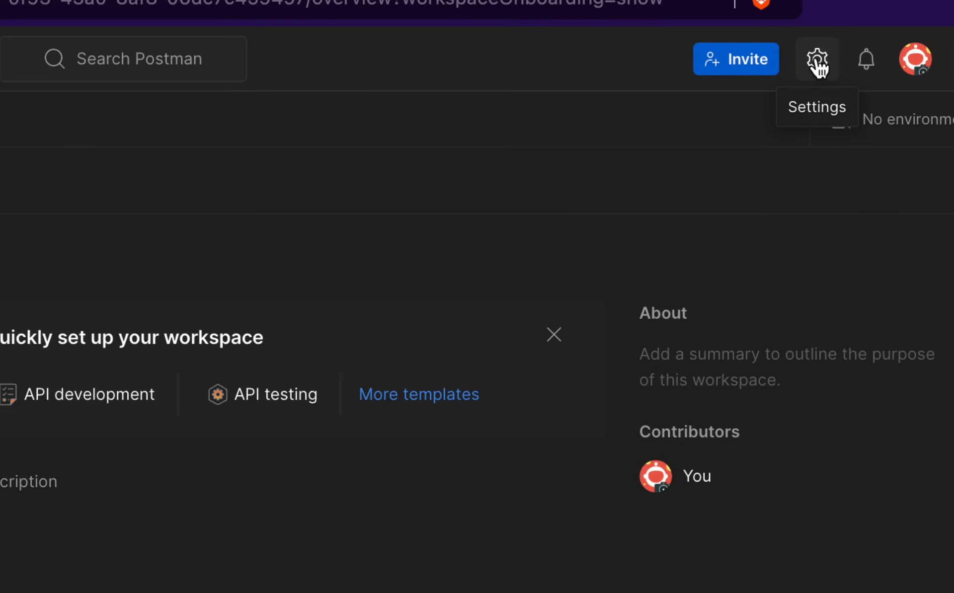
{"action": "left_click", "coordinate": [817, 62]}
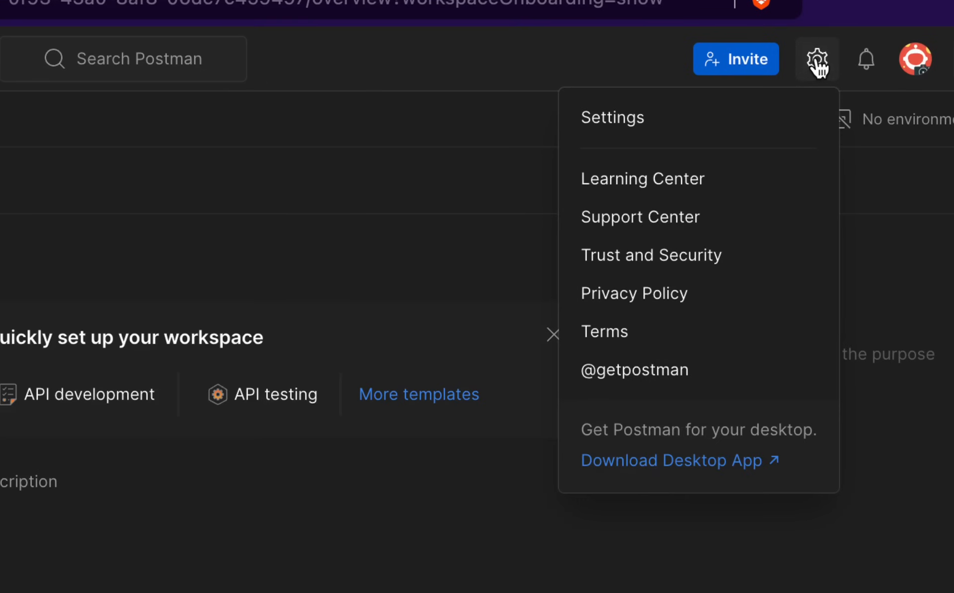
{"action": "left_click", "coordinate": [667, 113]}
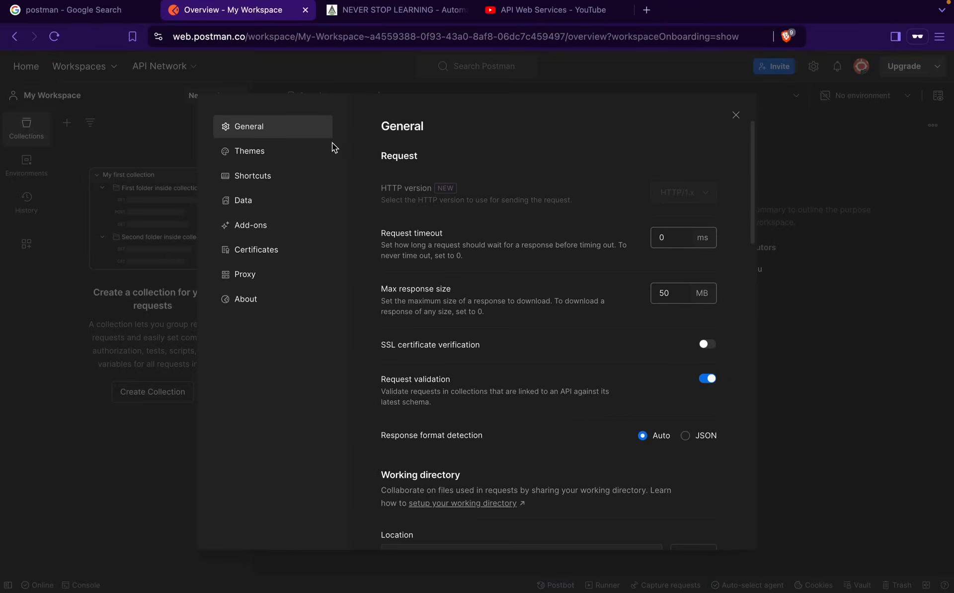
{"action": "left_click", "coordinate": [248, 151]}
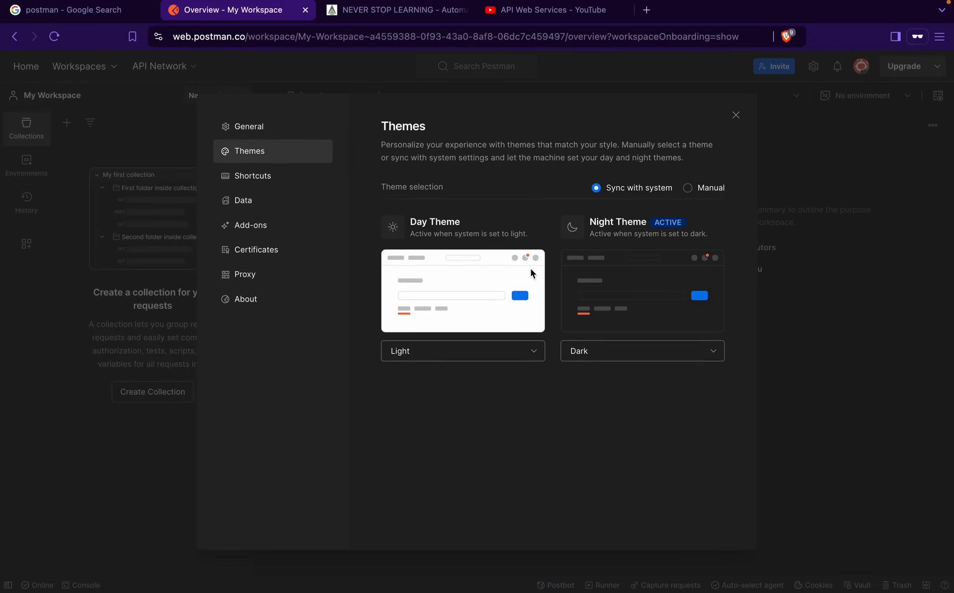
{"action": "left_click", "coordinate": [688, 188]}
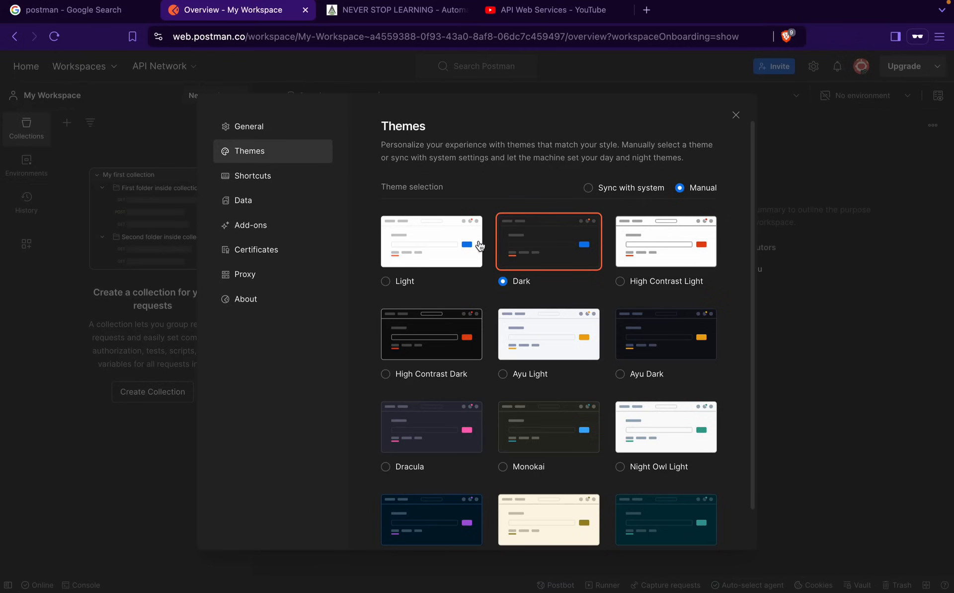
{"action": "left_click", "coordinate": [421, 259]}
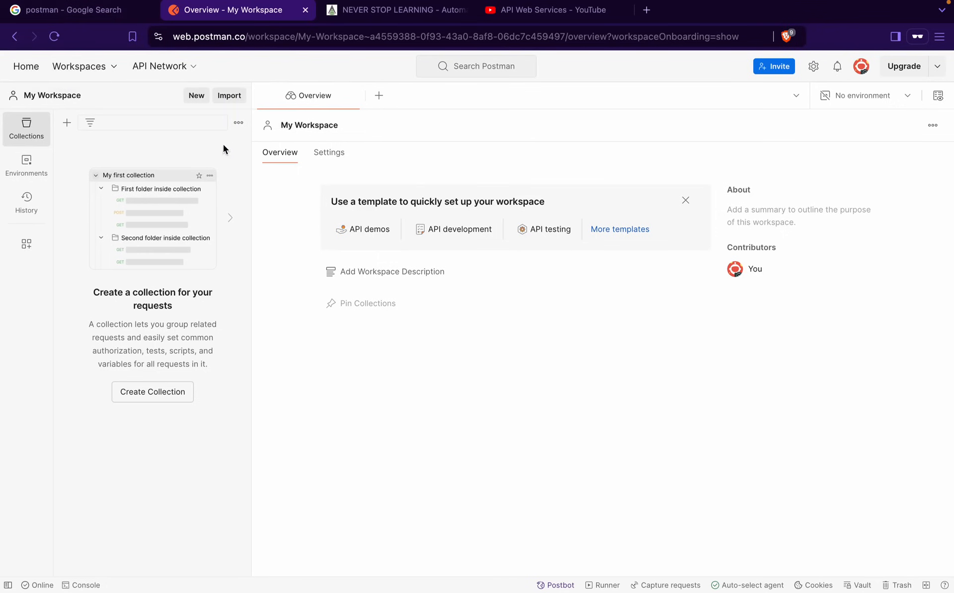
Open the Download Postman page from the Google results, then move to the Windows desktop
{"action": "left_click", "coordinate": [99, 15]}
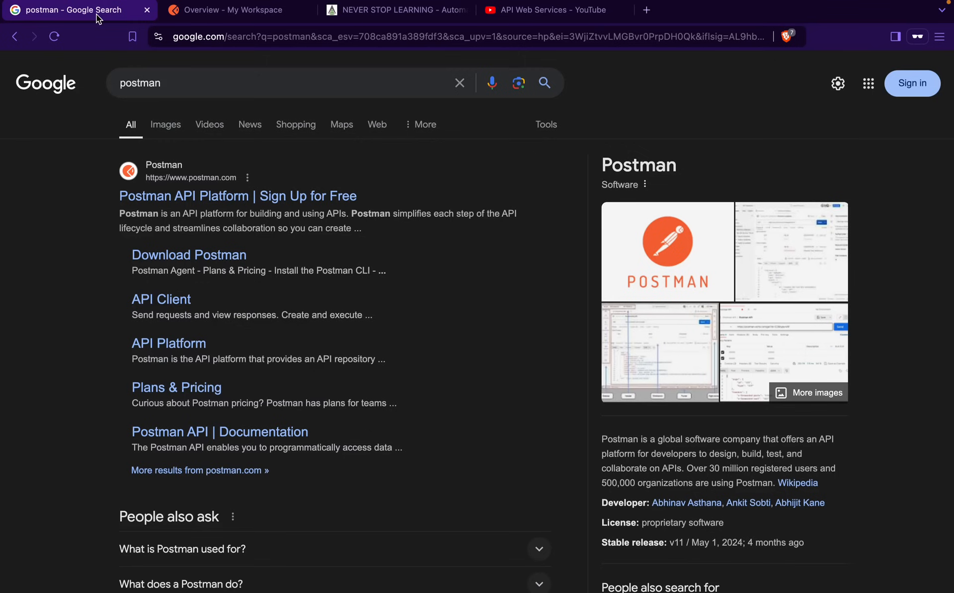
{"action": "middle_click", "coordinate": [196, 256]}
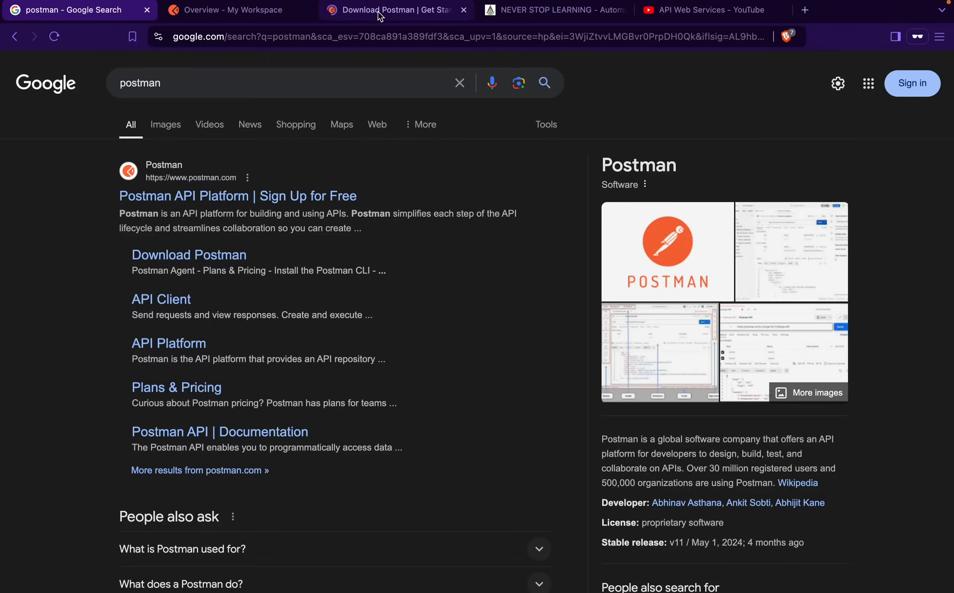
{"action": "left_click", "coordinate": [379, 15]}
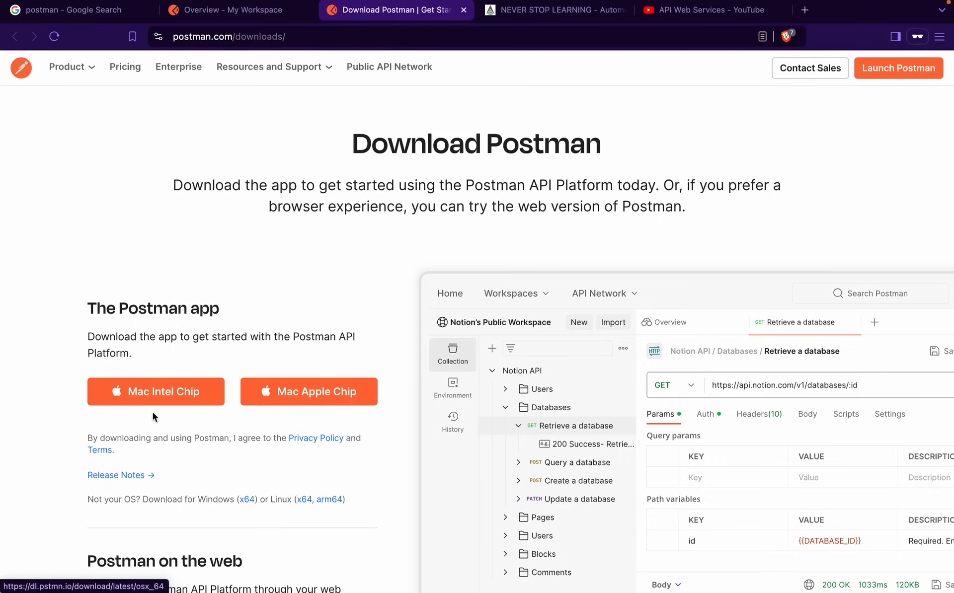
{"action": "key", "text": "ctrl+Left"}
{"action": "key", "text": "ctrl+Left"}
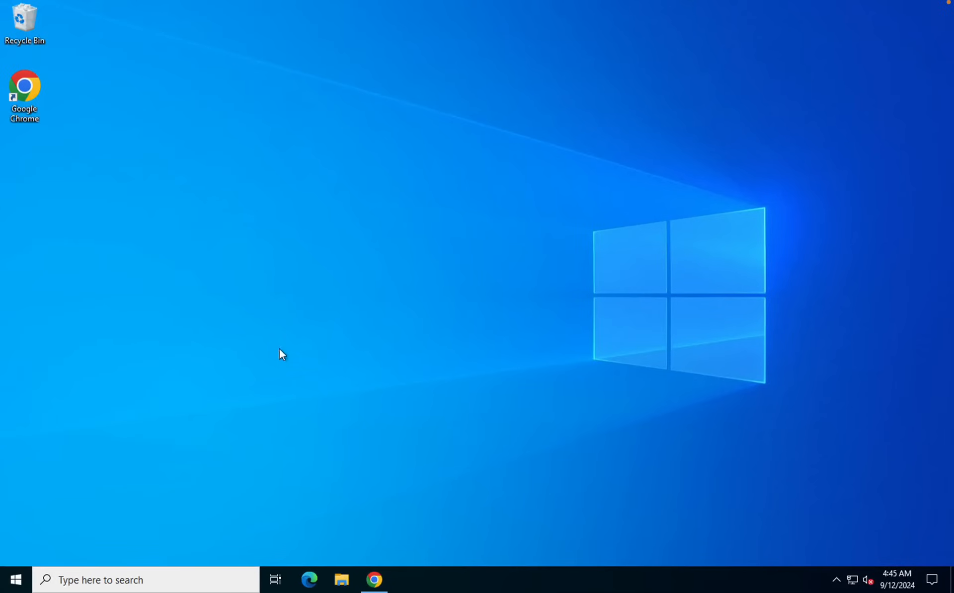
In Chrome, search Google for 'postman' and open the Postman API Platform site
{"action": "left_click", "coordinate": [373, 576]}
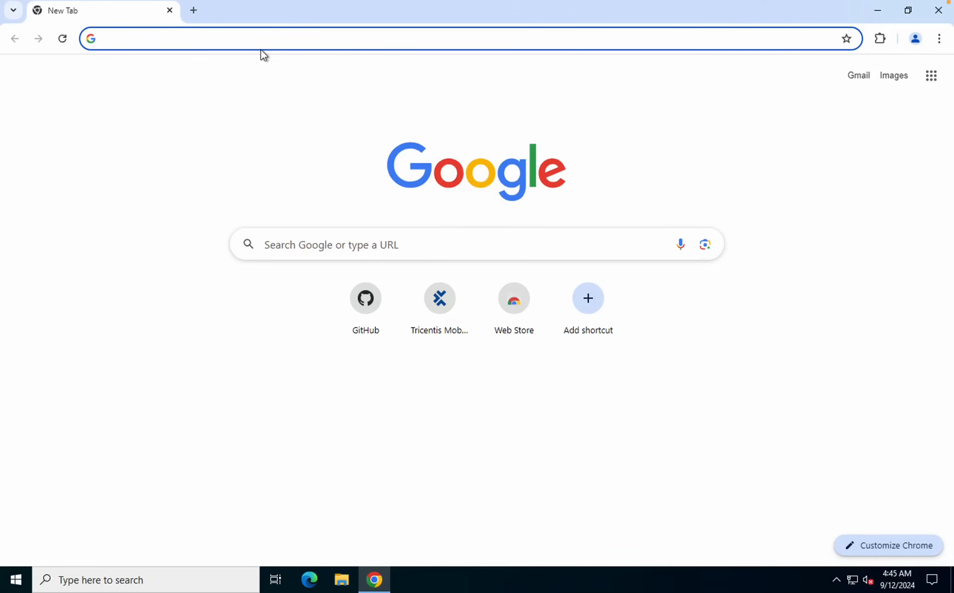
{"action": "type", "text": "post"}
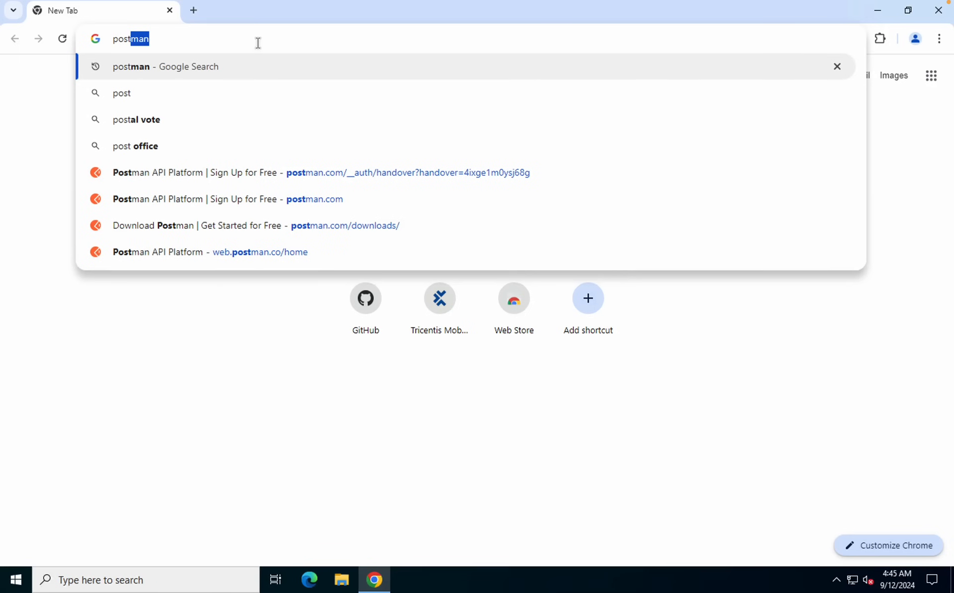
{"action": "type", "text": "man"}
{"action": "key", "text": "Return"}
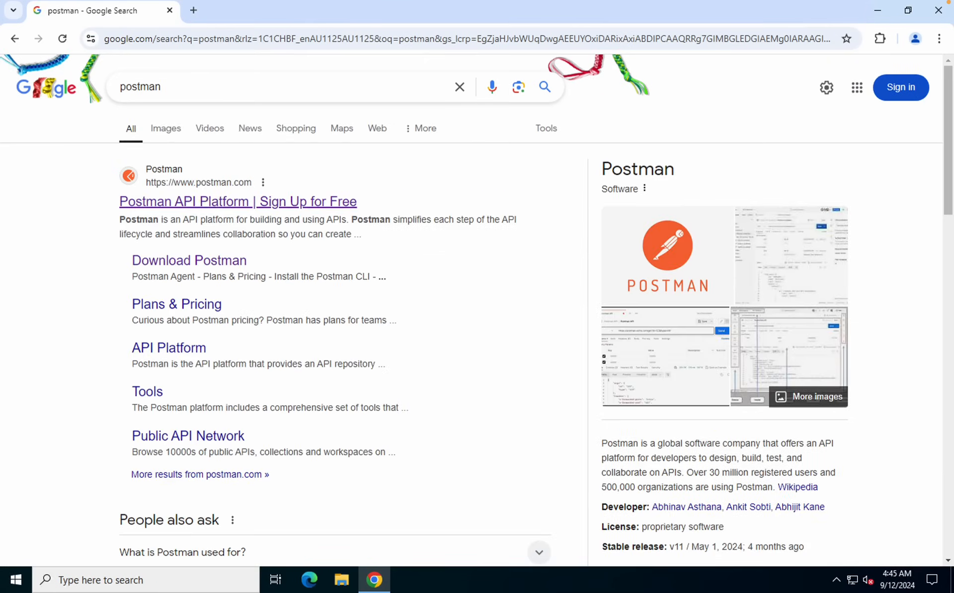
{"action": "left_click", "coordinate": [204, 202]}
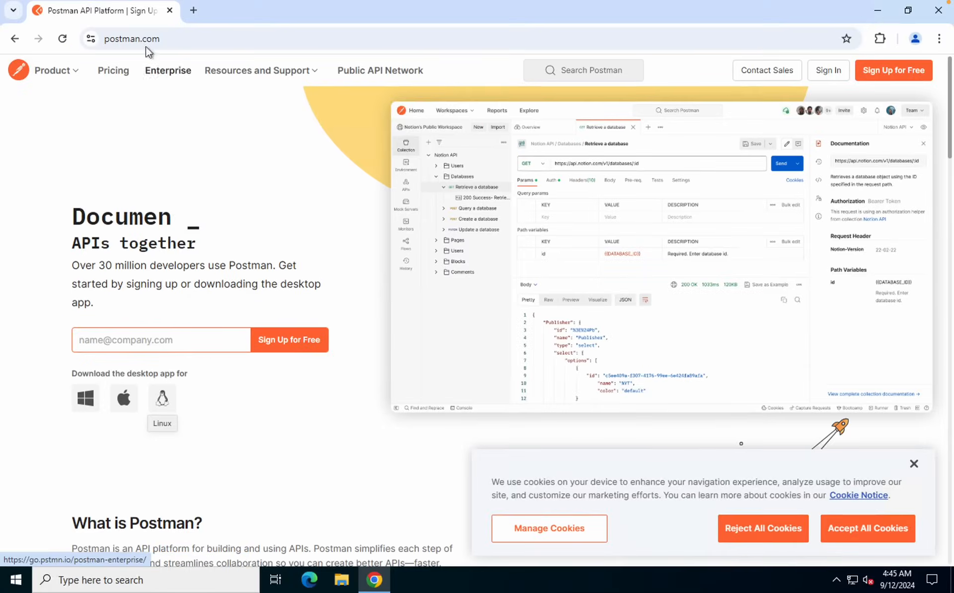
Search 'postman download' in a new tab and open the Windows 64-bit downloads page
{"action": "left_click", "coordinate": [192, 13]}
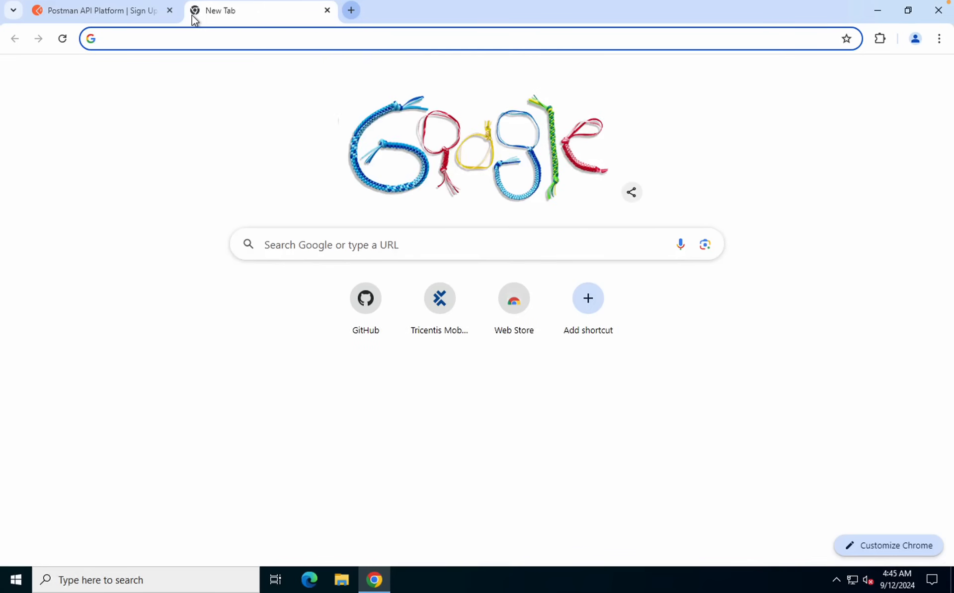
{"action": "type", "text": "postman down"}
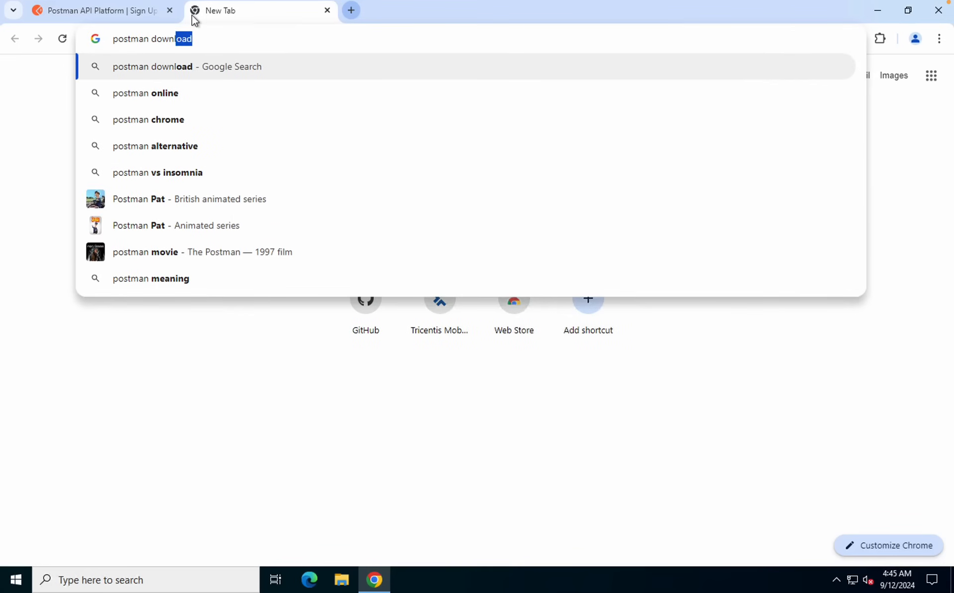
{"action": "type", "text": "loa"}
{"action": "key", "text": "Return"}
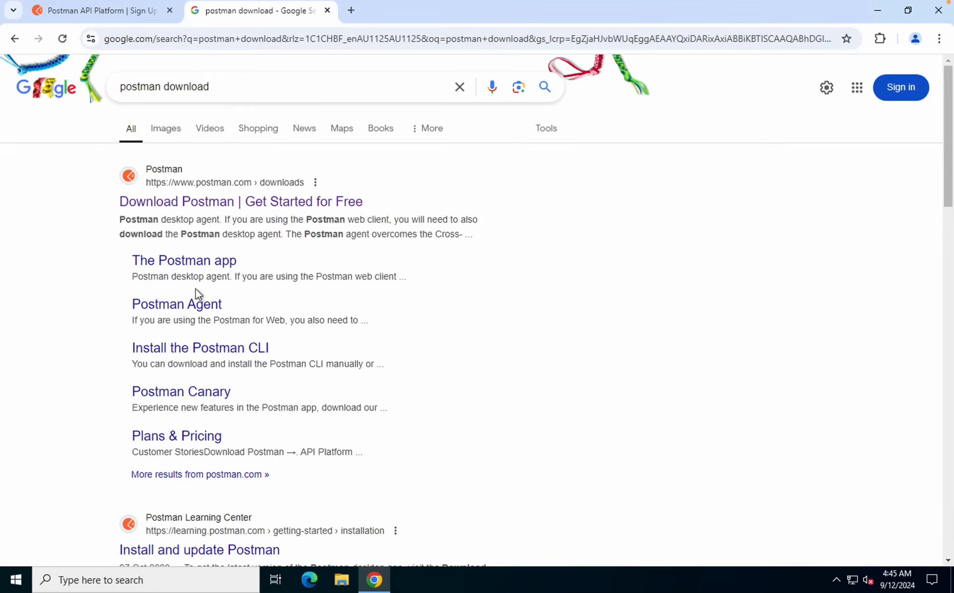
{"action": "left_click", "coordinate": [193, 202]}
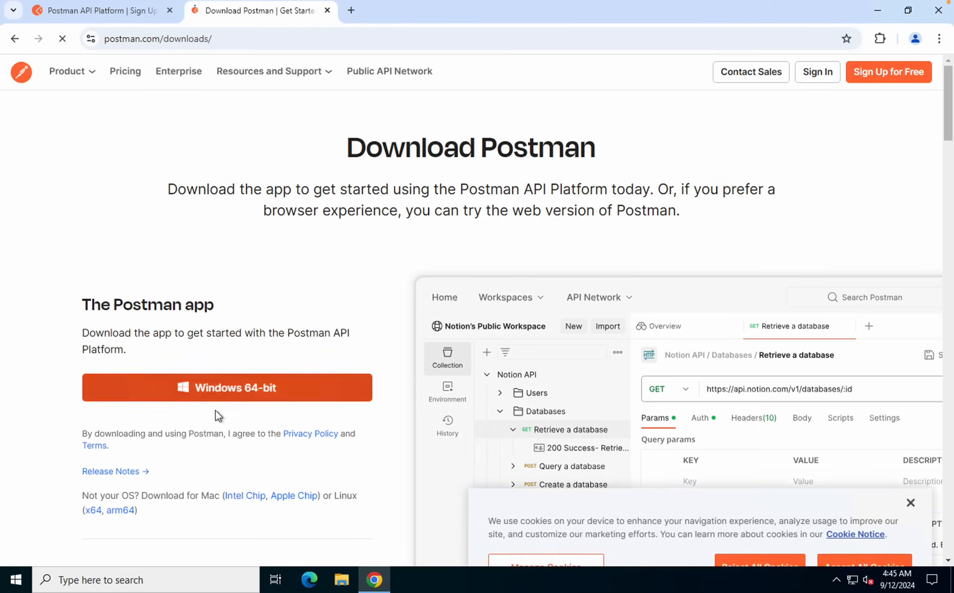
{"action": "scroll", "coordinate": [264, 385], "scroll_direction": "down", "scroll_amount": 1}
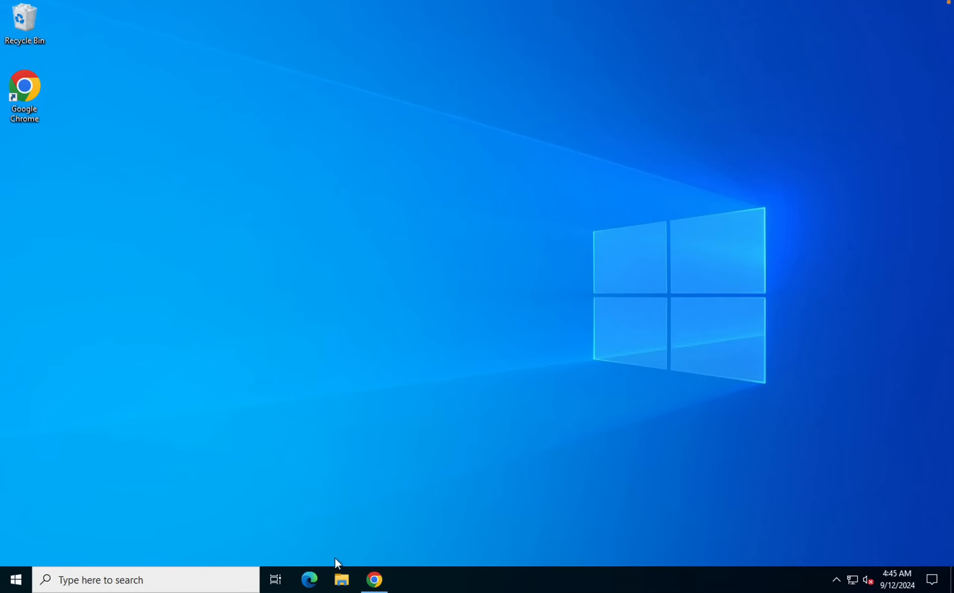
{"action": "left_click", "coordinate": [341, 579]}
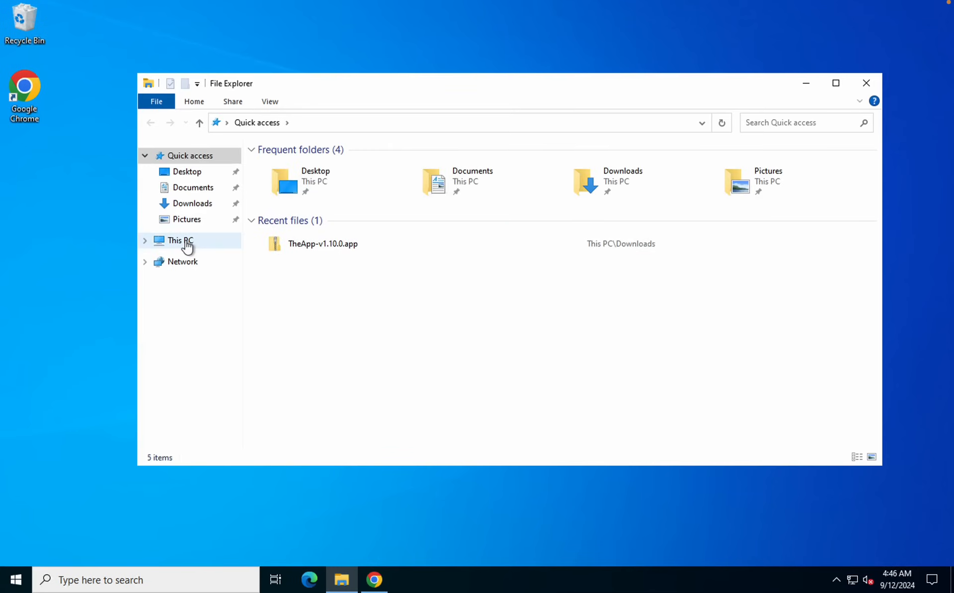
Check This PC's properties to confirm a 64-bit OS on an x64 processor, then return to Chrome
{"action": "right_click", "coordinate": [187, 242]}
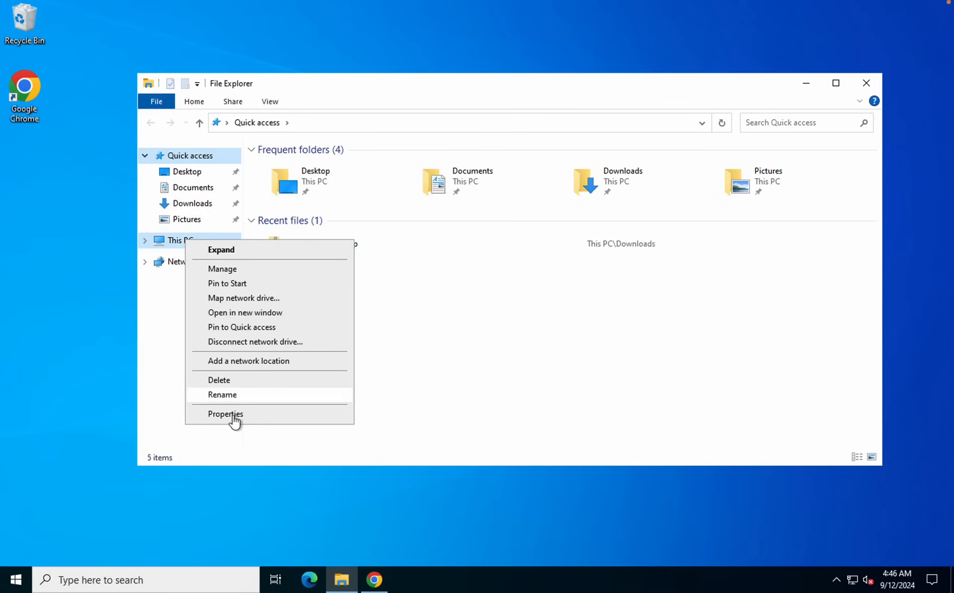
{"action": "left_click", "coordinate": [233, 416]}
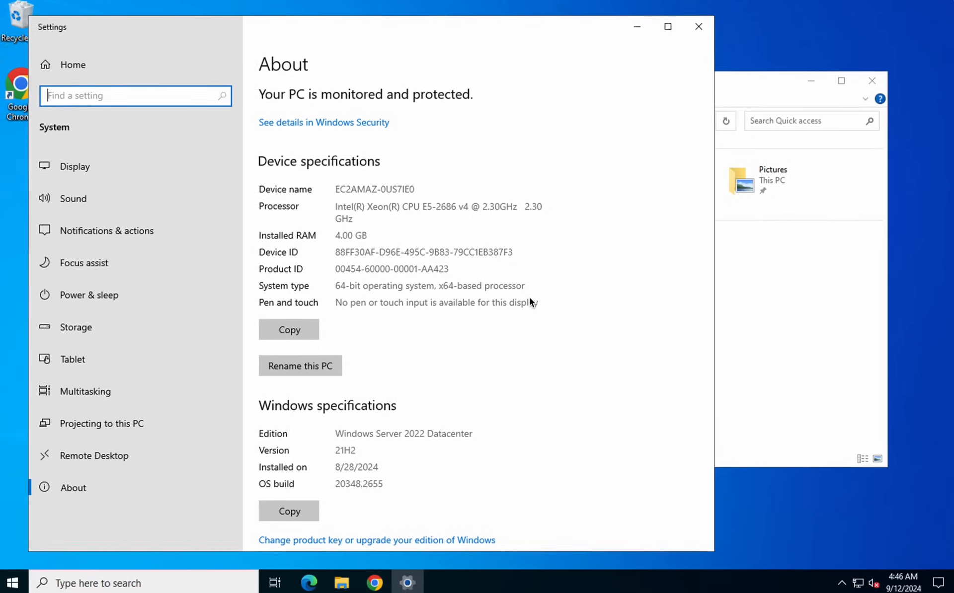
{"action": "left_click", "coordinate": [693, 32]}
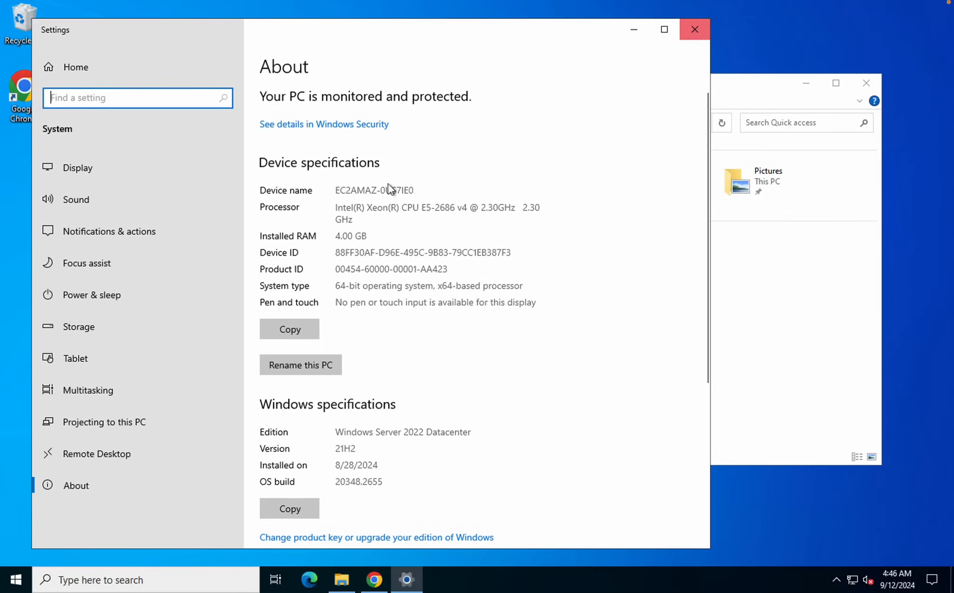
{"action": "left_click", "coordinate": [383, 582]}
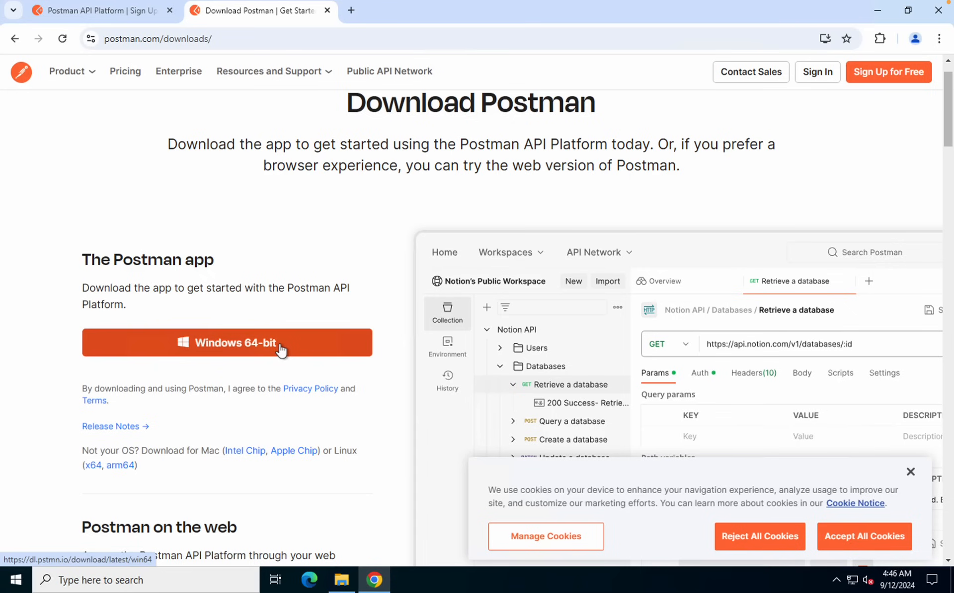
Minimize Chrome and return to Brave's Overview - My Workspace tab
{"action": "left_click", "coordinate": [879, 9]}
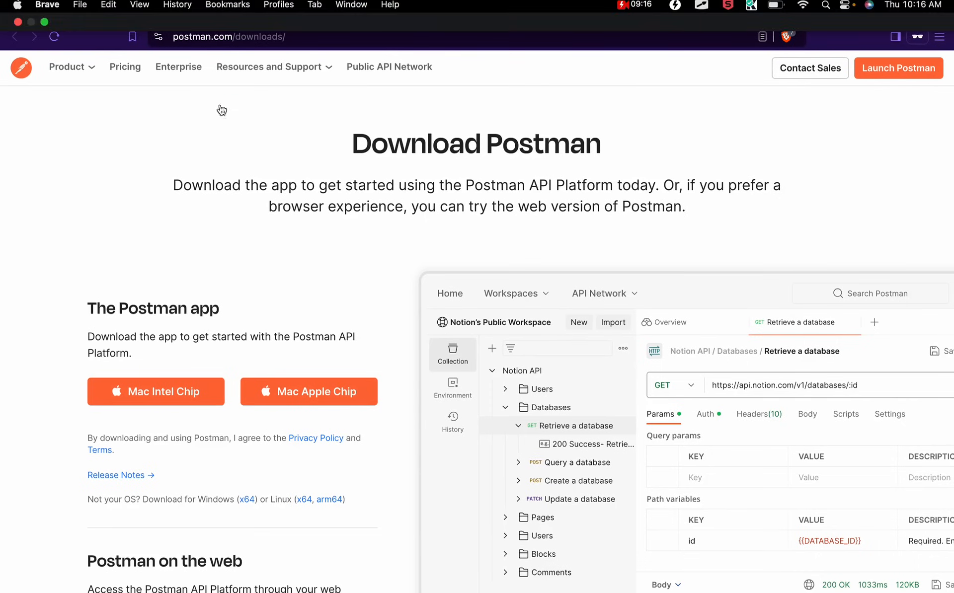
{"action": "left_click", "coordinate": [234, 17]}
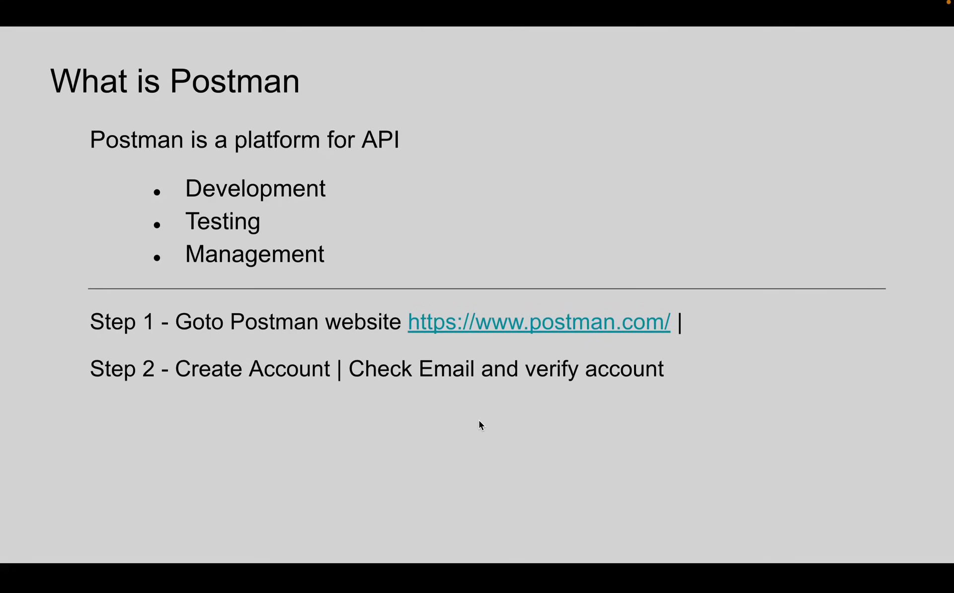
Reveal Steps 3, 4 and 5 on the slide, then switch back to the Postman workspace
{"action": "key", "text": "Right"}
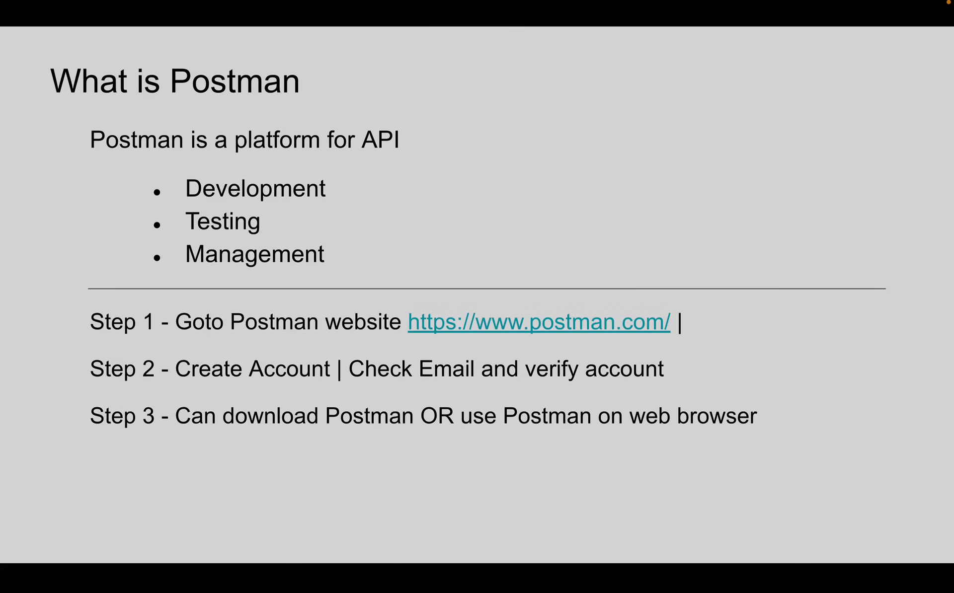
{"action": "key", "text": "Right"}
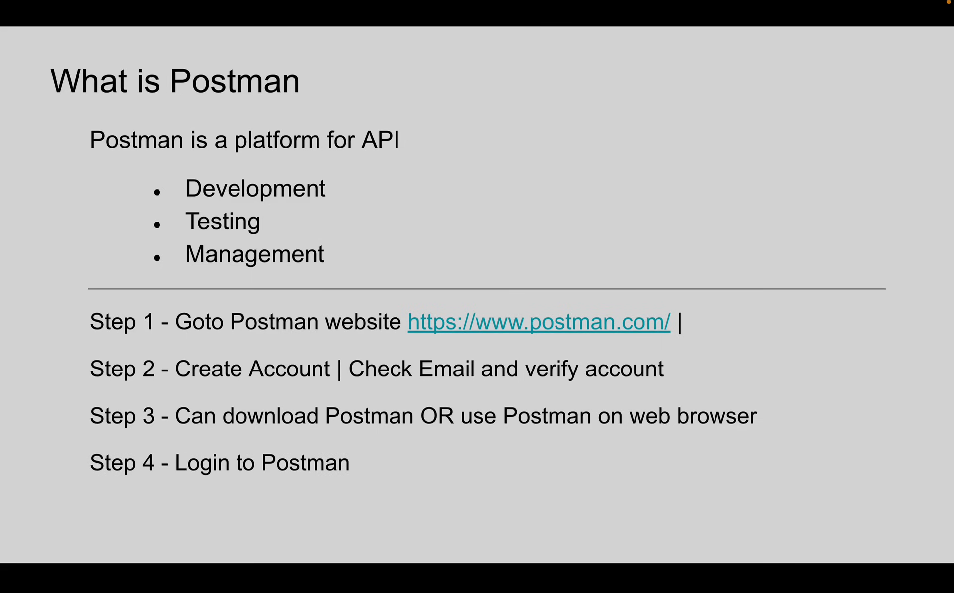
{"action": "key", "text": "Right"}
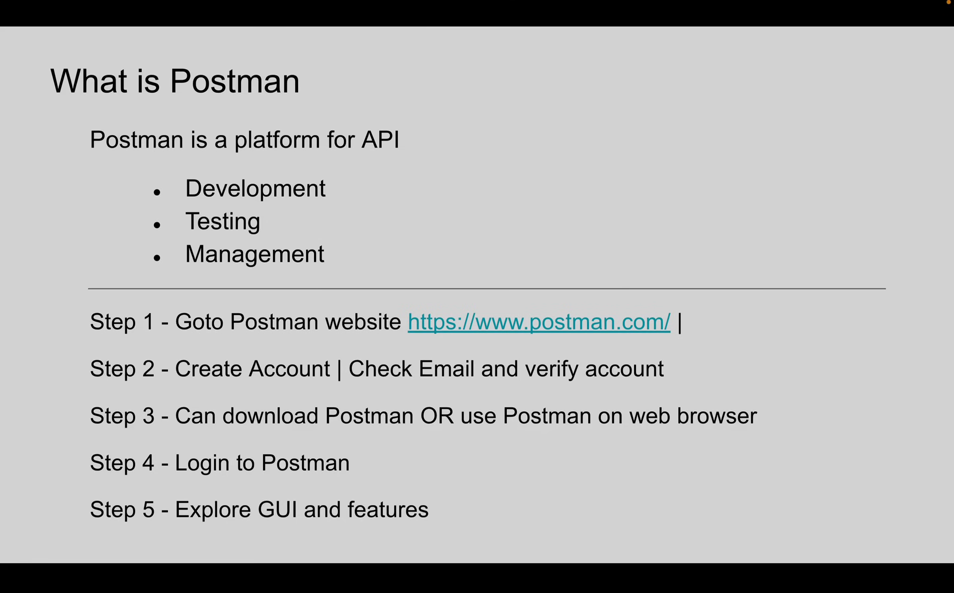
{"action": "key", "text": "ctrl+Right"}
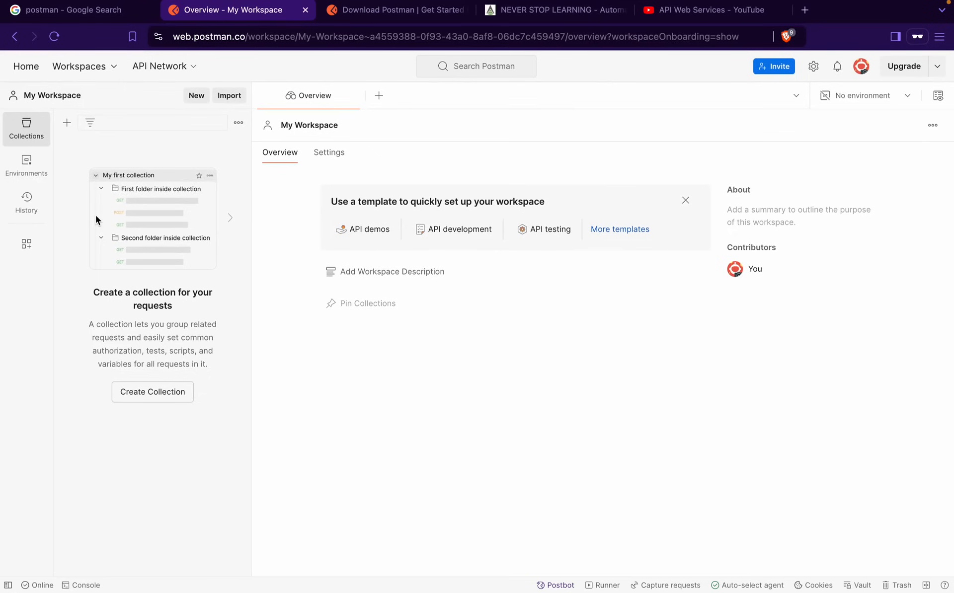
Highlight the top navigation bar, browse Home and My Workspace, then open the all-of-Postman search
{"action": "mouse_move", "coordinate": [5, 51]}
{"action": "left_mouse_down"}
{"action": "mouse_move", "coordinate": [313, 74]}
{"action": "mouse_move", "coordinate": [949, 86]}
{"action": "left_mouse_up"}
{"action": "key", "text": "Escape"}
{"action": "left_click", "coordinate": [32, 69]}
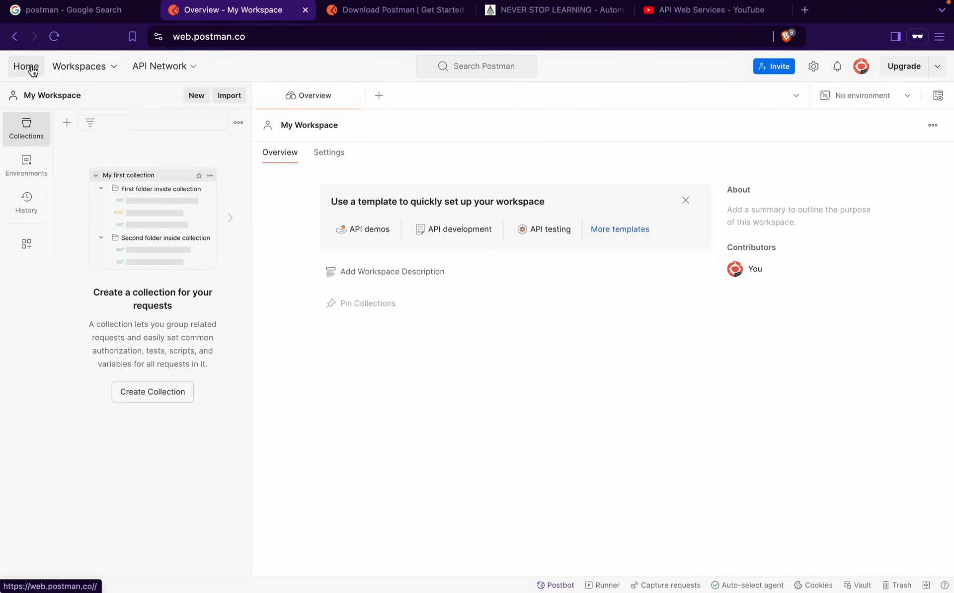
{"action": "left_click", "coordinate": [96, 69]}
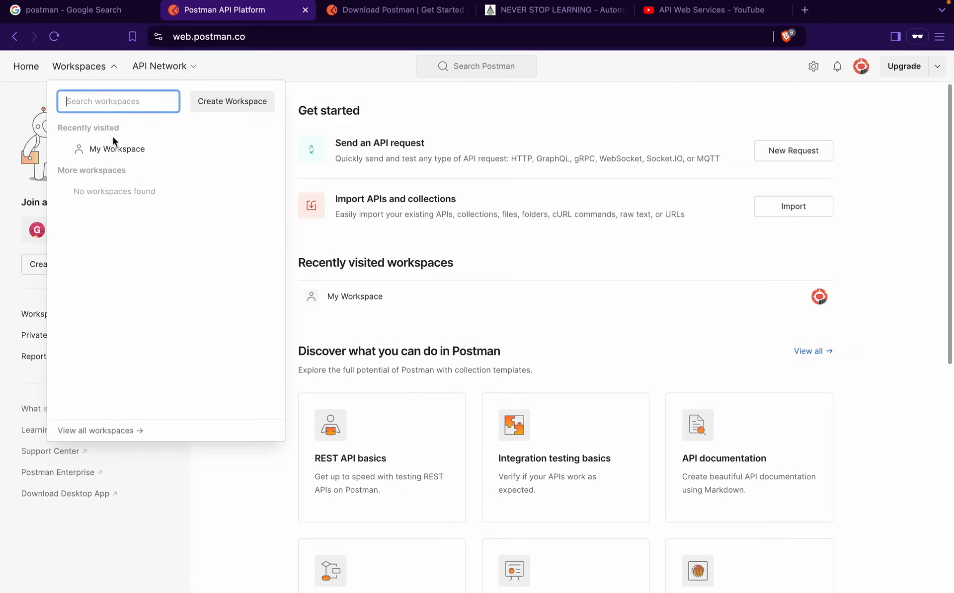
{"action": "left_click", "coordinate": [116, 148]}
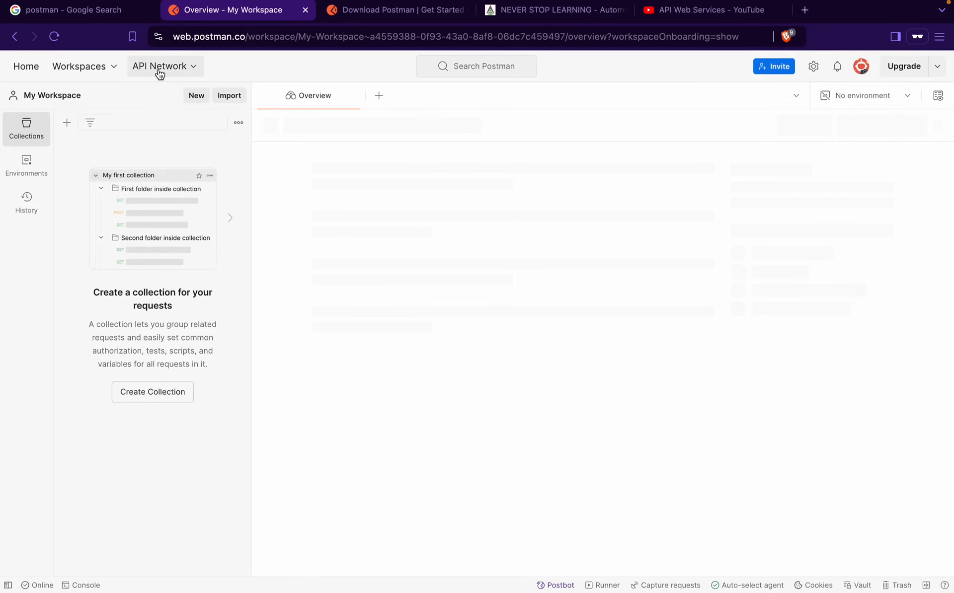
{"action": "left_click", "coordinate": [193, 70]}
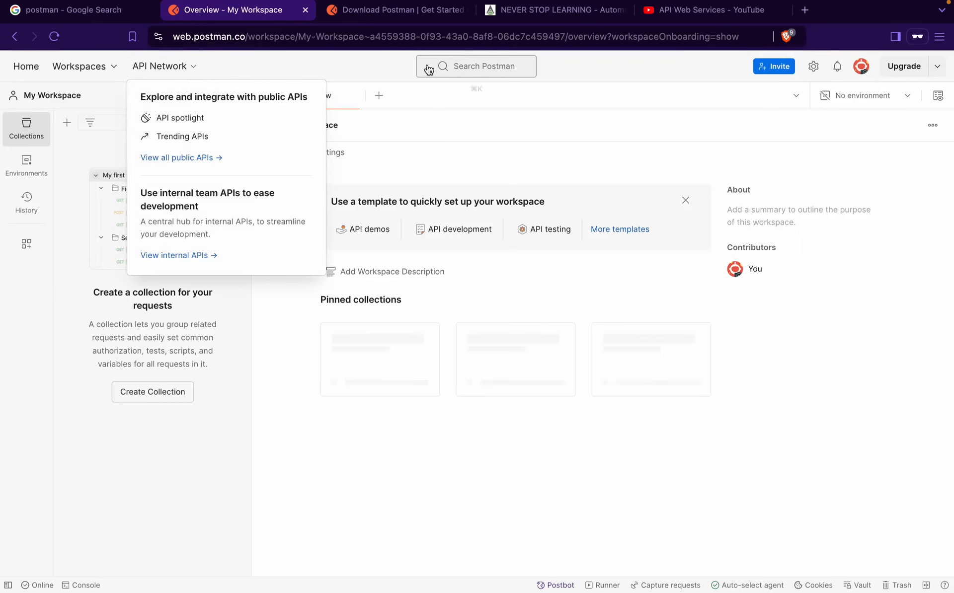
{"action": "left_click", "coordinate": [447, 67]}
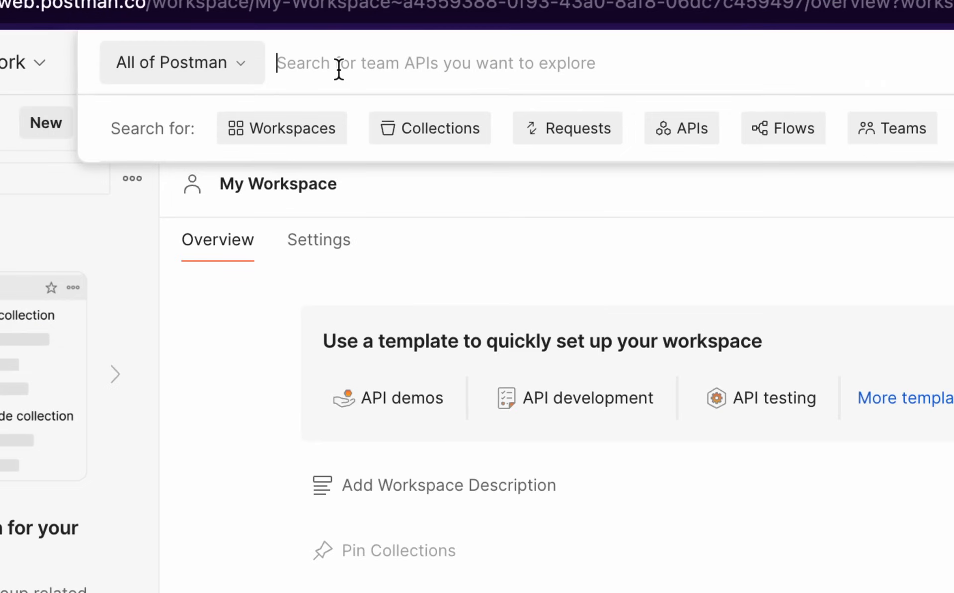
Search for 'create user', filter to Requests and back, then close the results
{"action": "type", "text": "c"}
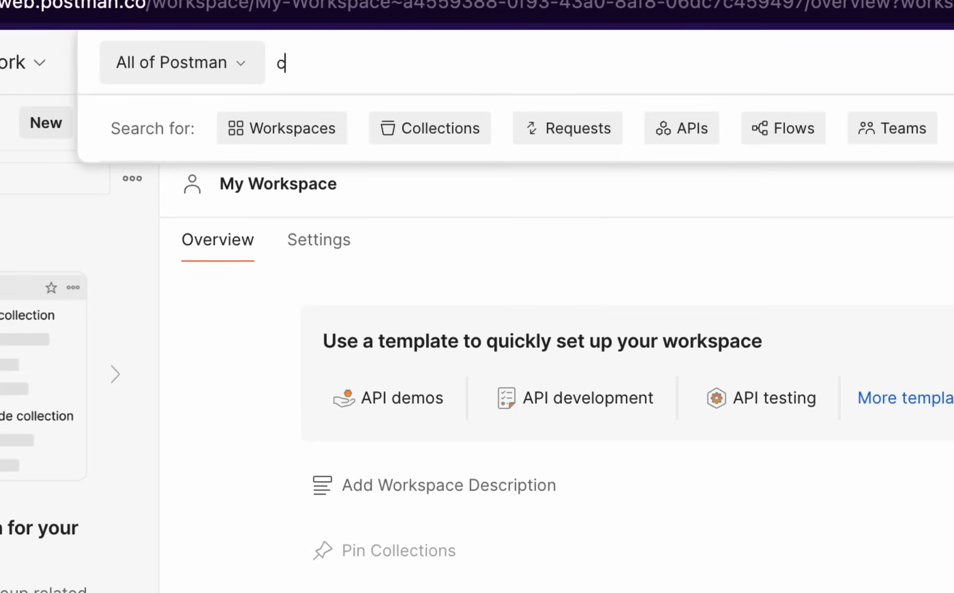
{"action": "type", "text": "reate user"}
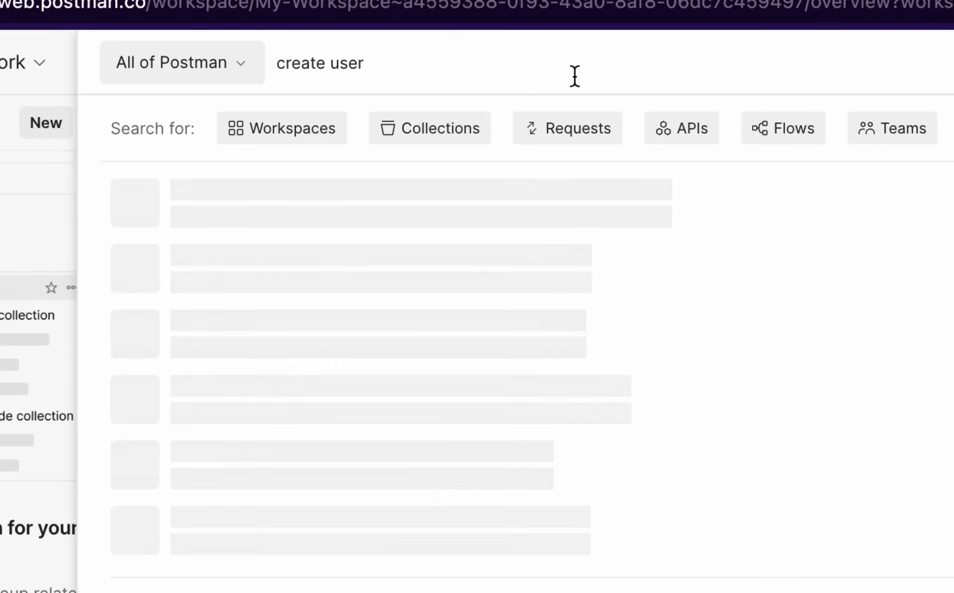
{"action": "left_click", "coordinate": [577, 134]}
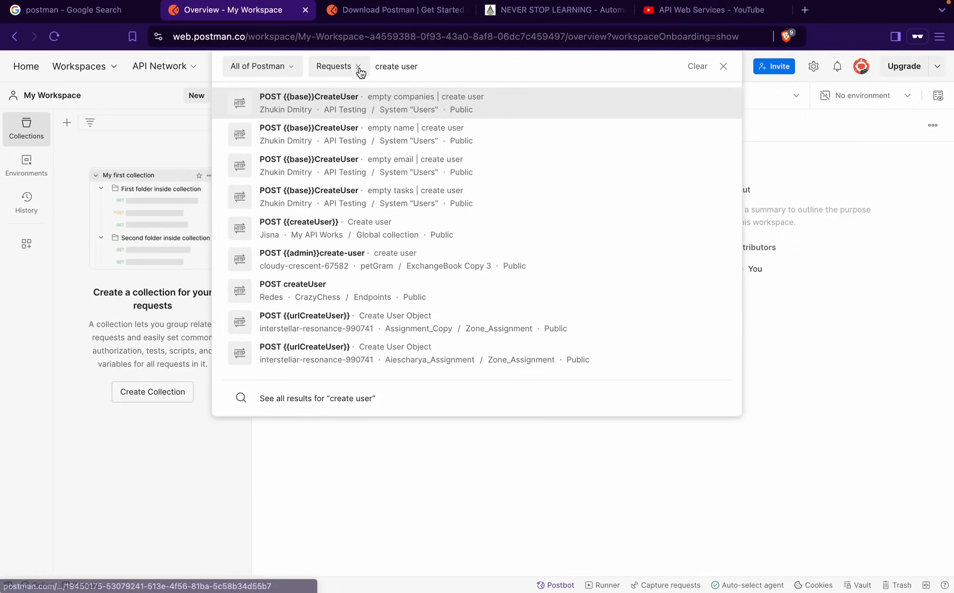
{"action": "left_click", "coordinate": [378, 63]}
{"action": "left_click", "coordinate": [723, 66]}
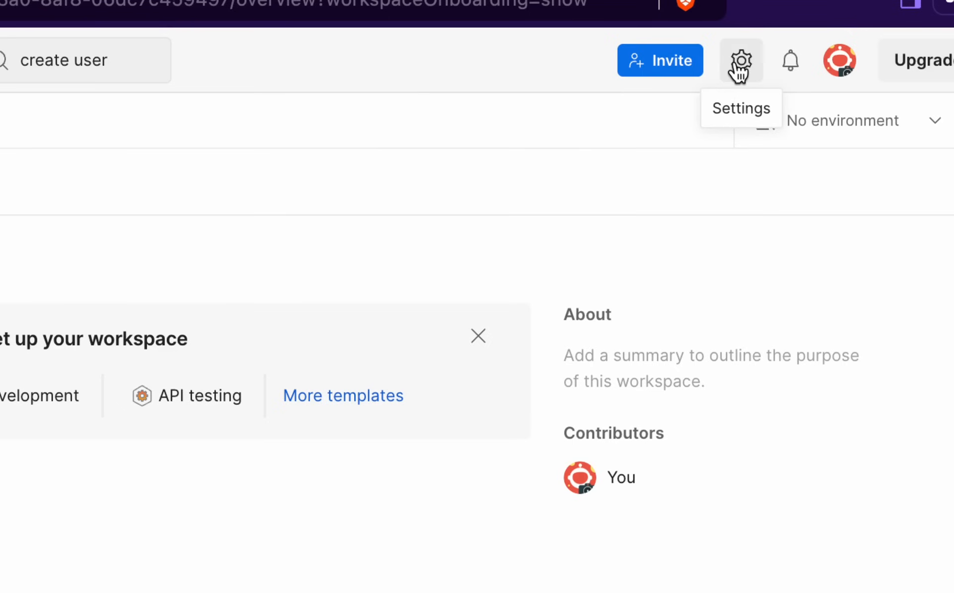
{"action": "left_click", "coordinate": [785, 77]}
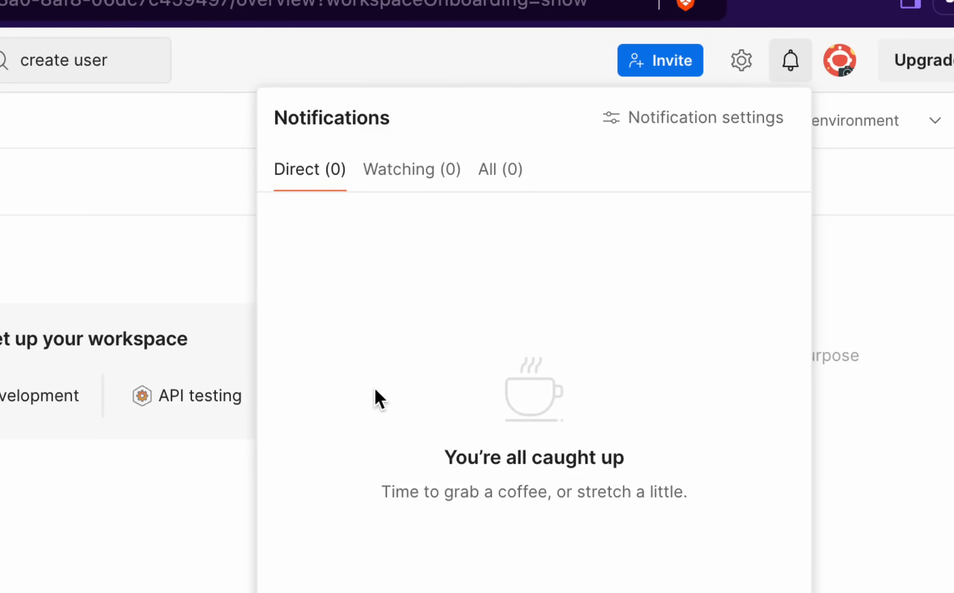
{"action": "left_click", "coordinate": [824, 97]}
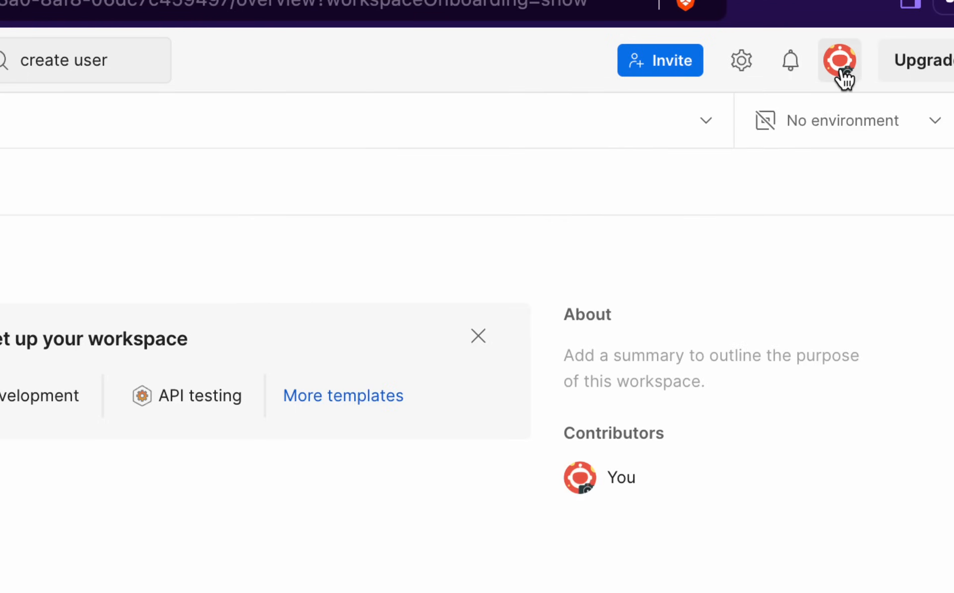
{"action": "left_click", "coordinate": [843, 76]}
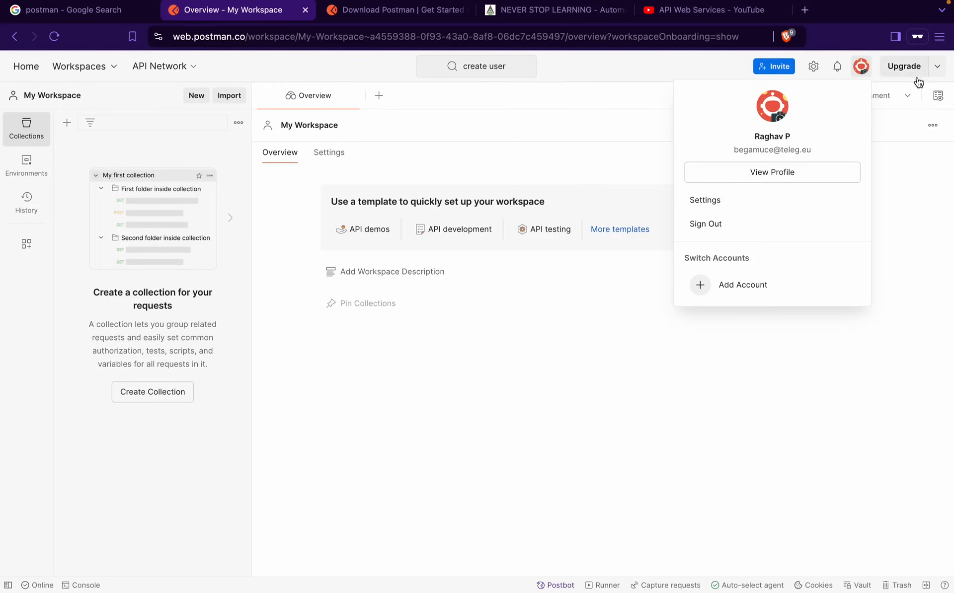
{"action": "left_click", "coordinate": [920, 137]}
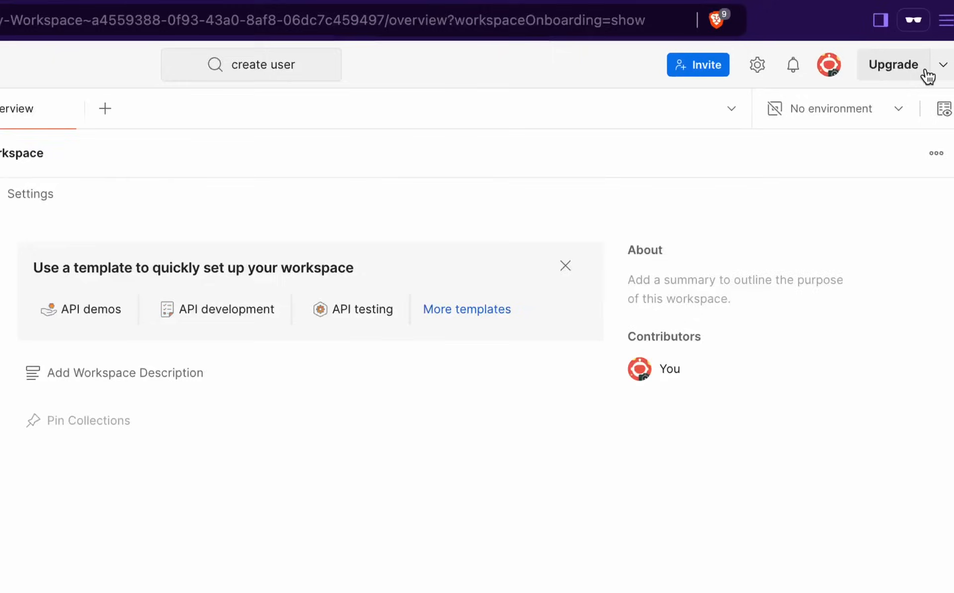
{"action": "left_click", "coordinate": [920, 63]}
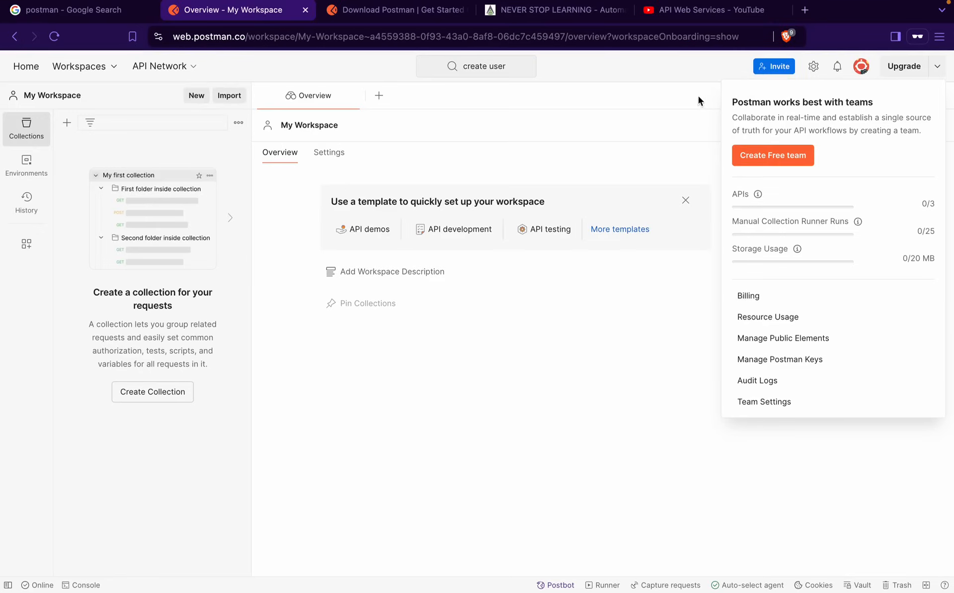
{"action": "left_click", "coordinate": [678, 101]}
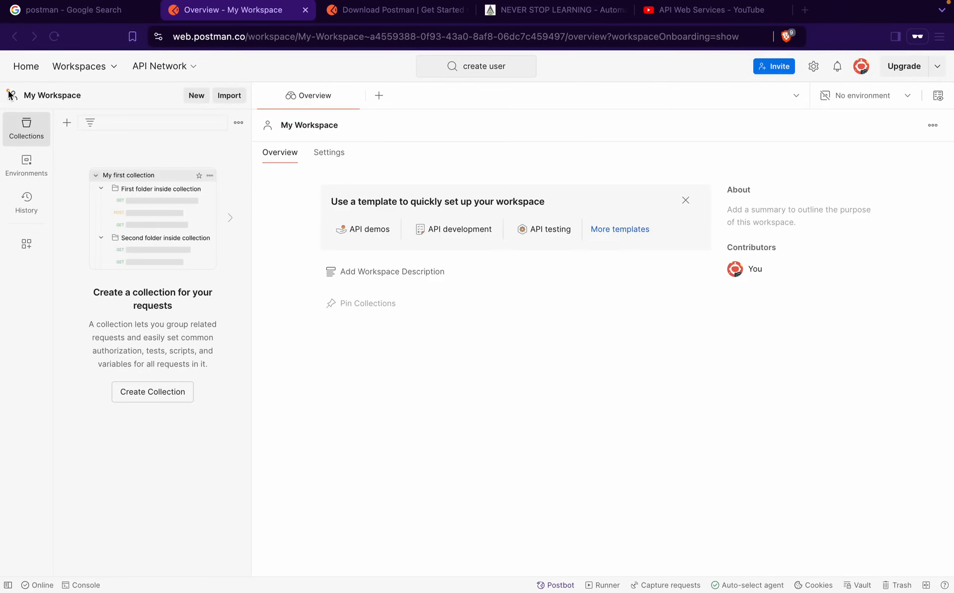
Open My Workspace's settings through the sidebar configuration link
{"action": "left_click_drag", "start_coordinate": [2, 107], "coordinate": [247, 511]}
{"action": "left_click_drag", "start_coordinate": [8, 111], "coordinate": [63, 162]}
{"action": "mouse_move", "coordinate": [2, 153]}
{"action": "left_mouse_down"}
{"action": "mouse_move", "coordinate": [56, 184]}
{"action": "mouse_move", "coordinate": [32, 208]}
{"action": "left_mouse_up"}
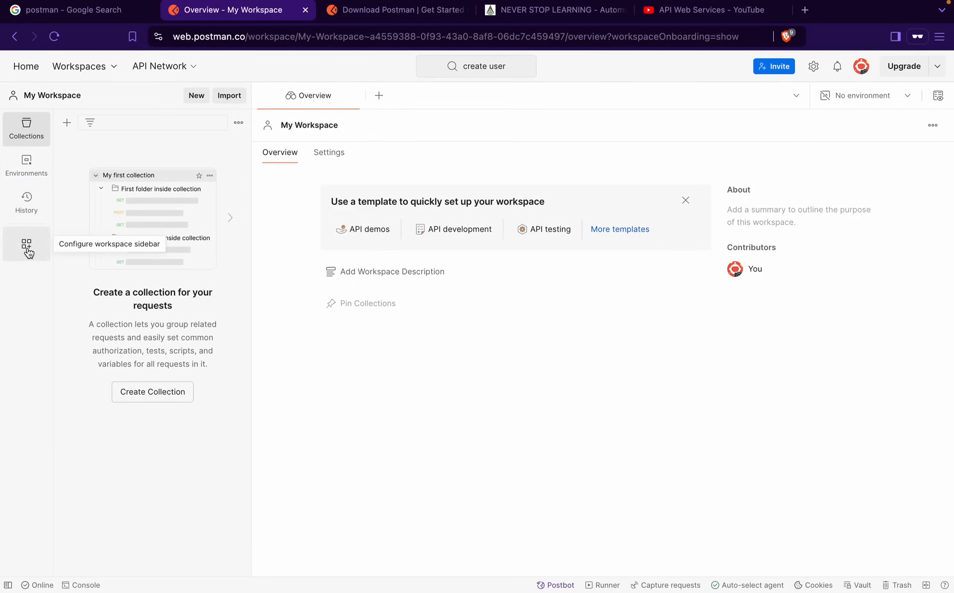
{"action": "left_click", "coordinate": [24, 247]}
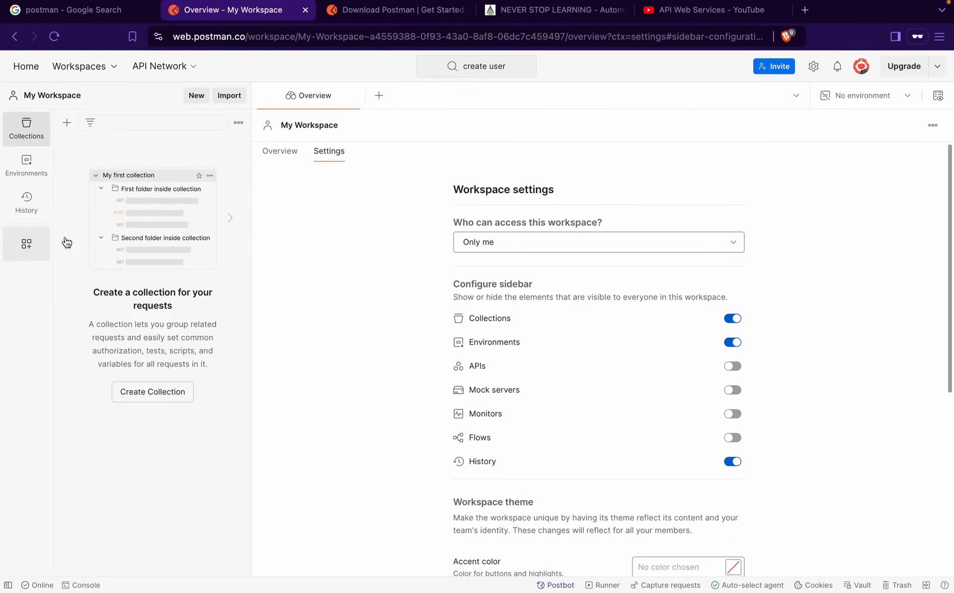
{"action": "left_click", "coordinate": [287, 161]}
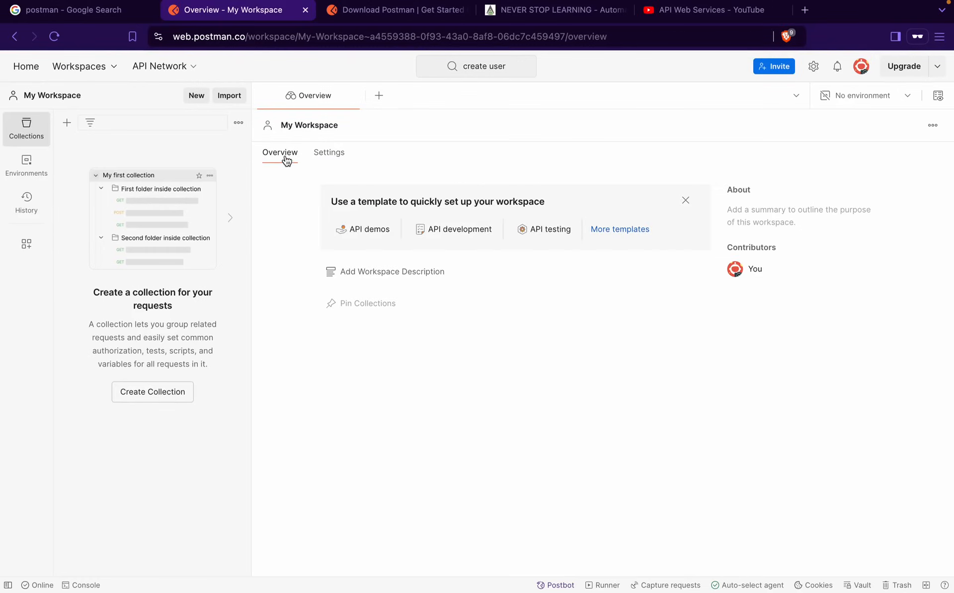
{"action": "left_click", "coordinate": [26, 243]}
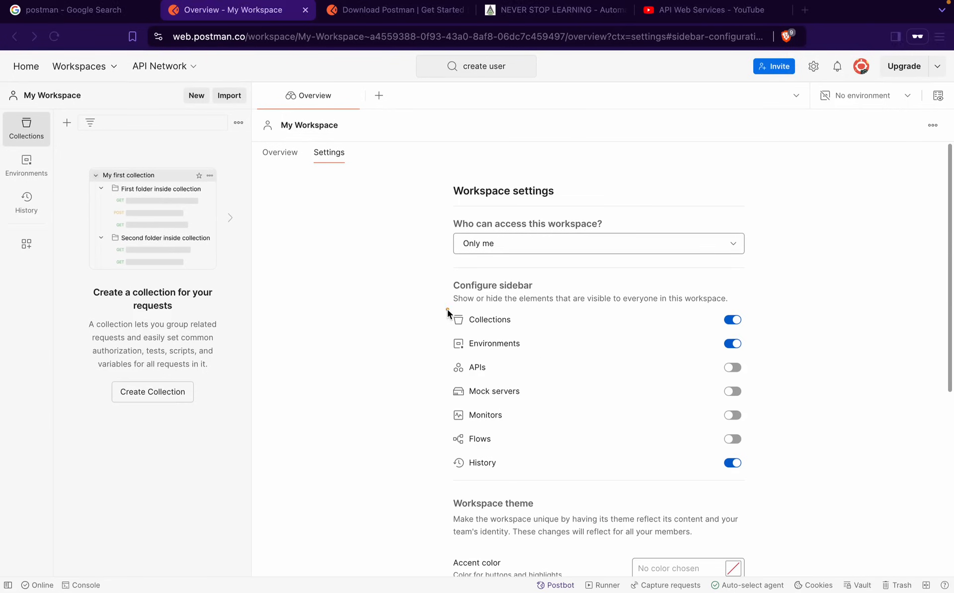
Turn APIs on in the workspace sidebar, then hide them again
{"action": "mouse_move", "coordinate": [444, 308]}
{"action": "left_mouse_down"}
{"action": "mouse_move", "coordinate": [811, 468]}
{"action": "mouse_move", "coordinate": [766, 471]}
{"action": "left_mouse_up"}
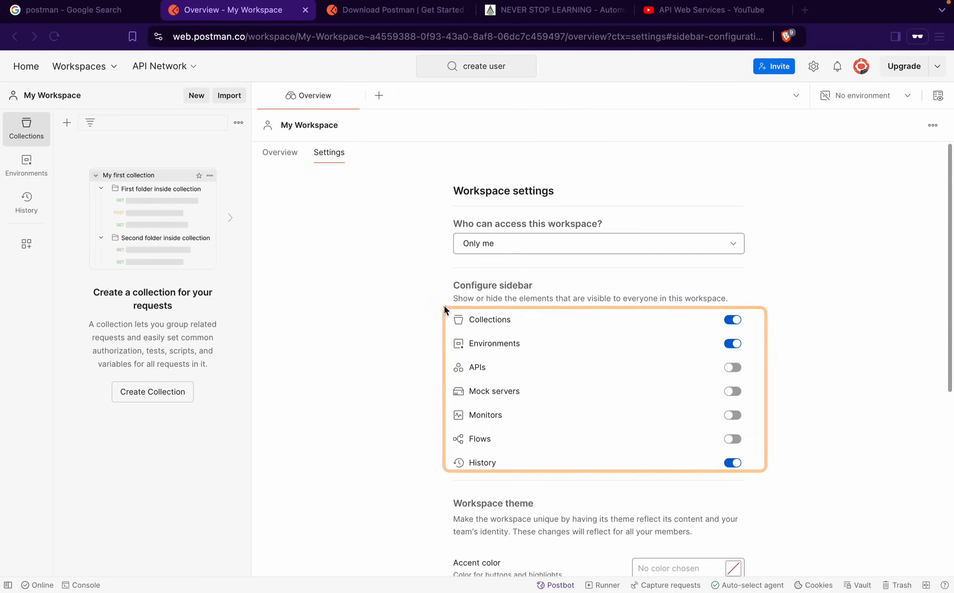
{"action": "mouse_move", "coordinate": [441, 304]}
{"action": "left_mouse_down"}
{"action": "mouse_move", "coordinate": [777, 368]}
{"action": "mouse_move", "coordinate": [764, 360]}
{"action": "left_mouse_up"}
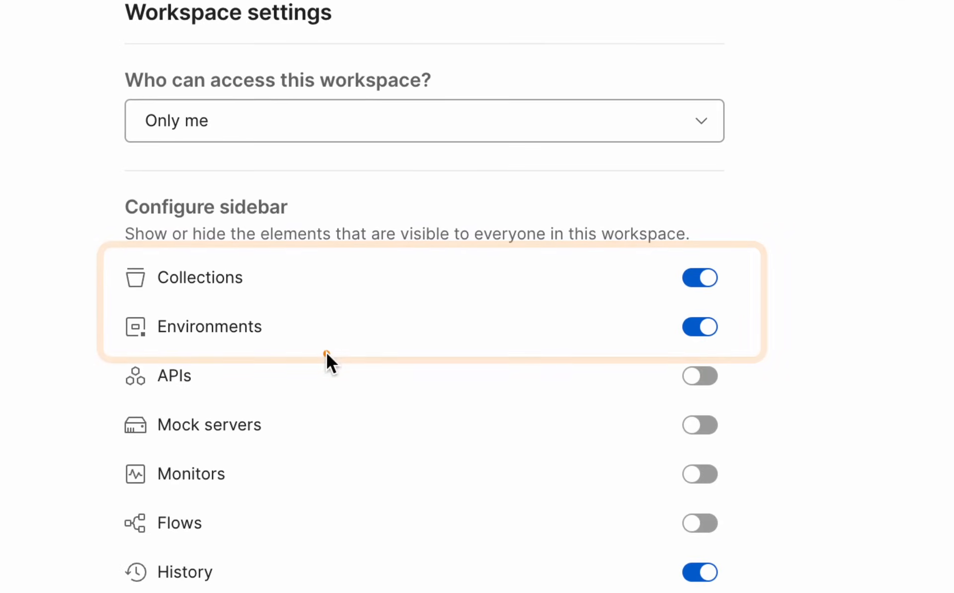
{"action": "mouse_move", "coordinate": [129, 362]}
{"action": "left_mouse_down"}
{"action": "mouse_move", "coordinate": [255, 404]}
{"action": "mouse_move", "coordinate": [713, 416]}
{"action": "left_mouse_up"}
{"action": "left_click_drag", "start_coordinate": [149, 447], "coordinate": [663, 480]}
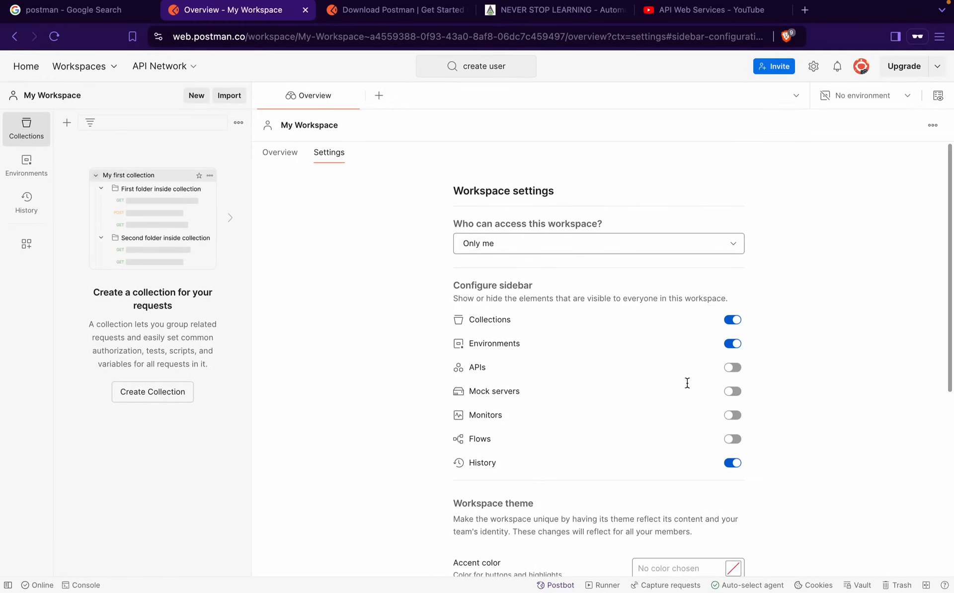
{"action": "left_click", "coordinate": [733, 368]}
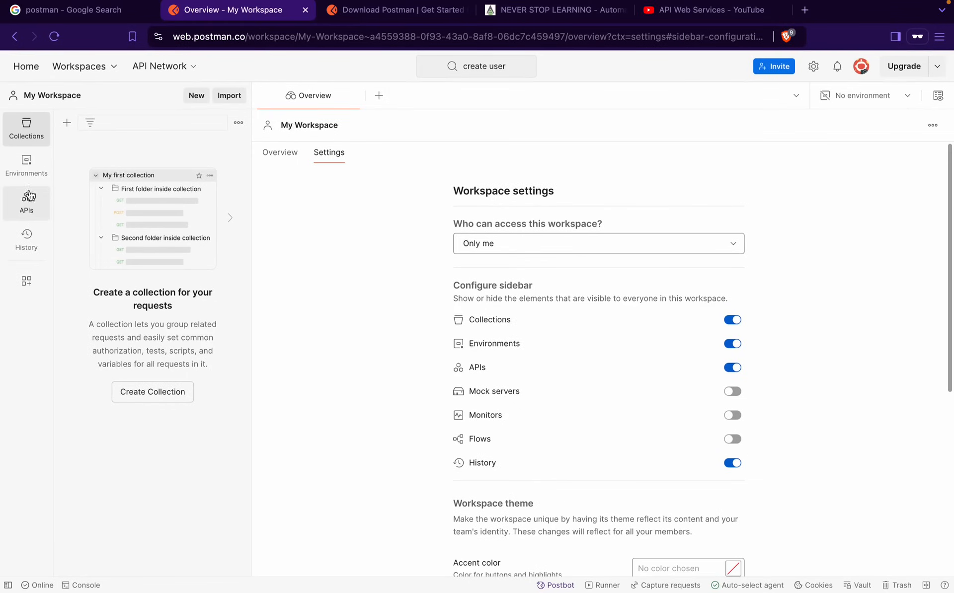
{"action": "left_click_drag", "start_coordinate": [2, 188], "coordinate": [57, 214]}
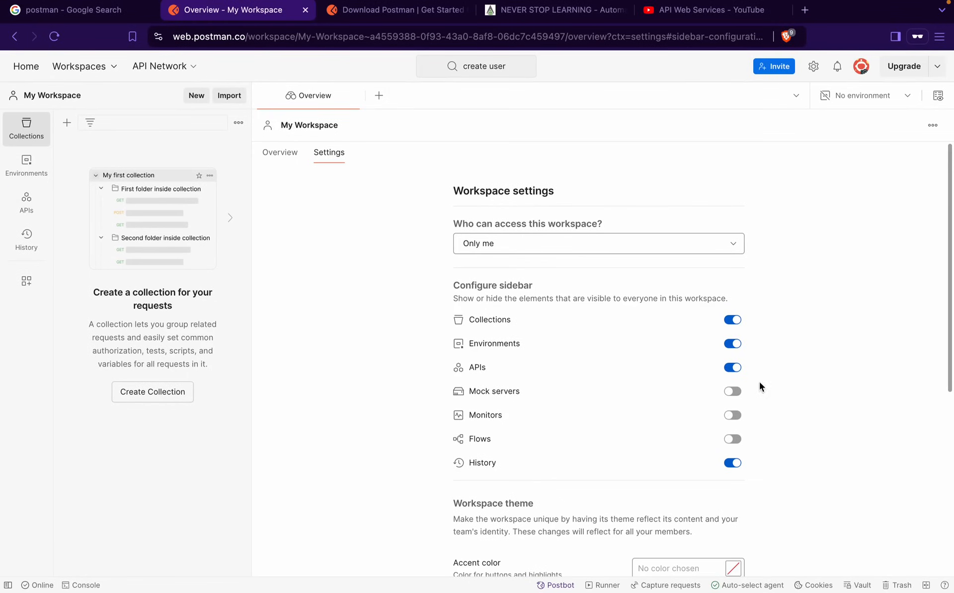
{"action": "left_click", "coordinate": [732, 368]}
Review the settings page and open the workspace access choices, currently Only me
{"action": "scroll", "coordinate": [621, 377], "scroll_direction": "down", "scroll_amount": 4}
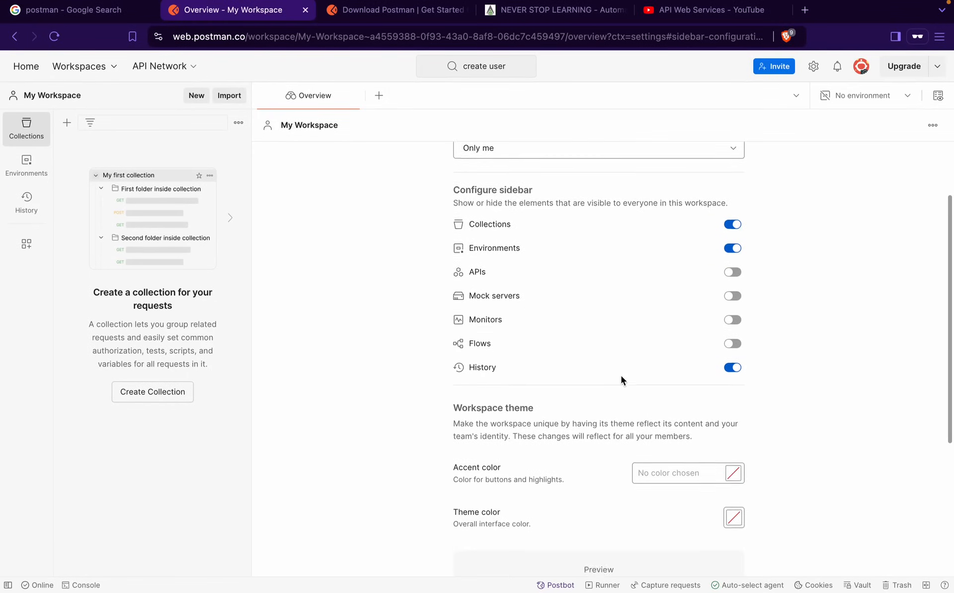
{"action": "scroll", "coordinate": [621, 376], "scroll_direction": "down", "scroll_amount": 1}
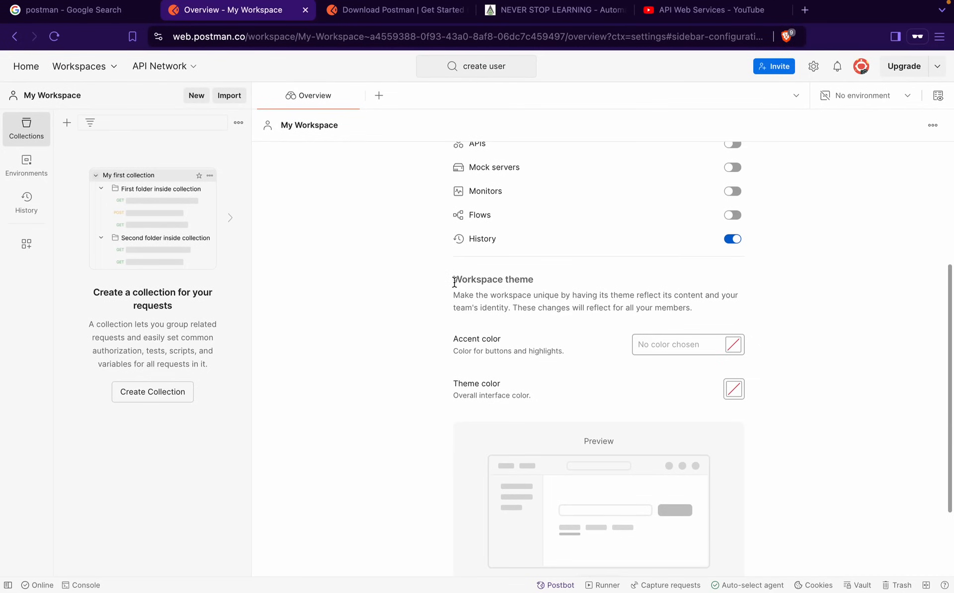
{"action": "left_click_drag", "start_coordinate": [452, 279], "coordinate": [602, 385]}
{"action": "scroll", "coordinate": [603, 385], "scroll_direction": "down", "scroll_amount": 5}
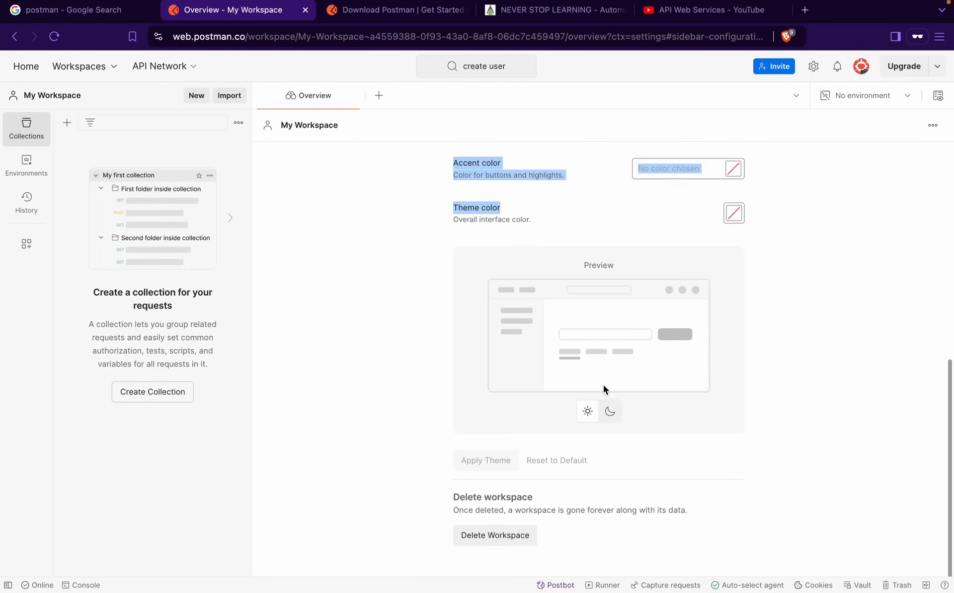
{"action": "scroll", "coordinate": [603, 386], "scroll_direction": "up", "scroll_amount": 10}
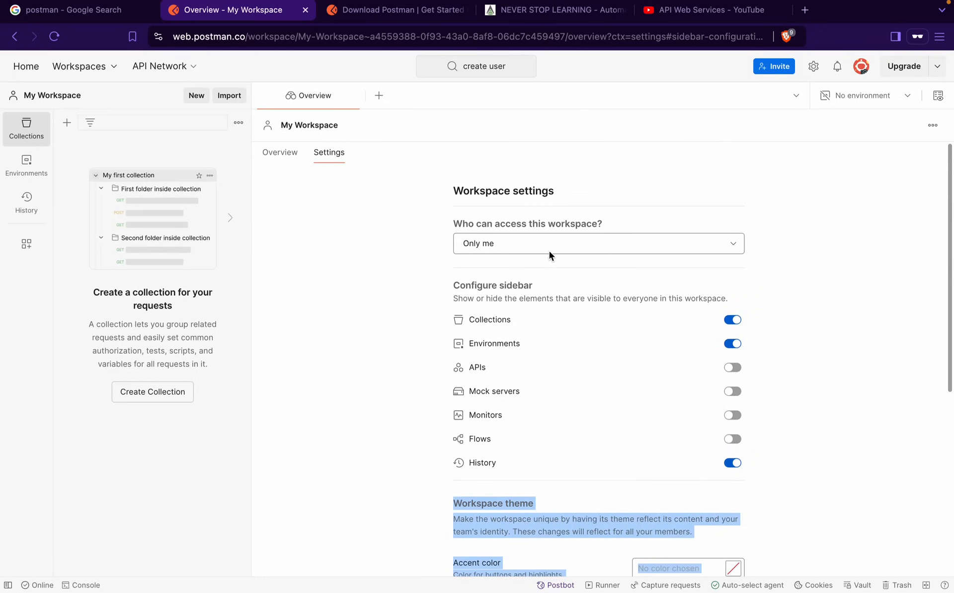
{"action": "left_click", "coordinate": [547, 247]}
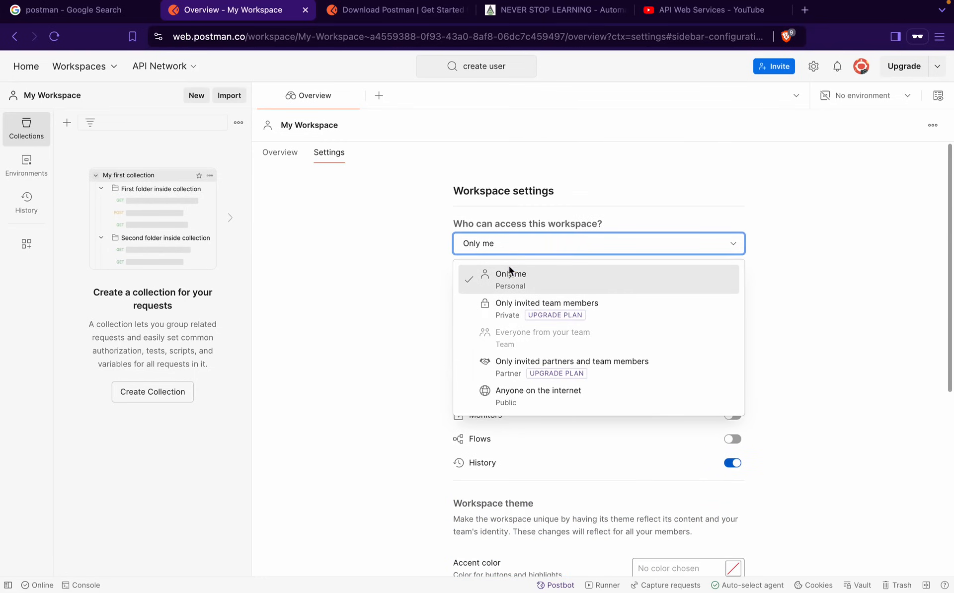
Set workspace access to Anyone on the internet, update it, and make the profile public
{"action": "left_click", "coordinate": [516, 401]}
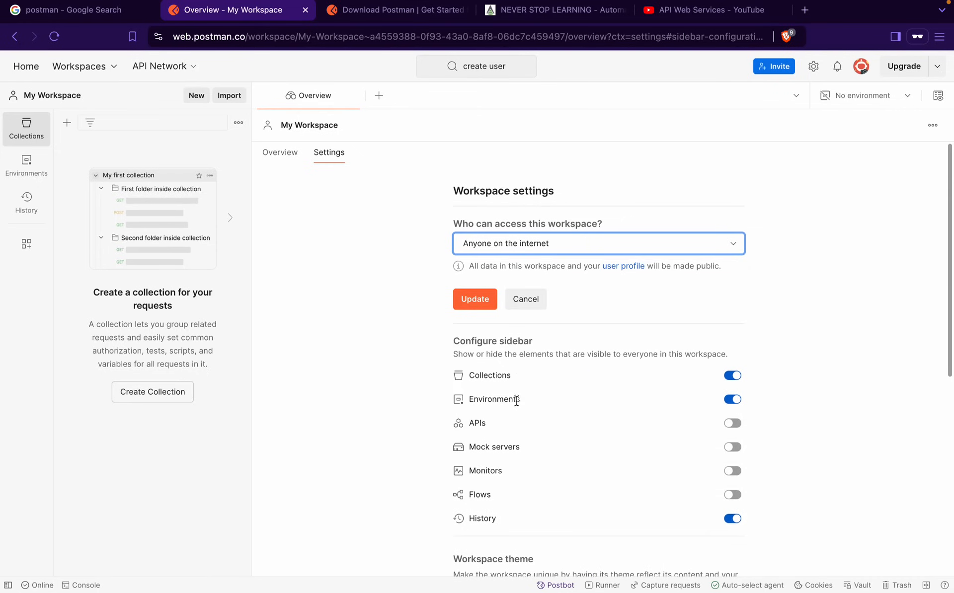
{"action": "left_click", "coordinate": [480, 299]}
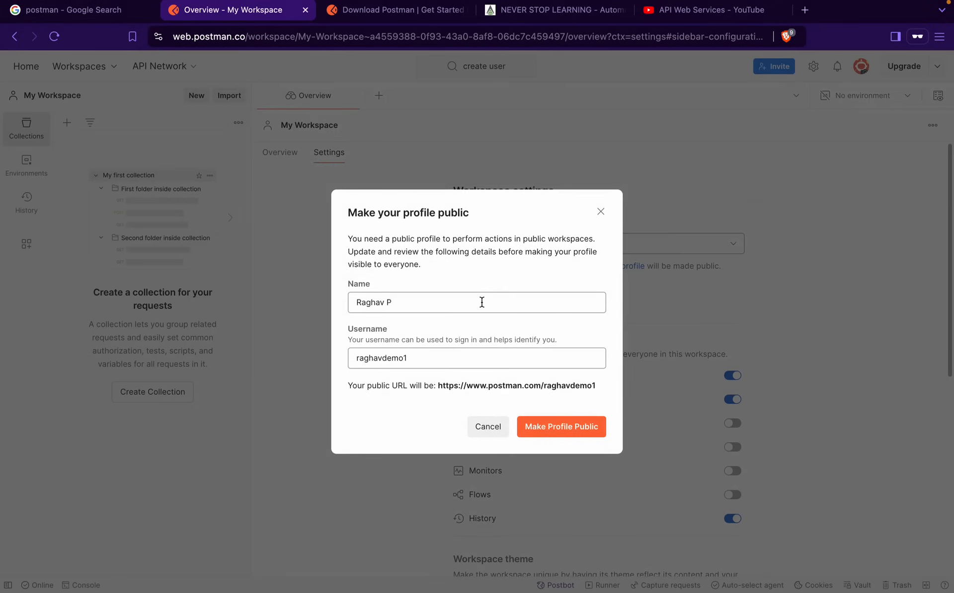
{"action": "left_click", "coordinate": [539, 432]}
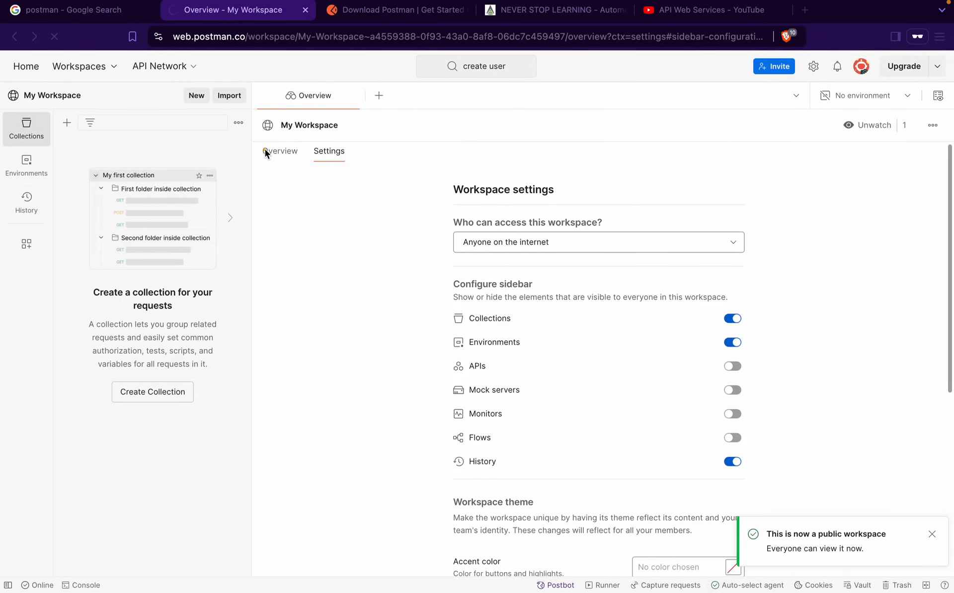
{"action": "mouse_move", "coordinate": [263, 112]}
{"action": "left_mouse_down"}
{"action": "mouse_move", "coordinate": [733, 347]}
{"action": "mouse_move", "coordinate": [881, 517]}
{"action": "mouse_move", "coordinate": [944, 521]}
{"action": "mouse_move", "coordinate": [939, 550]}
{"action": "left_mouse_up"}
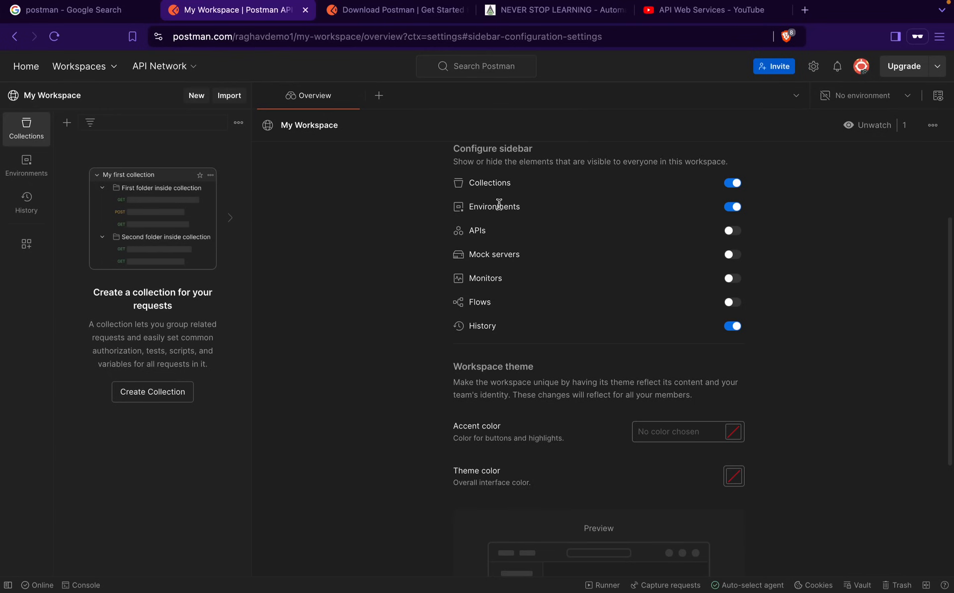
Set Postman's theme to manual with the Light theme, then close Settings
{"action": "left_click", "coordinate": [813, 66]}
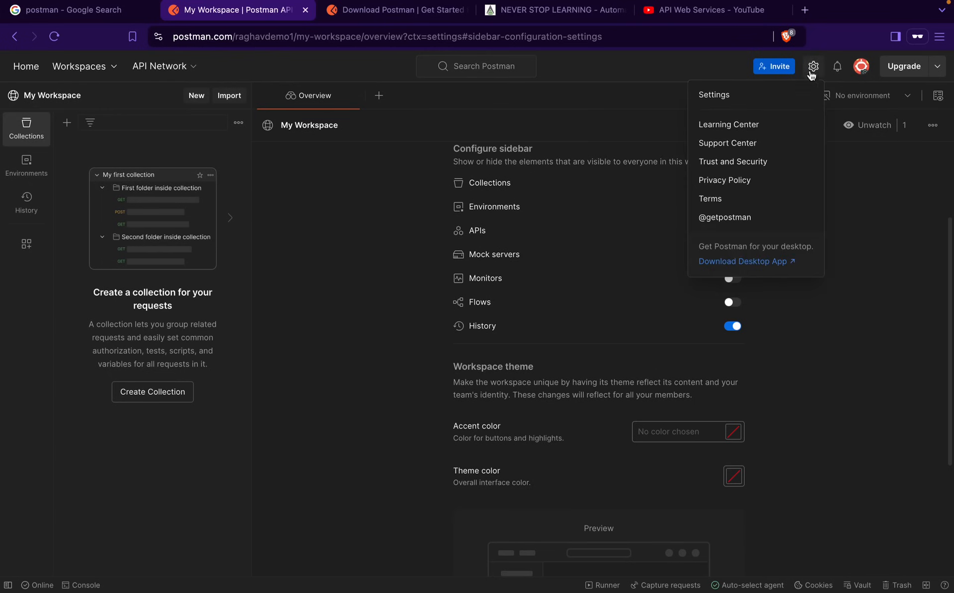
{"action": "left_click", "coordinate": [720, 98]}
{"action": "left_click", "coordinate": [298, 155]}
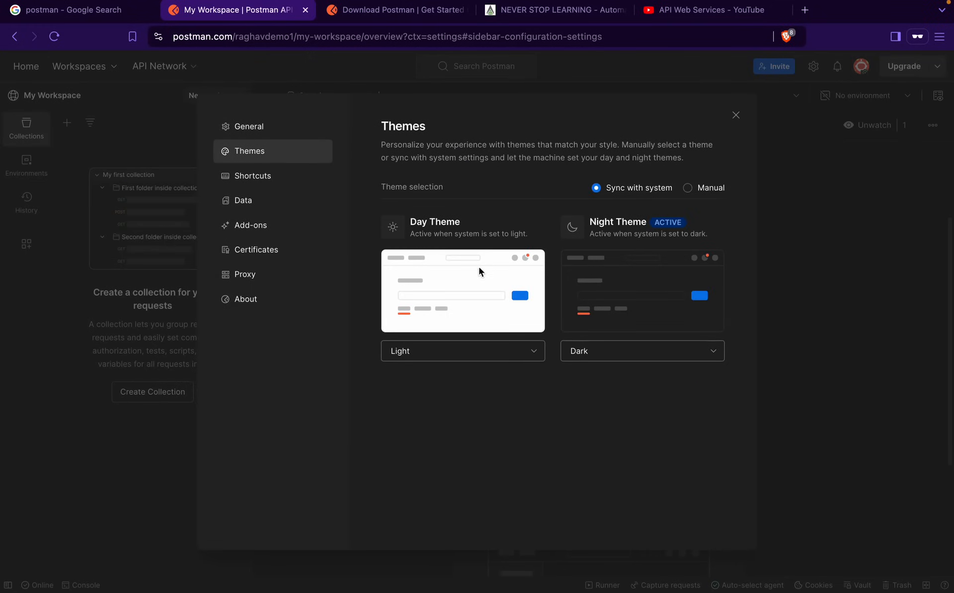
{"action": "left_click", "coordinate": [688, 188]}
{"action": "left_click", "coordinate": [432, 265]}
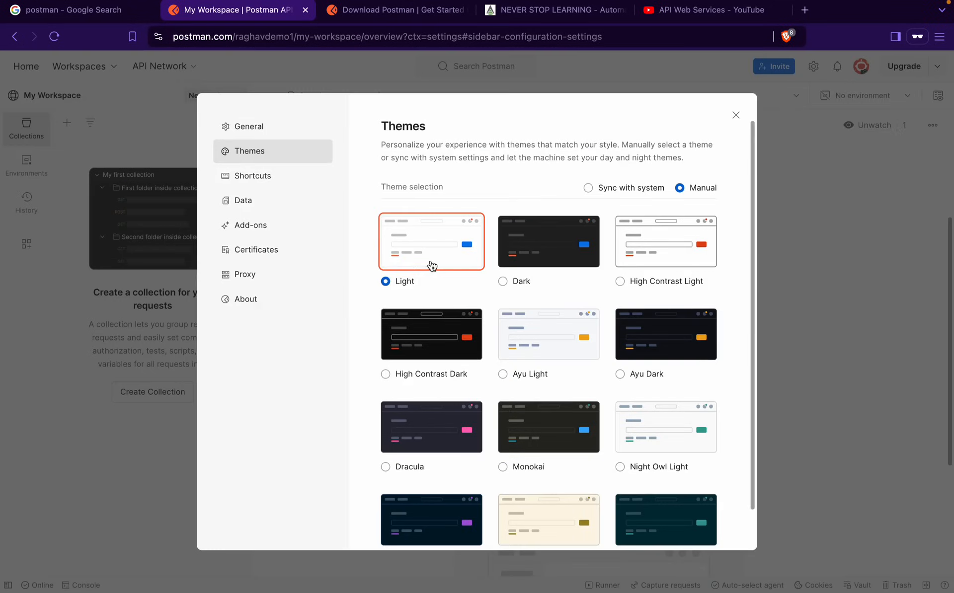
{"action": "left_click", "coordinate": [734, 114]}
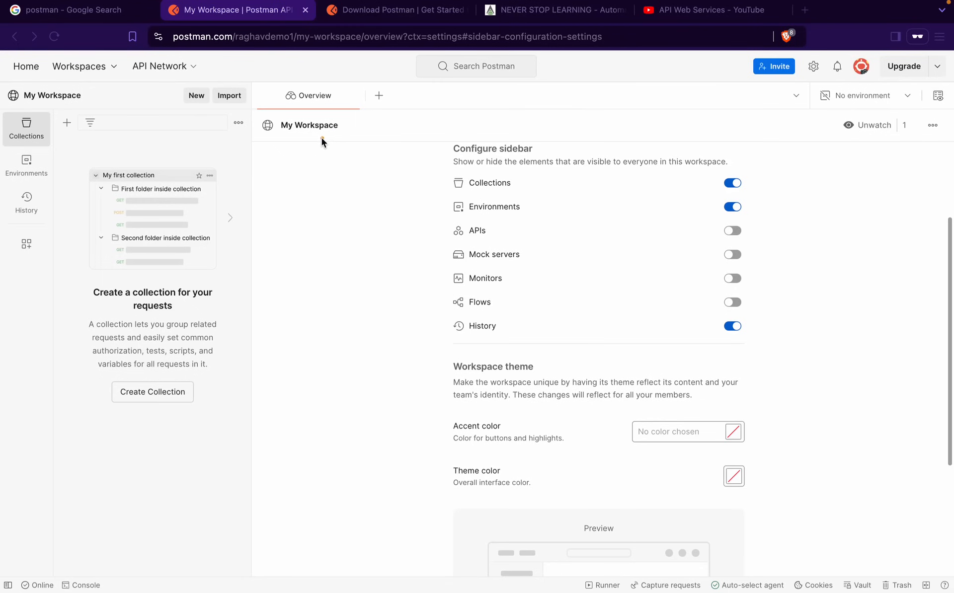
Highlight areas of the workspace settings page with annotation boxes
{"action": "mouse_move", "coordinate": [266, 119]}
{"action": "left_mouse_down"}
{"action": "mouse_move", "coordinate": [919, 250]}
{"action": "mouse_move", "coordinate": [946, 365]}
{"action": "left_mouse_up"}
{"action": "mouse_move", "coordinate": [279, 377]}
{"action": "left_mouse_down"}
{"action": "mouse_move", "coordinate": [816, 578]}
{"action": "mouse_move", "coordinate": [939, 574]}
{"action": "mouse_move", "coordinate": [946, 560]}
{"action": "left_mouse_up"}
{"action": "mouse_move", "coordinate": [271, 120]}
{"action": "left_mouse_down"}
{"action": "mouse_move", "coordinate": [795, 260]}
{"action": "mouse_move", "coordinate": [936, 354]}
{"action": "left_mouse_up"}
{"action": "mouse_move", "coordinate": [281, 118]}
{"action": "left_mouse_down"}
{"action": "mouse_move", "coordinate": [767, 345]}
{"action": "mouse_move", "coordinate": [947, 485]}
{"action": "mouse_move", "coordinate": [919, 485]}
{"action": "mouse_move", "coordinate": [922, 477]}
{"action": "left_mouse_up"}
{"action": "mouse_move", "coordinate": [5, 559]}
{"action": "left_mouse_down"}
{"action": "mouse_move", "coordinate": [390, 582]}
{"action": "mouse_move", "coordinate": [949, 591]}
{"action": "left_mouse_up"}
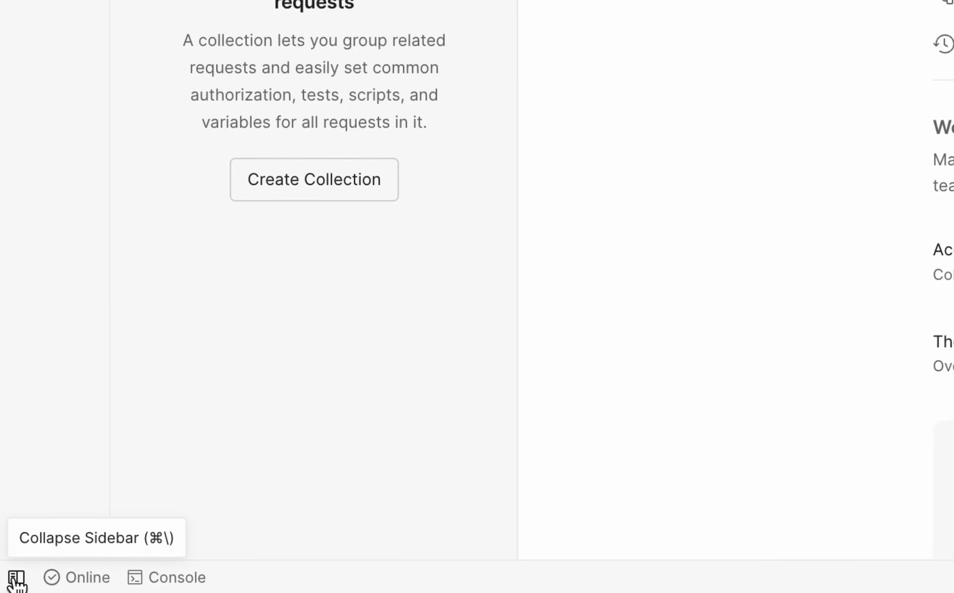
{"action": "left_click", "coordinate": [16, 582]}
{"action": "left_click", "coordinate": [15, 581]}
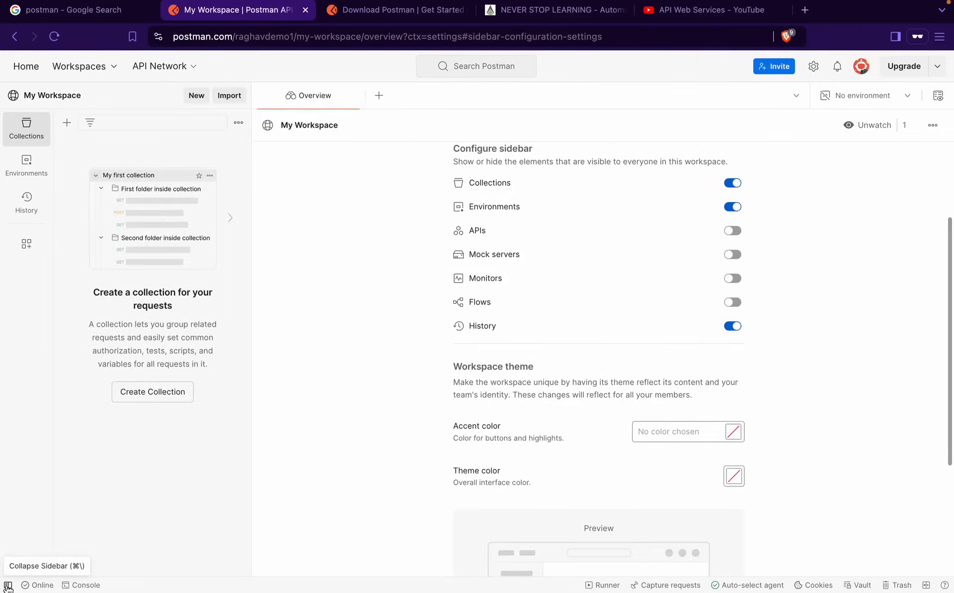
{"action": "left_click", "coordinate": [8, 586]}
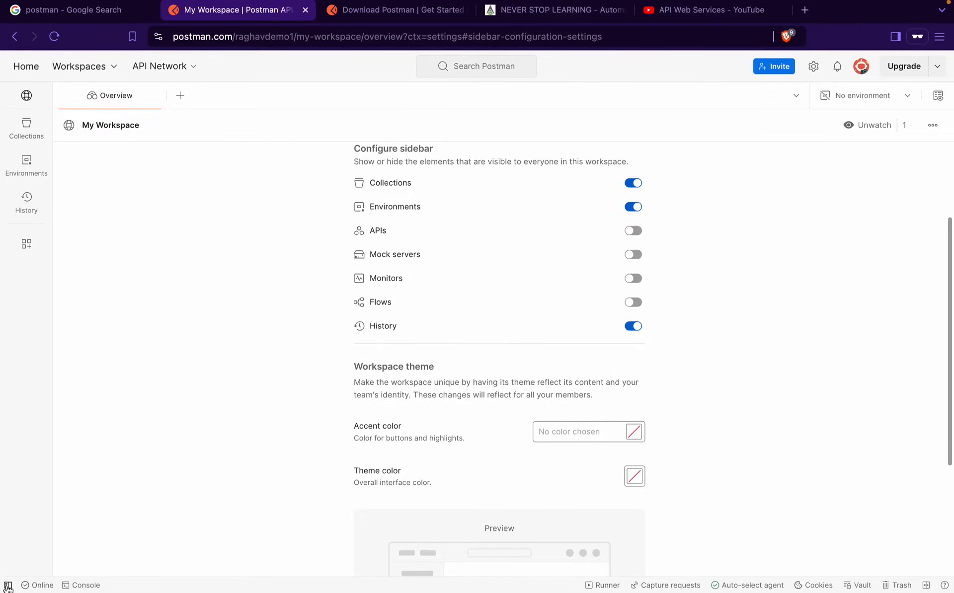
{"action": "left_click", "coordinate": [8, 586]}
{"action": "left_click", "coordinate": [8, 586]}
{"action": "left_click", "coordinate": [8, 586]}
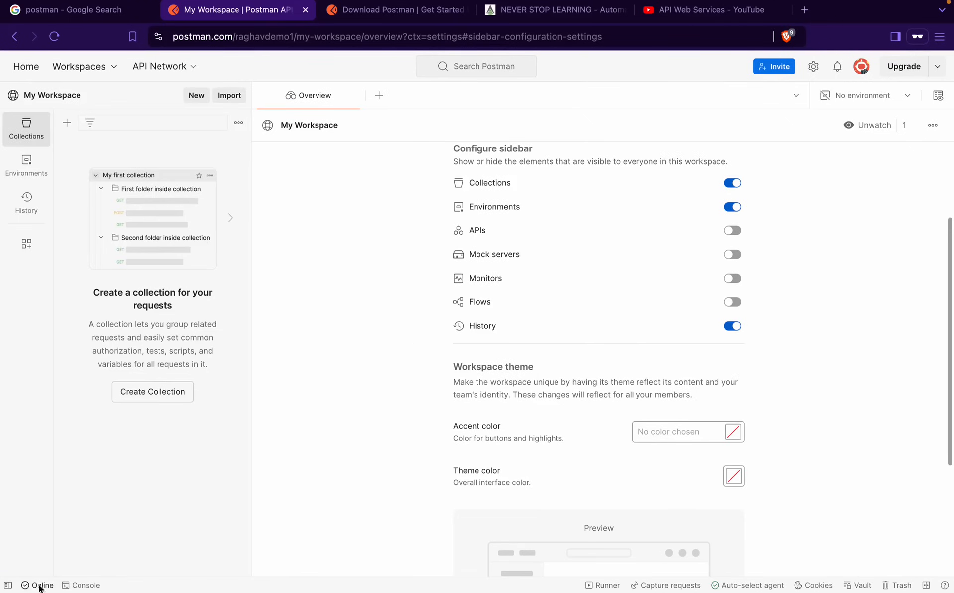
{"action": "mouse_move", "coordinate": [38, 589]}
{"action": "left_click", "coordinate": [83, 586]}
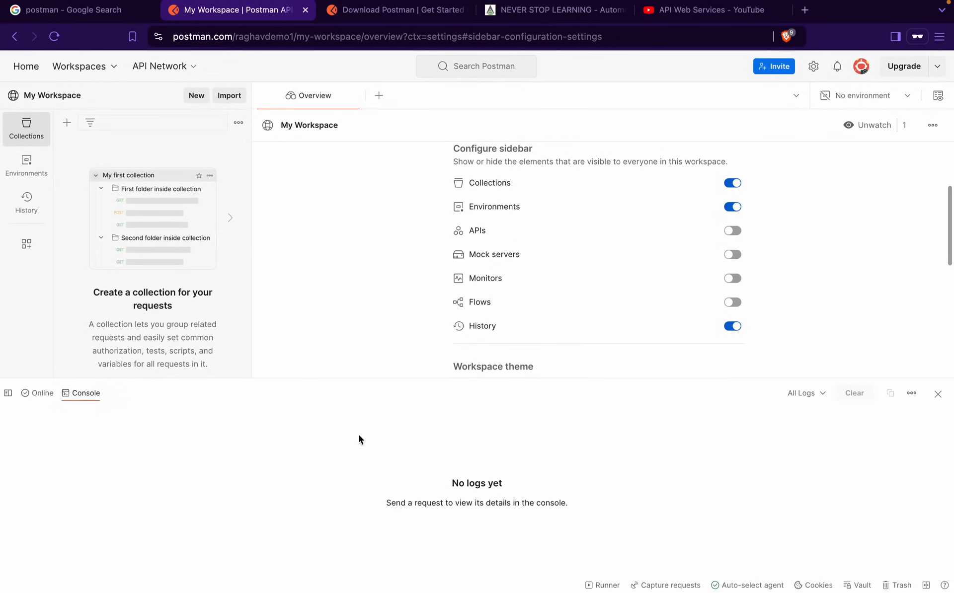
{"action": "left_click", "coordinate": [937, 393]}
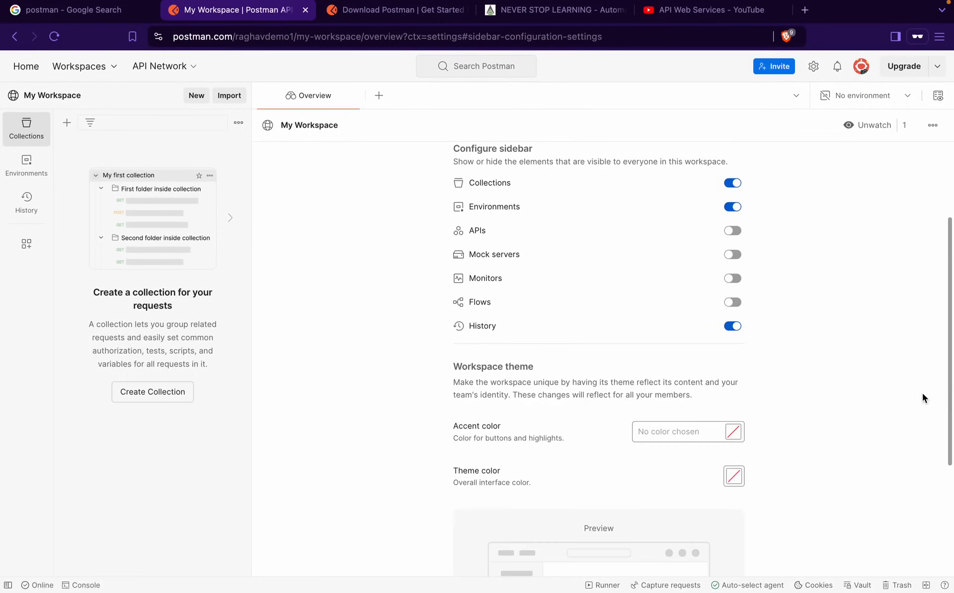
{"action": "left_click", "coordinate": [603, 586]}
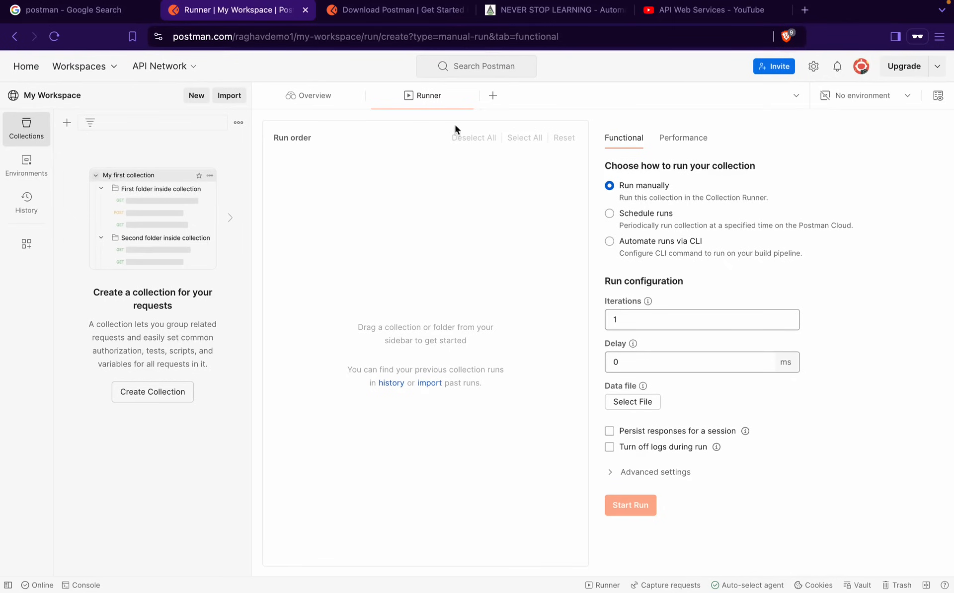
{"action": "left_click", "coordinate": [470, 95]}
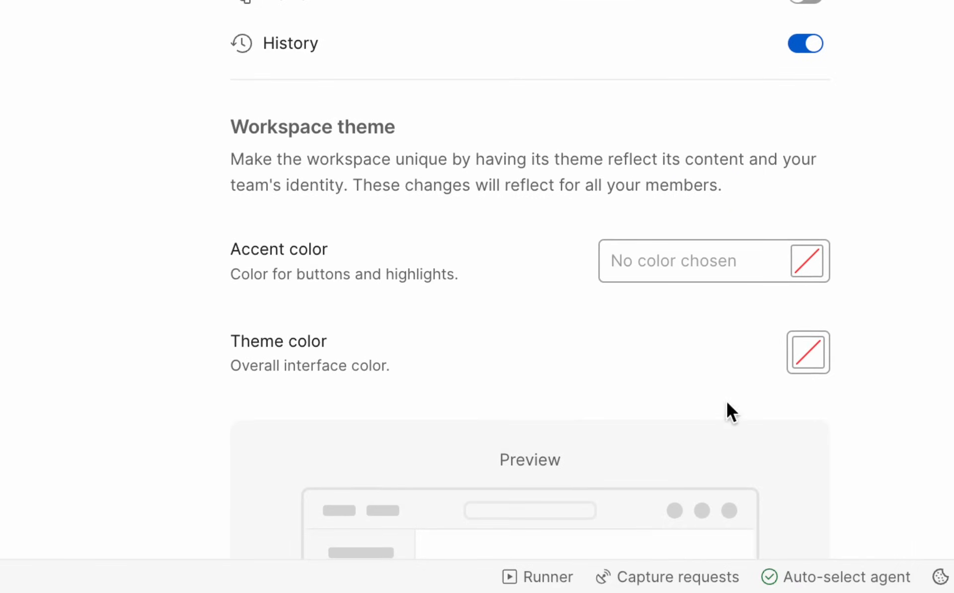
{"action": "mouse_move", "coordinate": [604, 541]}
{"action": "left_mouse_down"}
{"action": "mouse_move", "coordinate": [746, 591]}
{"action": "mouse_move", "coordinate": [887, 591]}
{"action": "left_mouse_up"}
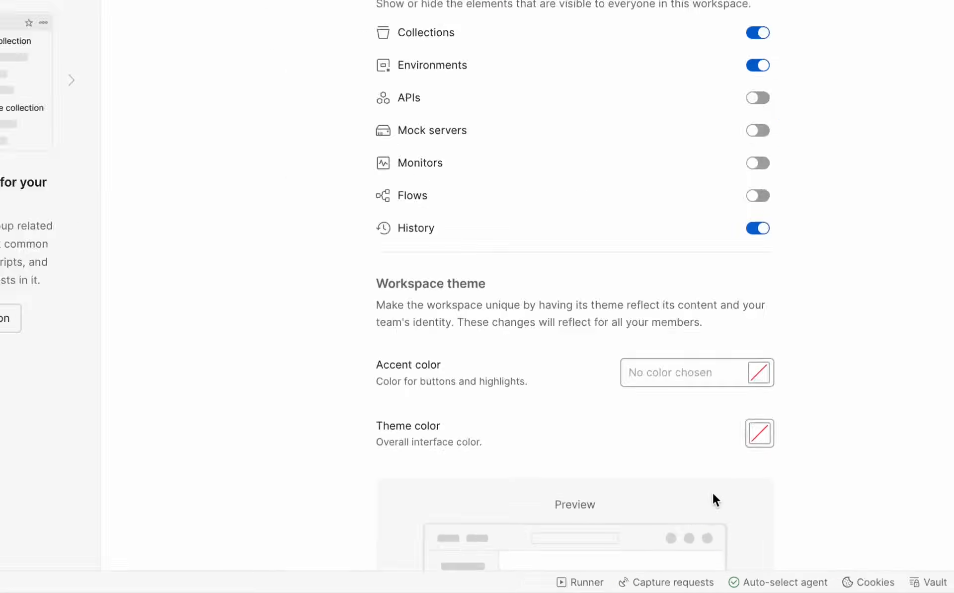
{"action": "left_click", "coordinate": [819, 589]}
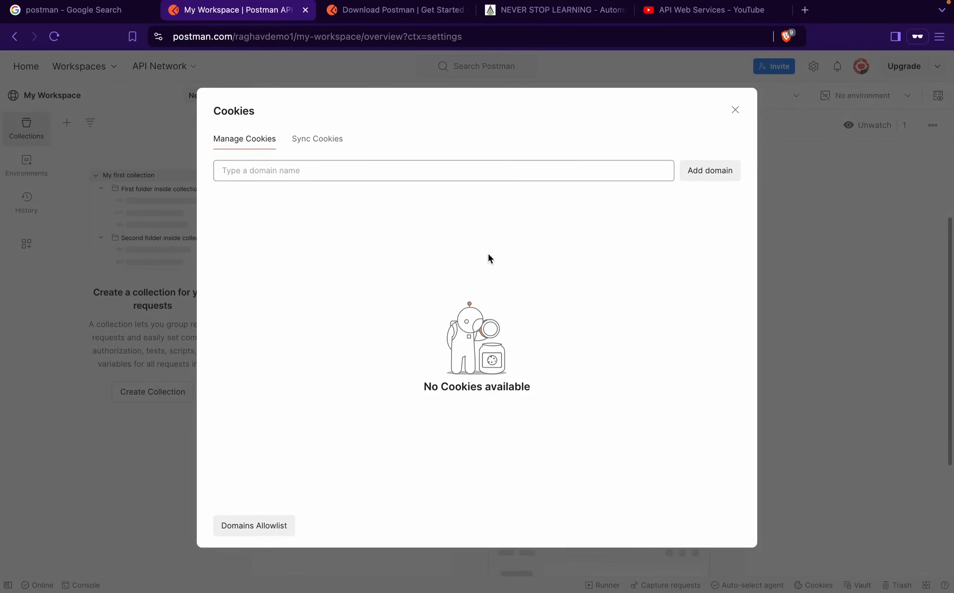
{"action": "left_click", "coordinate": [735, 109]}
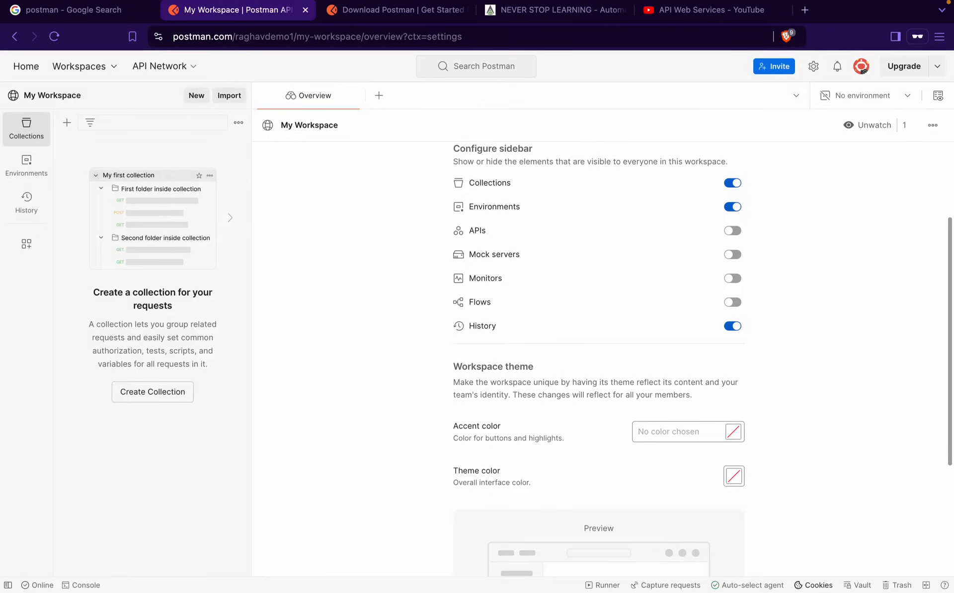
{"action": "left_click", "coordinate": [855, 589]}
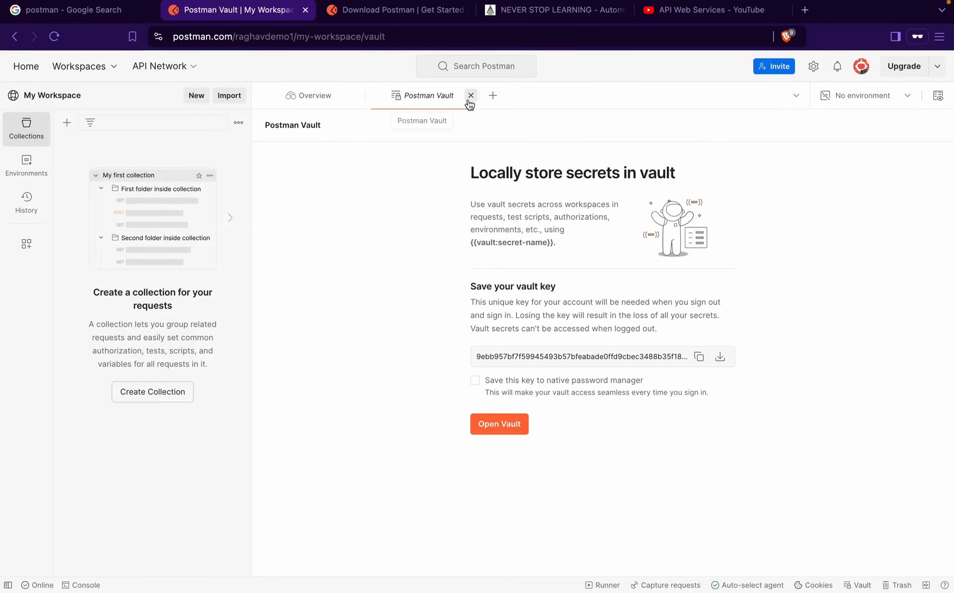
{"action": "left_click", "coordinate": [468, 97]}
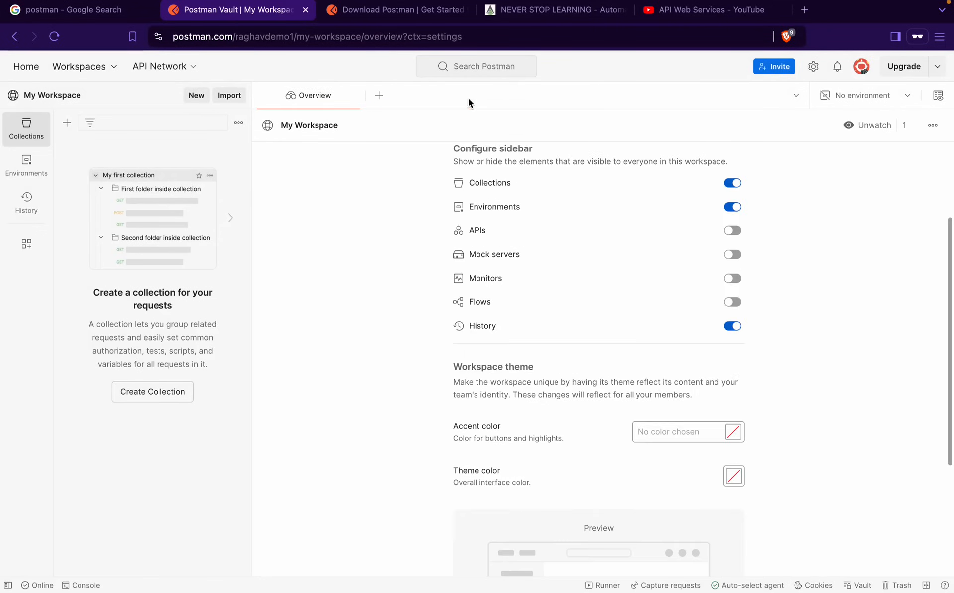
{"action": "left_click", "coordinate": [897, 585]}
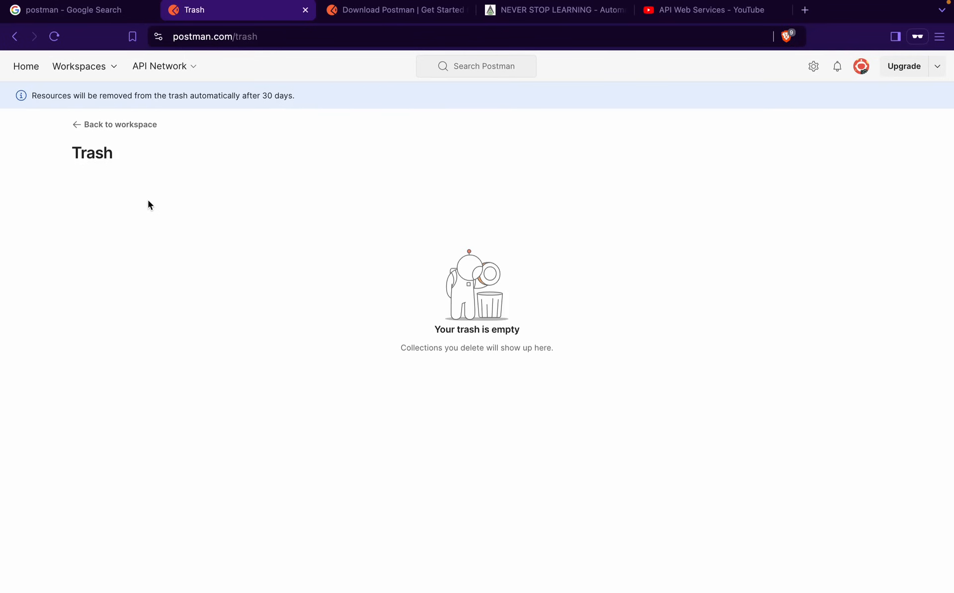
{"action": "key", "text": "super+Tab"}
{"action": "mouse_move", "coordinate": [9, 87]}
{"action": "left_mouse_down"}
{"action": "mouse_move", "coordinate": [341, 98]}
{"action": "mouse_move", "coordinate": [345, 111]}
{"action": "left_mouse_up"}
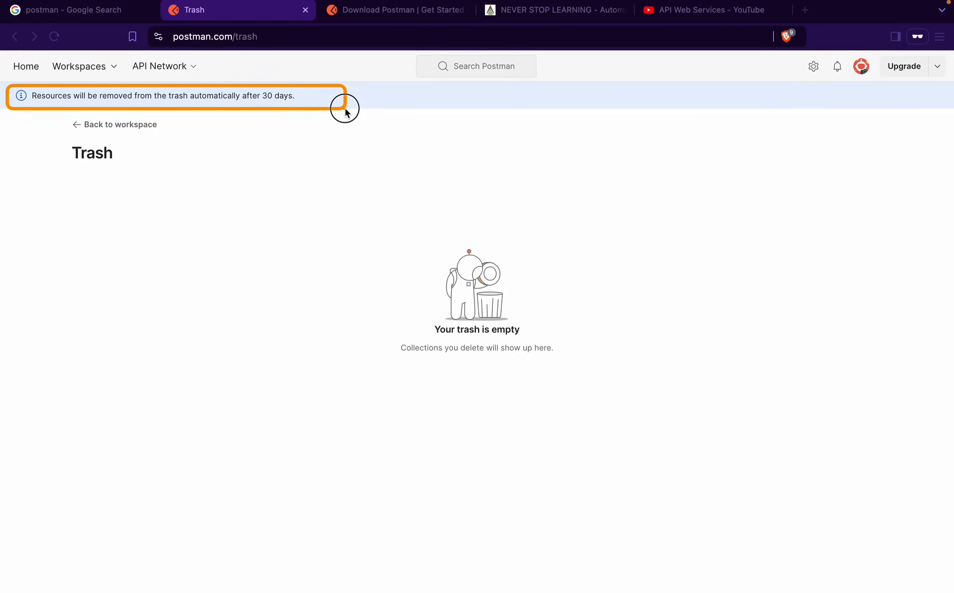
{"action": "key", "text": "Escape"}
{"action": "left_click", "coordinate": [142, 127]}
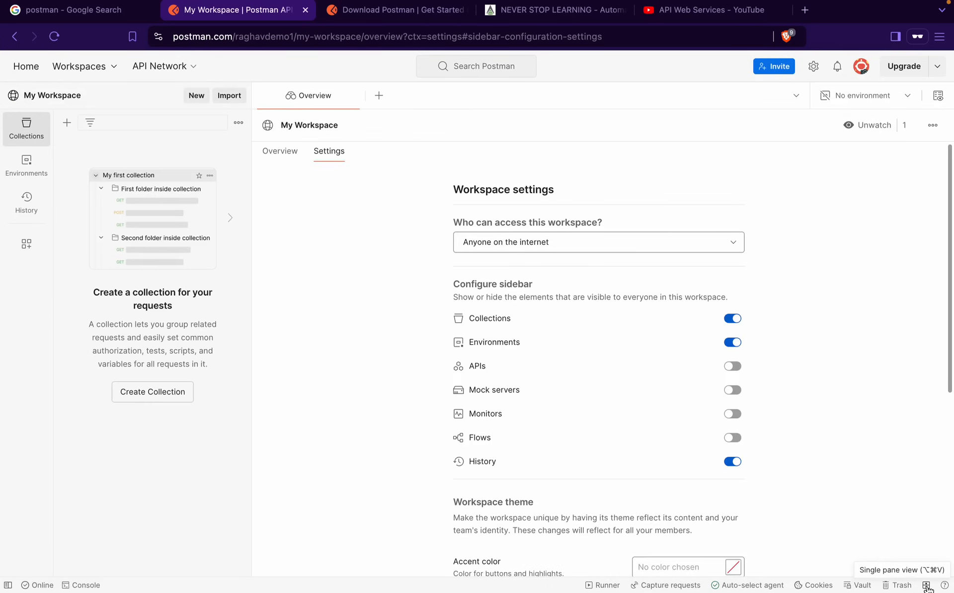
{"action": "left_click", "coordinate": [927, 587]}
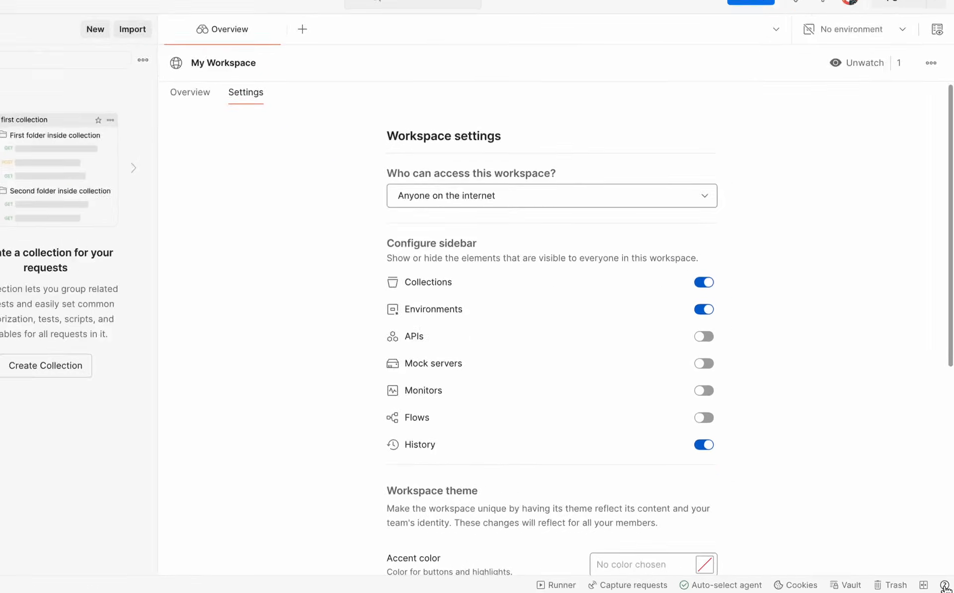
{"action": "left_click", "coordinate": [944, 585]}
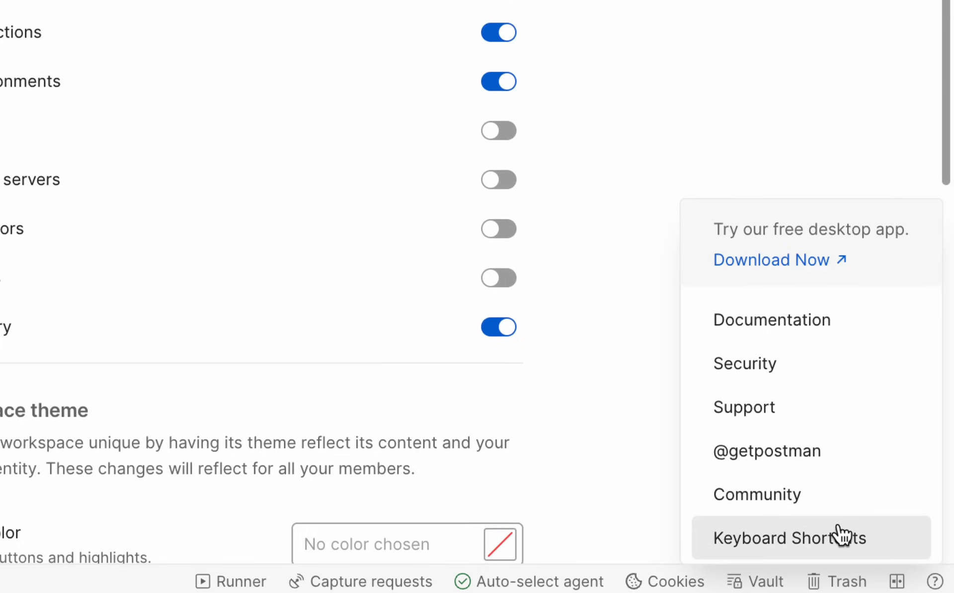
{"action": "left_click", "coordinate": [634, 273]}
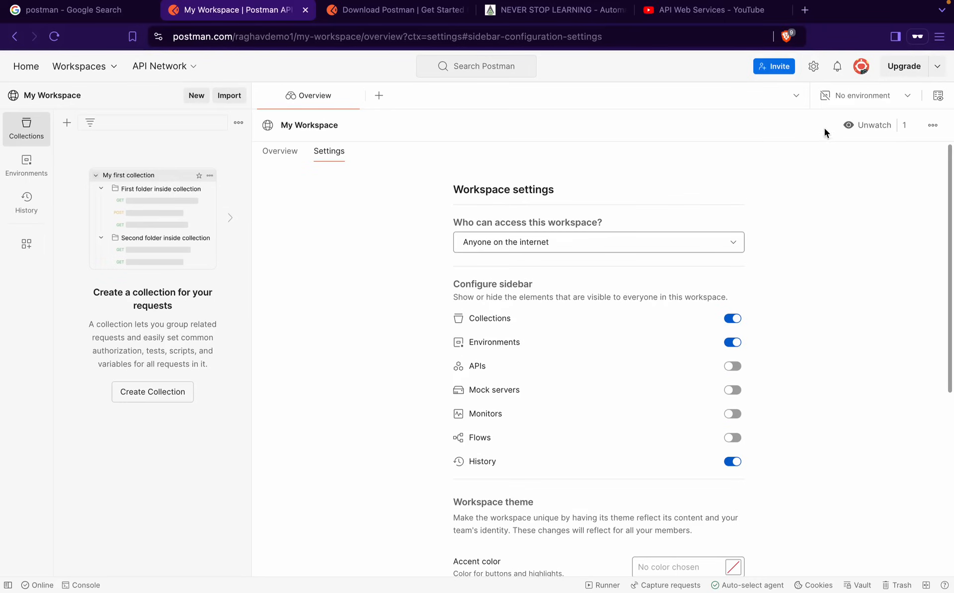
In General settings, raise the editor font size from 12 px to 15 px
{"action": "left_click", "coordinate": [811, 72]}
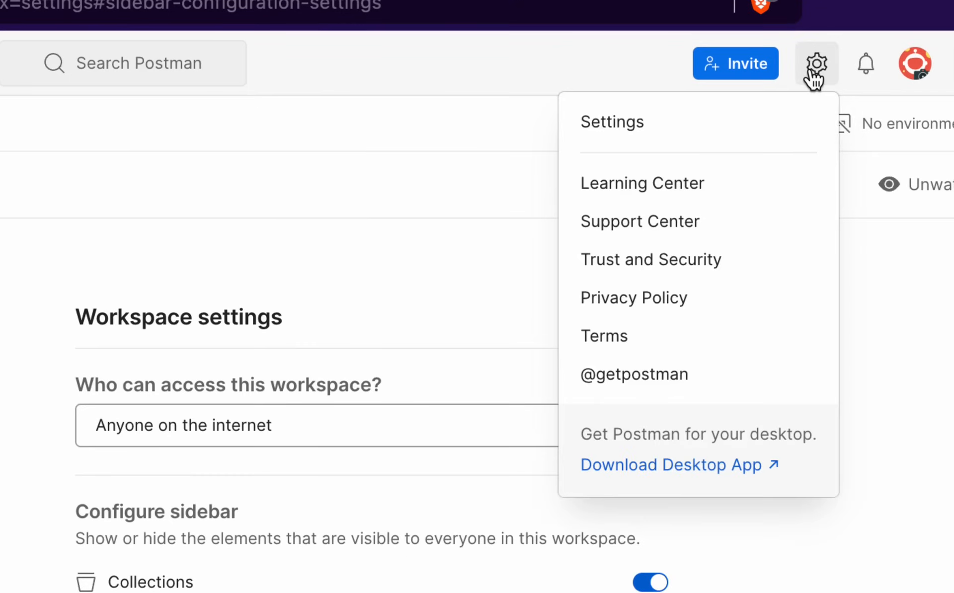
{"action": "left_click", "coordinate": [715, 142]}
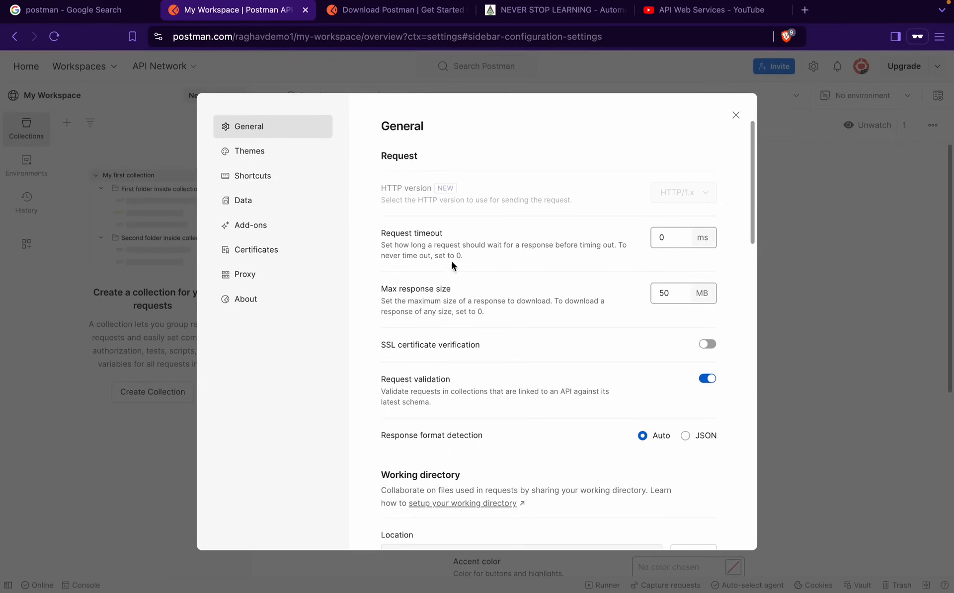
{"action": "scroll", "coordinate": [448, 311], "scroll_direction": "down", "scroll_amount": 7}
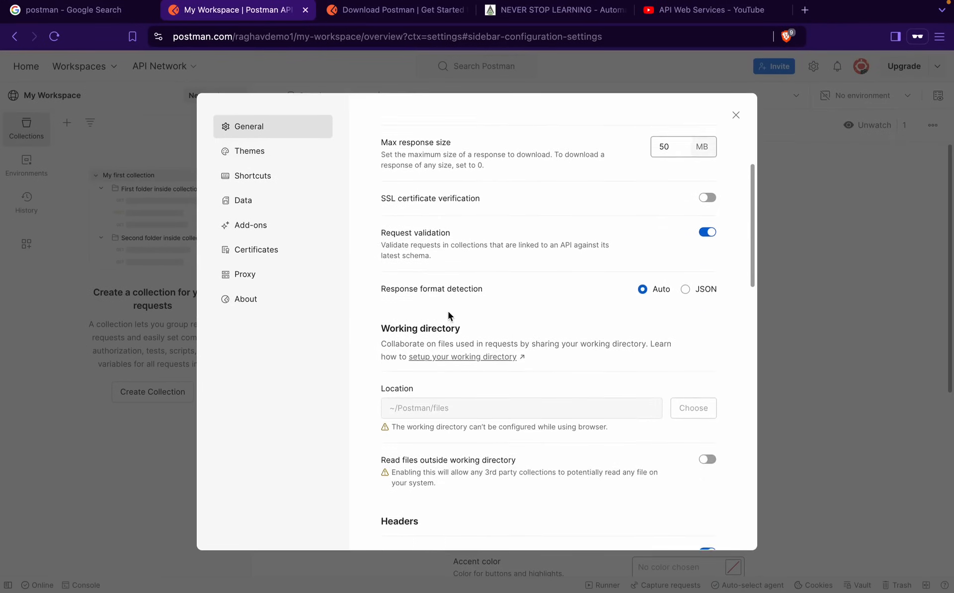
{"action": "scroll", "coordinate": [448, 311], "scroll_direction": "down", "scroll_amount": 8}
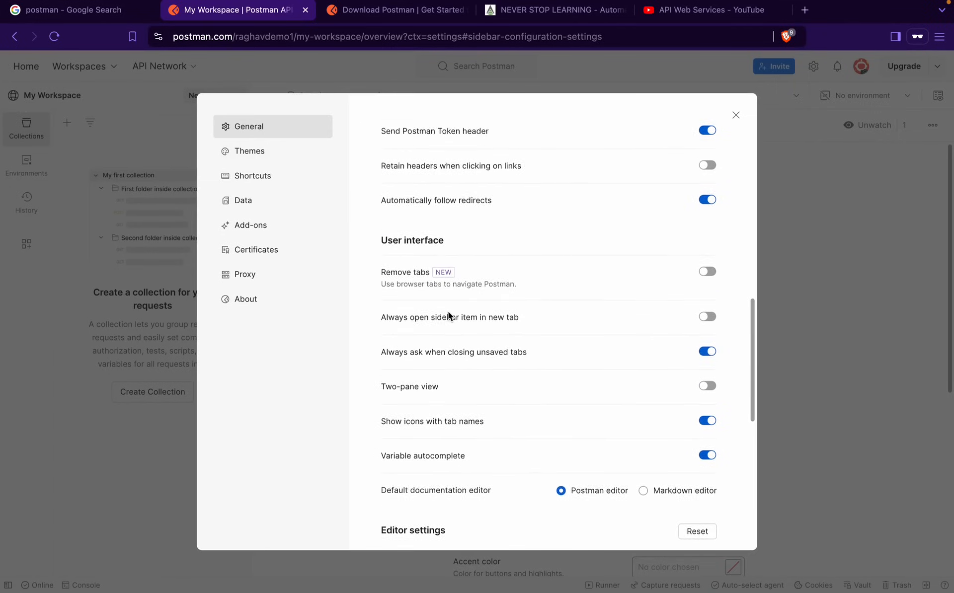
{"action": "scroll", "coordinate": [448, 312], "scroll_direction": "down", "scroll_amount": 1}
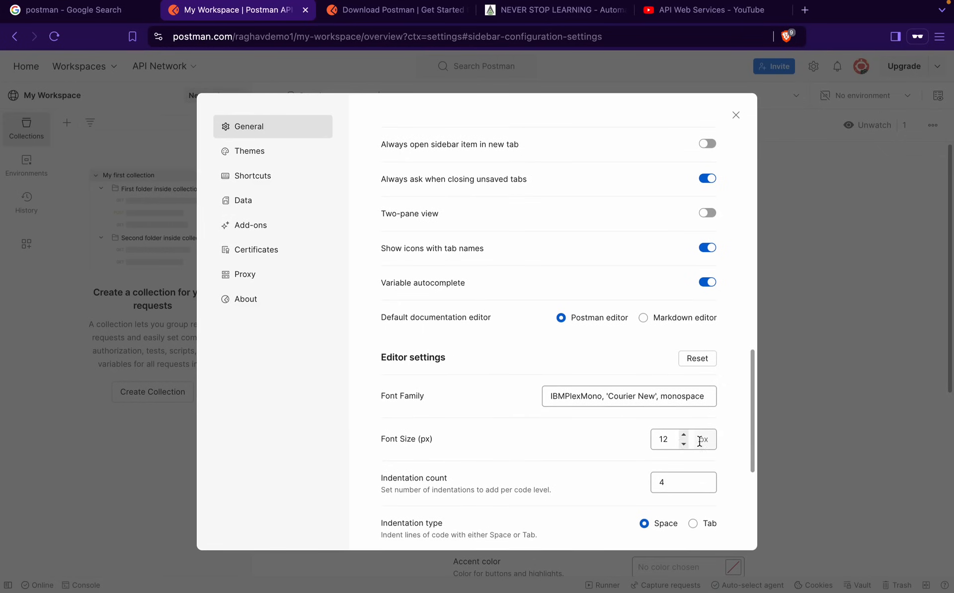
{"action": "left_click", "coordinate": [683, 435]}
{"action": "left_click", "coordinate": [684, 435]}
{"action": "left_click", "coordinate": [684, 435]}
{"action": "scroll", "coordinate": [526, 436], "scroll_direction": "down", "scroll_amount": 3}
{"action": "scroll", "coordinate": [526, 439], "scroll_direction": "down", "scroll_amount": 3}
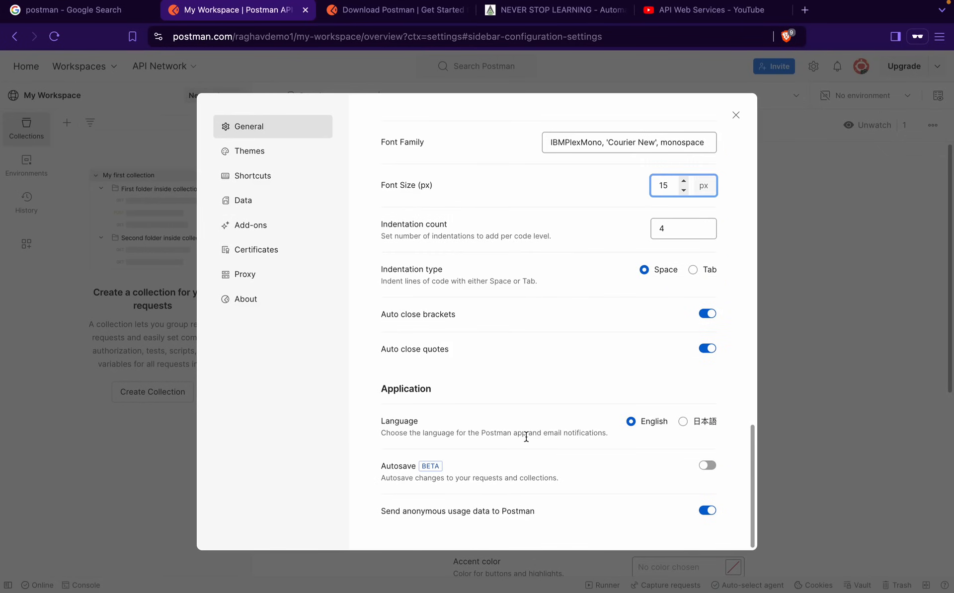
{"action": "scroll", "coordinate": [526, 437], "scroll_direction": "up", "scroll_amount": 5}
Browse the Themes, Shortcuts, Data, Add-ons, Certificates, Proxy and About settings, then close them
{"action": "left_click", "coordinate": [251, 158]}
{"action": "left_click", "coordinate": [250, 187]}
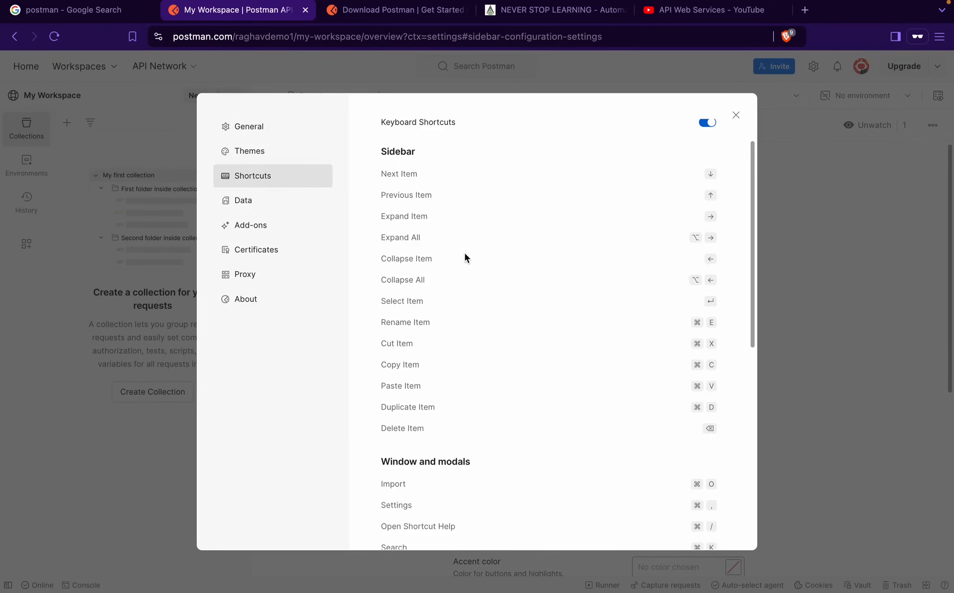
{"action": "left_click", "coordinate": [259, 207]}
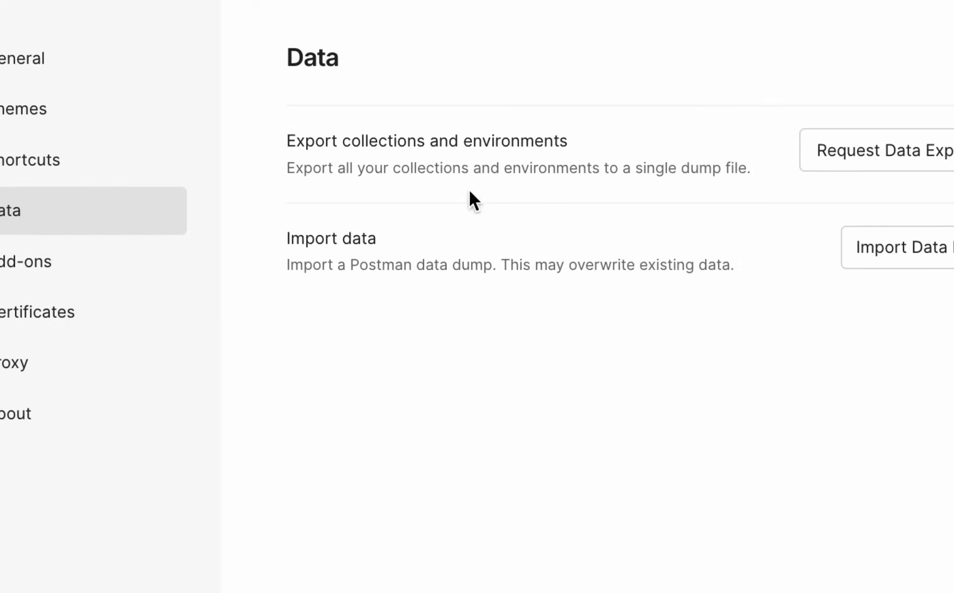
{"action": "left_click", "coordinate": [281, 230]}
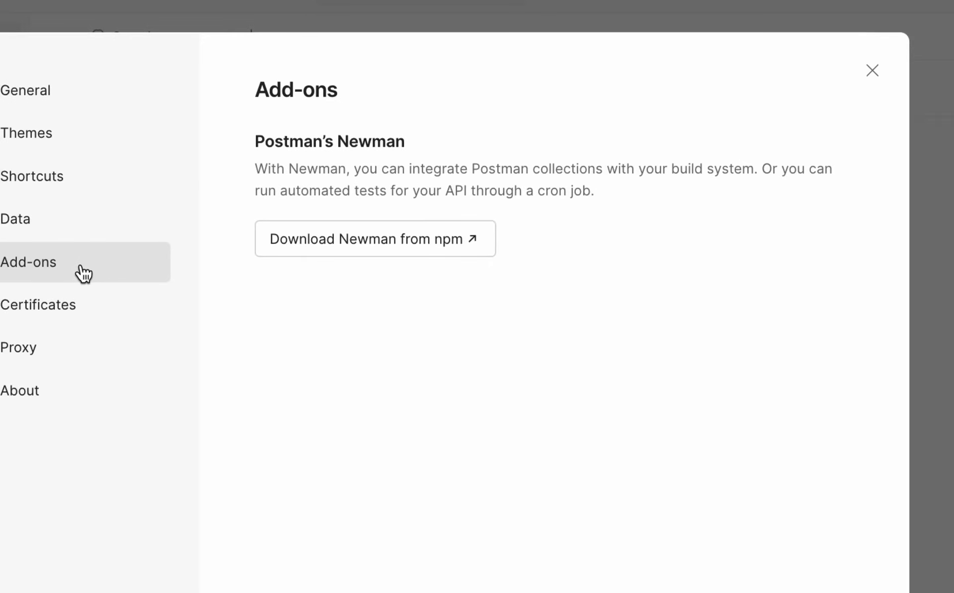
{"action": "left_click", "coordinate": [33, 314]}
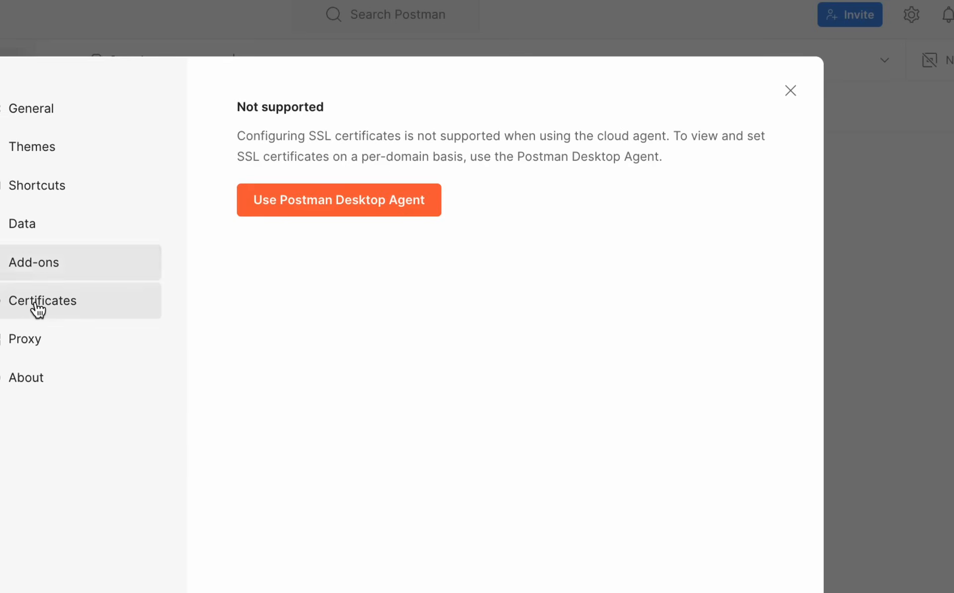
{"action": "left_click", "coordinate": [8, 345]}
{"action": "left_click", "coordinate": [22, 386]}
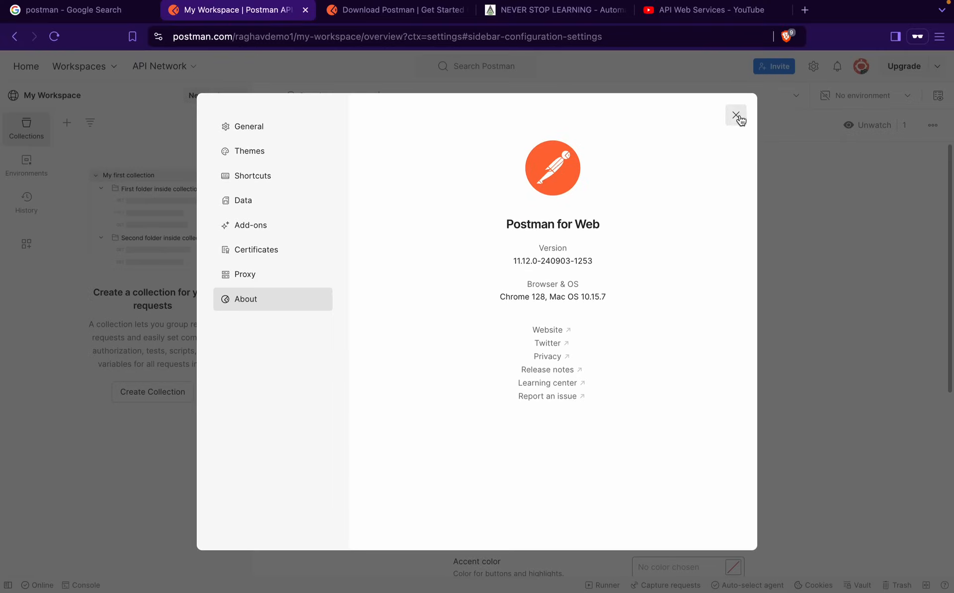
{"action": "left_click", "coordinate": [736, 116]}
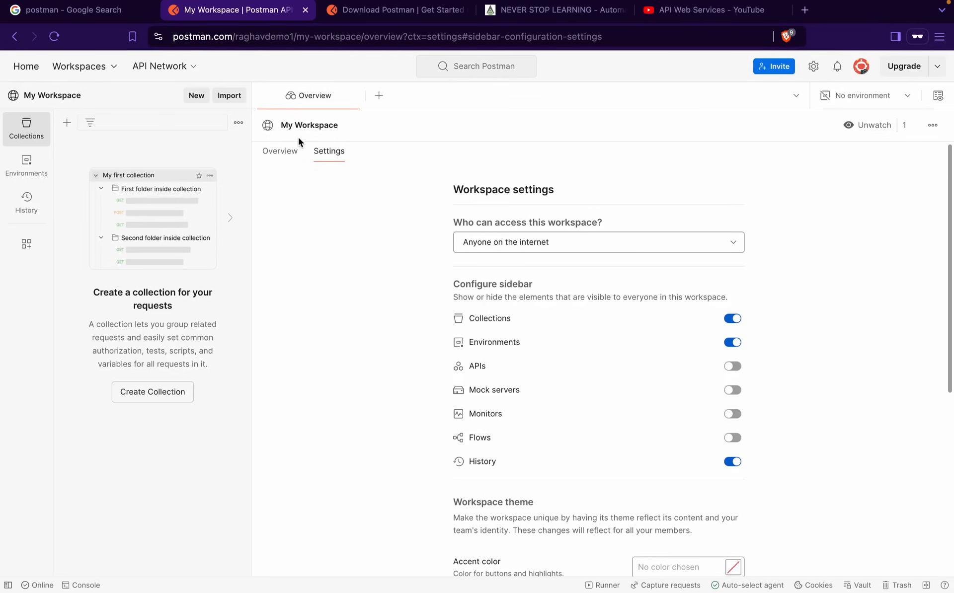
Box the header area and place a smaller 'Header' label inside it
{"action": "key", "text": "ctrl+a"}
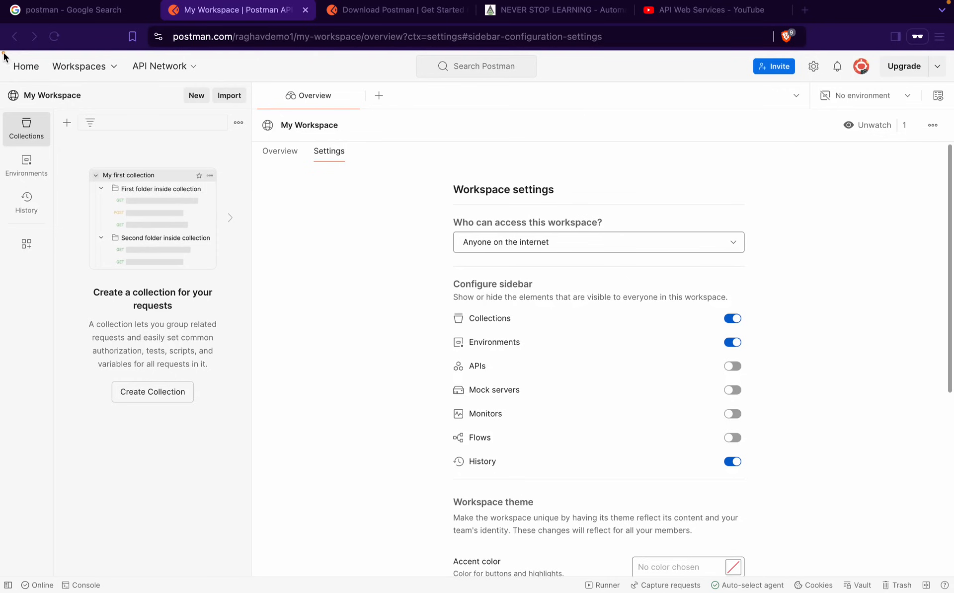
{"action": "left_click_drag", "start_coordinate": [3, 52], "coordinate": [951, 89]}
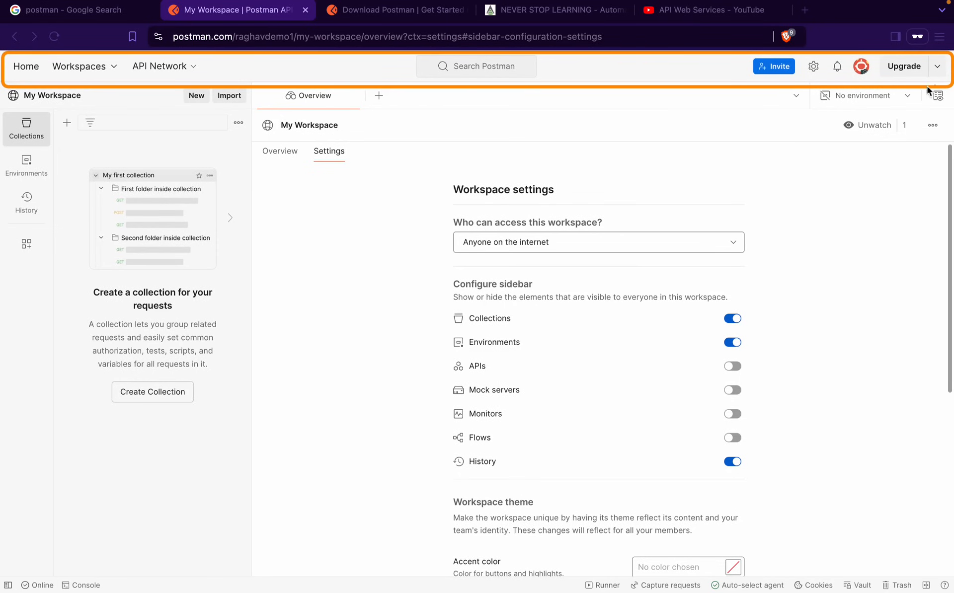
{"action": "left_click", "coordinate": [275, 73]}
{"action": "type", "text": "Header"}
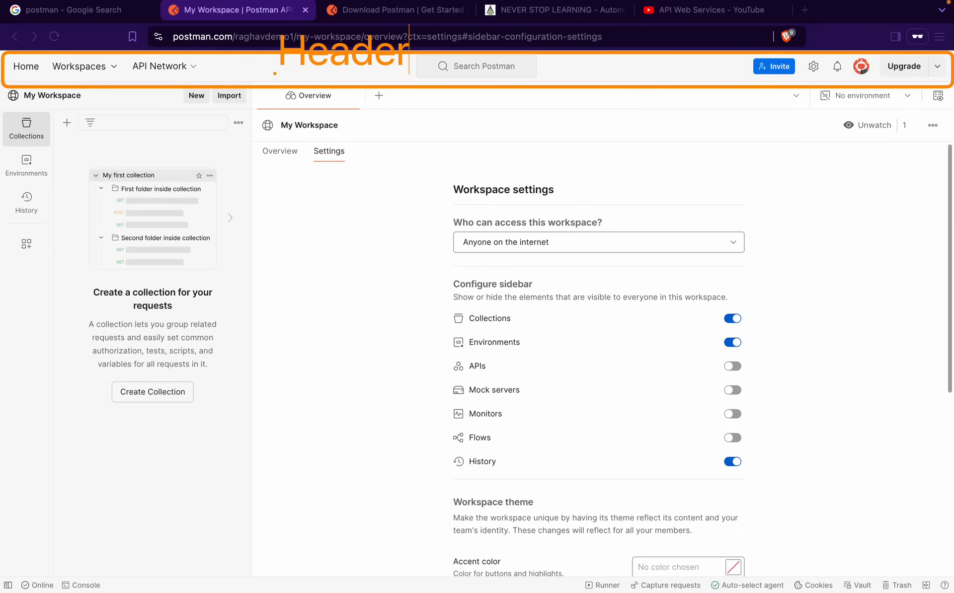
{"action": "key", "text": "super+minus"}
{"action": "key", "text": "super+minus"}
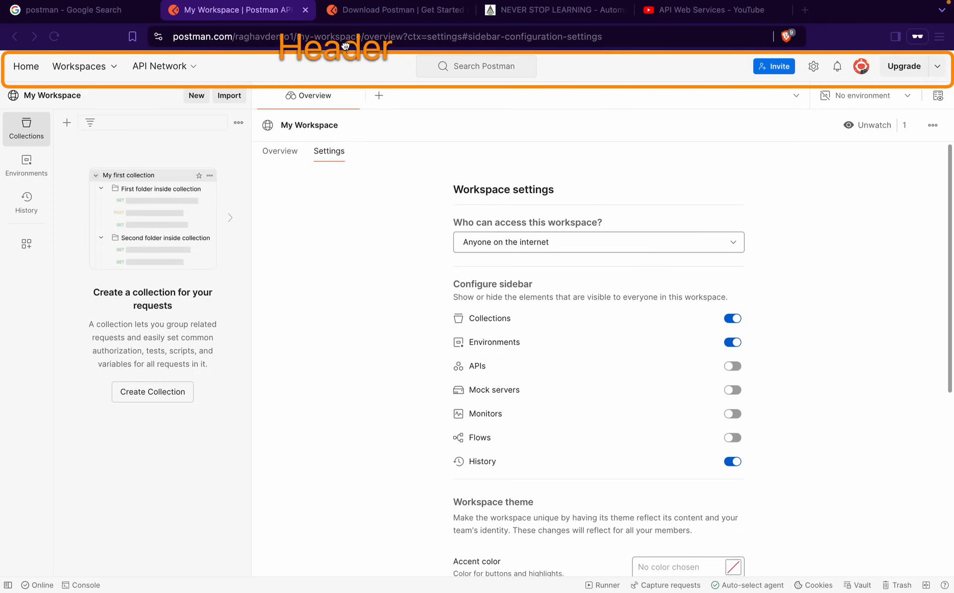
{"action": "left_click_drag", "start_coordinate": [345, 46], "coordinate": [353, 64]}
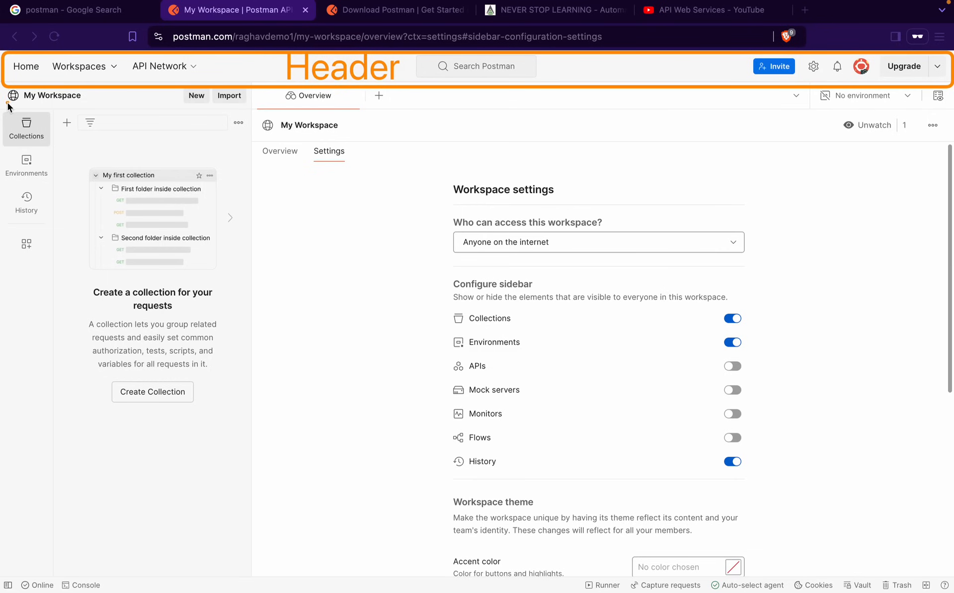
Outline the sidebar and label it 'Sidebar'
{"action": "mouse_move", "coordinate": [6, 102]}
{"action": "left_mouse_down"}
{"action": "mouse_move", "coordinate": [294, 492]}
{"action": "mouse_move", "coordinate": [258, 574]}
{"action": "left_mouse_up"}
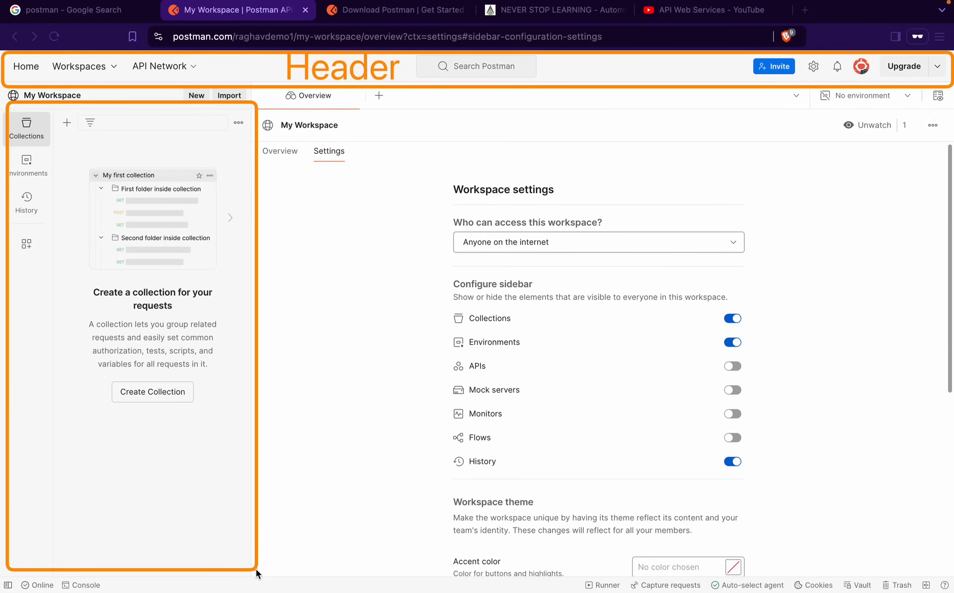
{"action": "left_click", "coordinate": [55, 458]}
{"action": "type", "text": "Sidebar"}
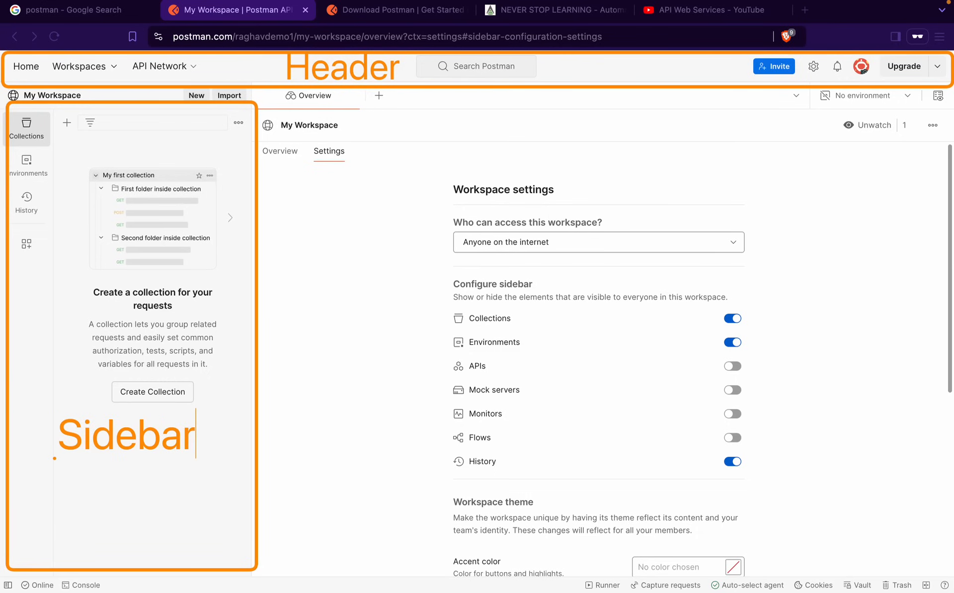
{"action": "key", "text": "Escape"}
{"action": "left_click_drag", "start_coordinate": [116, 444], "coordinate": [116, 446]}
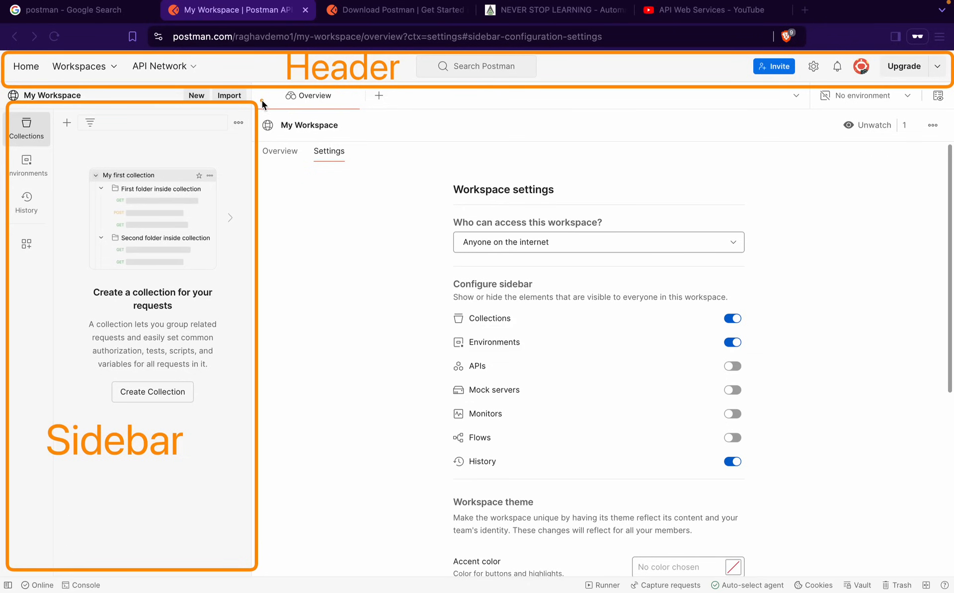
Outline the builder pane and label it Builder (typed 'Biilder'), placed higher in the pane
{"action": "mouse_move", "coordinate": [261, 100]}
{"action": "left_mouse_down"}
{"action": "mouse_move", "coordinate": [896, 549]}
{"action": "mouse_move", "coordinate": [948, 519]}
{"action": "mouse_move", "coordinate": [938, 567]}
{"action": "left_mouse_up"}
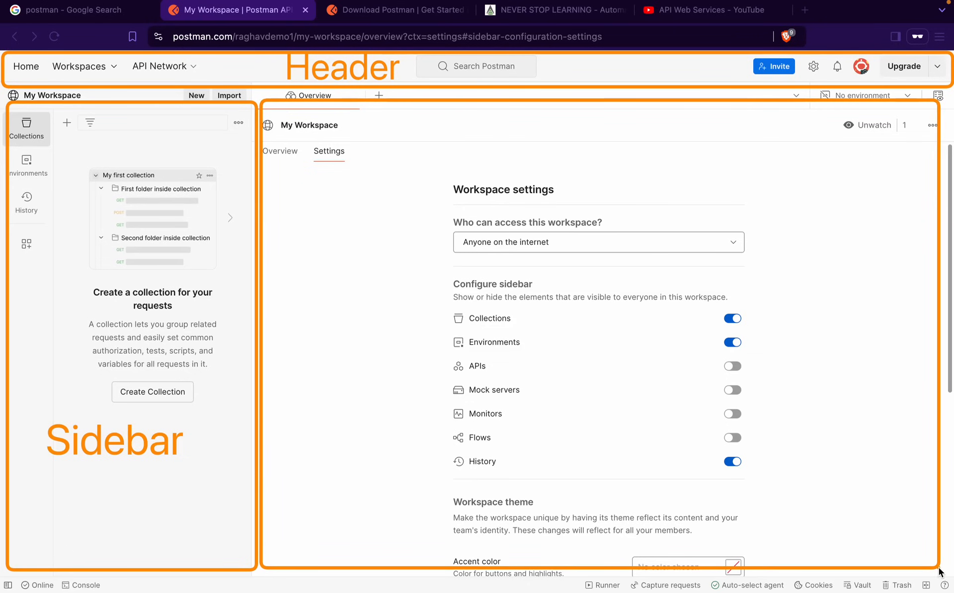
{"action": "left_click", "coordinate": [408, 432]}
{"action": "type", "text": "Bi"}
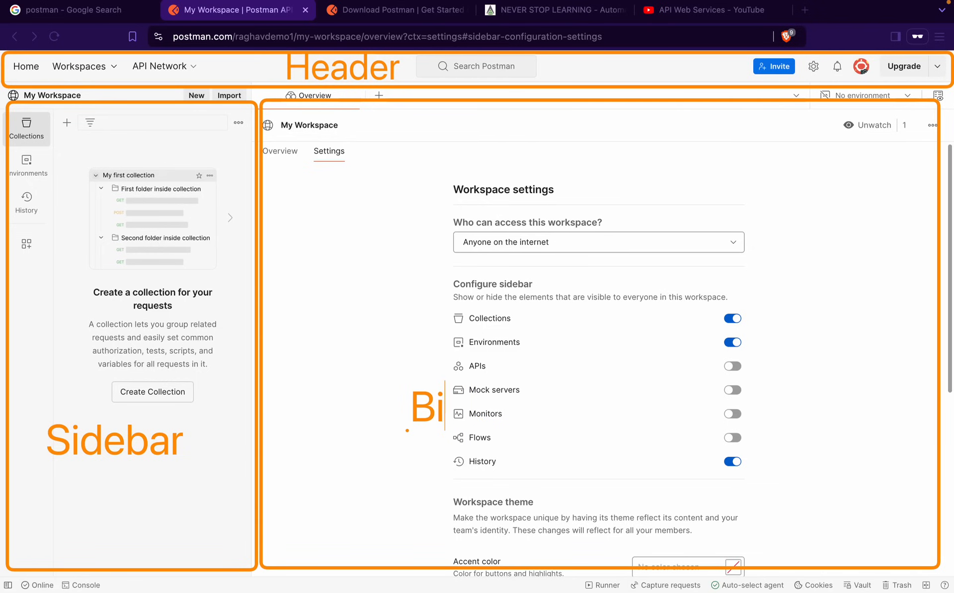
{"action": "type", "text": "ilder"}
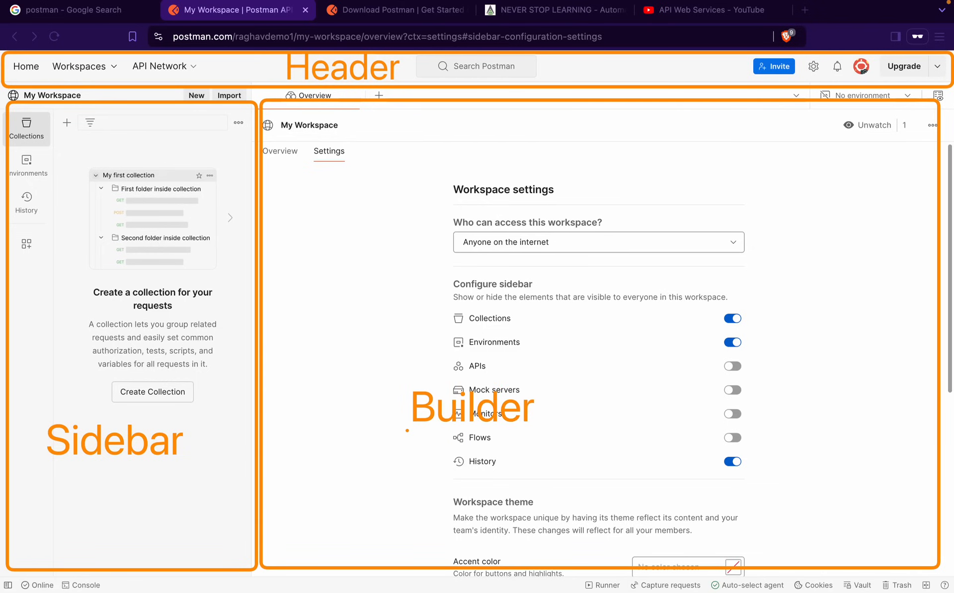
{"action": "scroll", "coordinate": [408, 430], "scroll_direction": "up", "scroll_amount": 3}
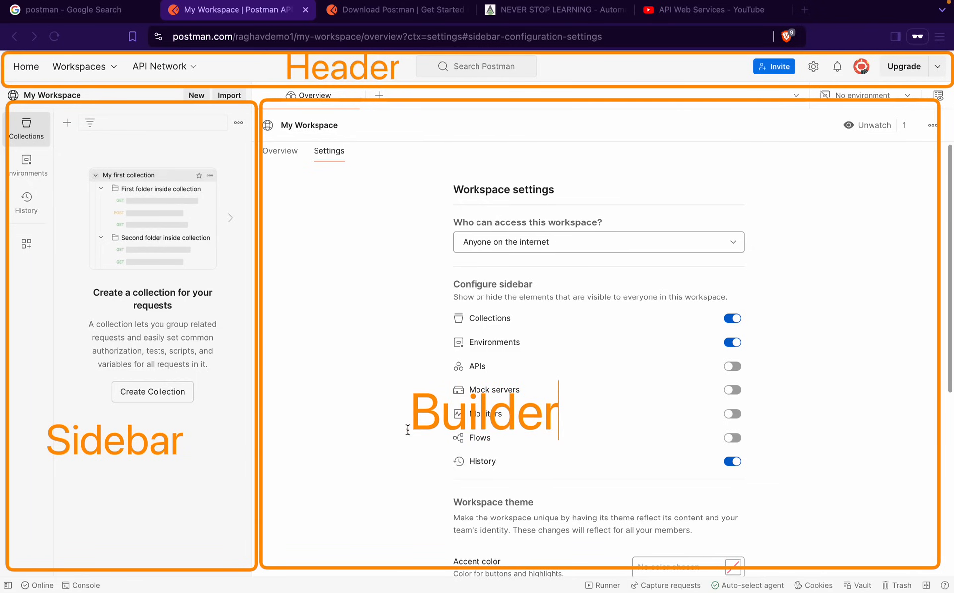
{"action": "left_click_drag", "start_coordinate": [488, 414], "coordinate": [602, 338]}
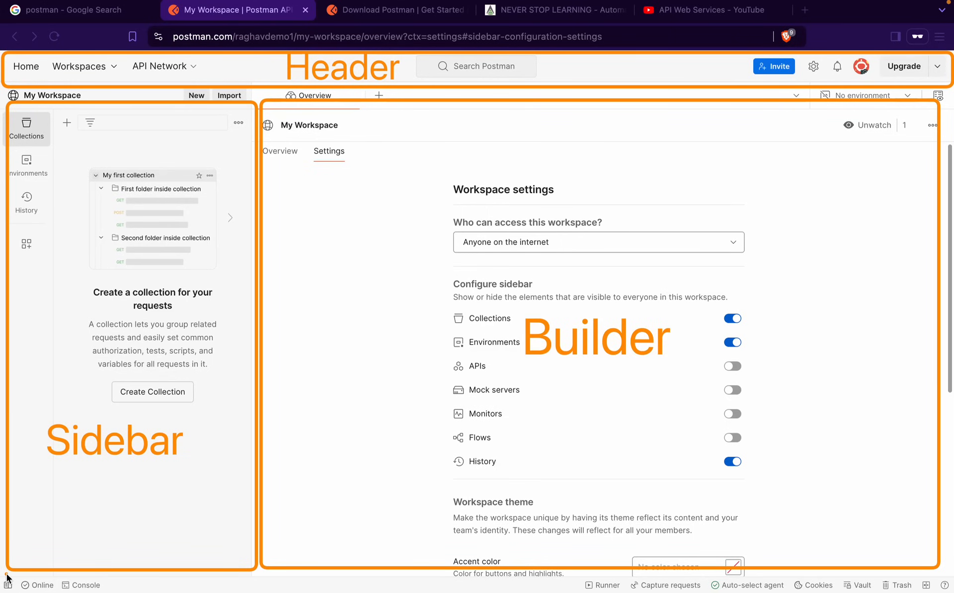
Outline the status bar and label it 'Status bar' with an arrow pointing to it
{"action": "left_click_drag", "start_coordinate": [6, 576], "coordinate": [947, 589]}
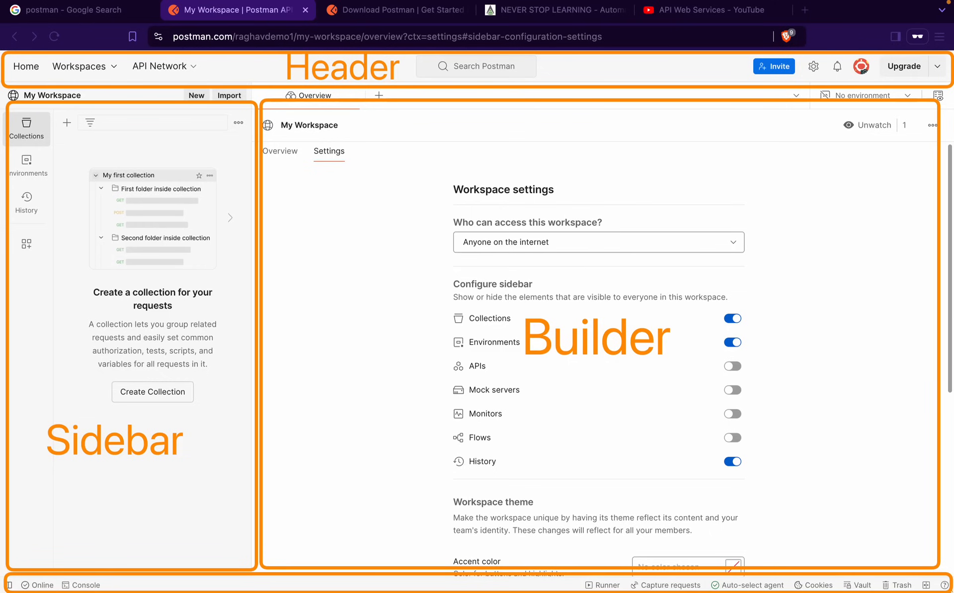
{"action": "left_click", "coordinate": [298, 522]}
{"action": "type", "text": "Status bar"}
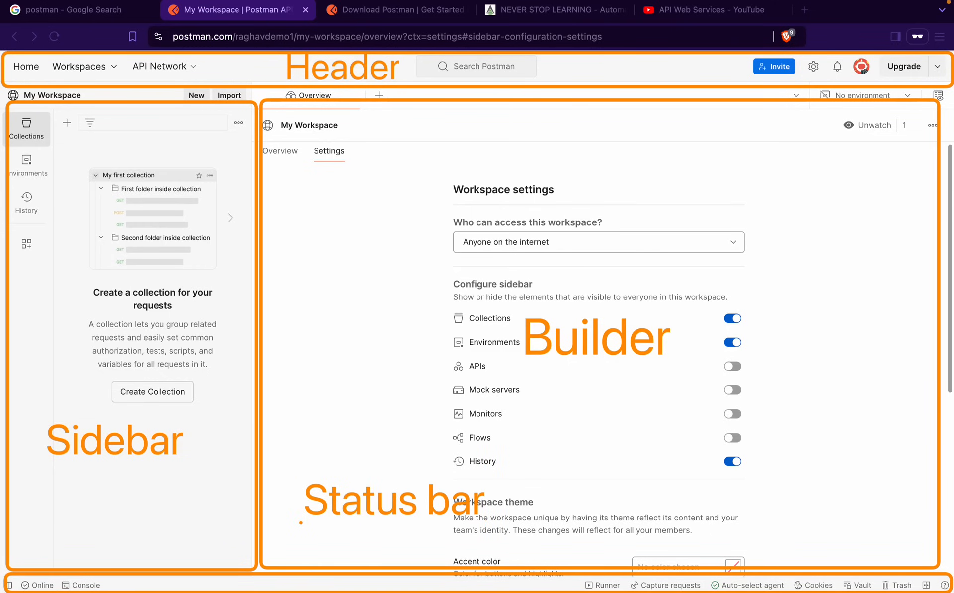
{"action": "left_click_drag", "start_coordinate": [308, 562], "coordinate": [315, 520]}
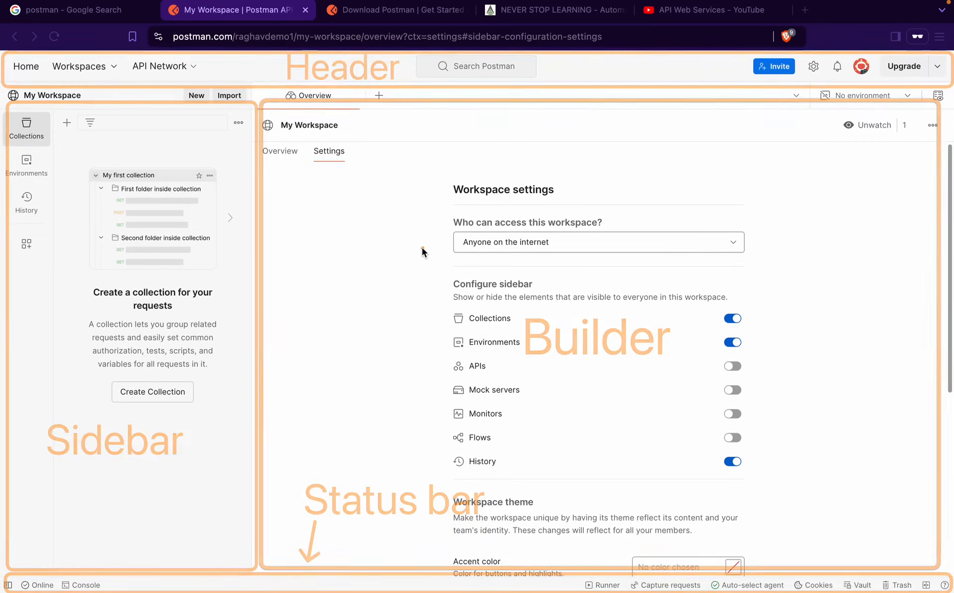
On the slides, advance to Topics and reveal the Step by Step and From scratch bullets
{"action": "key", "text": "ctrl+Left"}
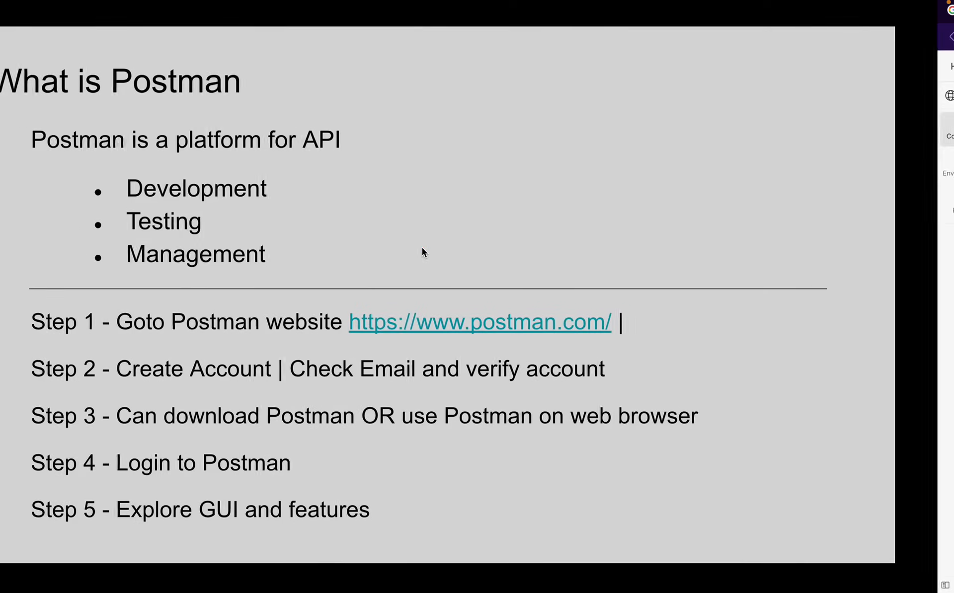
{"action": "mouse_move", "coordinate": [827, 3]}
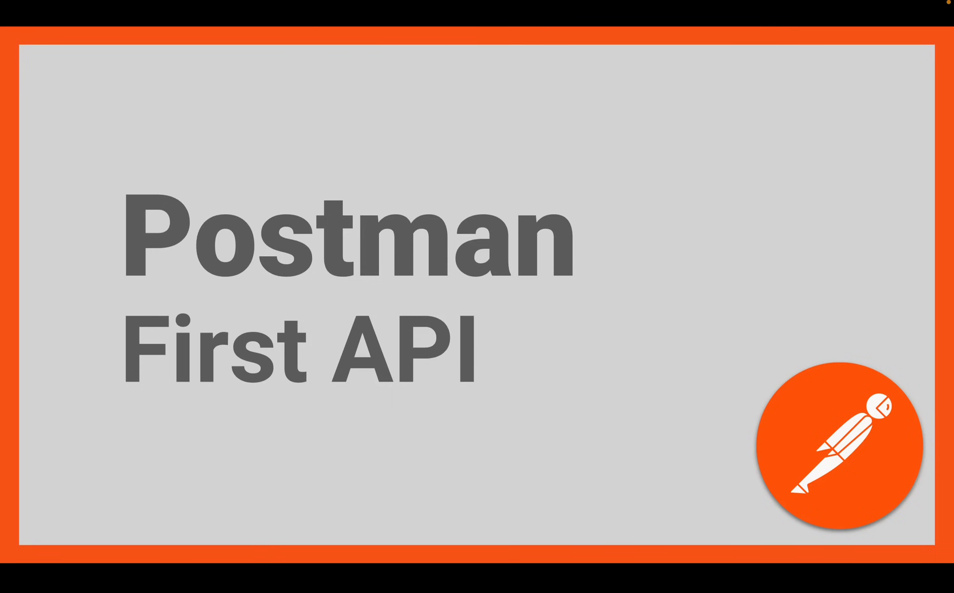
{"action": "mouse_move", "coordinate": [879, 3]}
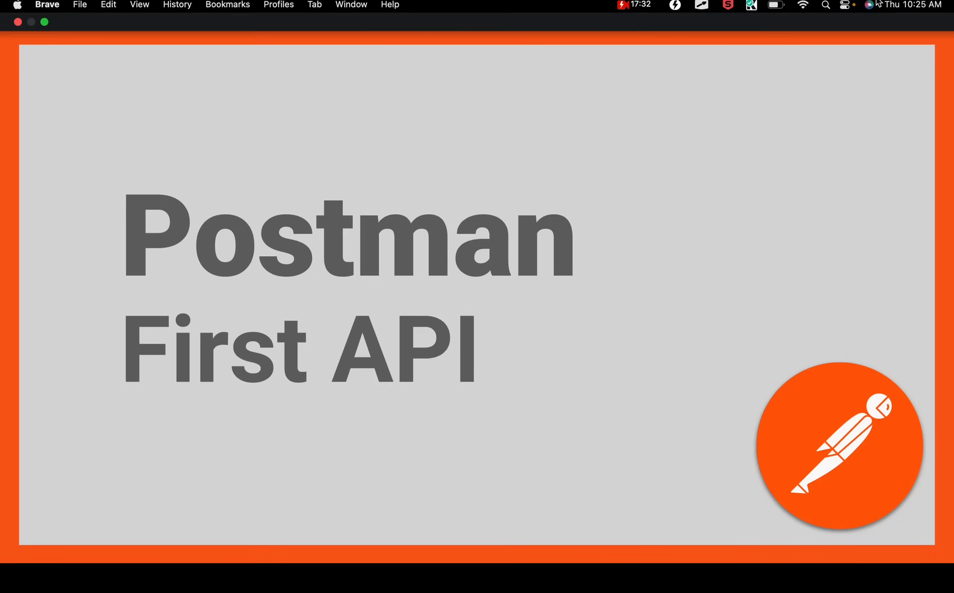
{"action": "key", "text": "Right"}
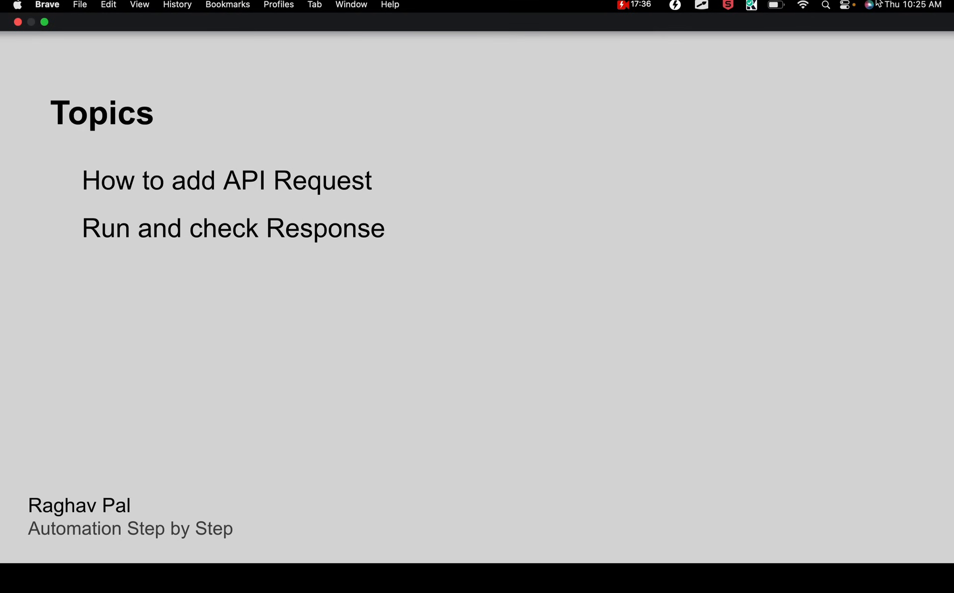
{"action": "key", "text": "Right"}
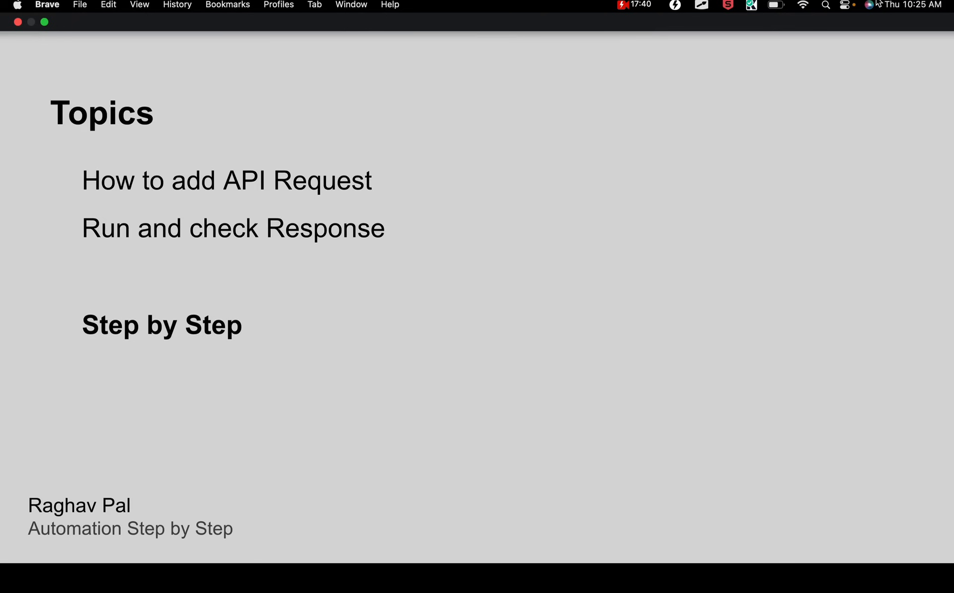
{"action": "key", "text": "Right"}
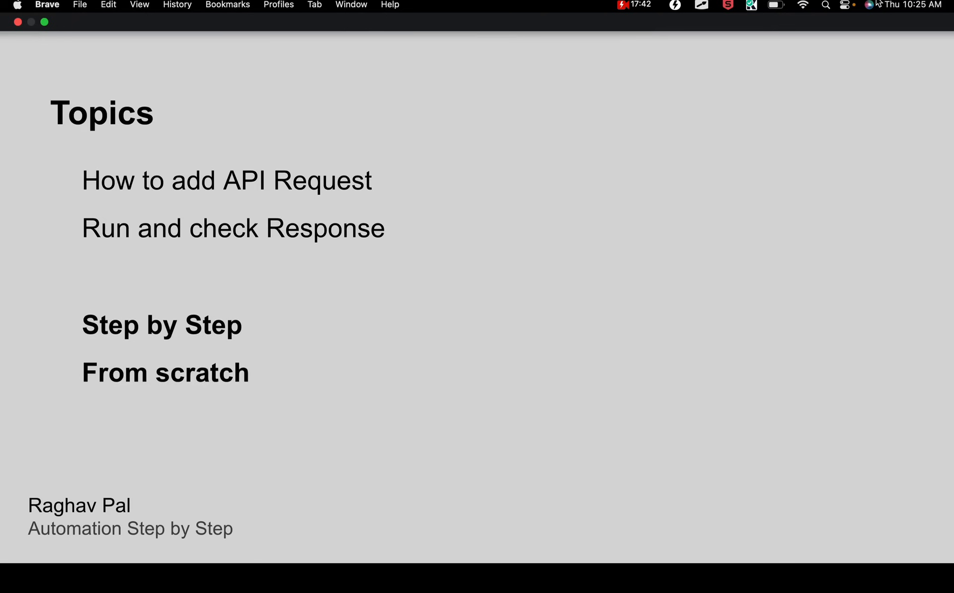
Advance to reveal 'Step 1 - Select the HTTP Method', then return to Postman
{"action": "key", "text": "Right"}
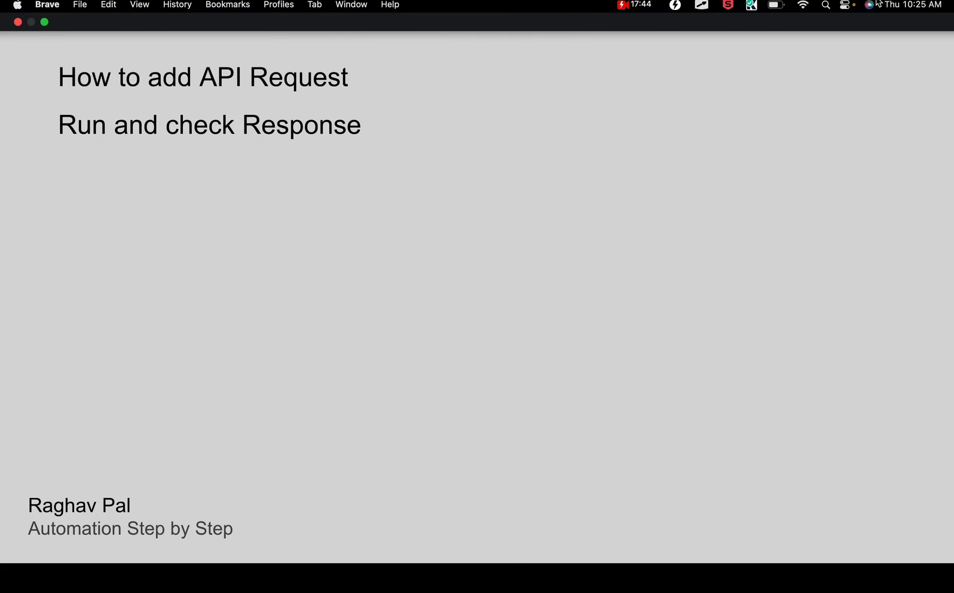
{"action": "key", "text": "Right"}
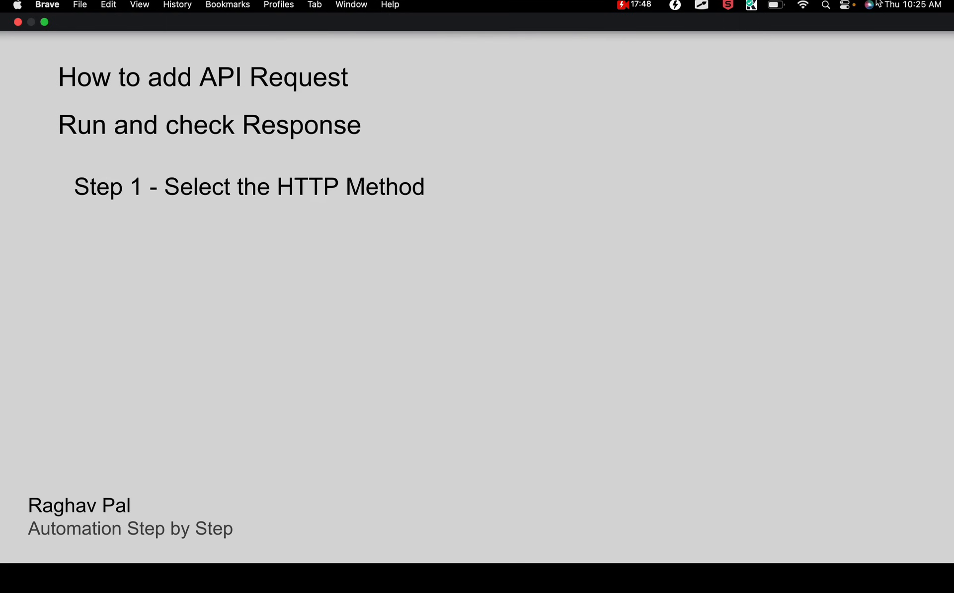
{"action": "key", "text": "ctrl+Right"}
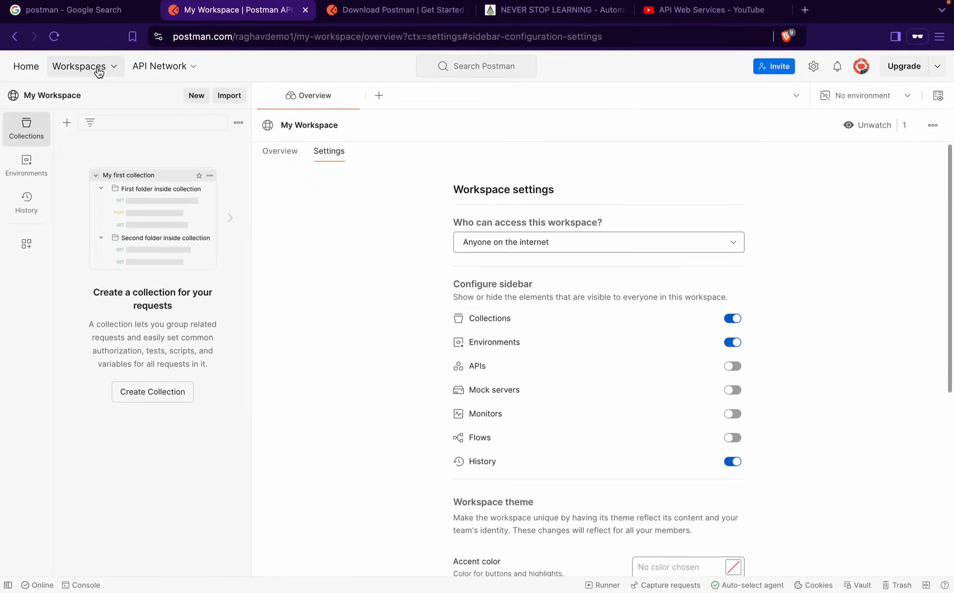
{"action": "left_click", "coordinate": [94, 69]}
{"action": "left_click", "coordinate": [22, 70]}
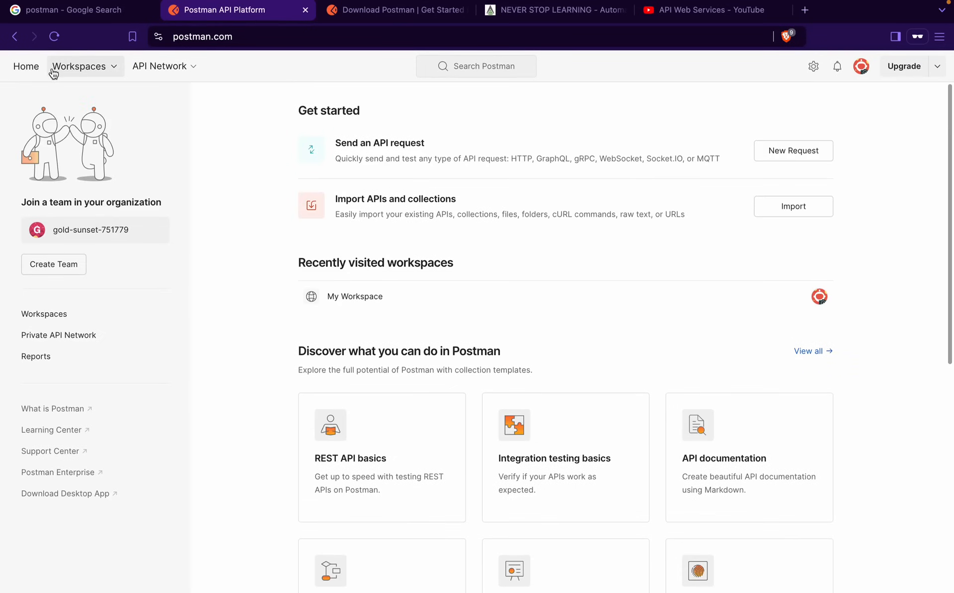
{"action": "key", "text": "ctrl+a"}
{"action": "left_click_drag", "start_coordinate": [45, 58], "coordinate": [166, 77]}
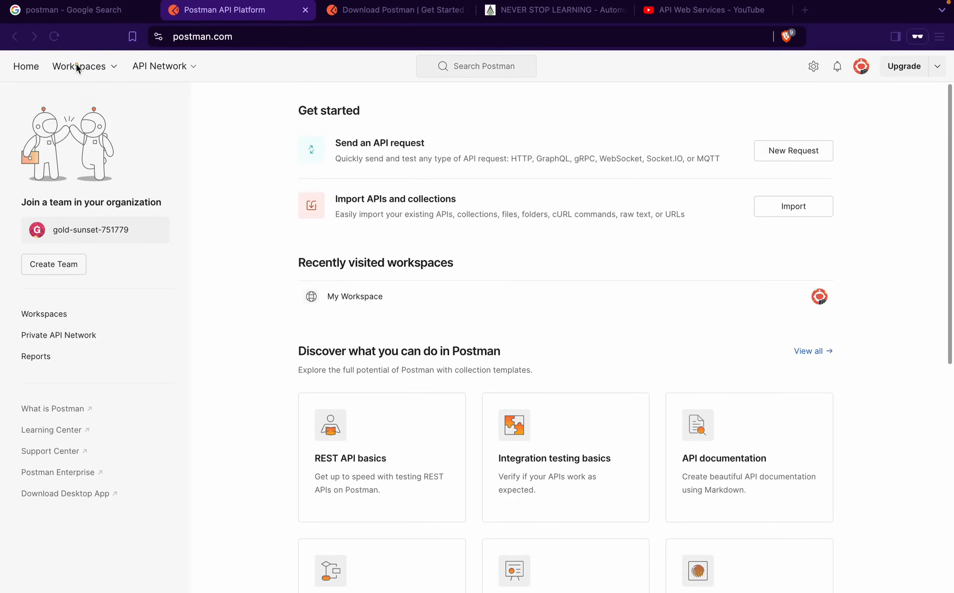
{"action": "left_click_drag", "start_coordinate": [39, 55], "coordinate": [141, 77]}
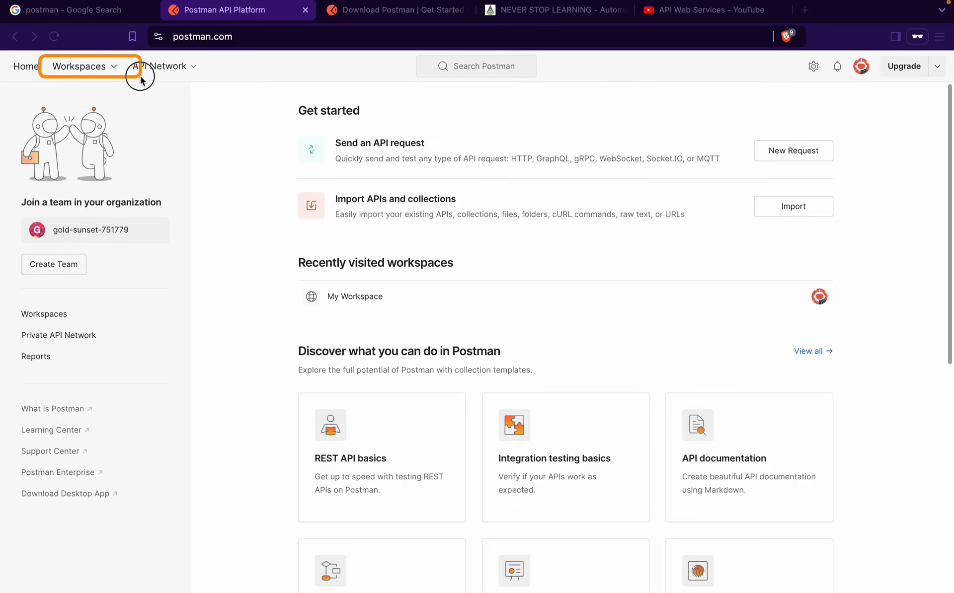
{"action": "left_click", "coordinate": [114, 67]}
{"action": "left_click", "coordinate": [102, 150]}
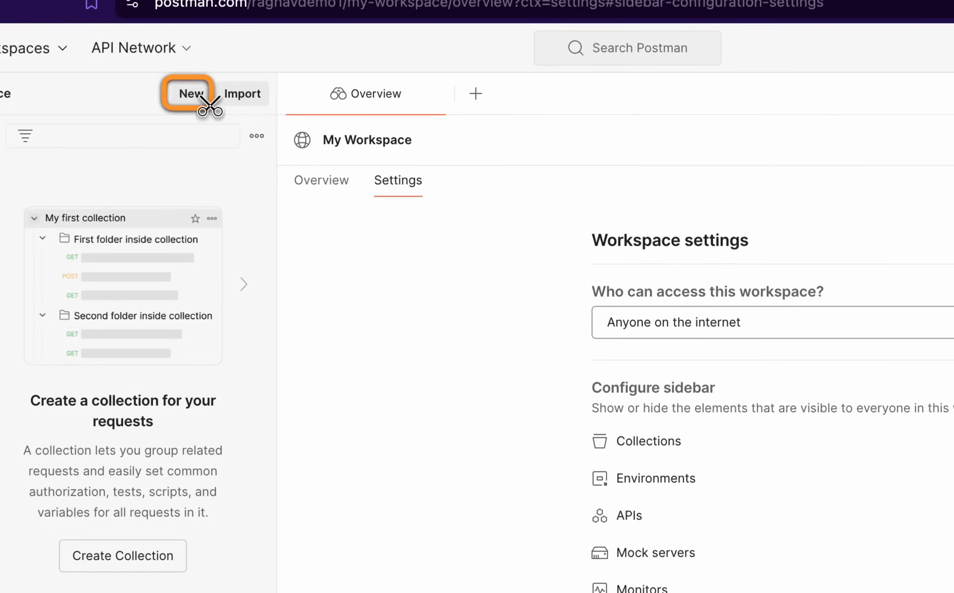
Create a new HTTP request in My Workspace using the New button
{"action": "left_click", "coordinate": [198, 103]}
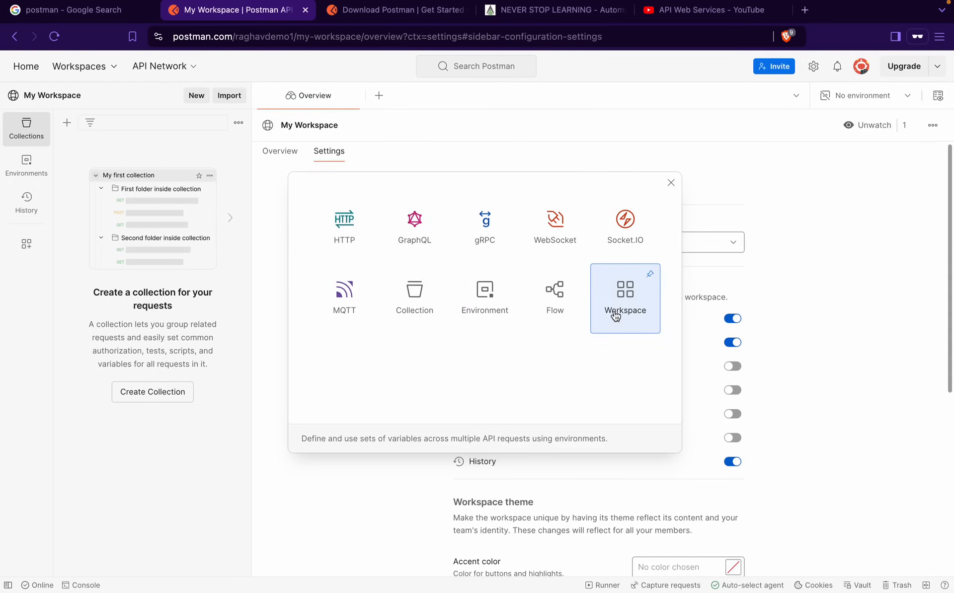
{"action": "left_click", "coordinate": [341, 242]}
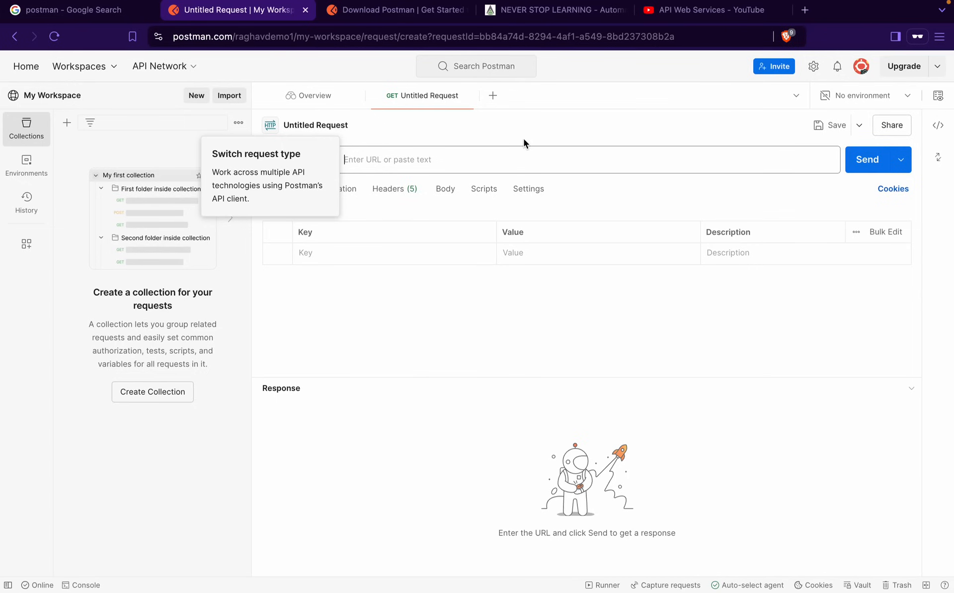
Dismiss the request-type tip, close the duplicate untitled request, and show the HTTP method list
{"action": "left_click", "coordinate": [458, 122]}
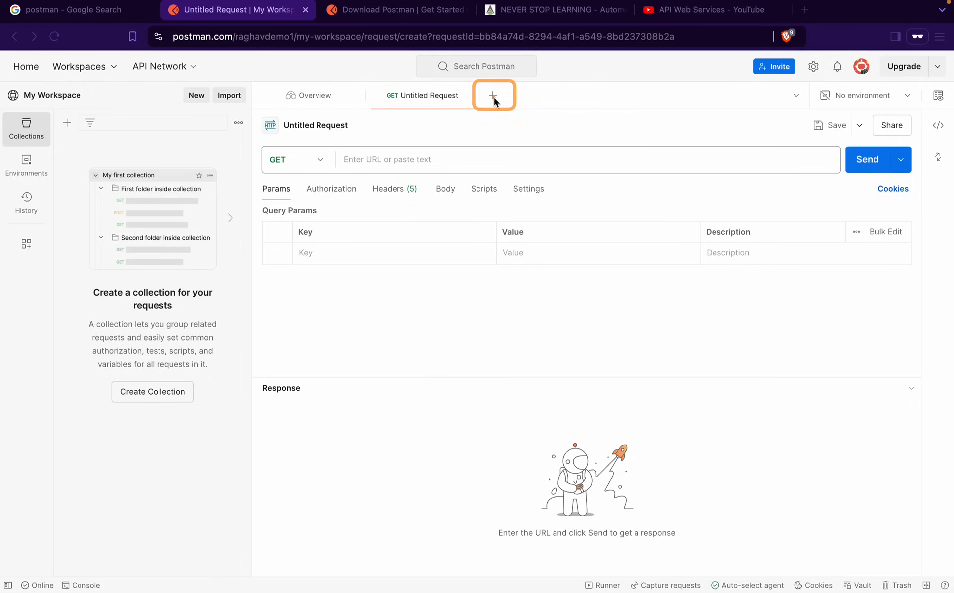
{"action": "left_click", "coordinate": [493, 97]}
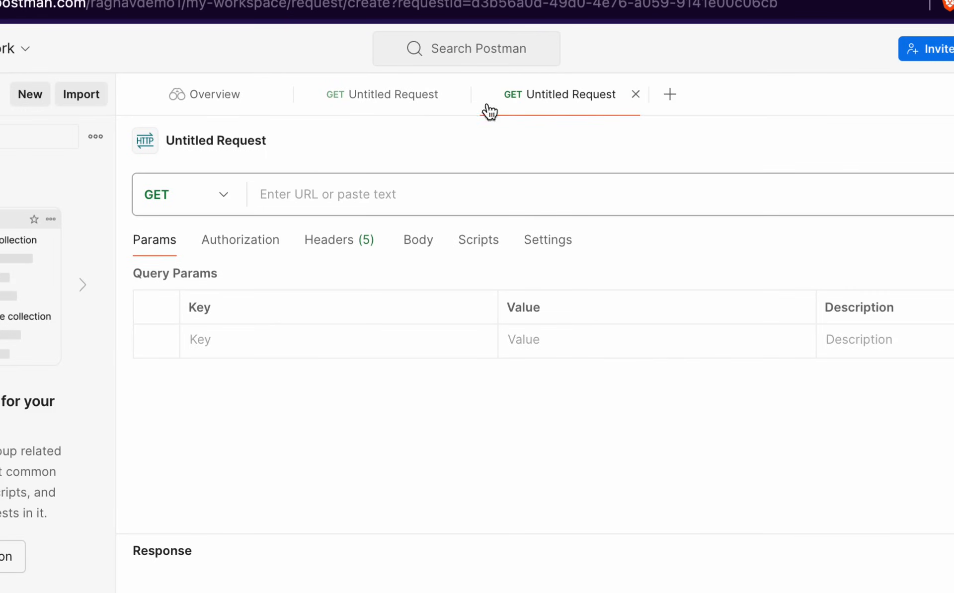
{"action": "left_click", "coordinate": [633, 95]}
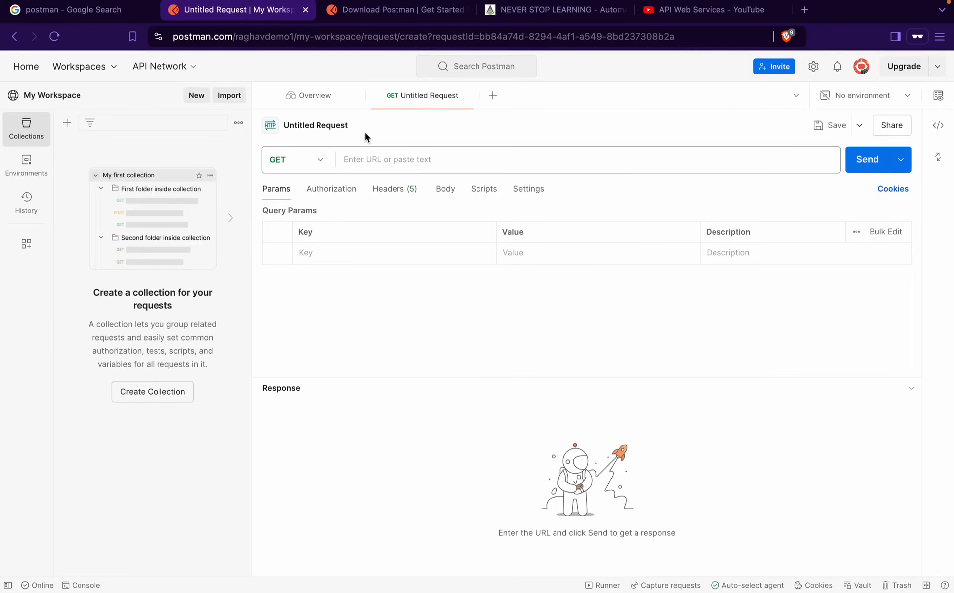
{"action": "left_click", "coordinate": [323, 159]}
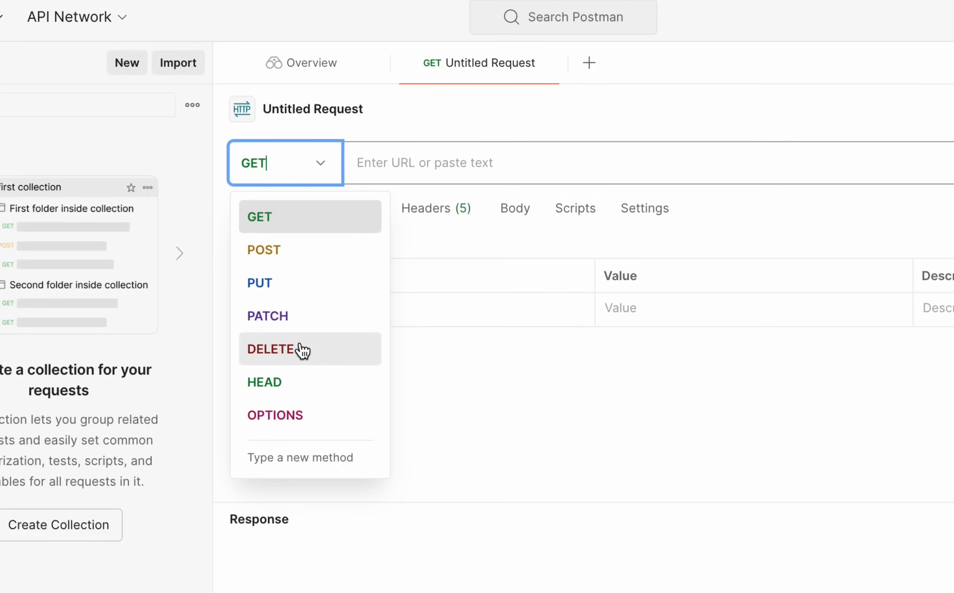
Close the method list so the untitled request stays on GET with an empty URL
{"action": "left_click", "coordinate": [279, 220]}
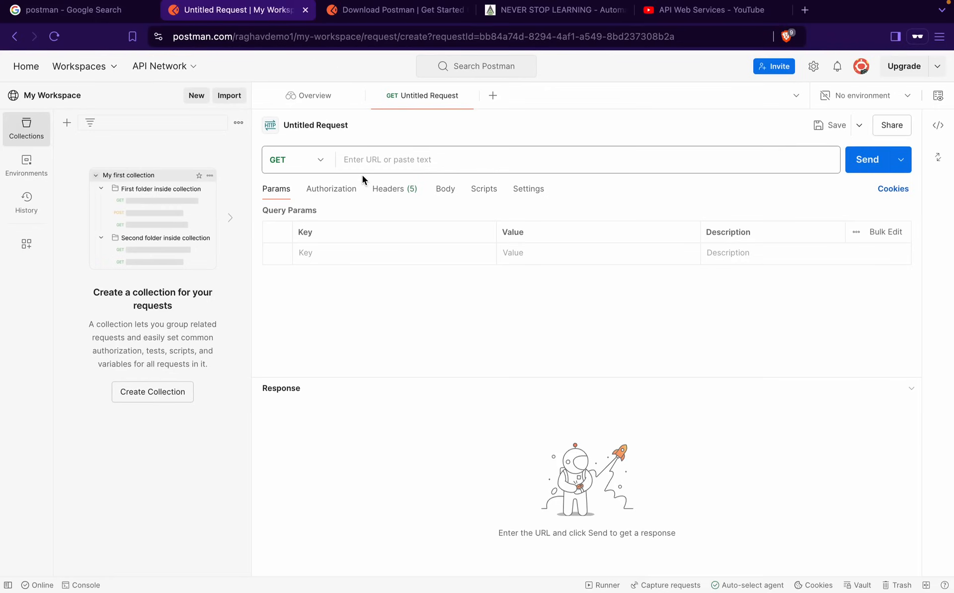
{"action": "mouse_move", "coordinate": [339, 148]}
{"action": "left_mouse_down"}
{"action": "mouse_move", "coordinate": [688, 187]}
{"action": "mouse_move", "coordinate": [841, 175]}
{"action": "left_mouse_up"}
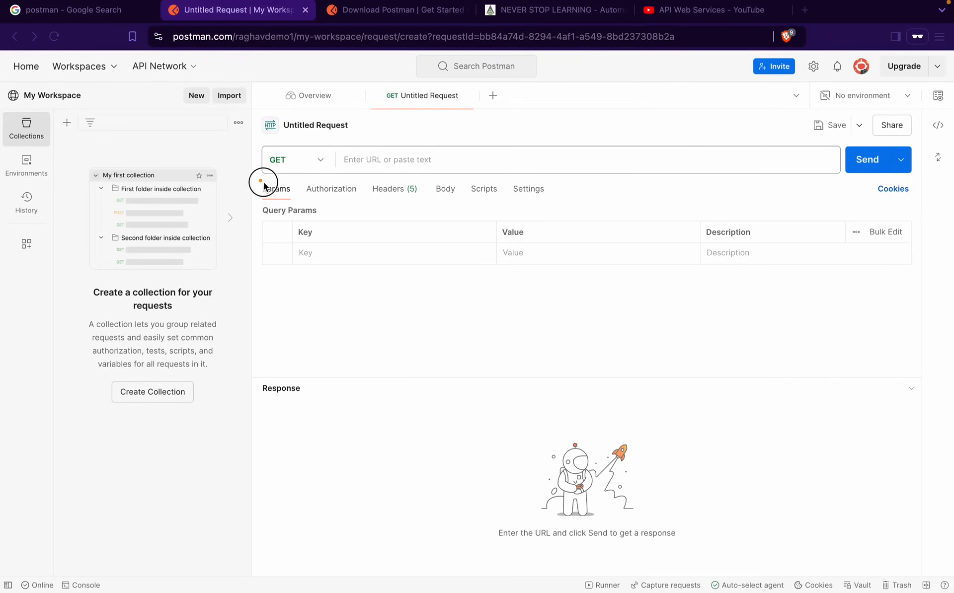
{"action": "mouse_move", "coordinate": [258, 180]}
{"action": "left_mouse_down"}
{"action": "mouse_move", "coordinate": [300, 203]}
{"action": "mouse_move", "coordinate": [404, 198]}
{"action": "mouse_move", "coordinate": [473, 214]}
{"action": "mouse_move", "coordinate": [459, 202]}
{"action": "left_mouse_up"}
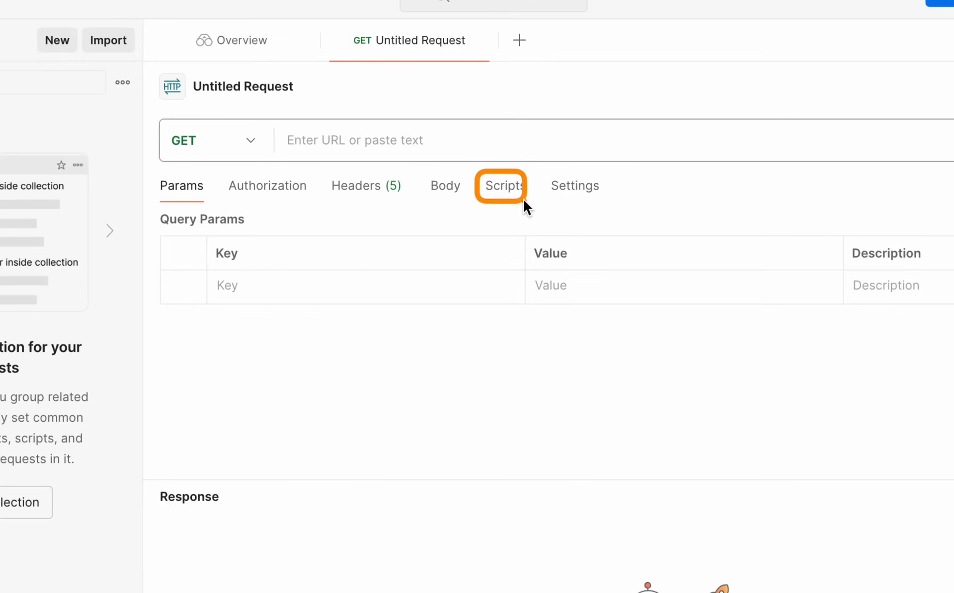
{"action": "left_click_drag", "start_coordinate": [541, 172], "coordinate": [605, 203]}
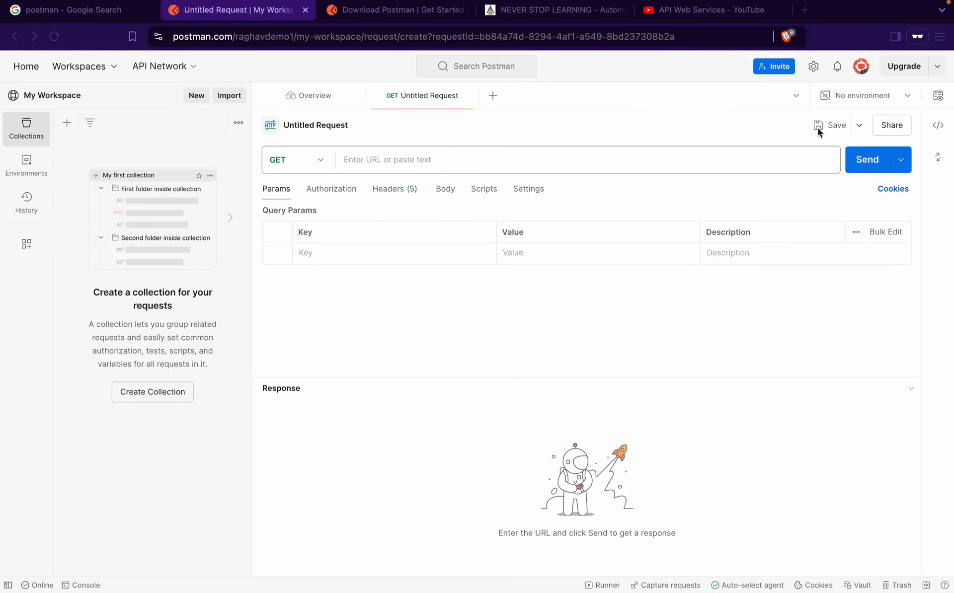
{"action": "mouse_move", "coordinate": [804, 113]}
{"action": "left_mouse_down"}
{"action": "mouse_move", "coordinate": [858, 135]}
{"action": "mouse_move", "coordinate": [927, 204]}
{"action": "mouse_move", "coordinate": [920, 182]}
{"action": "left_mouse_up"}
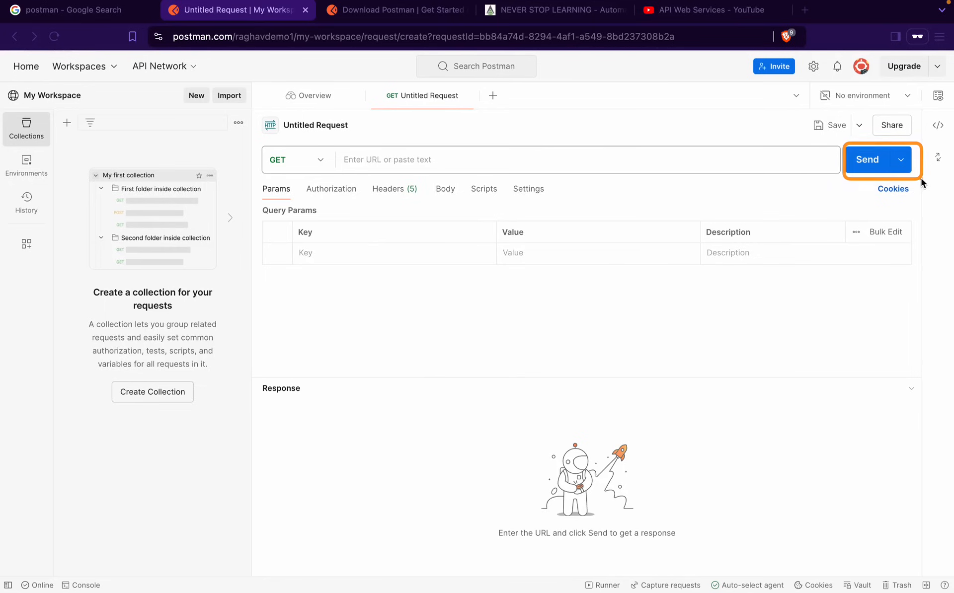
{"action": "left_click_drag", "start_coordinate": [866, 107], "coordinate": [920, 143]}
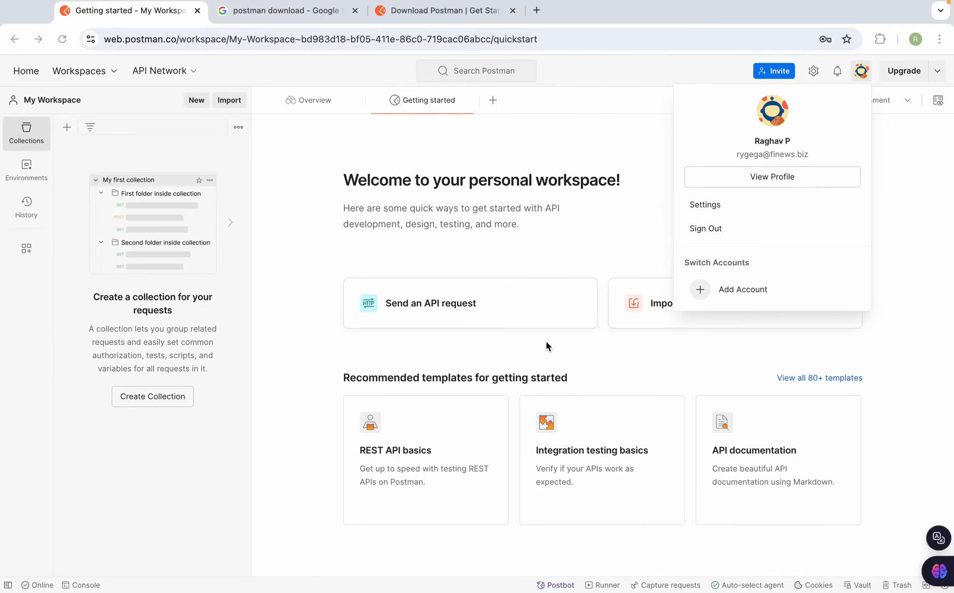
Search Google in a new tab for 'sample api for testing'
{"action": "left_click", "coordinate": [478, 15]}
{"action": "left_click", "coordinate": [535, 11]}
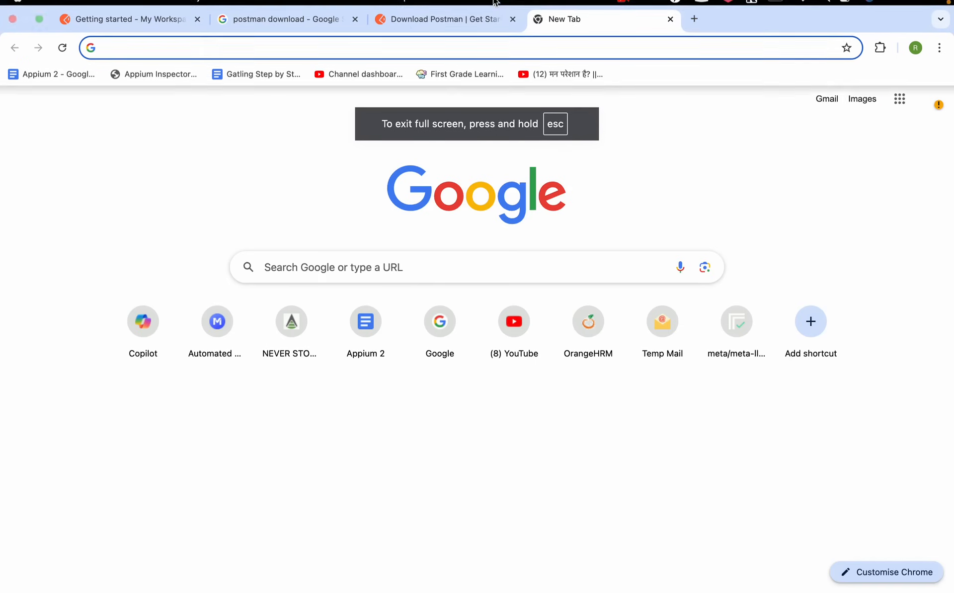
{"action": "type", "text": "sample api "}
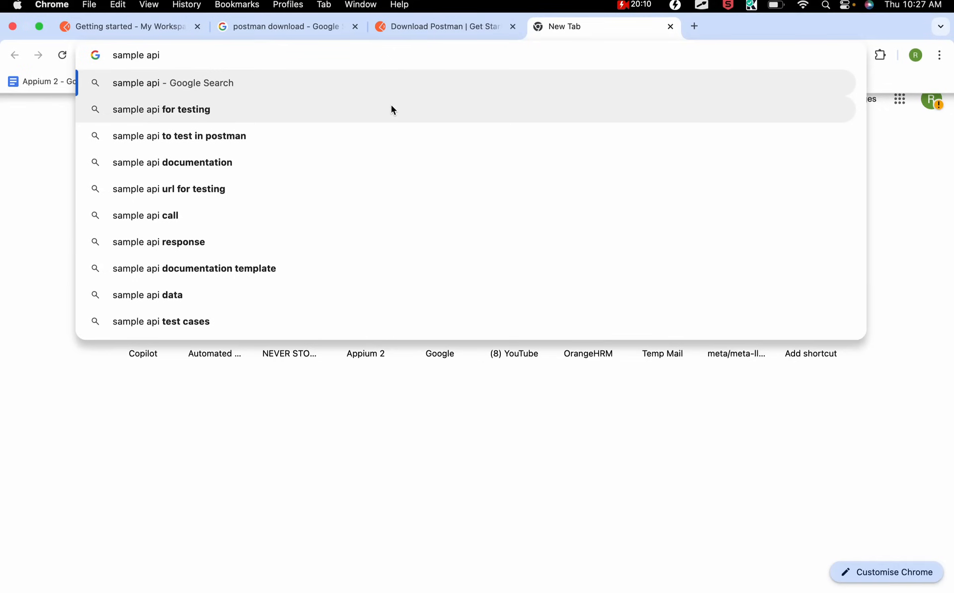
{"action": "type", "text": "fore t"}
{"action": "key", "text": "BackSpace"}
{"action": "key", "text": "BackSpace"}
{"action": "key", "text": "BackSpace"}
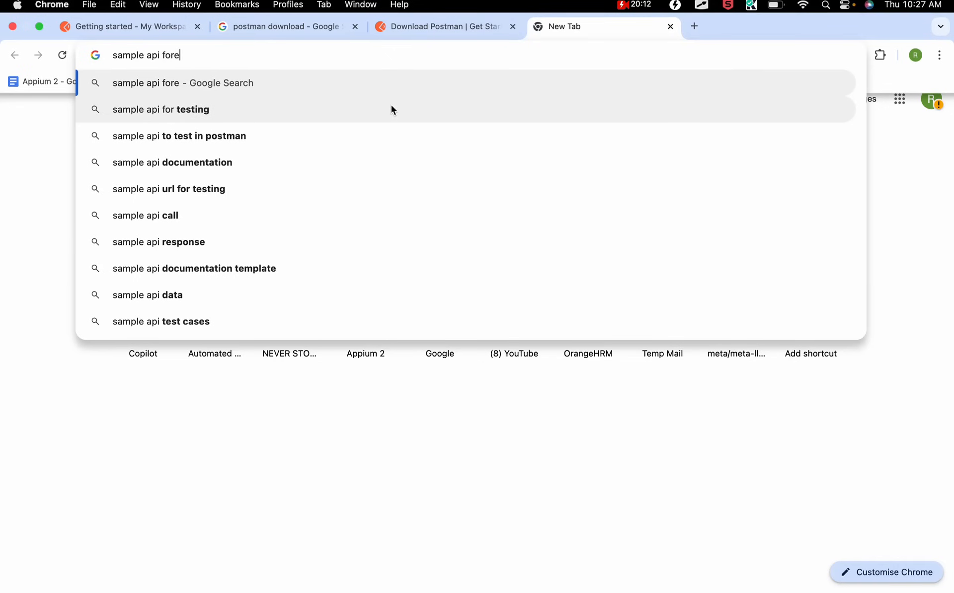
{"action": "type", "text": "testing"}
{"action": "key", "text": "Return"}
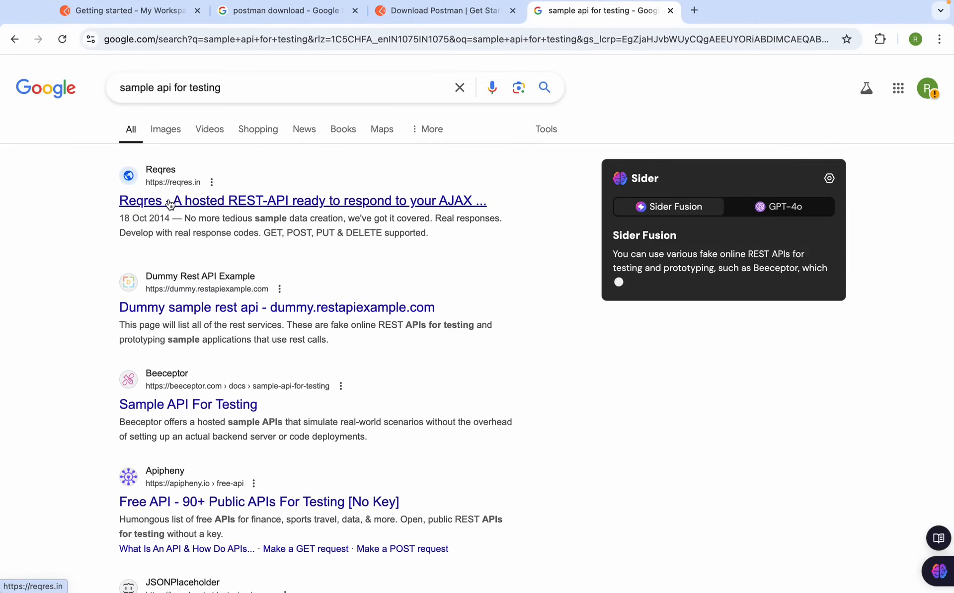
Open the Reqres, Dummy REST API, Beeceptor and JSONPlaceholder results in background tabs
{"action": "left_click", "coordinate": [171, 201], "text": "super"}
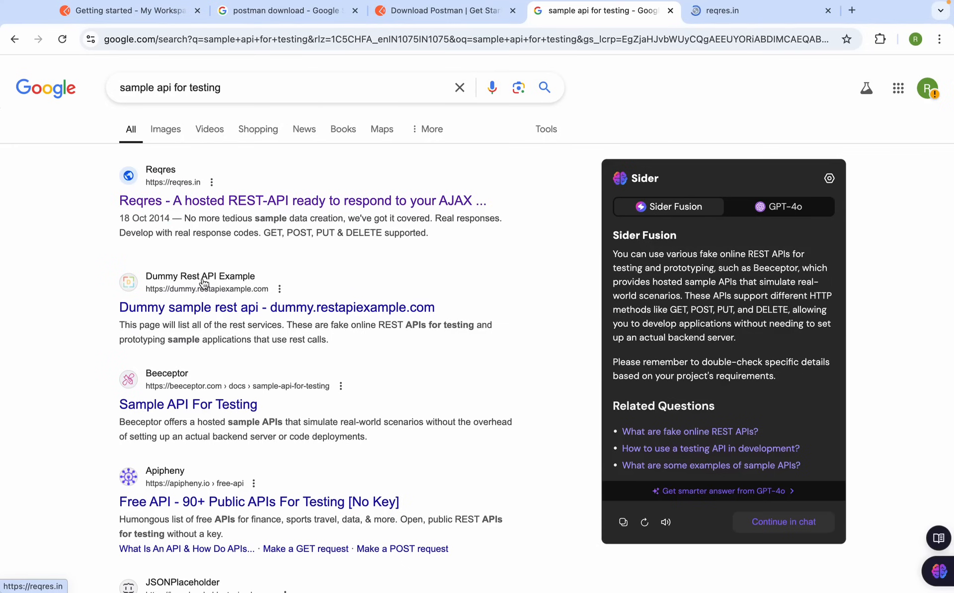
{"action": "left_click", "coordinate": [204, 309], "text": "super"}
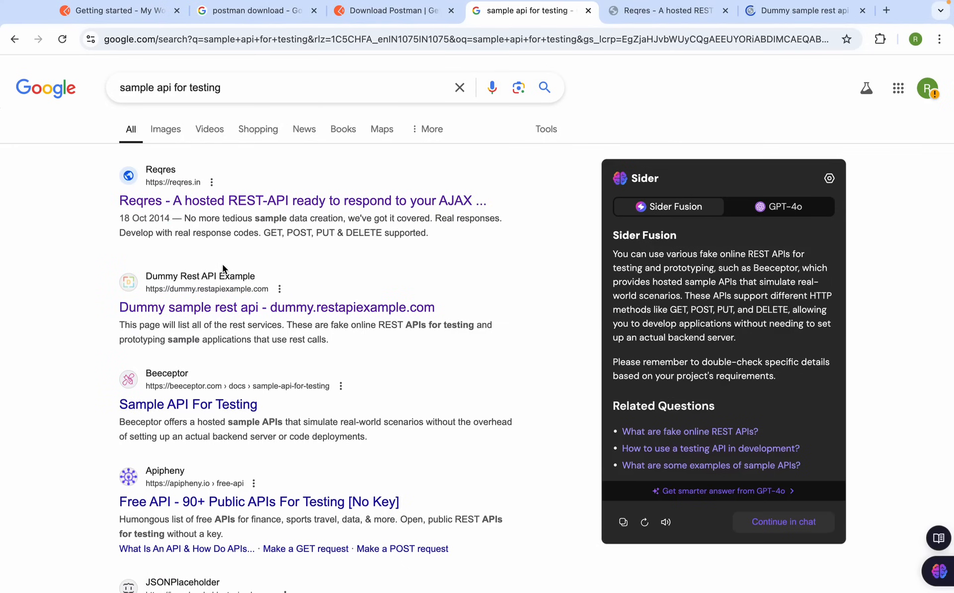
{"action": "mouse_move", "coordinate": [296, 3]}
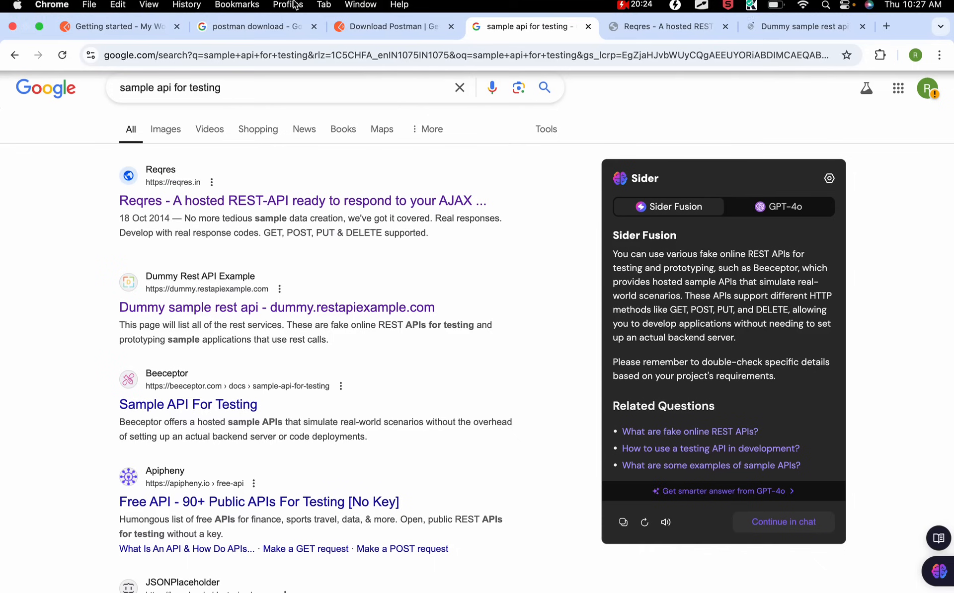
{"action": "left_click", "coordinate": [208, 405]}
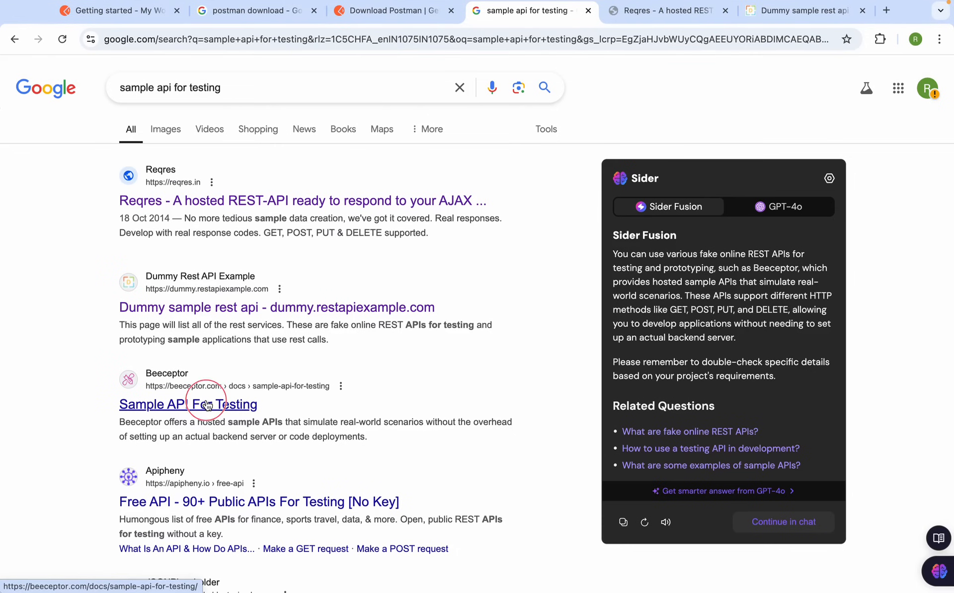
{"action": "scroll", "coordinate": [214, 504], "scroll_direction": "down", "scroll_amount": 3}
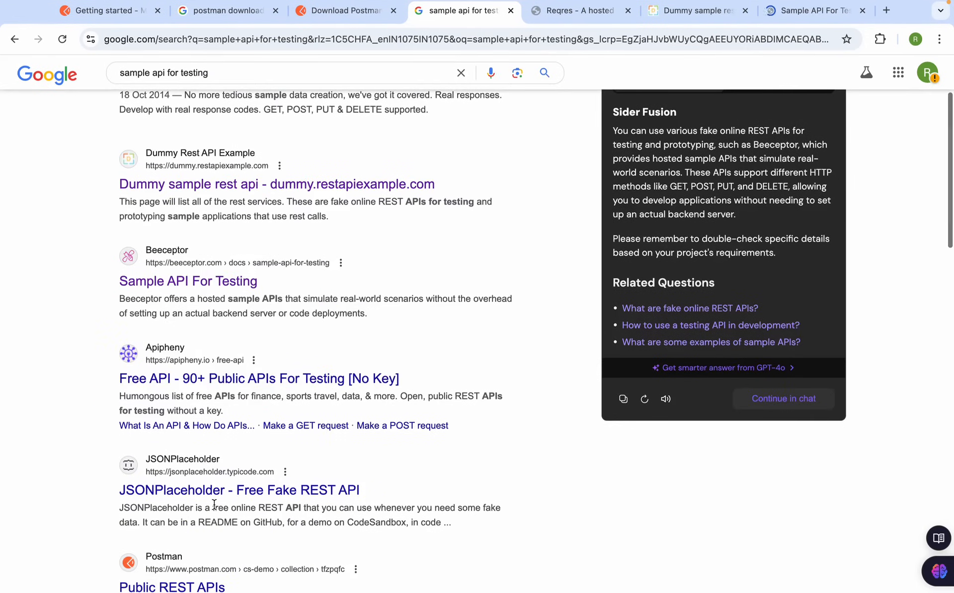
{"action": "left_click", "coordinate": [214, 491], "text": "super"}
{"action": "scroll", "coordinate": [214, 491], "scroll_direction": "down", "scroll_amount": 5}
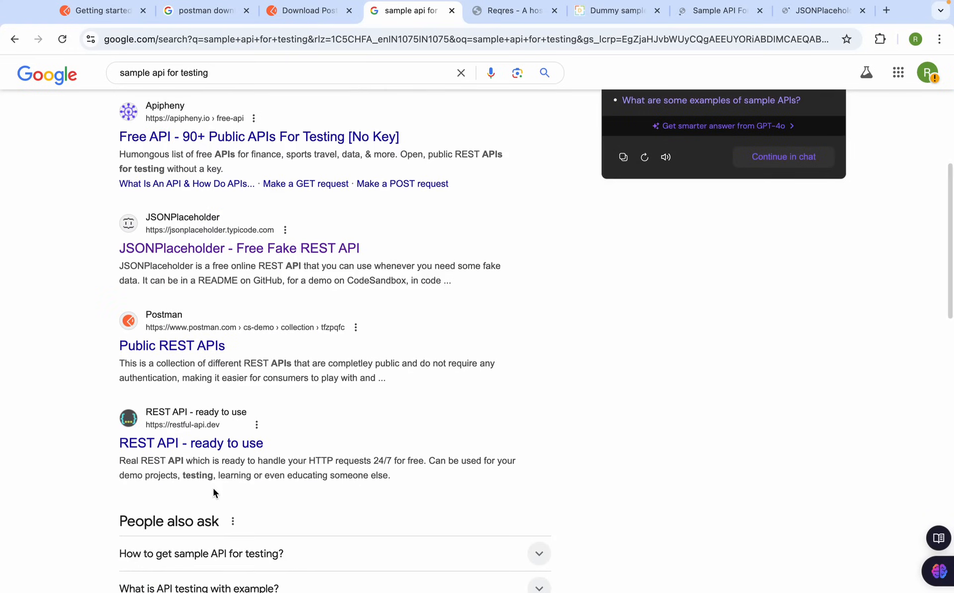
{"action": "scroll", "coordinate": [207, 469], "scroll_direction": "down", "scroll_amount": 4}
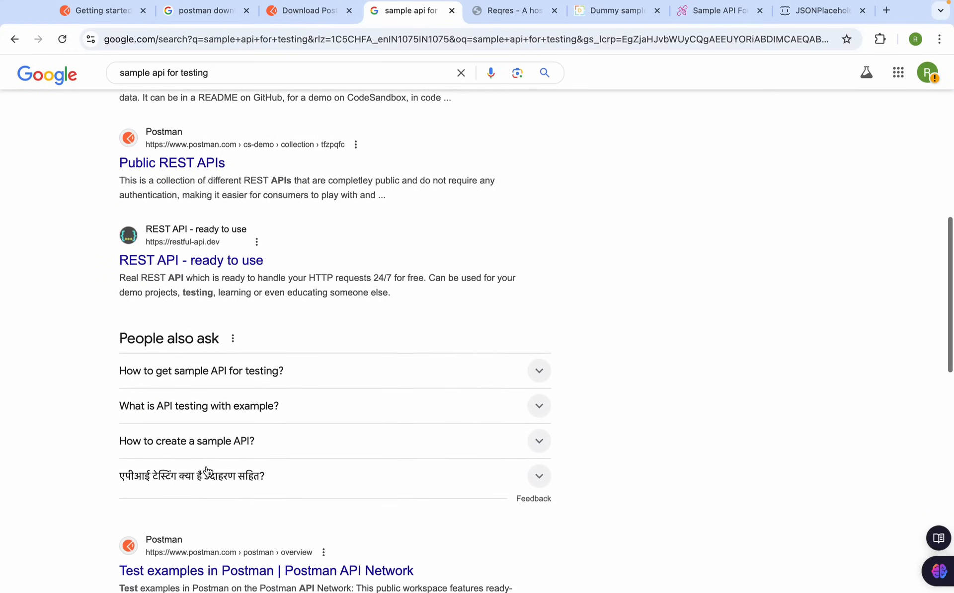
{"action": "scroll", "coordinate": [207, 469], "scroll_direction": "up", "scroll_amount": 12}
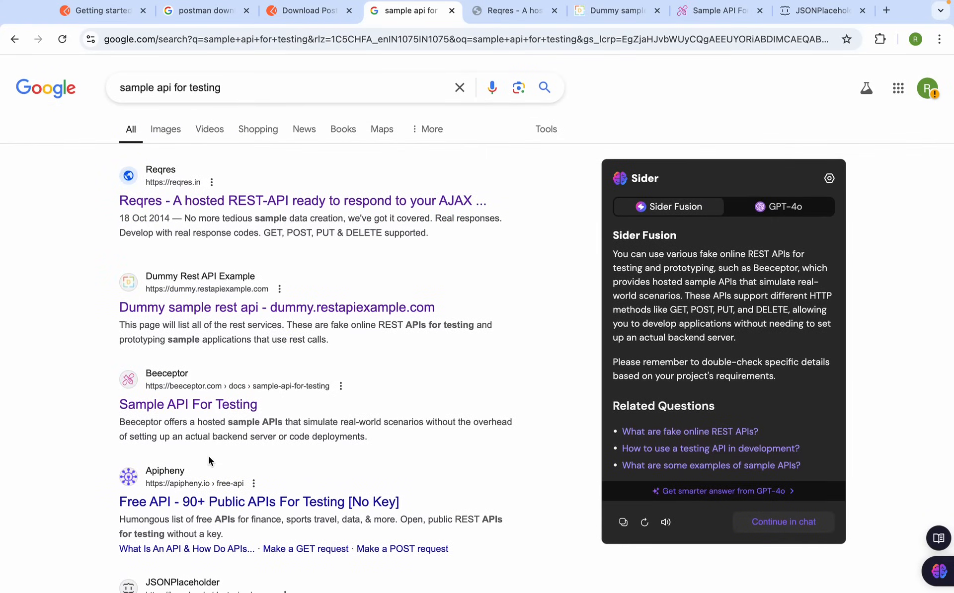
Skim each opened API site in turn, ending back on the Reqres page
{"action": "left_click", "coordinate": [520, 12]}
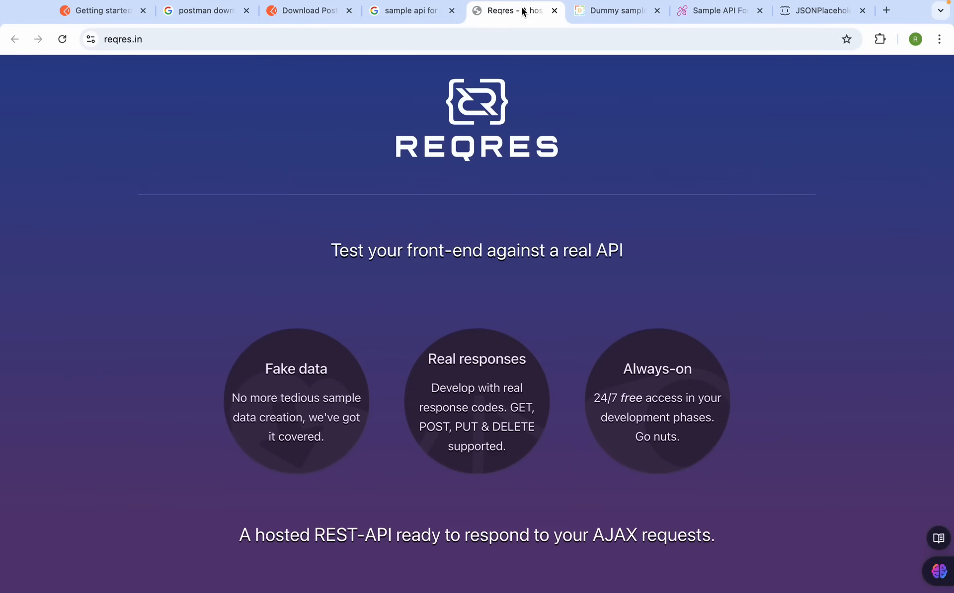
{"action": "scroll", "coordinate": [426, 219], "scroll_direction": "down", "scroll_amount": 8}
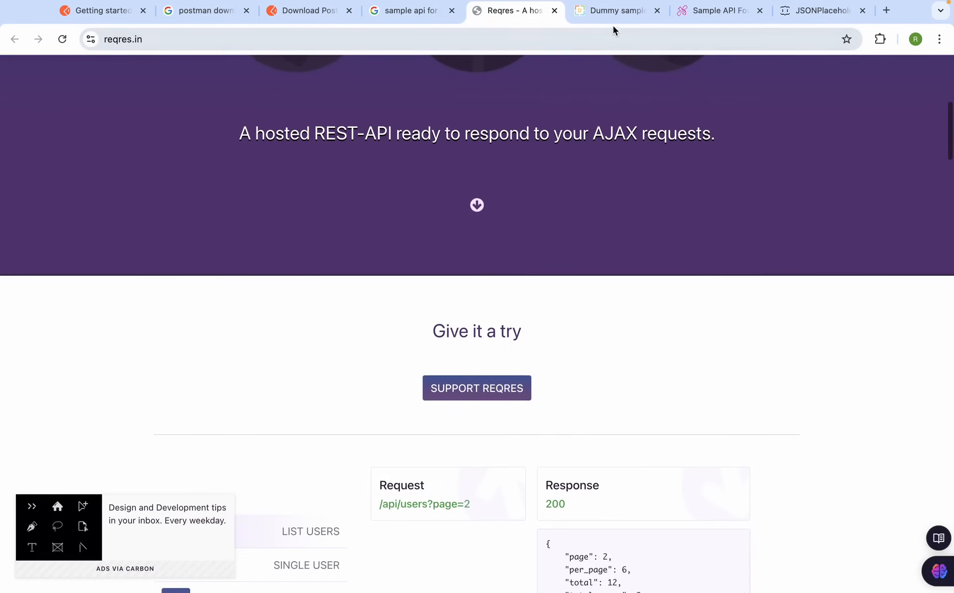
{"action": "left_click", "coordinate": [613, 12]}
{"action": "scroll", "coordinate": [425, 408], "scroll_direction": "down", "scroll_amount": 6}
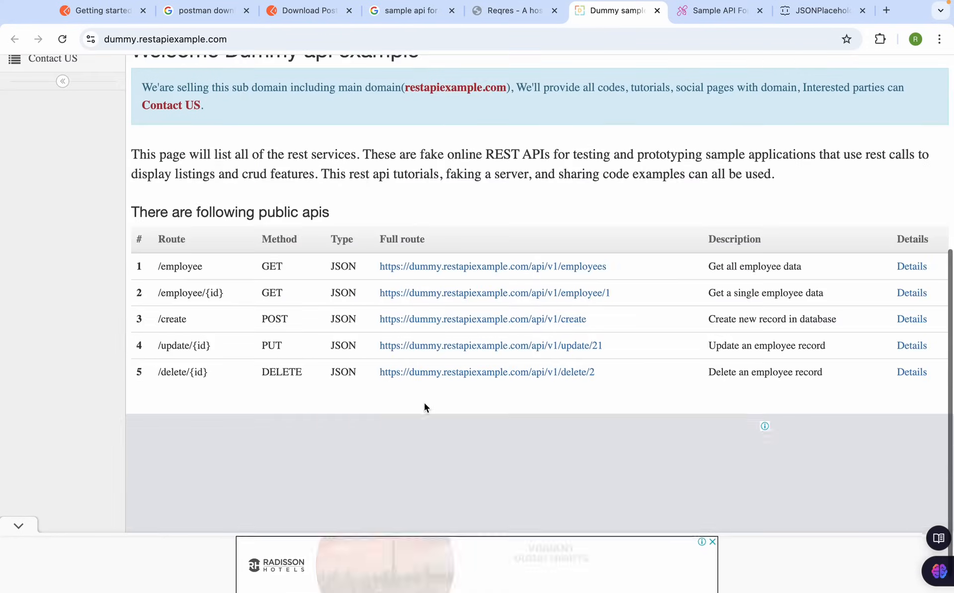
{"action": "left_click", "coordinate": [699, 15]}
{"action": "scroll", "coordinate": [613, 285], "scroll_direction": "down", "scroll_amount": 1}
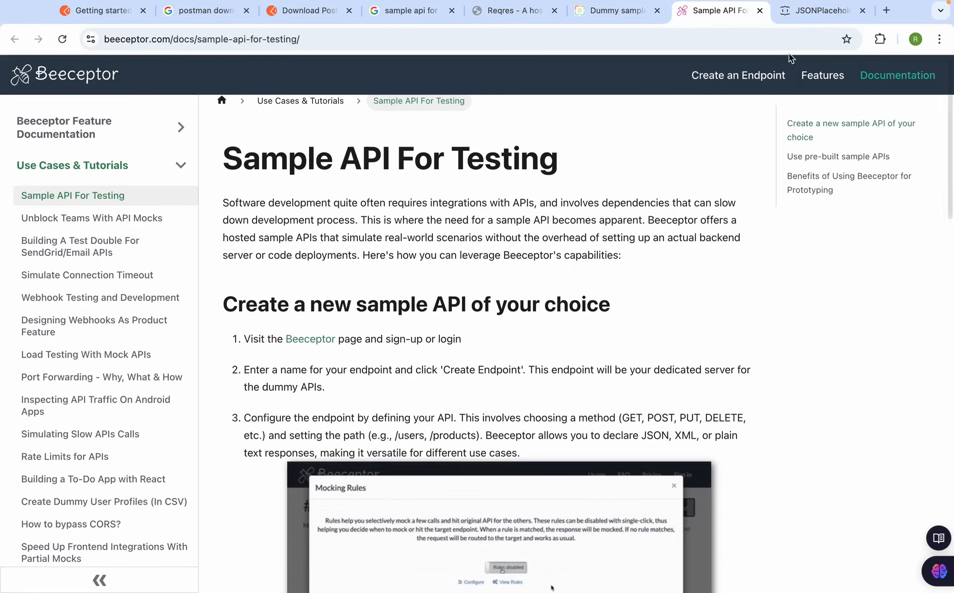
{"action": "left_click", "coordinate": [806, 14]}
{"action": "scroll", "coordinate": [495, 309], "scroll_direction": "down", "scroll_amount": 3}
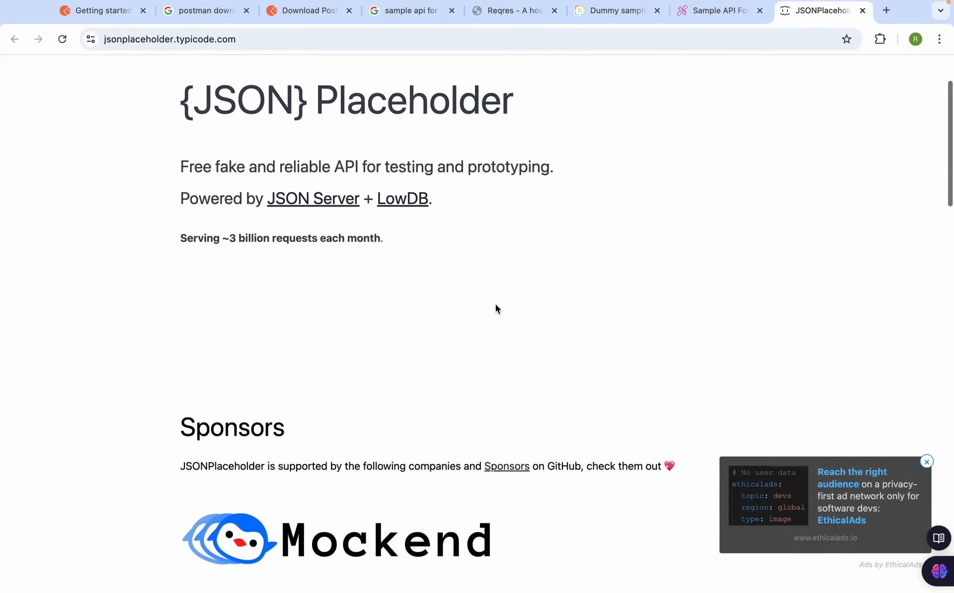
{"action": "scroll", "coordinate": [495, 309], "scroll_direction": "up", "scroll_amount": 3}
{"action": "left_click", "coordinate": [504, 19]}
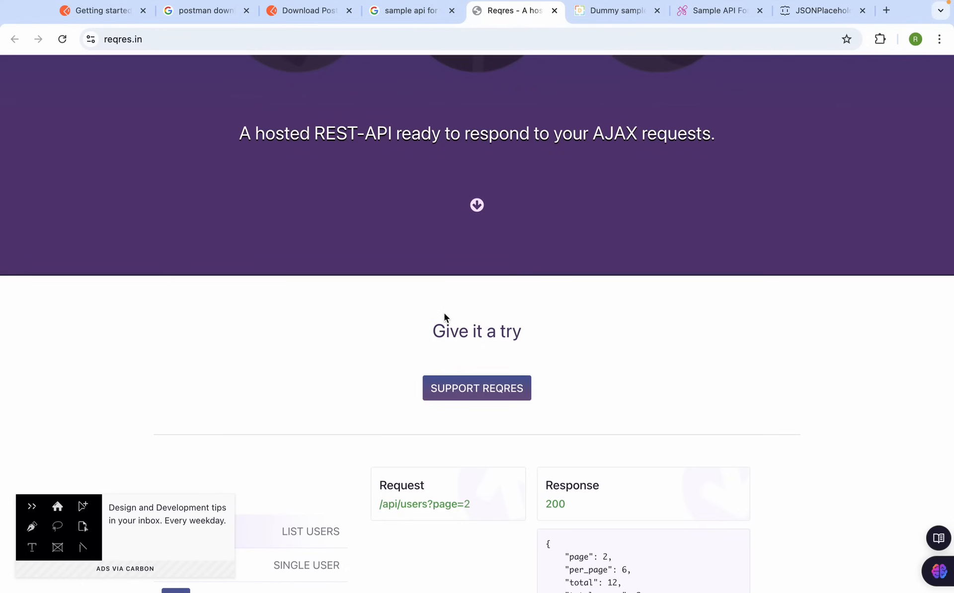
Show Reqres's SINGLE USER example with the /api/users/2 request and 200 response
{"action": "scroll", "coordinate": [444, 313], "scroll_direction": "up", "scroll_amount": 10}
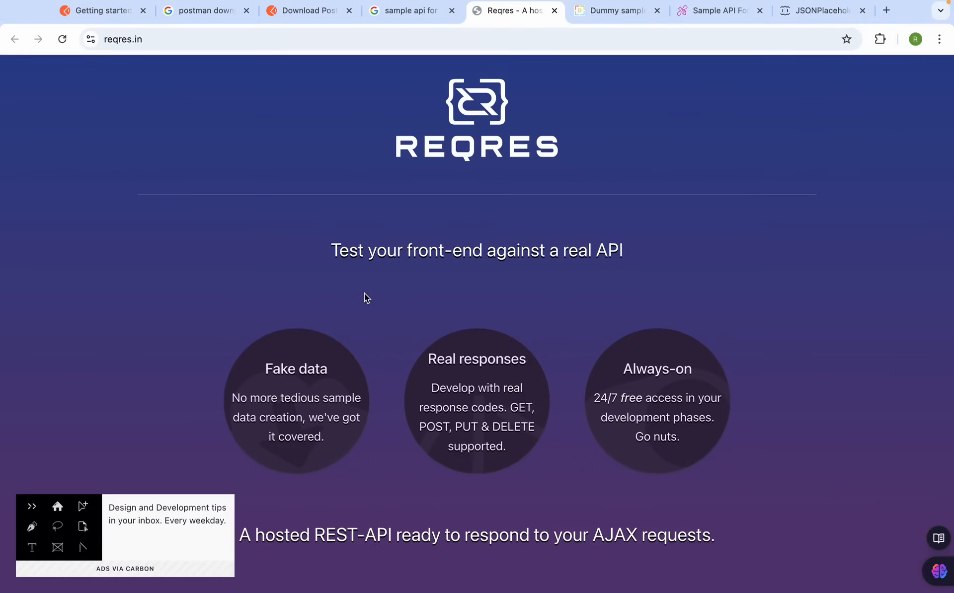
{"action": "scroll", "coordinate": [365, 297], "scroll_direction": "down", "scroll_amount": 6}
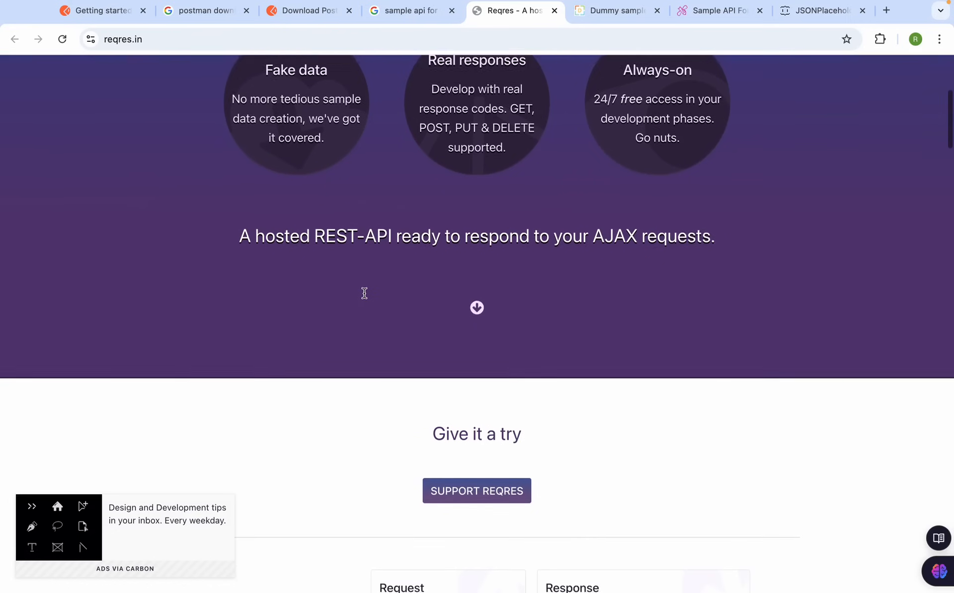
{"action": "scroll", "coordinate": [364, 293], "scroll_direction": "down", "scroll_amount": 6}
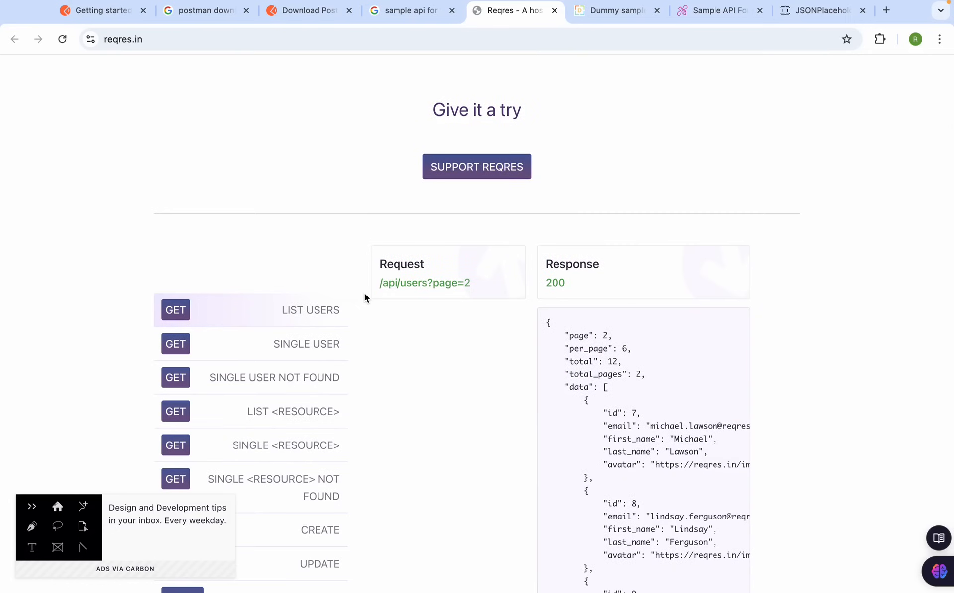
{"action": "scroll", "coordinate": [364, 294], "scroll_direction": "down", "scroll_amount": 3}
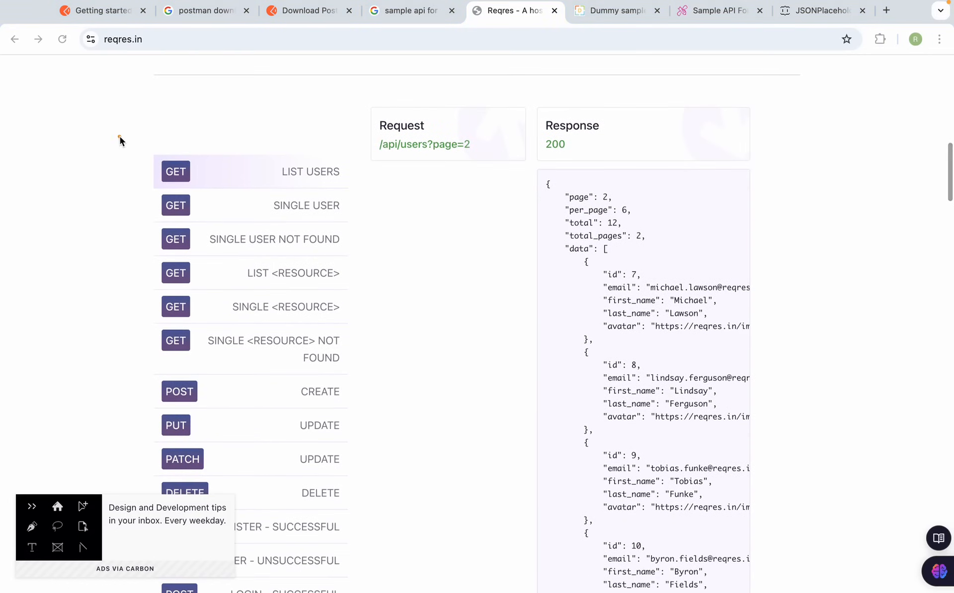
{"action": "mouse_move", "coordinate": [119, 140]}
{"action": "left_mouse_down"}
{"action": "mouse_move", "coordinate": [251, 174]}
{"action": "mouse_move", "coordinate": [379, 260]}
{"action": "mouse_move", "coordinate": [372, 313]}
{"action": "mouse_move", "coordinate": [387, 492]}
{"action": "left_mouse_up"}
{"action": "scroll", "coordinate": [376, 427], "scroll_direction": "down", "scroll_amount": 1}
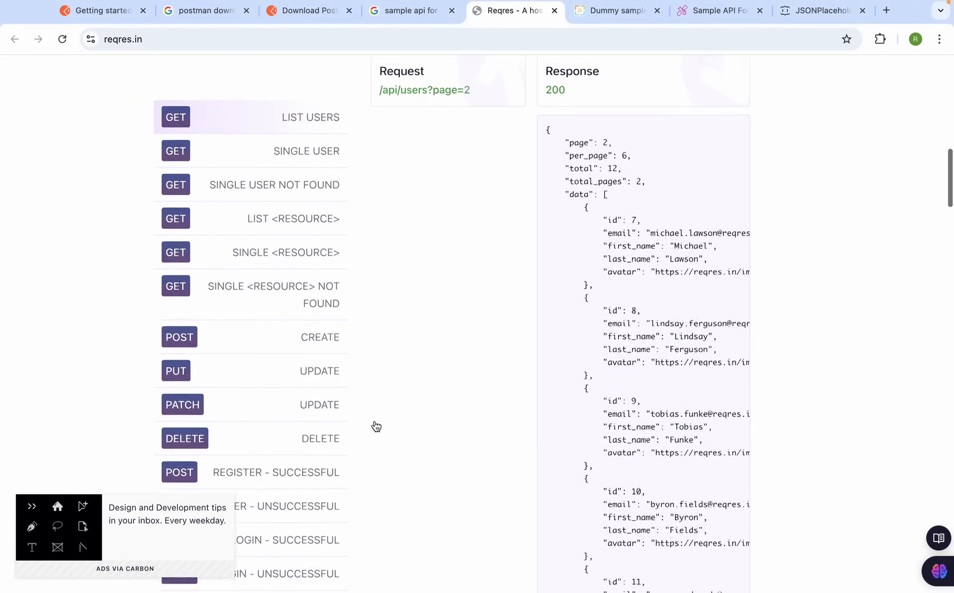
{"action": "scroll", "coordinate": [376, 426], "scroll_direction": "up", "scroll_amount": 5}
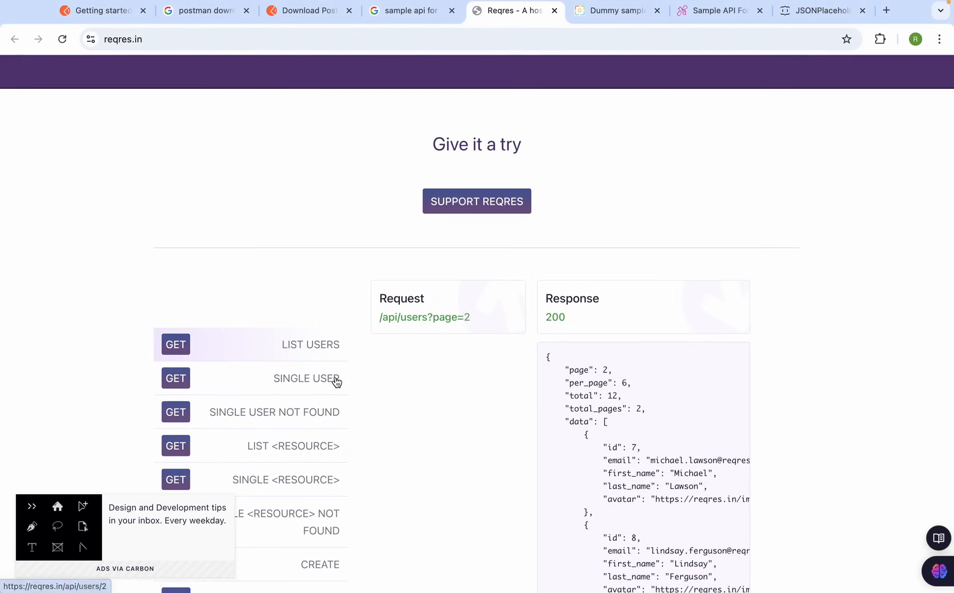
{"action": "left_click", "coordinate": [326, 380]}
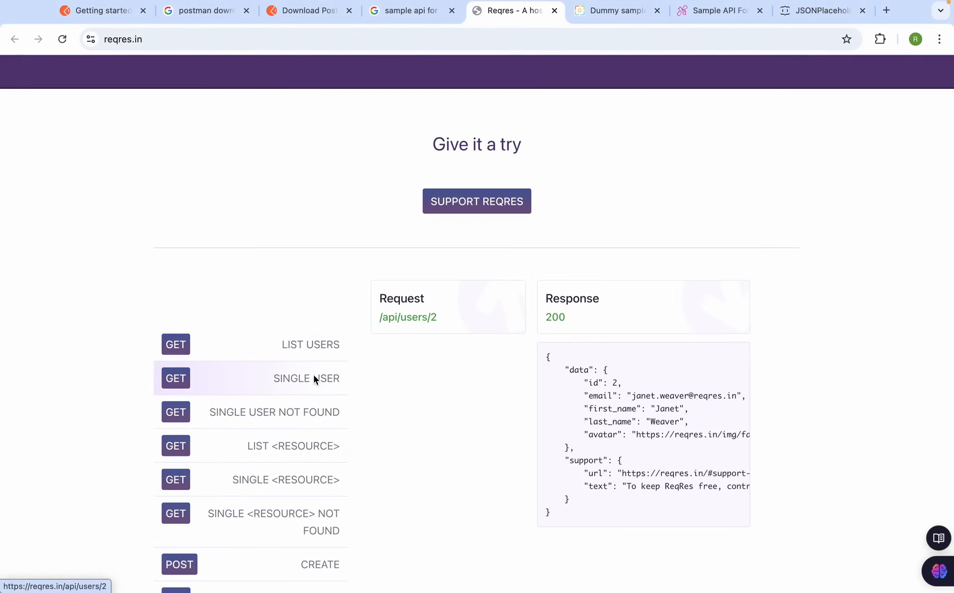
Annotate the single-user request and response, then clear the marks and switch to Postman
{"action": "left_click_drag", "start_coordinate": [150, 361], "coordinate": [377, 400]}
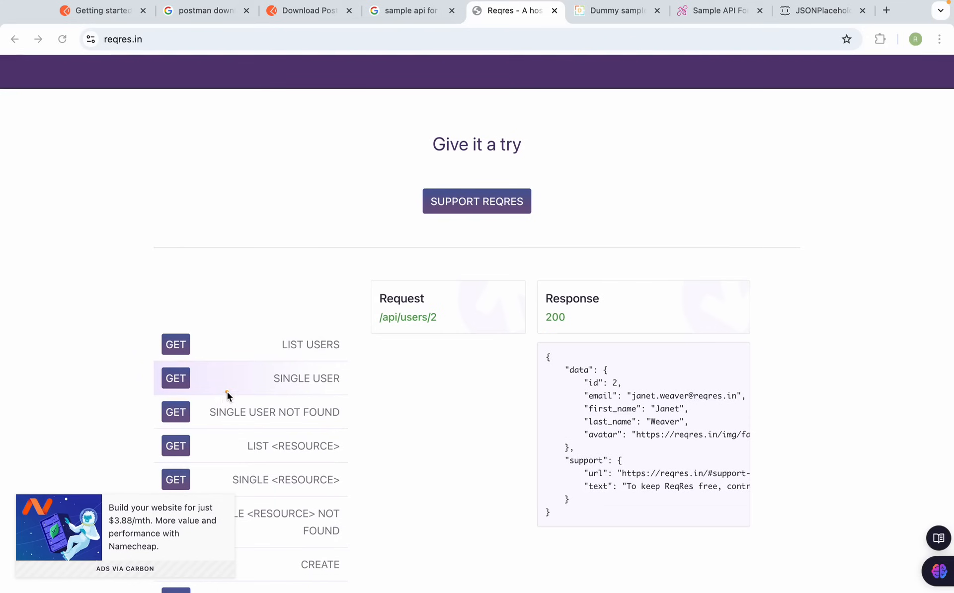
{"action": "mouse_move", "coordinate": [376, 285]}
{"action": "left_mouse_down"}
{"action": "mouse_move", "coordinate": [462, 345]}
{"action": "mouse_move", "coordinate": [456, 335]}
{"action": "left_mouse_up"}
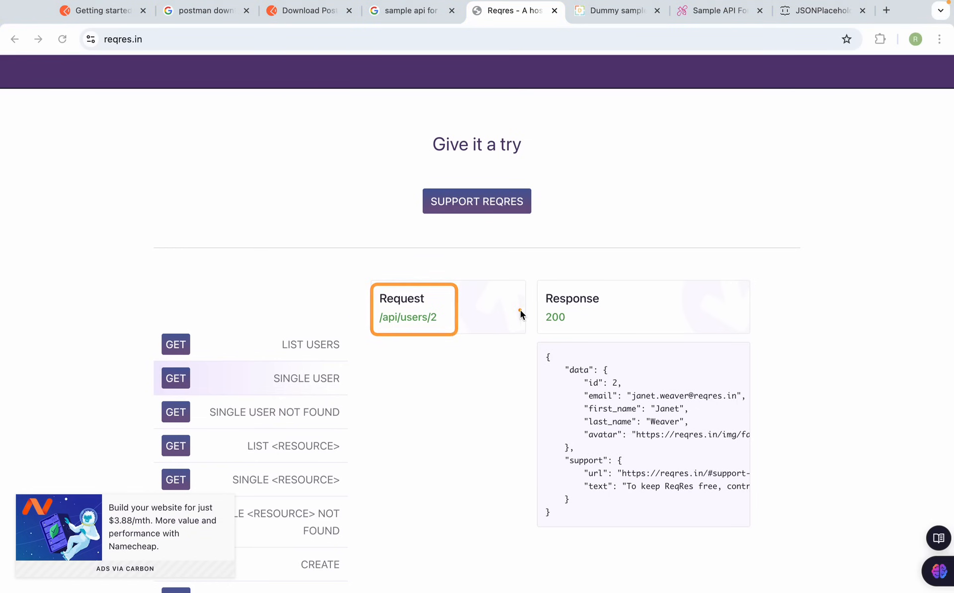
{"action": "left_click_drag", "start_coordinate": [532, 291], "coordinate": [632, 332]}
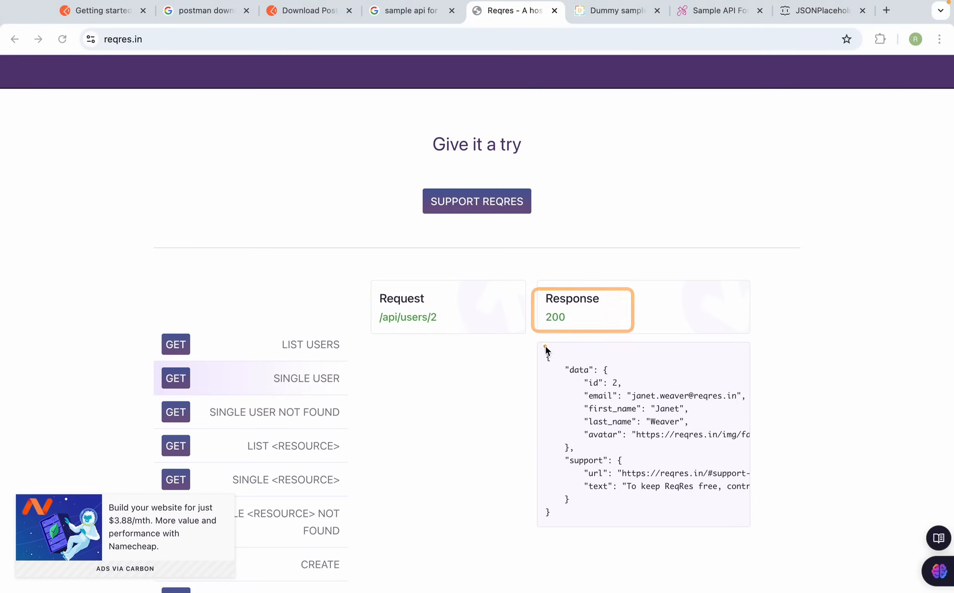
{"action": "left_click_drag", "start_coordinate": [544, 345], "coordinate": [759, 526]}
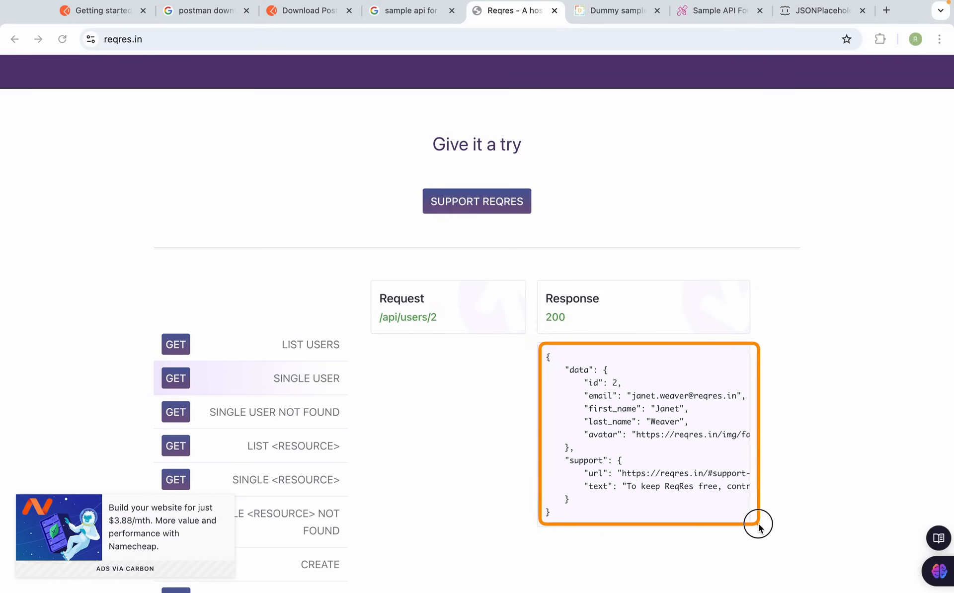
{"action": "key", "text": "Escape"}
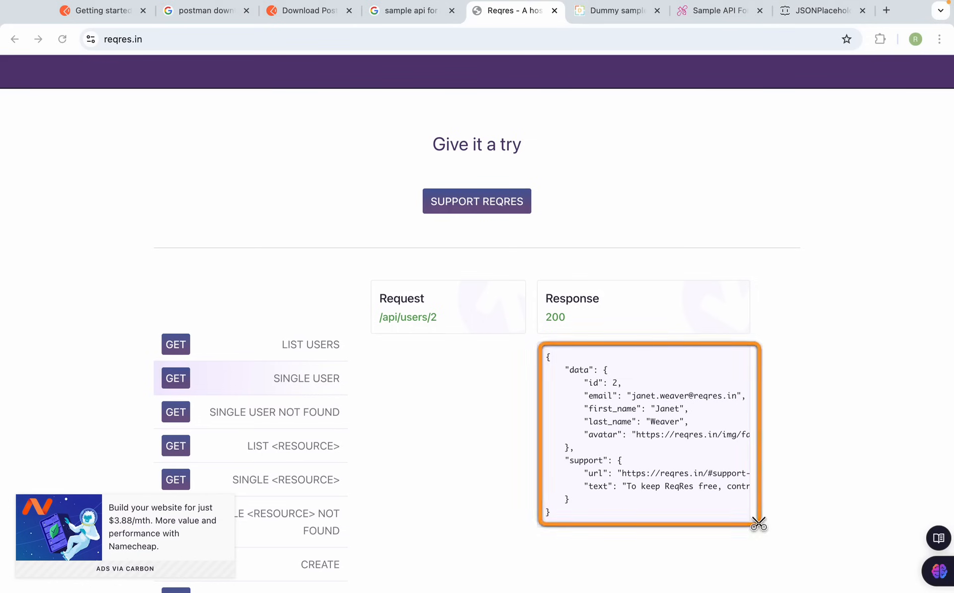
{"action": "key", "text": "ctrl+Left"}
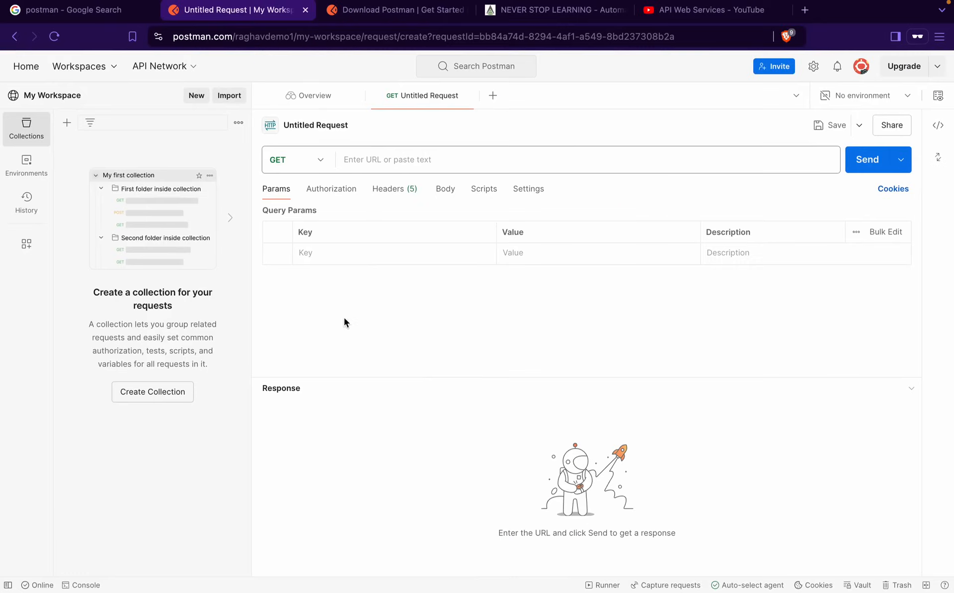
Open /api/users/2 in its own tab showing raw JSON and copy its full URL
{"action": "left_click_drag", "start_coordinate": [260, 142], "coordinate": [329, 173]}
{"action": "key", "text": "ctrl+Right"}
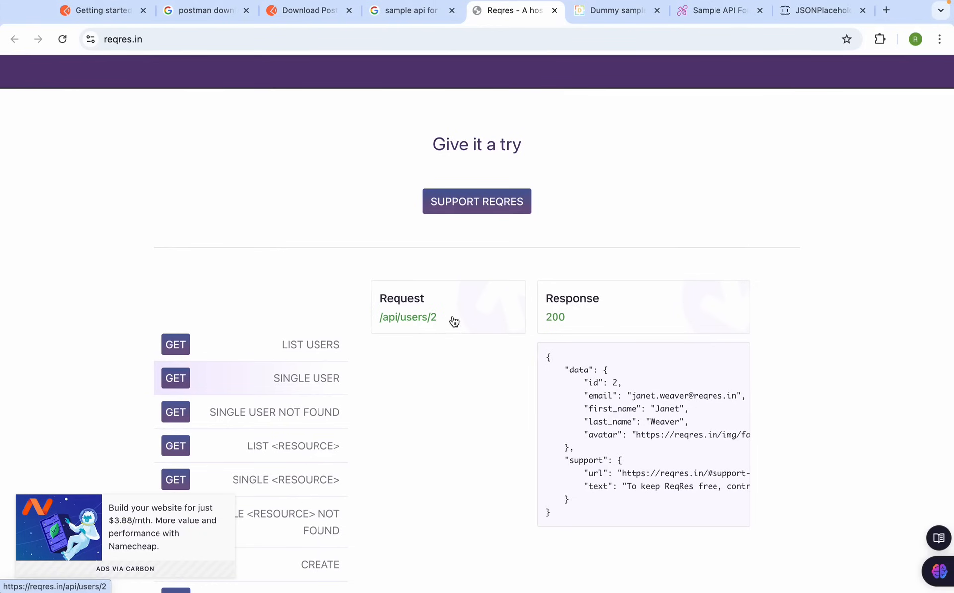
{"action": "left_click", "coordinate": [108, 40]}
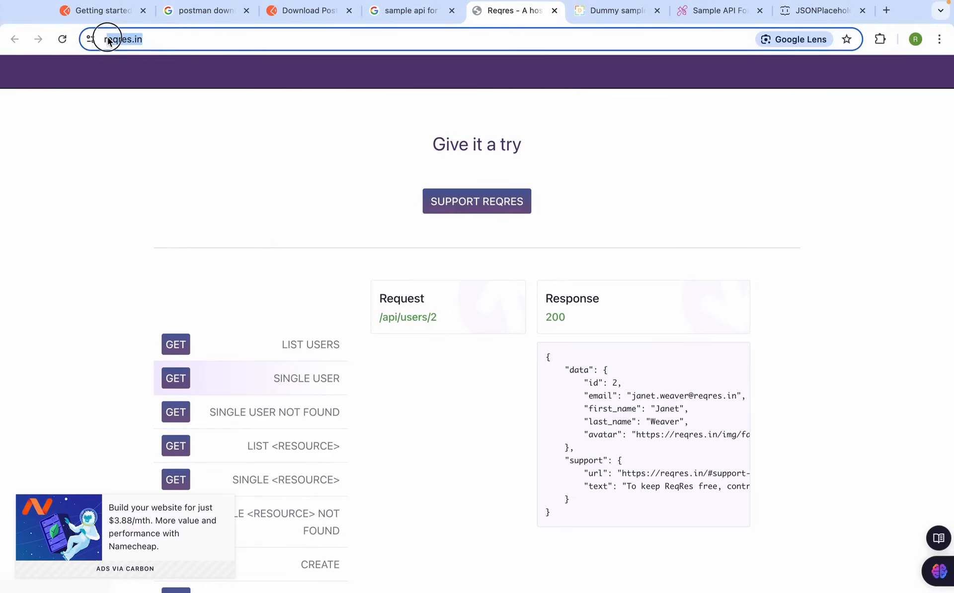
{"action": "left_click", "coordinate": [416, 326]}
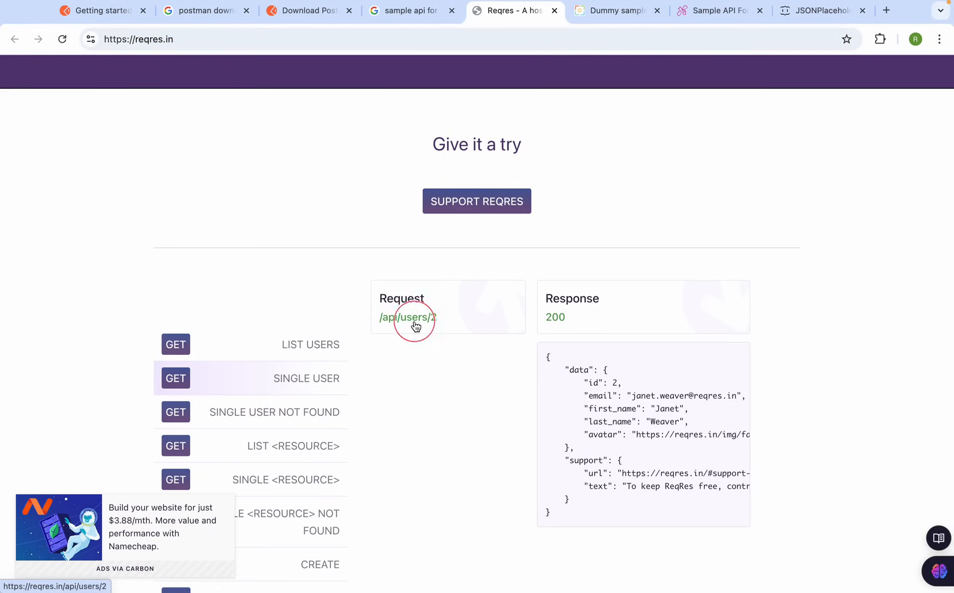
{"action": "left_click", "coordinate": [545, 11]}
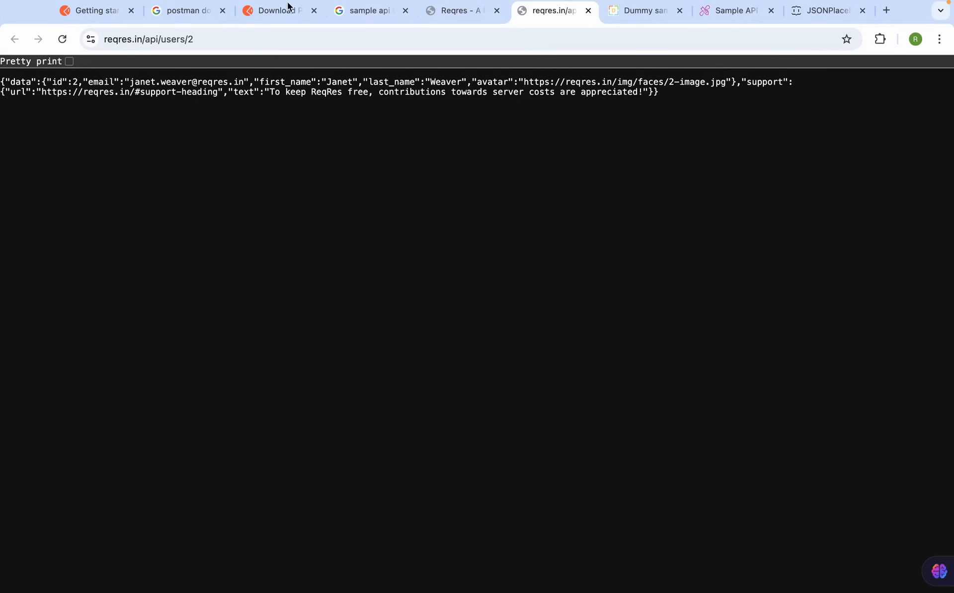
{"action": "left_click", "coordinate": [182, 37]}
{"action": "key", "text": "super+c"}
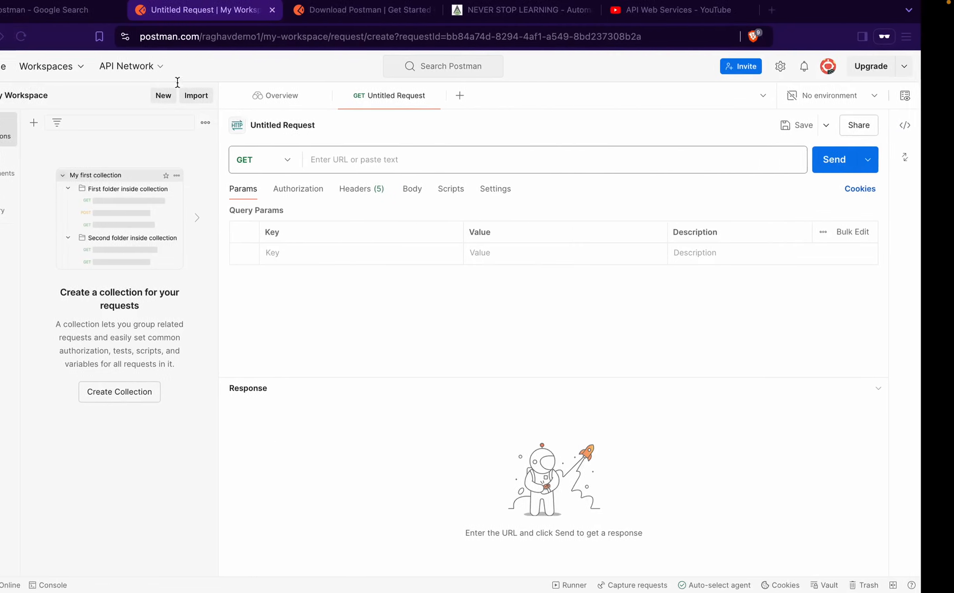
{"action": "left_click", "coordinate": [334, 157]}
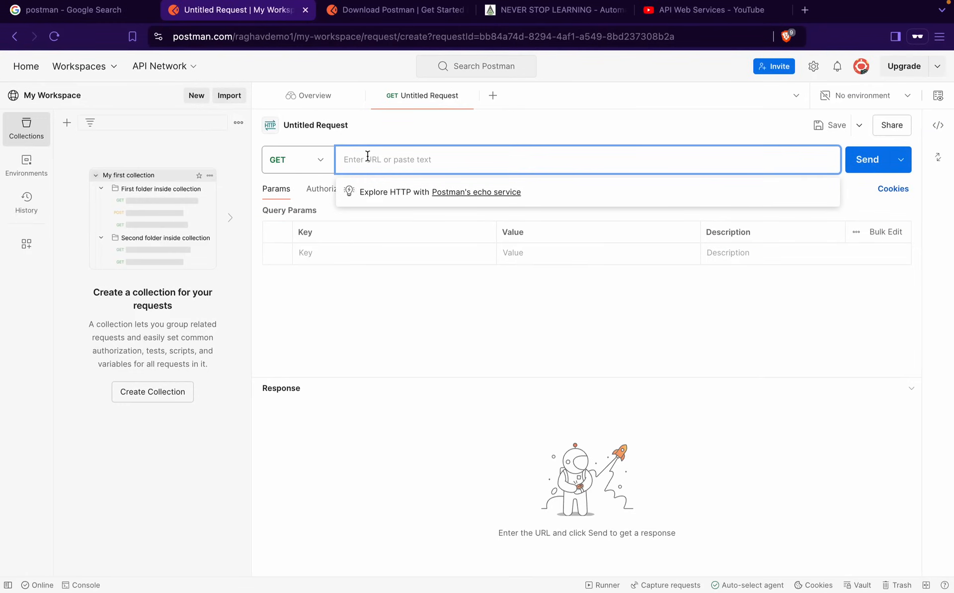
{"action": "key", "text": "super+v"}
{"action": "mouse_move", "coordinate": [421, 2]}
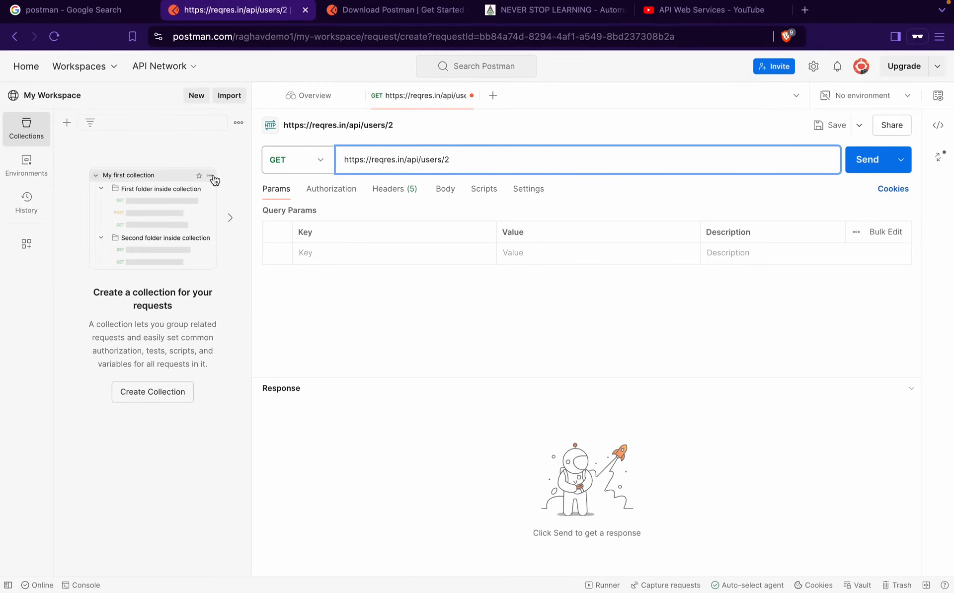
{"action": "left_click", "coordinate": [272, 192]}
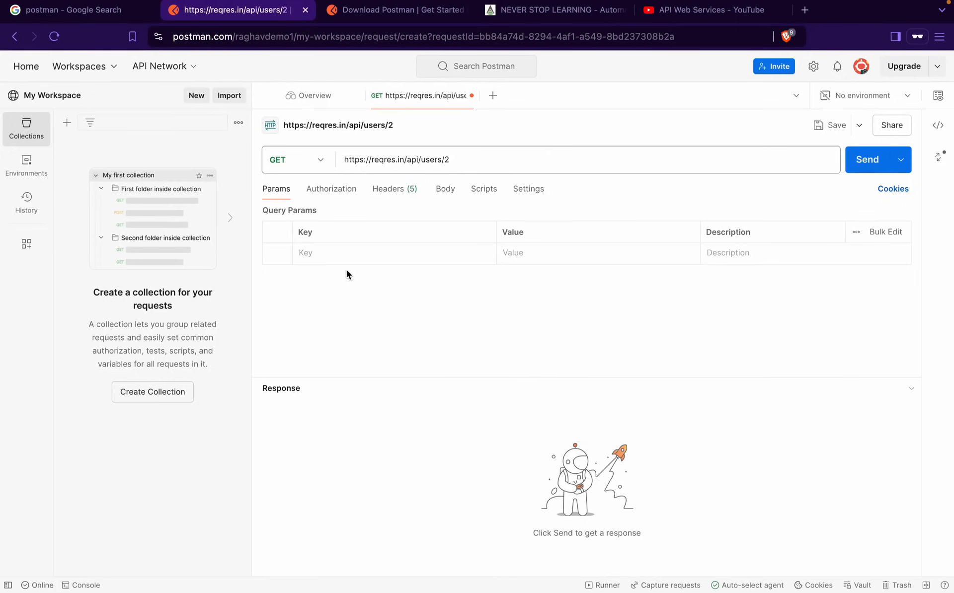
{"action": "left_click", "coordinate": [325, 192]}
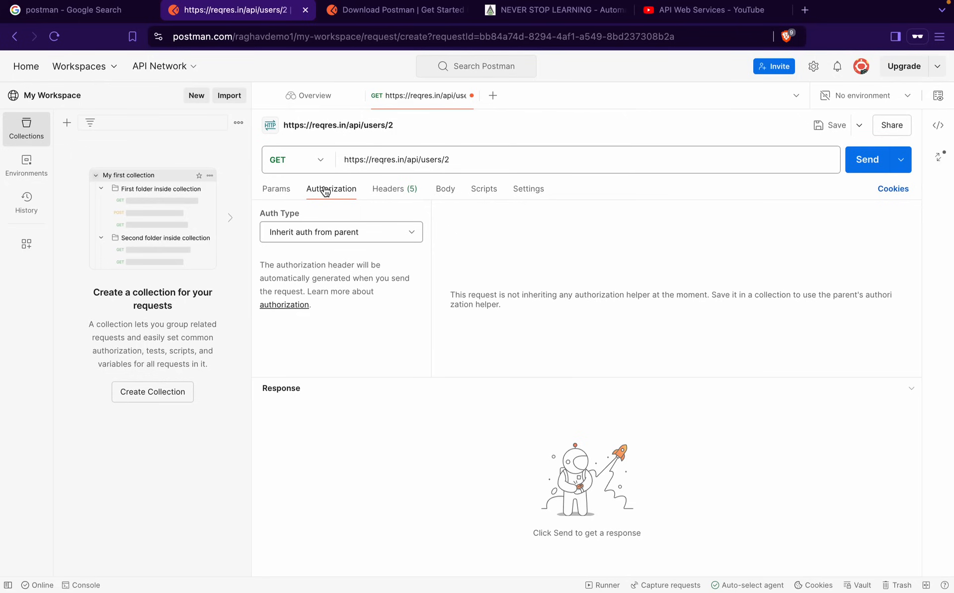
{"action": "left_click", "coordinate": [327, 235]}
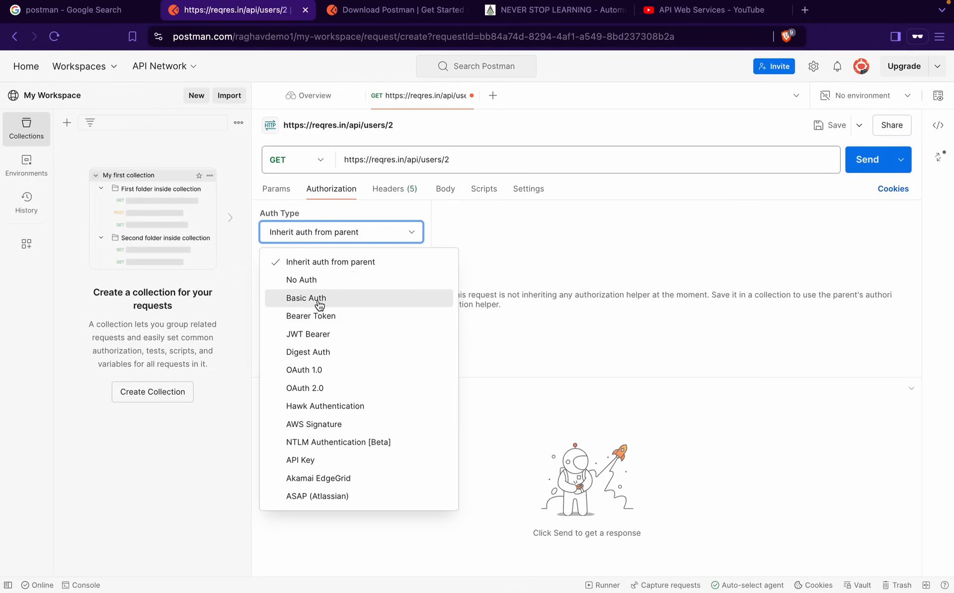
{"action": "left_click", "coordinate": [318, 303]}
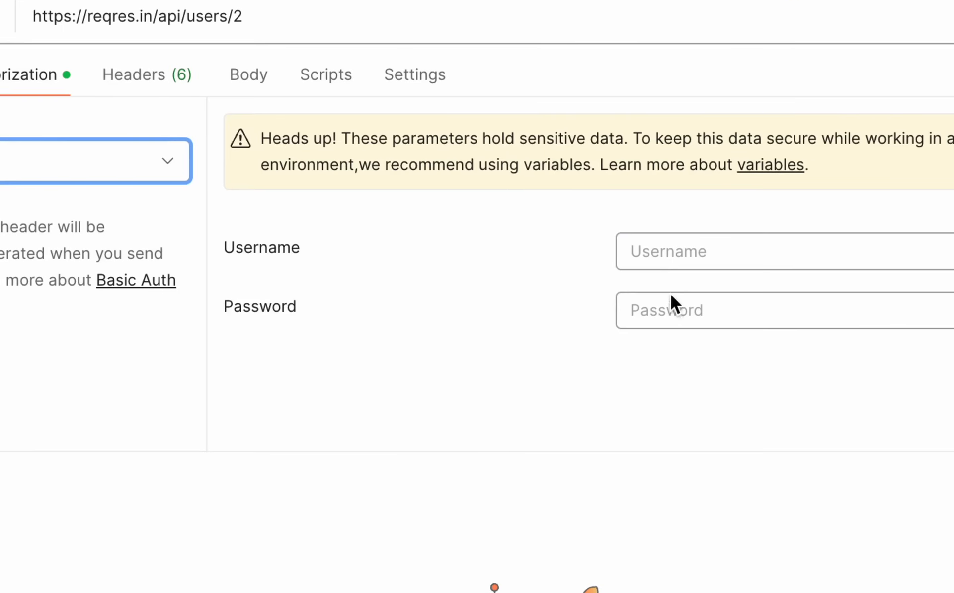
{"action": "left_click", "coordinate": [167, 160]}
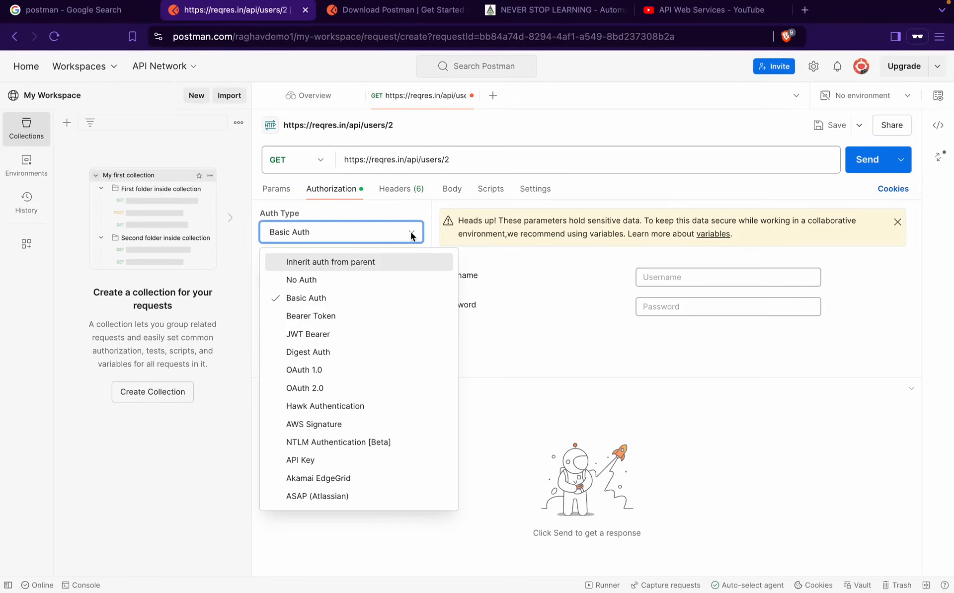
{"action": "left_click", "coordinate": [343, 266]}
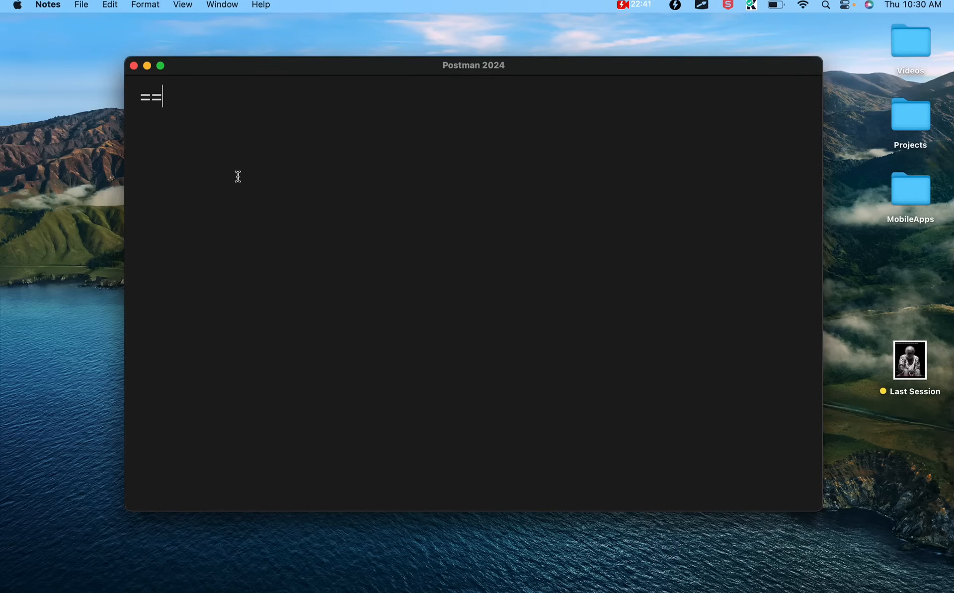
Write the ==Notes heading with Authentication and Authorization on separate lines beneath it
{"action": "type", "text": "Notes"}
{"action": "key", "text": "Return"}
{"action": "key", "text": "Return"}
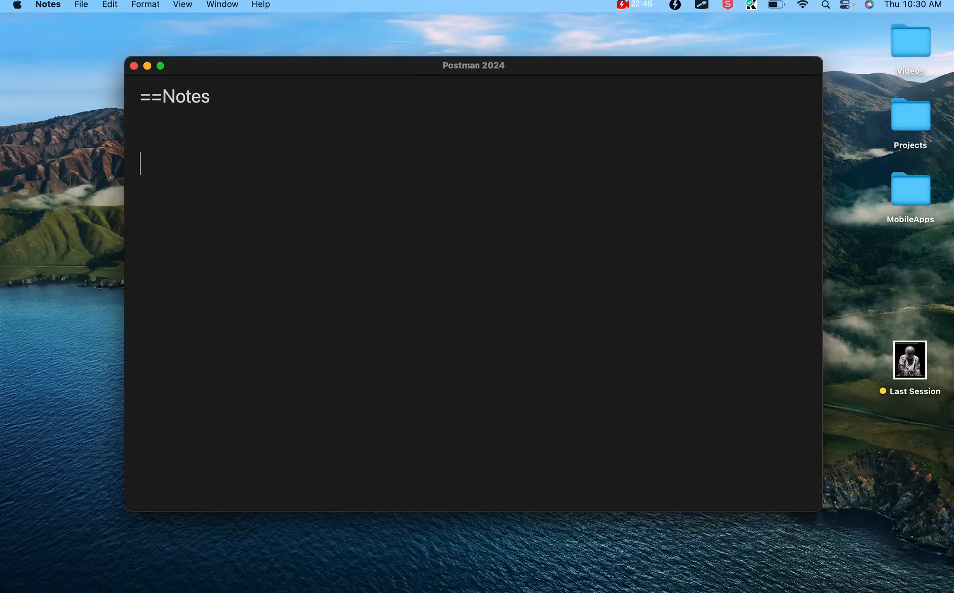
{"action": "type", "text": "Authentication"}
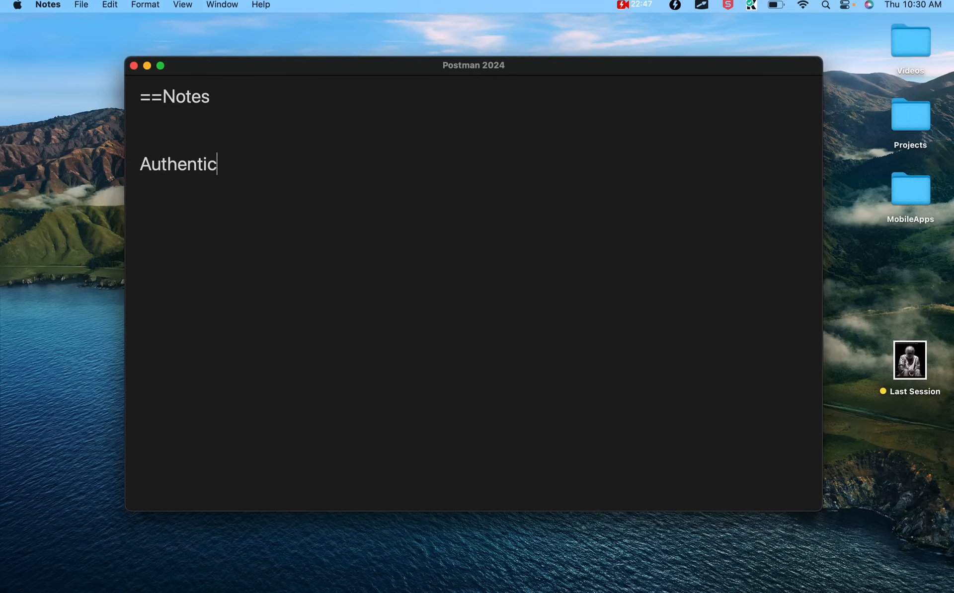
{"action": "key", "text": "Return"}
{"action": "key", "text": "Return"}
{"action": "type", "text": "Authori"}
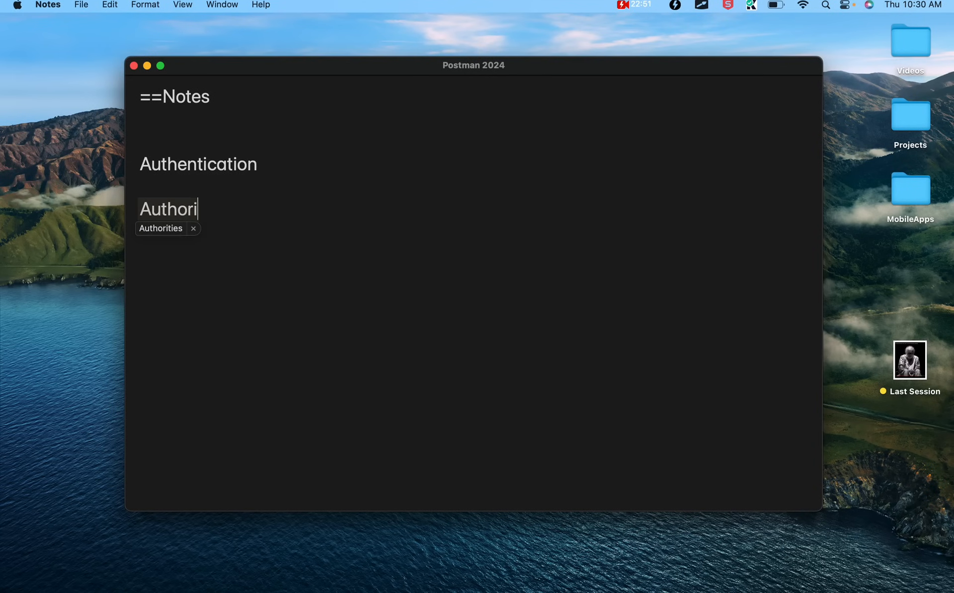
{"action": "type", "text": "zation"}
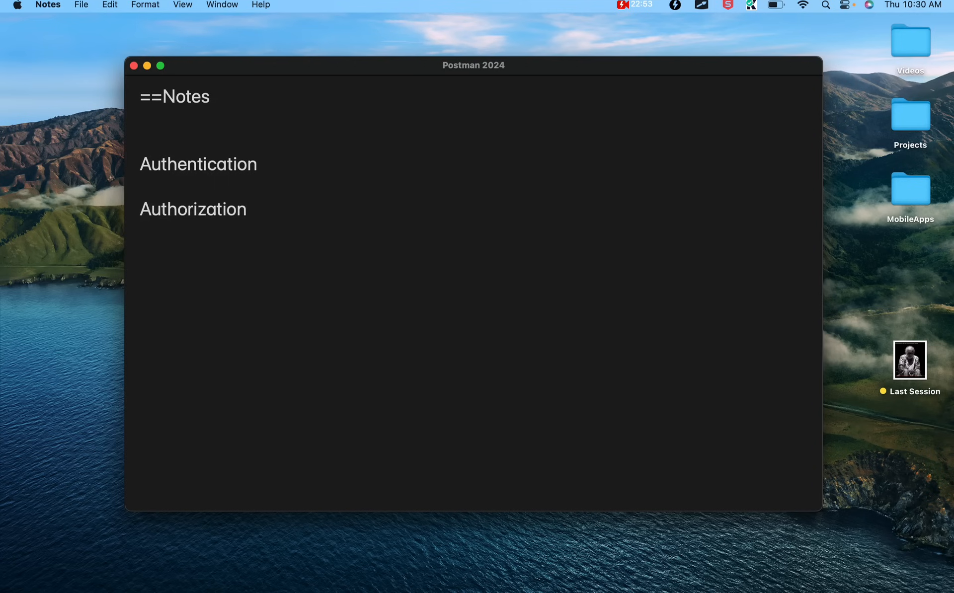
Append '= who you are' to Authentication and '= what you can do' to Authorization
{"action": "left_click", "coordinate": [276, 166]}
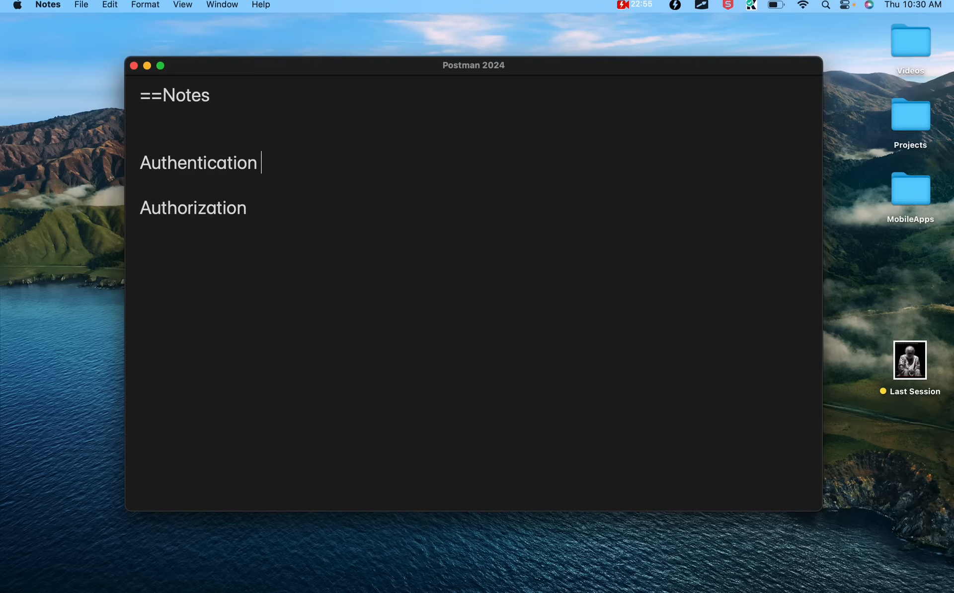
{"action": "type", "text": "= who you "}
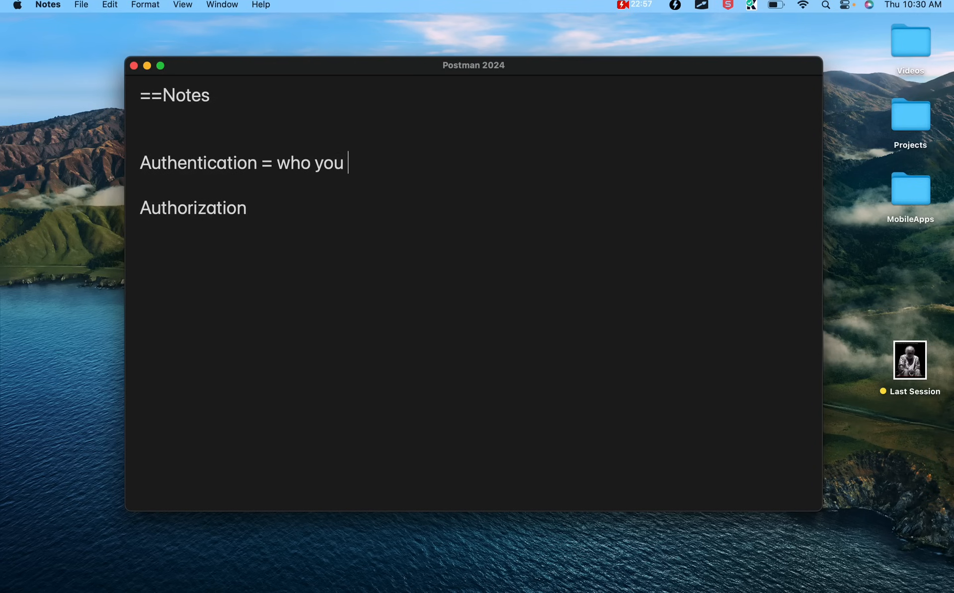
{"action": "type", "text": "are"}
{"action": "key", "text": "Down"}
{"action": "left_click", "coordinate": [279, 214]}
{"action": "key", "text": "BackSpace"}
{"action": "type", "text": "= what you can do"}
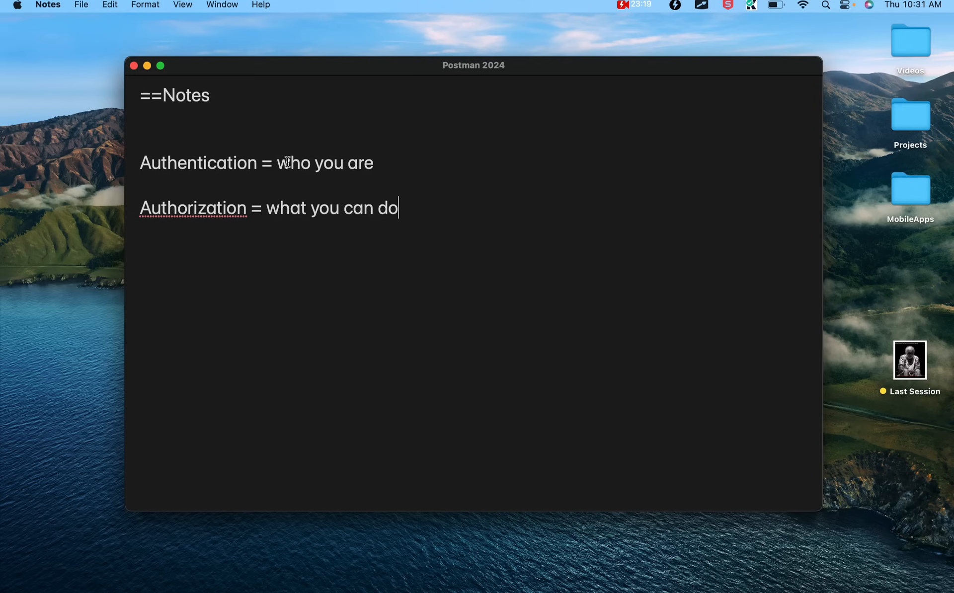
{"action": "left_click", "coordinate": [403, 160]}
{"action": "left_click_drag", "start_coordinate": [257, 162], "coordinate": [119, 162]}
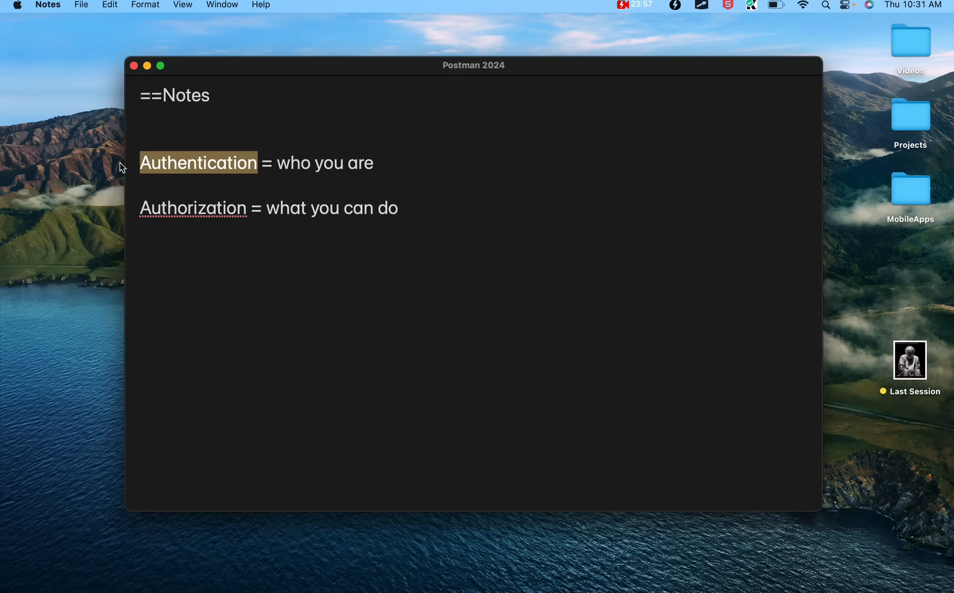
Highlight and then clear the Authentication and Authorization definitions in the note
{"action": "left_click", "coordinate": [247, 214]}
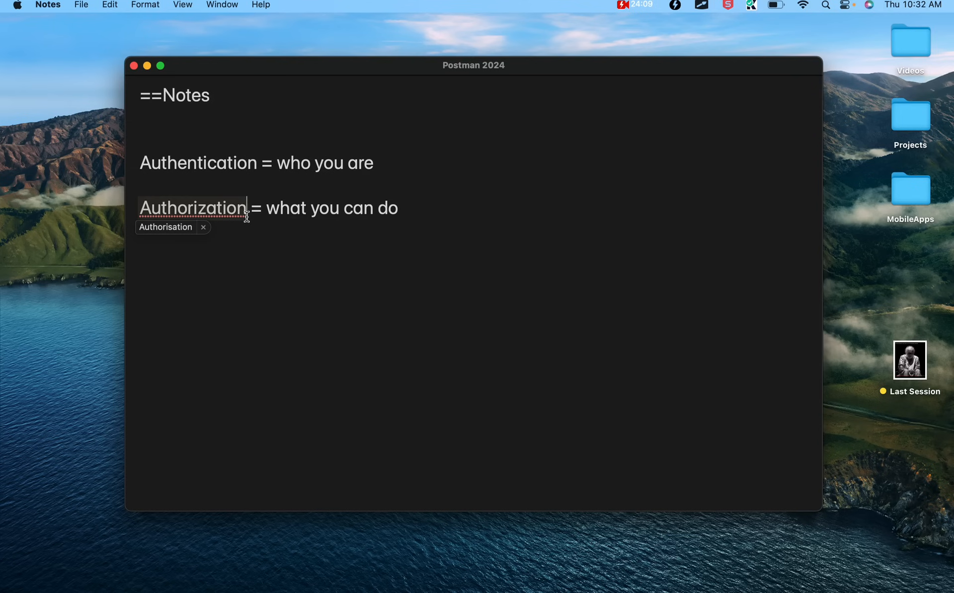
{"action": "left_click_drag", "start_coordinate": [421, 208], "coordinate": [132, 210]}
{"action": "left_click", "coordinate": [234, 211]}
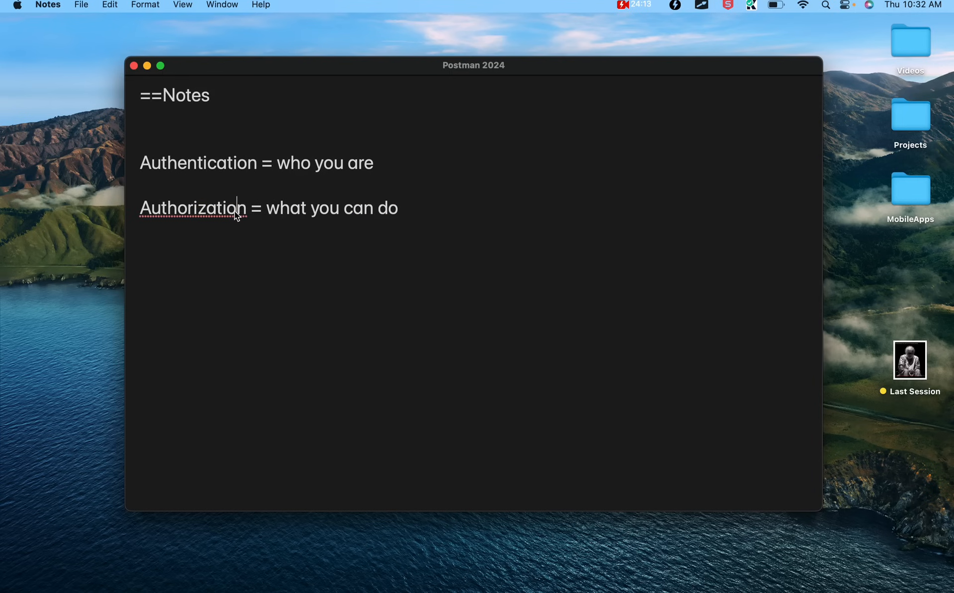
{"action": "double_click", "coordinate": [210, 165]}
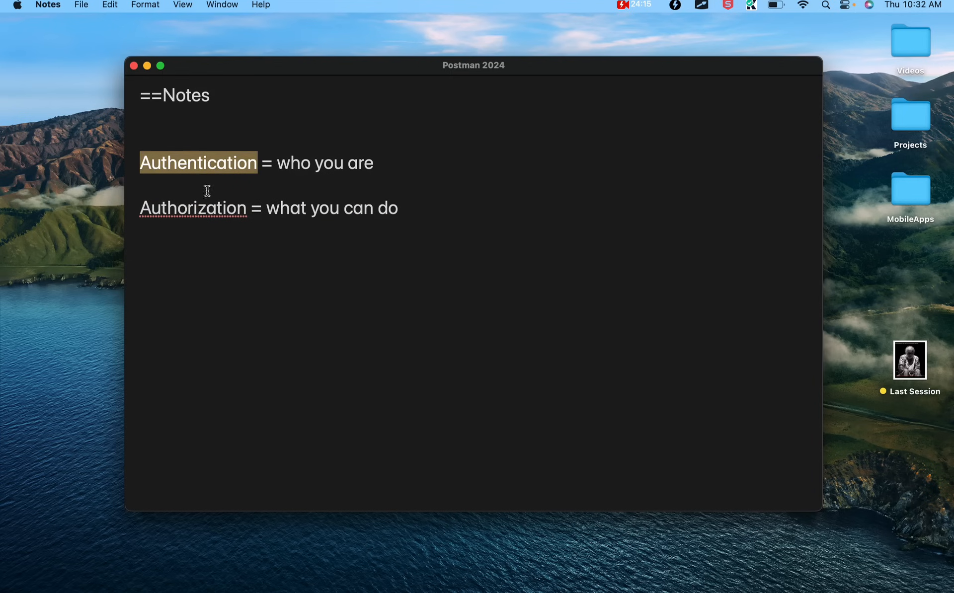
{"action": "double_click", "coordinate": [199, 217]}
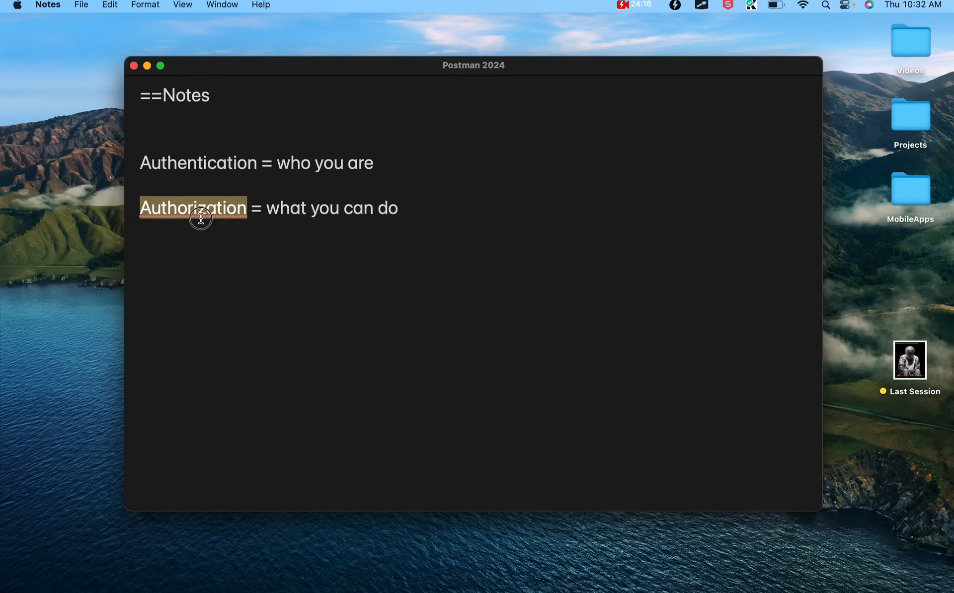
{"action": "left_click", "coordinate": [490, 358]}
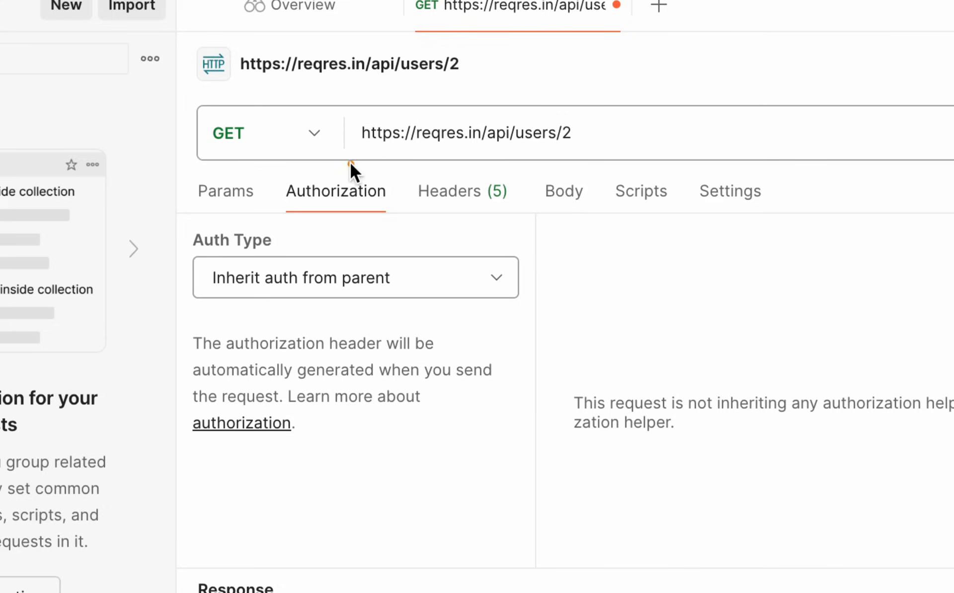
Leave the annotation tool and show the request's Headers tab with 5 hidden headers
{"action": "mouse_move", "coordinate": [356, 122]}
{"action": "left_mouse_down"}
{"action": "mouse_move", "coordinate": [571, 132]}
{"action": "mouse_move", "coordinate": [579, 147]}
{"action": "left_mouse_up"}
{"action": "left_click_drag", "start_coordinate": [565, 144], "coordinate": [358, 117]}
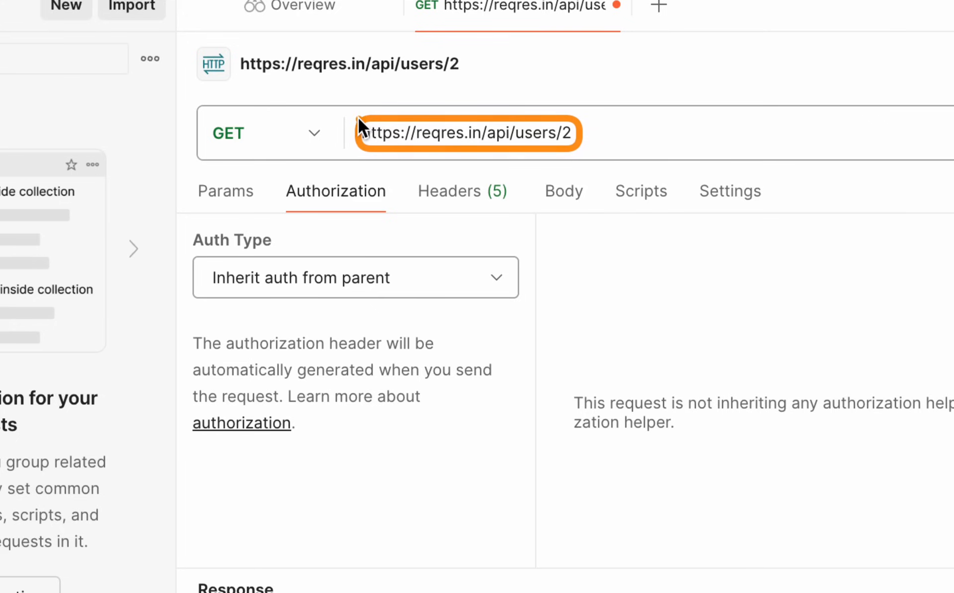
{"action": "left_click_drag", "start_coordinate": [274, 174], "coordinate": [395, 222]}
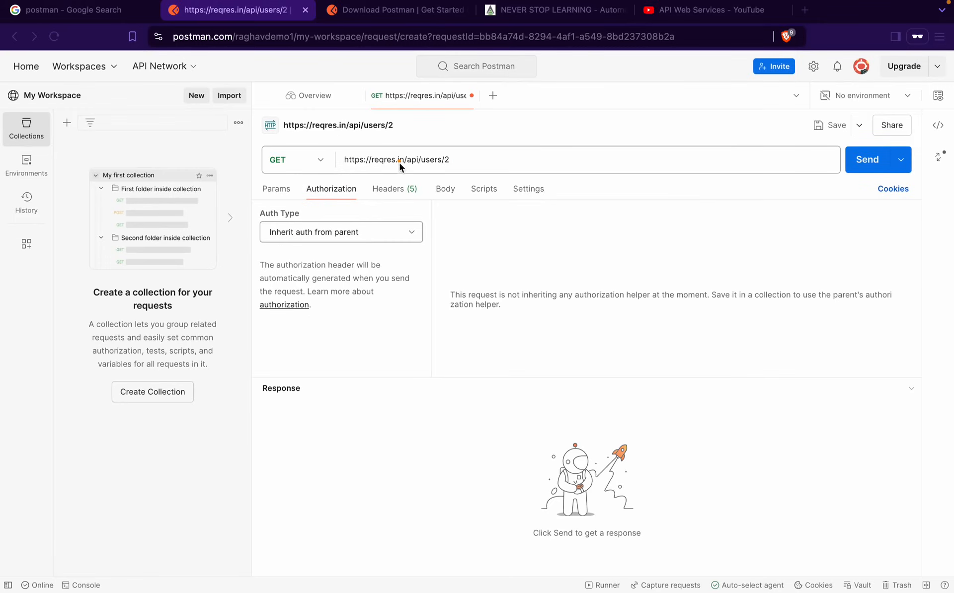
{"action": "key", "text": "Escape"}
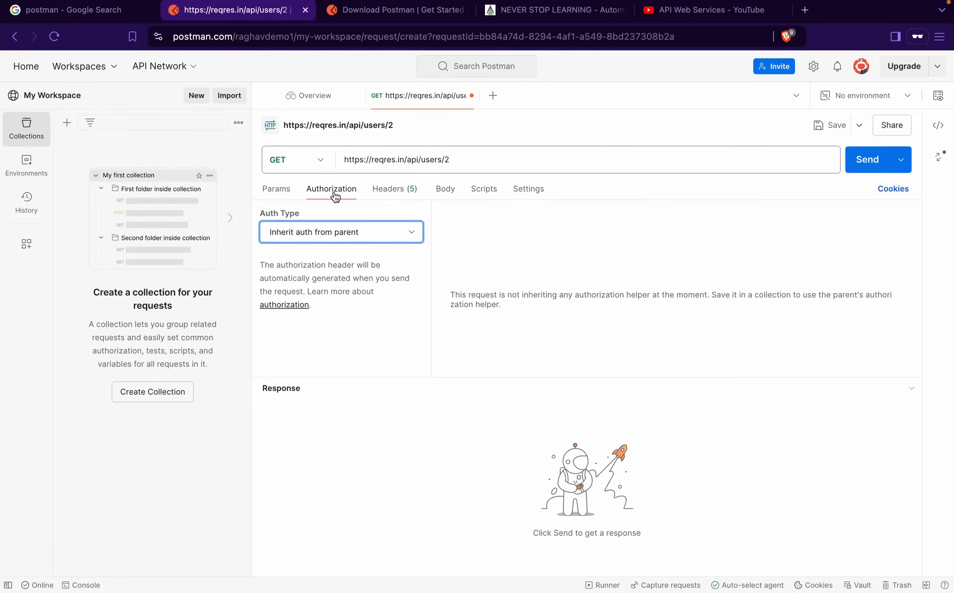
{"action": "left_click", "coordinate": [392, 197]}
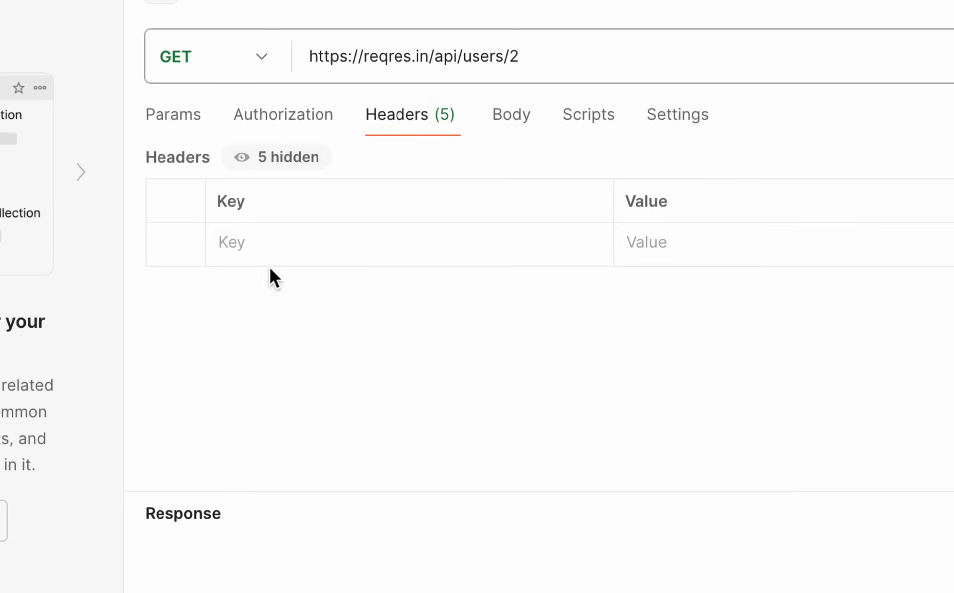
{"action": "left_click", "coordinate": [265, 249]}
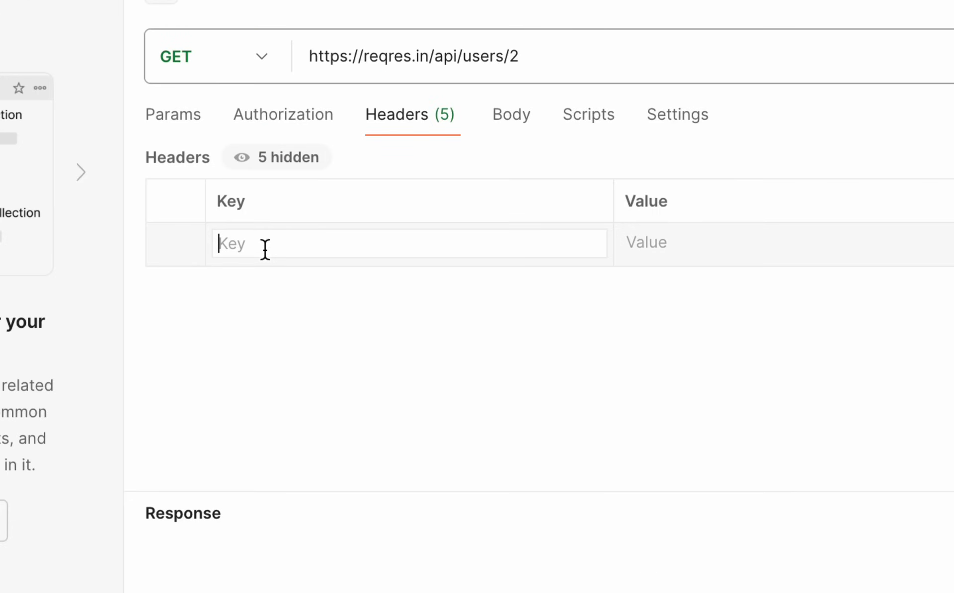
{"action": "type", "text": "Conte"}
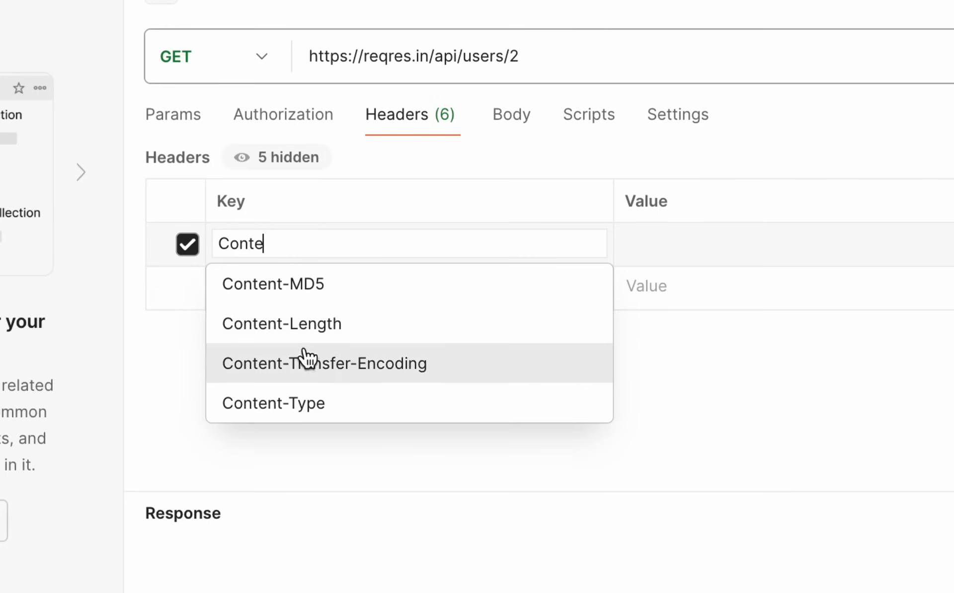
{"action": "left_click", "coordinate": [306, 401]}
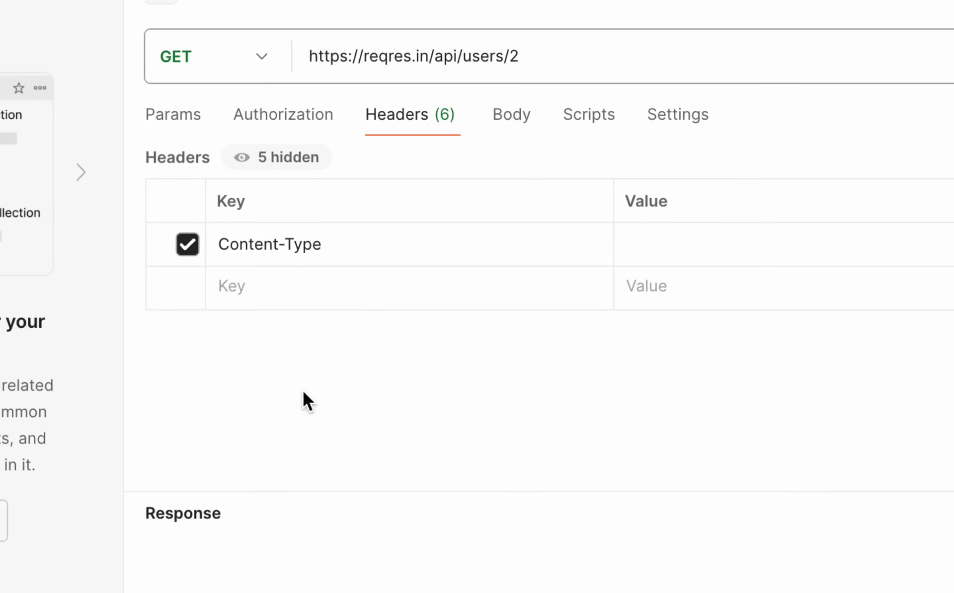
{"action": "left_click", "coordinate": [674, 244]}
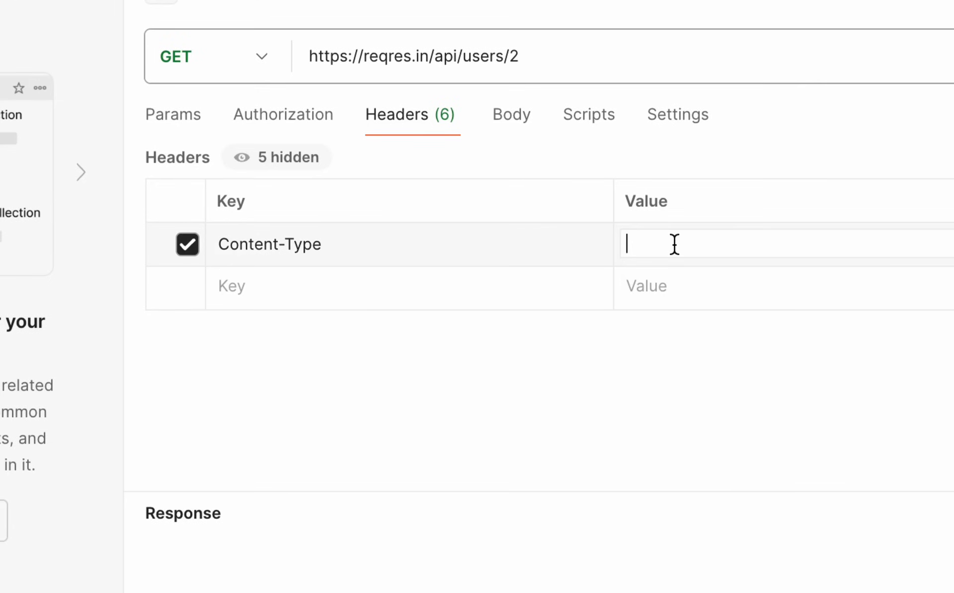
{"action": "type", "text": "app"}
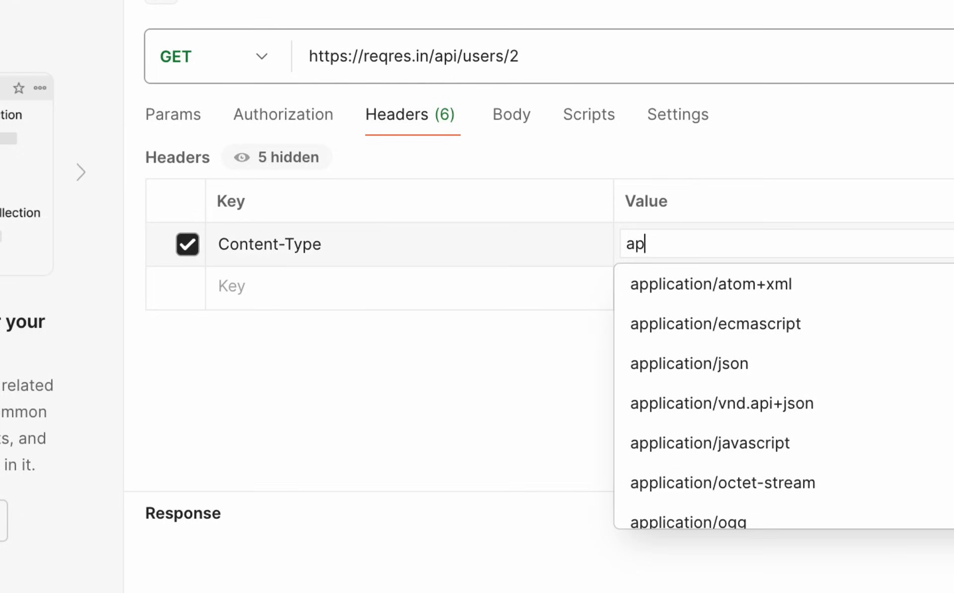
{"action": "left_click", "coordinate": [727, 364]}
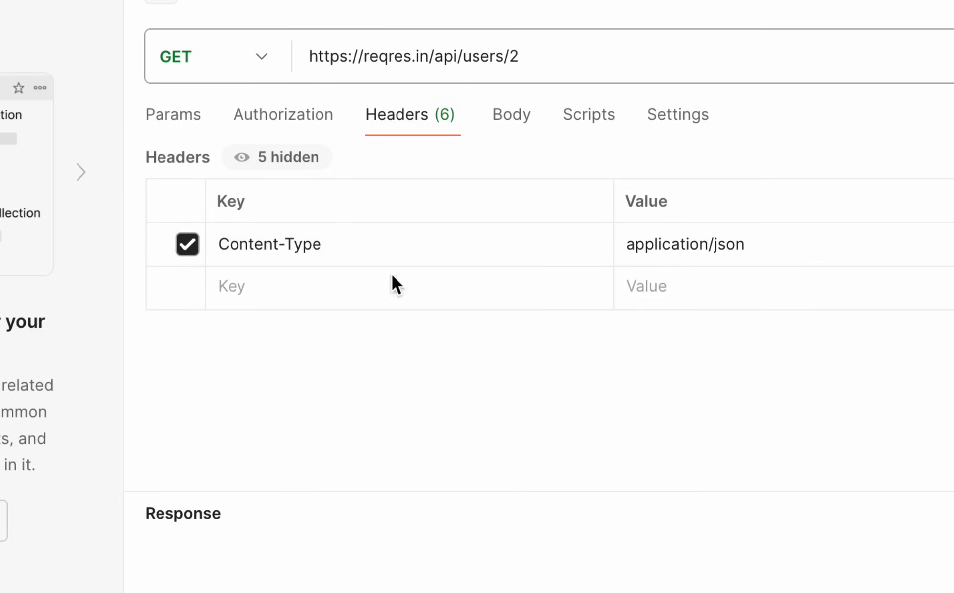
{"action": "left_click", "coordinate": [338, 298]}
{"action": "type", "text": "Acc"}
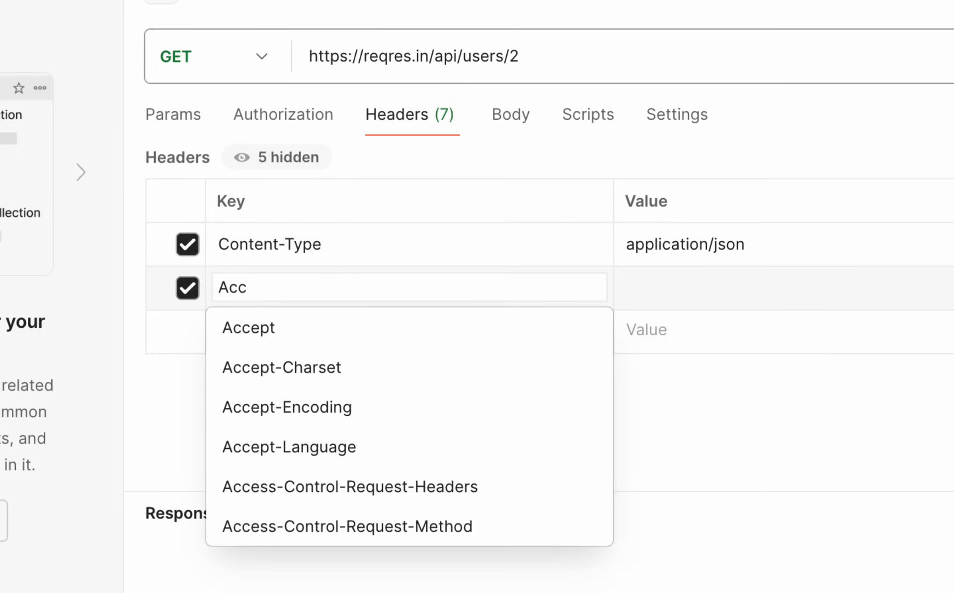
{"action": "left_click", "coordinate": [292, 327]}
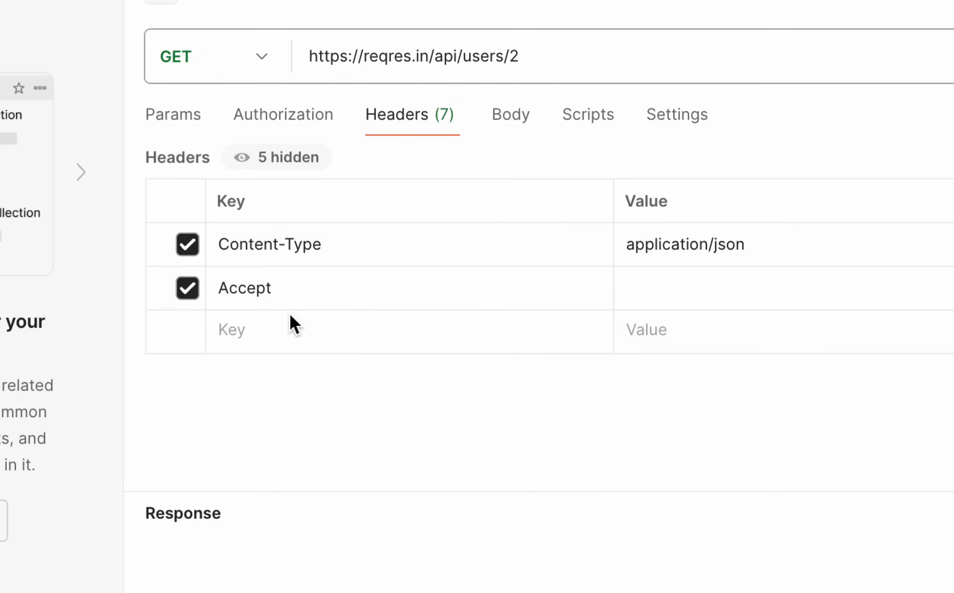
{"action": "left_click", "coordinate": [662, 295]}
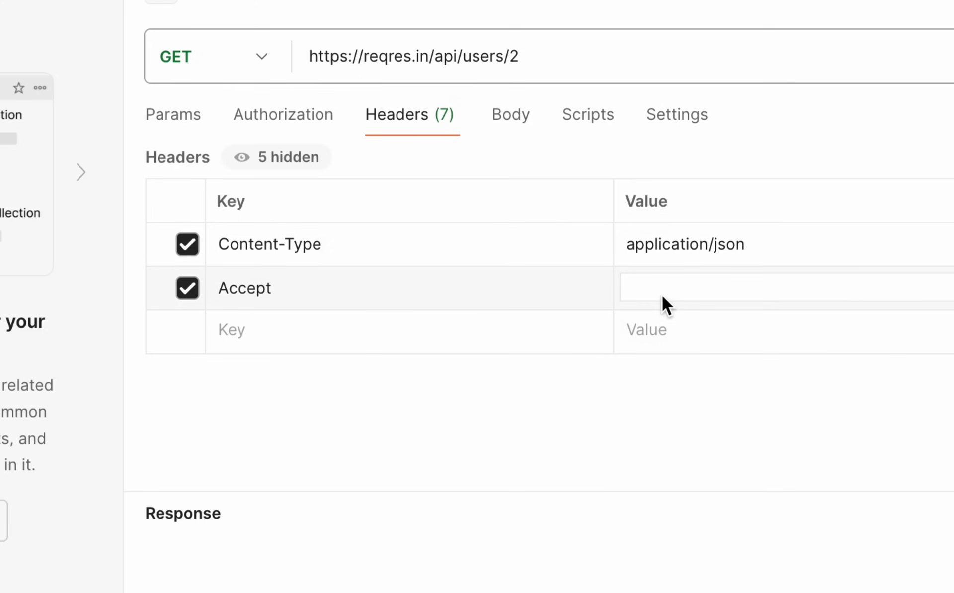
{"action": "type", "text": "json"}
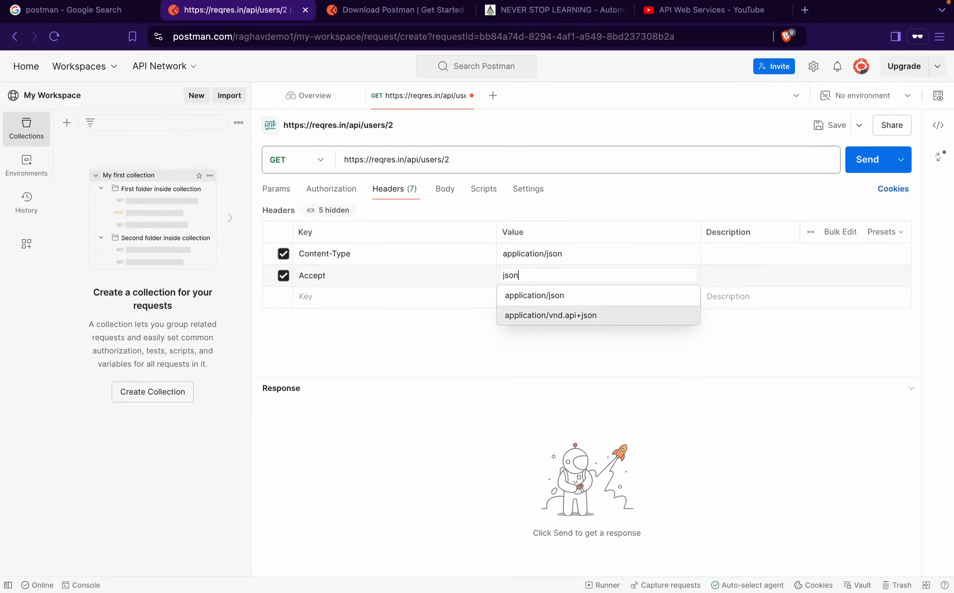
{"action": "left_click", "coordinate": [775, 275]}
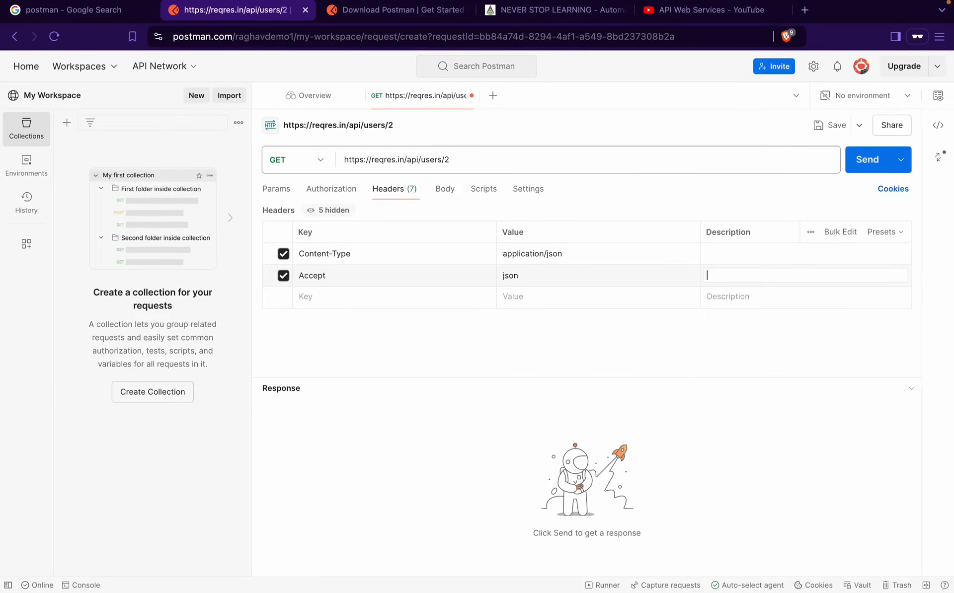
{"action": "left_click", "coordinate": [283, 275]}
{"action": "left_click", "coordinate": [283, 254]}
{"action": "left_click", "coordinate": [902, 254]}
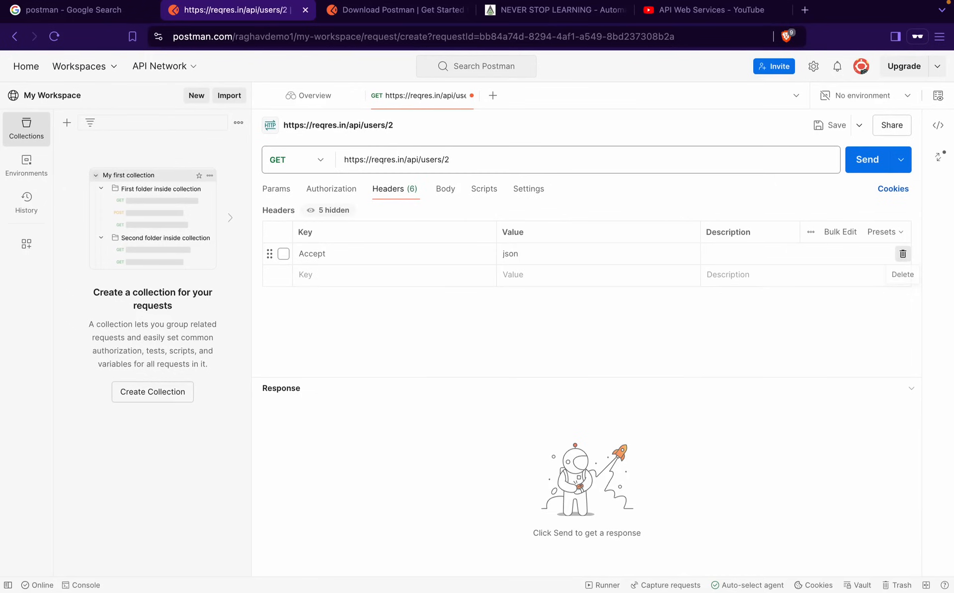
{"action": "left_click", "coordinate": [902, 253]}
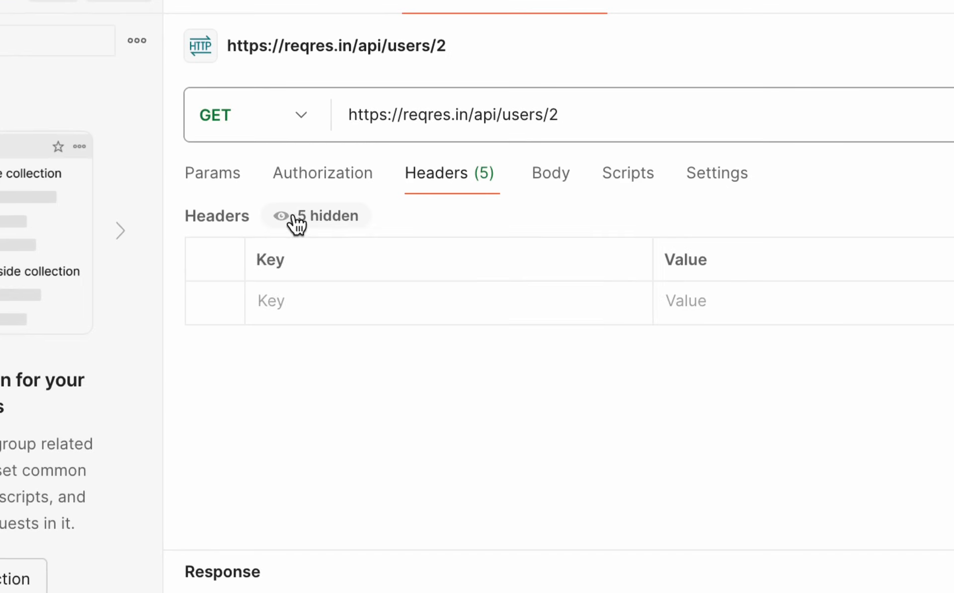
Reveal and re-hide the five auto-generated headers, then show the Body tab set to none
{"action": "left_click", "coordinate": [318, 211]}
{"action": "scroll", "coordinate": [381, 428], "scroll_direction": "down", "scroll_amount": 1}
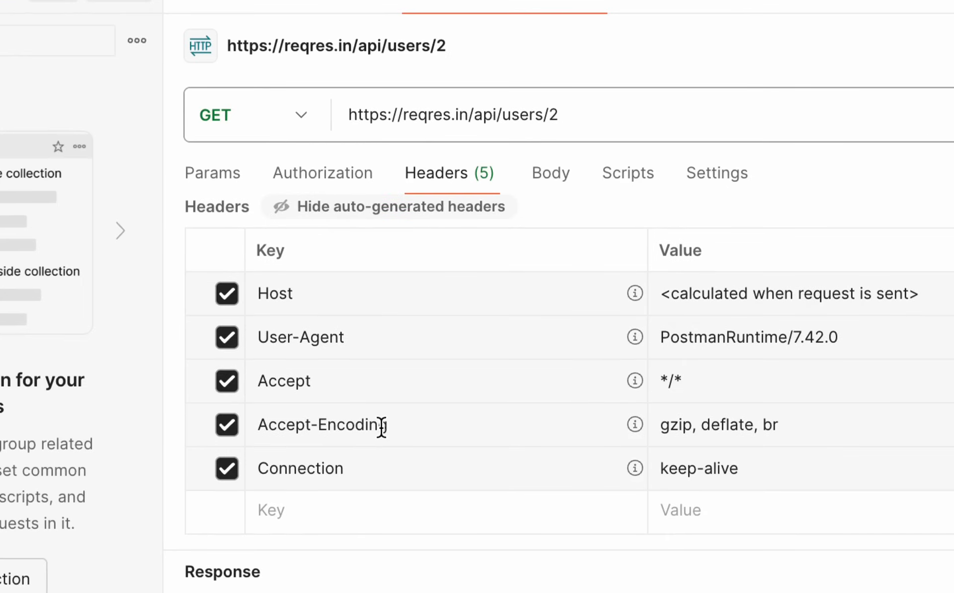
{"action": "scroll", "coordinate": [381, 428], "scroll_direction": "up", "scroll_amount": 1}
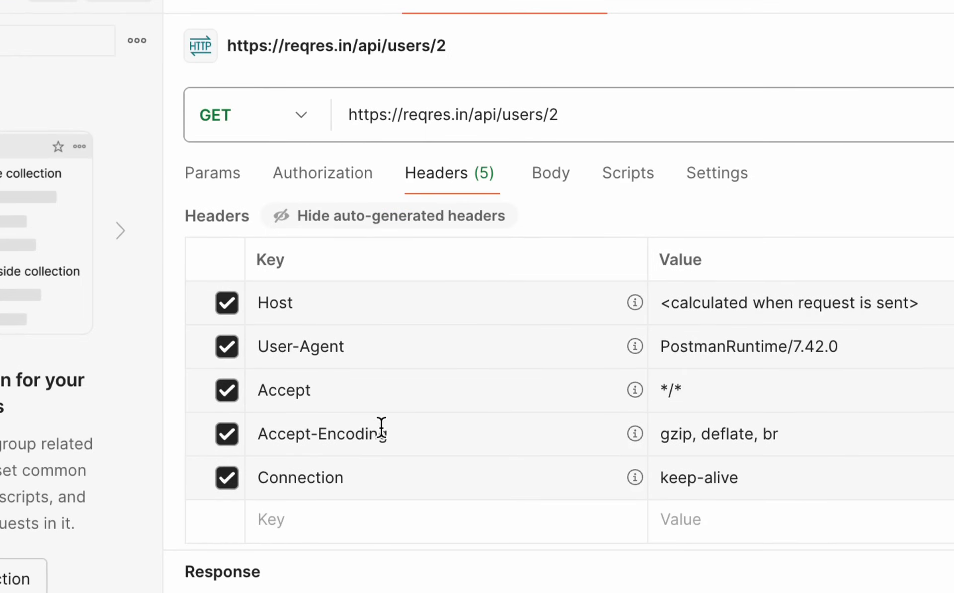
{"action": "left_click", "coordinate": [338, 225]}
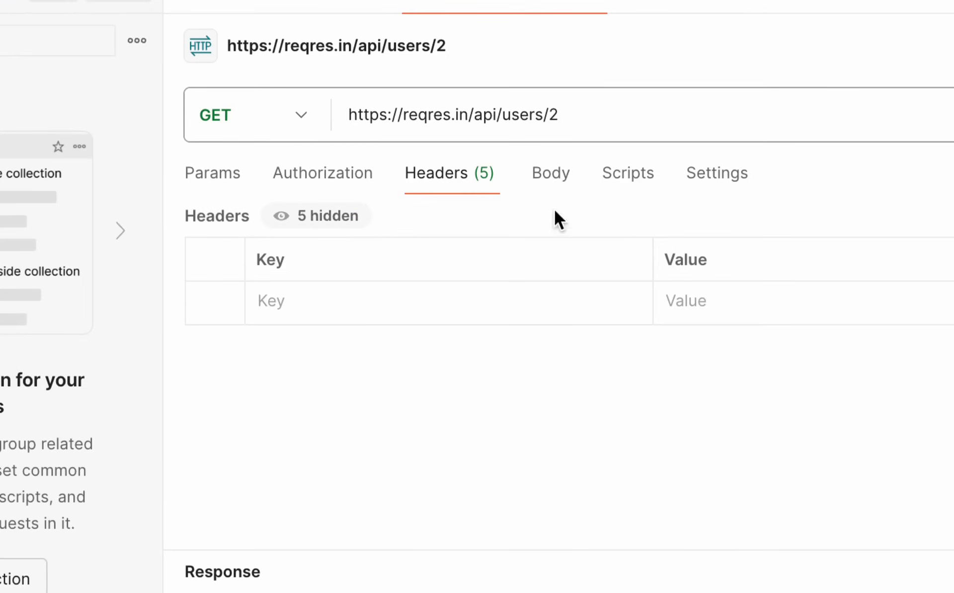
{"action": "left_click", "coordinate": [551, 183]}
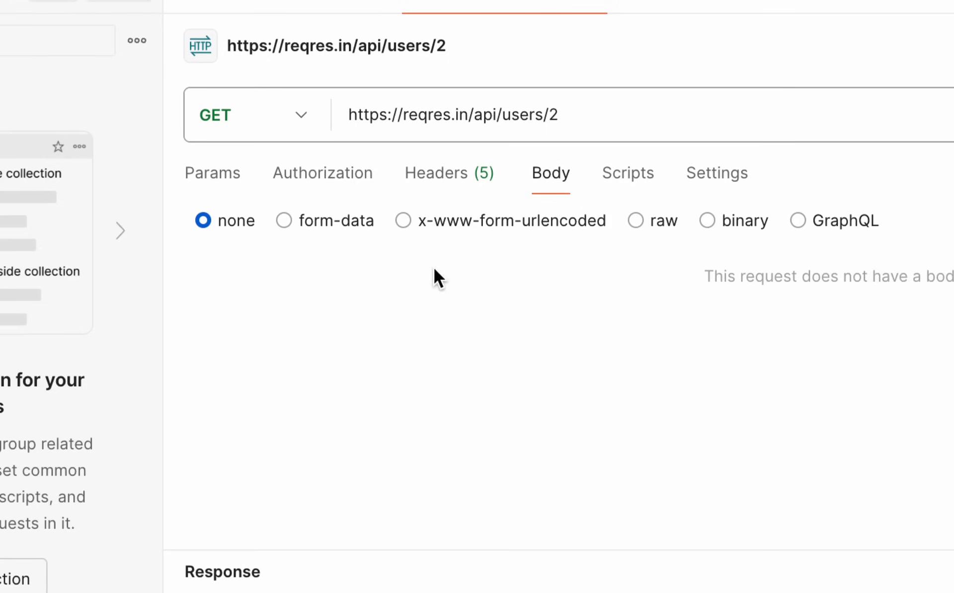
Look over the pre-request and post-response script editors, then show the request's Settings tab
{"action": "left_click", "coordinate": [628, 184]}
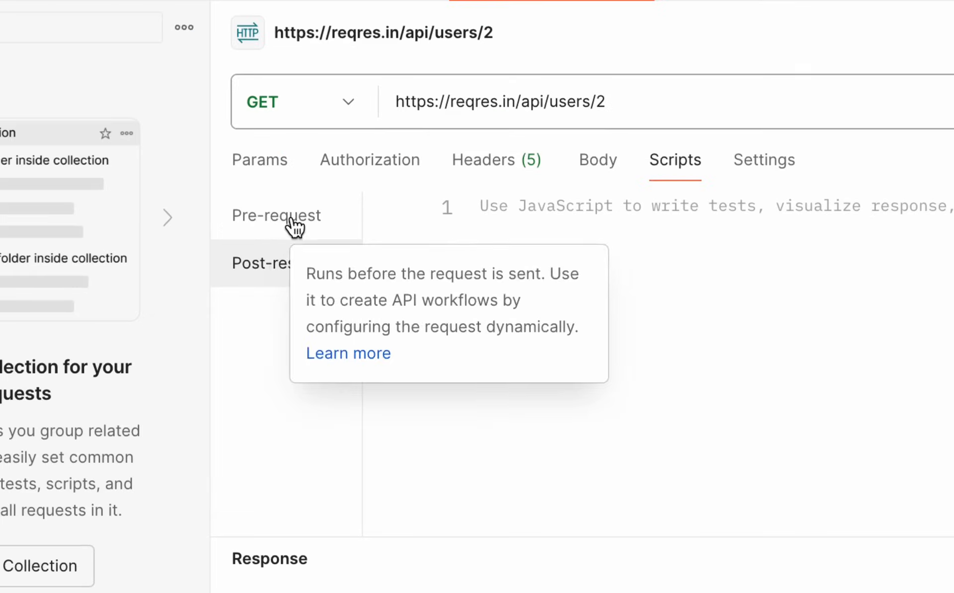
{"action": "left_click", "coordinate": [279, 225]}
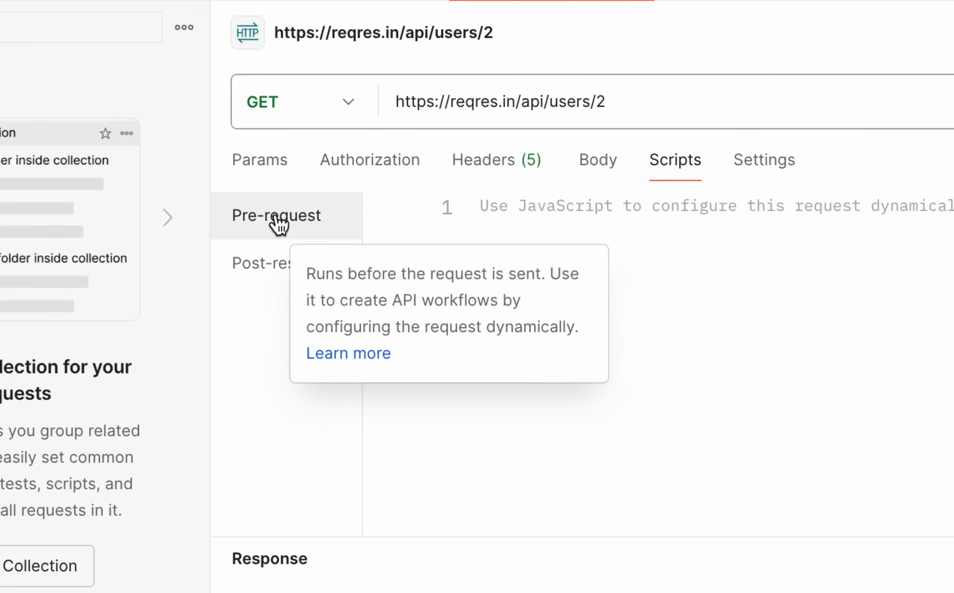
{"action": "left_click", "coordinate": [269, 273]}
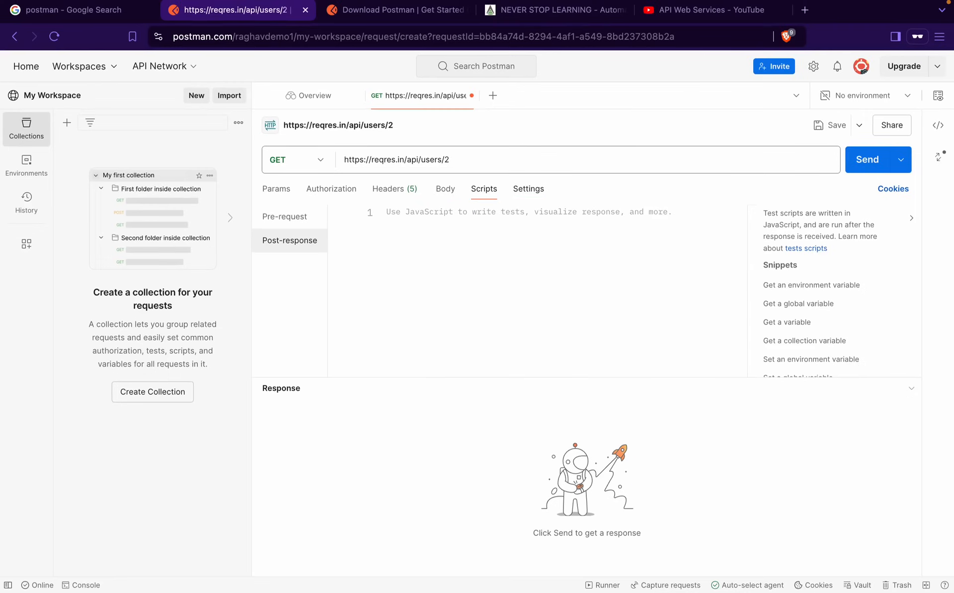
{"action": "left_click", "coordinate": [528, 190]}
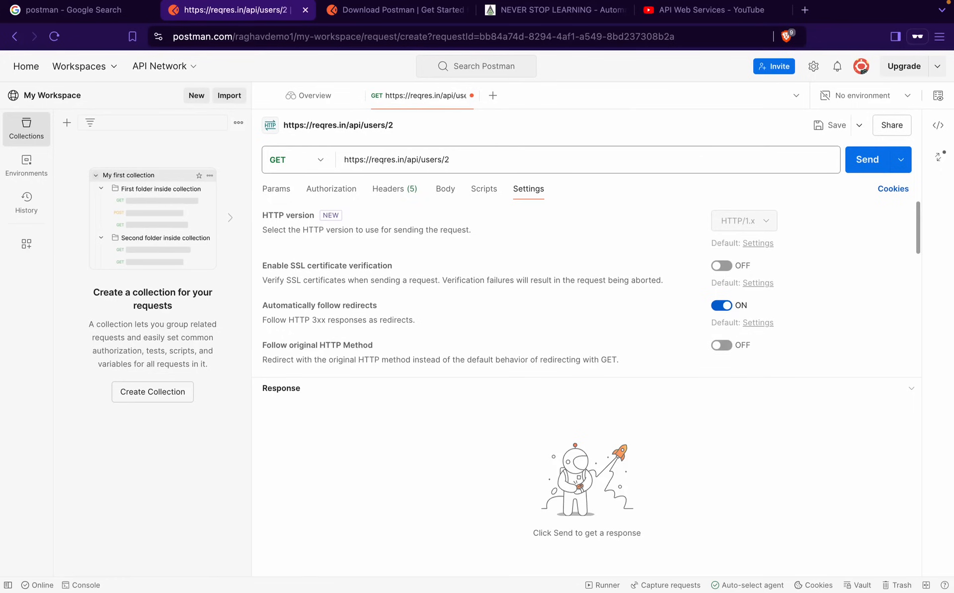
Scroll through the request settings, then open the Cookies manager from its Cookies link
{"action": "scroll", "coordinate": [401, 329], "scroll_direction": "down", "scroll_amount": 5}
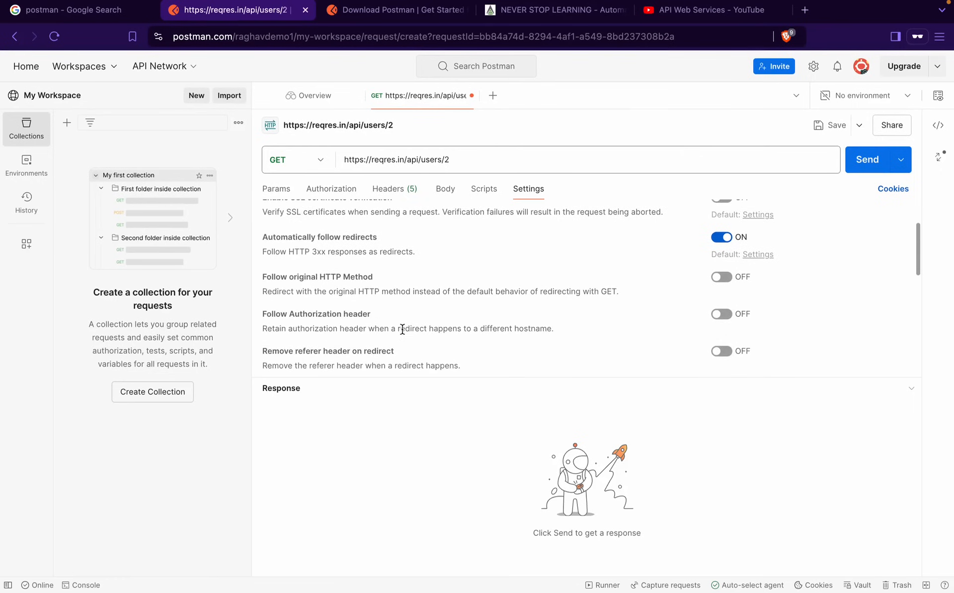
{"action": "scroll", "coordinate": [402, 329], "scroll_direction": "down", "scroll_amount": 4}
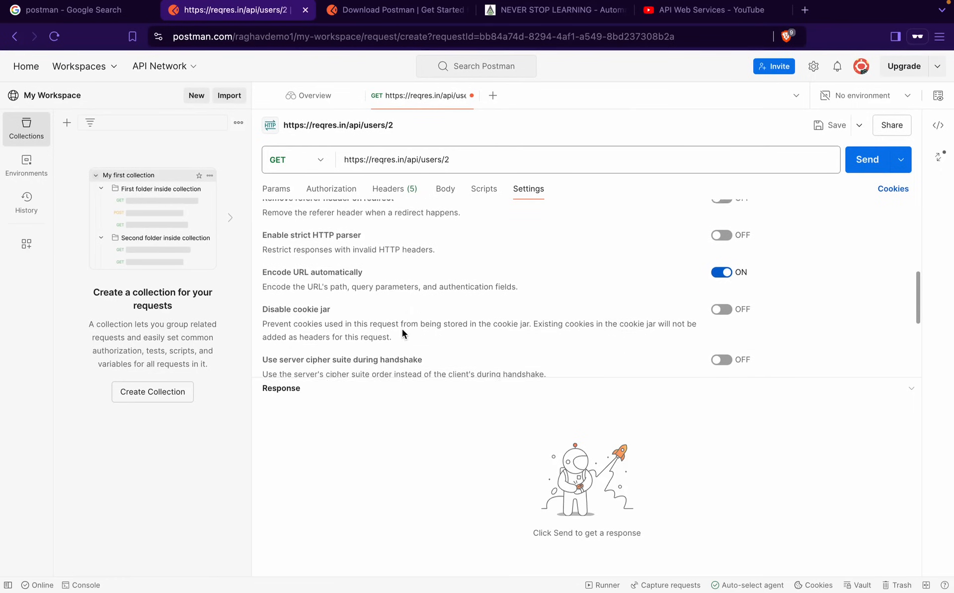
{"action": "scroll", "coordinate": [424, 301], "scroll_direction": "down", "scroll_amount": 3}
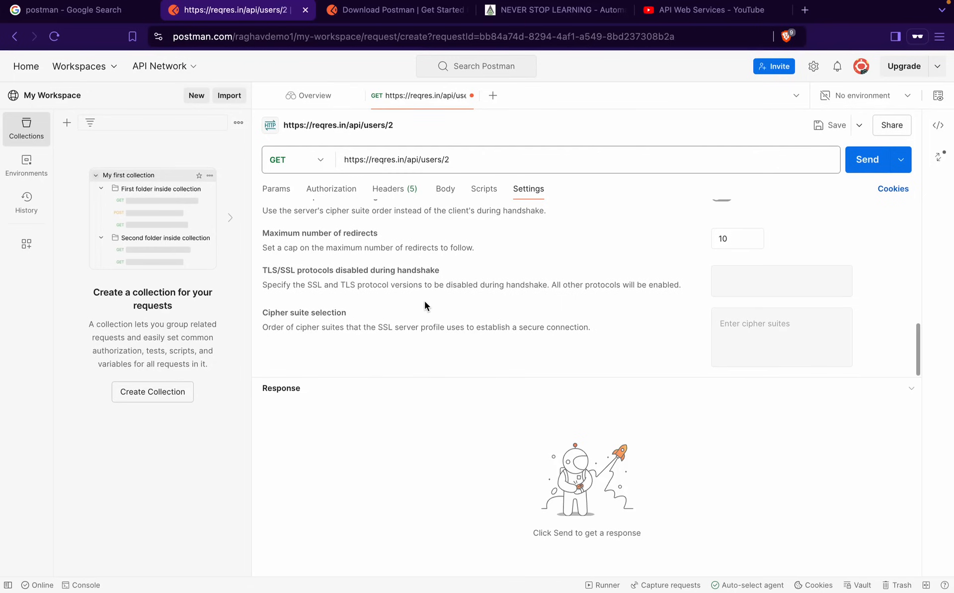
{"action": "scroll", "coordinate": [424, 301], "scroll_direction": "up", "scroll_amount": 10}
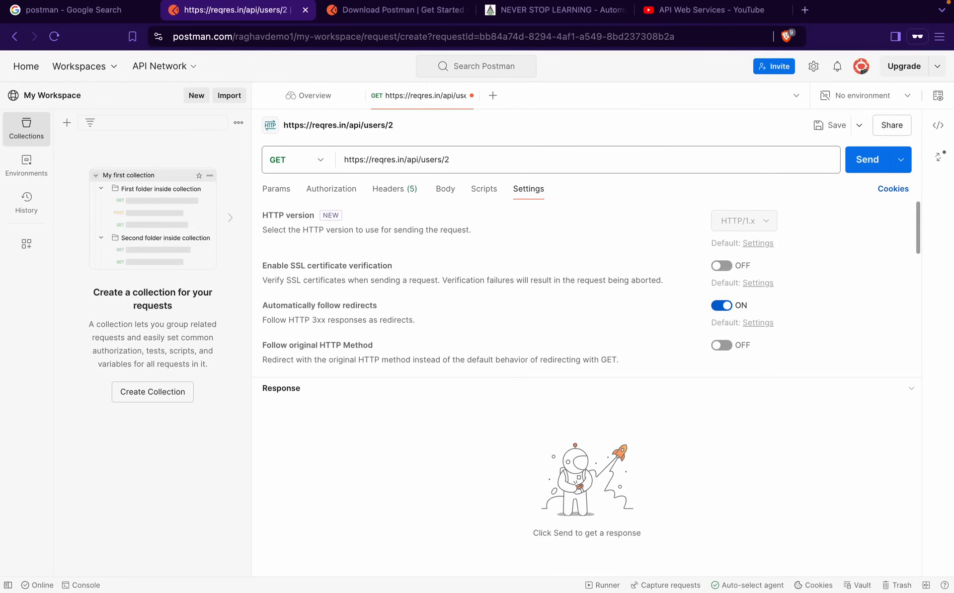
{"action": "right_click", "coordinate": [909, 185]}
{"action": "left_click", "coordinate": [896, 197]}
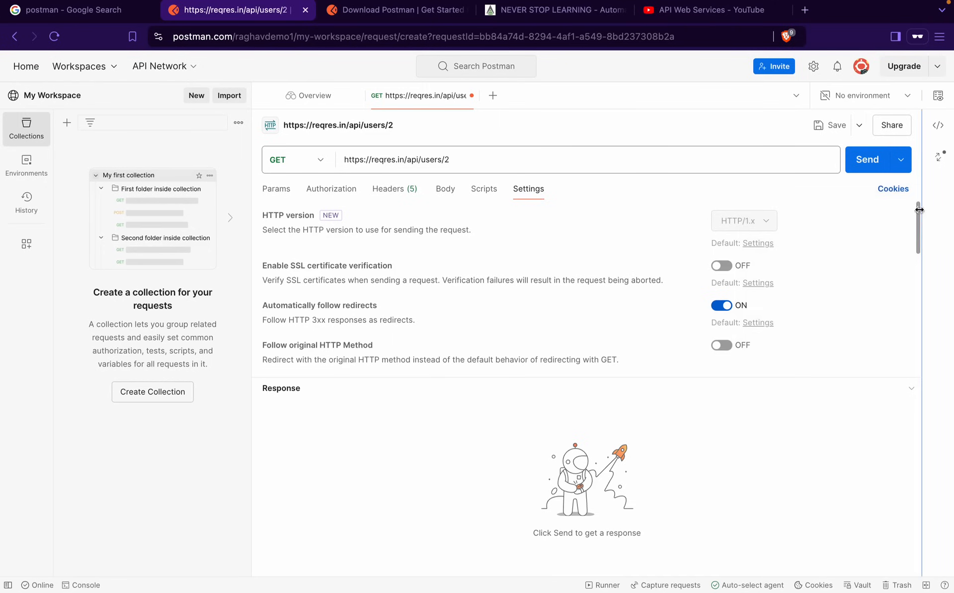
{"action": "left_click", "coordinate": [895, 198]}
View Sync Cookies, close the Cookies window, and show the empty query Params table
{"action": "left_click", "coordinate": [316, 139]}
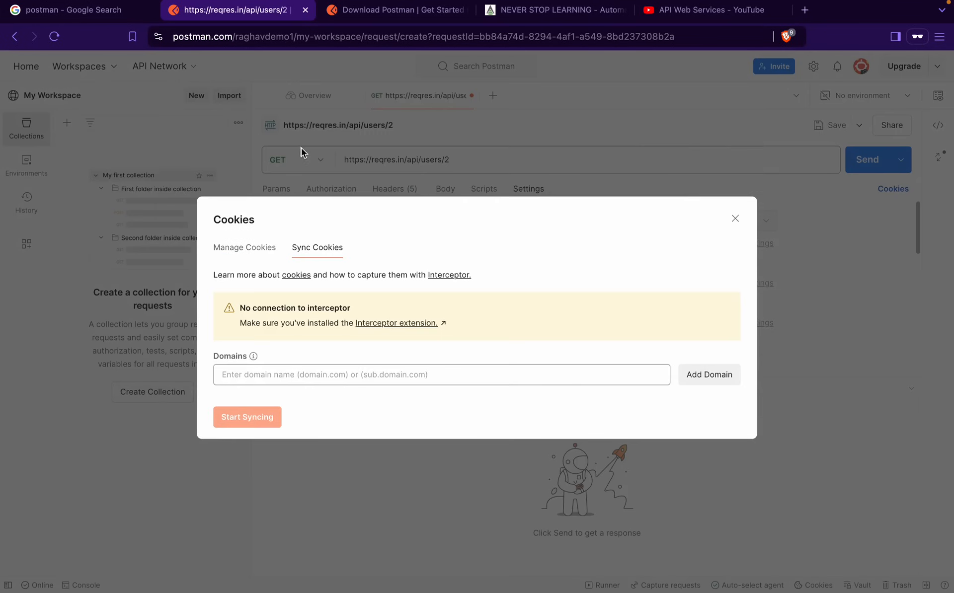
{"action": "left_click", "coordinate": [734, 219]}
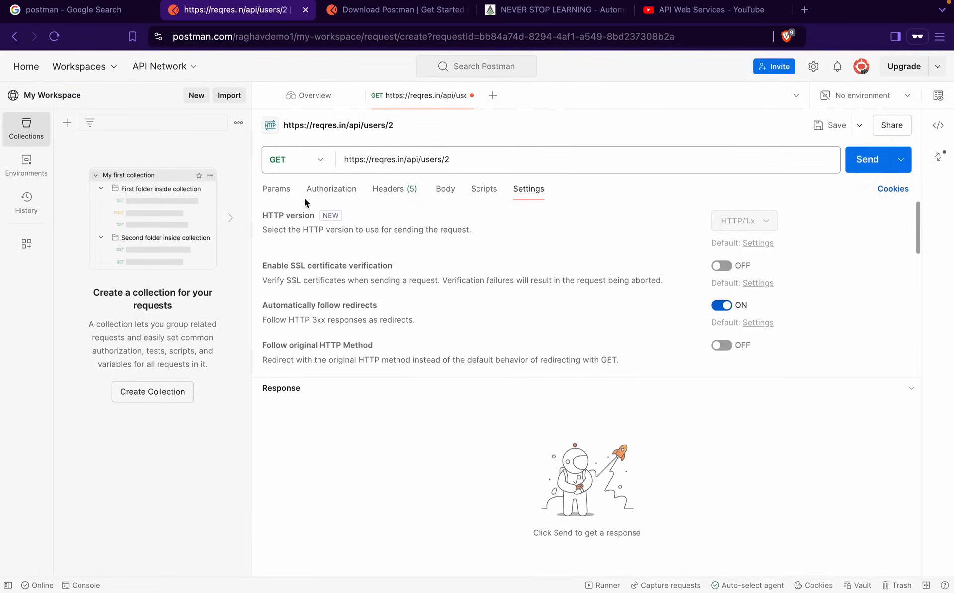
{"action": "left_click", "coordinate": [276, 191]}
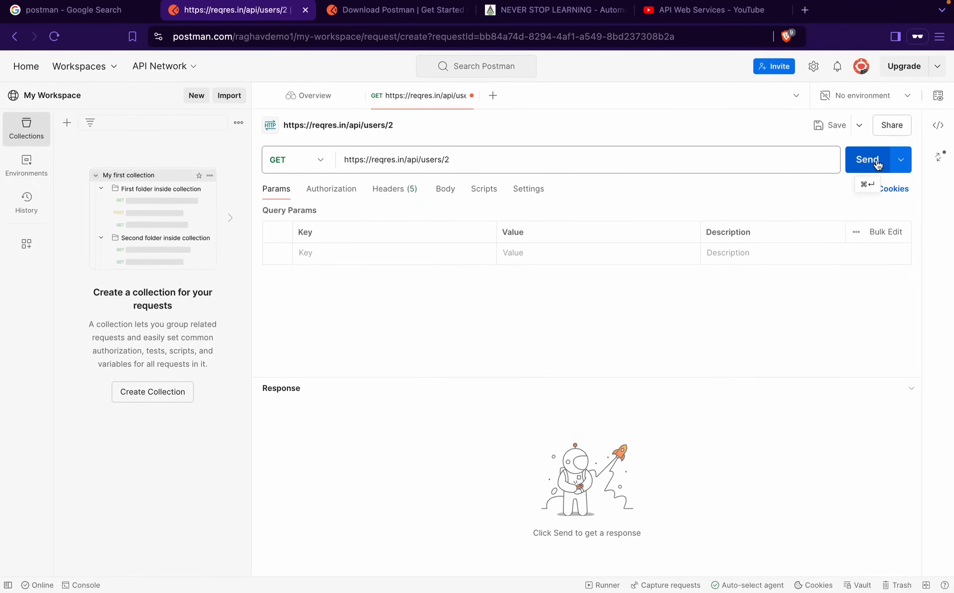
{"action": "left_click", "coordinate": [902, 160]}
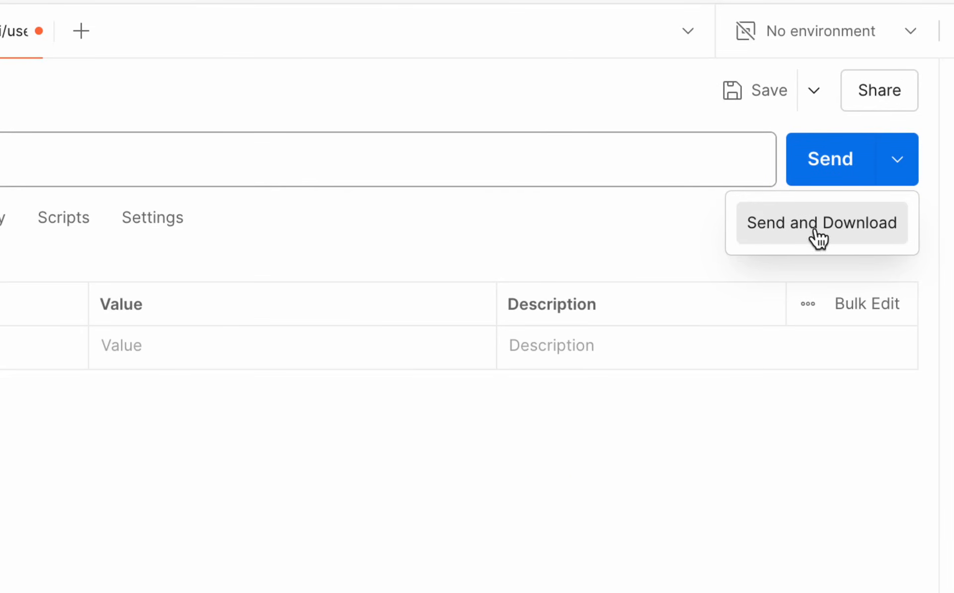
{"action": "left_click", "coordinate": [678, 230]}
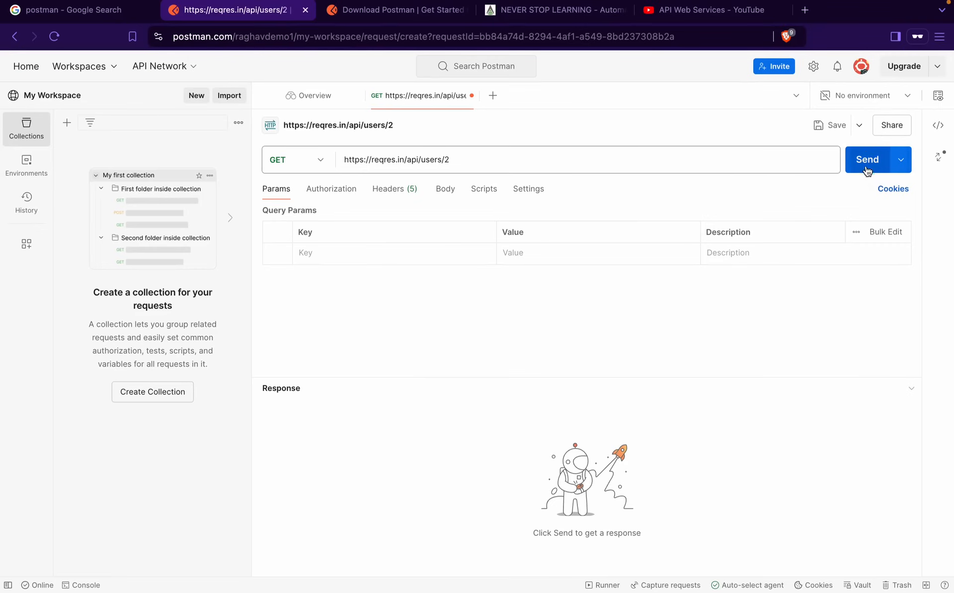
Send the GET request, getting 200 OK with user 2's JSON, in a taller response pane
{"action": "left_click", "coordinate": [816, 178]}
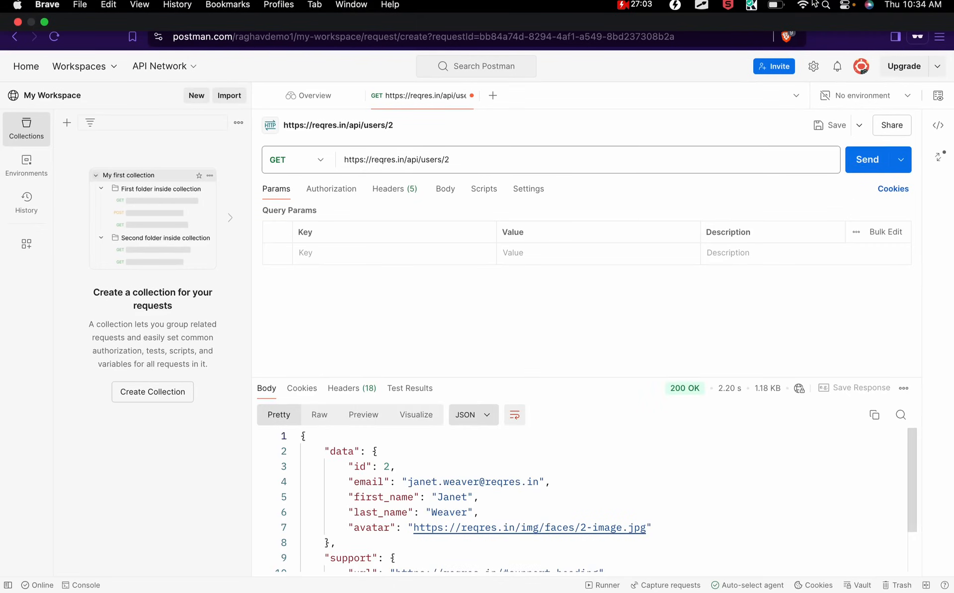
{"action": "left_click_drag", "start_coordinate": [481, 377], "coordinate": [486, 300]}
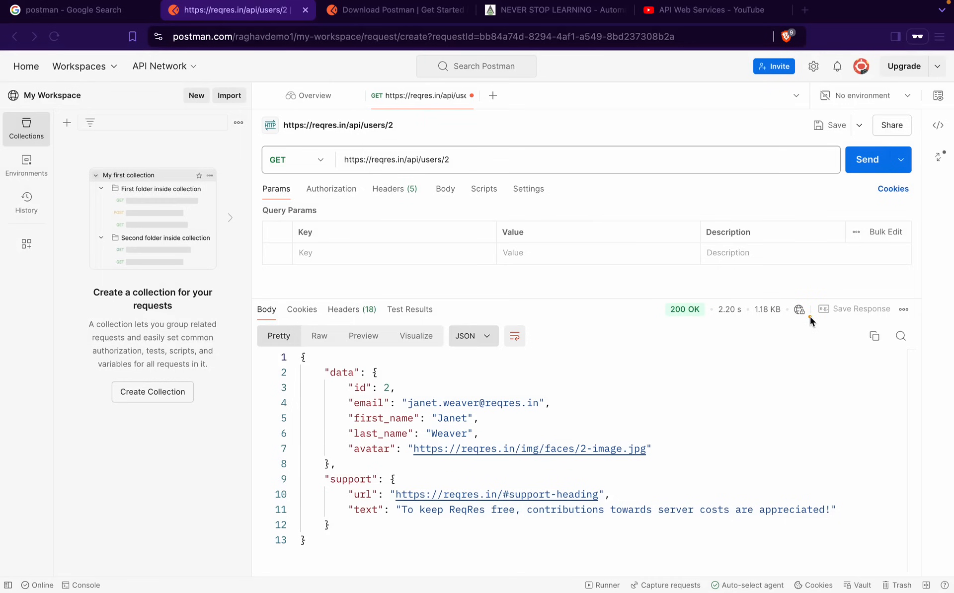
{"action": "mouse_move", "coordinate": [802, 312]}
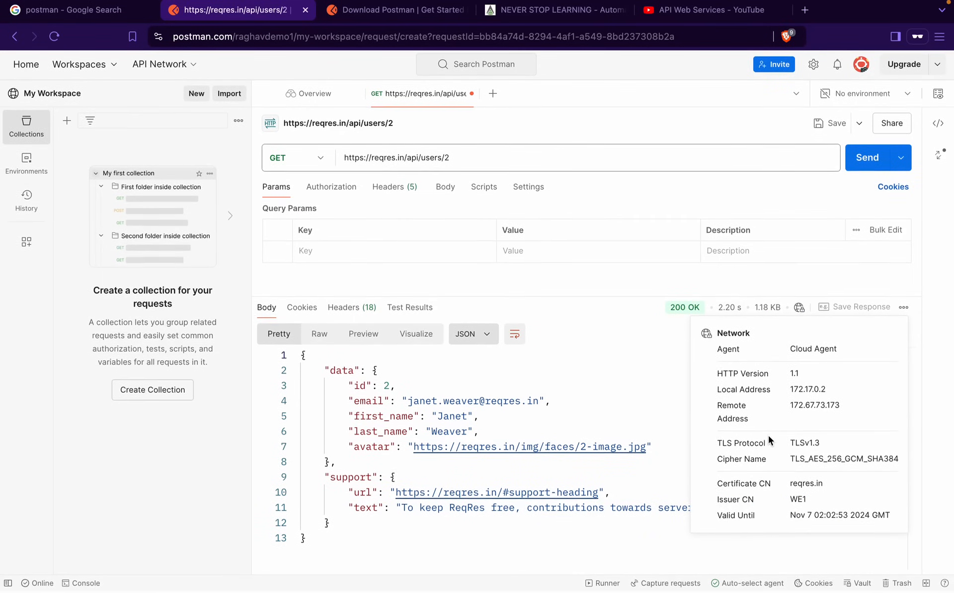
{"action": "left_click", "coordinate": [904, 310]}
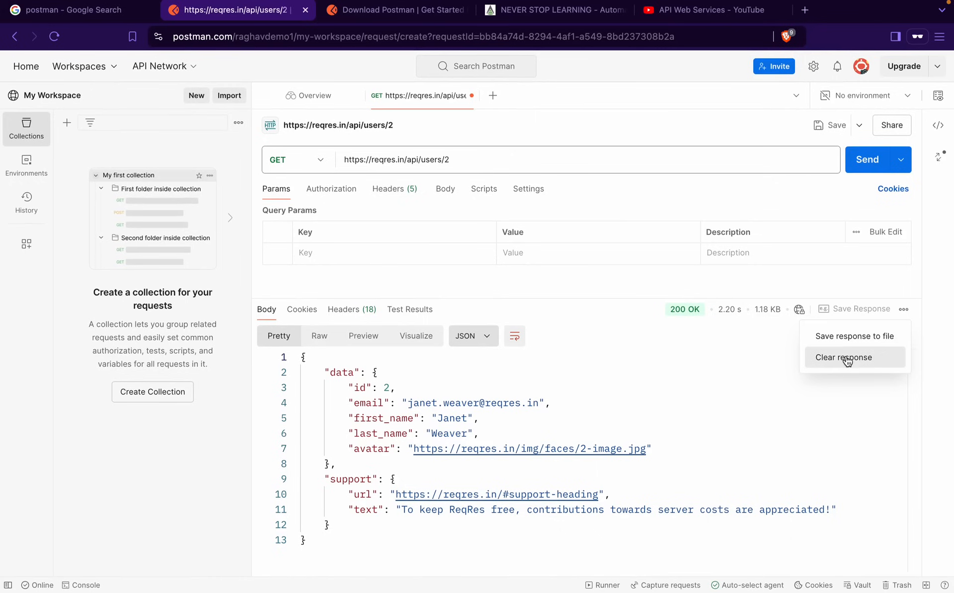
{"action": "left_click", "coordinate": [618, 341]}
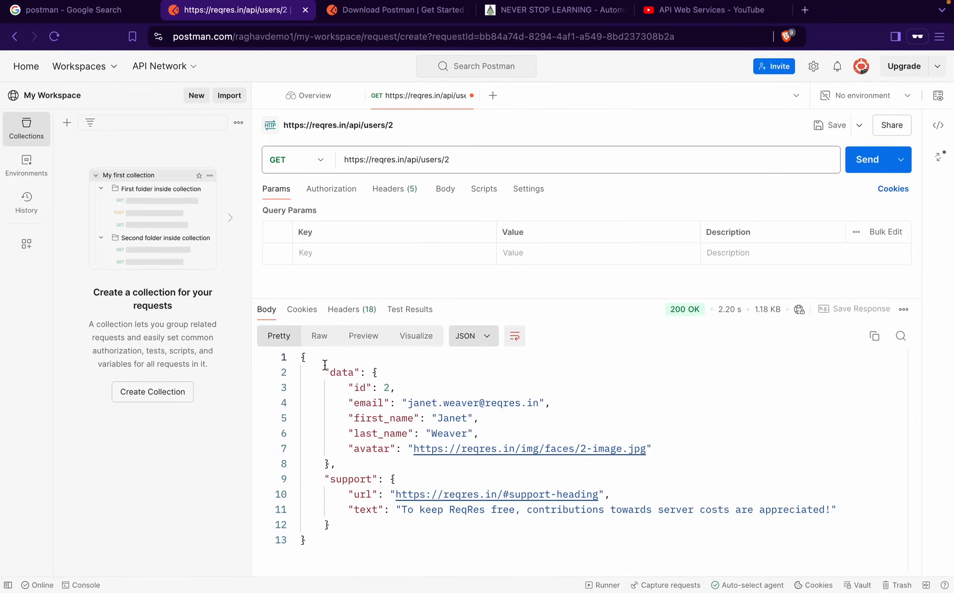
{"action": "left_click", "coordinate": [319, 336]}
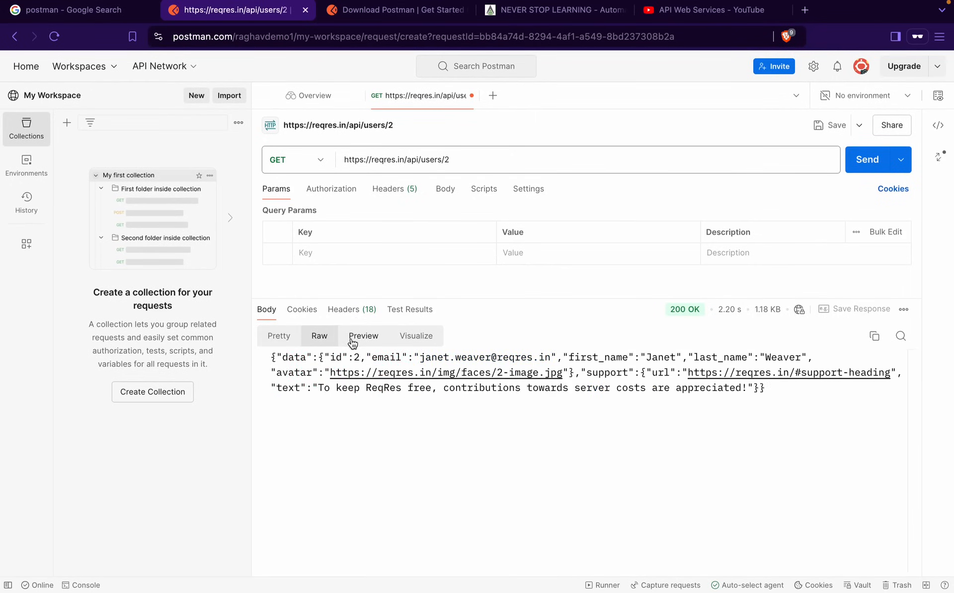
{"action": "left_click", "coordinate": [363, 336]}
{"action": "left_click", "coordinate": [416, 338]}
{"action": "left_click", "coordinate": [273, 341]}
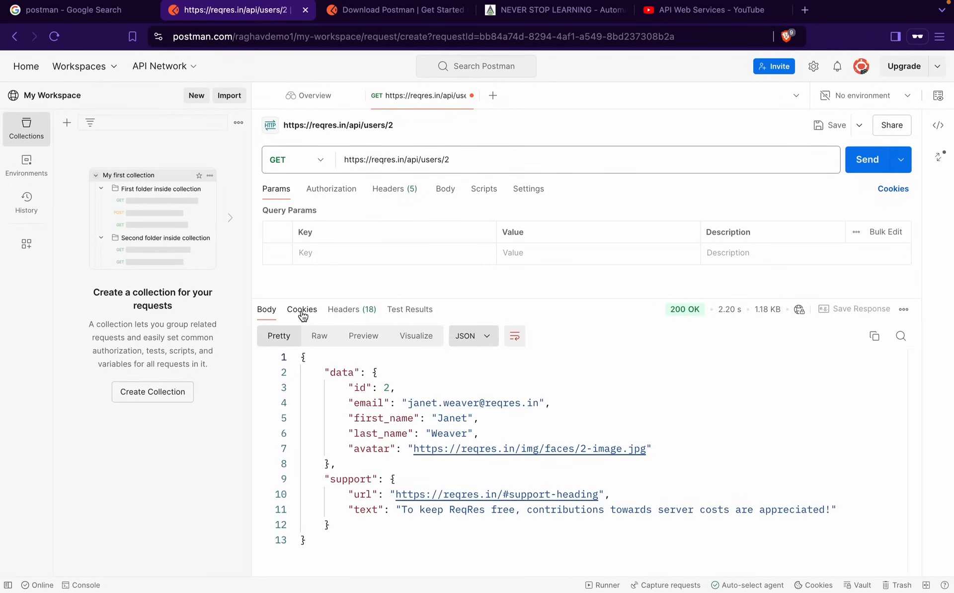
{"action": "left_click", "coordinate": [301, 310]}
{"action": "left_click", "coordinate": [343, 311]}
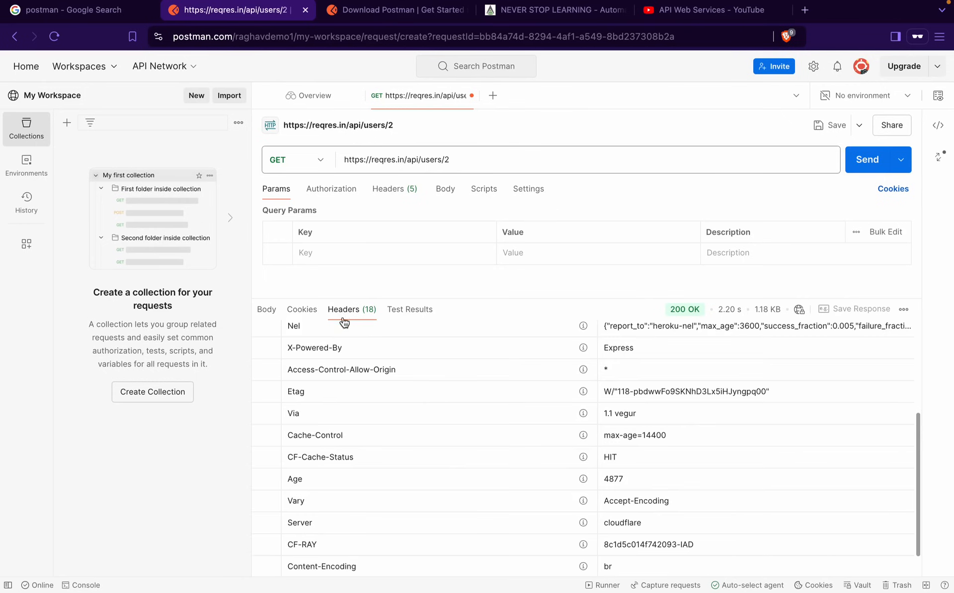
{"action": "scroll", "coordinate": [366, 411], "scroll_direction": "down", "scroll_amount": 1}
{"action": "scroll", "coordinate": [365, 413], "scroll_direction": "up", "scroll_amount": 5}
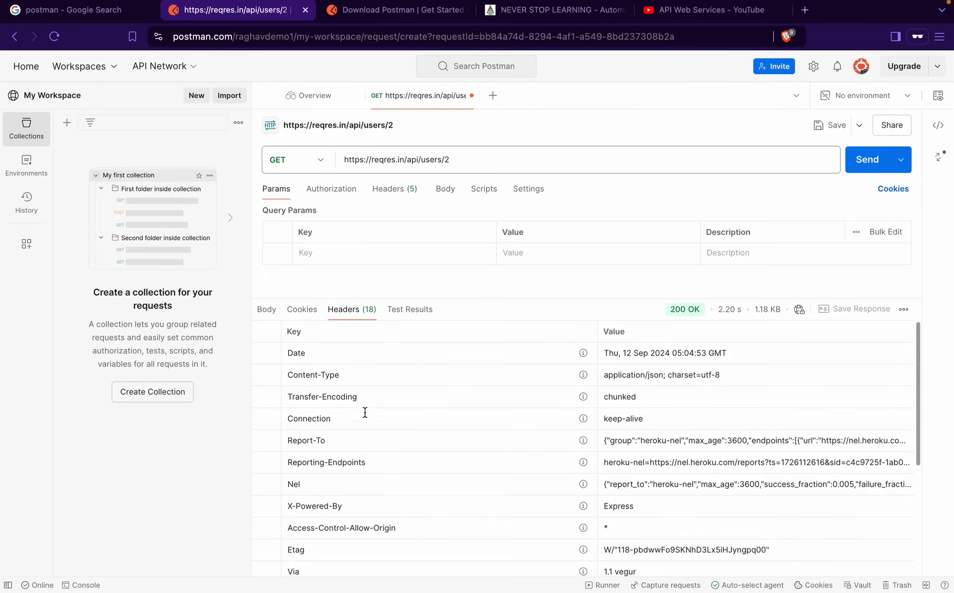
{"action": "left_click", "coordinate": [408, 312]}
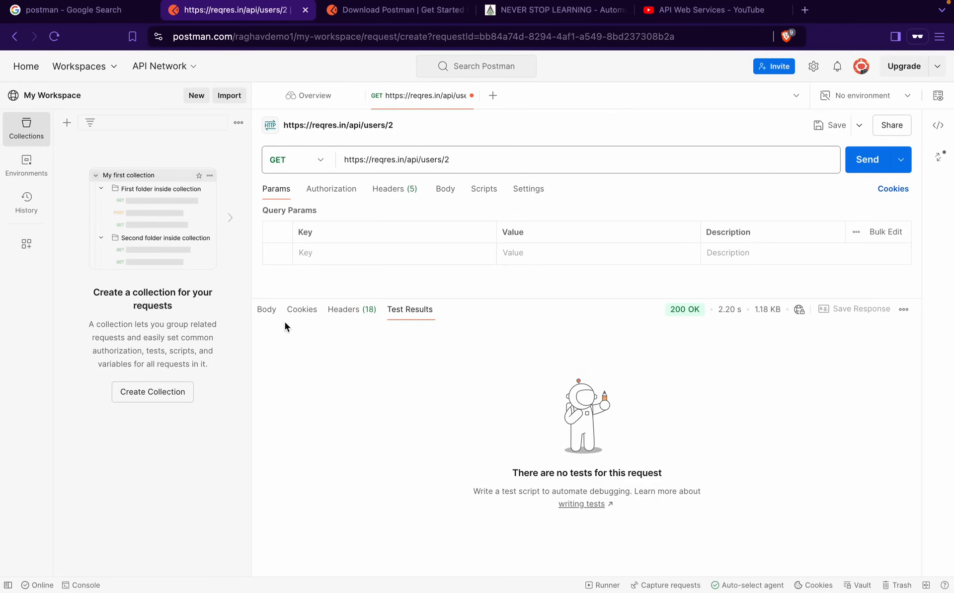
{"action": "left_click", "coordinate": [266, 310]}
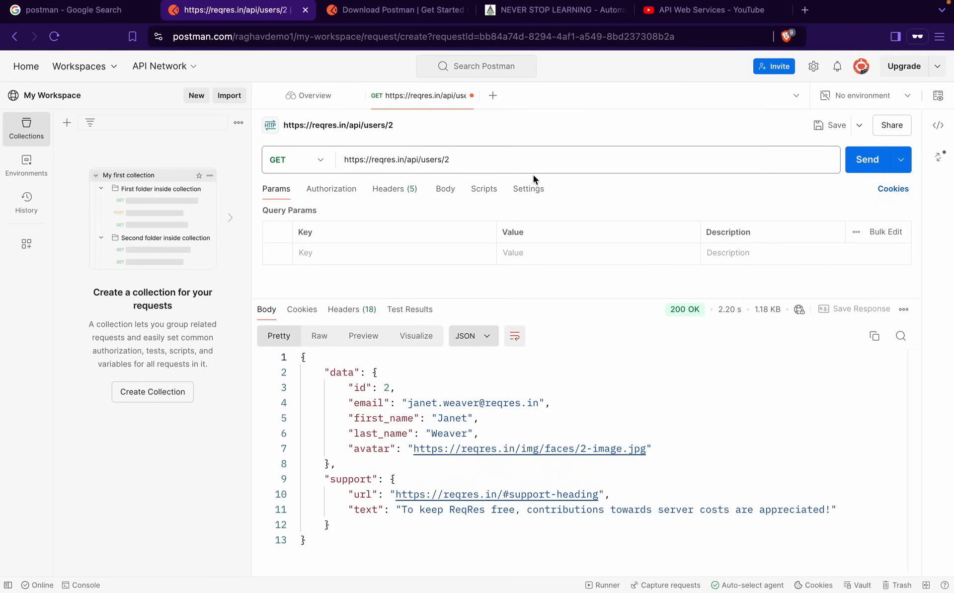
{"action": "key", "text": "ctrl+a"}
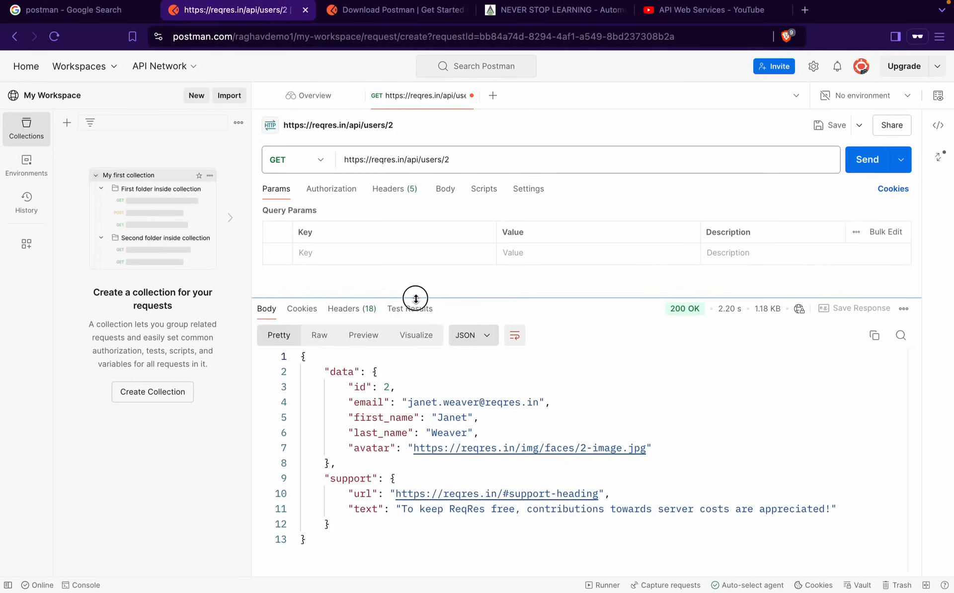
Move the request/response divider down, and toggle Two pane view on and back off
{"action": "left_click_drag", "start_coordinate": [416, 298], "coordinate": [411, 348]}
{"action": "left_click_drag", "start_coordinate": [264, 115], "coordinate": [850, 281]}
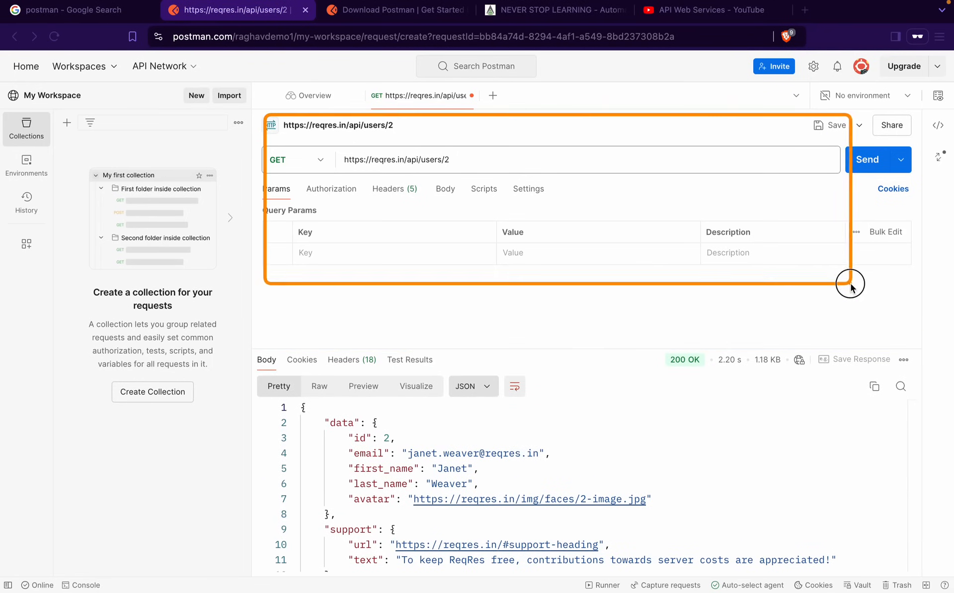
{"action": "mouse_move", "coordinate": [290, 347]}
{"action": "left_mouse_down"}
{"action": "mouse_move", "coordinate": [933, 579]}
{"action": "mouse_move", "coordinate": [902, 534]}
{"action": "mouse_move", "coordinate": [917, 549]}
{"action": "left_mouse_up"}
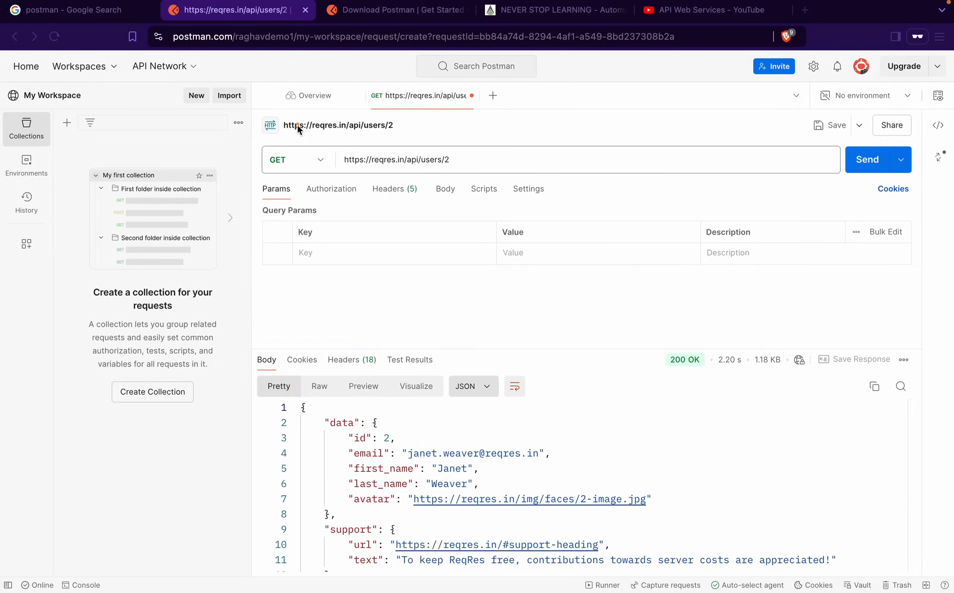
{"action": "mouse_move", "coordinate": [264, 132]}
{"action": "left_mouse_down"}
{"action": "mouse_move", "coordinate": [551, 181]}
{"action": "mouse_move", "coordinate": [876, 332]}
{"action": "left_mouse_up"}
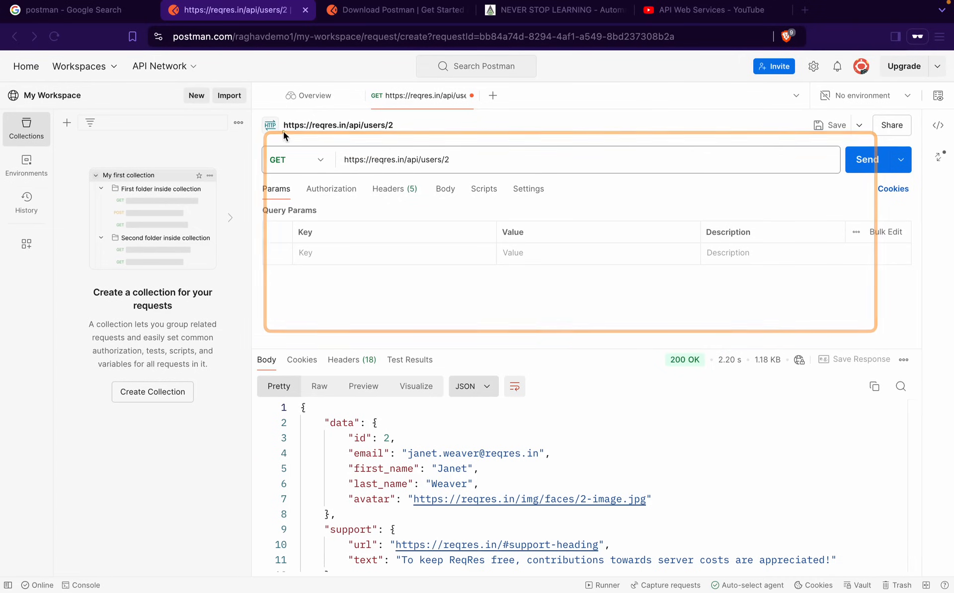
{"action": "left_click_drag", "start_coordinate": [271, 116], "coordinate": [632, 272]}
{"action": "mouse_move", "coordinate": [278, 340]}
{"action": "left_mouse_down"}
{"action": "mouse_move", "coordinate": [944, 582]}
{"action": "mouse_move", "coordinate": [931, 574]}
{"action": "left_mouse_up"}
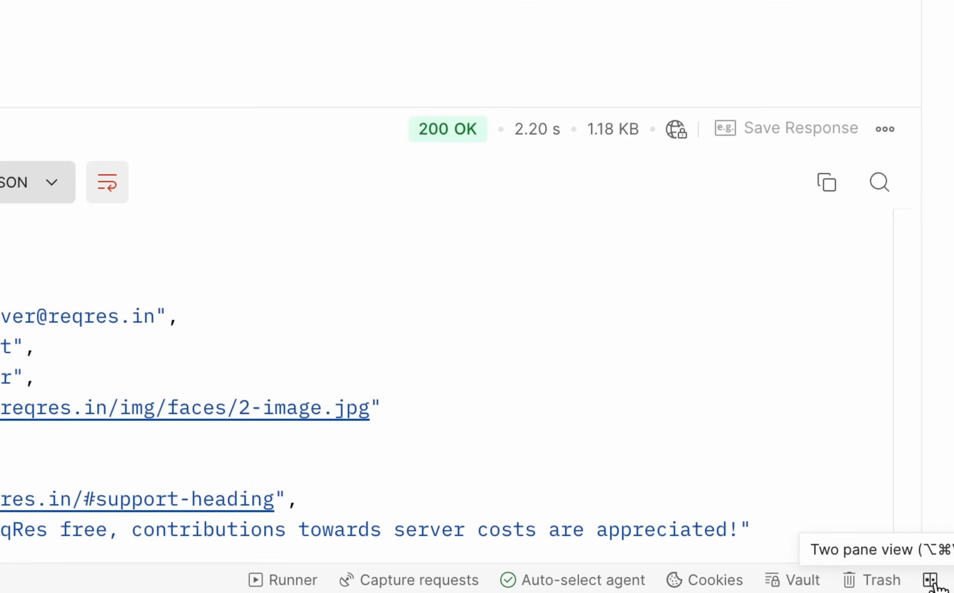
{"action": "left_click", "coordinate": [930, 580]}
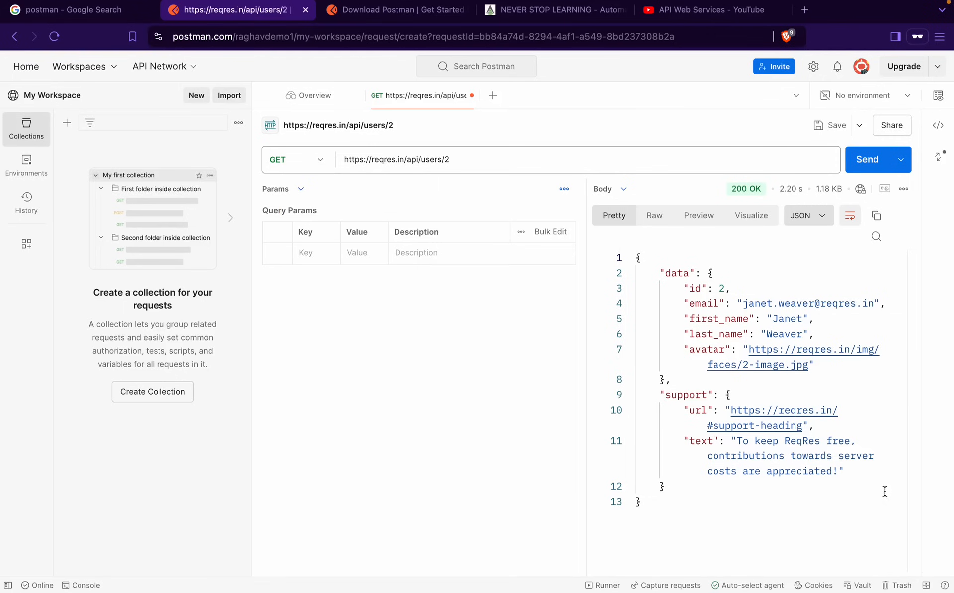
{"action": "left_click", "coordinate": [926, 585]}
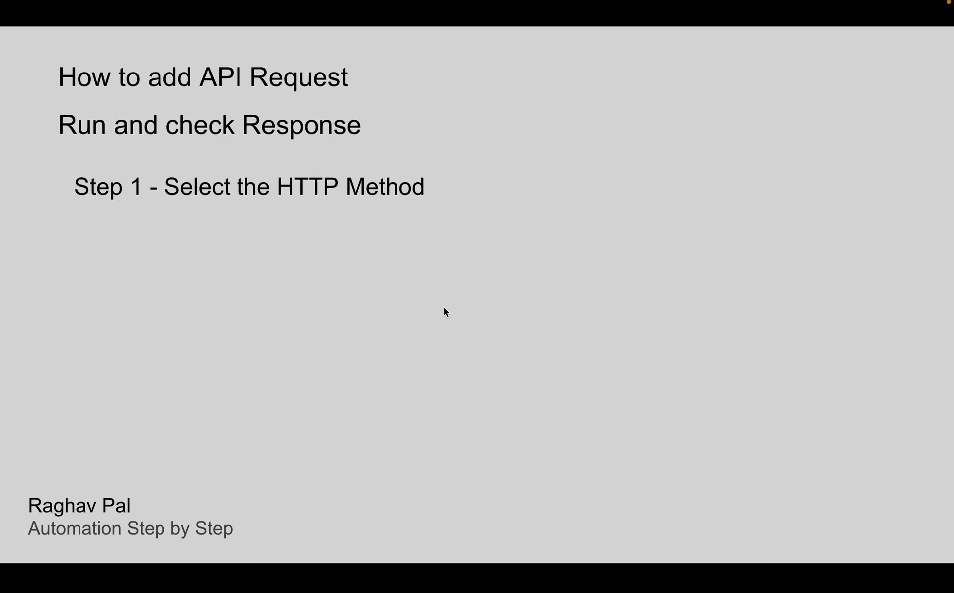
Reveal slide Steps 2–5 on adding an API request, then return to Postman in the browser
{"action": "left_click", "coordinate": [443, 308]}
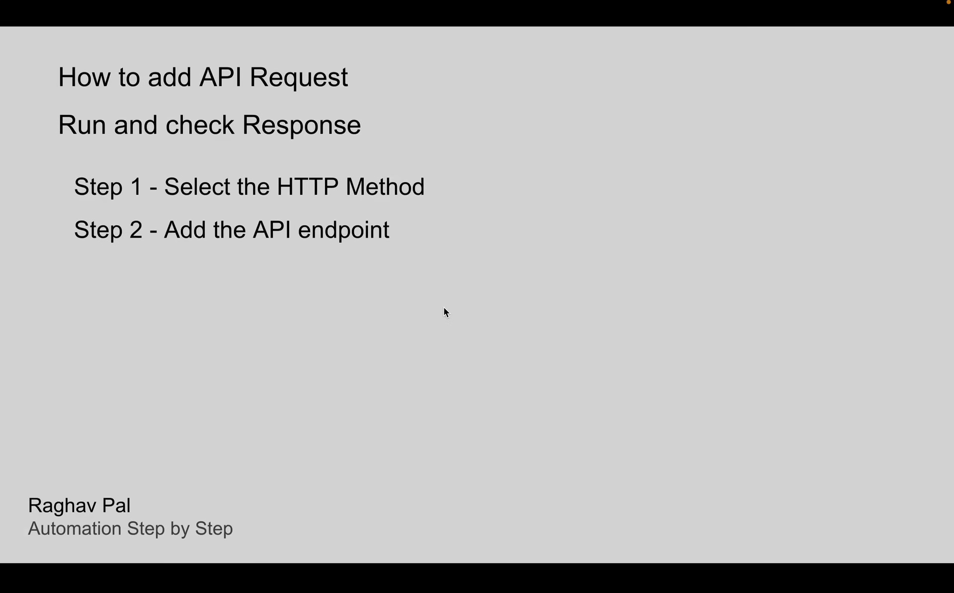
{"action": "left_click", "coordinate": [443, 308]}
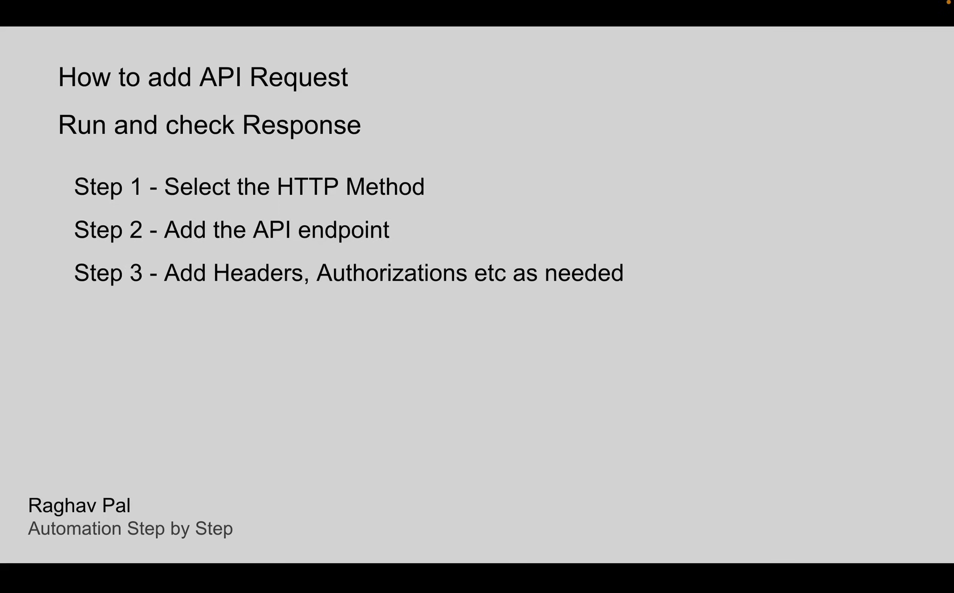
{"action": "key", "text": "Right"}
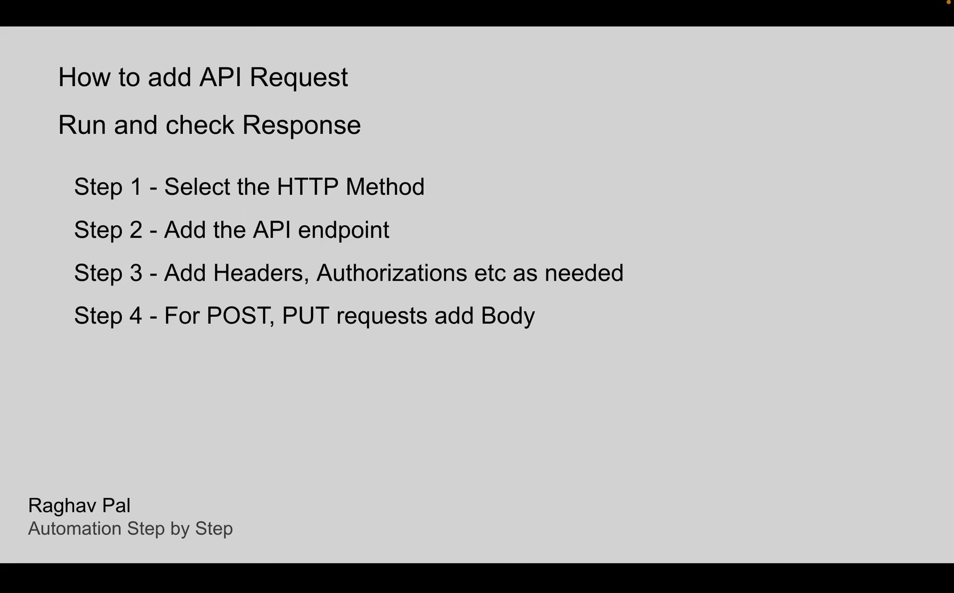
{"action": "key", "text": "Right"}
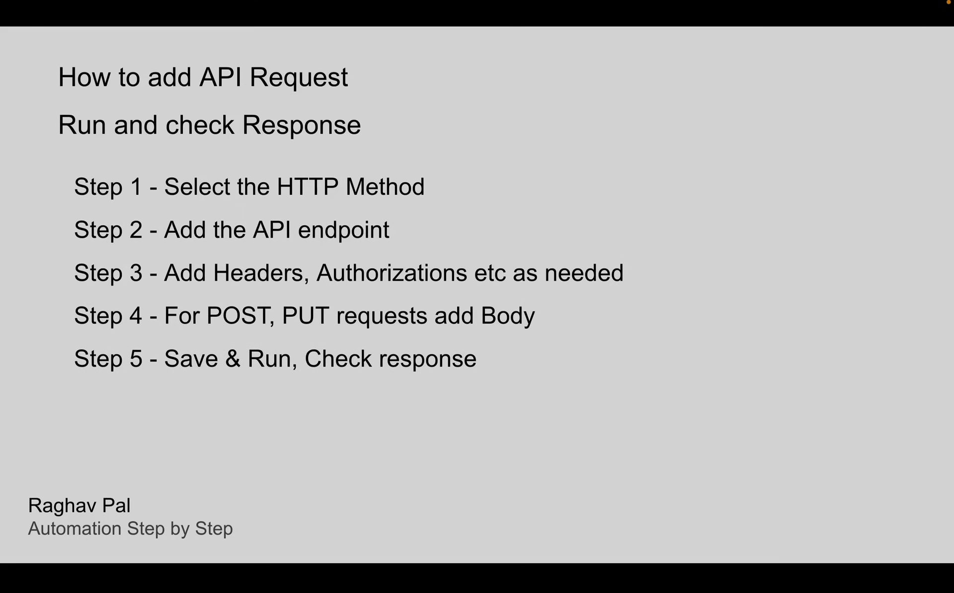
{"action": "key", "text": "Right"}
{"action": "key", "text": "Left"}
{"action": "key", "text": "ctrl+Right"}
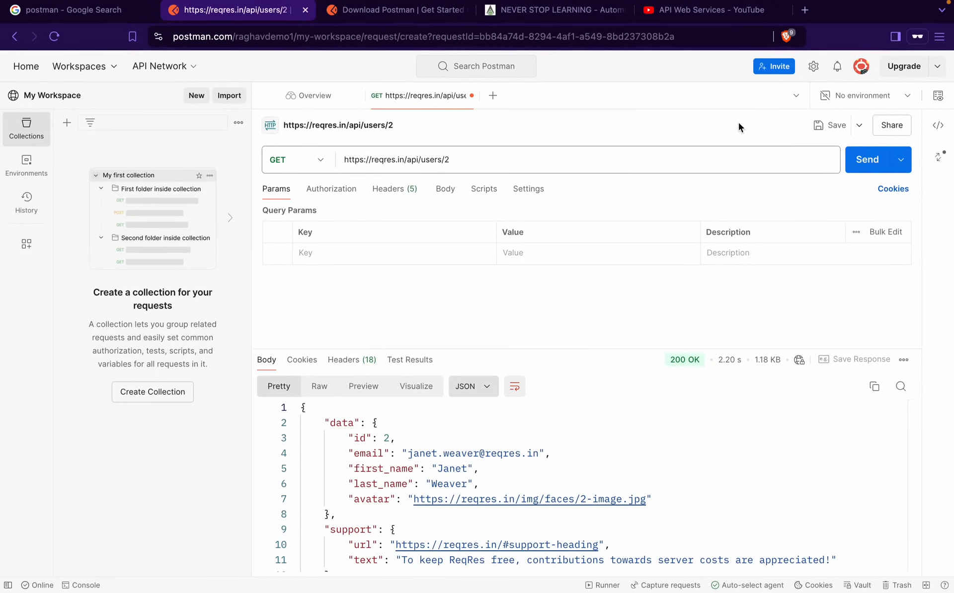
Rename the request to 'Create User', enter MyCollection1 as the new collection, and save
{"action": "left_click", "coordinate": [835, 128]}
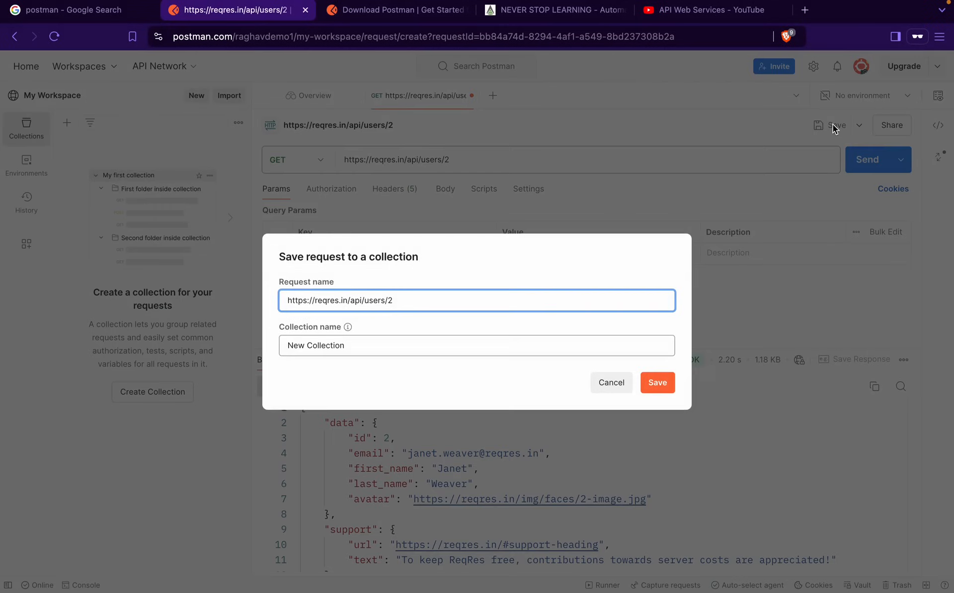
{"action": "left_click_drag", "start_coordinate": [404, 292], "coordinate": [233, 305]}
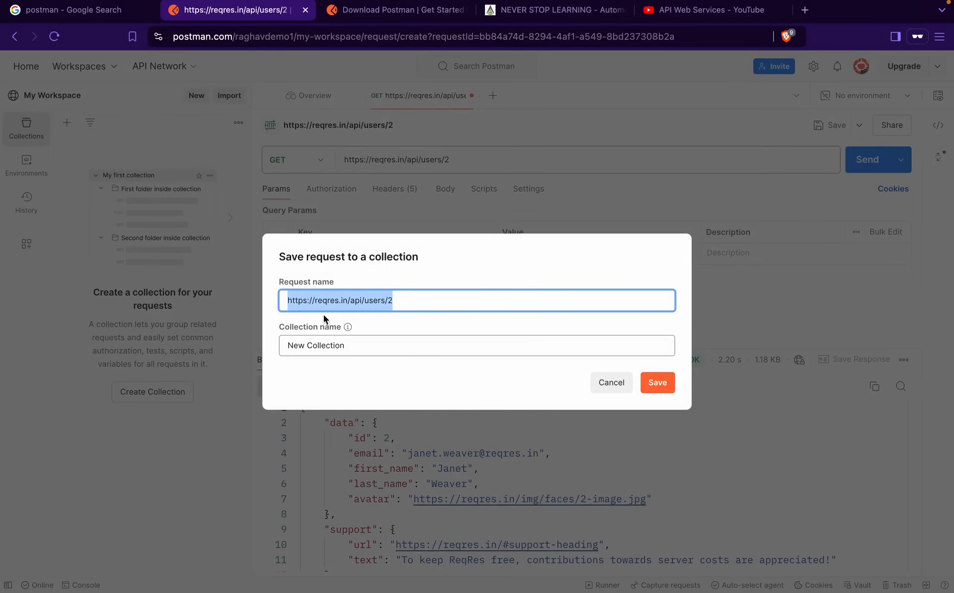
{"action": "type", "text": "Cre"}
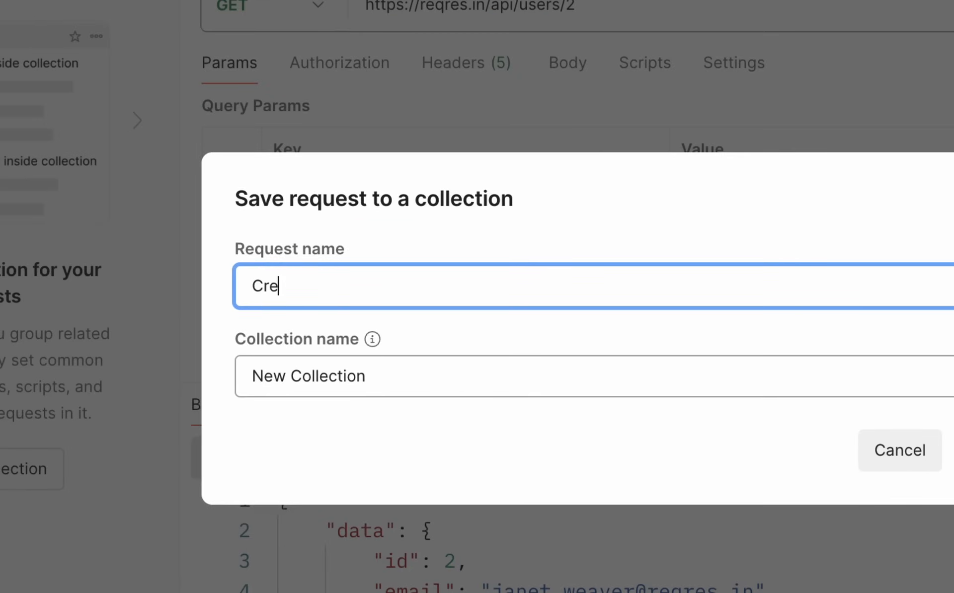
{"action": "type", "text": "ate User"}
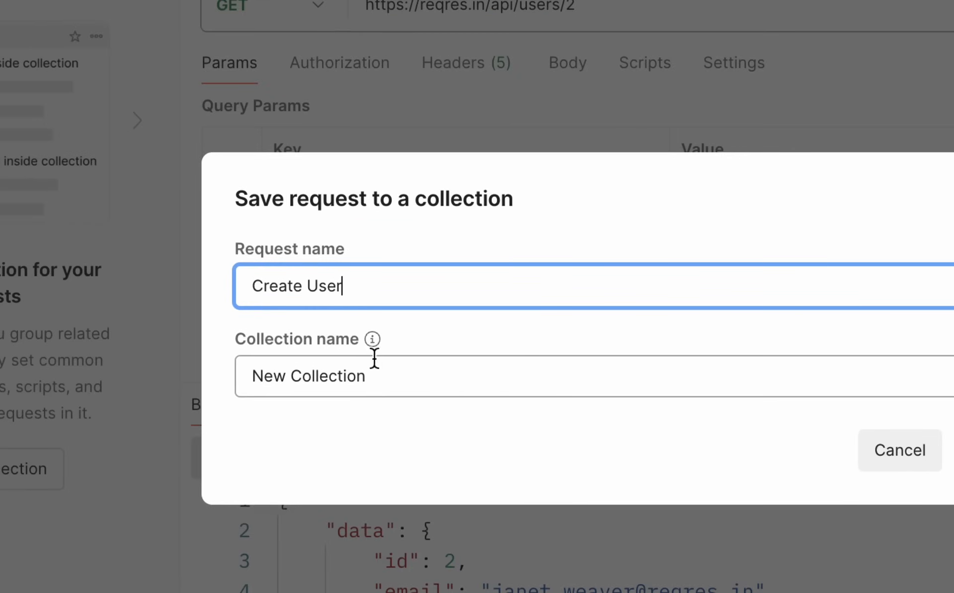
{"action": "left_click", "coordinate": [403, 382]}
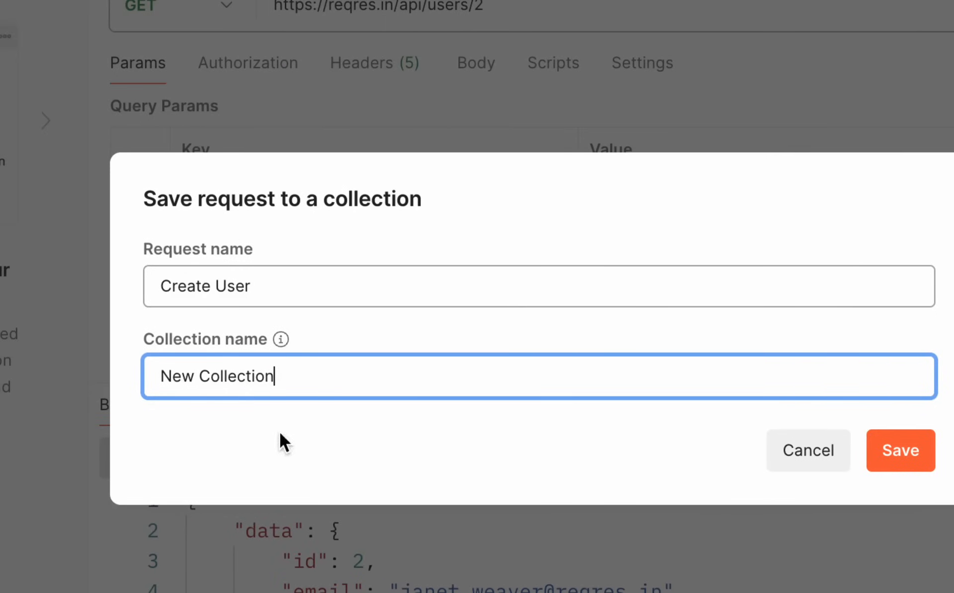
{"action": "left_click_drag", "start_coordinate": [277, 378], "coordinate": [93, 378]}
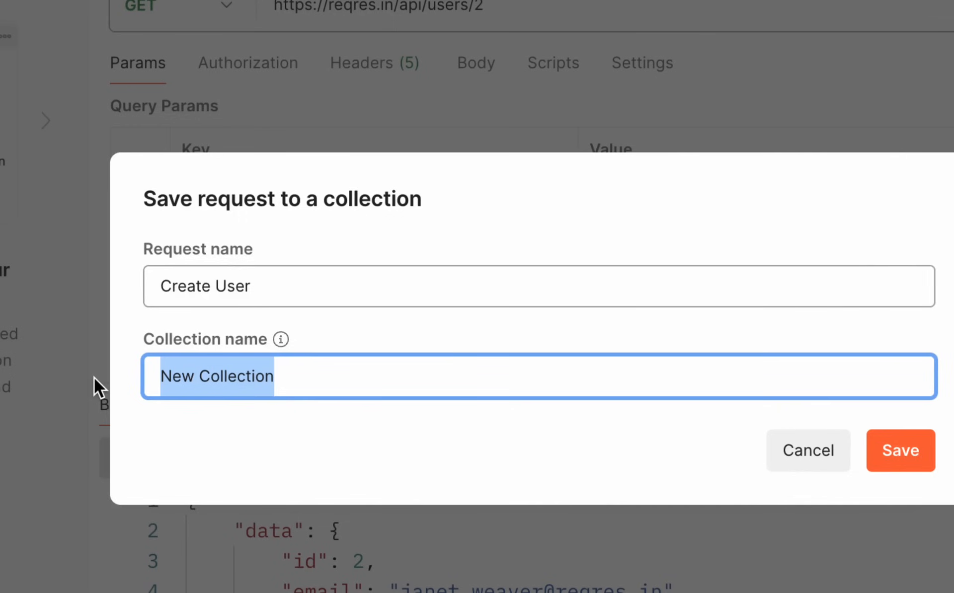
{"action": "type", "text": "C"}
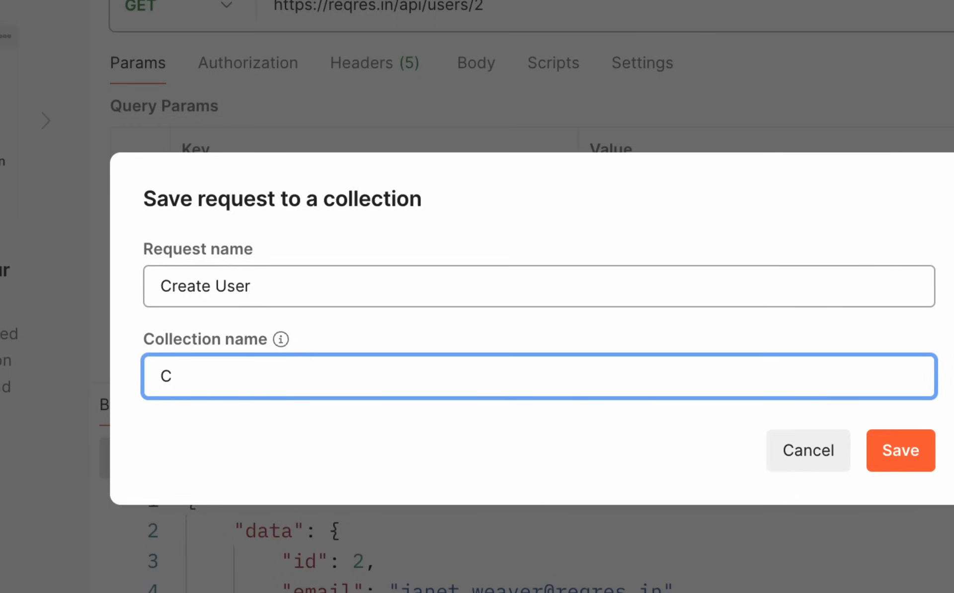
{"action": "key", "text": "BackSpace"}
{"action": "type", "text": "MyCollection1"}
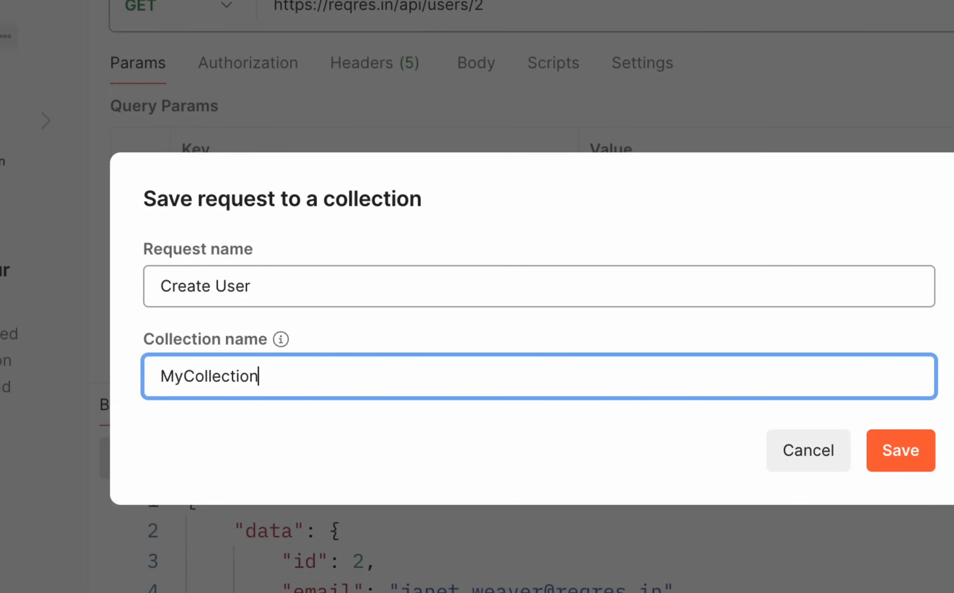
{"action": "mouse_move", "coordinate": [283, 334]}
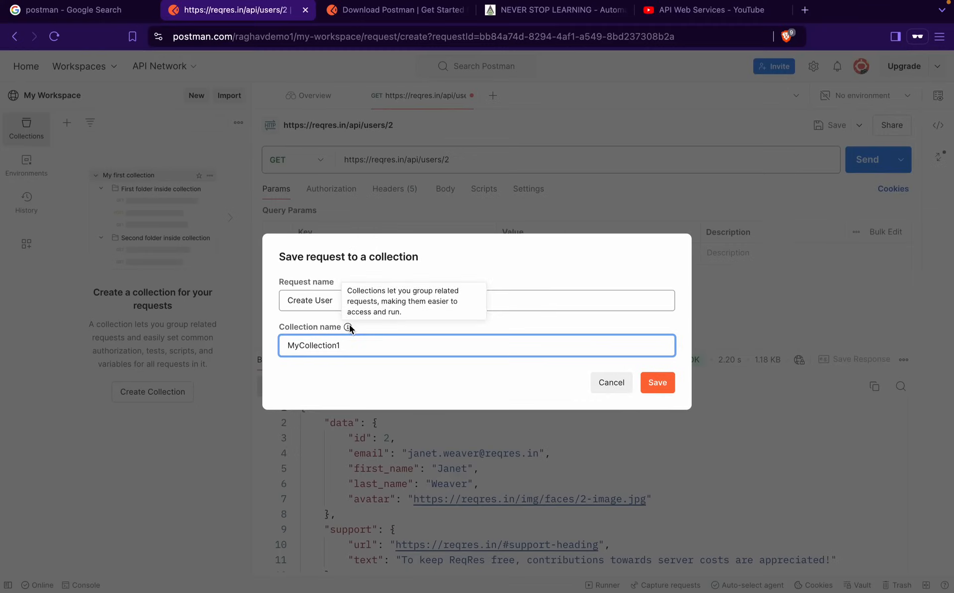
{"action": "left_click", "coordinate": [906, 456]}
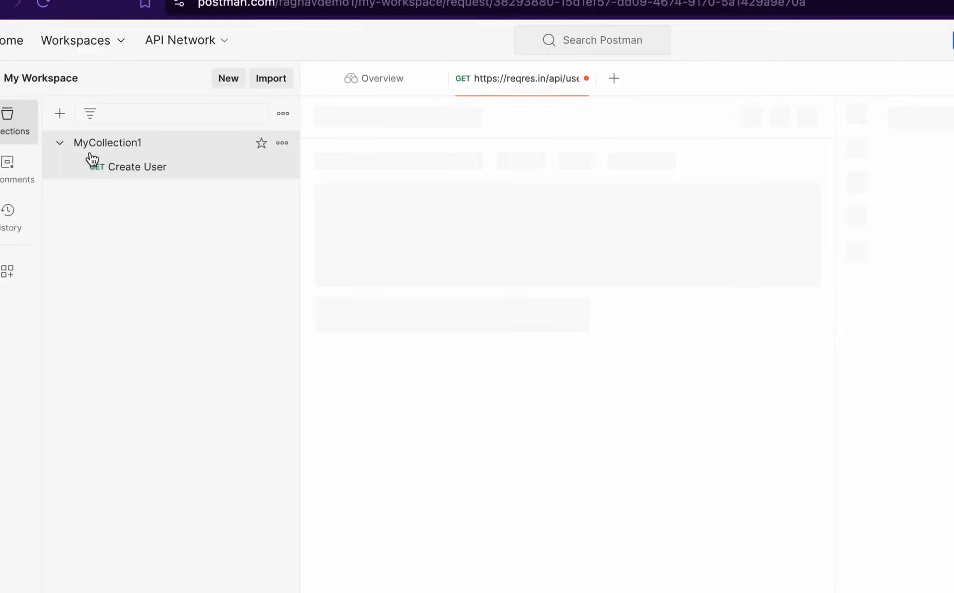
Open Create User from MyCollection1, glance at History, then reopen it from Collections
{"action": "left_click", "coordinate": [139, 179]}
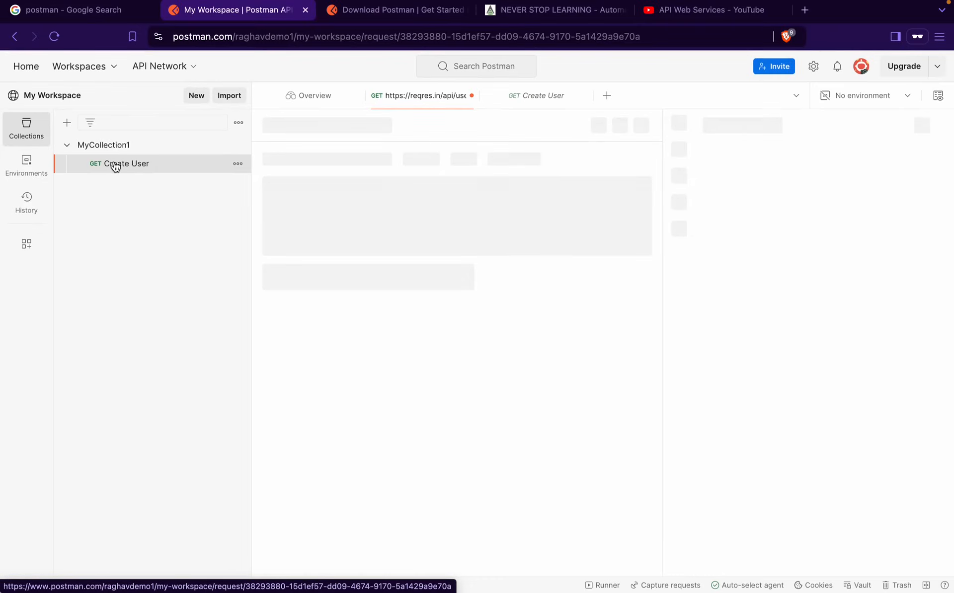
{"action": "left_click", "coordinate": [22, 212]}
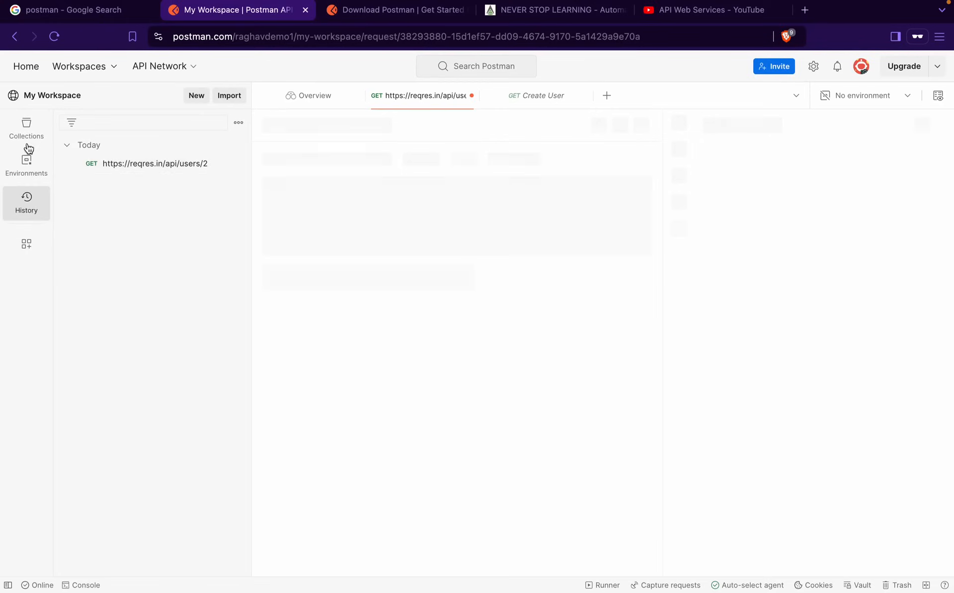
{"action": "left_click", "coordinate": [18, 139]}
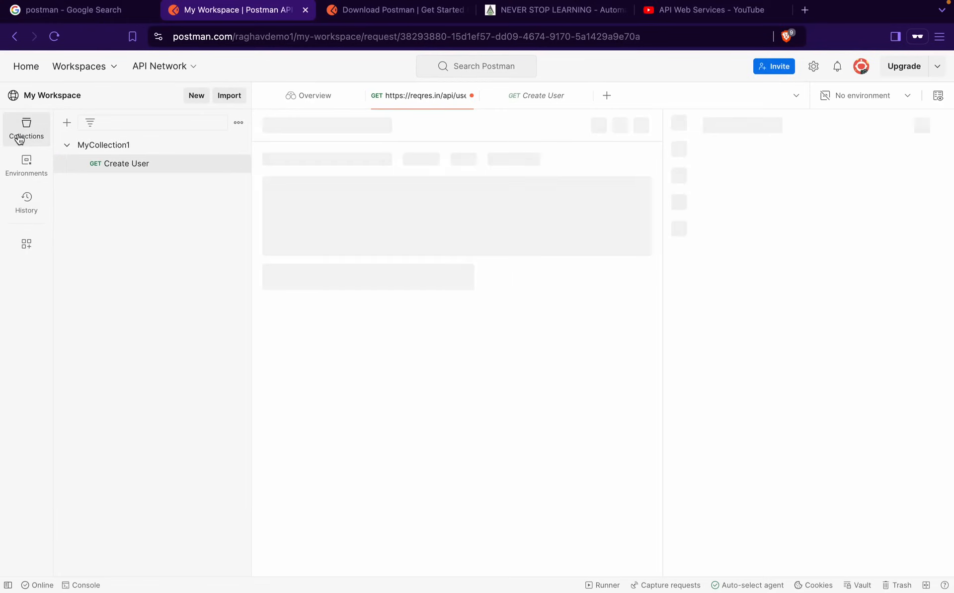
{"action": "left_click", "coordinate": [134, 167]}
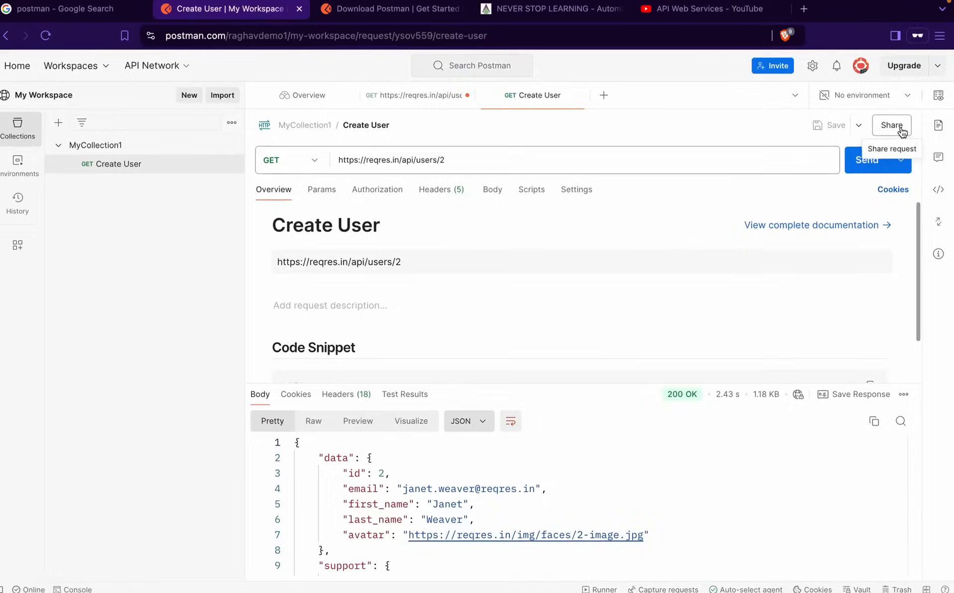
{"action": "left_click", "coordinate": [894, 133]}
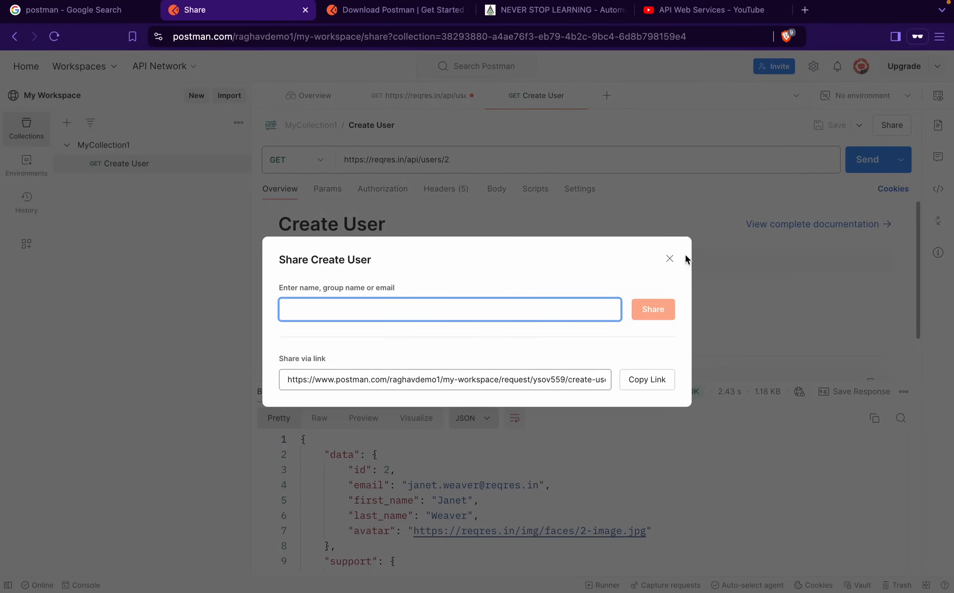
{"action": "left_click", "coordinate": [668, 259]}
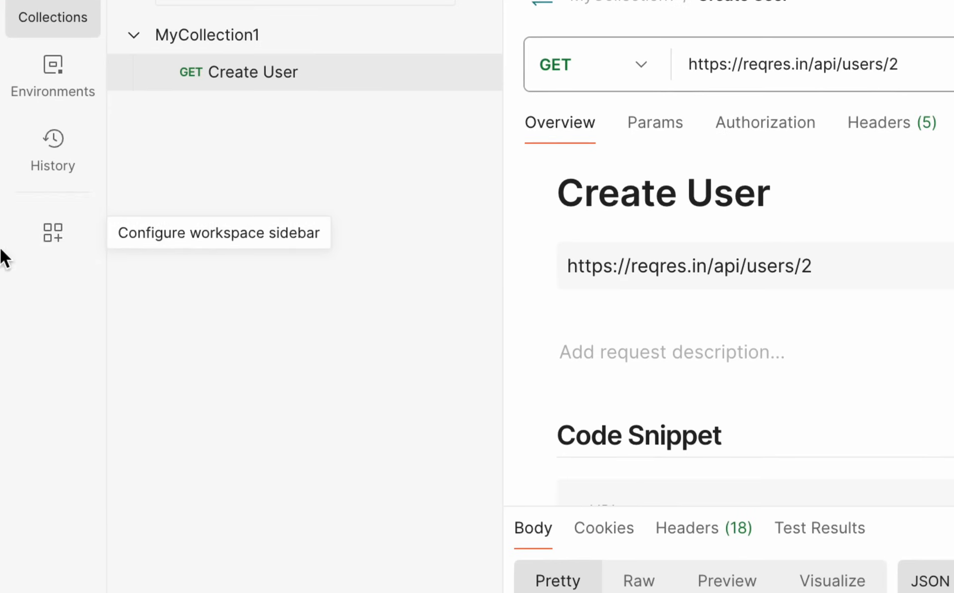
Switch workspace access to Only me, then back to Anyone on the internet
{"action": "left_click", "coordinate": [24, 250]}
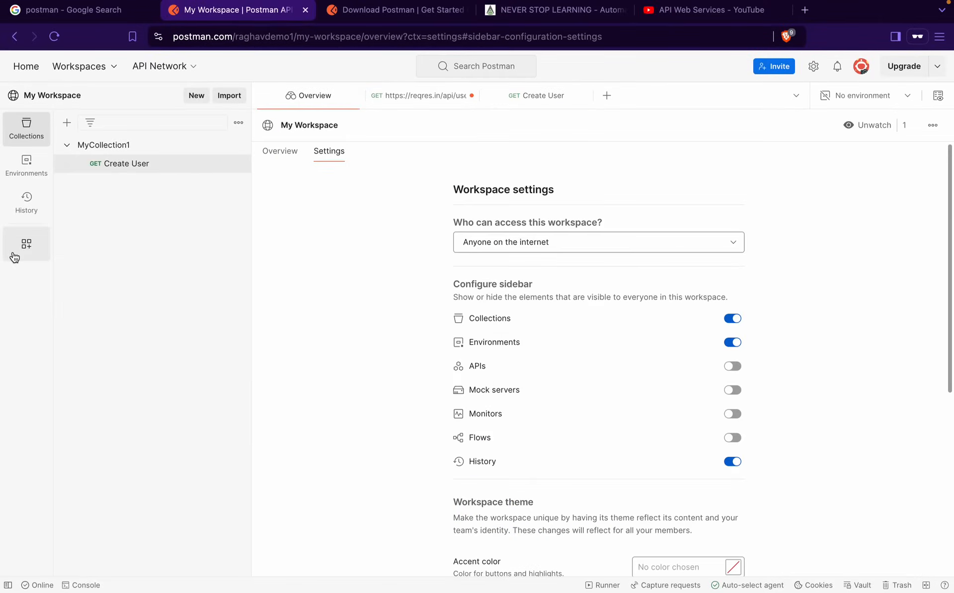
{"action": "left_click", "coordinate": [532, 244]}
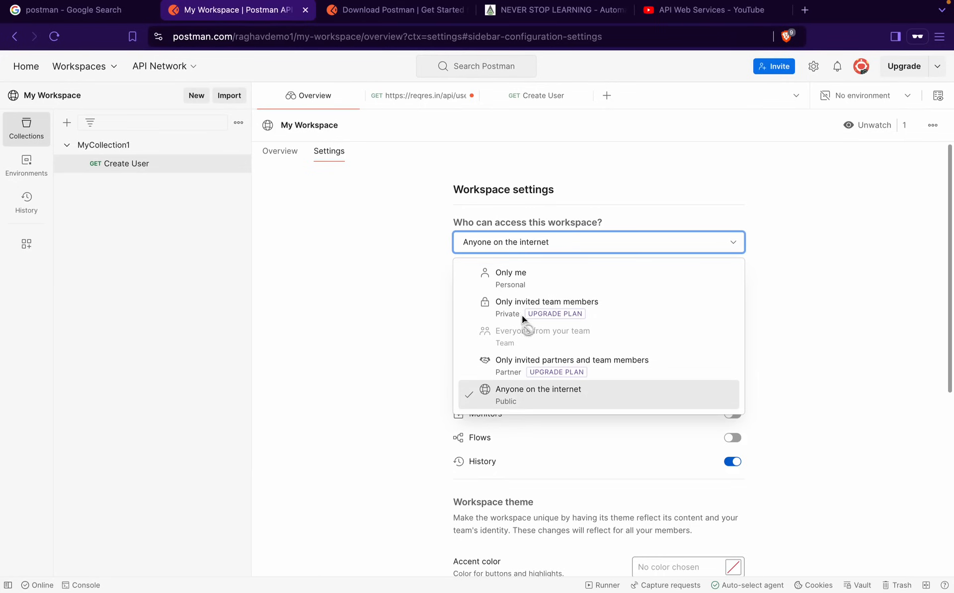
{"action": "left_click", "coordinate": [524, 275]}
{"action": "left_click", "coordinate": [496, 242]}
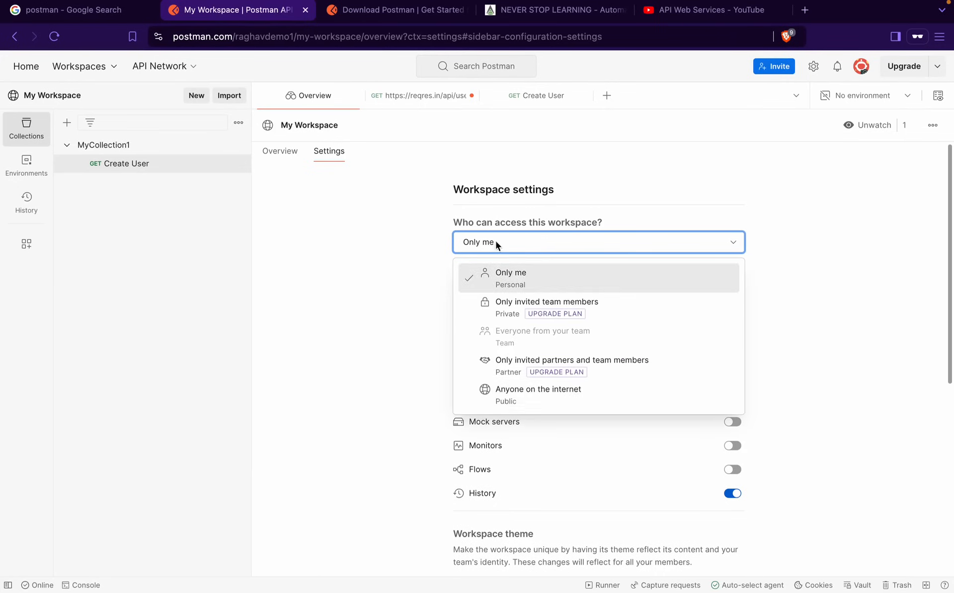
{"action": "left_click", "coordinate": [501, 401]}
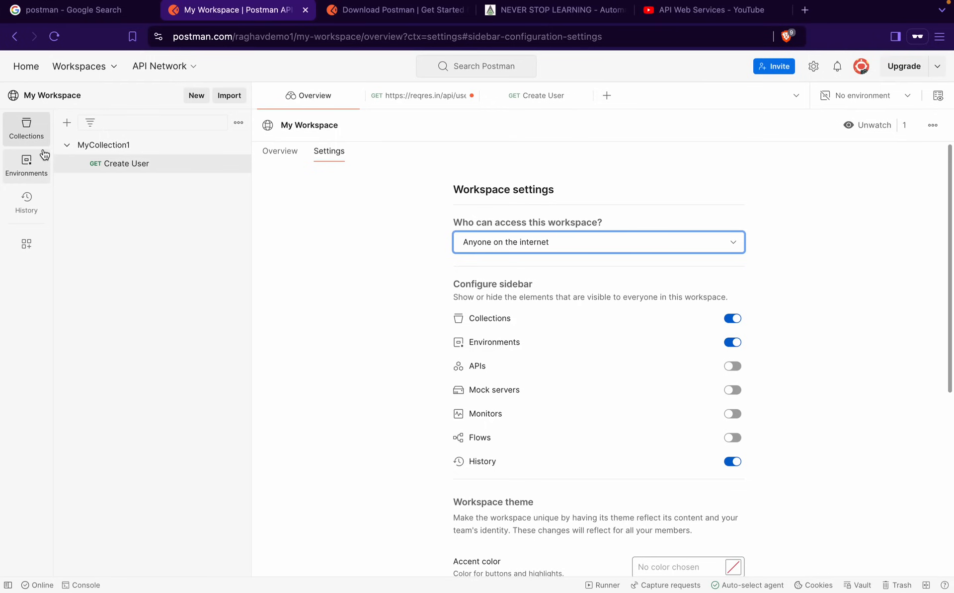
Reopen the saved Create User request, then go to the Sample APIs for Testing slide
{"action": "left_click", "coordinate": [113, 164]}
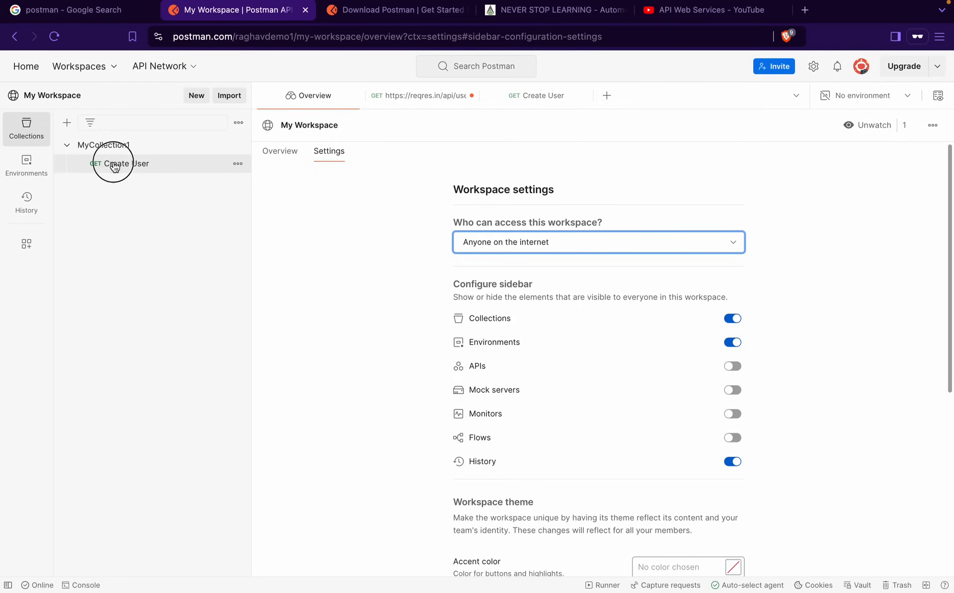
{"action": "left_click", "coordinate": [530, 106]}
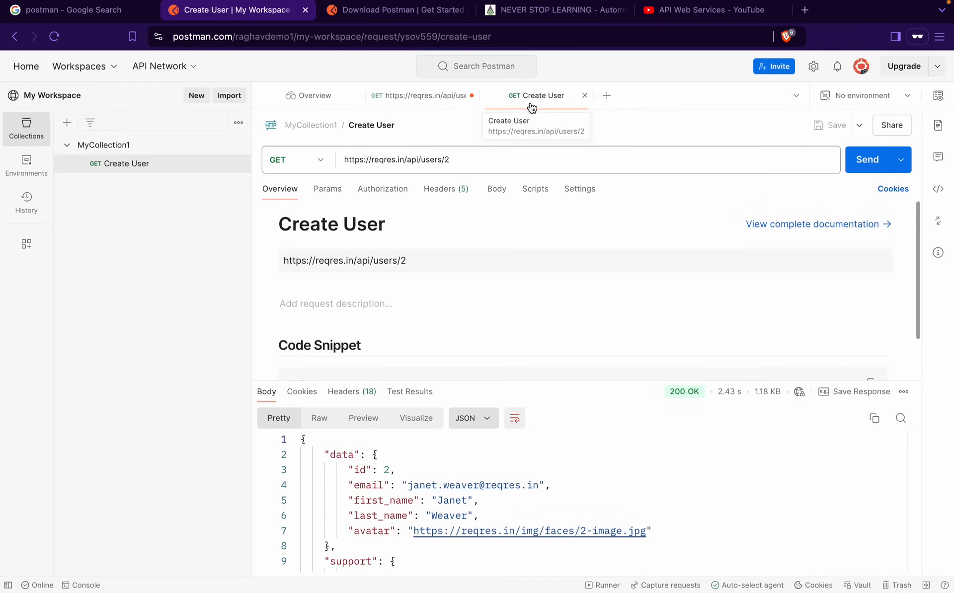
{"action": "key", "text": "ctrl+Left"}
{"action": "left_click", "coordinate": [672, 353]}
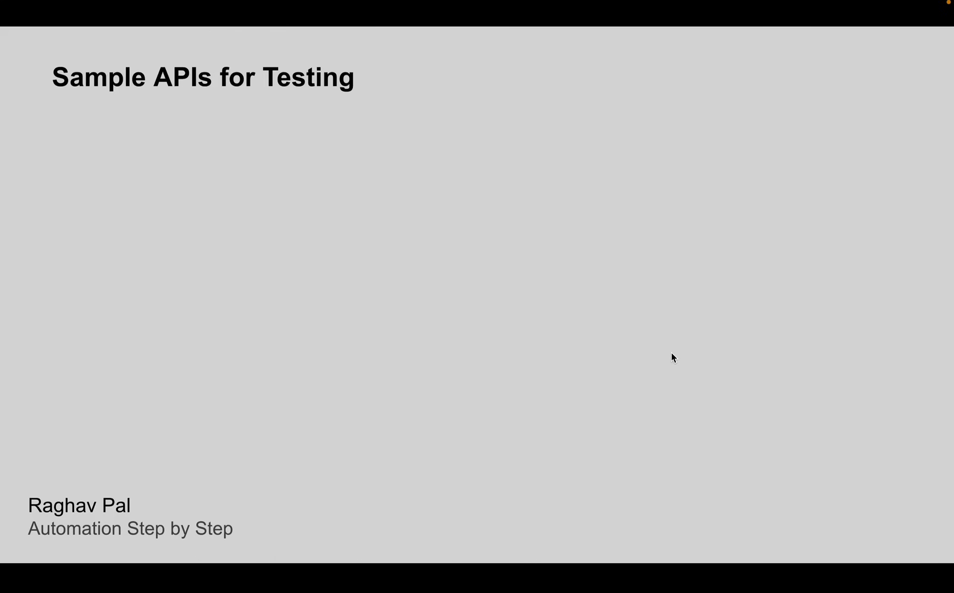
Reveal the remaining sample API links and POST request Steps 1–2, then return to Postman
{"action": "key", "text": "Right"}
{"action": "key", "text": "Right"}
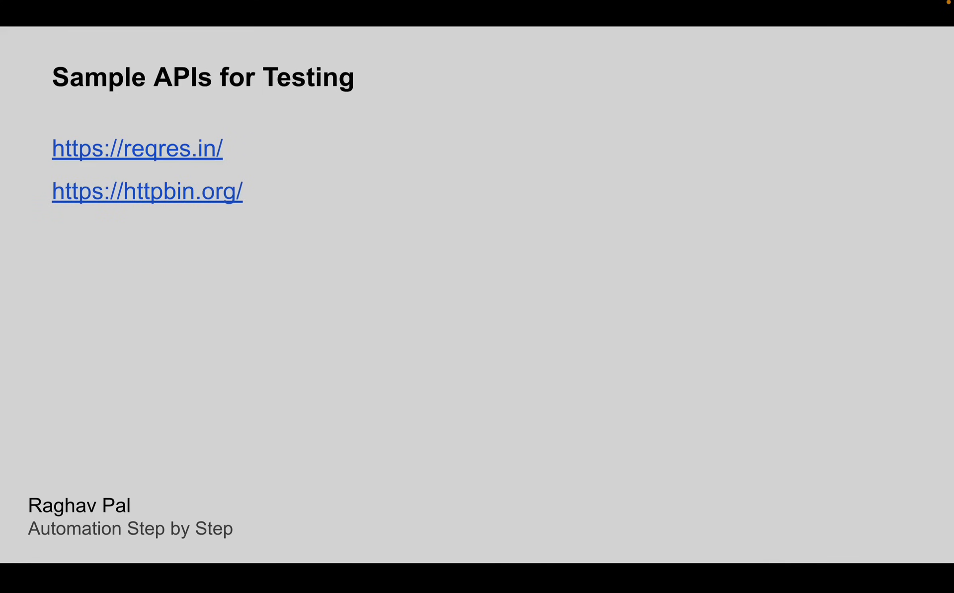
{"action": "key", "text": "Right"}
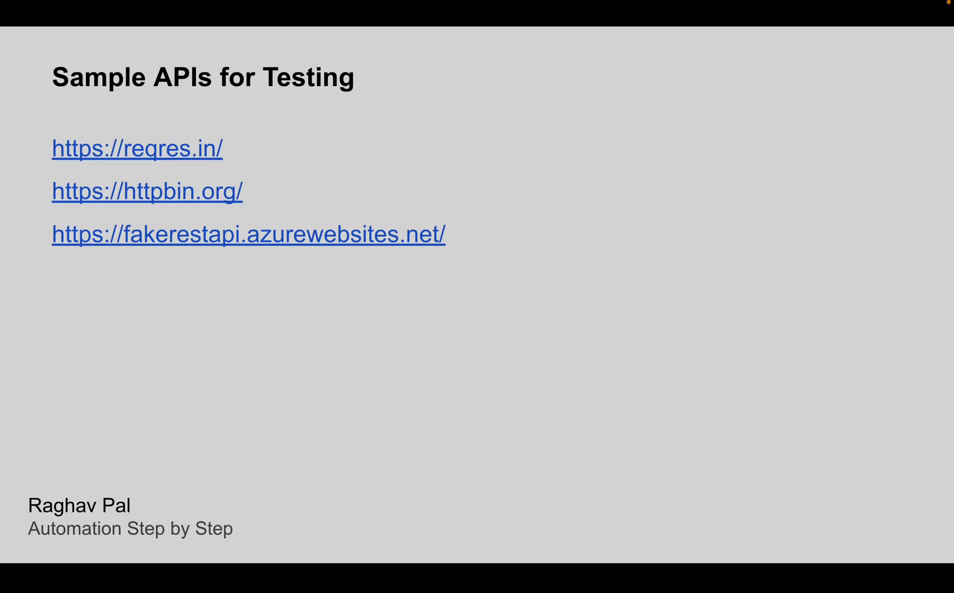
{"action": "key", "text": "Right"}
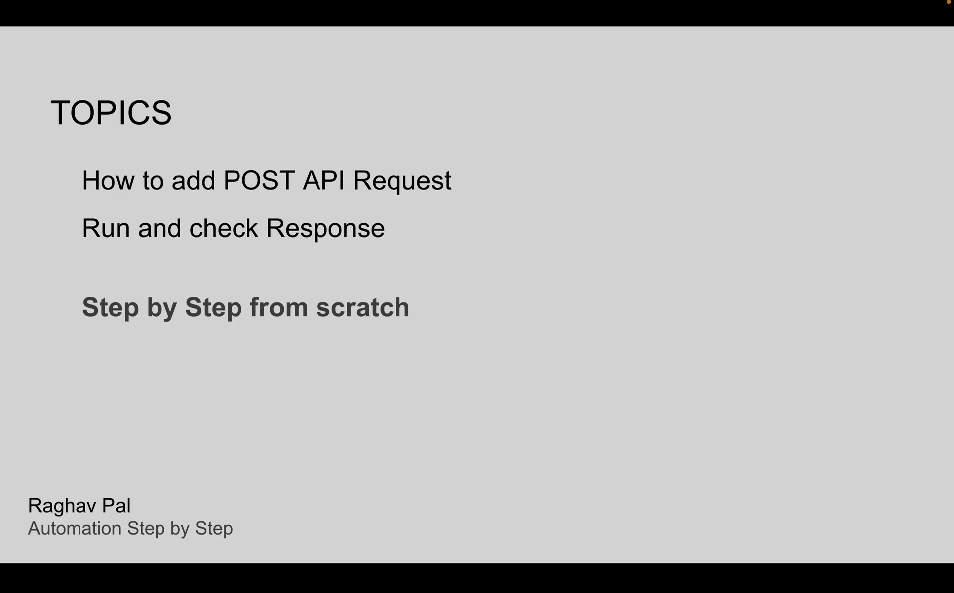
{"action": "key", "text": "Right"}
{"action": "key", "text": "Right"}
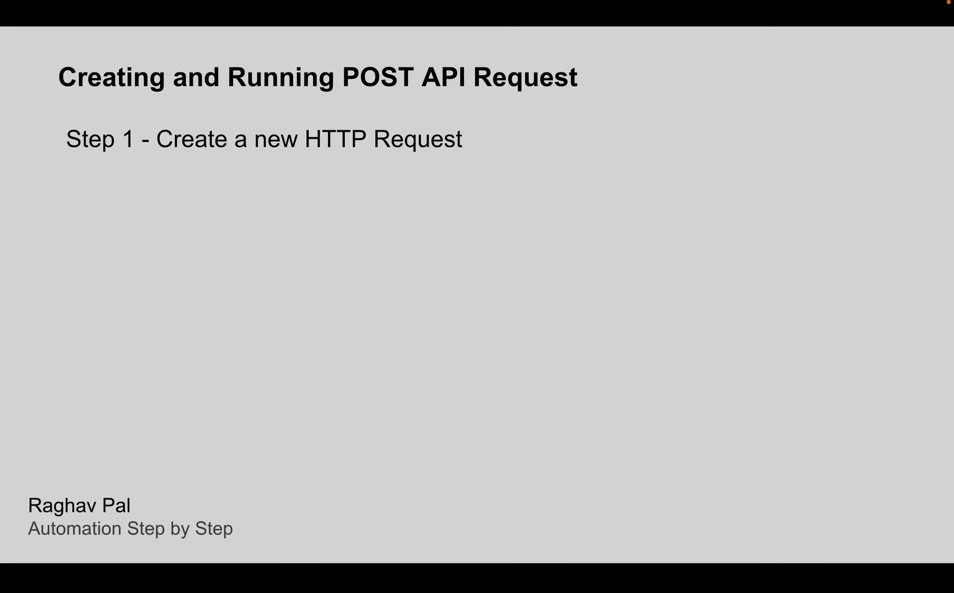
{"action": "key", "text": "Right"}
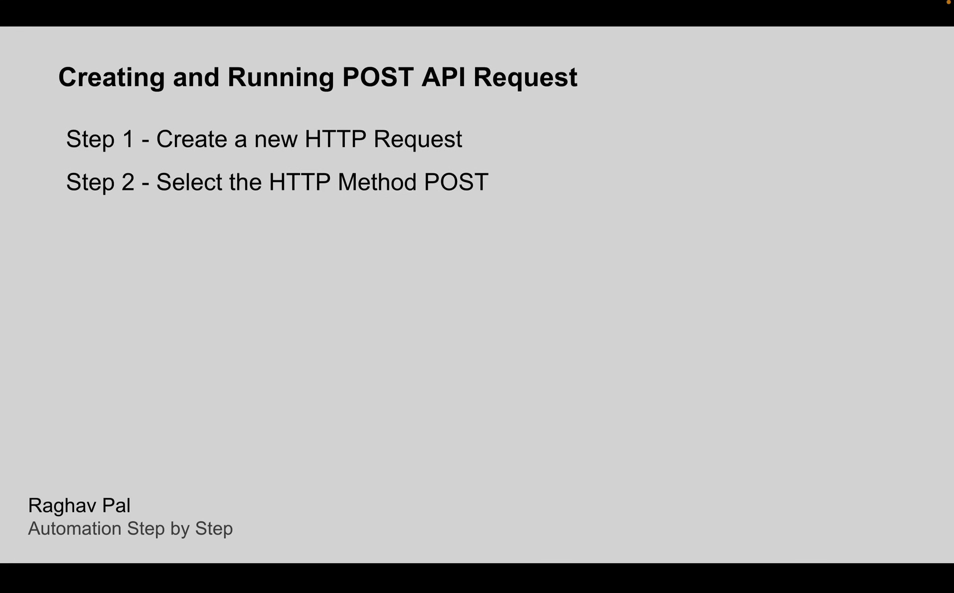
{"action": "key", "text": "ctrl+Right"}
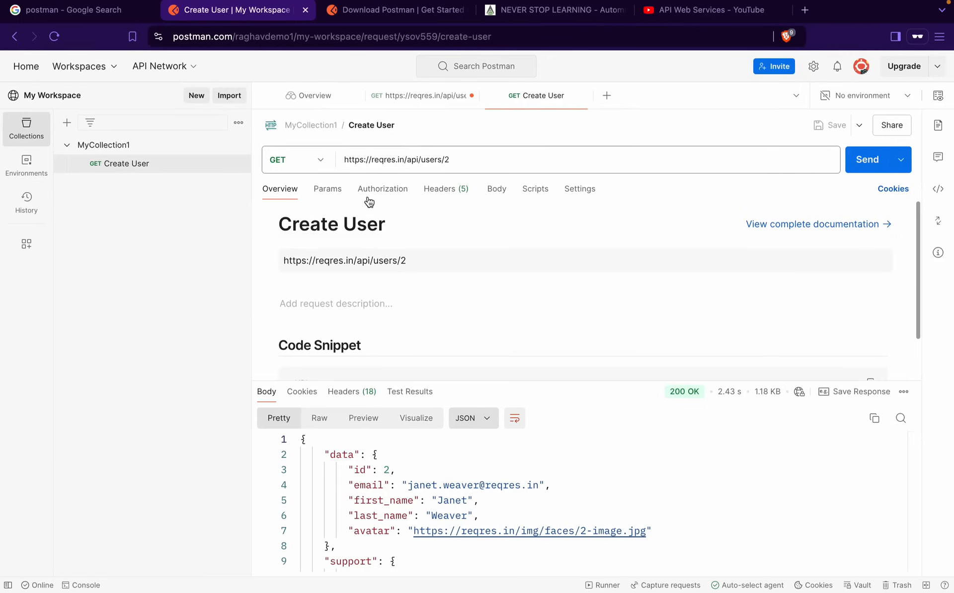
Close the Overview tab, keep the unsaved request, and create a new untitled POST request
{"action": "left_click", "coordinate": [357, 97]}
{"action": "left_click", "coordinate": [357, 97]}
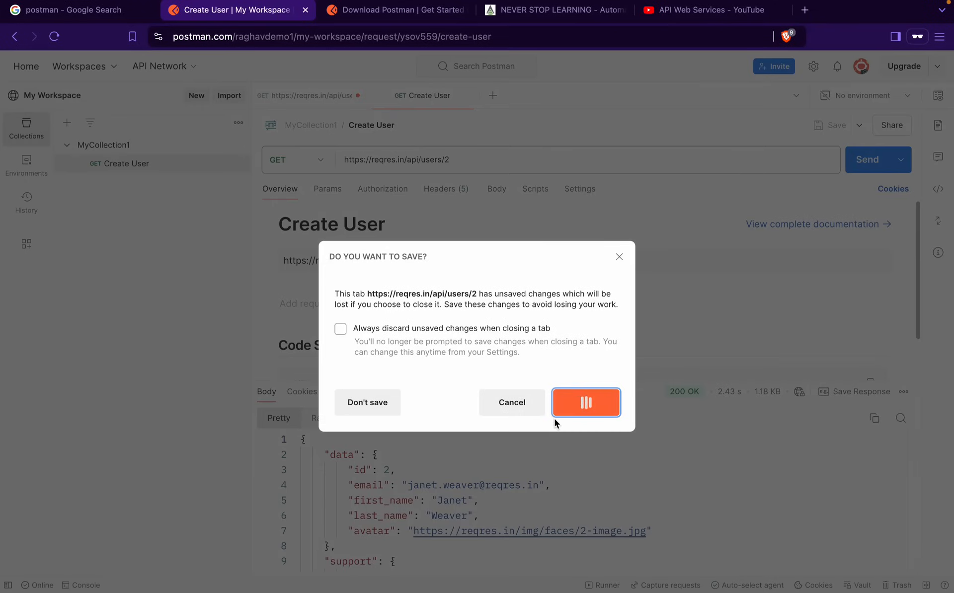
{"action": "left_click", "coordinate": [507, 402]}
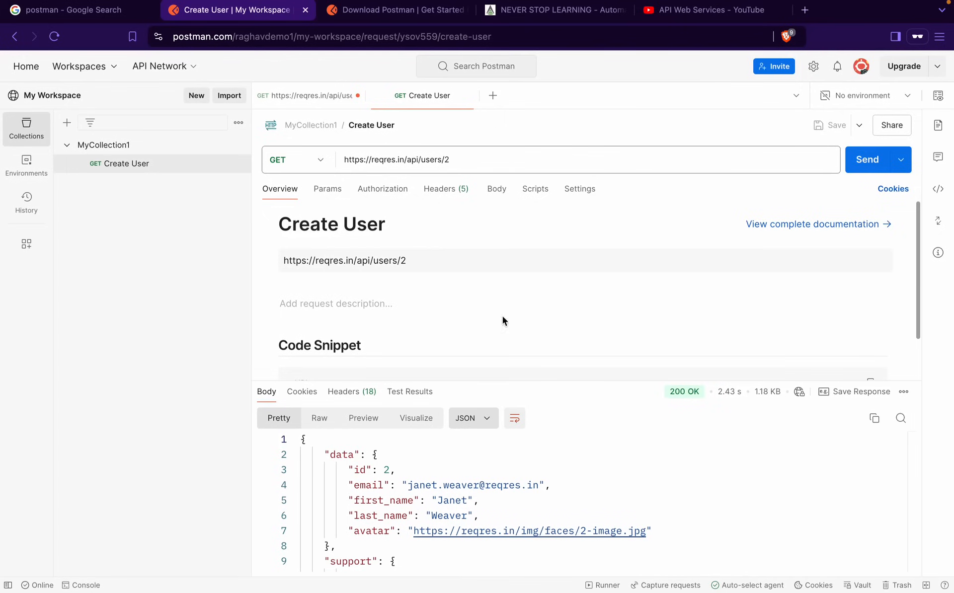
{"action": "left_click", "coordinate": [493, 96]}
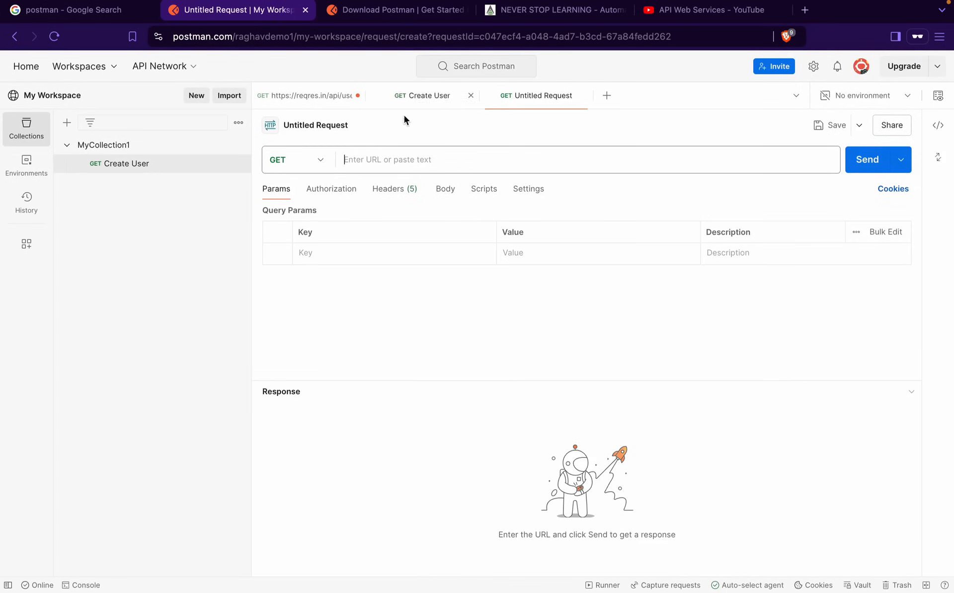
{"action": "left_click", "coordinate": [310, 157]}
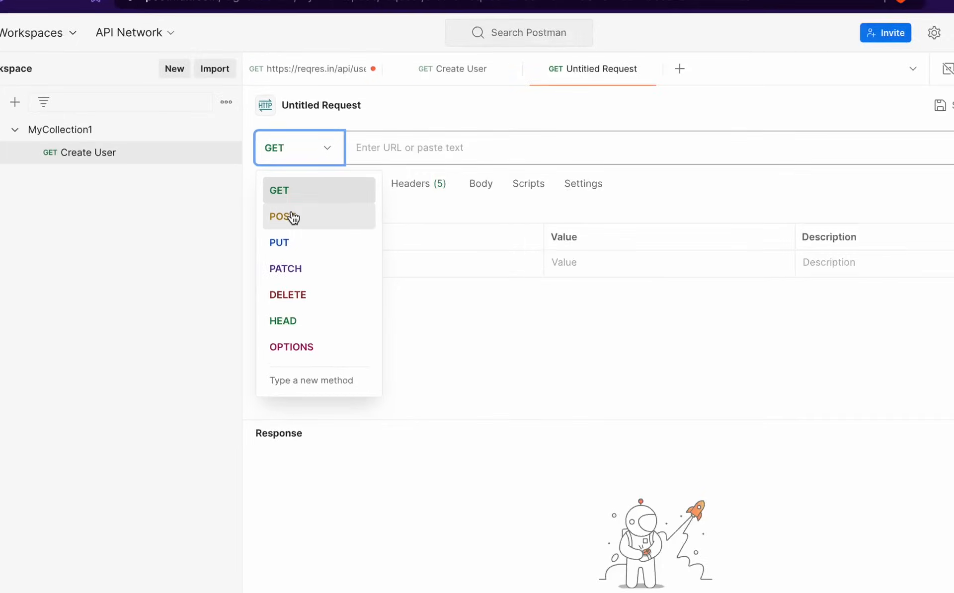
{"action": "left_click", "coordinate": [290, 219]}
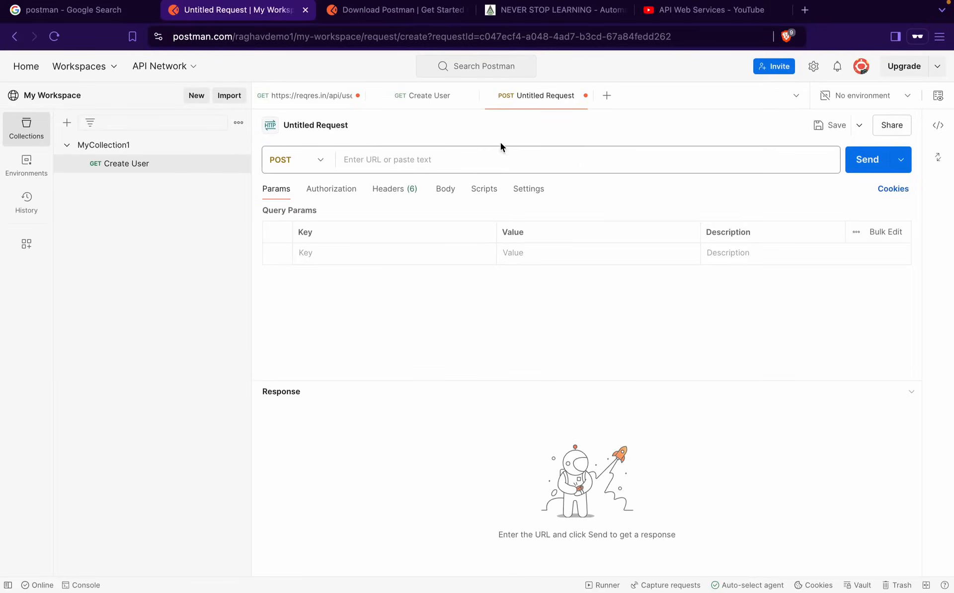
{"action": "key", "text": "ctrl+Right"}
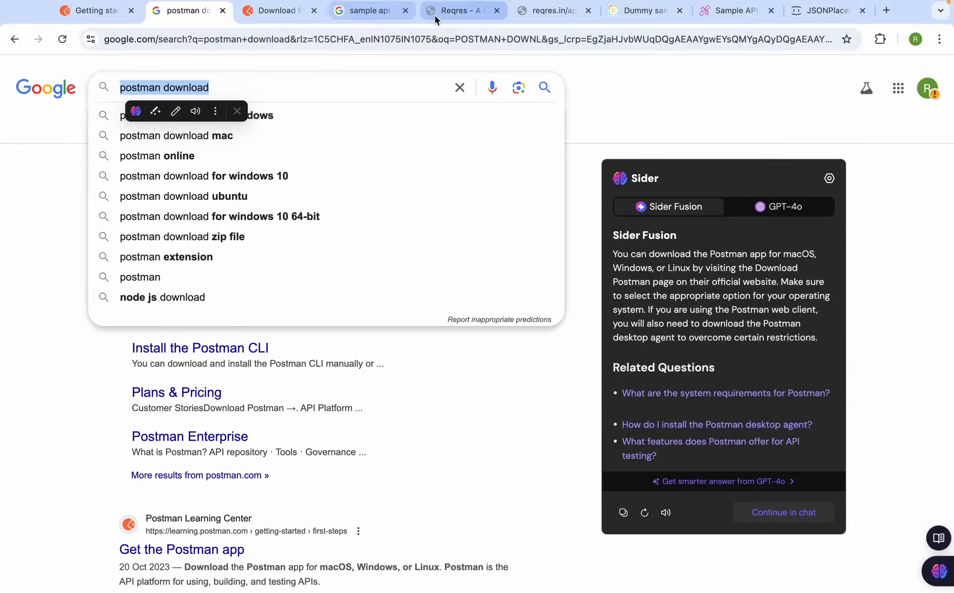
Show the reqres.in POST CREATE example with its request and 201 response
{"action": "left_click", "coordinate": [451, 14]}
{"action": "scroll", "coordinate": [316, 356], "scroll_direction": "down", "scroll_amount": 15}
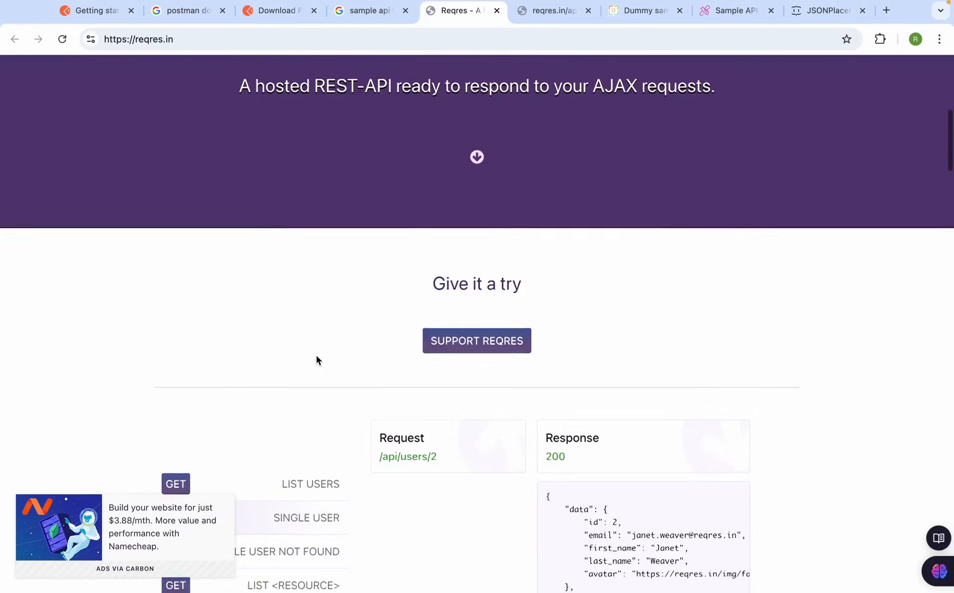
{"action": "scroll", "coordinate": [263, 337], "scroll_direction": "up", "scroll_amount": 5}
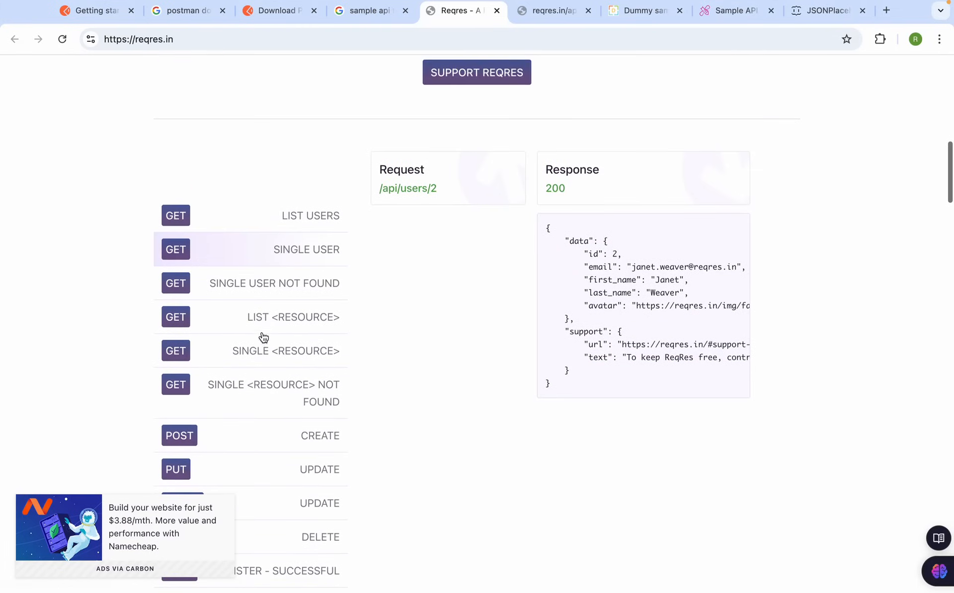
{"action": "scroll", "coordinate": [189, 381], "scroll_direction": "down", "scroll_amount": 1}
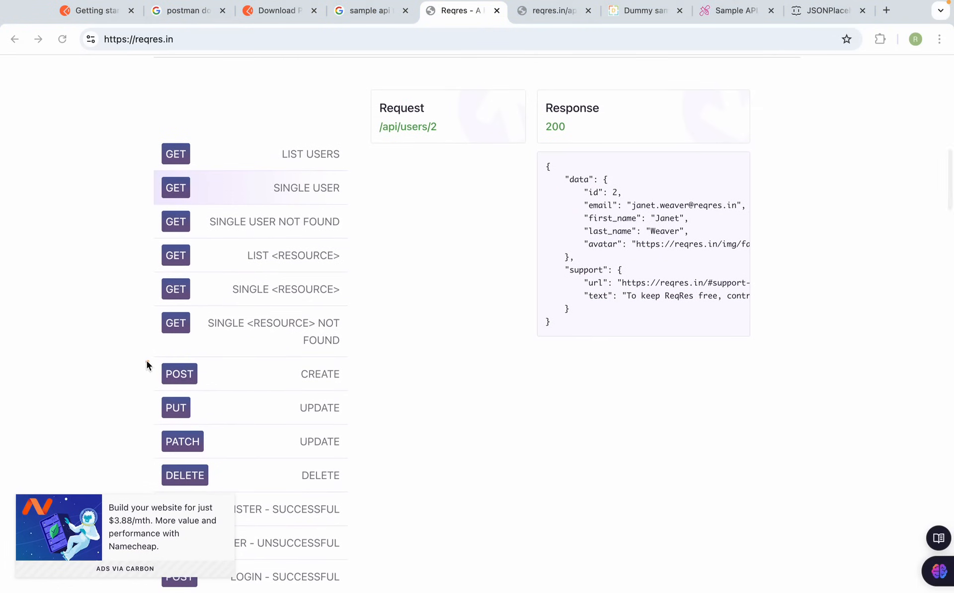
{"action": "left_click_drag", "start_coordinate": [145, 357], "coordinate": [355, 396]}
{"action": "left_click", "coordinate": [321, 376]}
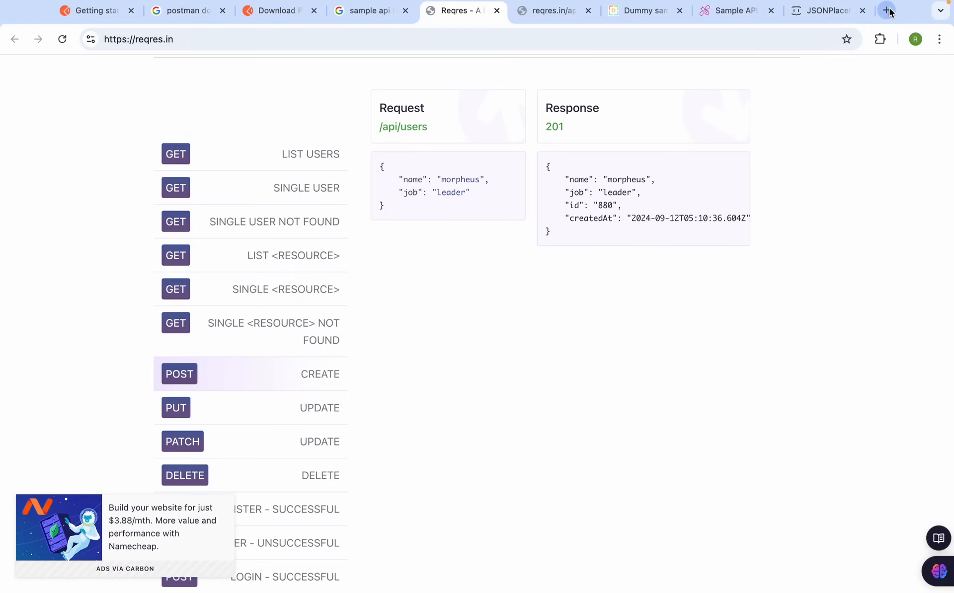
Close the extra sample-API tabs to the right of Reqres
{"action": "left_click", "coordinate": [588, 26]}
{"action": "left_click", "coordinate": [588, 26]}
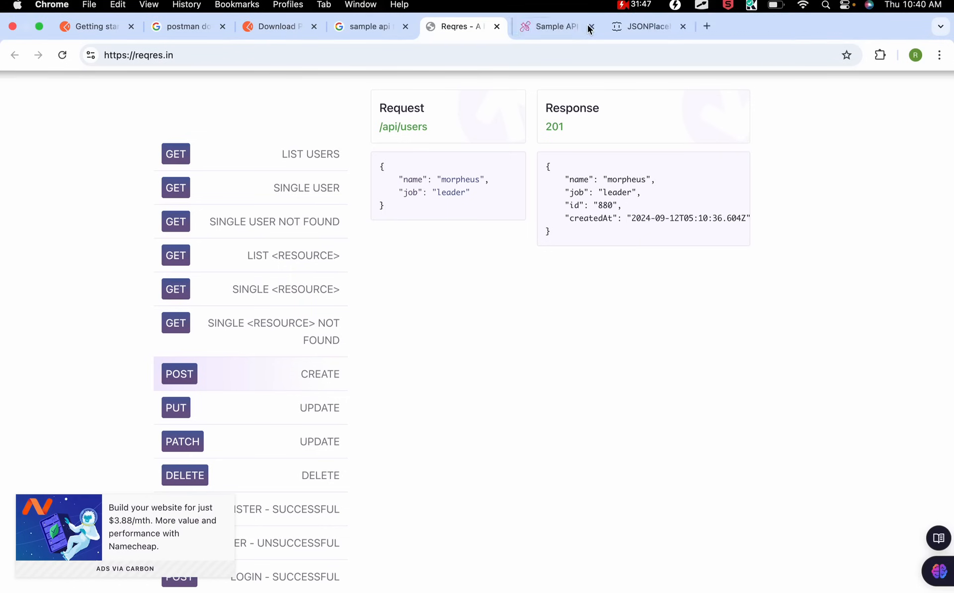
{"action": "left_click", "coordinate": [588, 27]}
Close the last extra tab and search Google for 'get post put delete'
{"action": "left_click", "coordinate": [588, 26]}
{"action": "left_click", "coordinate": [611, 27]}
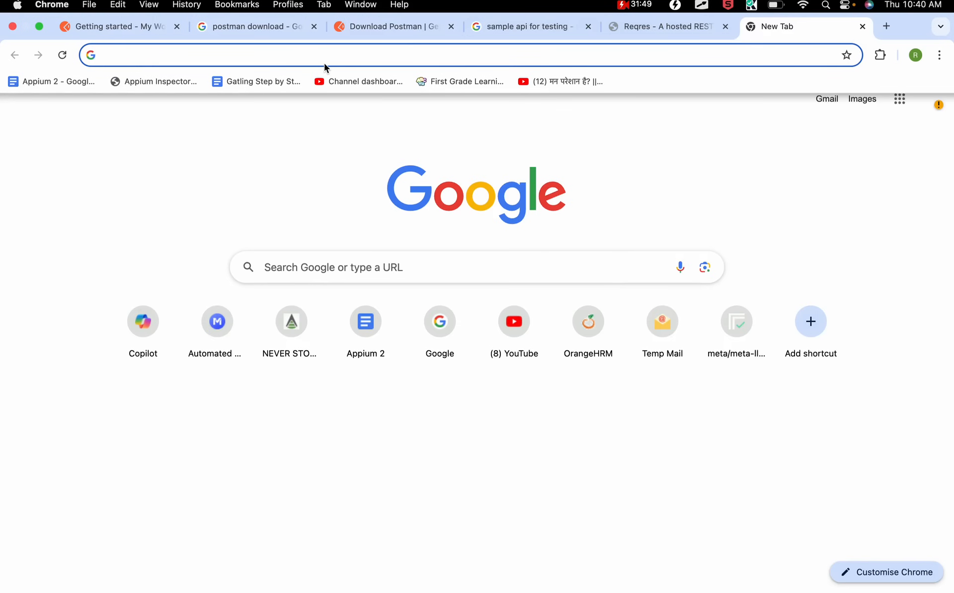
{"action": "type", "text": "get po"}
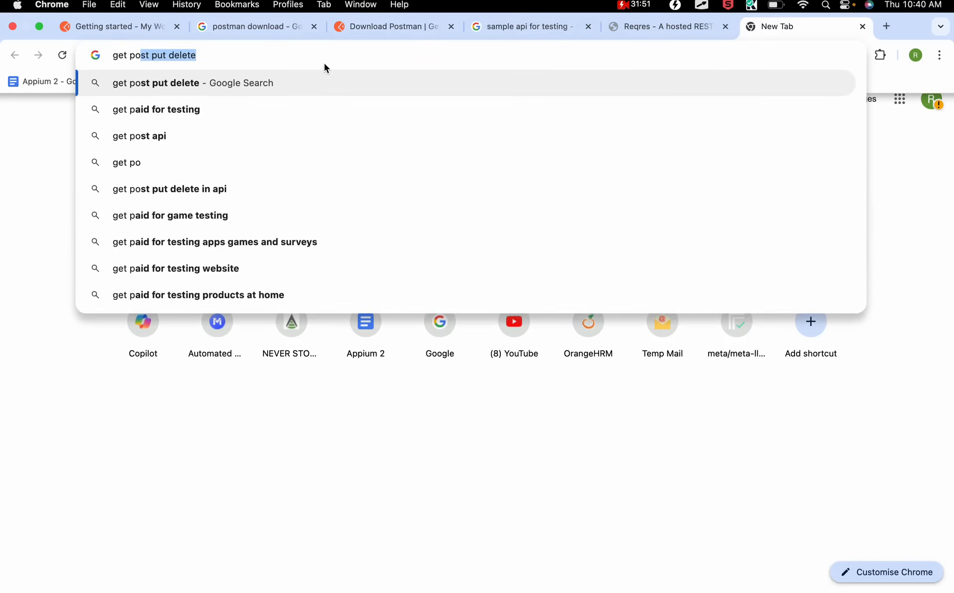
{"action": "key", "text": "Right"}
{"action": "key", "text": "Return"}
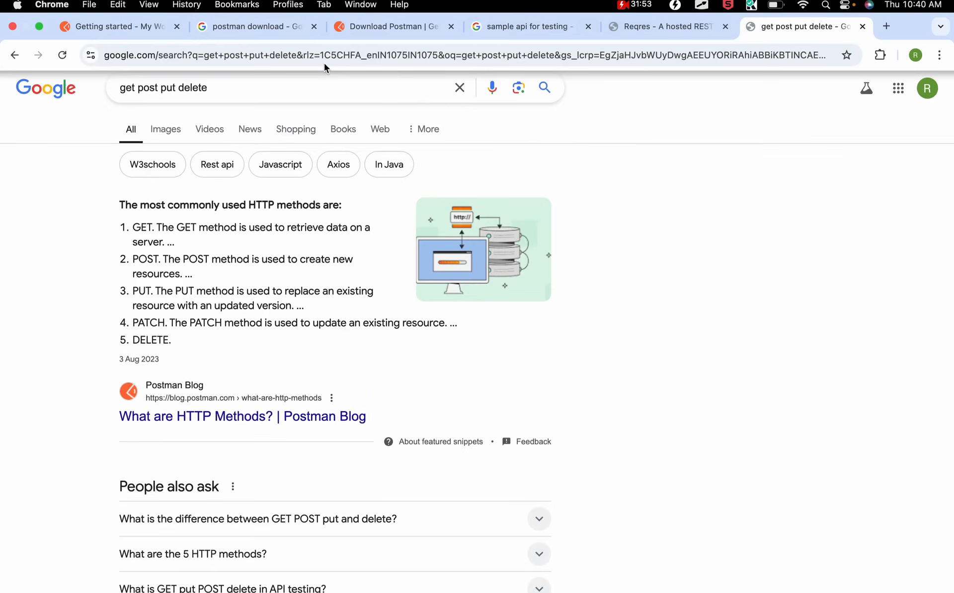
Open the Postman Blog and W3Schools HTTP methods results in background tabs
{"action": "left_click", "coordinate": [227, 422], "text": "super"}
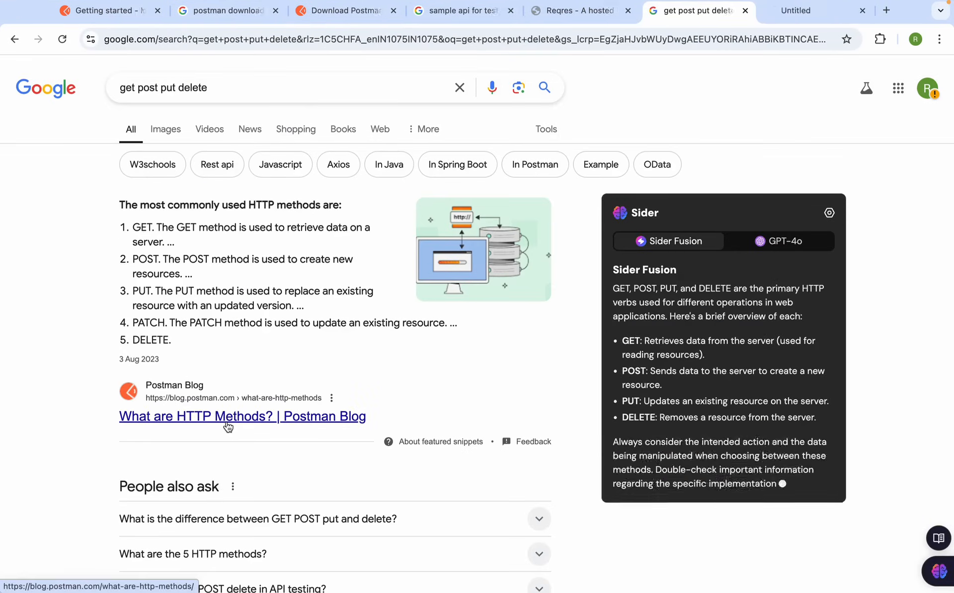
{"action": "scroll", "coordinate": [227, 423], "scroll_direction": "down", "scroll_amount": 5}
{"action": "scroll", "coordinate": [226, 423], "scroll_direction": "down", "scroll_amount": 5}
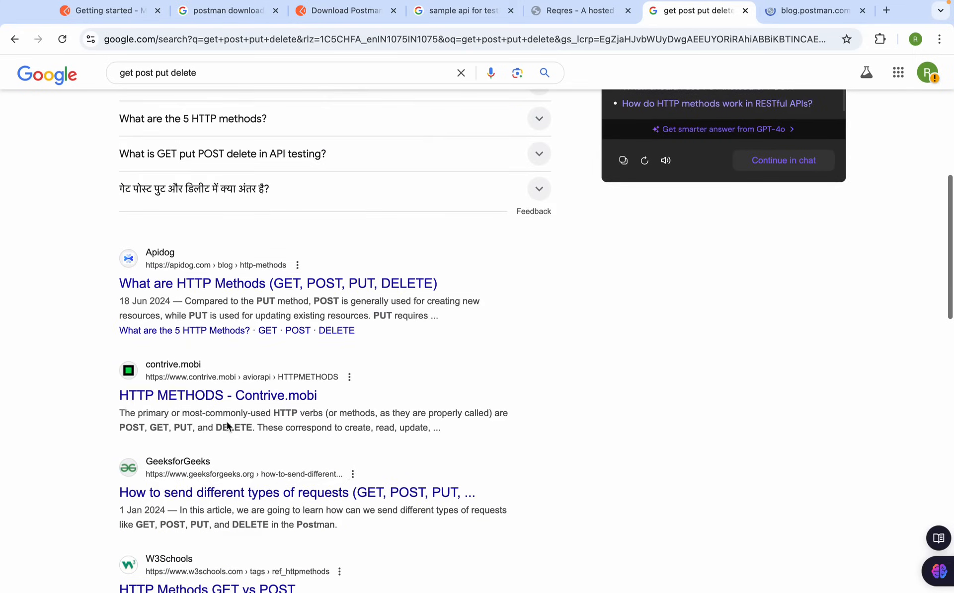
{"action": "left_click", "coordinate": [204, 522], "text": "super"}
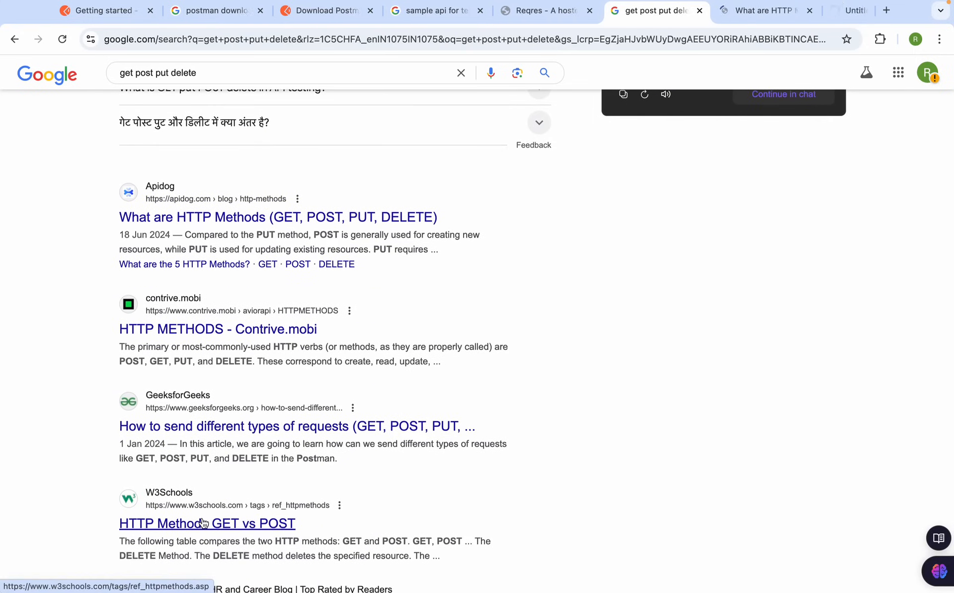
Read the Postman Blog and W3Schools HTTP methods articles, then return to the search results
{"action": "left_click", "coordinate": [695, 20]}
{"action": "scroll", "coordinate": [347, 389], "scroll_direction": "down", "scroll_amount": 15}
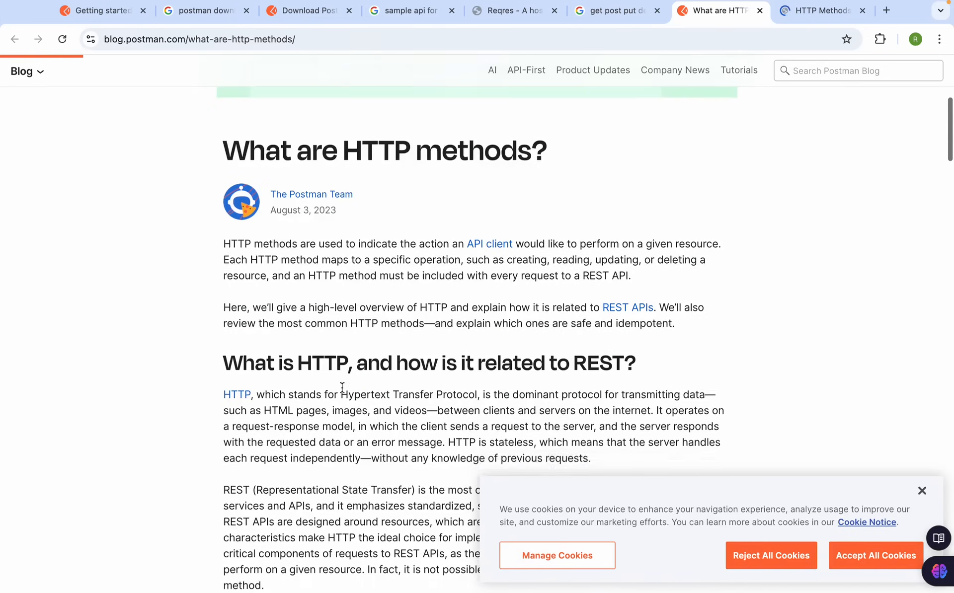
{"action": "scroll", "coordinate": [342, 392], "scroll_direction": "up", "scroll_amount": 1}
{"action": "scroll", "coordinate": [342, 392], "scroll_direction": "down", "scroll_amount": 12}
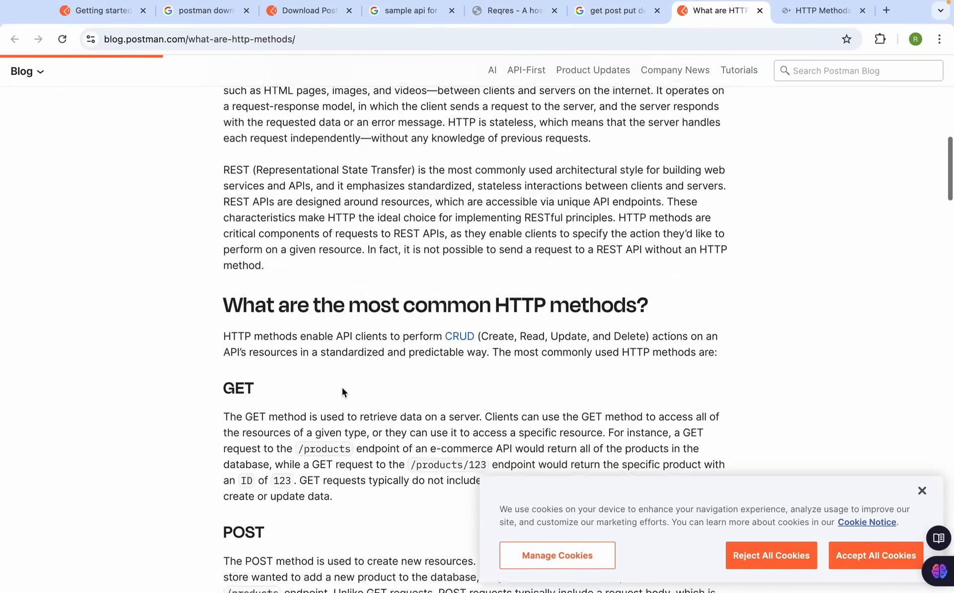
{"action": "scroll", "coordinate": [343, 389], "scroll_direction": "down", "scroll_amount": 6}
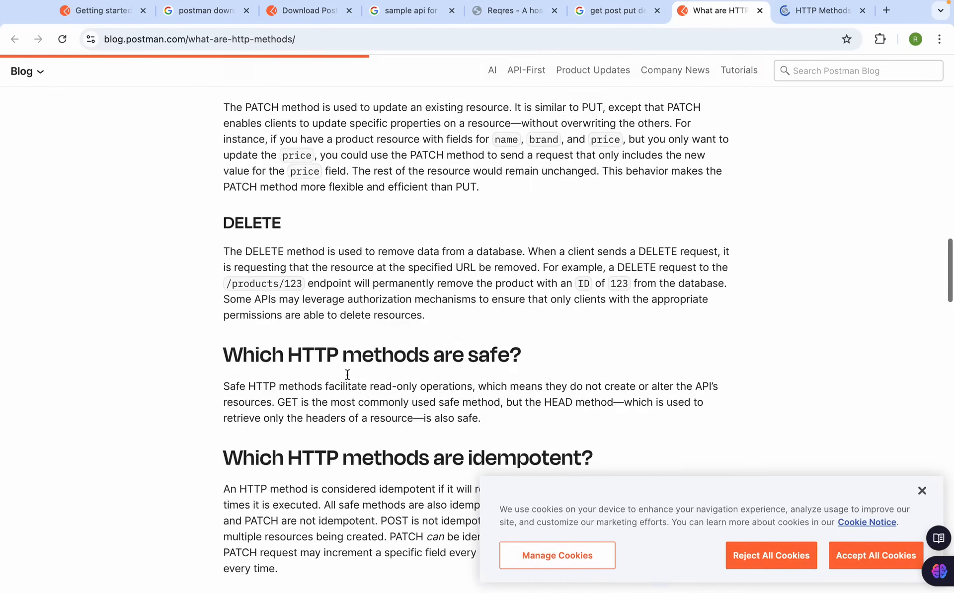
{"action": "left_click", "coordinate": [826, 11]}
{"action": "scroll", "coordinate": [460, 396], "scroll_direction": "down", "scroll_amount": 7}
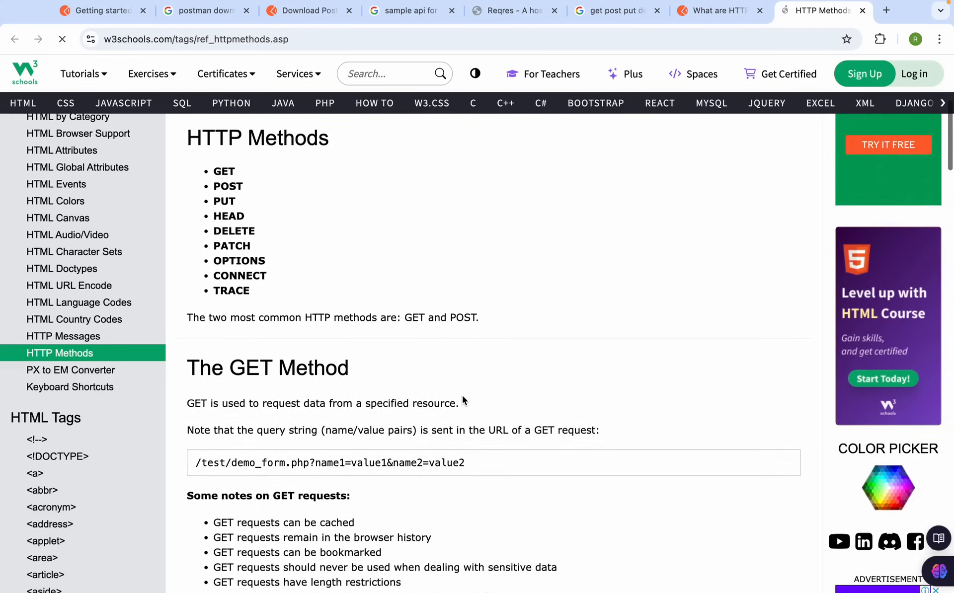
{"action": "scroll", "coordinate": [462, 400], "scroll_direction": "up", "scroll_amount": 1}
{"action": "left_click", "coordinate": [720, 10]}
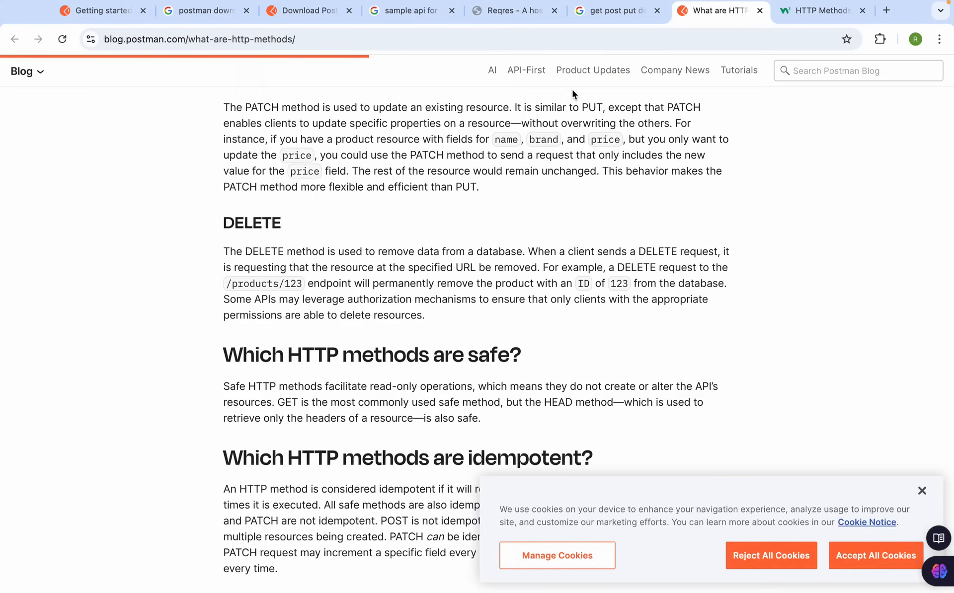
{"action": "scroll", "coordinate": [563, 44], "scroll_direction": "up", "scroll_amount": 2}
{"action": "left_click", "coordinate": [621, 11]}
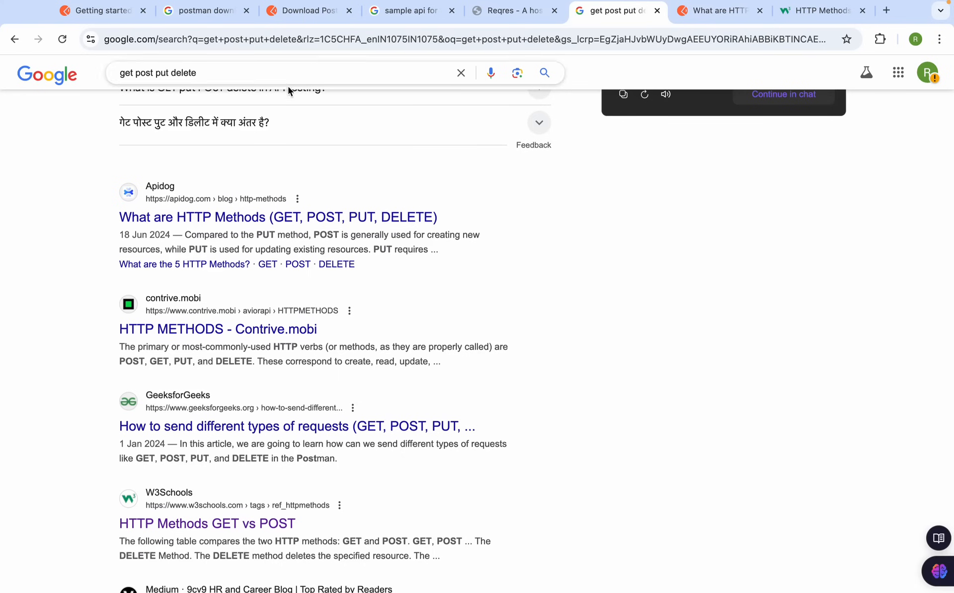
{"action": "left_click", "coordinate": [251, 74]}
Search 'get post put delete crud' and open Stack Overflow and Contrive results in new tabs
{"action": "type", "text": "crud"}
{"action": "key", "text": "Return"}
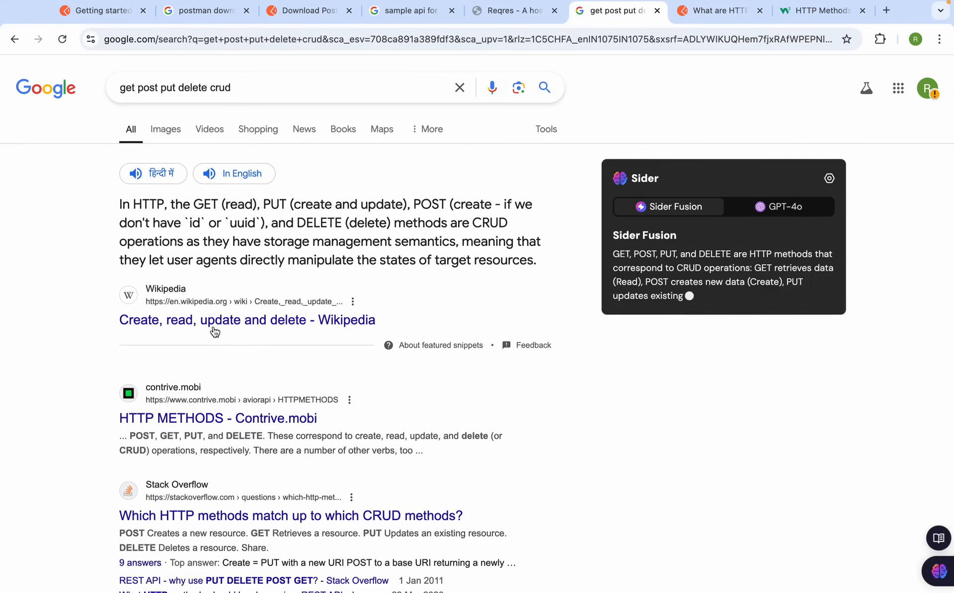
{"action": "scroll", "coordinate": [207, 427], "scroll_direction": "down", "scroll_amount": 2}
{"action": "left_click", "coordinate": [209, 425], "text": "super"}
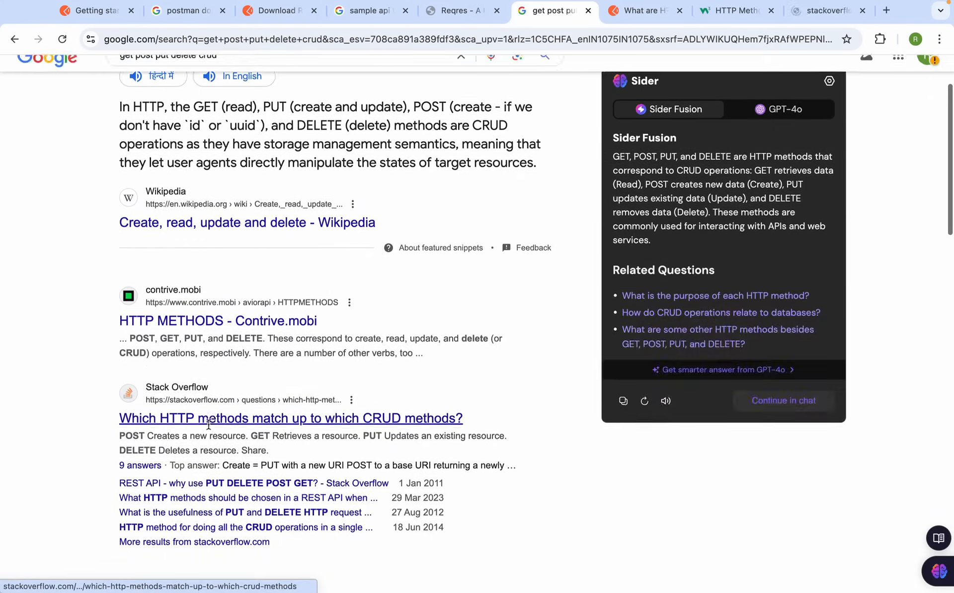
{"action": "scroll", "coordinate": [221, 239], "scroll_direction": "down", "scroll_amount": 4}
{"action": "left_click", "coordinate": [221, 233], "text": "super"}
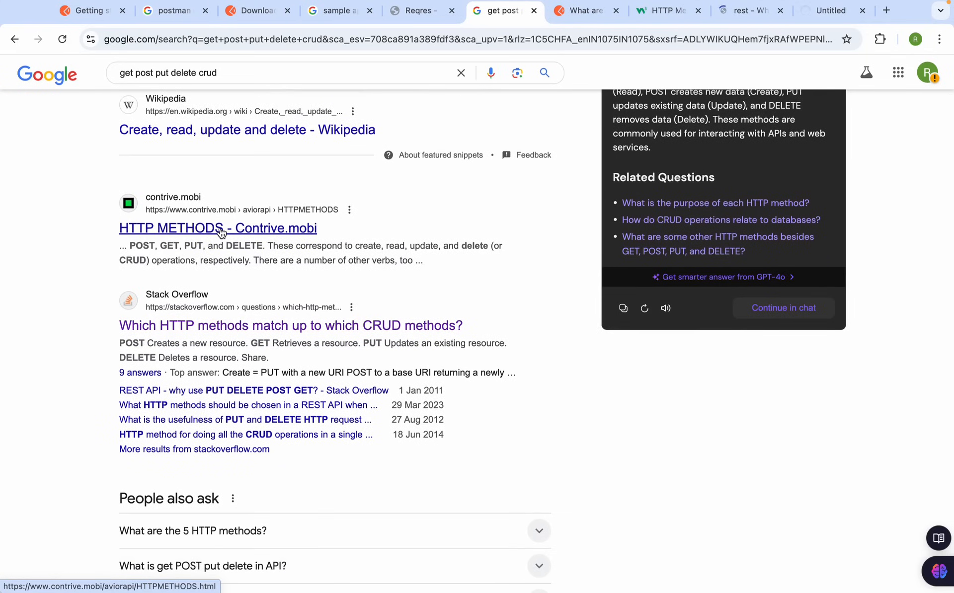
Review the Contrive HTTP Methods table, outlining the PUT UPDATE and DELETE rows
{"action": "left_click", "coordinate": [830, 11]}
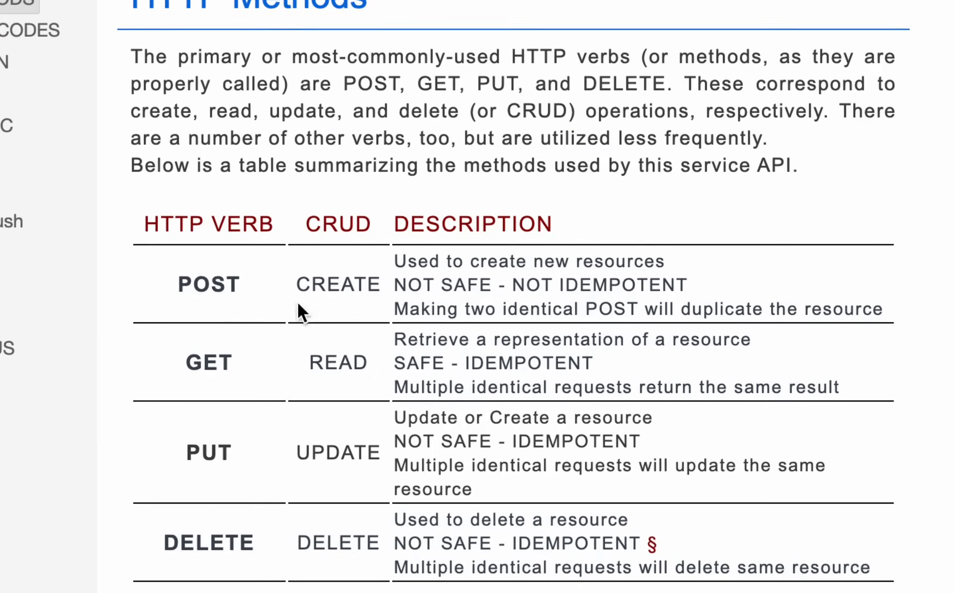
{"action": "scroll", "coordinate": [316, 346], "scroll_direction": "down", "scroll_amount": 2}
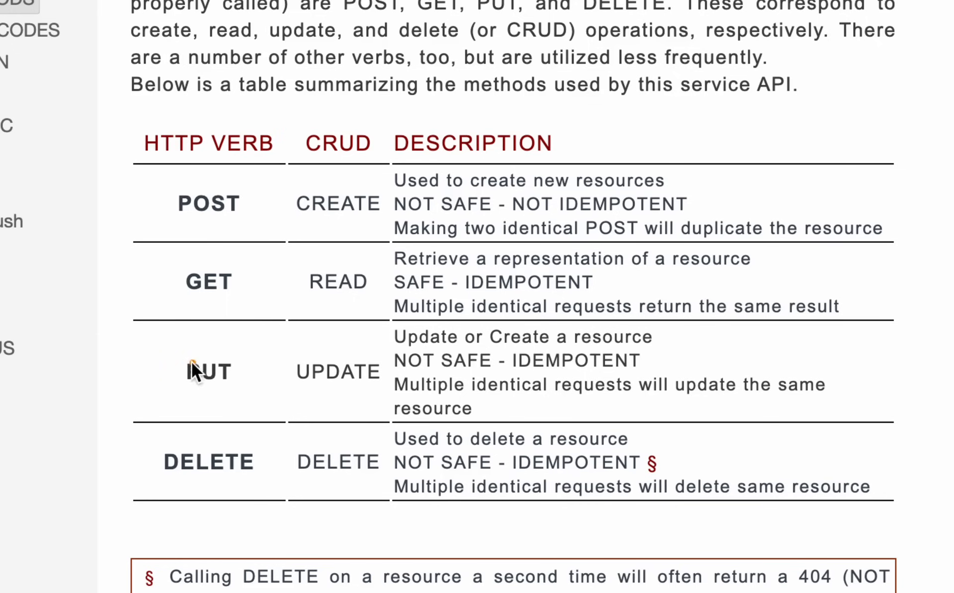
{"action": "mouse_move", "coordinate": [197, 348]}
{"action": "left_mouse_down"}
{"action": "mouse_move", "coordinate": [392, 399]}
{"action": "mouse_move", "coordinate": [949, 403]}
{"action": "mouse_move", "coordinate": [831, 399]}
{"action": "left_mouse_up"}
{"action": "key", "text": "Escape"}
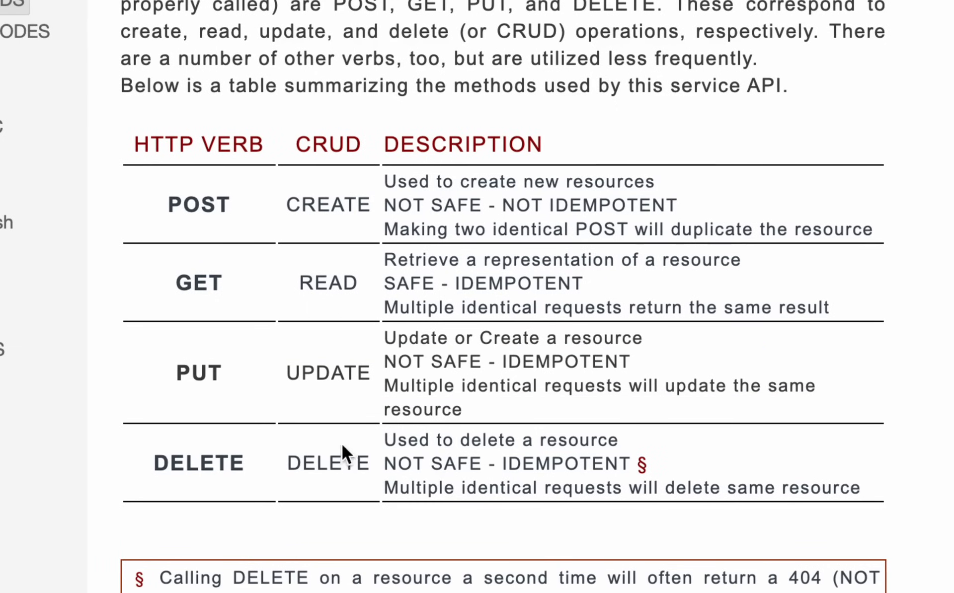
{"action": "left_click_drag", "start_coordinate": [144, 446], "coordinate": [884, 502]}
{"action": "key", "text": "Escape"}
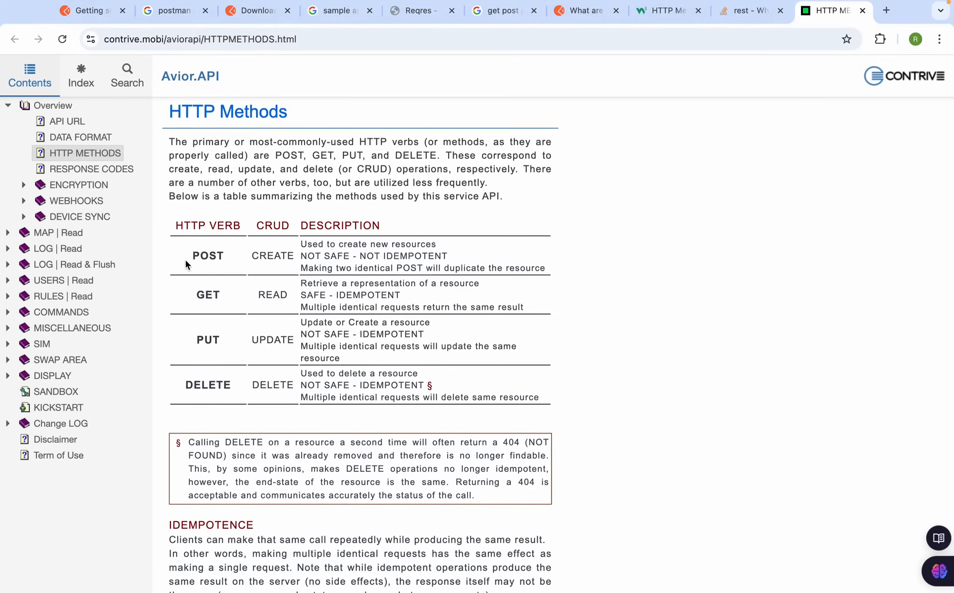
Revisit the CRUD search results and the Postman blog article on HTTP methods
{"action": "left_click", "coordinate": [506, 12]}
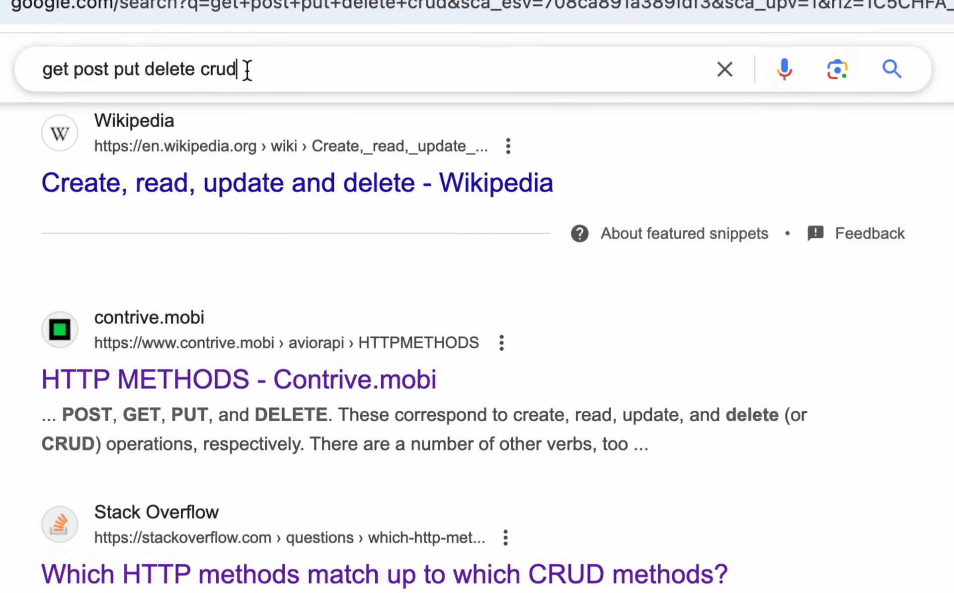
{"action": "left_click", "coordinate": [222, 73]}
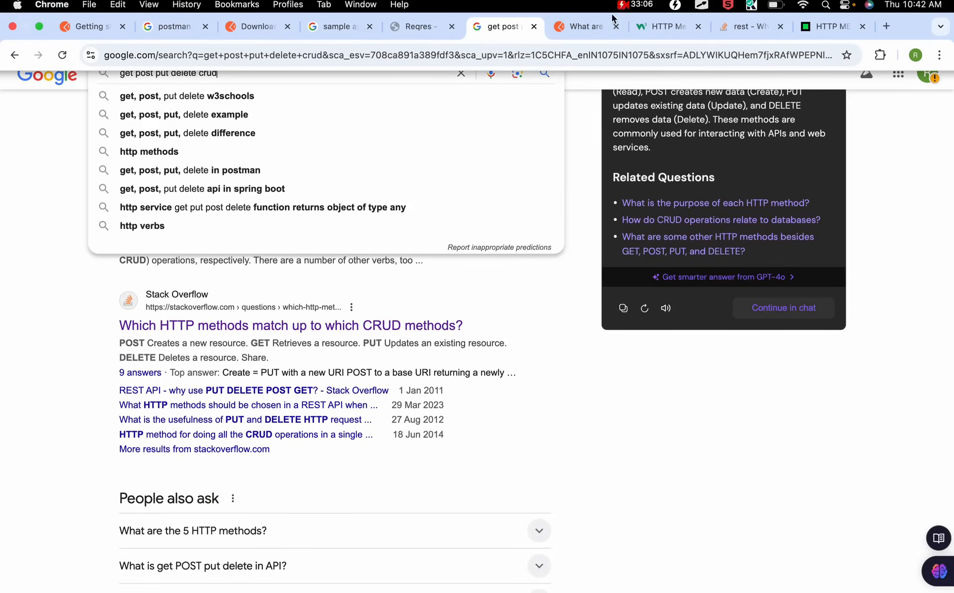
{"action": "left_click", "coordinate": [586, 12]}
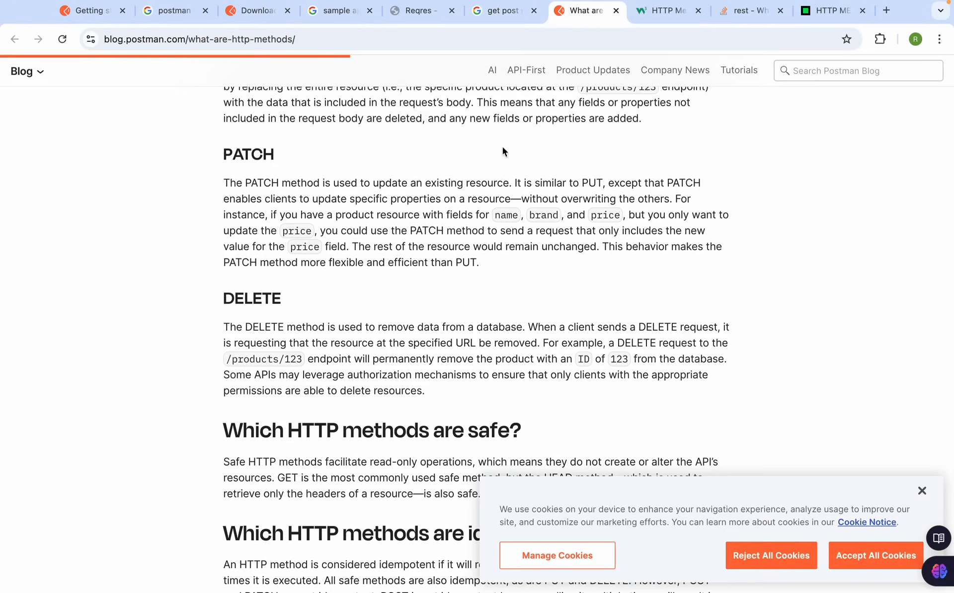
{"action": "scroll", "coordinate": [497, 119], "scroll_direction": "up", "scroll_amount": 2}
{"action": "left_click", "coordinate": [503, 11]}
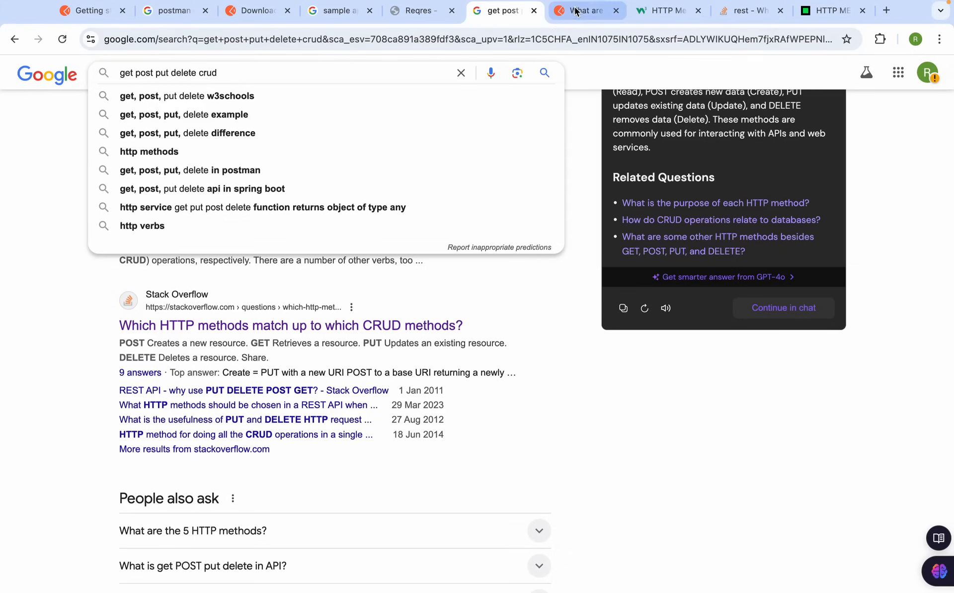
Search for 'http status codes' and open the W3Schools HTTP status messages result
{"action": "left_click_drag", "start_coordinate": [139, 72], "coordinate": [307, 74]}
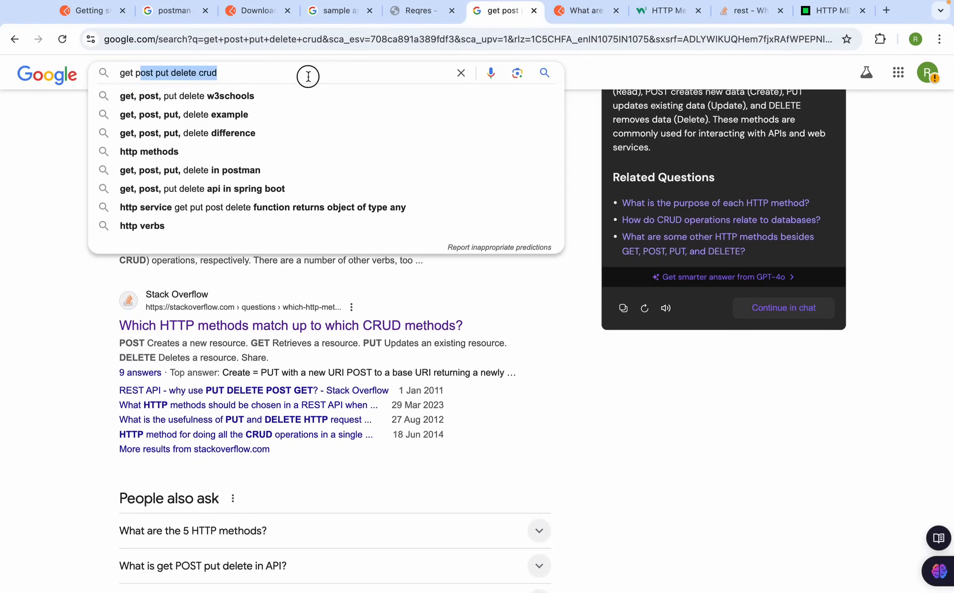
{"action": "key", "text": "BackSpace"}
{"action": "key", "text": "BackSpace"}
{"action": "key", "text": "BackSpace"}
{"action": "key", "text": "BackSpace"}
{"action": "key", "text": "BackSpace"}
{"action": "type", "text": "http status codes"}
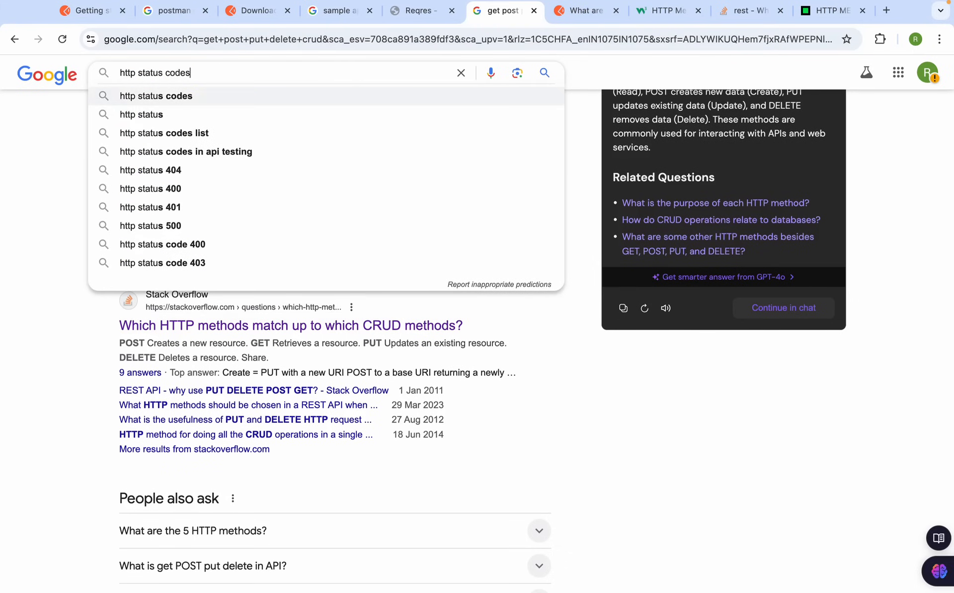
{"action": "key", "text": "Return"}
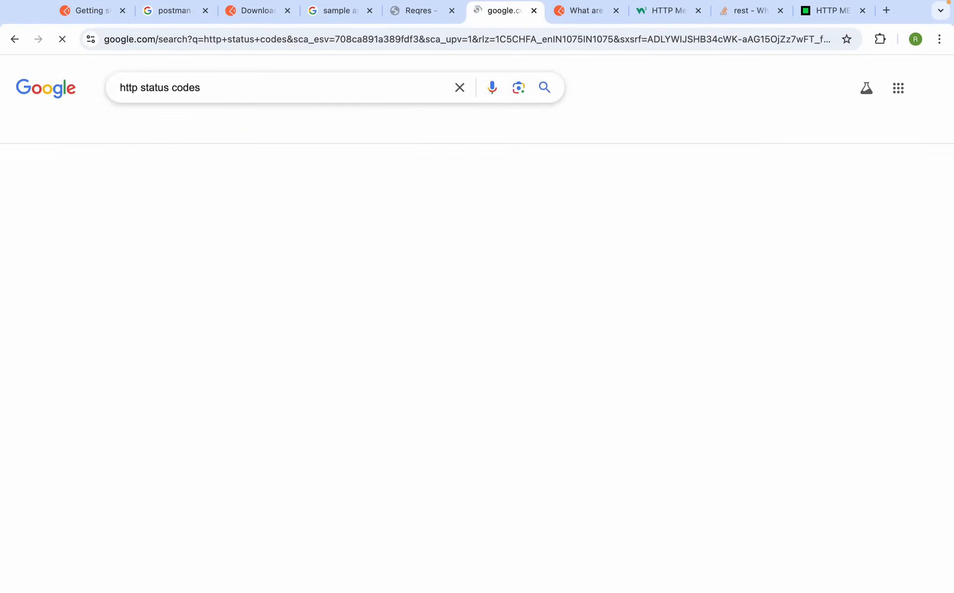
{"action": "scroll", "coordinate": [281, 303], "scroll_direction": "down", "scroll_amount": 2}
{"action": "scroll", "coordinate": [281, 303], "scroll_direction": "down", "scroll_amount": 1}
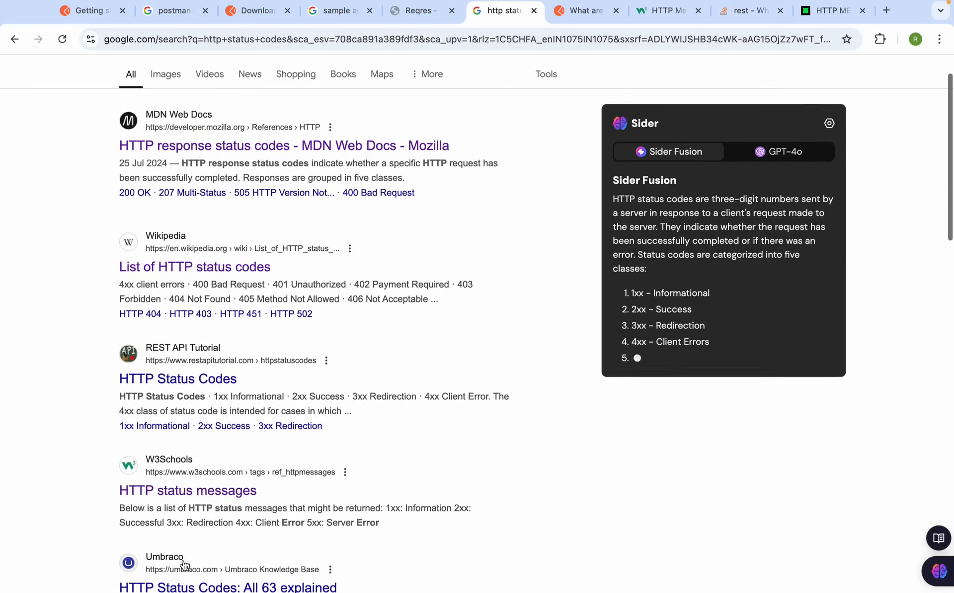
{"action": "left_click", "coordinate": [192, 492], "text": "super"}
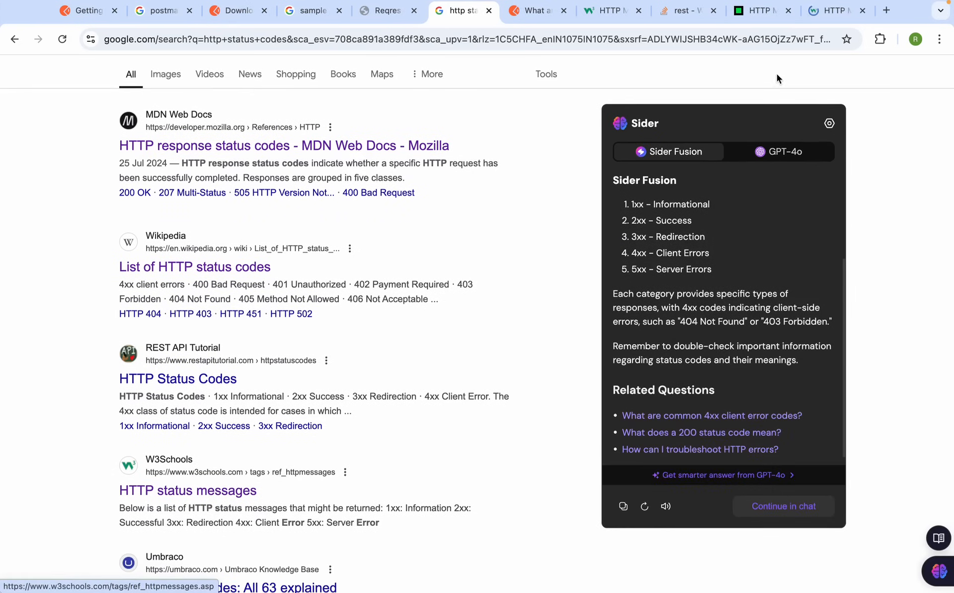
{"action": "left_click", "coordinate": [837, 11]}
Scroll to the 2xx: Successful table on W3Schools and highlight its heading
{"action": "scroll", "coordinate": [351, 383], "scroll_direction": "down", "scroll_amount": 1}
{"action": "scroll", "coordinate": [351, 384], "scroll_direction": "down", "scroll_amount": 3}
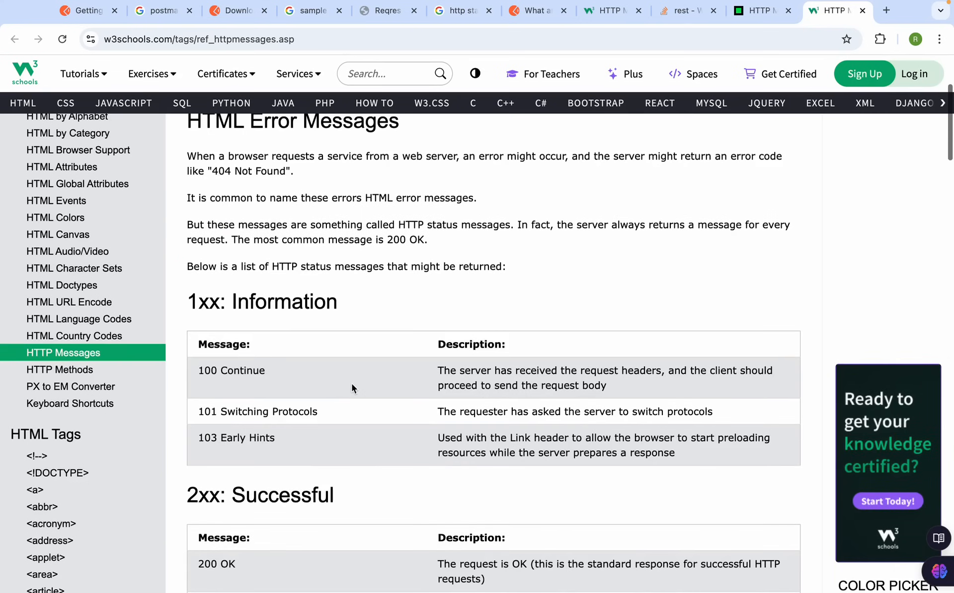
{"action": "left_click_drag", "start_coordinate": [237, 306], "coordinate": [360, 309]}
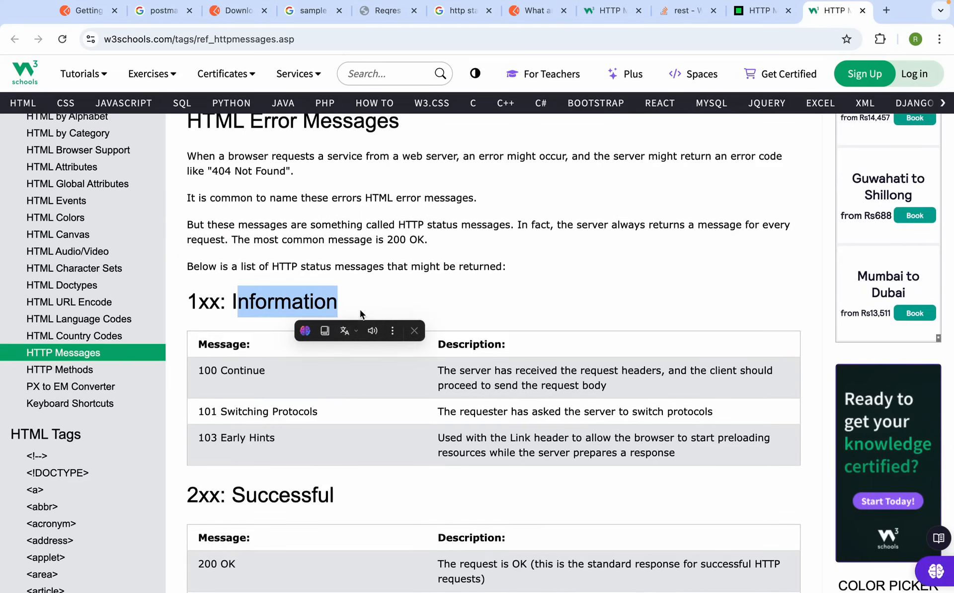
{"action": "scroll", "coordinate": [359, 309], "scroll_direction": "down", "scroll_amount": 4}
{"action": "left_click_drag", "start_coordinate": [334, 276], "coordinate": [194, 283]}
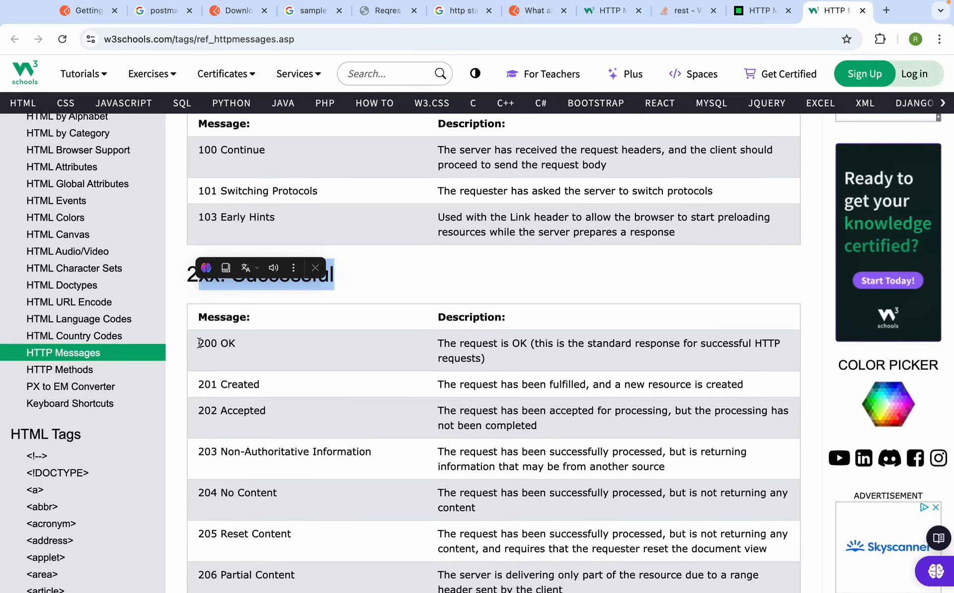
Highlight the 200 OK and 201 Created status codes in turn
{"action": "left_click_drag", "start_coordinate": [198, 343], "coordinate": [267, 348]}
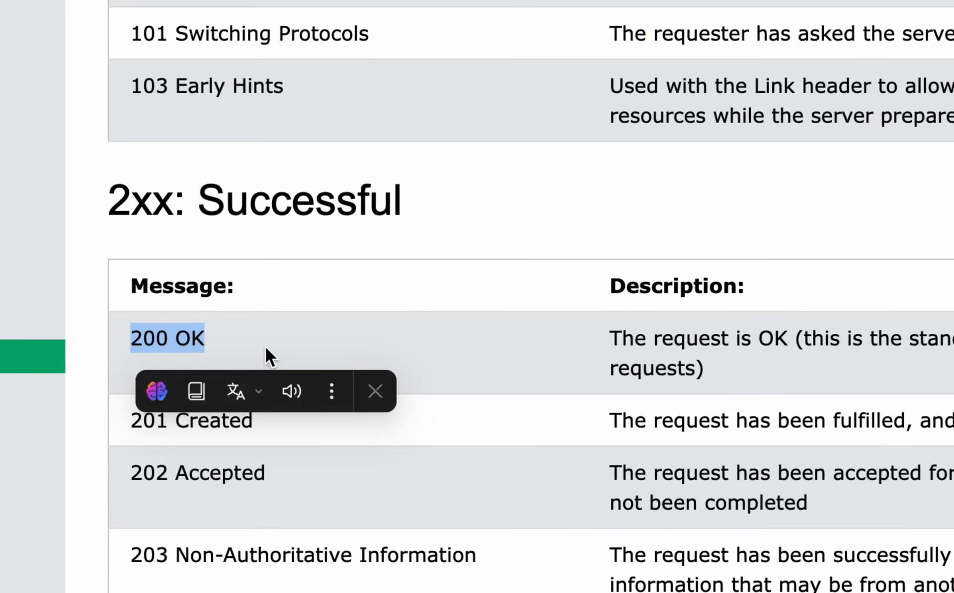
{"action": "left_click", "coordinate": [362, 333]}
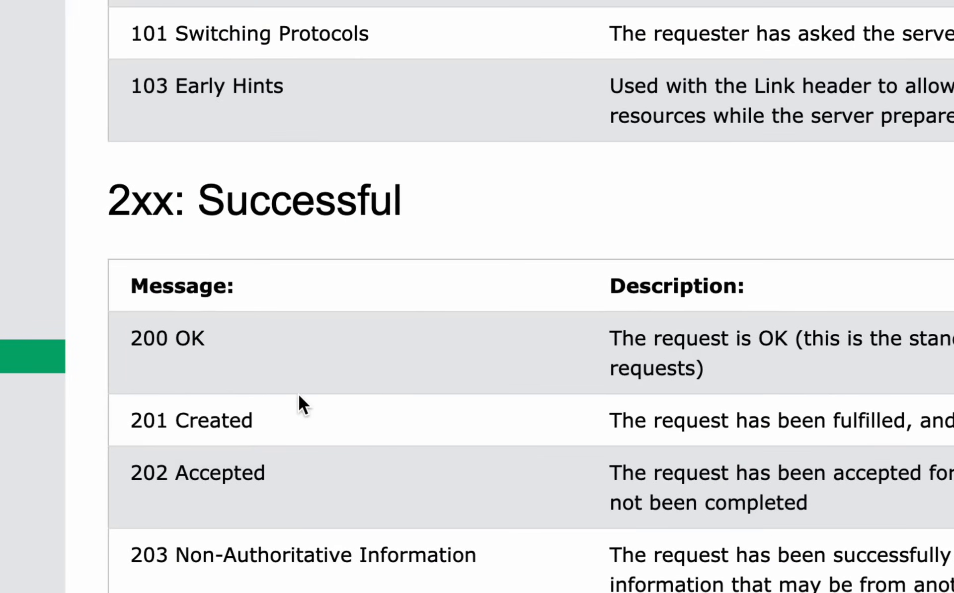
{"action": "left_click_drag", "start_coordinate": [248, 422], "coordinate": [113, 431]}
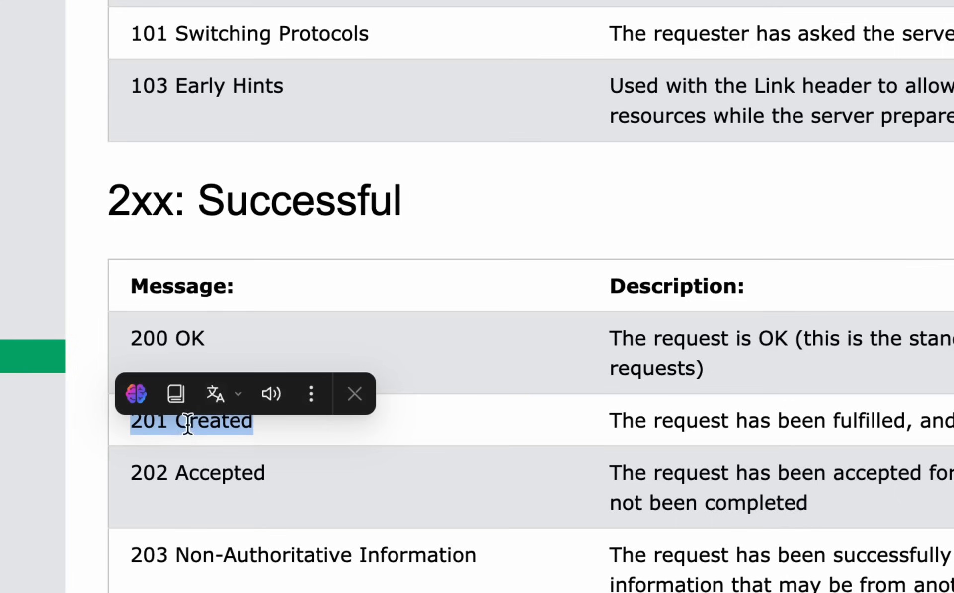
{"action": "left_click", "coordinate": [263, 431]}
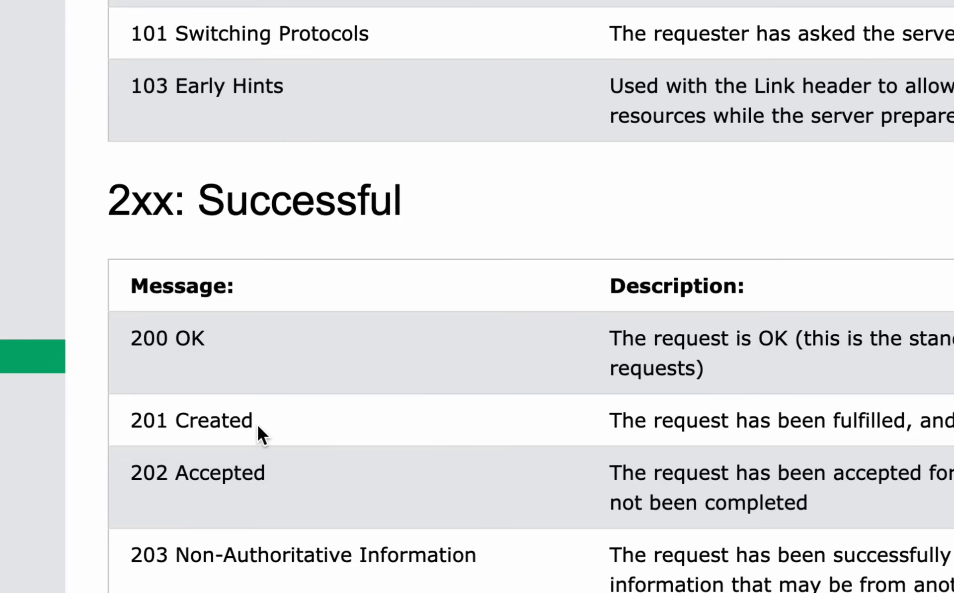
{"action": "left_click_drag", "start_coordinate": [255, 422], "coordinate": [135, 422]}
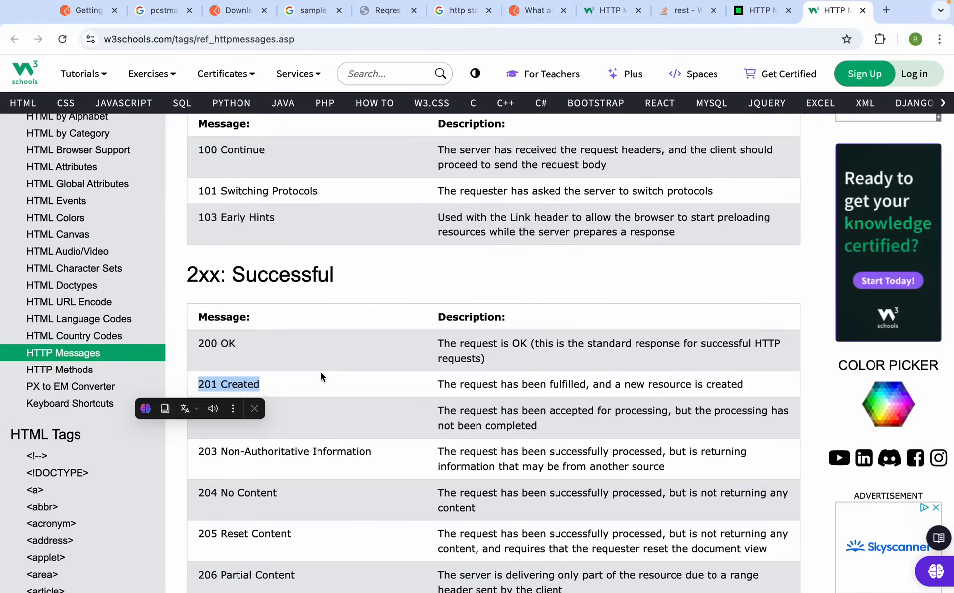
{"action": "left_click", "coordinate": [373, 405]}
{"action": "scroll", "coordinate": [373, 404], "scroll_direction": "down", "scroll_amount": 3}
Go over the 4xx client error and 5xx server error status code tables
{"action": "scroll", "coordinate": [321, 373], "scroll_direction": "down", "scroll_amount": 3}
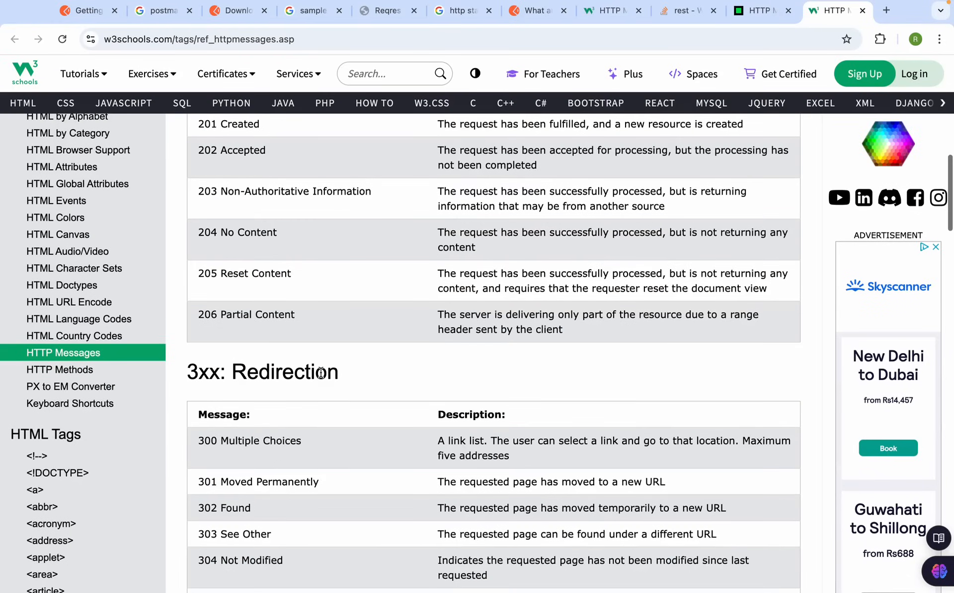
{"action": "left_click_drag", "start_coordinate": [186, 372], "coordinate": [343, 373]}
{"action": "scroll", "coordinate": [343, 374], "scroll_direction": "down", "scroll_amount": 1}
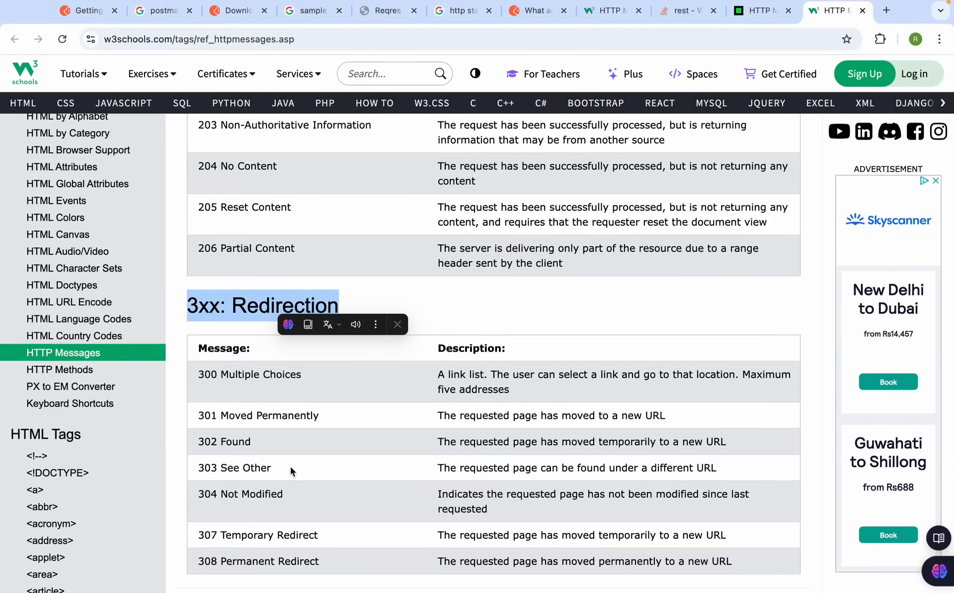
{"action": "scroll", "coordinate": [289, 461], "scroll_direction": "down", "scroll_amount": 8}
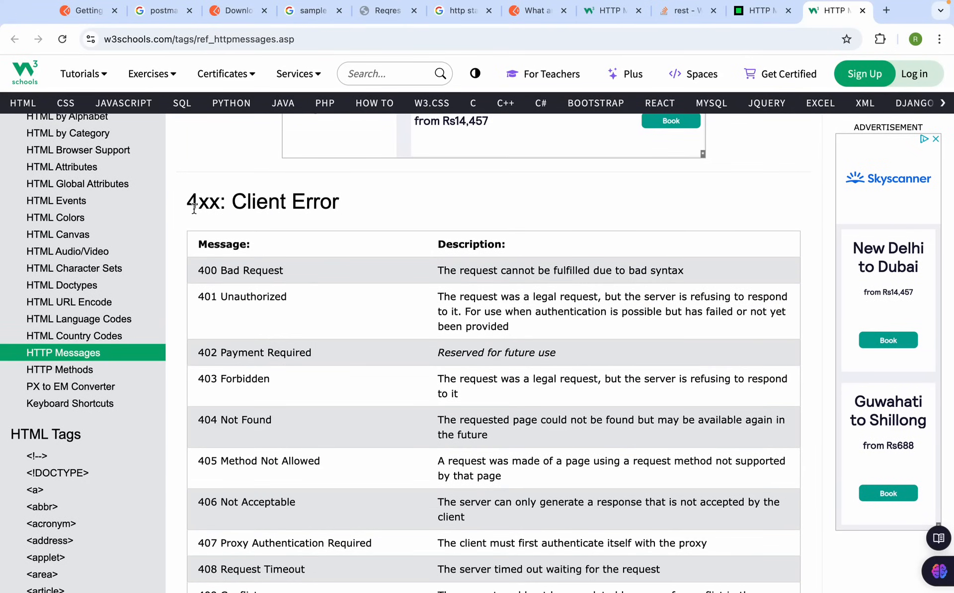
{"action": "left_click_drag", "start_coordinate": [207, 280], "coordinate": [300, 443]}
{"action": "scroll", "coordinate": [297, 441], "scroll_direction": "down", "scroll_amount": 5}
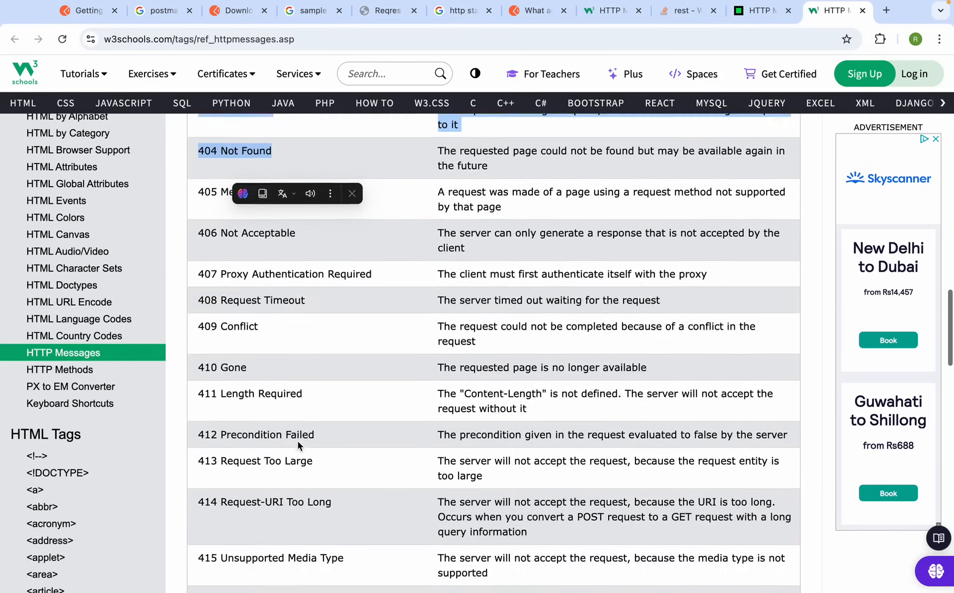
{"action": "scroll", "coordinate": [297, 441], "scroll_direction": "up", "scroll_amount": 5}
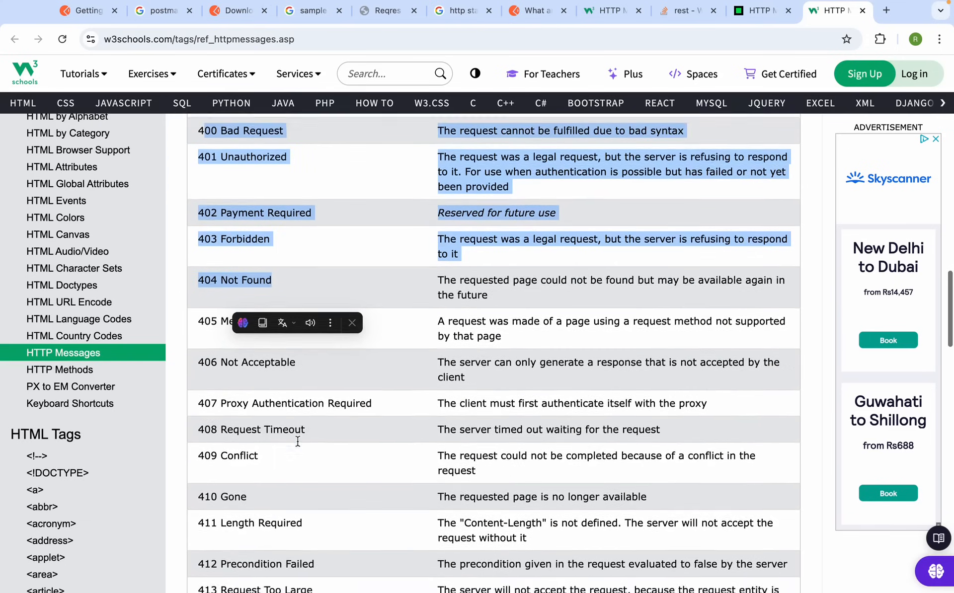
{"action": "scroll", "coordinate": [298, 441], "scroll_direction": "down", "scroll_amount": 10}
{"action": "scroll", "coordinate": [297, 442], "scroll_direction": "down", "scroll_amount": 2}
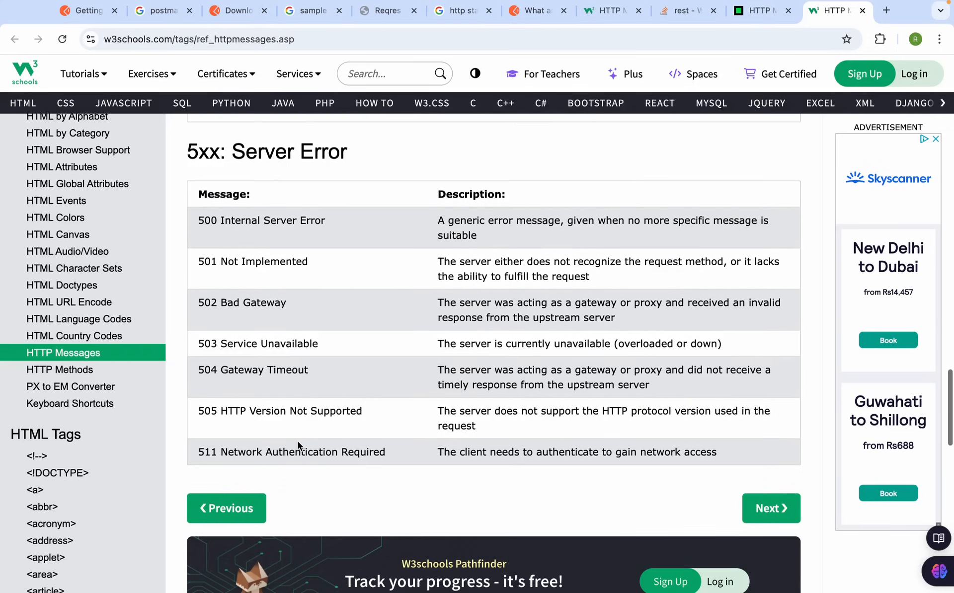
{"action": "left_click_drag", "start_coordinate": [204, 221], "coordinate": [371, 403]}
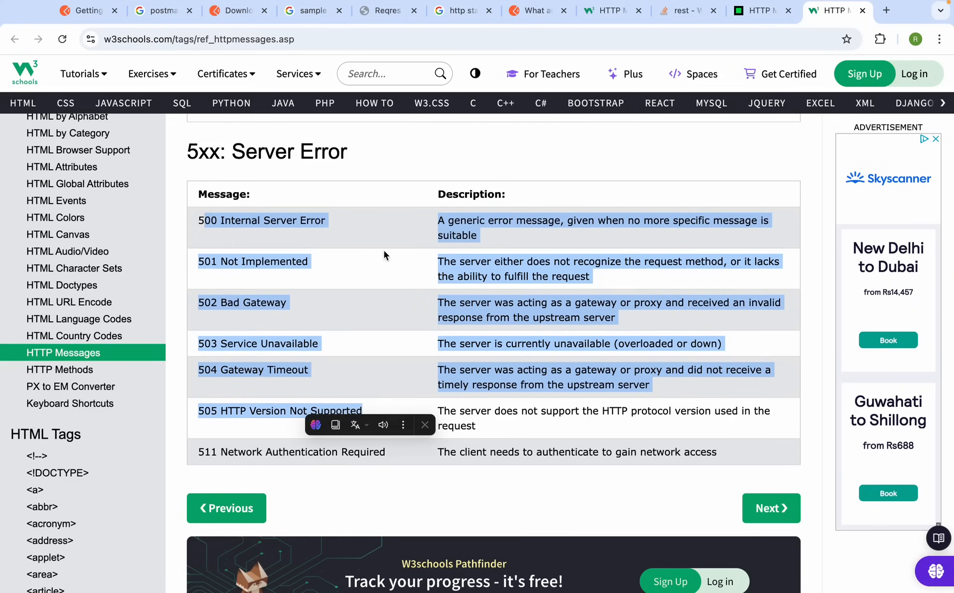
{"action": "left_click", "coordinate": [339, 232]}
{"action": "scroll", "coordinate": [287, 338], "scroll_direction": "up", "scroll_amount": 20}
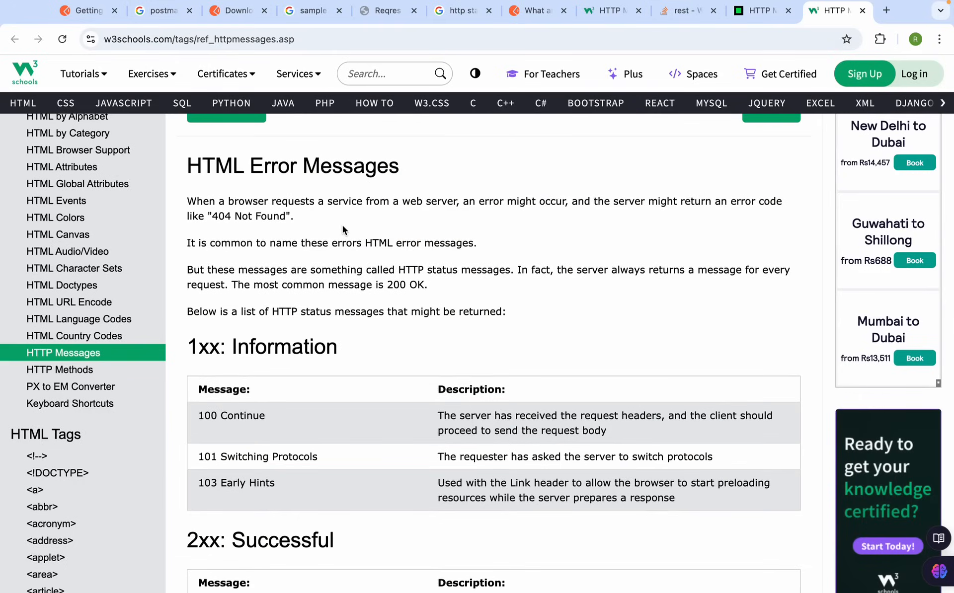
Show reqres.in's POST CREATE example, copy the /api/users URL, and return to Postman
{"action": "key", "text": "ctrl+Left"}
{"action": "key", "text": "ctrl+Right"}
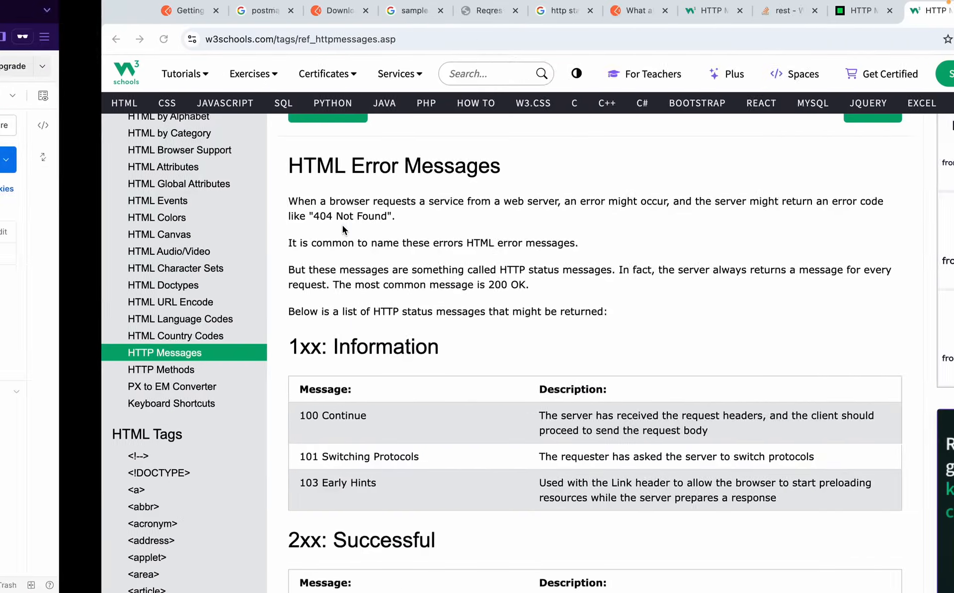
{"action": "left_click", "coordinate": [379, 10]}
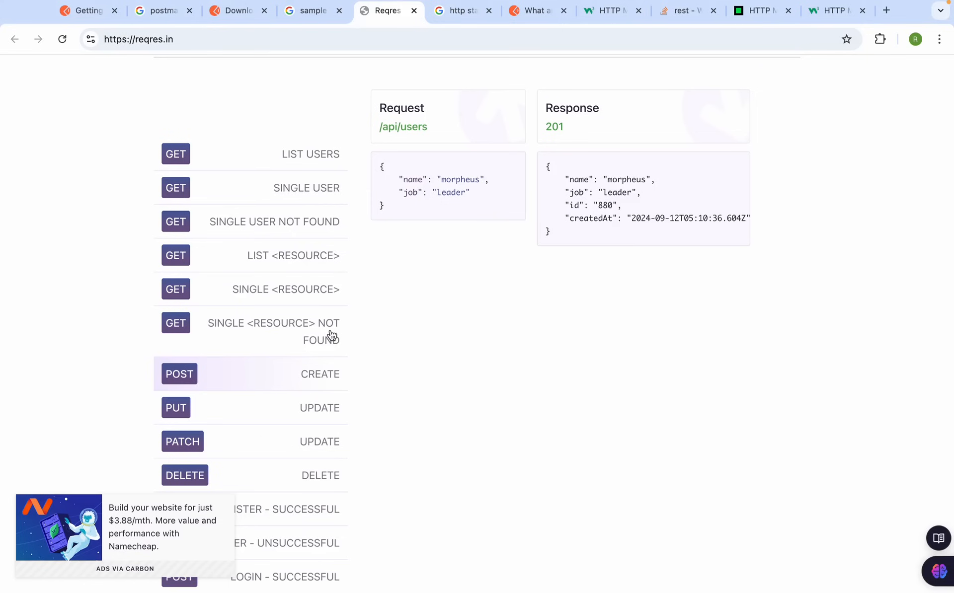
{"action": "left_click", "coordinate": [287, 375]}
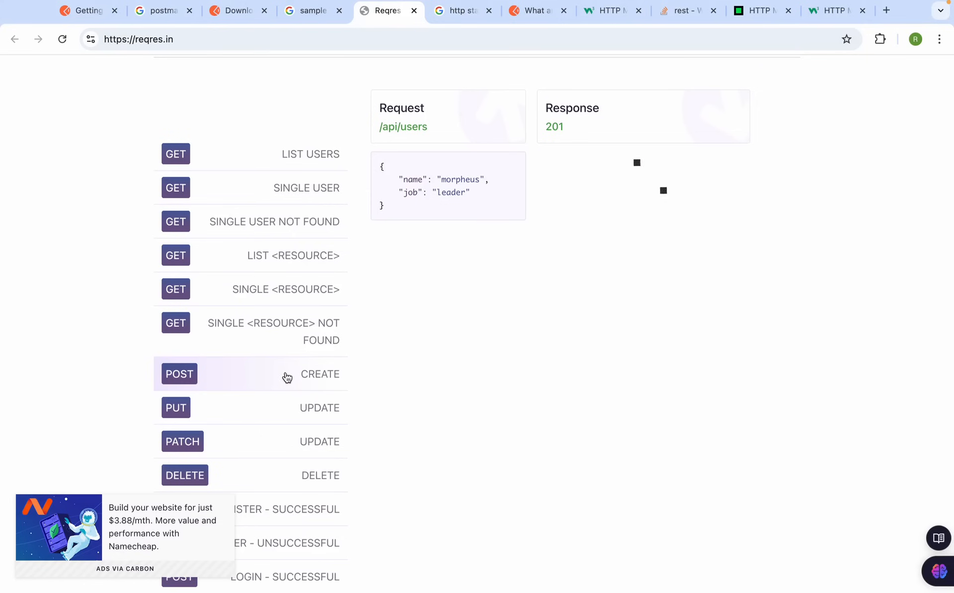
{"action": "left_click", "coordinate": [403, 128], "text": "super"}
{"action": "left_click", "coordinate": [437, 12]}
{"action": "left_click", "coordinate": [429, 38]}
{"action": "key", "text": "ctrl+c"}
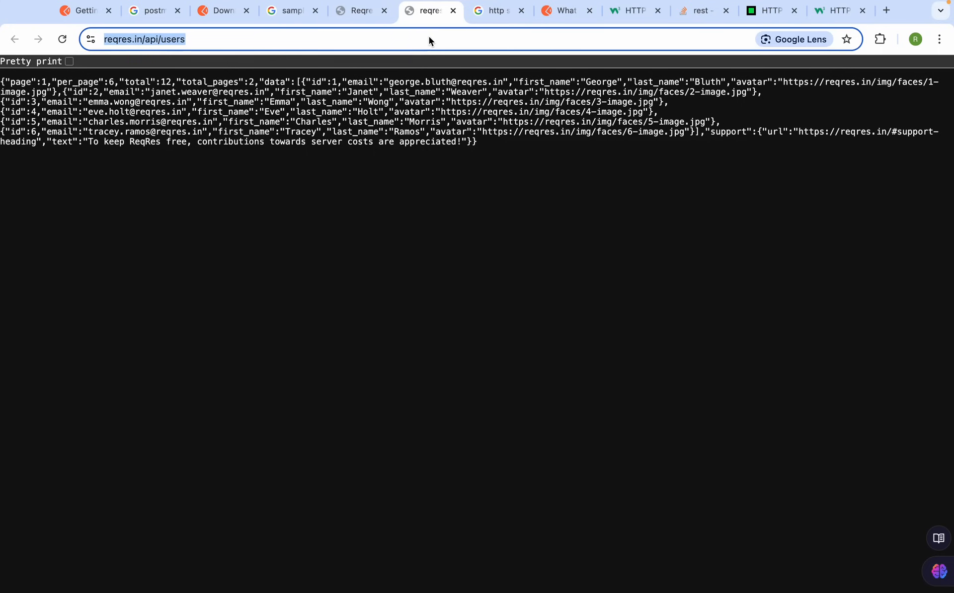
{"action": "left_click", "coordinate": [452, 11]}
{"action": "key", "text": "ctrl+Left"}
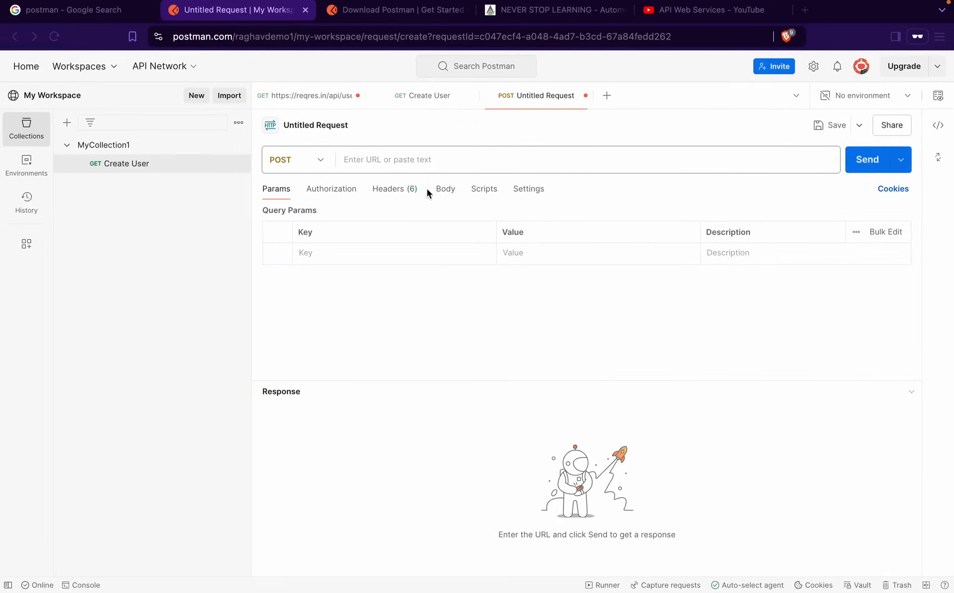
{"action": "left_click", "coordinate": [382, 165]}
{"action": "key", "text": "ctrl+v"}
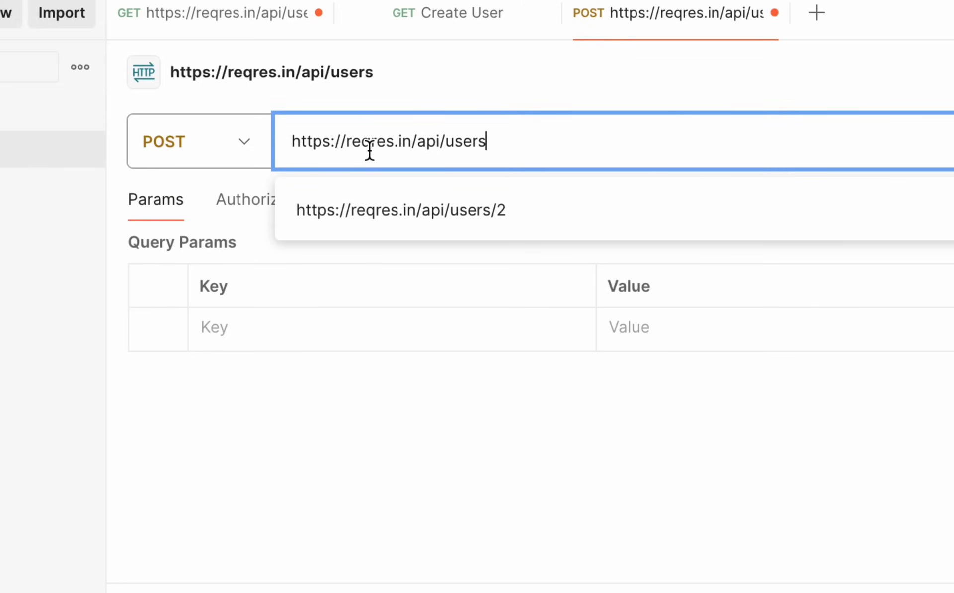
{"action": "left_click", "coordinate": [342, 401]}
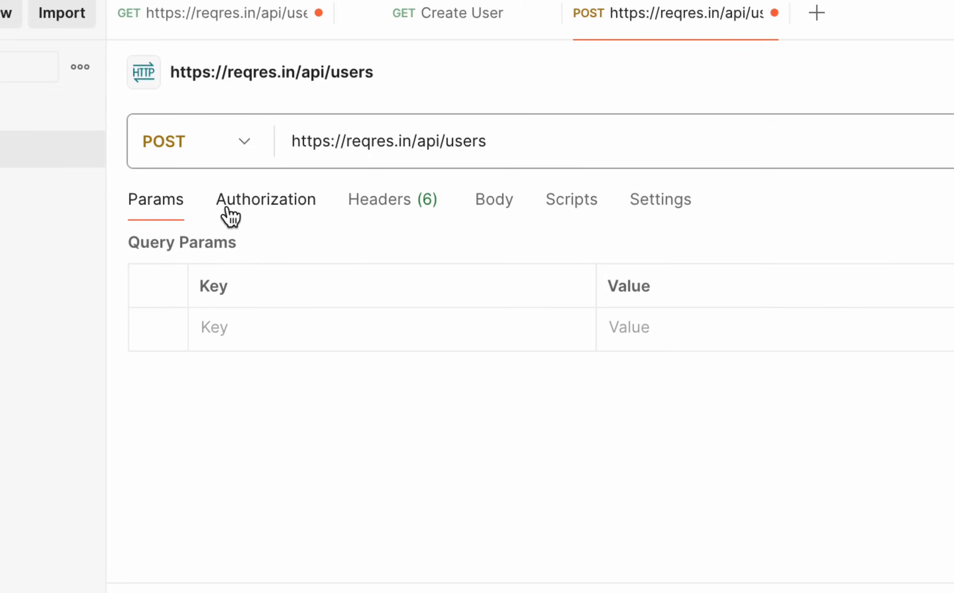
Look over the Authorization and Headers tabs, then bring up the Body options
{"action": "left_click", "coordinate": [270, 206]}
{"action": "left_click", "coordinate": [377, 205]}
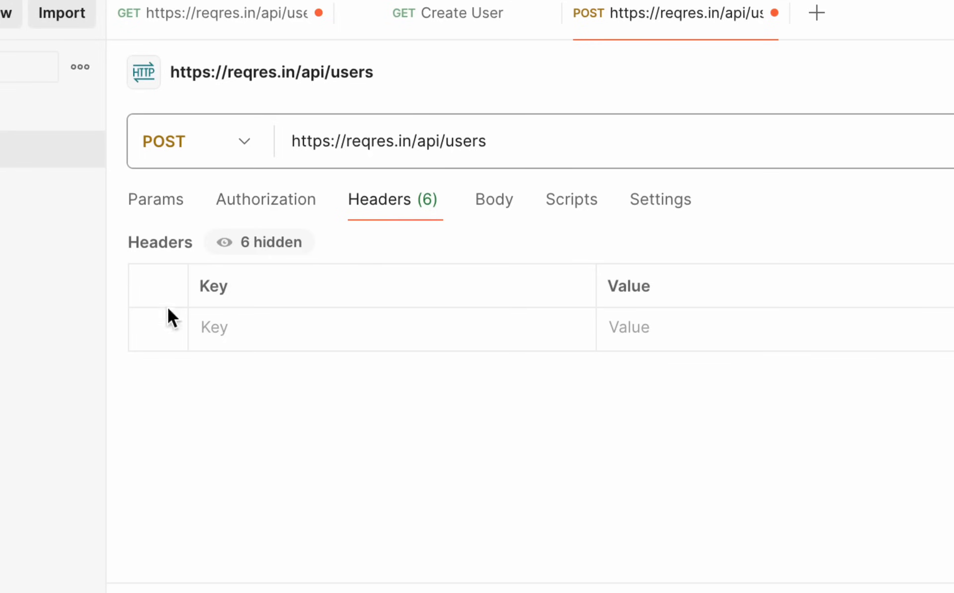
{"action": "left_click", "coordinate": [494, 211]}
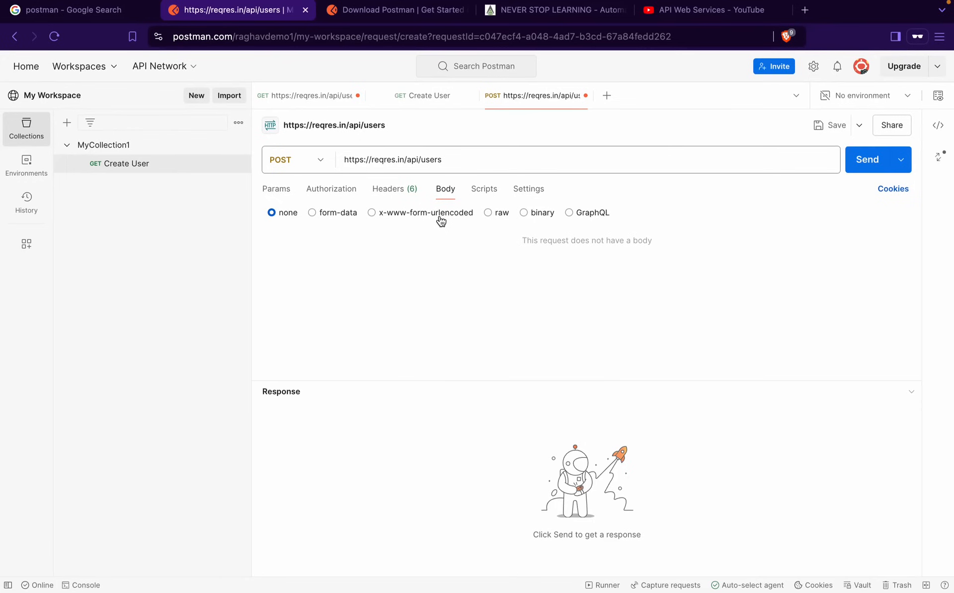
{"action": "mouse_move", "coordinate": [612, 3]}
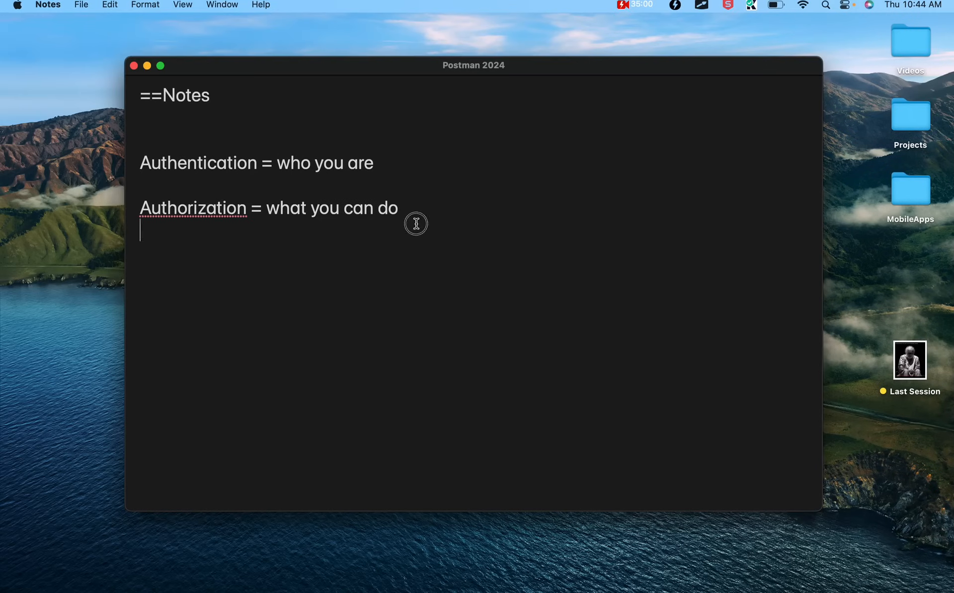
Add a new Notes line 'request body = payload' under the authorization definition
{"action": "key", "text": "Return"}
{"action": "type", "text": "request body = p"}
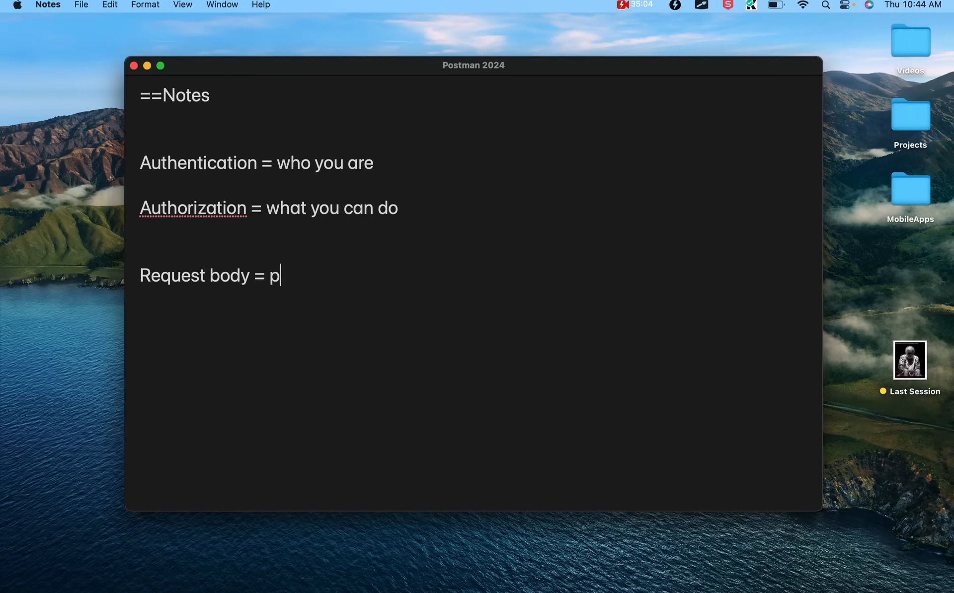
{"action": "type", "text": "ayload"}
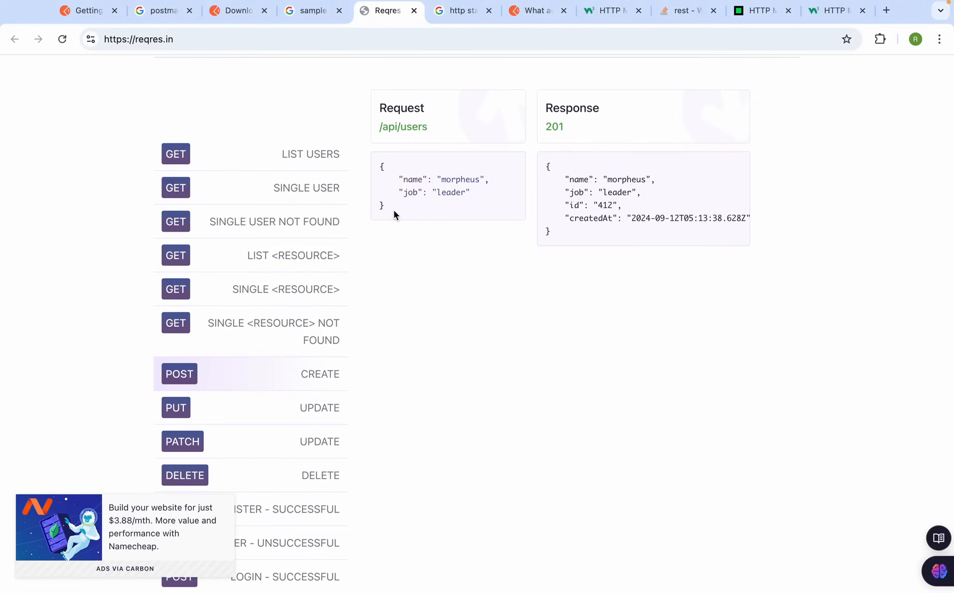
Paste the reqres.in sample JSON into a raw body with JSON as the language
{"action": "left_click_drag", "start_coordinate": [394, 214], "coordinate": [374, 166]}
{"action": "key", "text": "ctrl+c"}
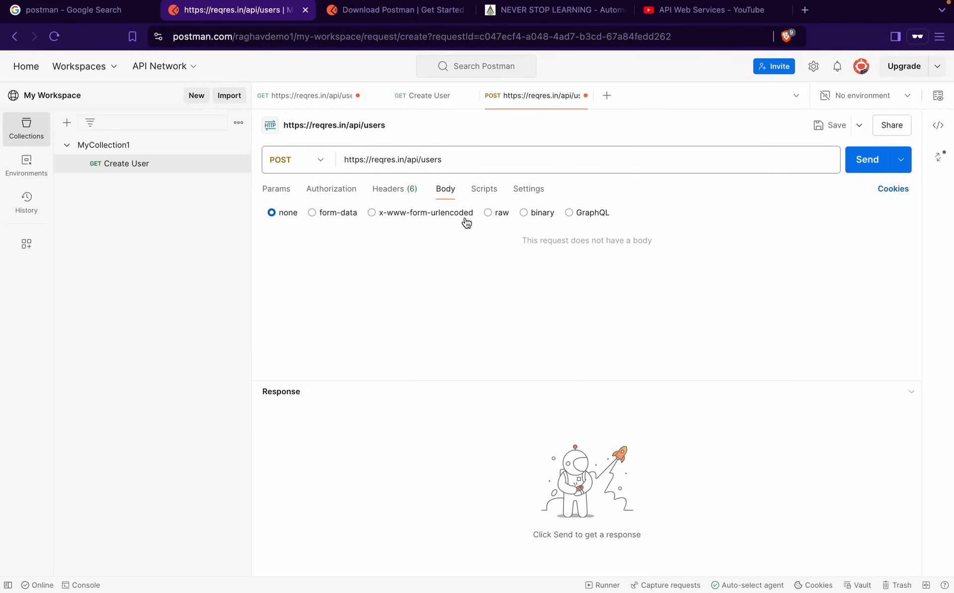
{"action": "left_click", "coordinate": [489, 217]}
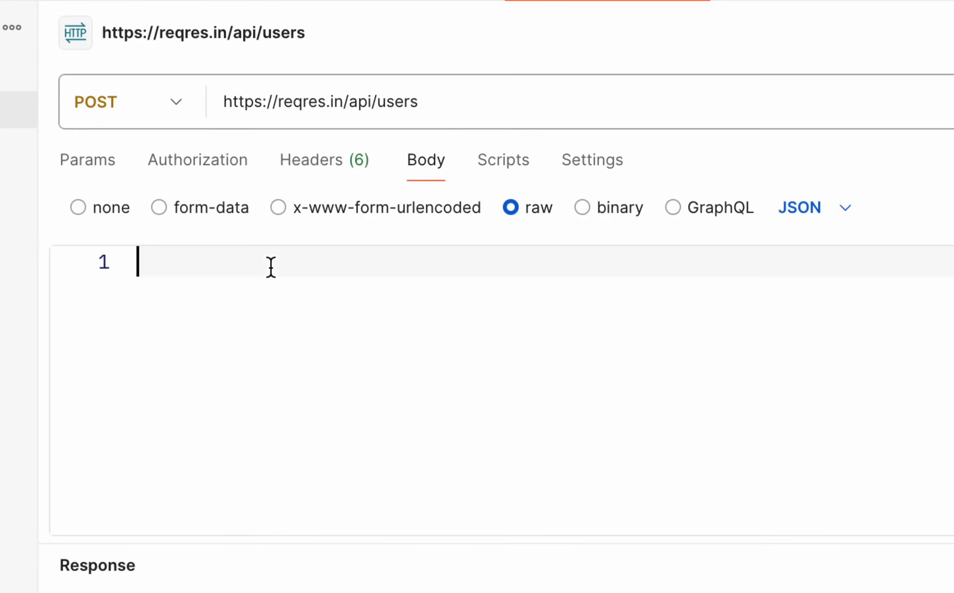
{"action": "key", "text": "ctrl+v"}
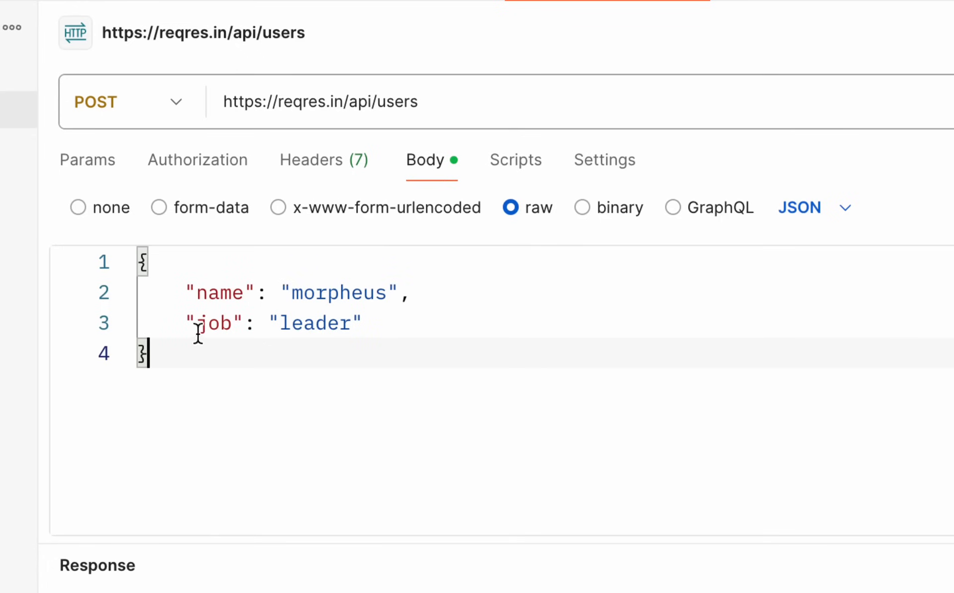
{"action": "left_click", "coordinate": [855, 219]}
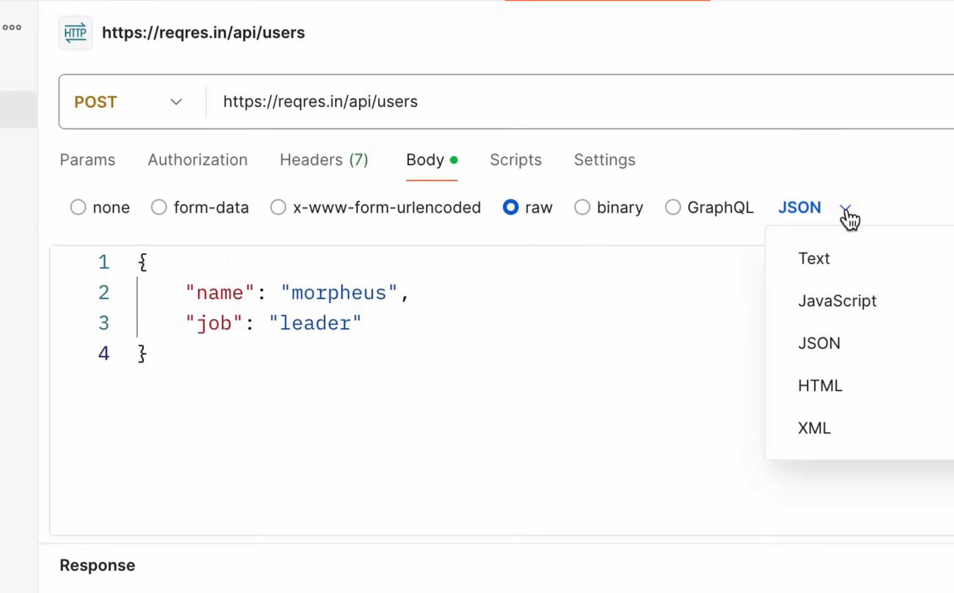
{"action": "left_click", "coordinate": [819, 339]}
{"action": "left_click", "coordinate": [844, 219]}
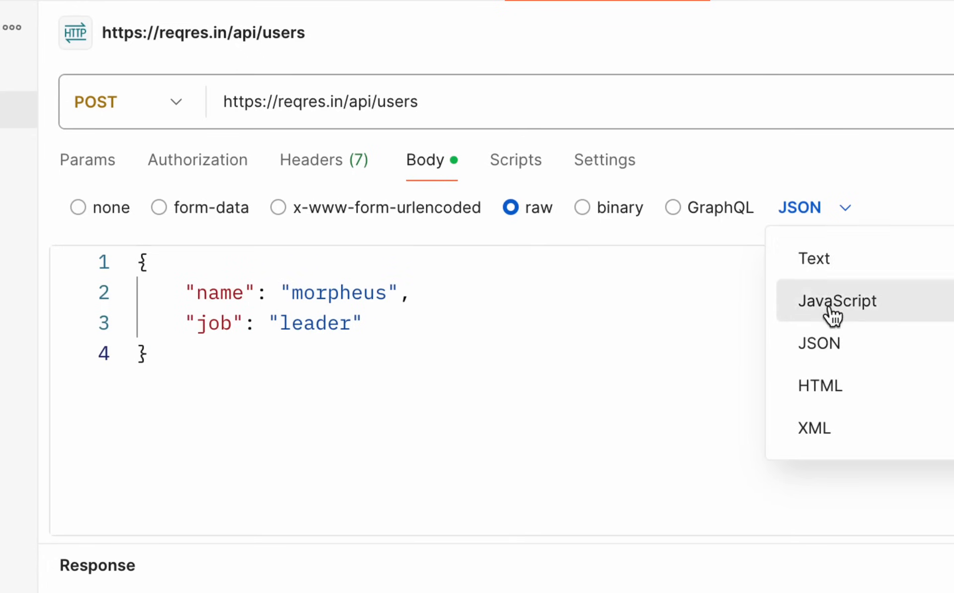
{"action": "left_click", "coordinate": [820, 342]}
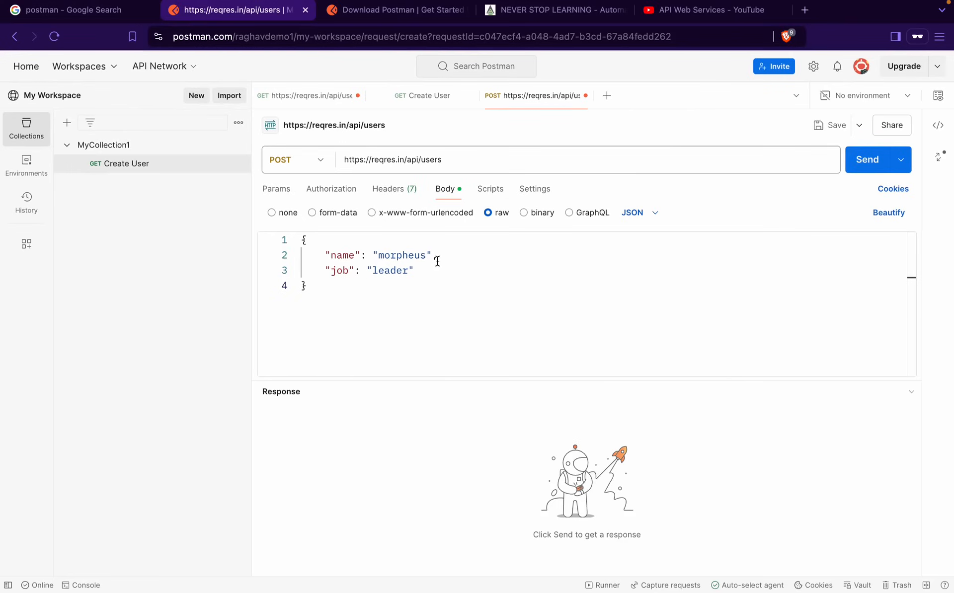
Add the missing comma after the name line, indent the job line, and beautify the JSON
{"action": "left_click", "coordinate": [438, 261]}
{"action": "type", "text": ","}
{"action": "left_click", "coordinate": [330, 269]}
{"action": "key", "text": "Left"}
{"action": "key", "text": "Tab"}
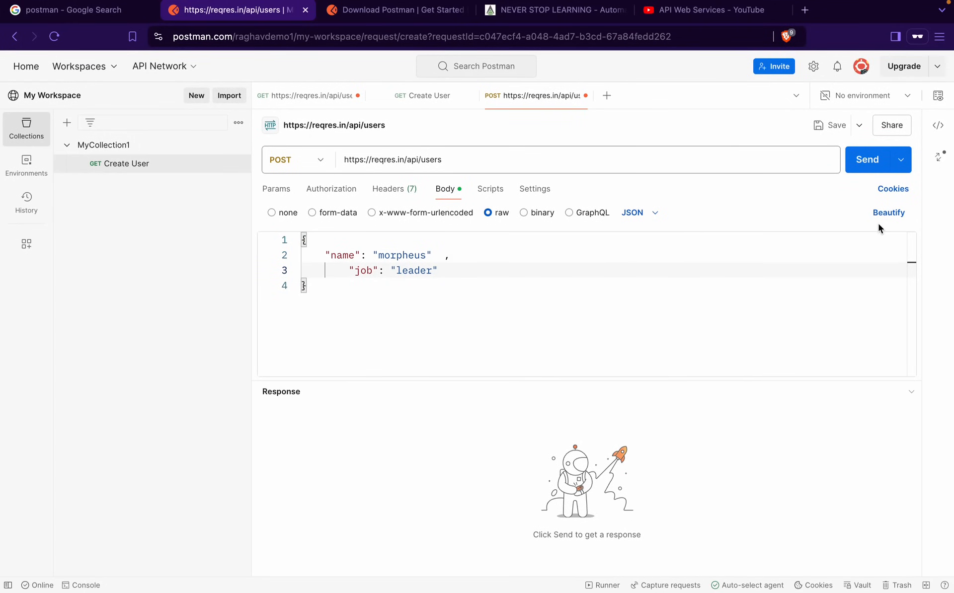
{"action": "left_click", "coordinate": [889, 214]}
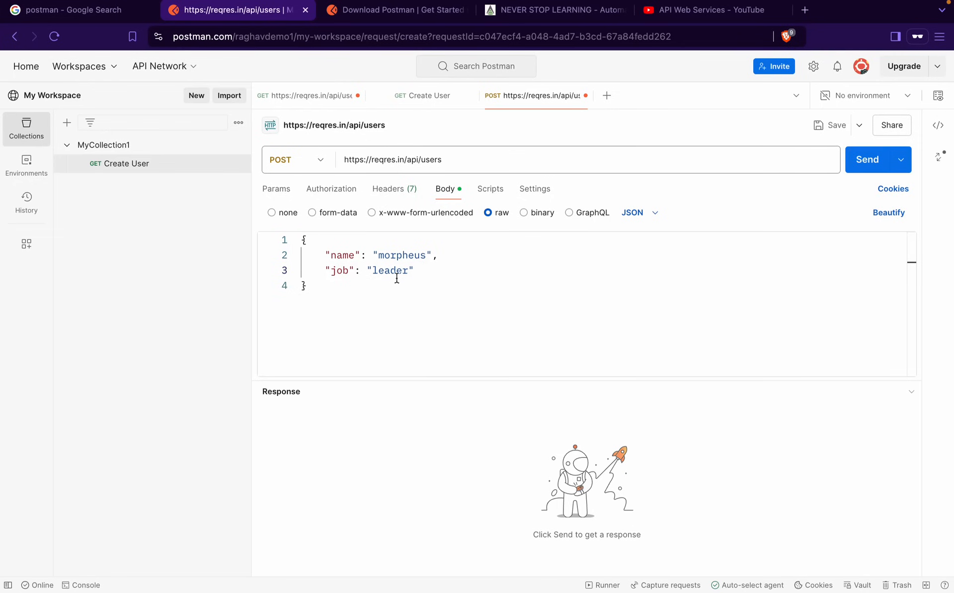
Check the editor options in Postman's Settings, then close them
{"action": "left_click", "coordinate": [812, 67]}
{"action": "left_click", "coordinate": [724, 97]}
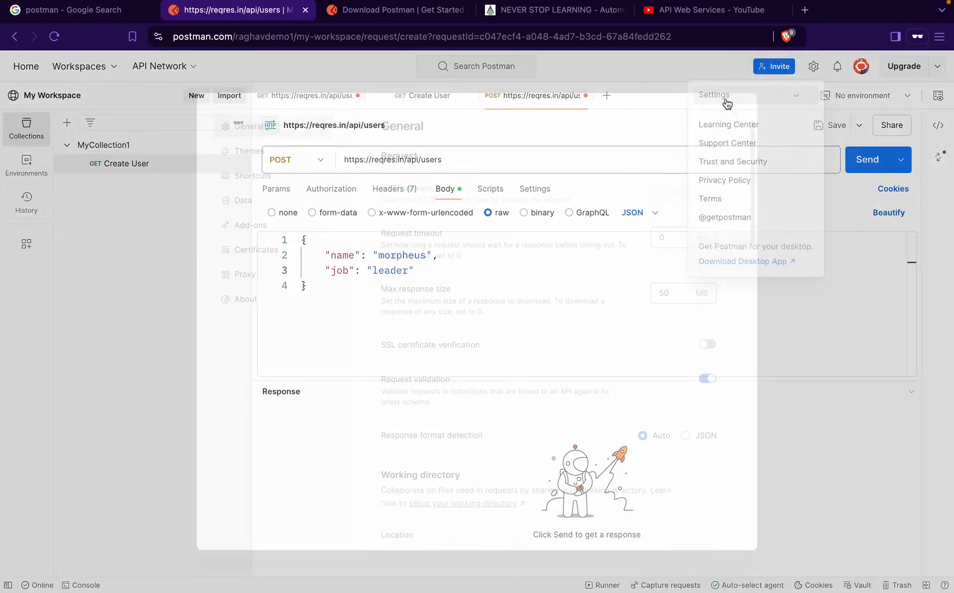
{"action": "scroll", "coordinate": [531, 335], "scroll_direction": "down", "scroll_amount": 15}
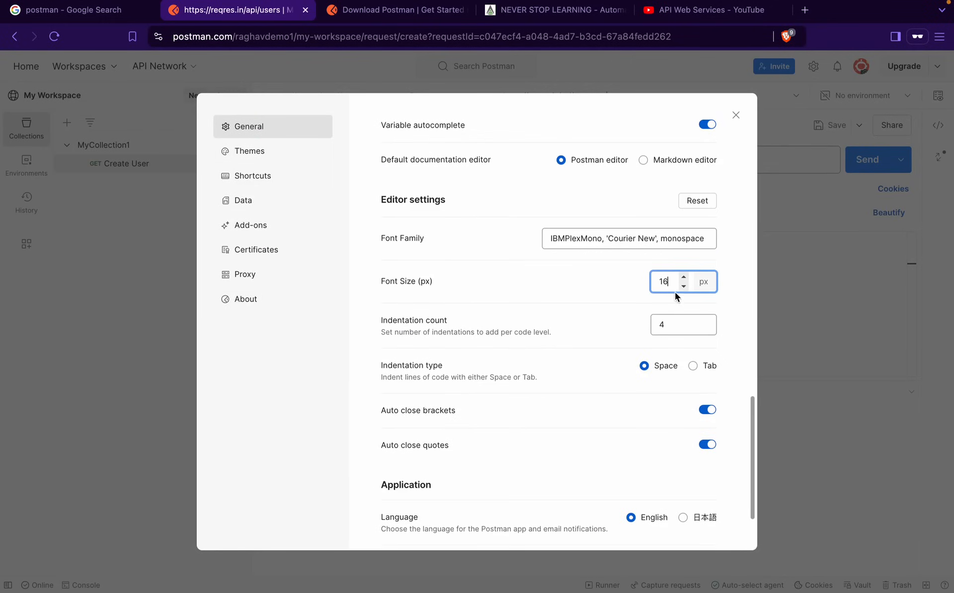
{"action": "left_click", "coordinate": [732, 113]}
Replace 'morpheus' with the presenter's name and 'leader' with 'Teacher' in the JSON body
{"action": "left_click", "coordinate": [411, 287]}
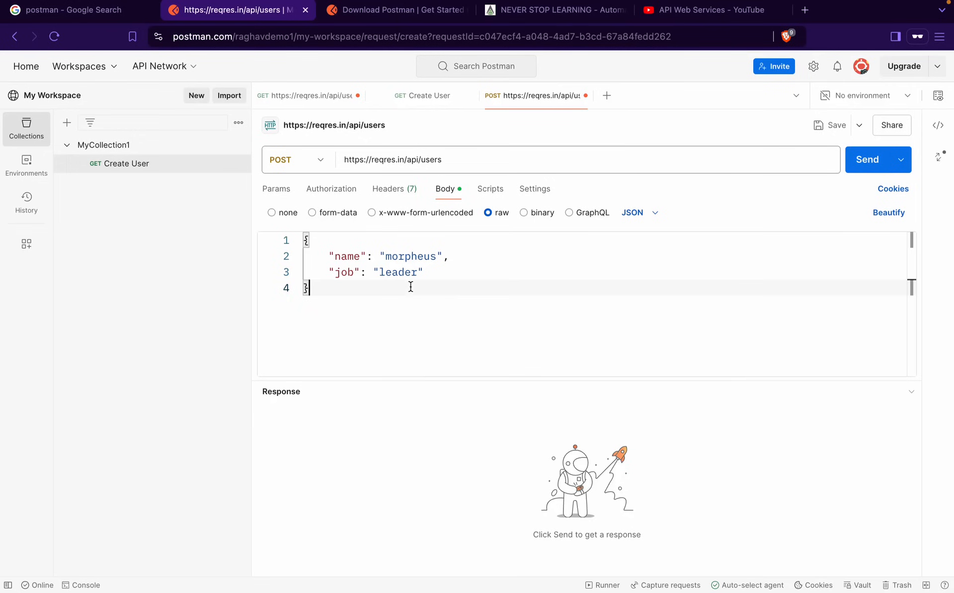
{"action": "double_click", "coordinate": [403, 263]}
{"action": "type", "text": "Raghav"}
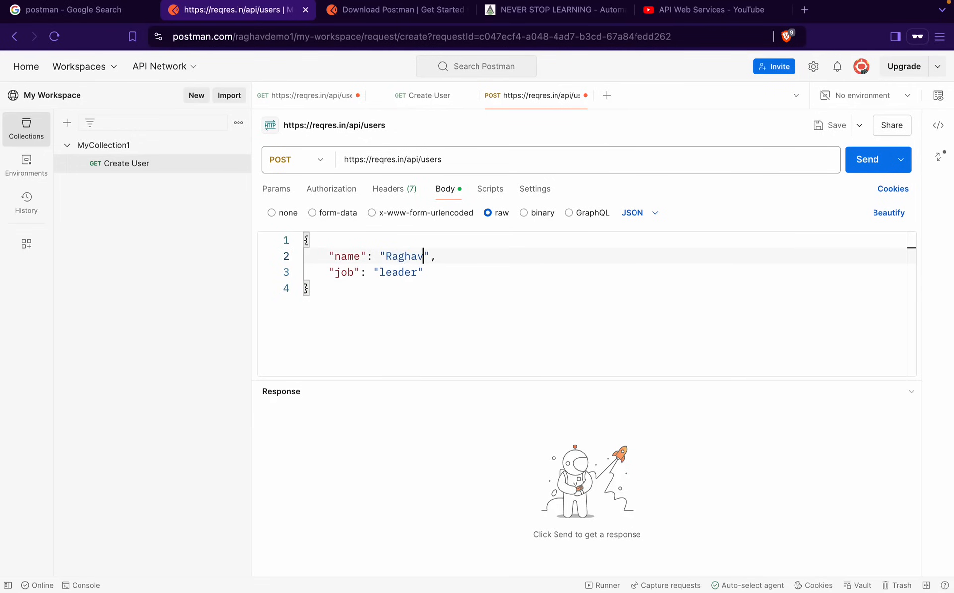
{"action": "left_click", "coordinate": [397, 272]}
{"action": "double_click", "coordinate": [397, 272]}
{"action": "type", "text": "Teacher"}
Open the request's Post-response script editor and clear a half-typed pm.test line
{"action": "left_click", "coordinate": [498, 194]}
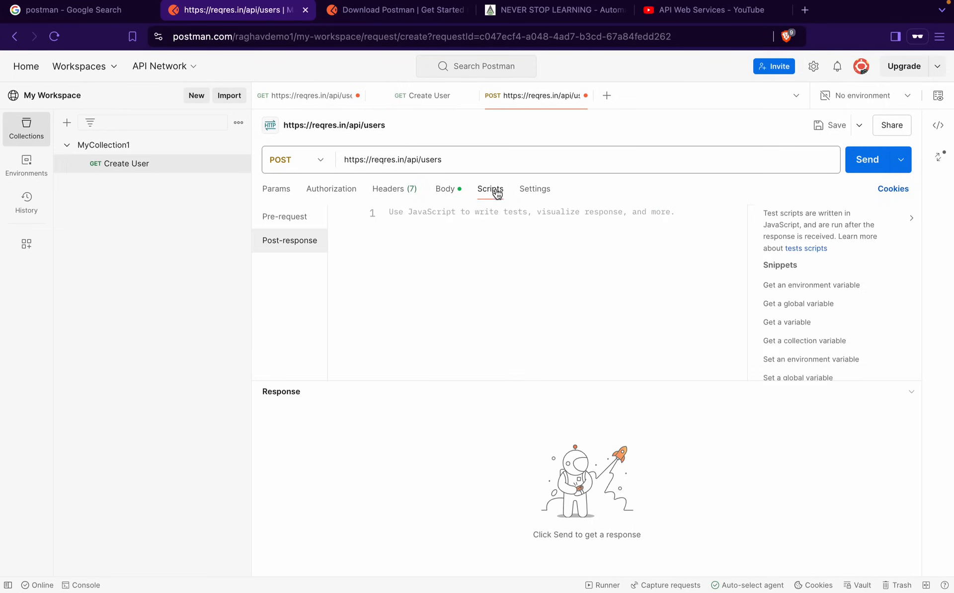
{"action": "left_click", "coordinate": [288, 219]}
{"action": "left_click", "coordinate": [288, 243]}
{"action": "type", "text": "pm"}
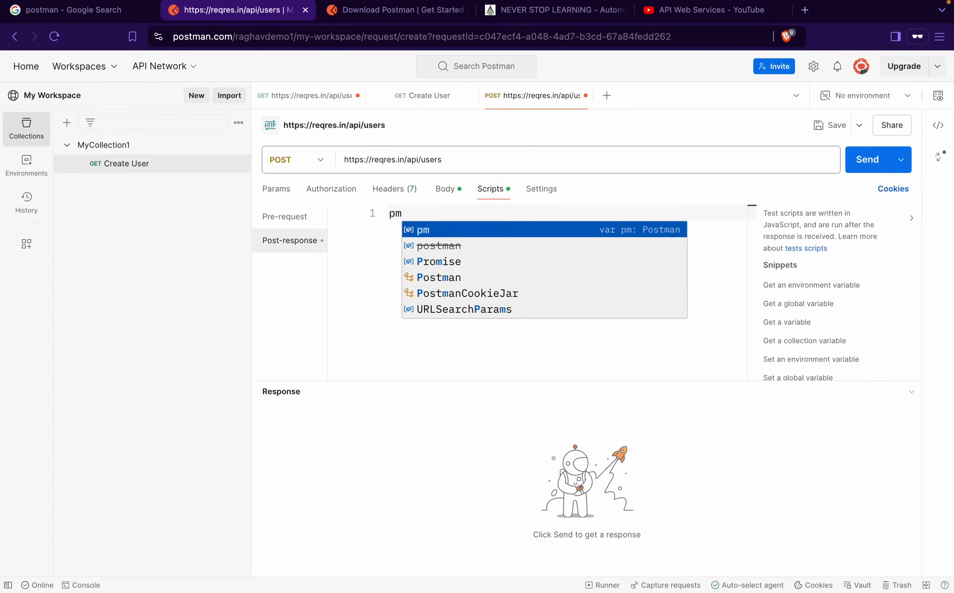
{"action": "type", "text": ".test"}
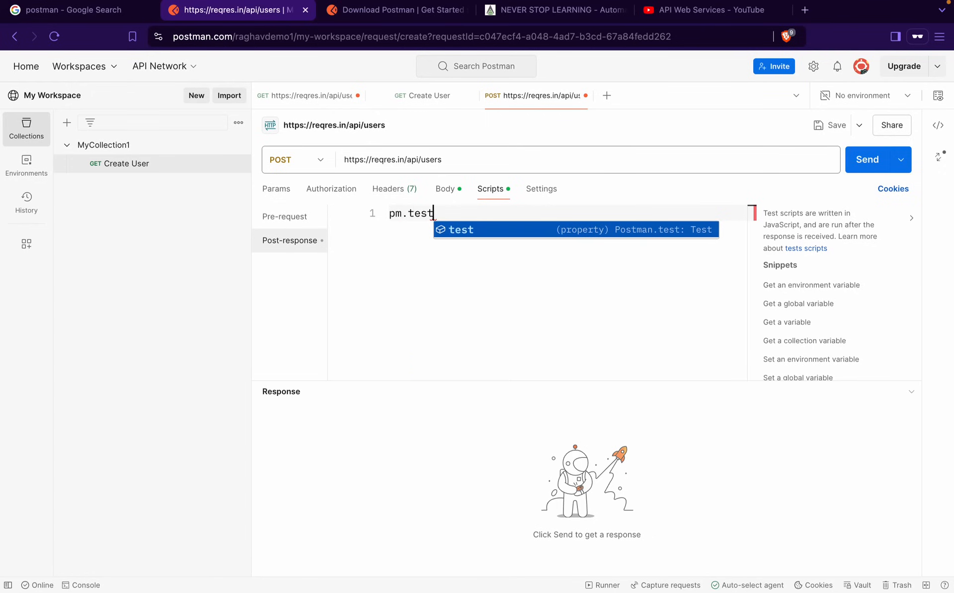
{"action": "key", "text": "BackSpace"}
{"action": "key", "text": "BackSpace"}
{"action": "key", "text": "BackSpace"}
{"action": "key", "text": "BackSpace"}
{"action": "key", "text": "BackSpace"}
{"action": "key", "text": "BackSpace"}
{"action": "key", "text": "BackSpace"}
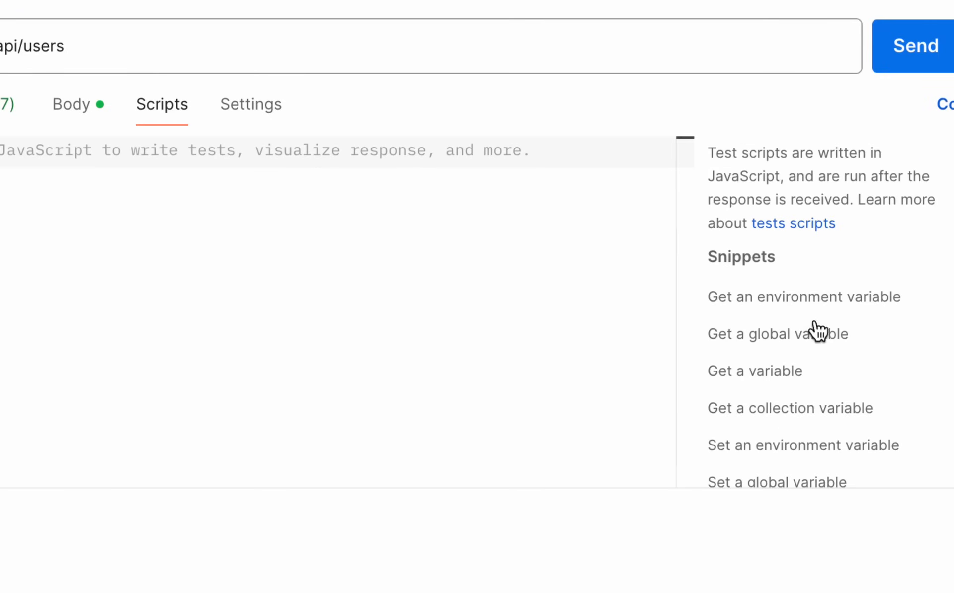
{"action": "scroll", "coordinate": [800, 385], "scroll_direction": "down", "scroll_amount": 7}
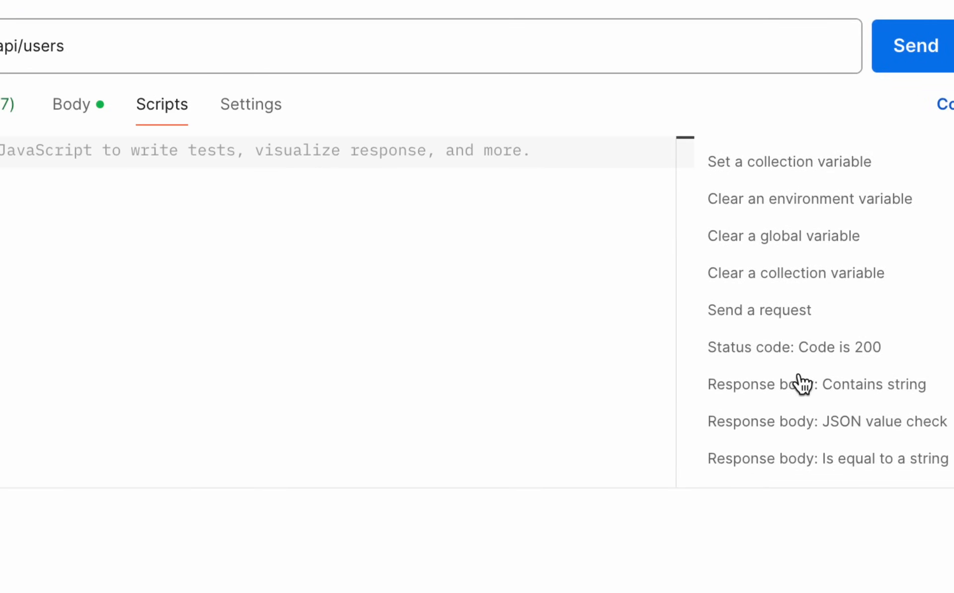
{"action": "scroll", "coordinate": [800, 385], "scroll_direction": "down", "scroll_amount": 1}
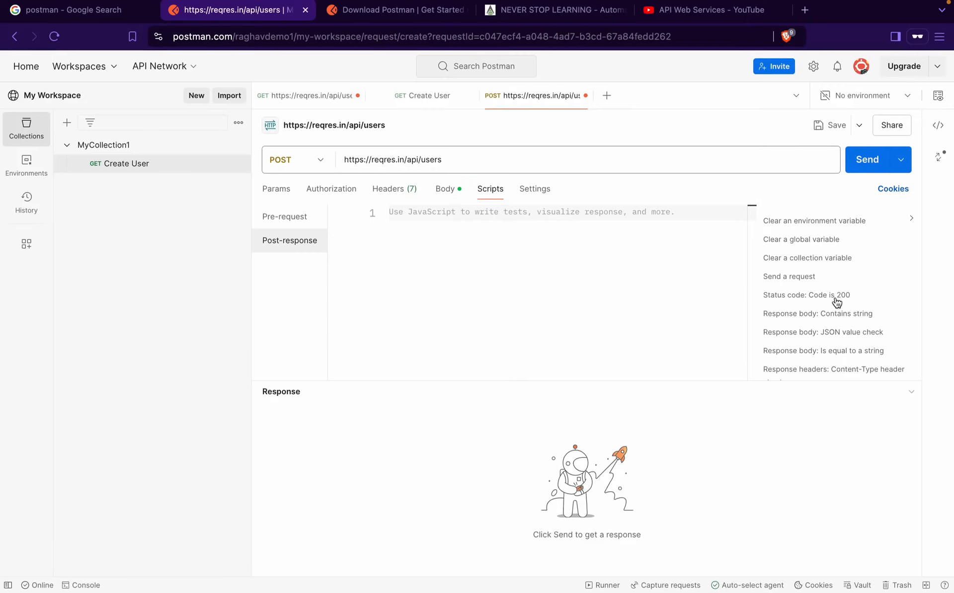
Insert the 'Status code: Code is 200' snippet and change its expected code to 201
{"action": "left_click", "coordinate": [837, 302]}
{"action": "left_click_drag", "start_coordinate": [426, 255], "coordinate": [380, 213]}
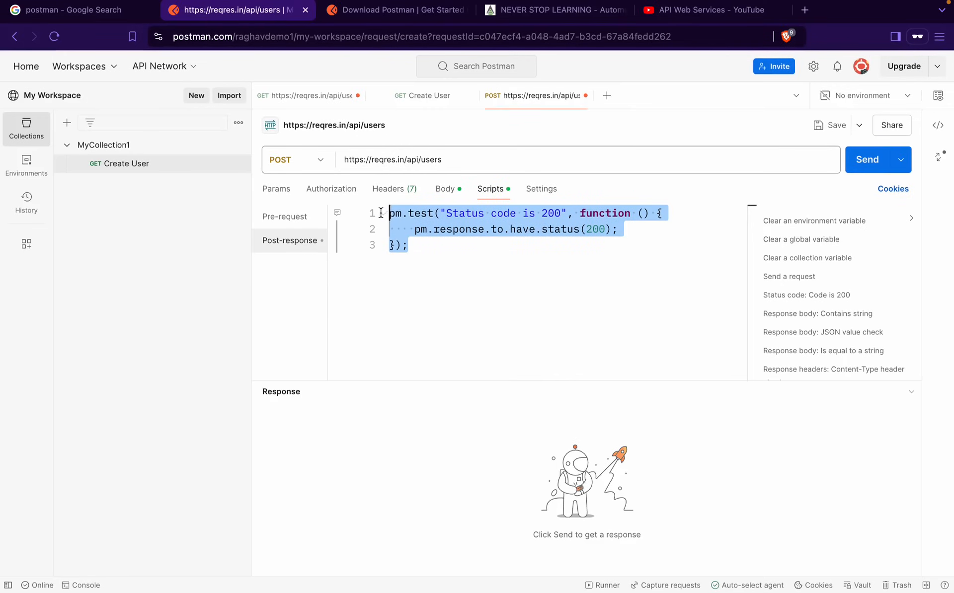
{"action": "left_click", "coordinate": [552, 272]}
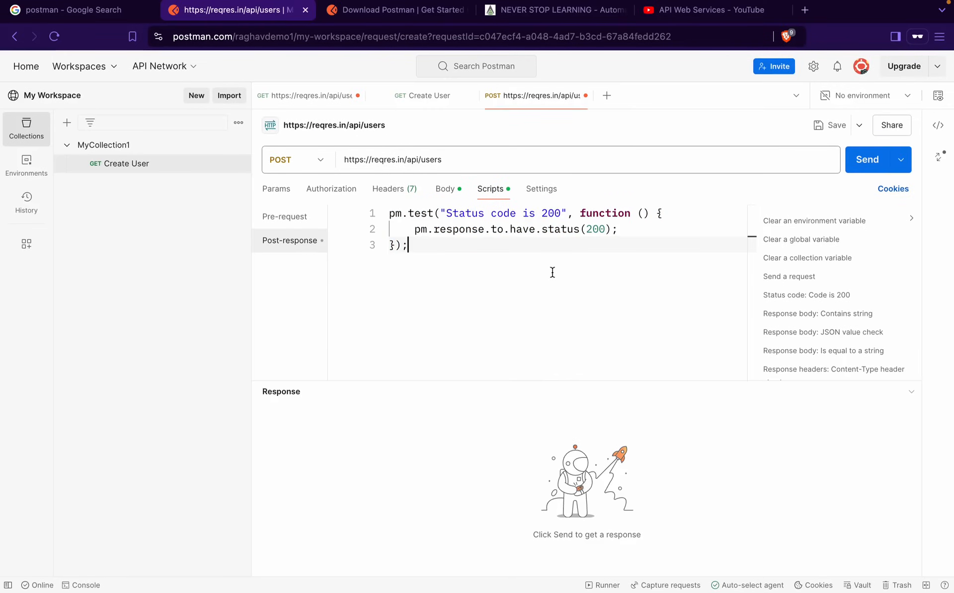
{"action": "left_click", "coordinate": [559, 210]}
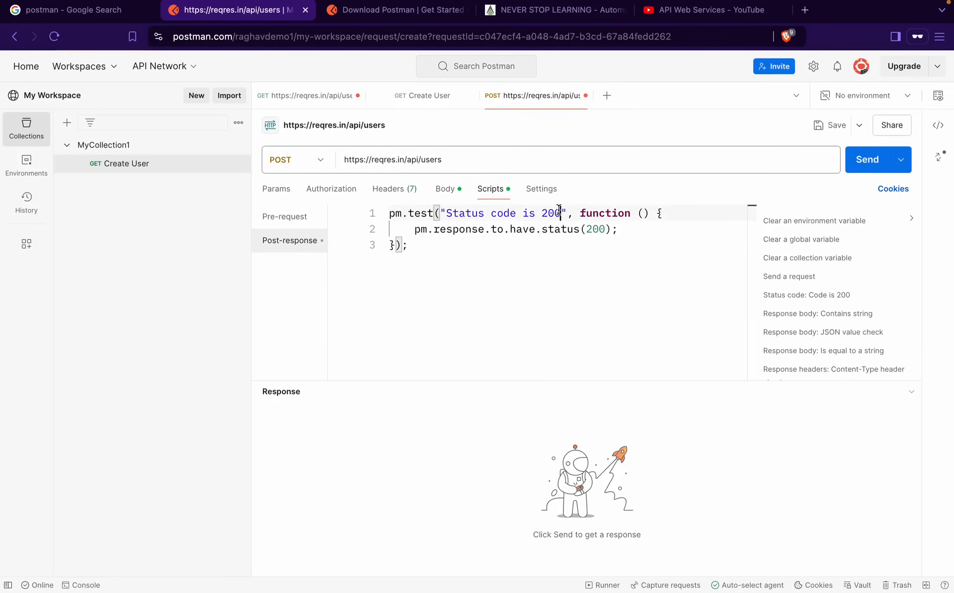
{"action": "left_click", "coordinate": [604, 230]}
{"action": "key", "text": "BackSpace"}
{"action": "type", "text": "1"}
{"action": "left_click", "coordinate": [507, 284]}
Review request Settings, return to Params, and send the POST, getting 201 Created with id 903
{"action": "left_click", "coordinate": [538, 198]}
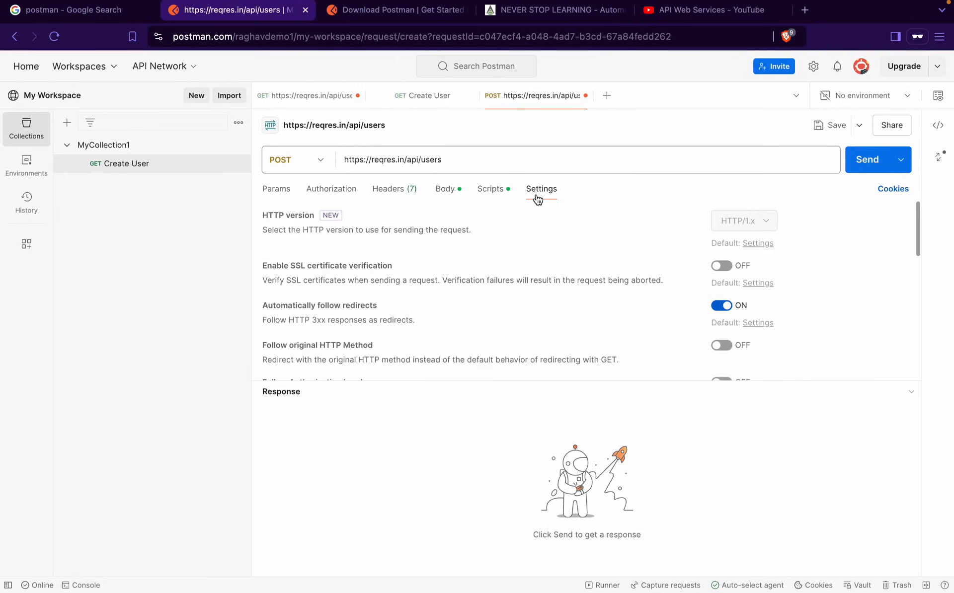
{"action": "scroll", "coordinate": [425, 350], "scroll_direction": "down", "scroll_amount": 10}
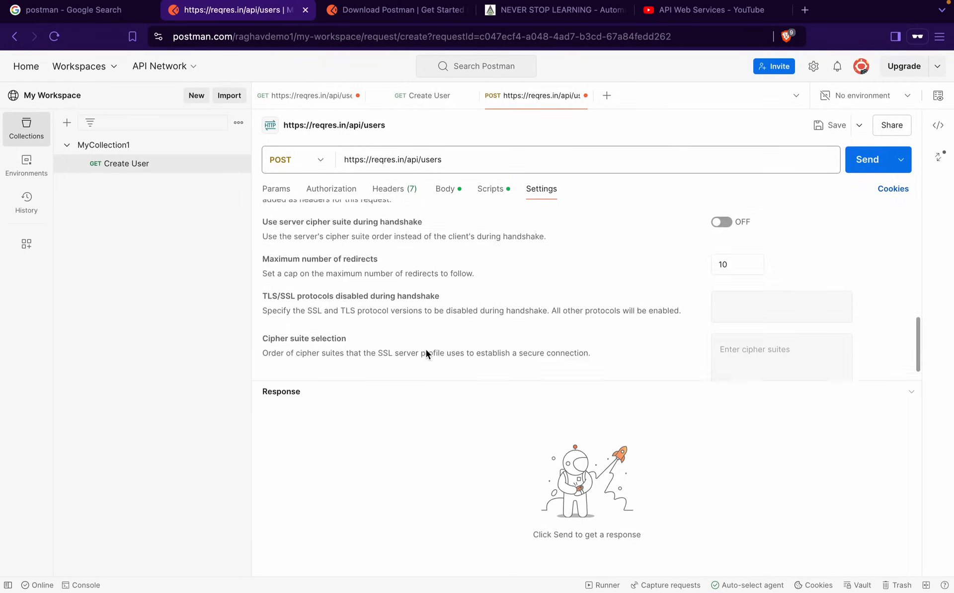
{"action": "scroll", "coordinate": [425, 350], "scroll_direction": "up", "scroll_amount": 10}
{"action": "left_click", "coordinate": [276, 198]}
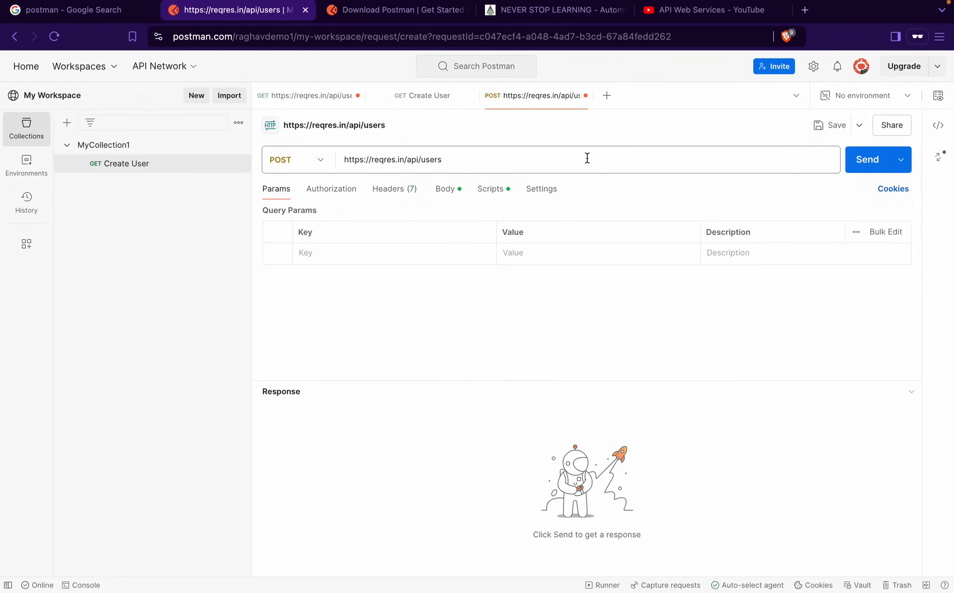
{"action": "left_click", "coordinate": [869, 166]}
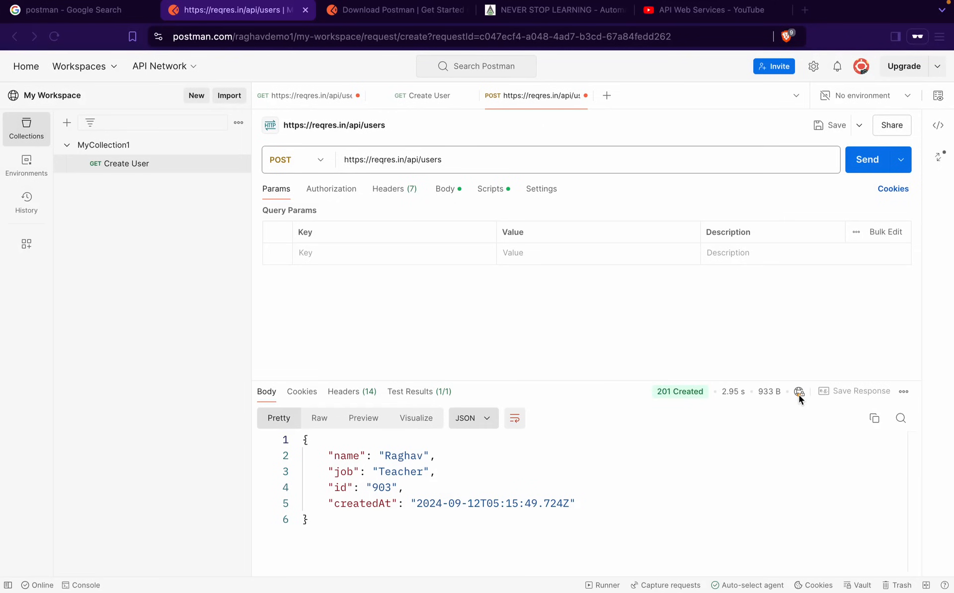
Inspect the response's JSON body, cookies and headers
{"action": "mouse_move", "coordinate": [799, 393]}
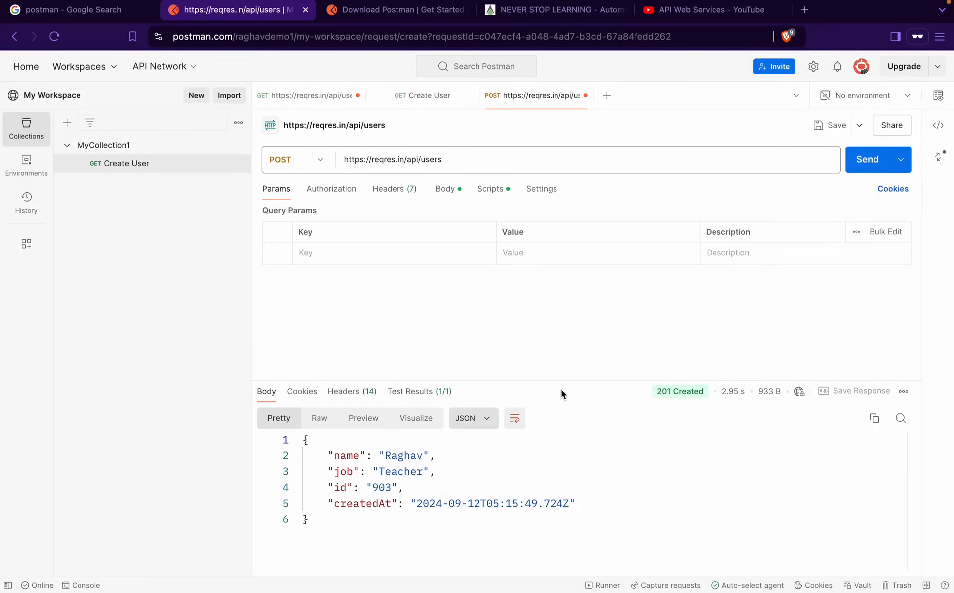
{"action": "left_click_drag", "start_coordinate": [333, 515], "coordinate": [299, 439]}
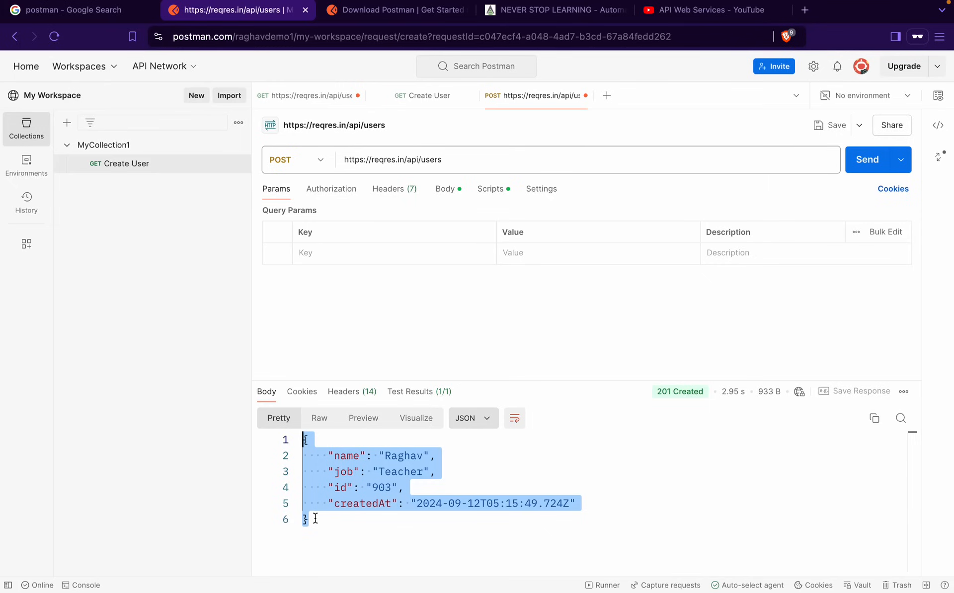
{"action": "left_click", "coordinate": [299, 395]}
{"action": "left_click", "coordinate": [348, 393]}
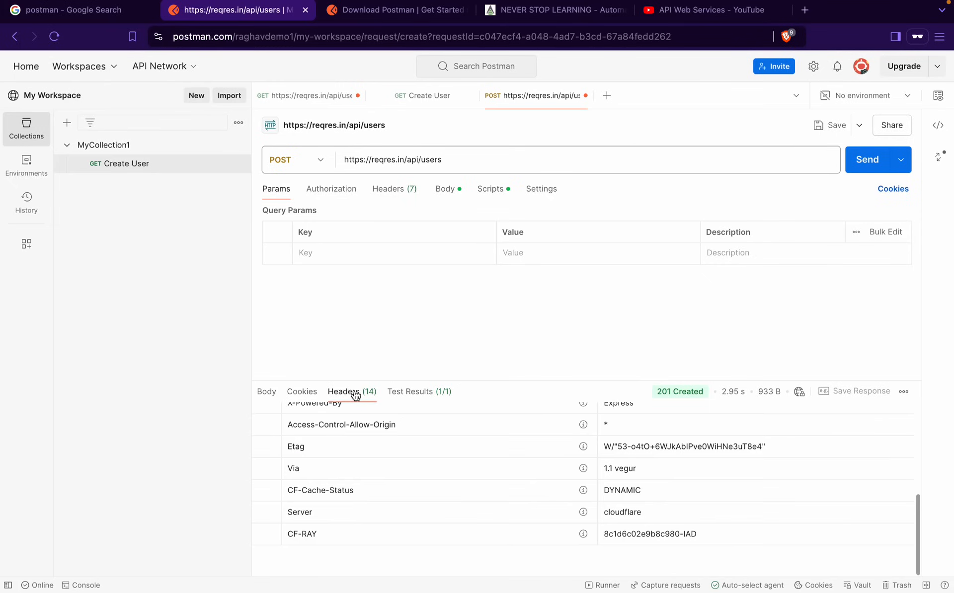
Check Test Results through the All, Passed, Skipped and Failed filters, then begin saving the request
{"action": "left_click", "coordinate": [411, 392]}
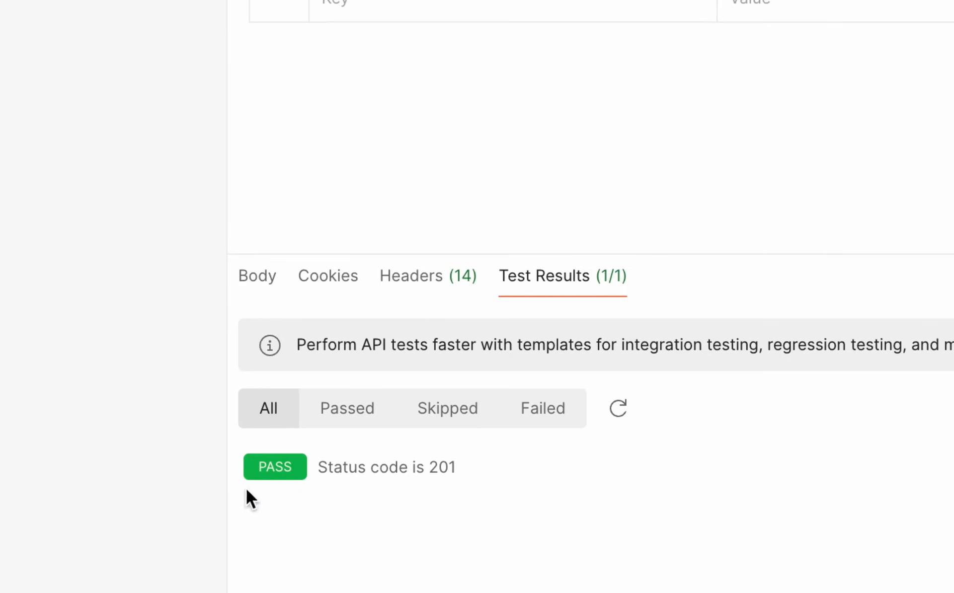
{"action": "left_click", "coordinate": [336, 420]}
{"action": "left_click", "coordinate": [448, 419]}
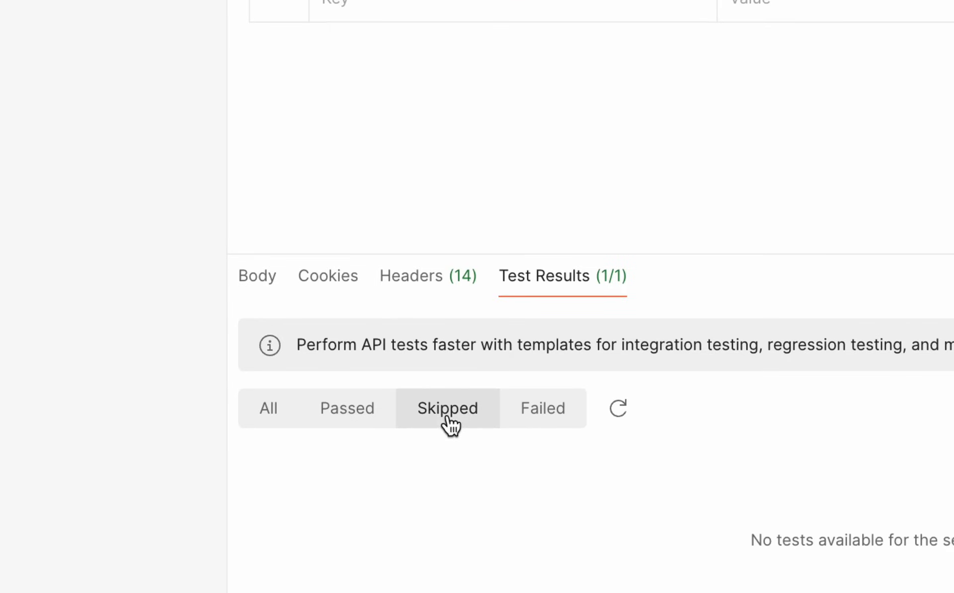
{"action": "left_click", "coordinate": [542, 422]}
{"action": "left_click", "coordinate": [268, 420]}
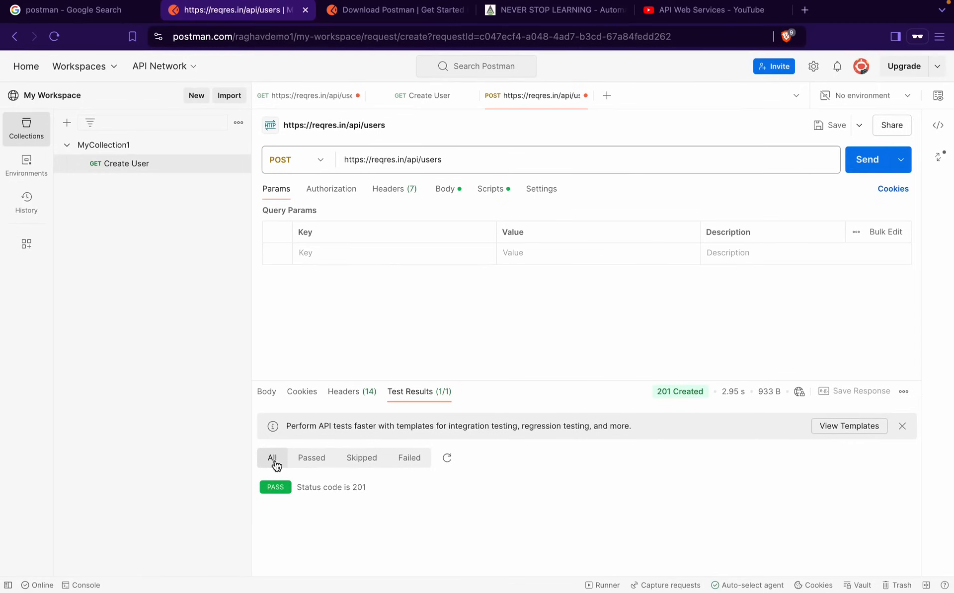
{"action": "left_click", "coordinate": [835, 128]}
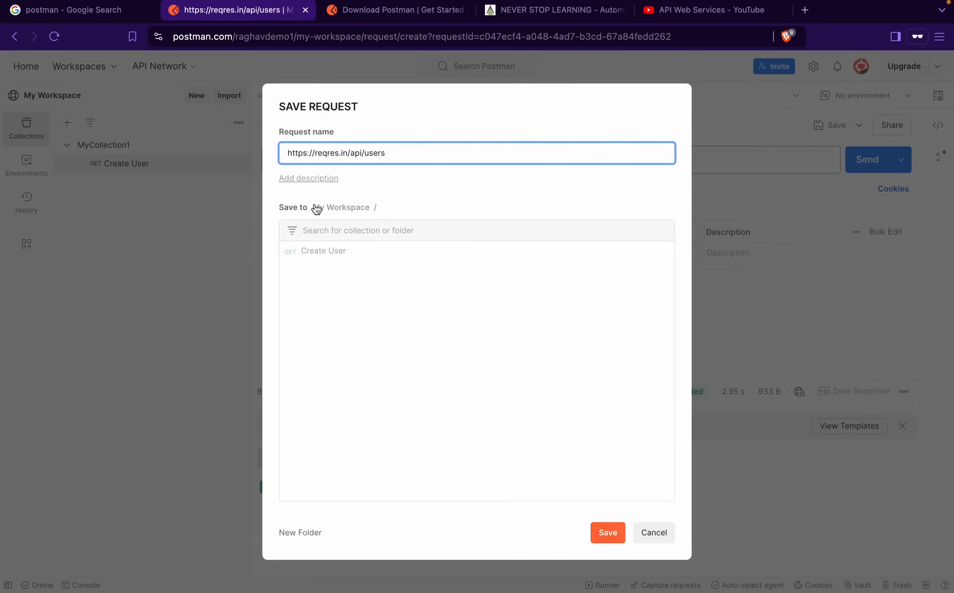
Save the POST request as 'Create User' in MyCollection1
{"action": "left_click", "coordinate": [341, 213]}
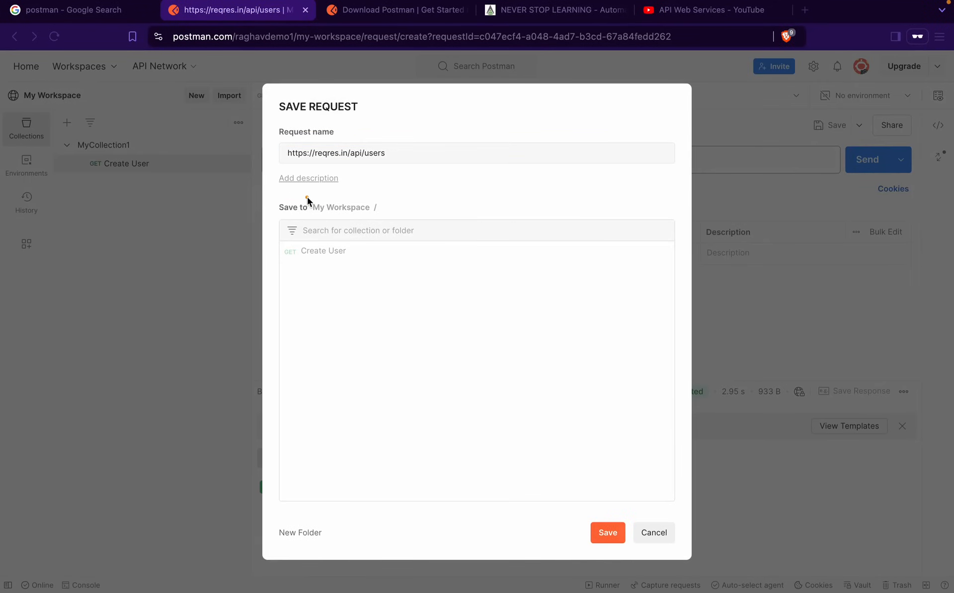
{"action": "left_click_drag", "start_coordinate": [303, 192], "coordinate": [403, 215]}
{"action": "key", "text": "Escape"}
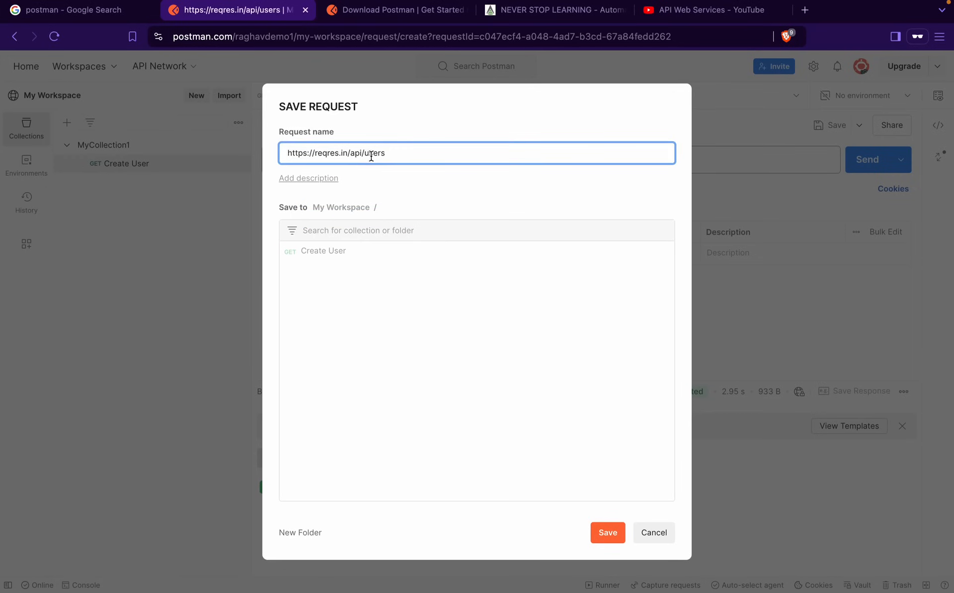
{"action": "left_click_drag", "start_coordinate": [403, 151], "coordinate": [279, 150]}
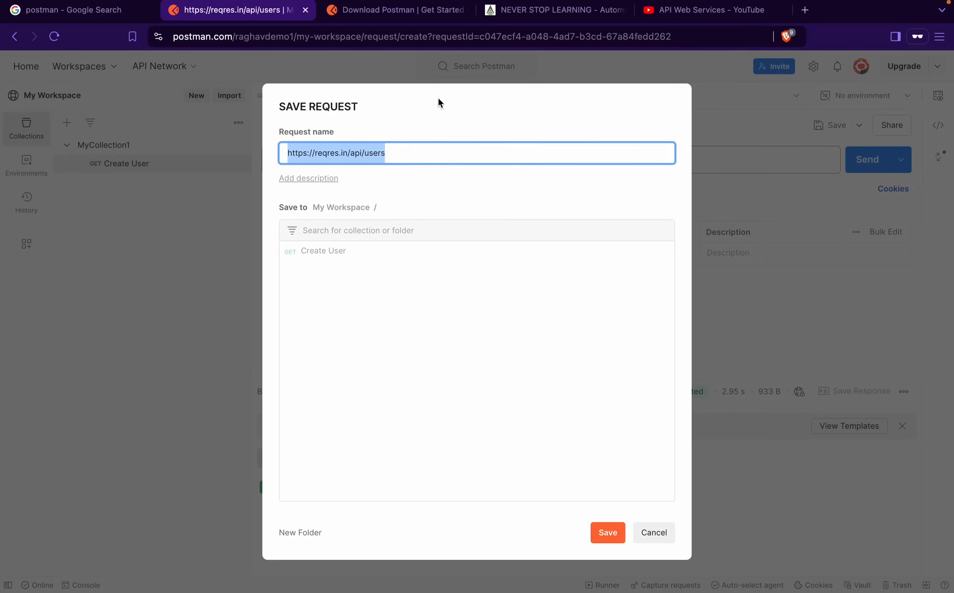
{"action": "type", "text": "Create"}
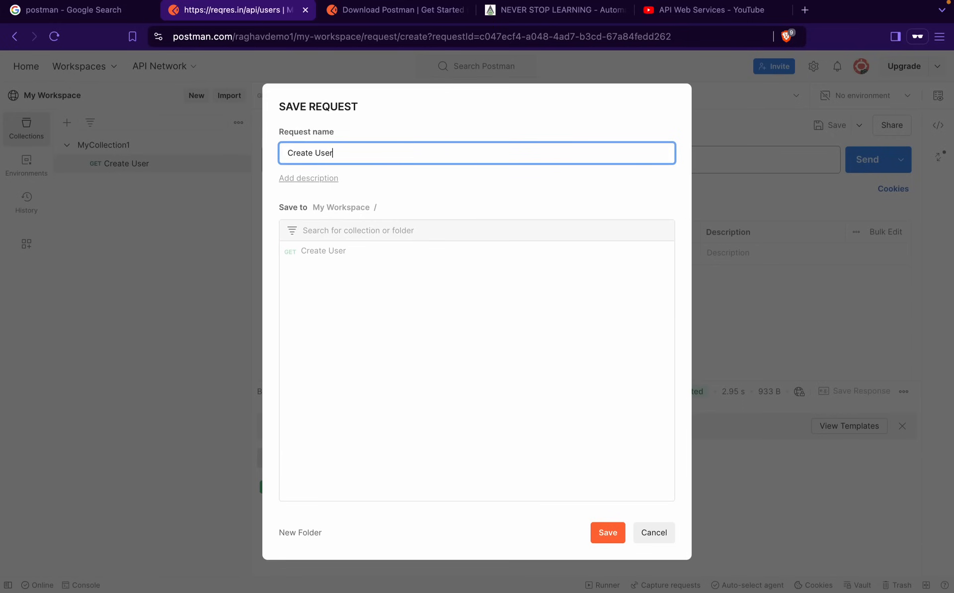
{"action": "type", "text": " User"}
{"action": "left_click", "coordinate": [602, 121]}
{"action": "key", "text": "ctrl+a"}
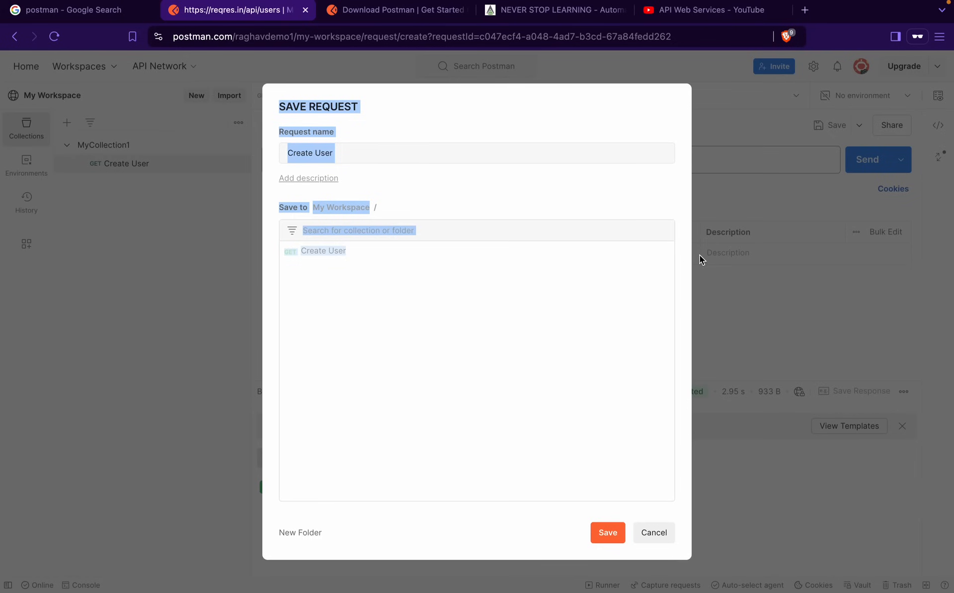
{"action": "left_click", "coordinate": [424, 157]}
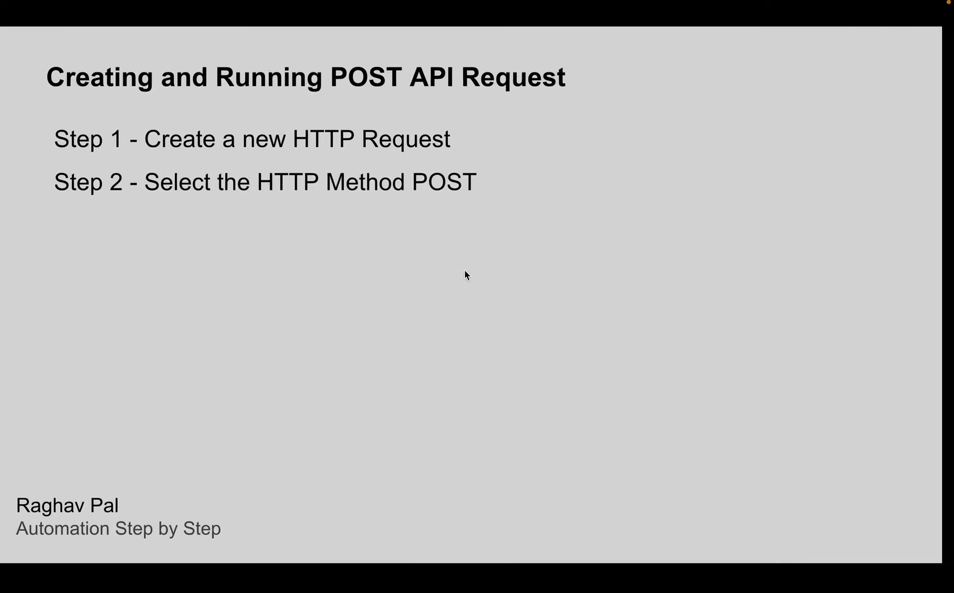
Advance the 'Creating and Running POST API Request' slide to show Steps 1–5
{"action": "left_click", "coordinate": [491, 270]}
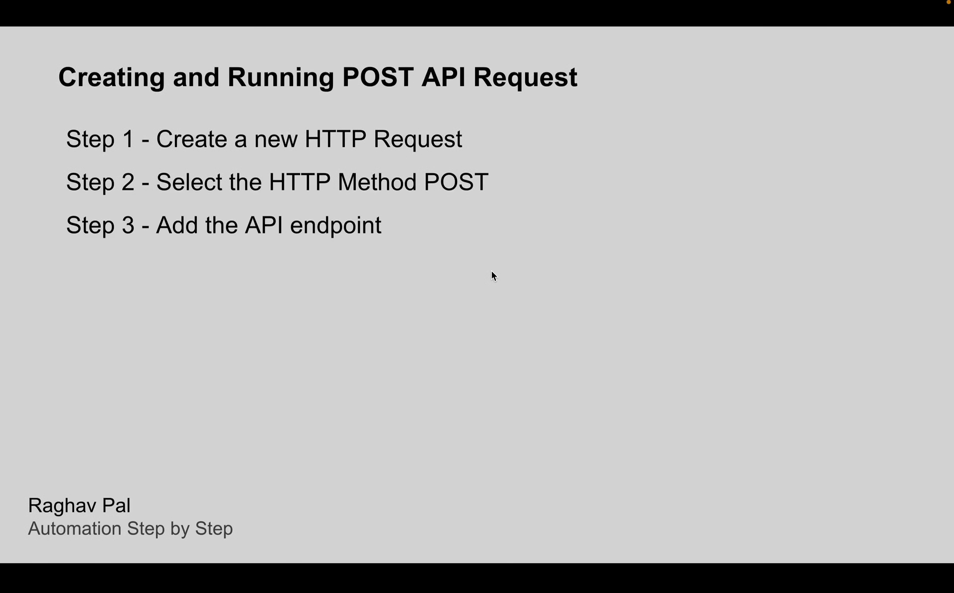
{"action": "left_click", "coordinate": [491, 271]}
{"action": "left_click", "coordinate": [493, 275]}
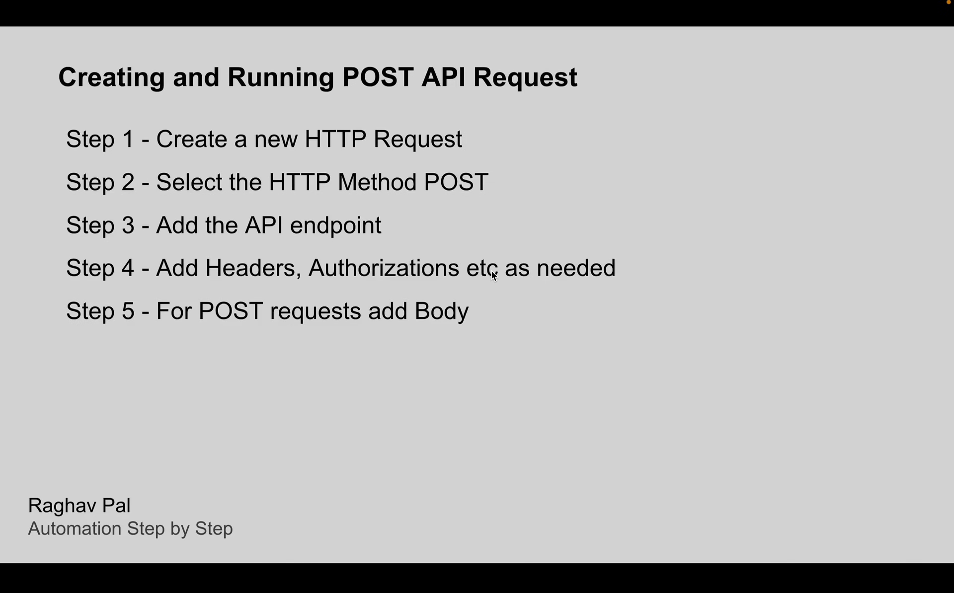
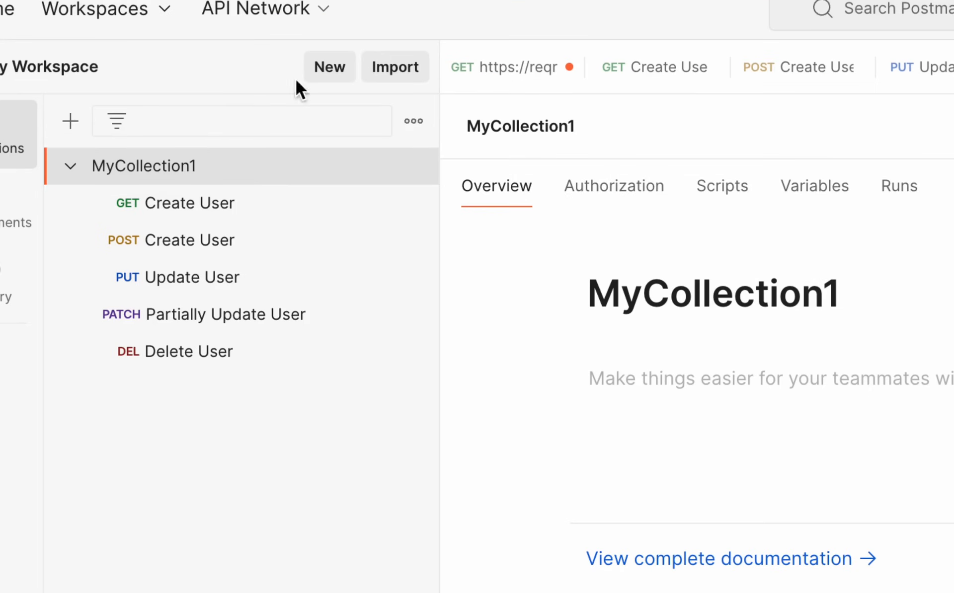
Bring up the create-new menu listing HTTP, GraphQL, Collection, Environment and other item types
{"action": "left_click", "coordinate": [330, 70]}
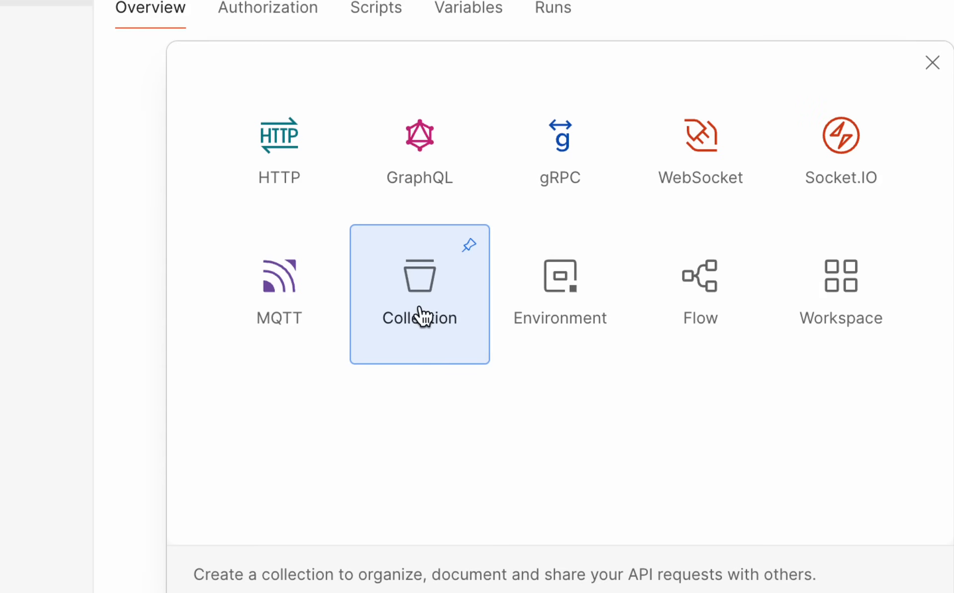
Create a new collection and rename it 'New Collection 1'
{"action": "left_click", "coordinate": [422, 316]}
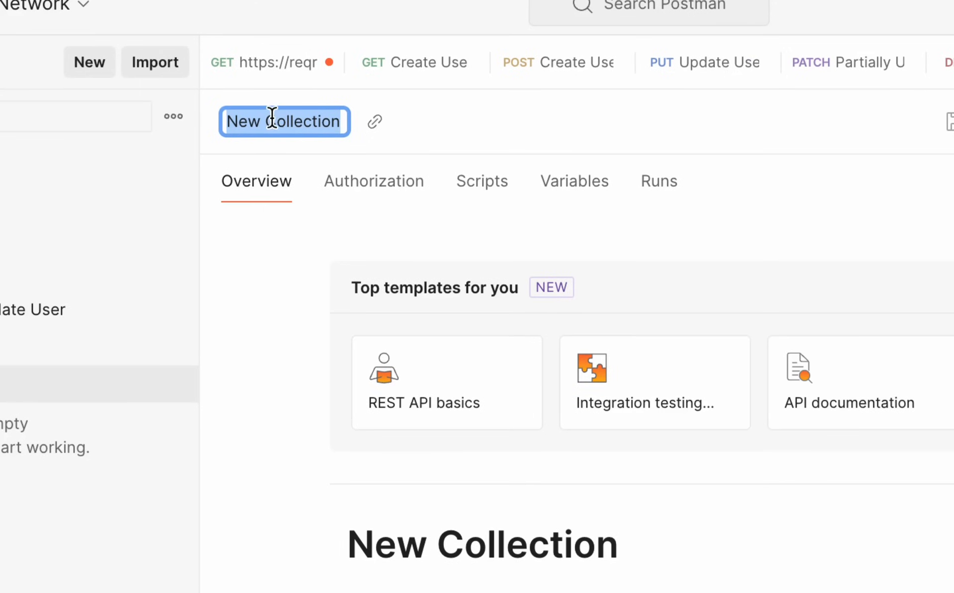
{"action": "left_click", "coordinate": [271, 119]}
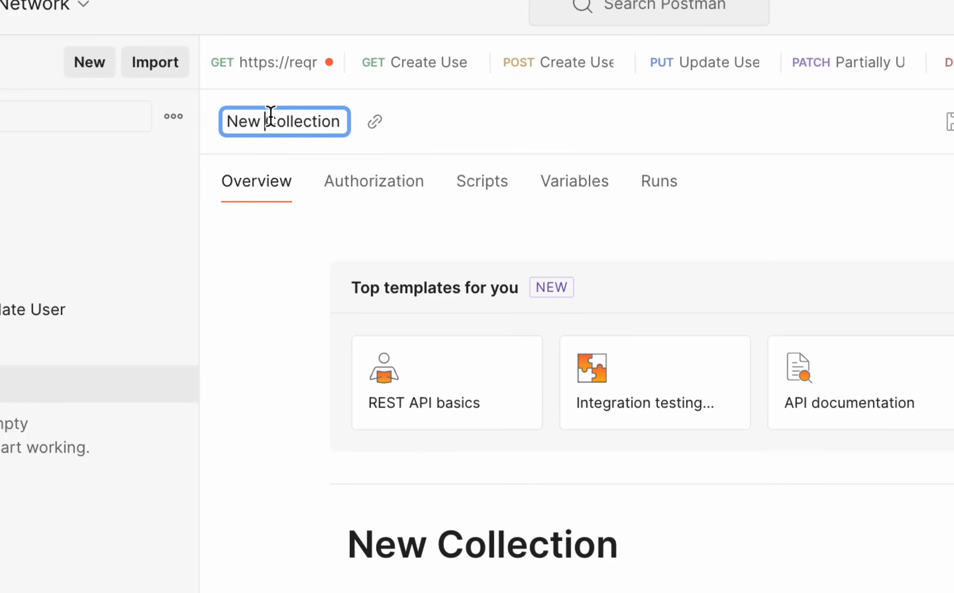
{"action": "left_click", "coordinate": [338, 121]}
{"action": "type", "text": "1"}
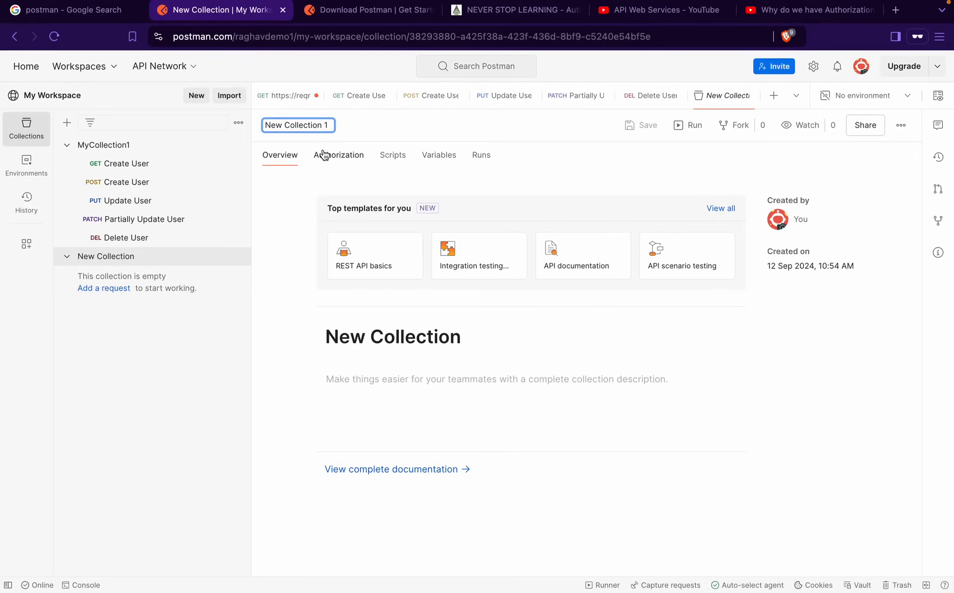
{"action": "left_click", "coordinate": [274, 235]}
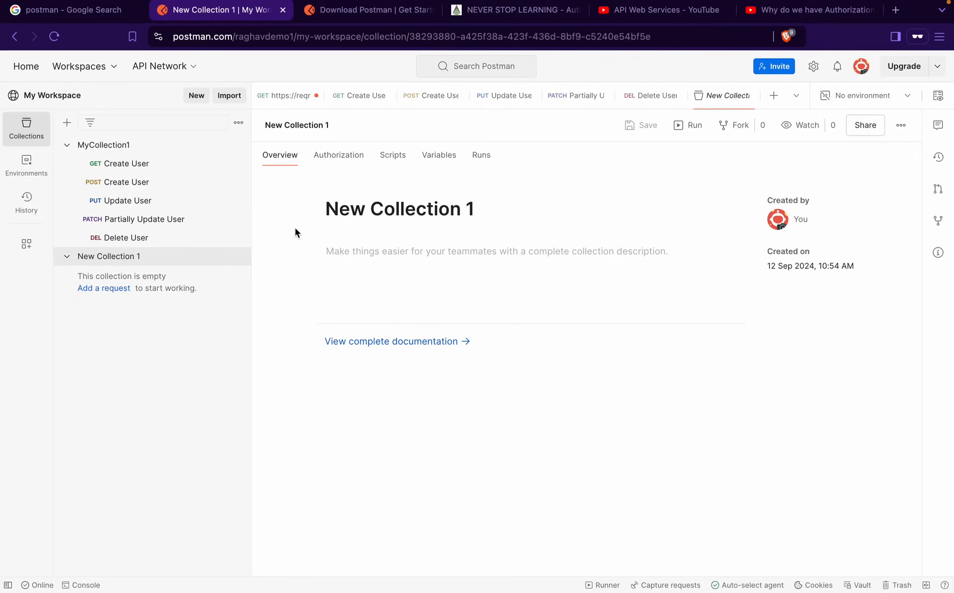
{"action": "left_click", "coordinate": [398, 252]}
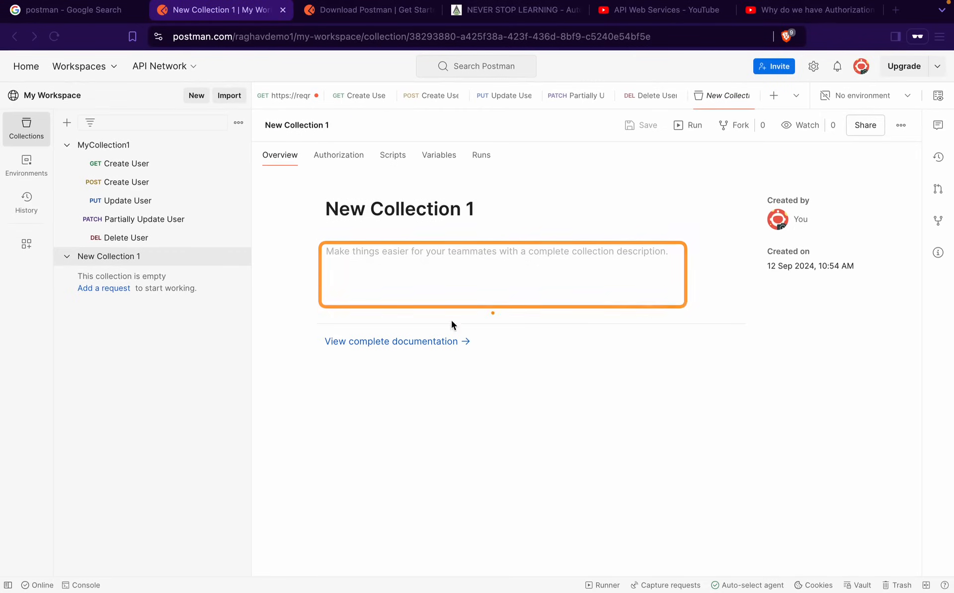
Dismiss the description editor and review MyCollection1's overview text
{"action": "left_click", "coordinate": [485, 354]}
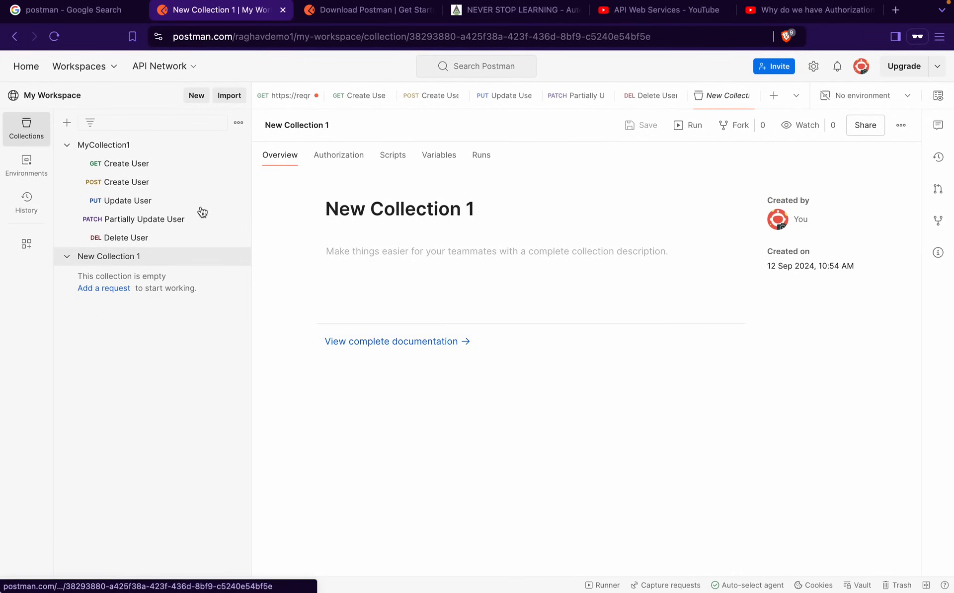
{"action": "left_click", "coordinate": [106, 145]}
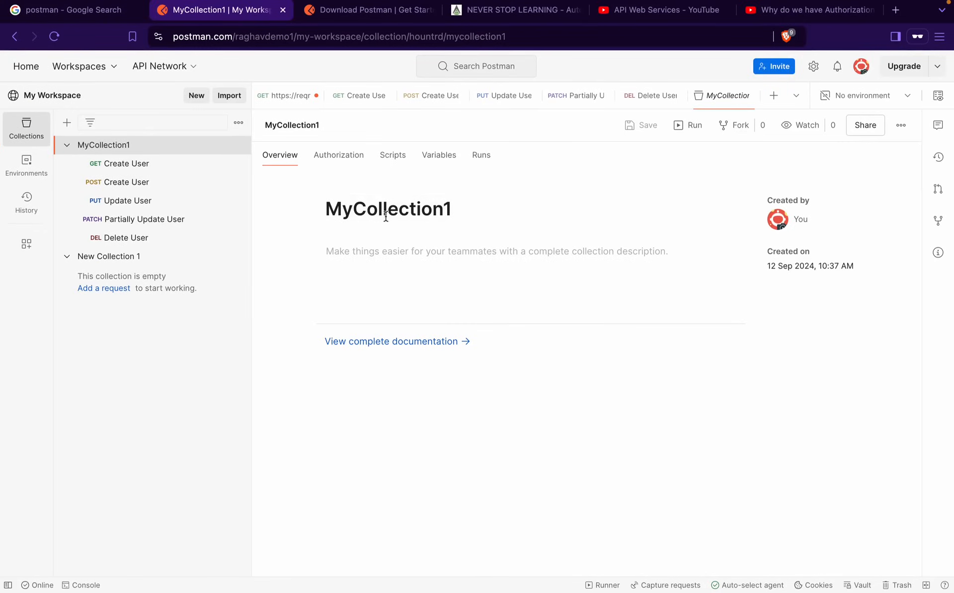
{"action": "key", "text": "ctrl+a"}
{"action": "mouse_move", "coordinate": [317, 192]}
{"action": "left_mouse_down"}
{"action": "mouse_move", "coordinate": [486, 215]}
{"action": "mouse_move", "coordinate": [496, 230]}
{"action": "left_mouse_up"}
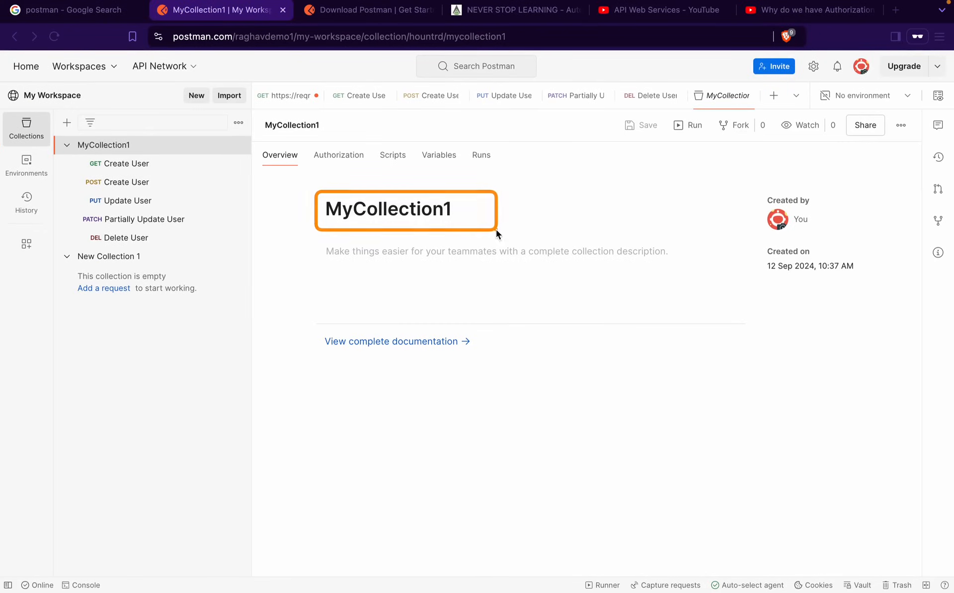
{"action": "left_click_drag", "start_coordinate": [322, 243], "coordinate": [693, 281]}
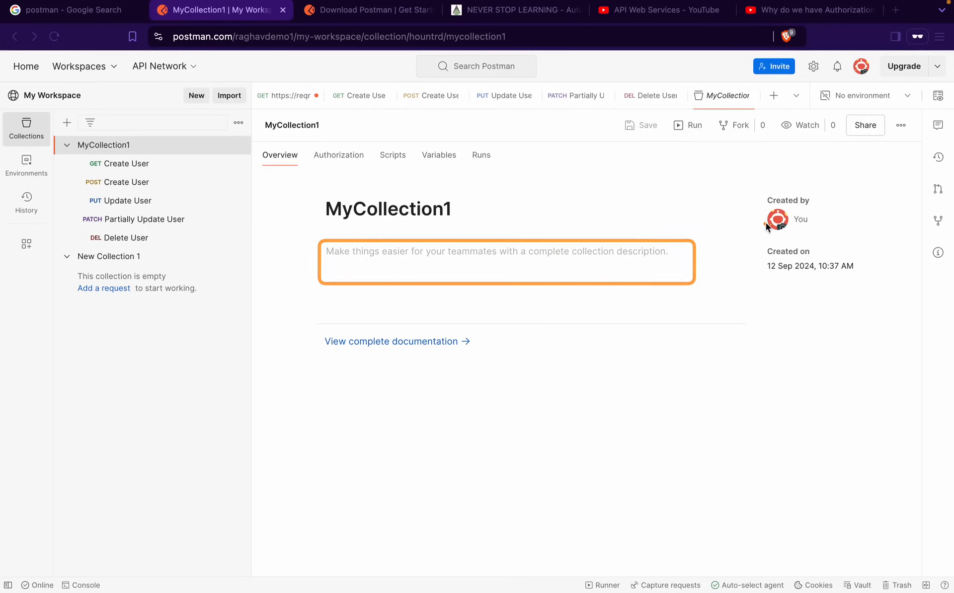
{"action": "mouse_move", "coordinate": [759, 178]}
{"action": "left_mouse_down"}
{"action": "mouse_move", "coordinate": [849, 277]}
{"action": "mouse_move", "coordinate": [885, 291]}
{"action": "left_mouse_up"}
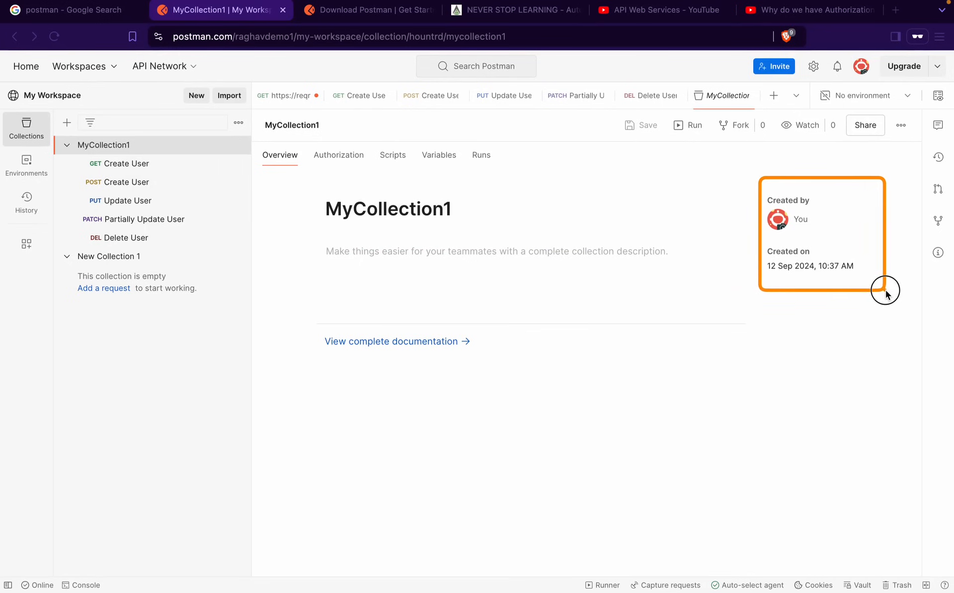
View MyCollection1's Authorization settings, which use No Auth
{"action": "left_click", "coordinate": [344, 161]}
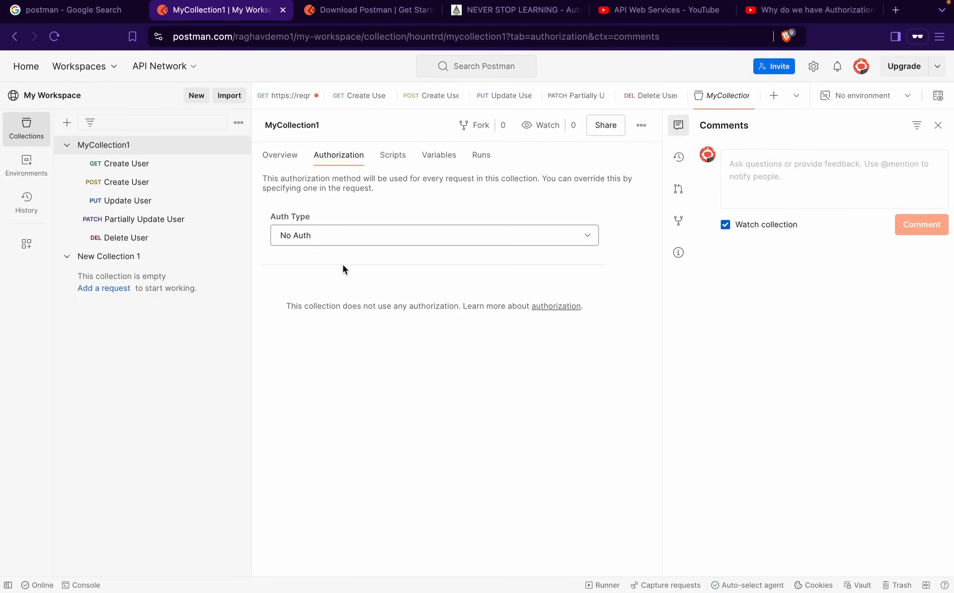
{"action": "left_click_drag", "start_coordinate": [72, 158], "coordinate": [235, 248]}
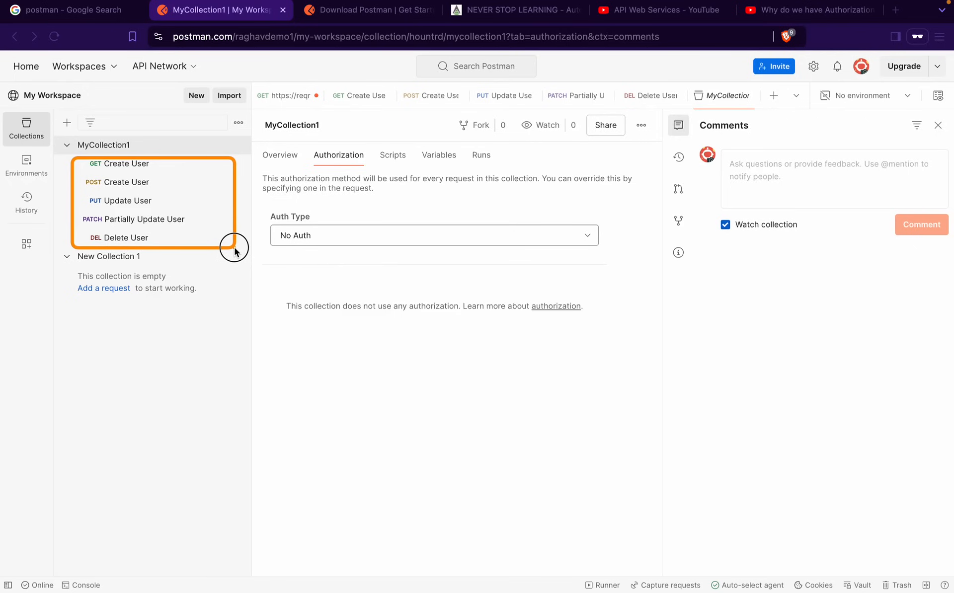
{"action": "left_click_drag", "start_coordinate": [235, 248], "coordinate": [234, 247]}
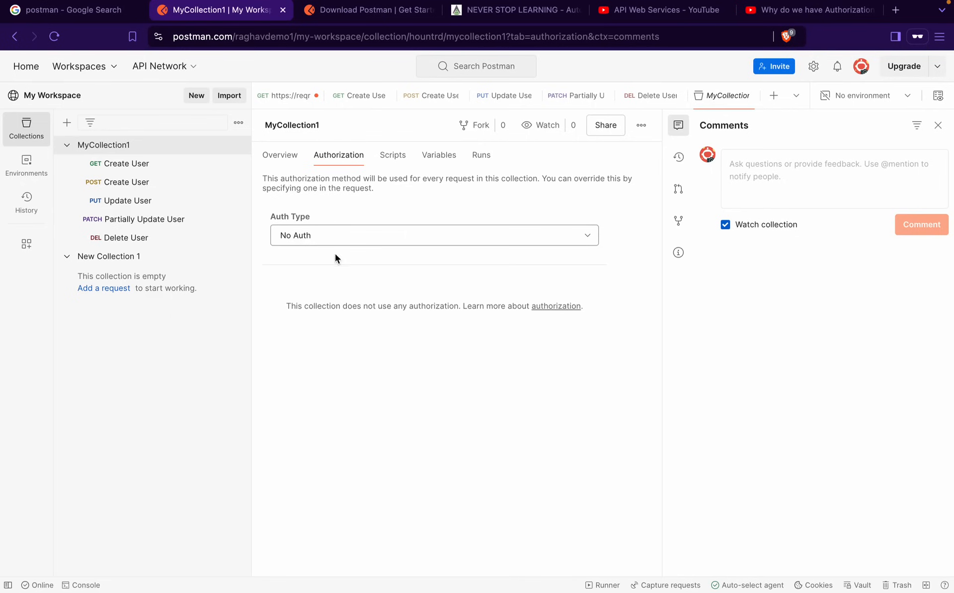
Browse MyCollection1's Pre-request and Post-response scripts and its empty Variables list
{"action": "left_click", "coordinate": [395, 160]}
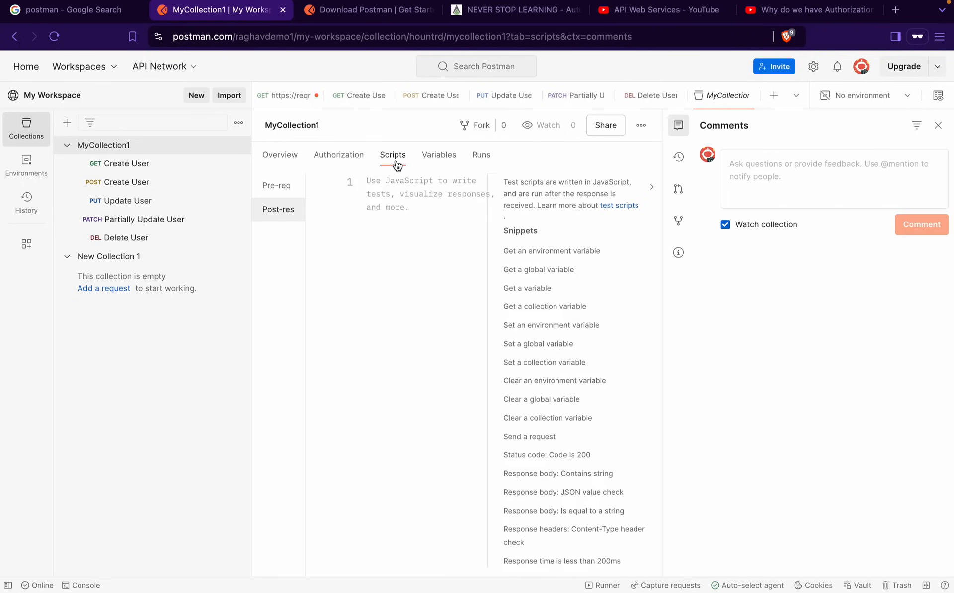
{"action": "left_click", "coordinate": [938, 125]}
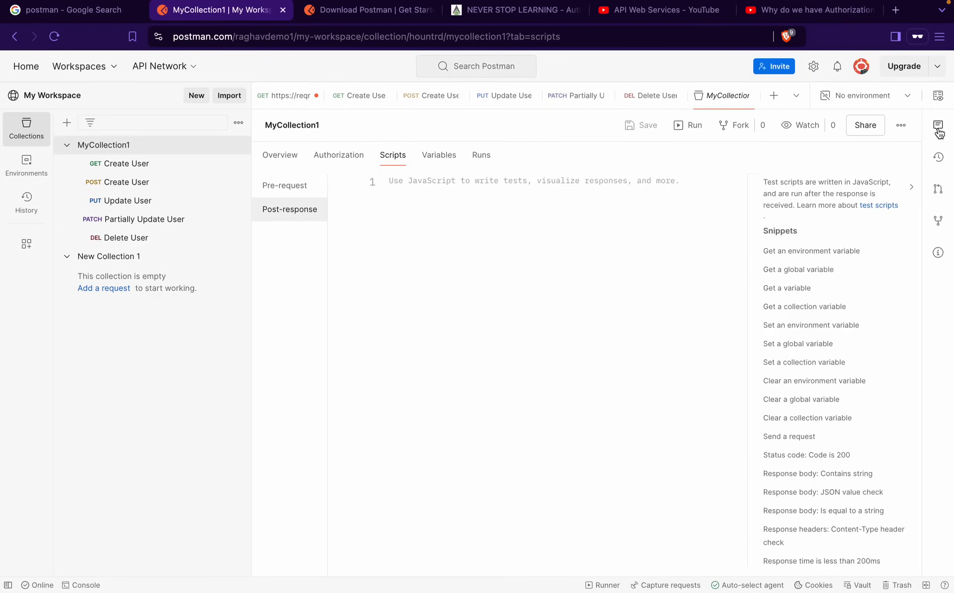
{"action": "left_click", "coordinate": [286, 198]}
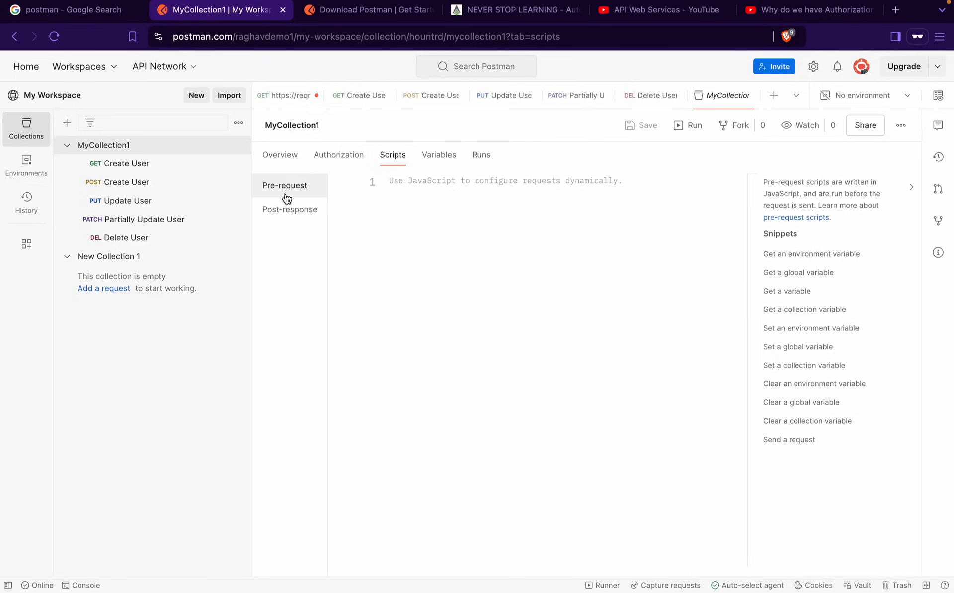
{"action": "left_click", "coordinate": [278, 211]}
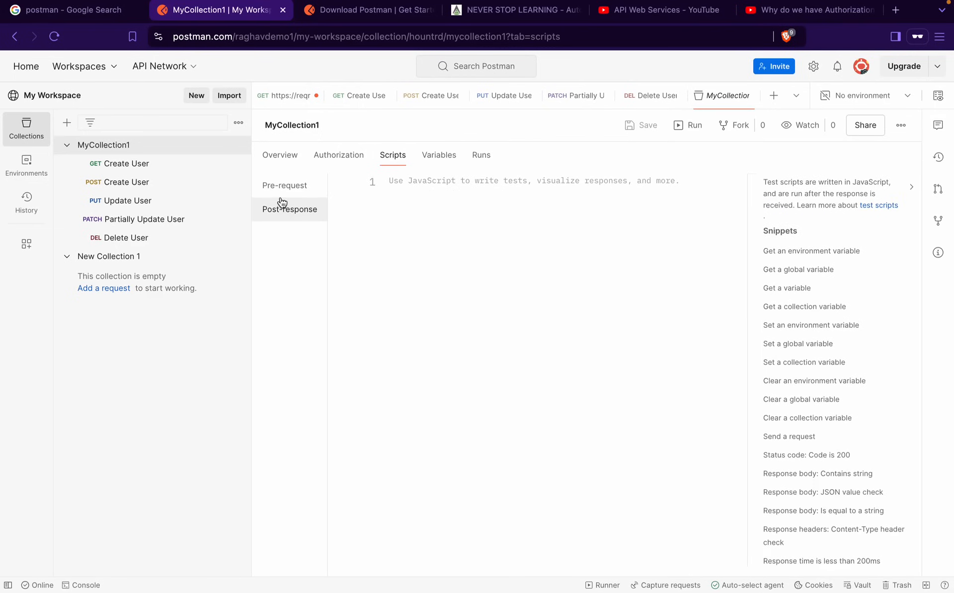
{"action": "left_click", "coordinate": [281, 195]}
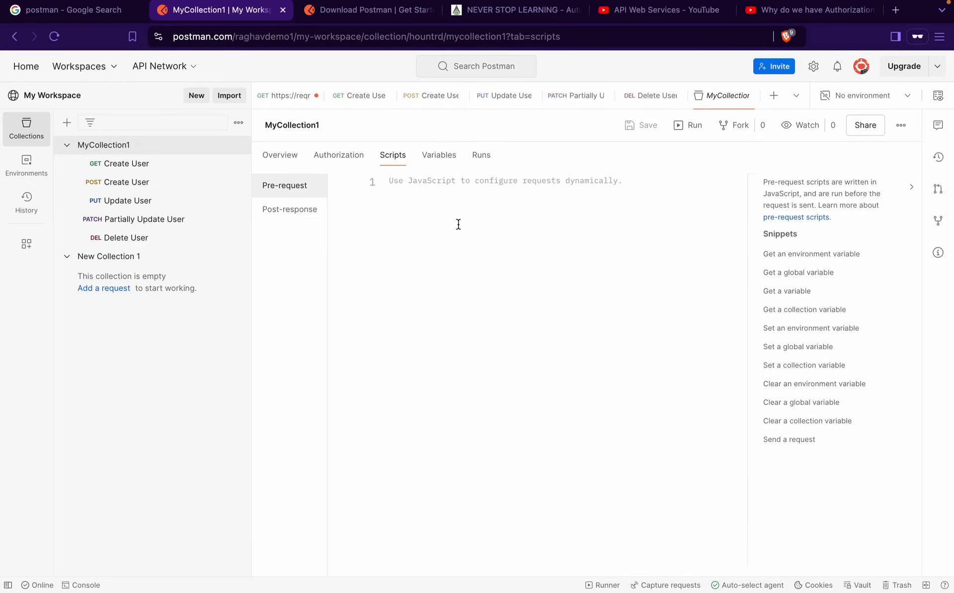
{"action": "left_click", "coordinate": [314, 210]}
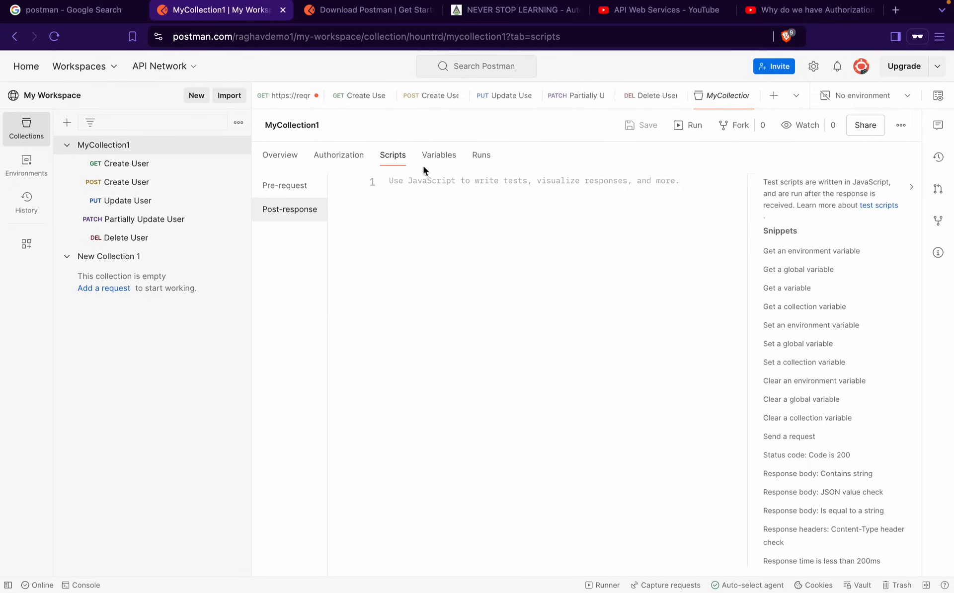
{"action": "left_click", "coordinate": [441, 153]}
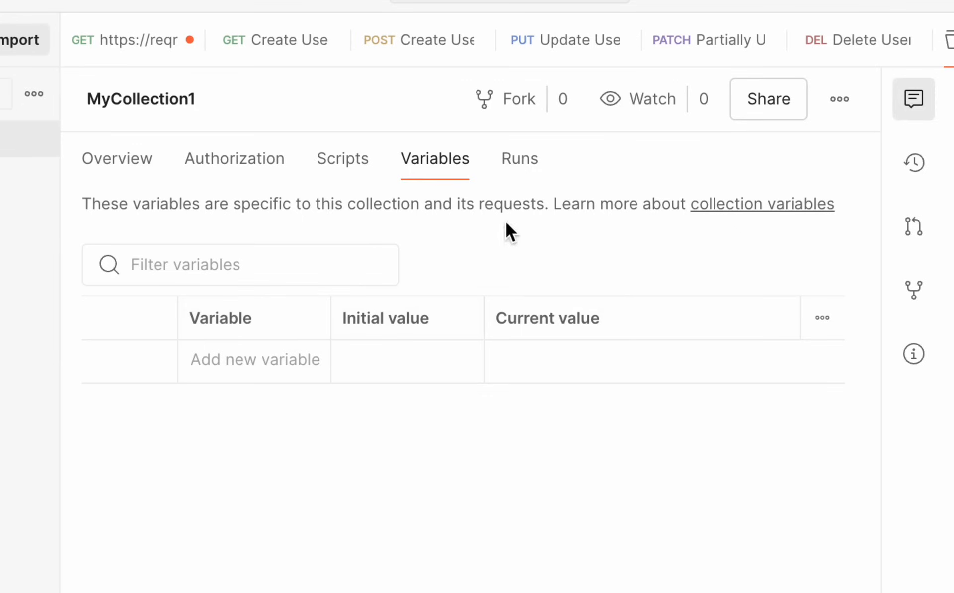
{"action": "left_click", "coordinate": [519, 164]}
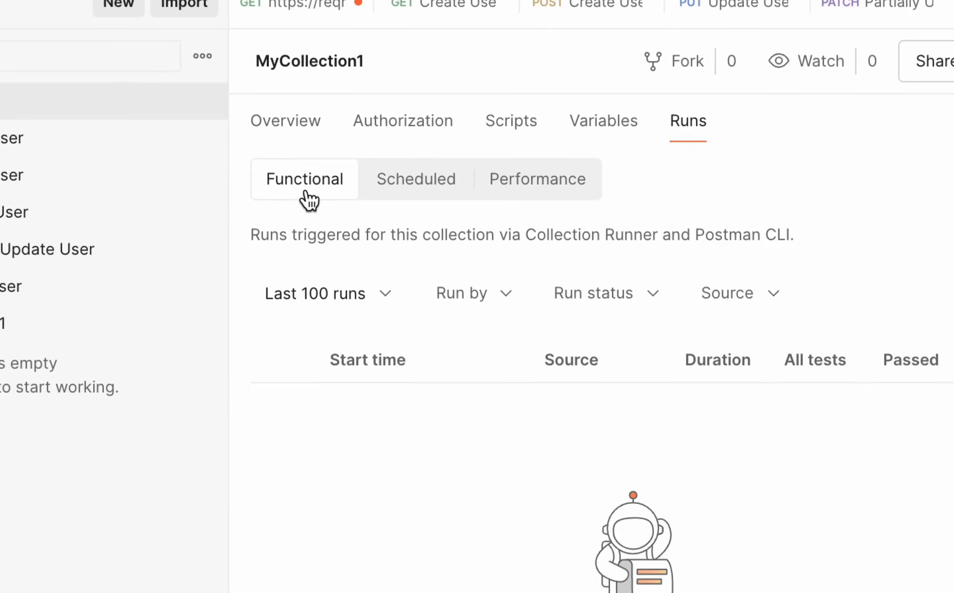
Check MyCollection1's Scheduled, Performance and Functional run lists with comments closed
{"action": "left_click", "coordinate": [385, 200]}
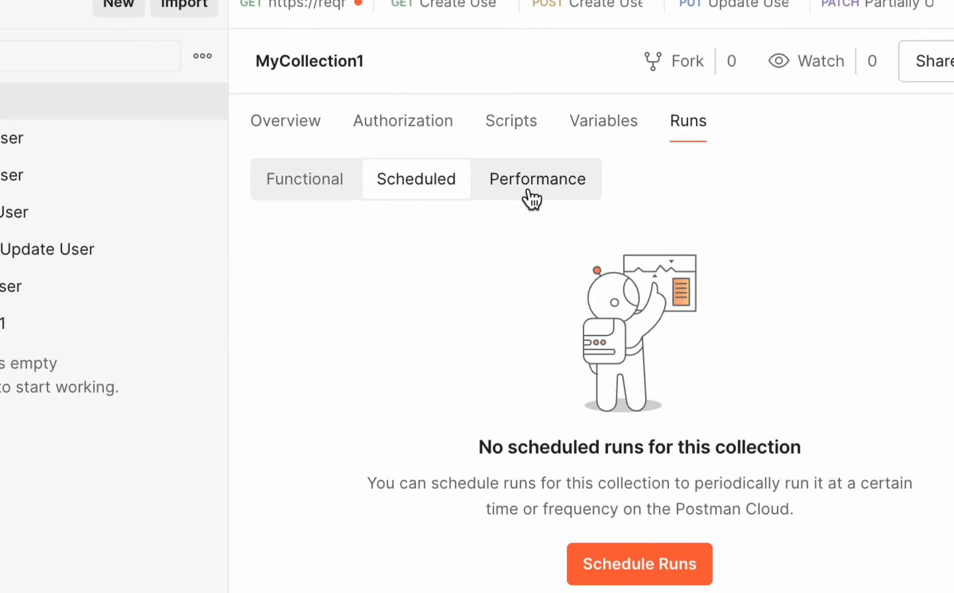
{"action": "left_click", "coordinate": [531, 199]}
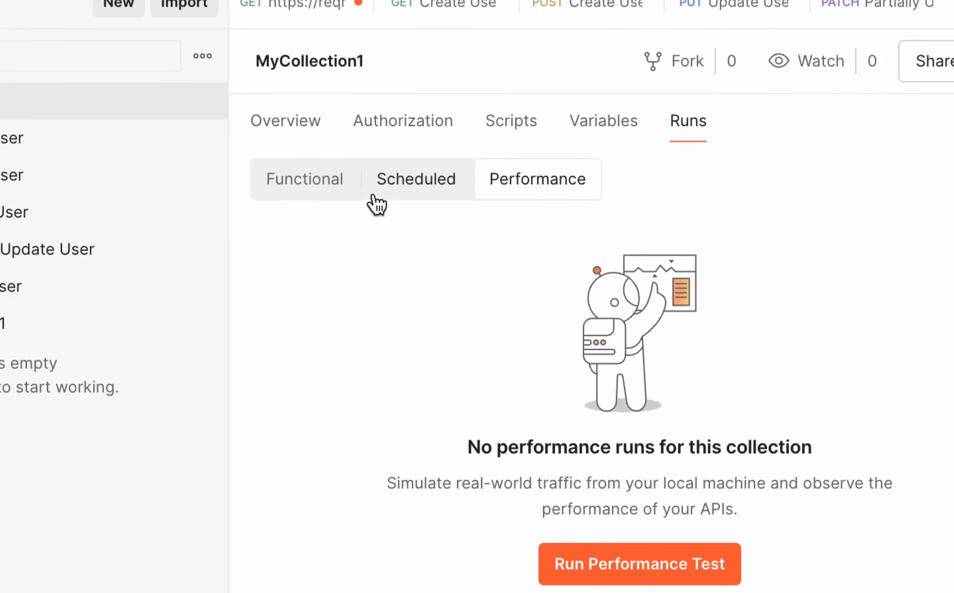
{"action": "left_click", "coordinate": [308, 196]}
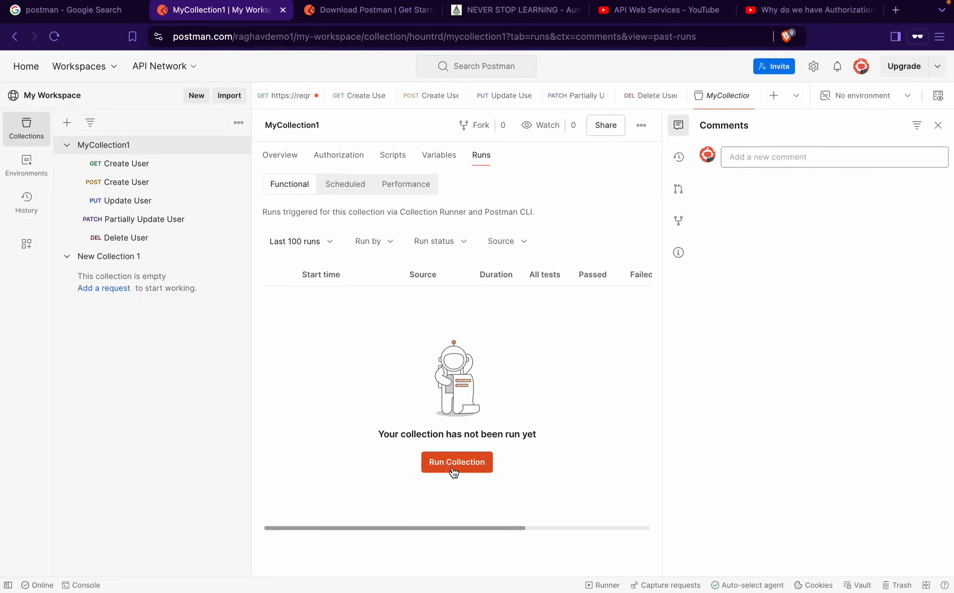
{"action": "left_click", "coordinate": [938, 125]}
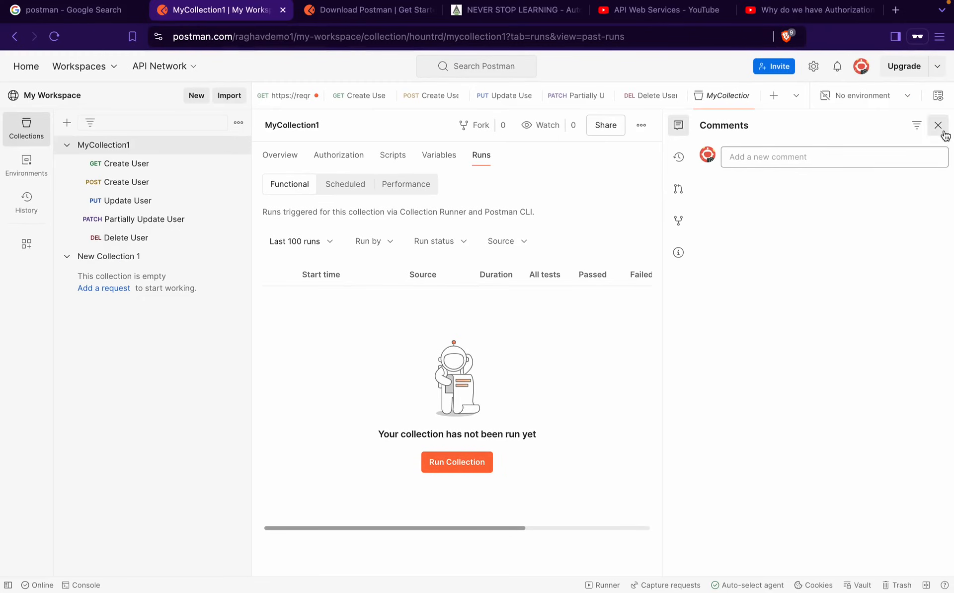
{"action": "left_click", "coordinate": [590, 467]}
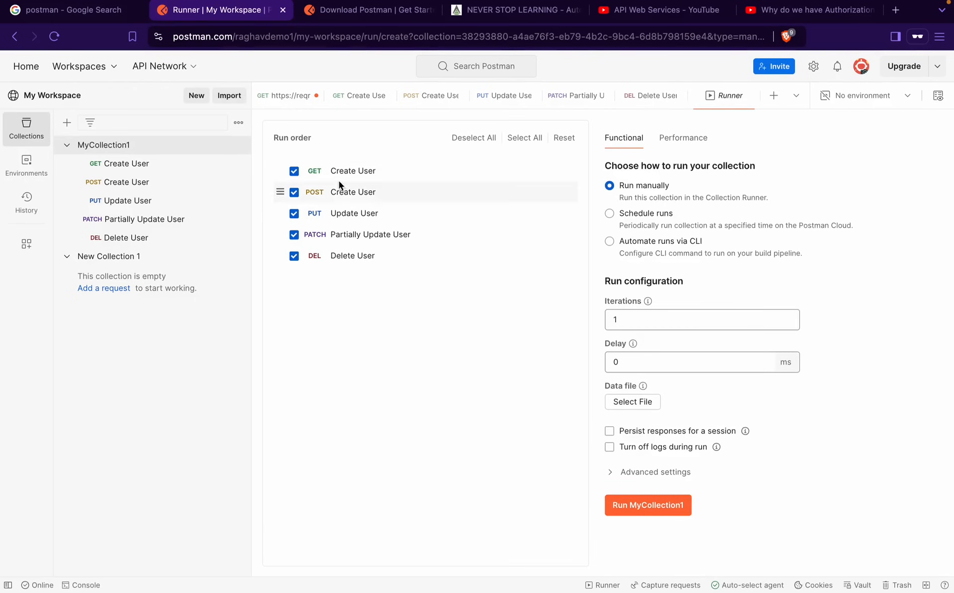
Close the leftover Postman download and YouTube browser tabs
{"action": "mouse_move", "coordinate": [409, 3]}
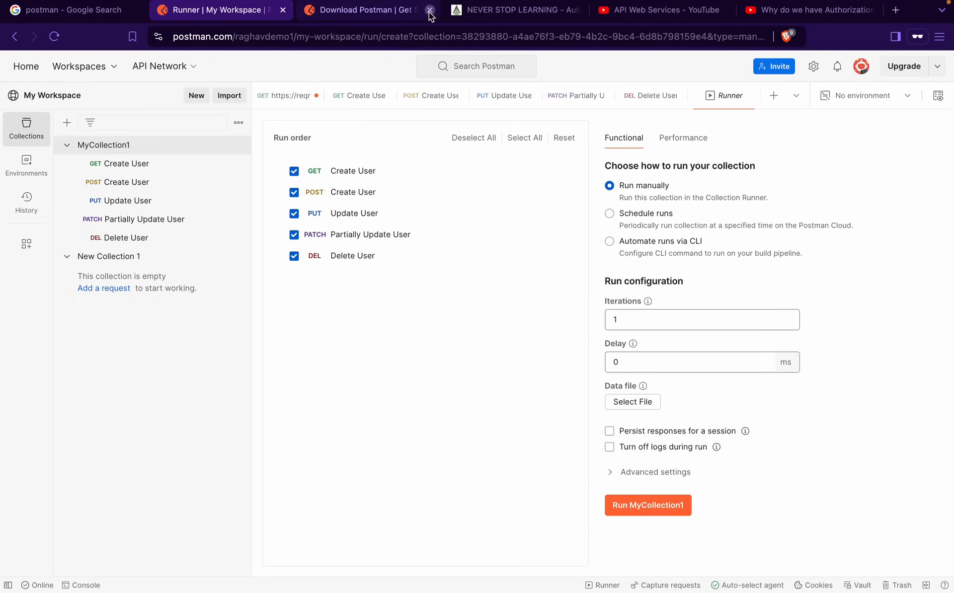
{"action": "left_click", "coordinate": [430, 10]}
{"action": "left_click", "coordinate": [430, 10]}
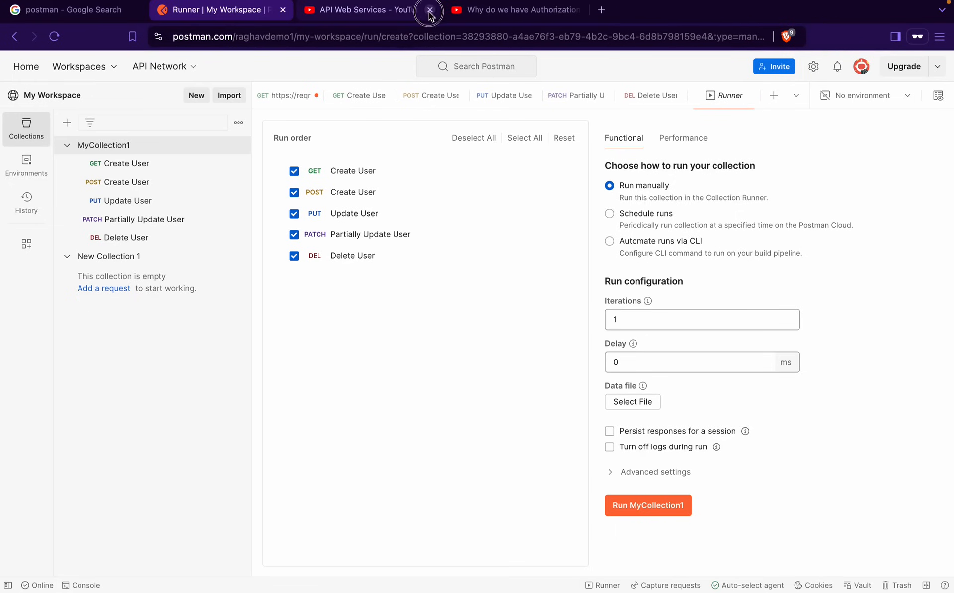
{"action": "left_click", "coordinate": [430, 10]}
{"action": "left_click", "coordinate": [430, 10]}
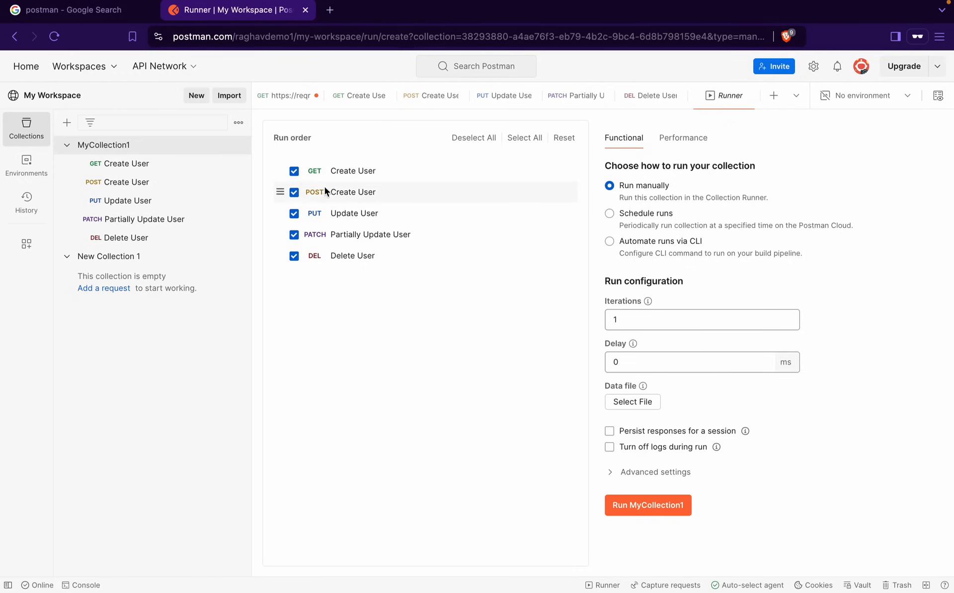
Deselect and reselect requests so all five MyCollection1 requests stay checked in the runner
{"action": "left_click", "coordinate": [465, 137]}
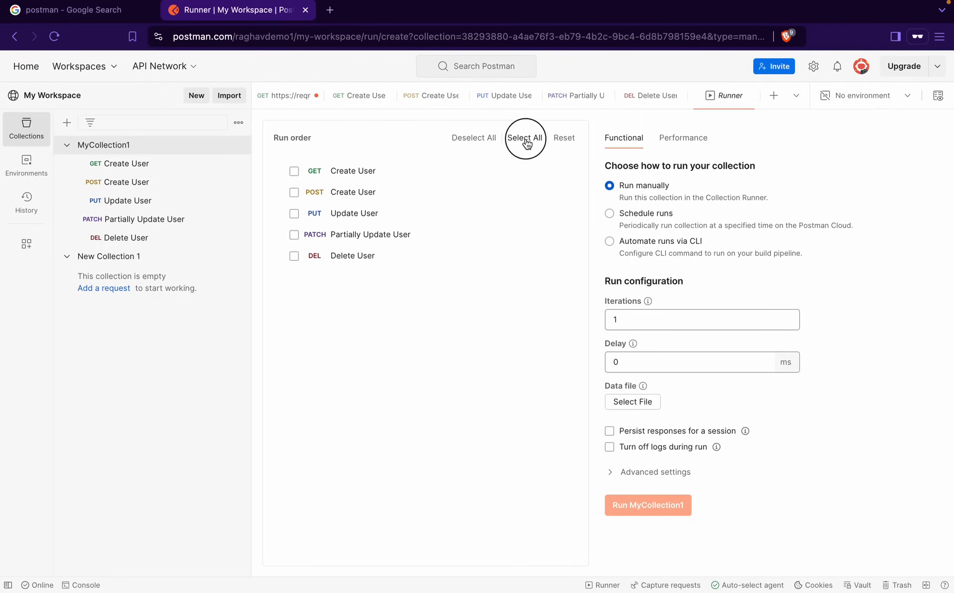
{"action": "left_click", "coordinate": [526, 139]}
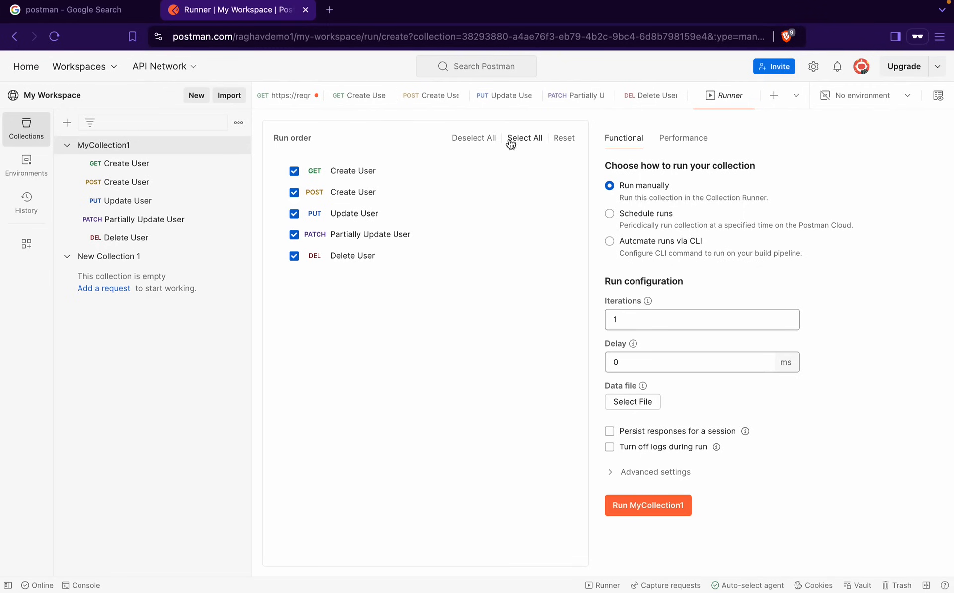
{"action": "left_click", "coordinate": [294, 192]}
{"action": "left_click", "coordinate": [294, 213]}
{"action": "left_click", "coordinate": [294, 215]}
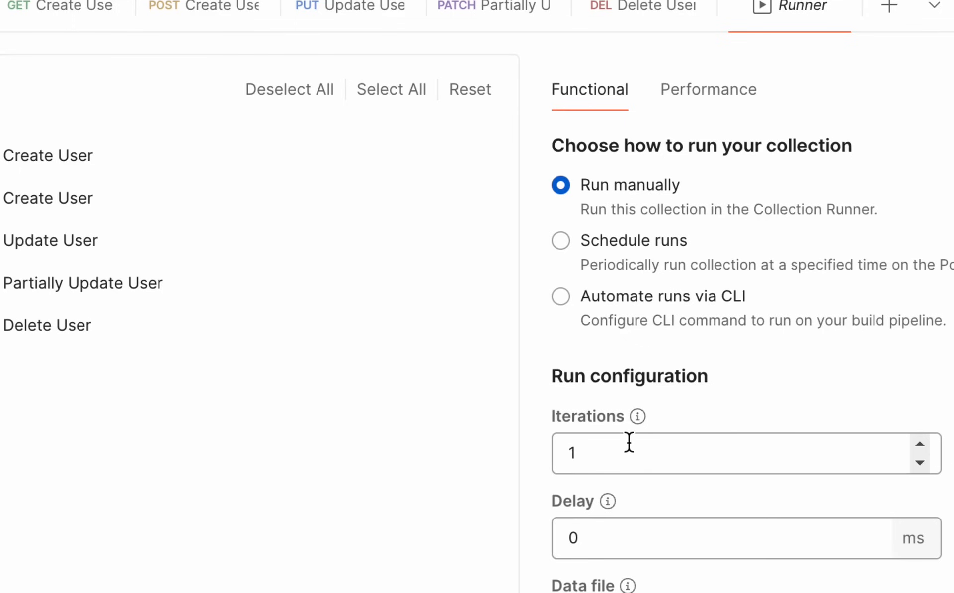
Set the run to 2 iterations with a 500 ms delay
{"action": "left_click", "coordinate": [616, 458]}
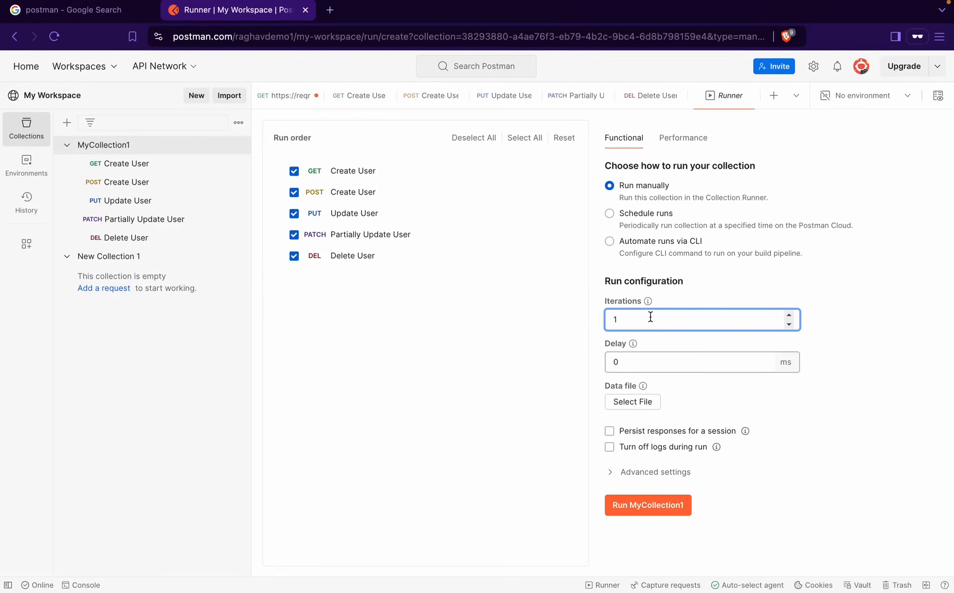
{"action": "key", "text": "BackSpace"}
{"action": "type", "text": "2"}
{"action": "left_click", "coordinate": [723, 366]}
{"action": "mouse_move", "coordinate": [631, 344]}
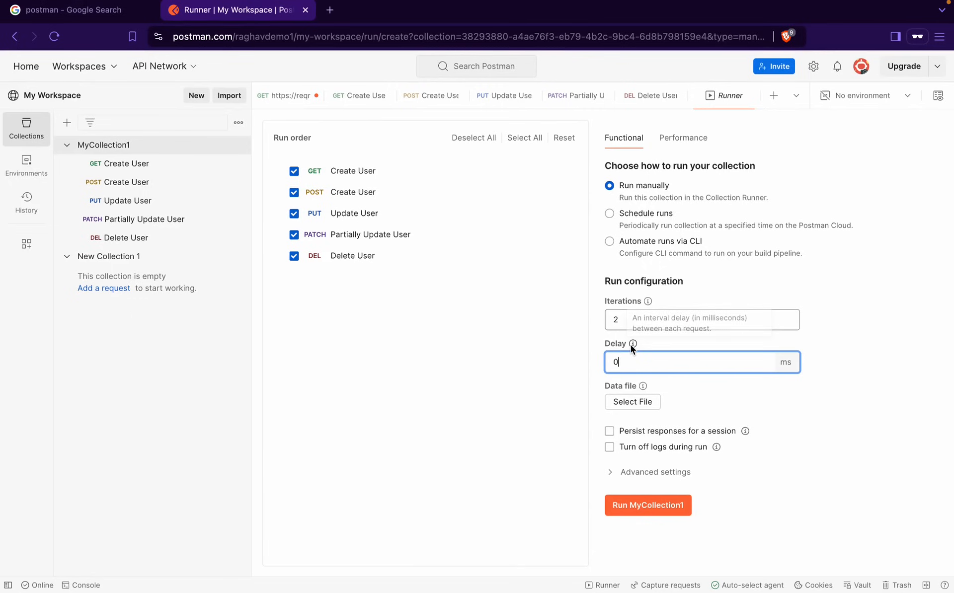
{"action": "key", "text": "super+a"}
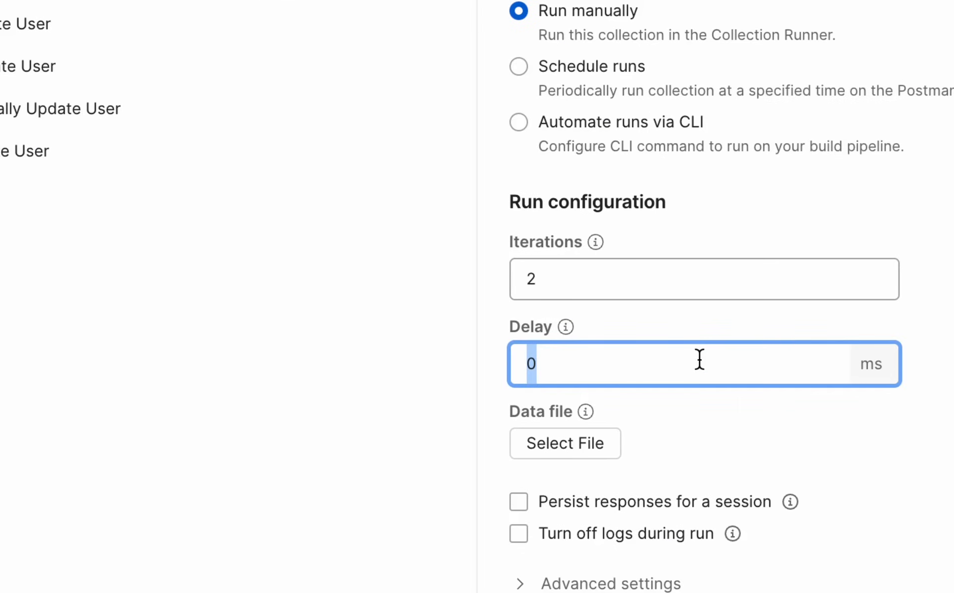
{"action": "type", "text": "1000"}
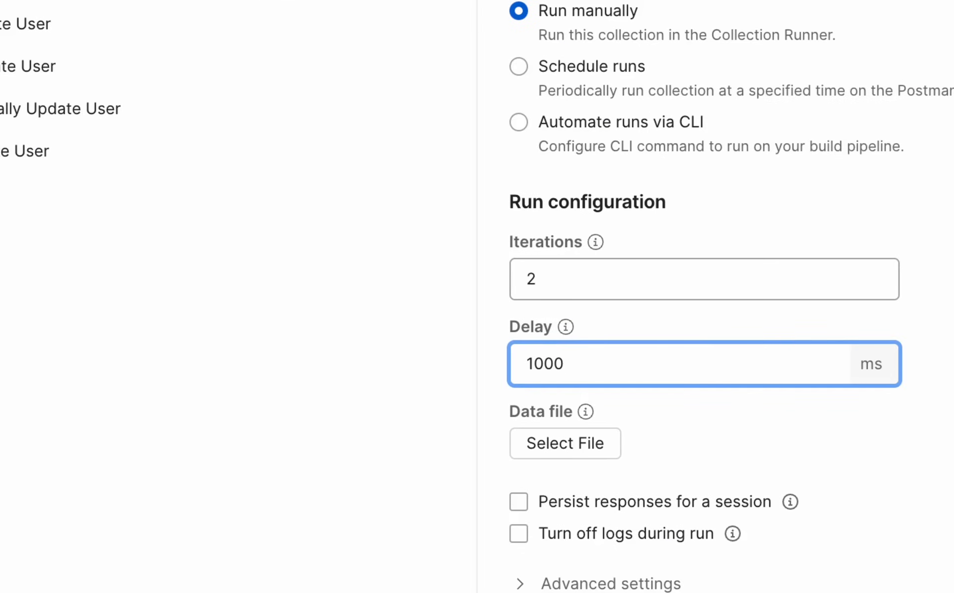
{"action": "key", "text": "BackSpace"}
{"action": "key", "text": "BackSpace"}
{"action": "key", "text": "BackSpace"}
{"action": "key", "text": "BackSpace"}
{"action": "type", "text": "4"}
{"action": "key", "text": "BackSpace"}
{"action": "type", "text": "500"}
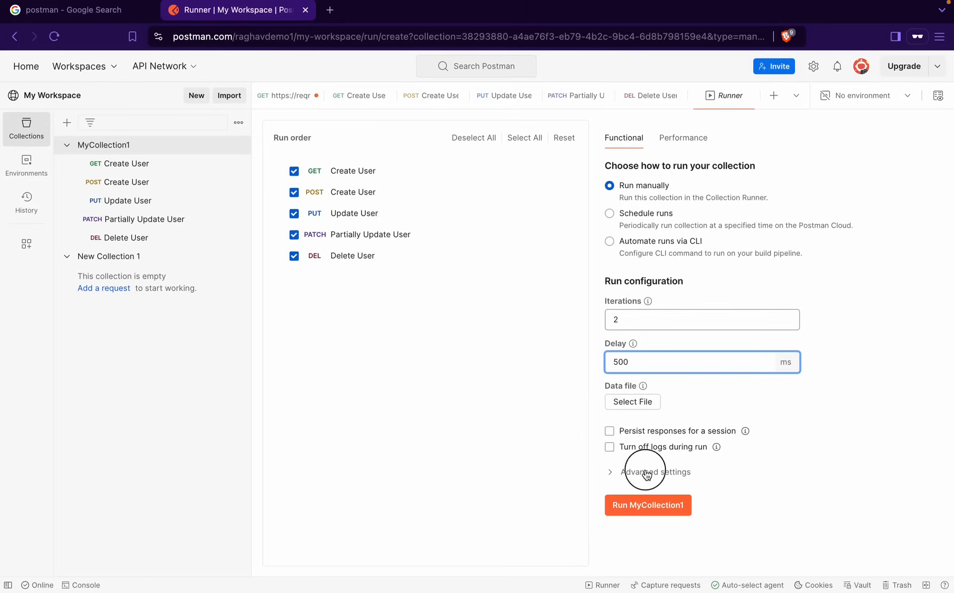
Turn off logs during the run in Advanced settings and run MyCollection1
{"action": "left_click", "coordinate": [647, 476]}
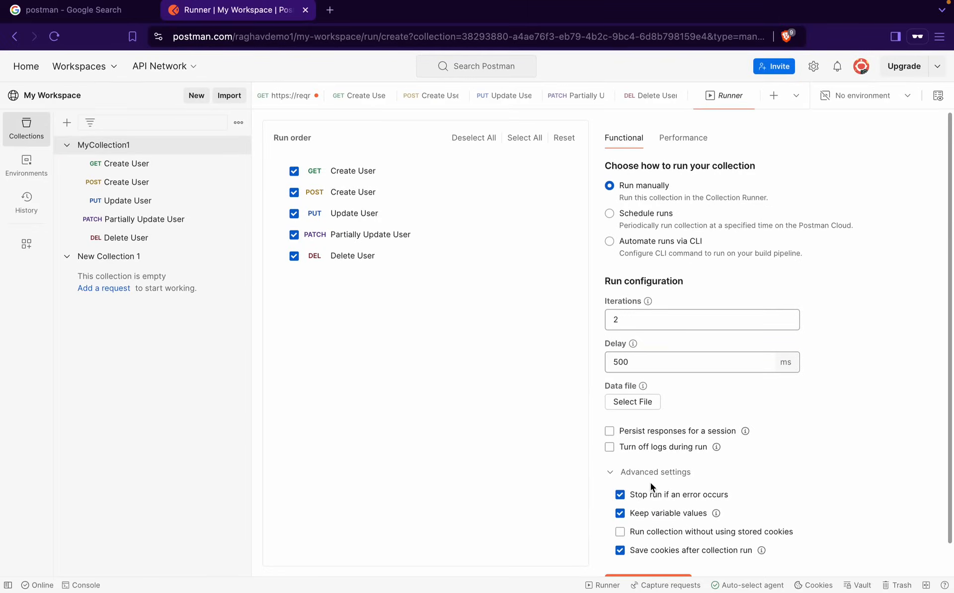
{"action": "left_click", "coordinate": [610, 448]}
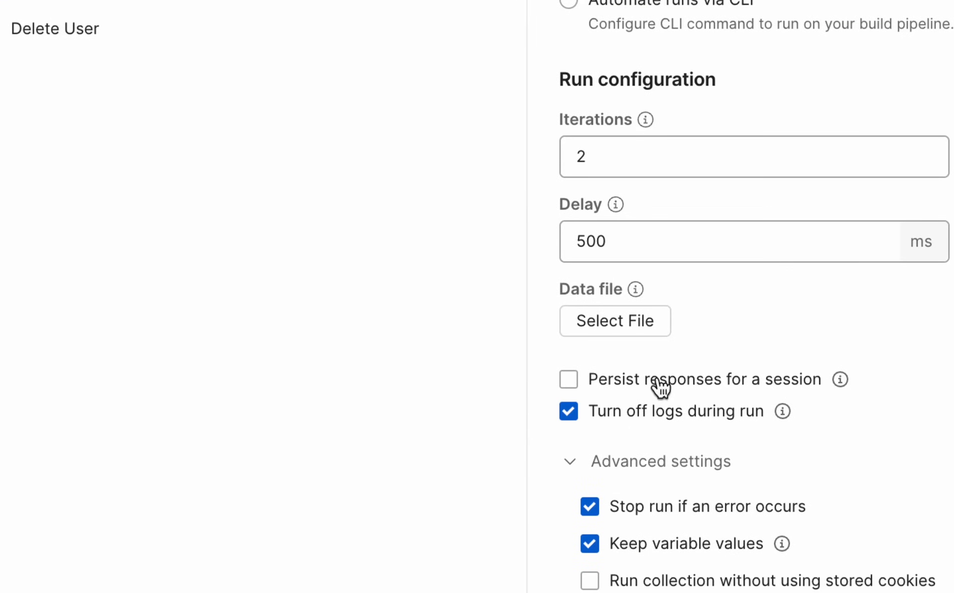
{"action": "scroll", "coordinate": [664, 422], "scroll_direction": "down", "scroll_amount": 2}
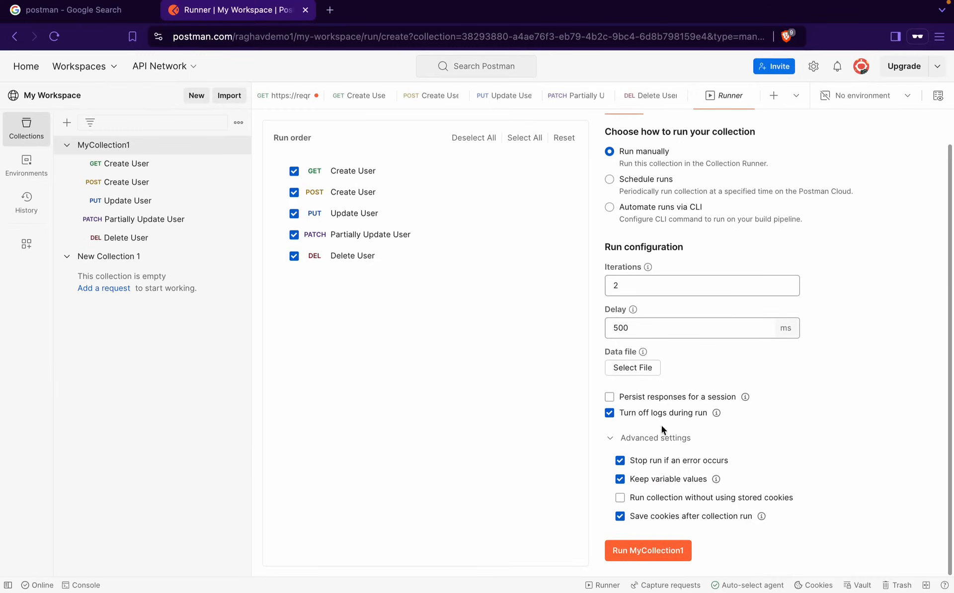
{"action": "left_click", "coordinate": [652, 552]}
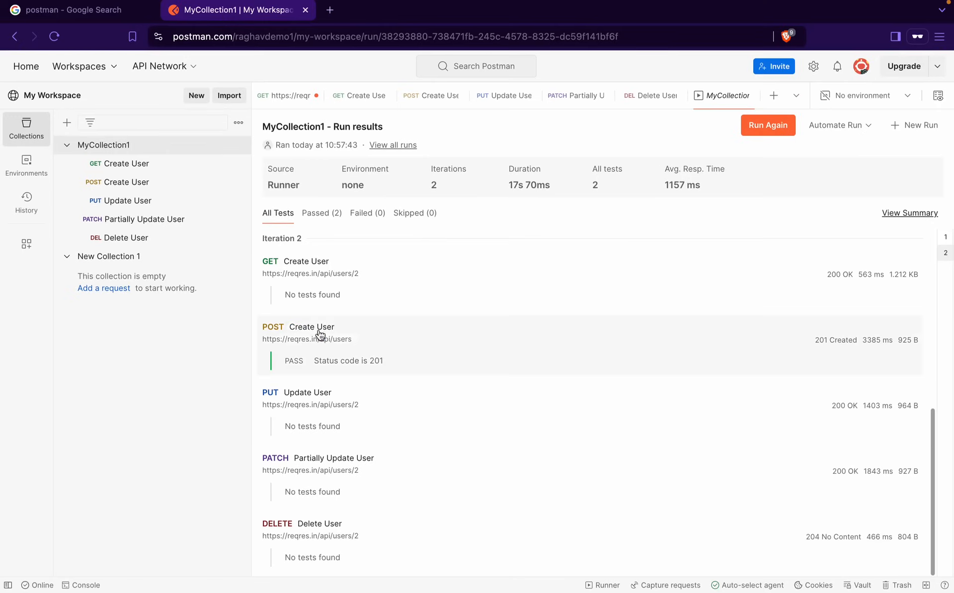
Review the finished run's results through the Passed, Failed, Skipped and All Tests filters
{"action": "scroll", "coordinate": [320, 333], "scroll_direction": "up", "scroll_amount": 10}
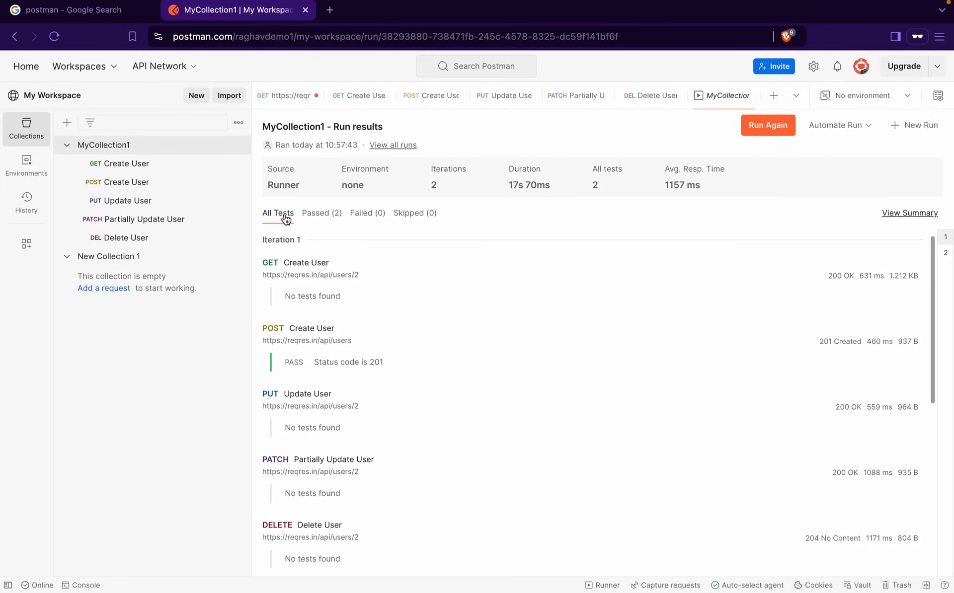
{"action": "left_click", "coordinate": [320, 213]}
{"action": "left_click", "coordinate": [367, 214]}
{"action": "left_click", "coordinate": [408, 221]}
{"action": "left_click", "coordinate": [269, 217]}
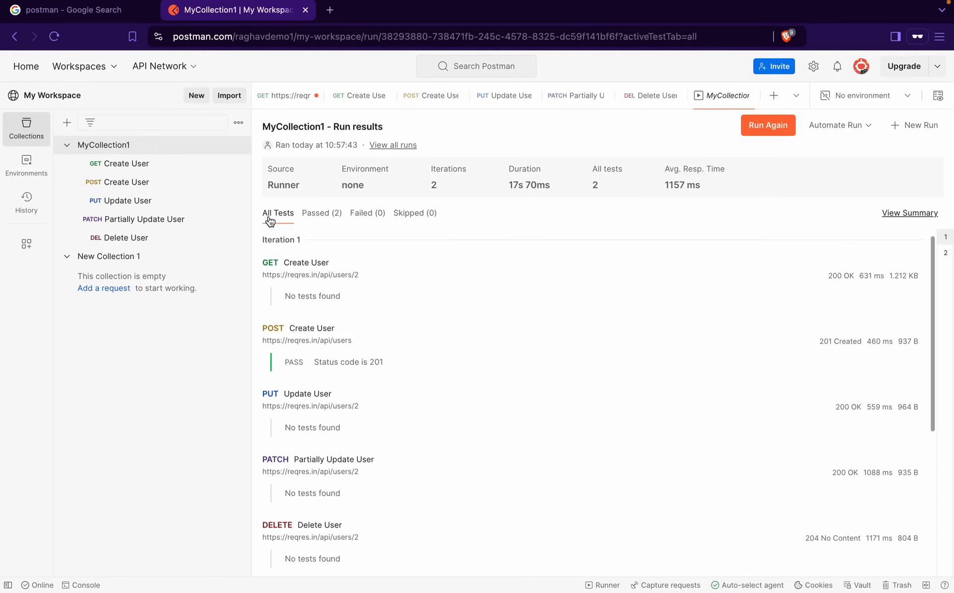
{"action": "scroll", "coordinate": [290, 367], "scroll_direction": "down", "scroll_amount": 2}
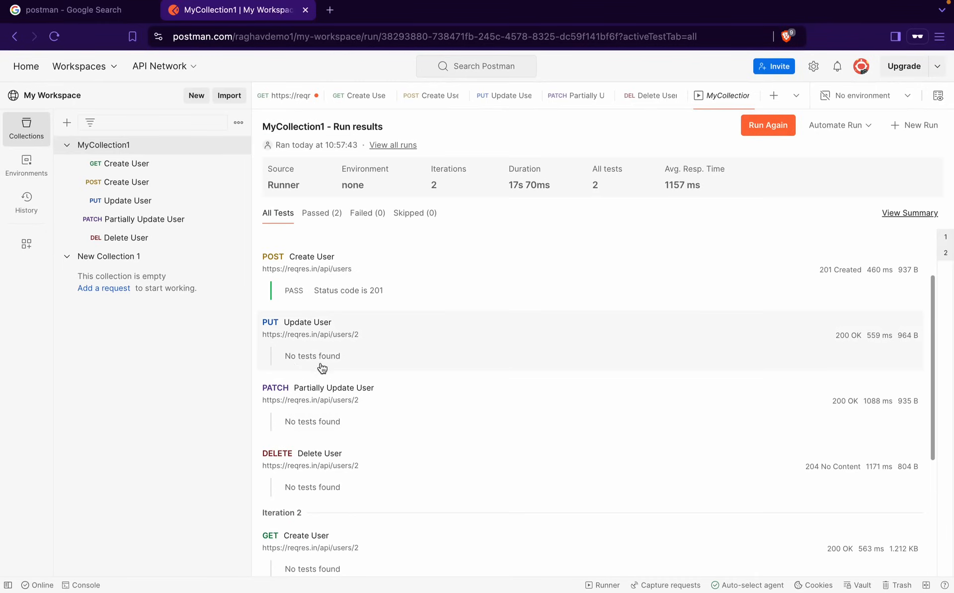
{"action": "scroll", "coordinate": [331, 438], "scroll_direction": "up", "scroll_amount": 2}
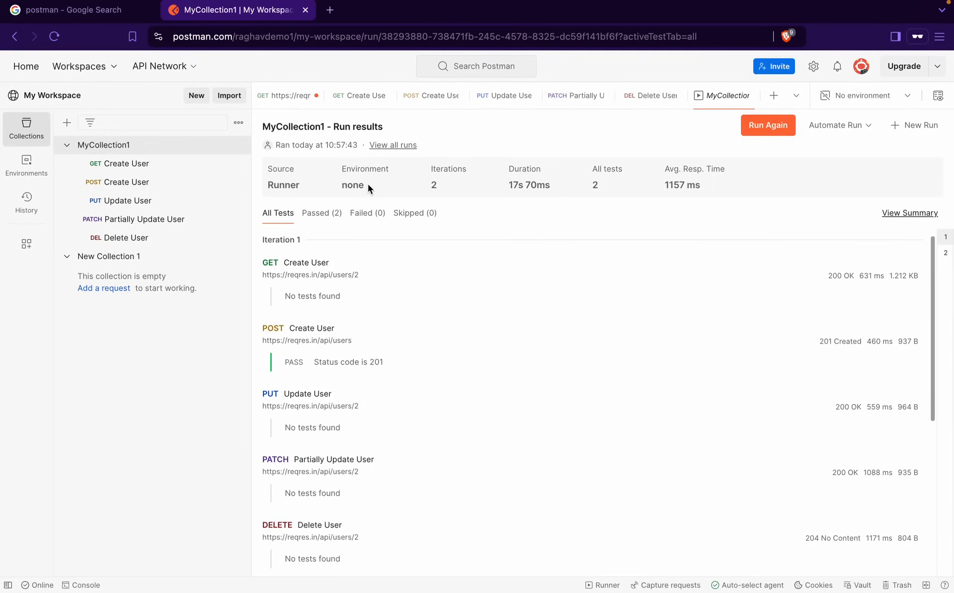
Inspect the run summary for iteration 1 and POST Create User, then list all runs
{"action": "left_click", "coordinate": [900, 214]}
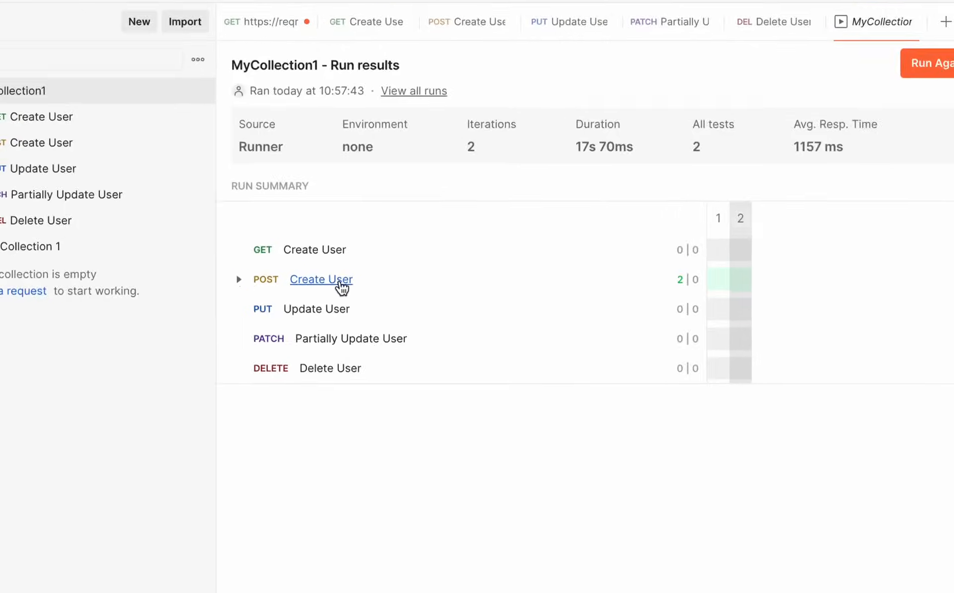
{"action": "left_click", "coordinate": [267, 280]}
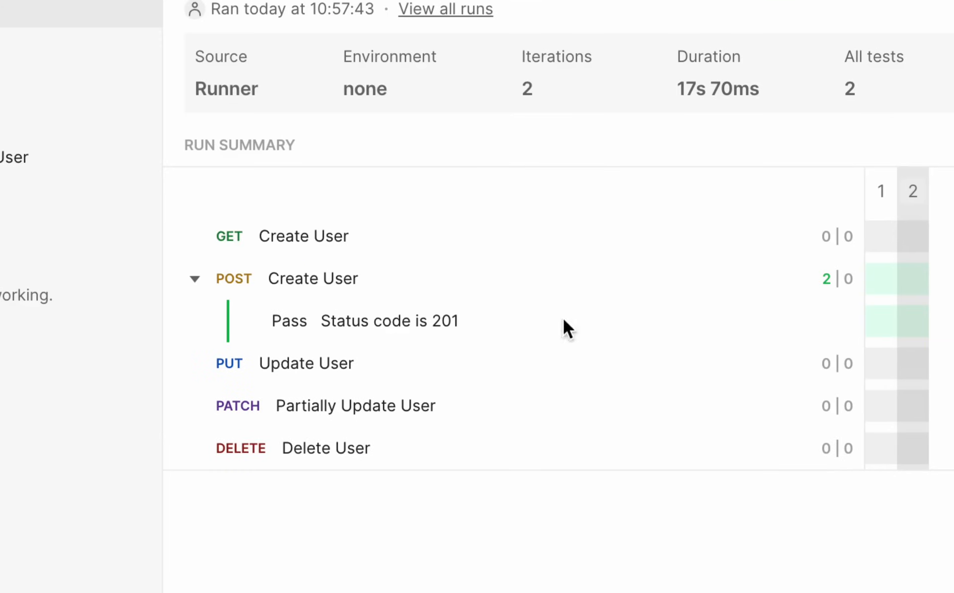
{"action": "left_click", "coordinate": [885, 304]}
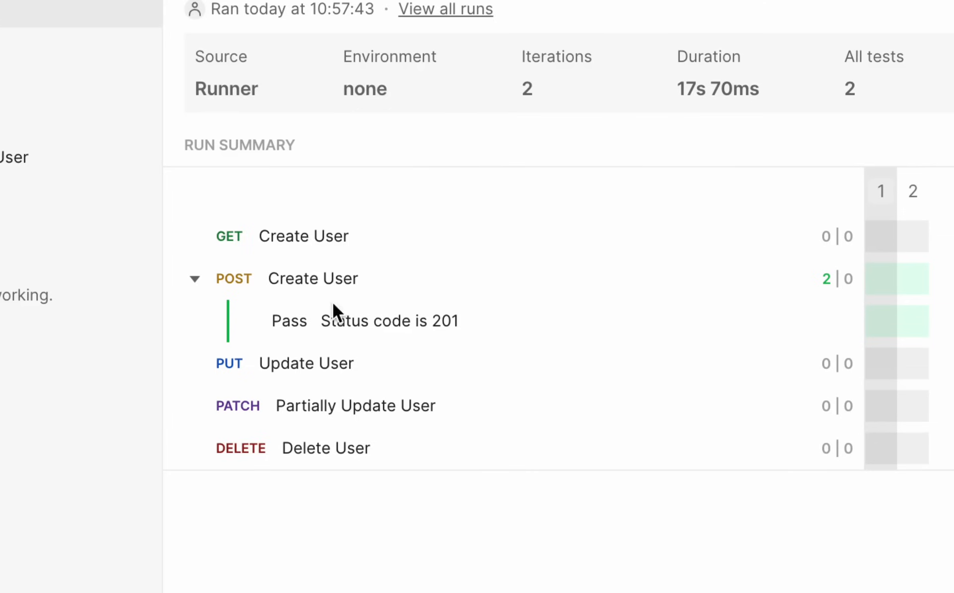
{"action": "left_click", "coordinate": [194, 284]}
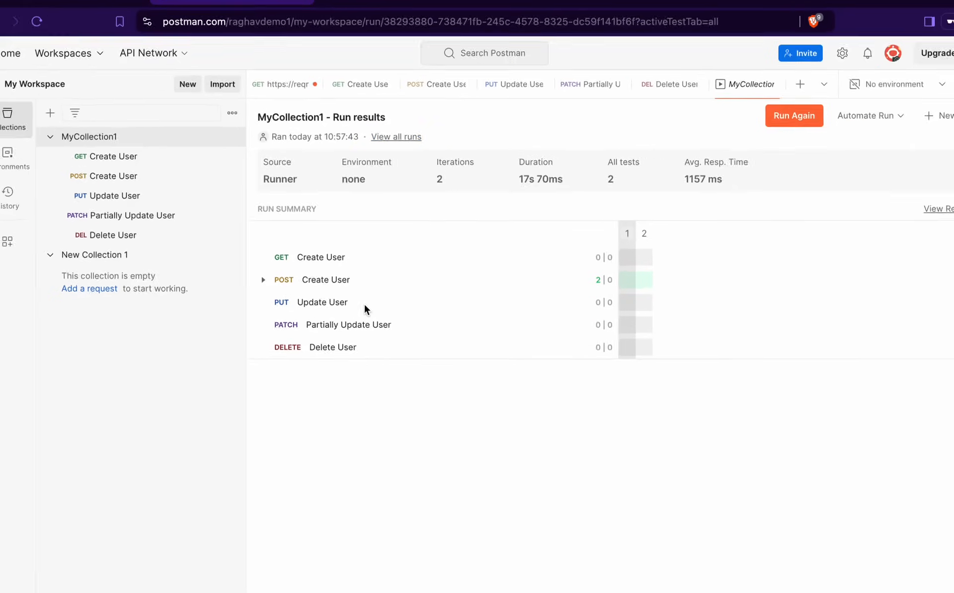
{"action": "left_click", "coordinate": [396, 136]}
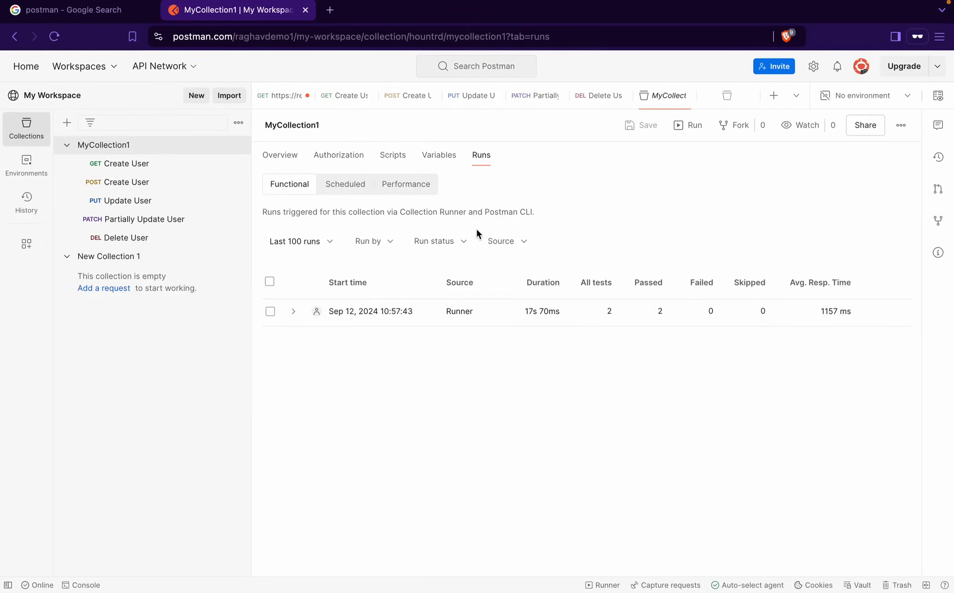
Open a scheduled-run form for MyCollection1, keeping Week timer daily at 11:00 AM
{"action": "left_click", "coordinate": [351, 186]}
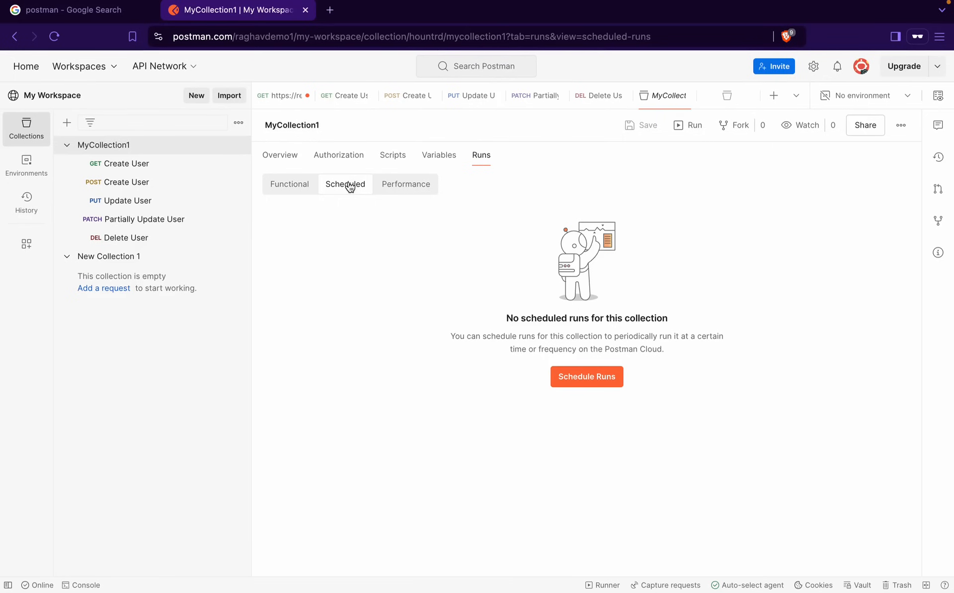
{"action": "left_click", "coordinate": [617, 383]}
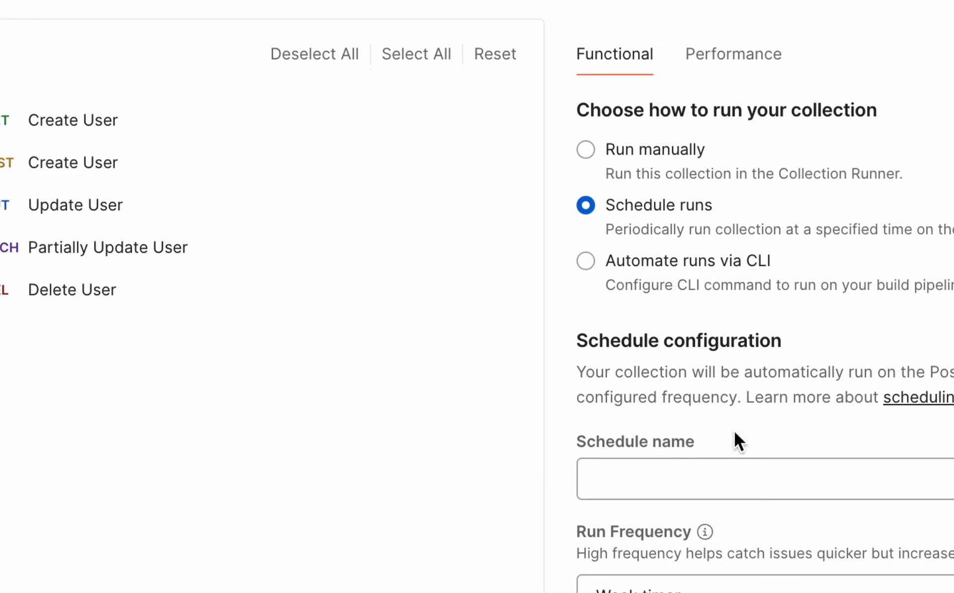
{"action": "scroll", "coordinate": [785, 423], "scroll_direction": "down", "scroll_amount": 4}
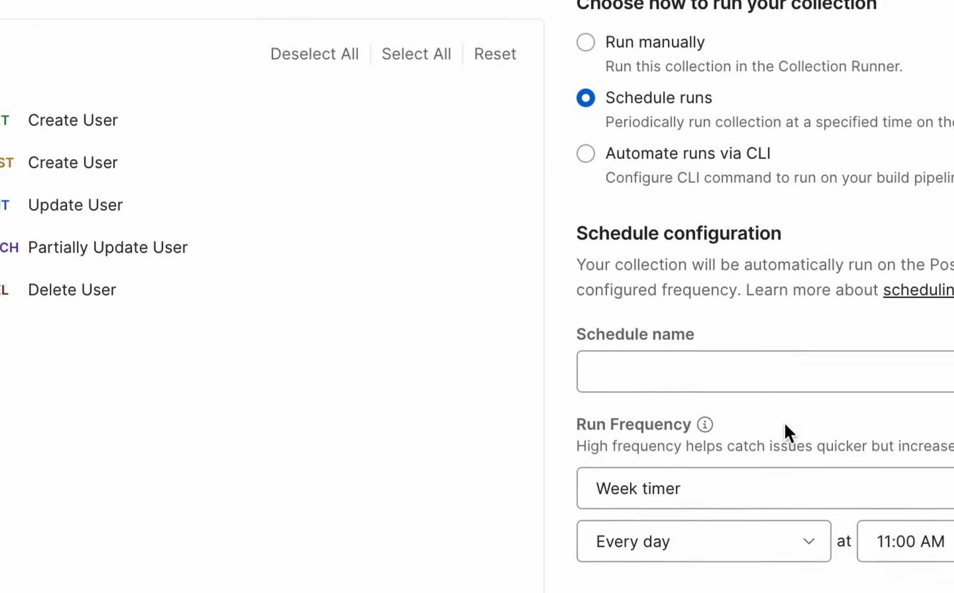
{"action": "scroll", "coordinate": [785, 424], "scroll_direction": "down", "scroll_amount": 1}
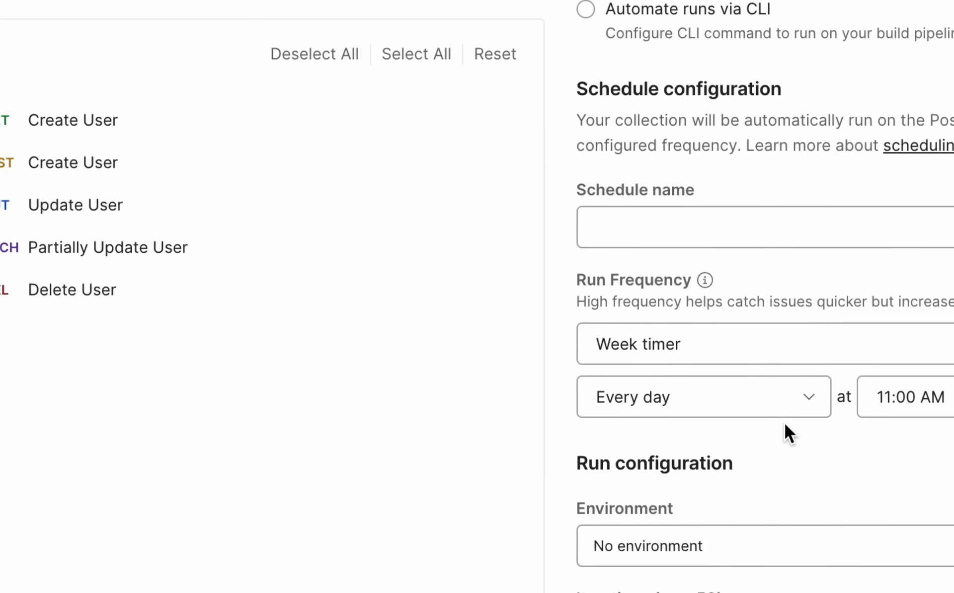
{"action": "left_click", "coordinate": [944, 349]}
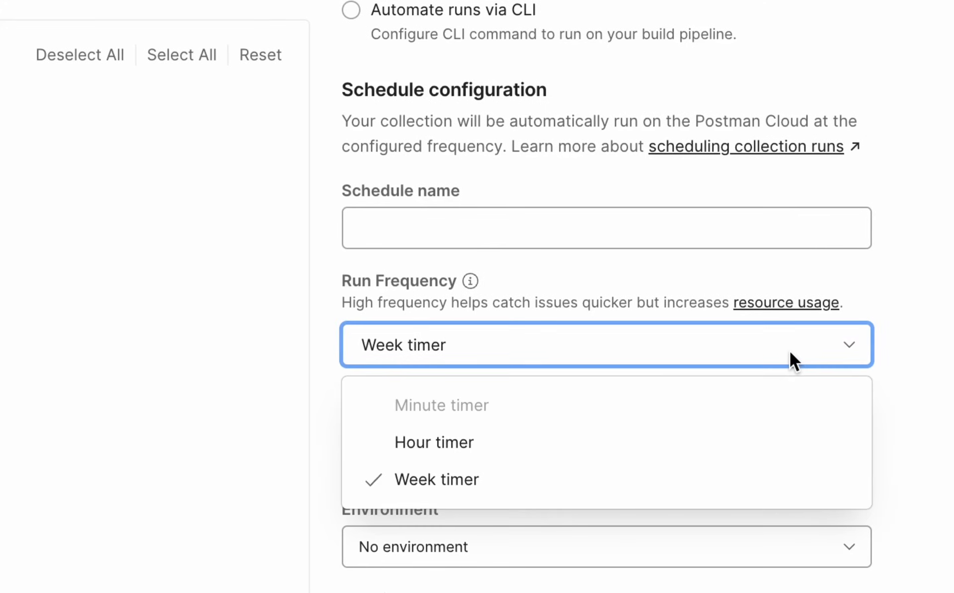
{"action": "left_click", "coordinate": [908, 346]}
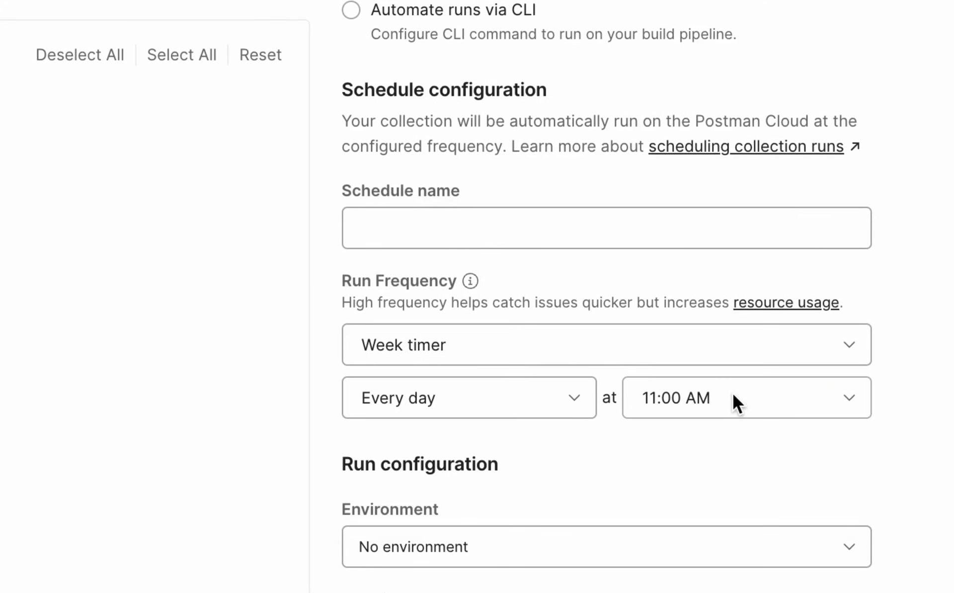
{"action": "scroll", "coordinate": [557, 460], "scroll_direction": "down", "scroll_amount": 3}
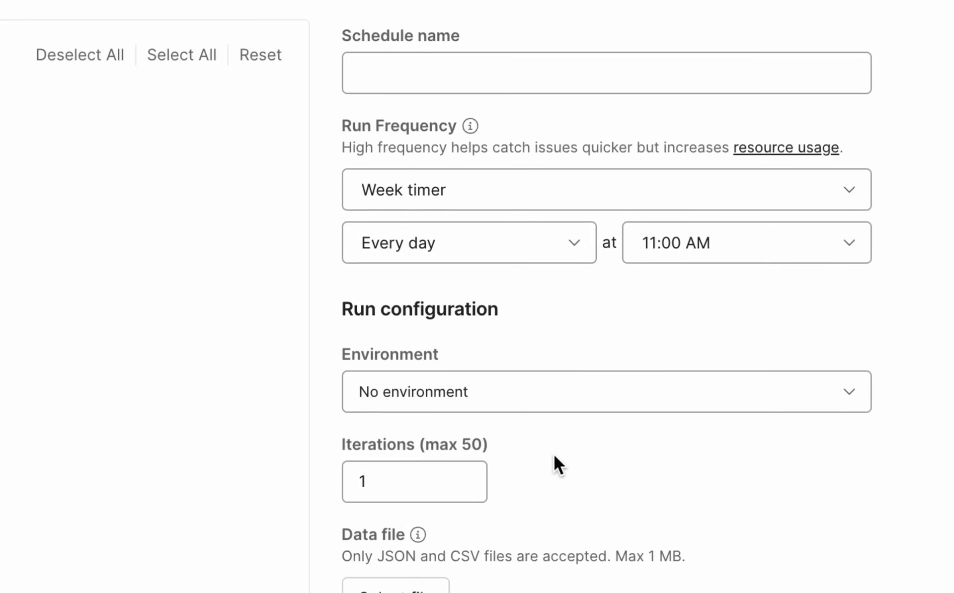
{"action": "scroll", "coordinate": [553, 462], "scroll_direction": "down", "scroll_amount": 2}
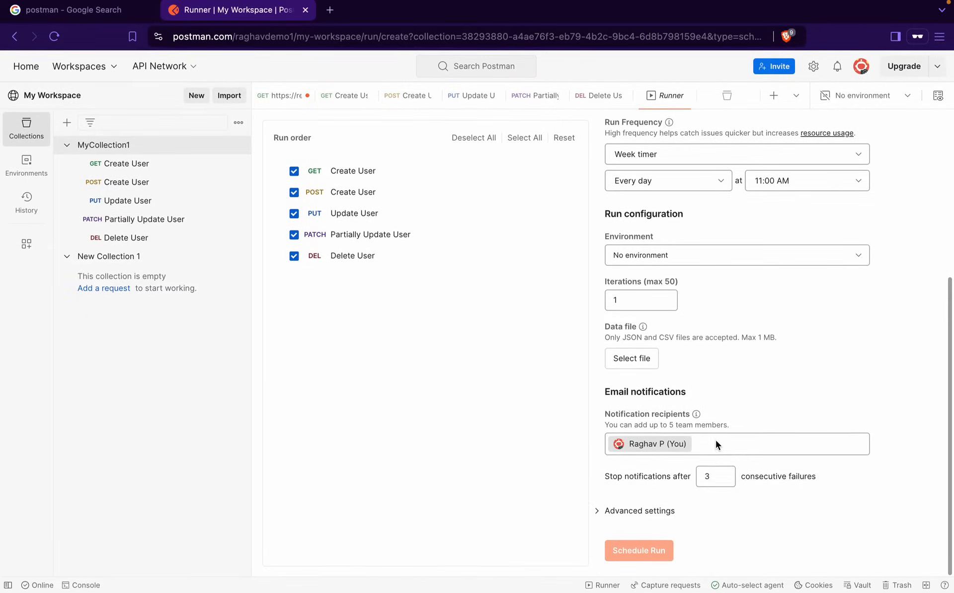
Close the notification recipients list and expand the Advanced settings
{"action": "left_click", "coordinate": [716, 444]}
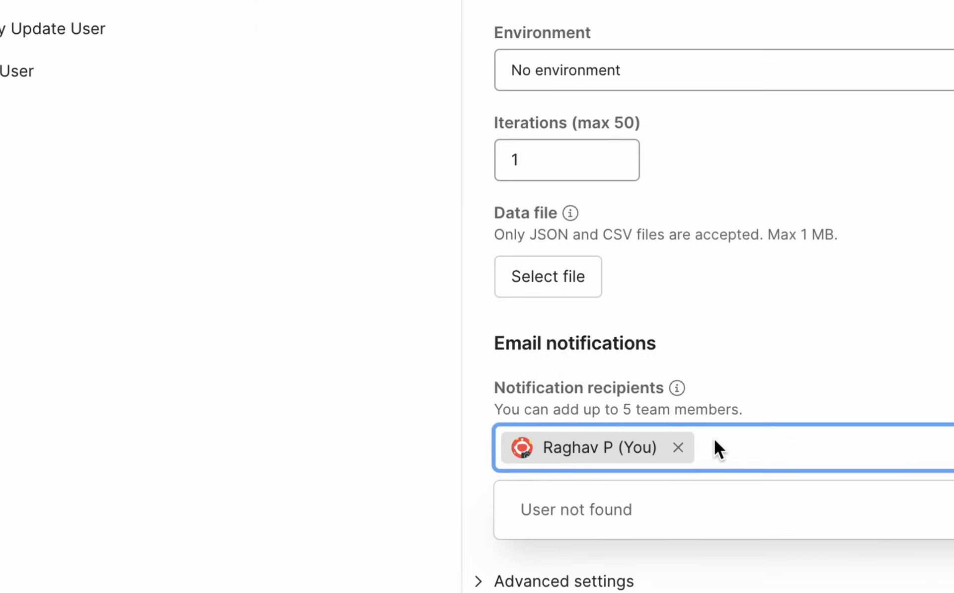
{"action": "mouse_move", "coordinate": [697, 414]}
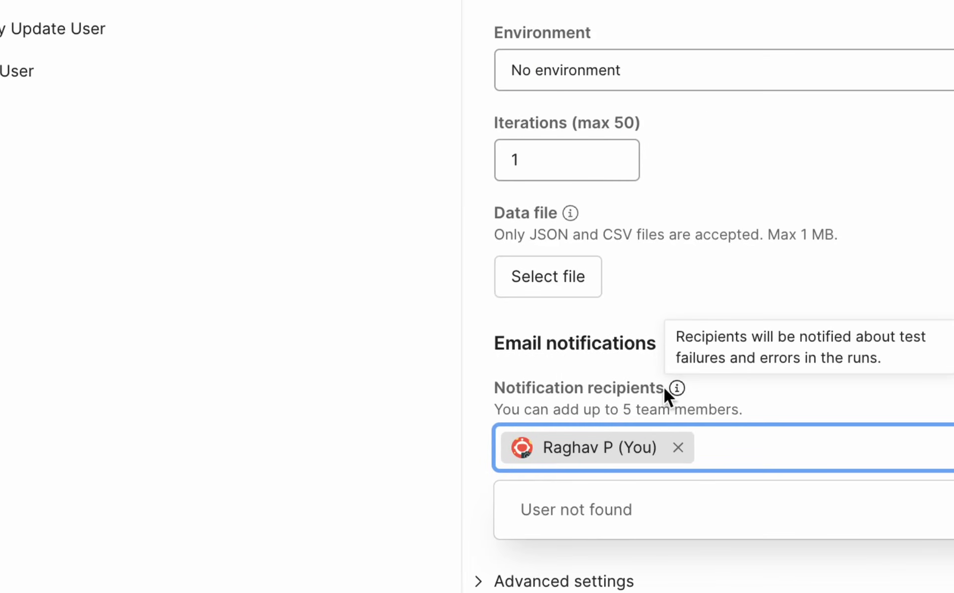
{"action": "left_click", "coordinate": [644, 383]}
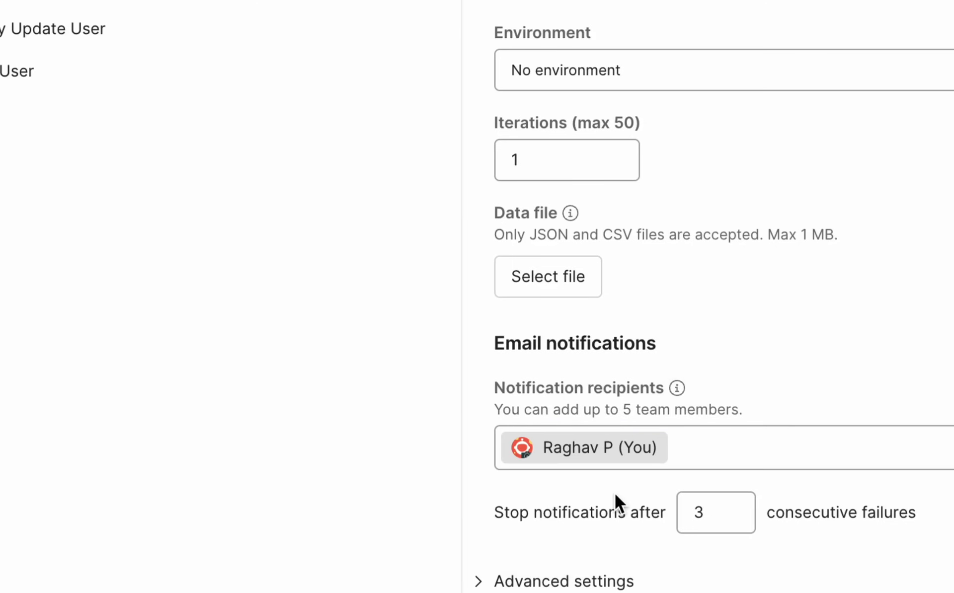
{"action": "left_click", "coordinate": [564, 582]}
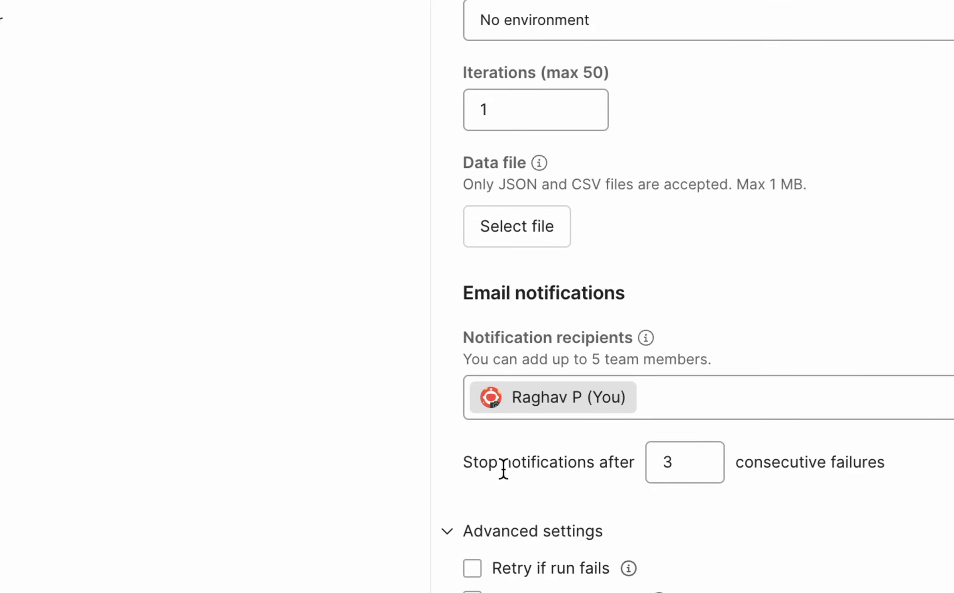
Review the 'Stop notifications after 3 consecutive failures' setting, leaving the count at 3
{"action": "left_click_drag", "start_coordinate": [503, 469], "coordinate": [627, 463]}
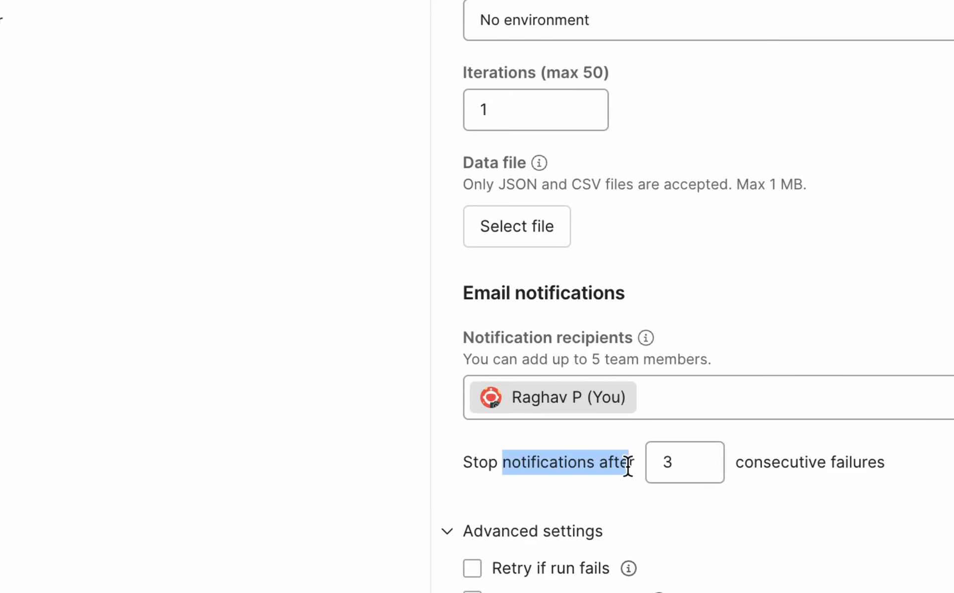
{"action": "left_click", "coordinate": [673, 463]}
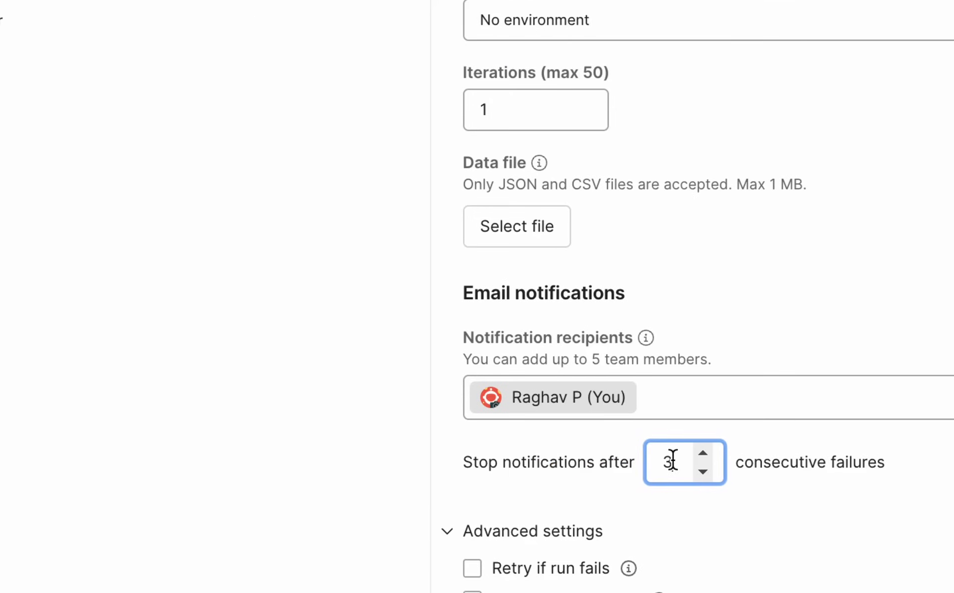
{"action": "left_click", "coordinate": [701, 469]}
{"action": "left_click", "coordinate": [704, 449]}
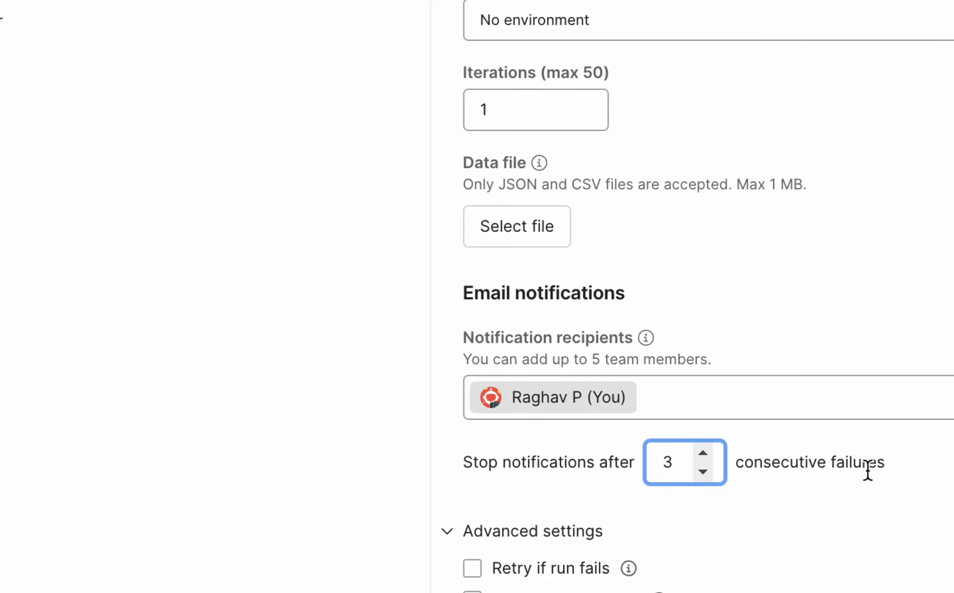
{"action": "left_click_drag", "start_coordinate": [886, 464], "coordinate": [733, 464]}
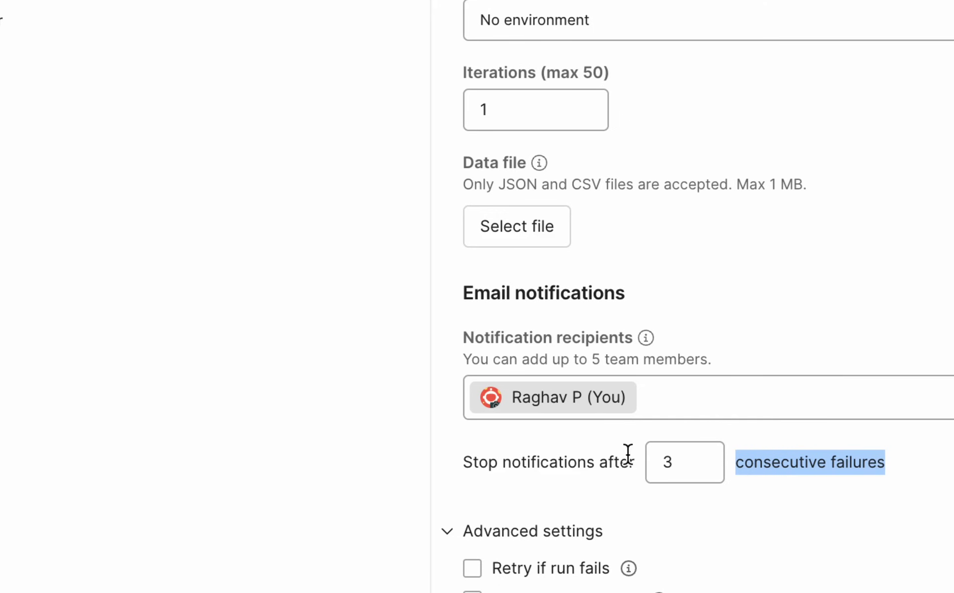
{"action": "left_click_drag", "start_coordinate": [633, 463], "coordinate": [464, 462]}
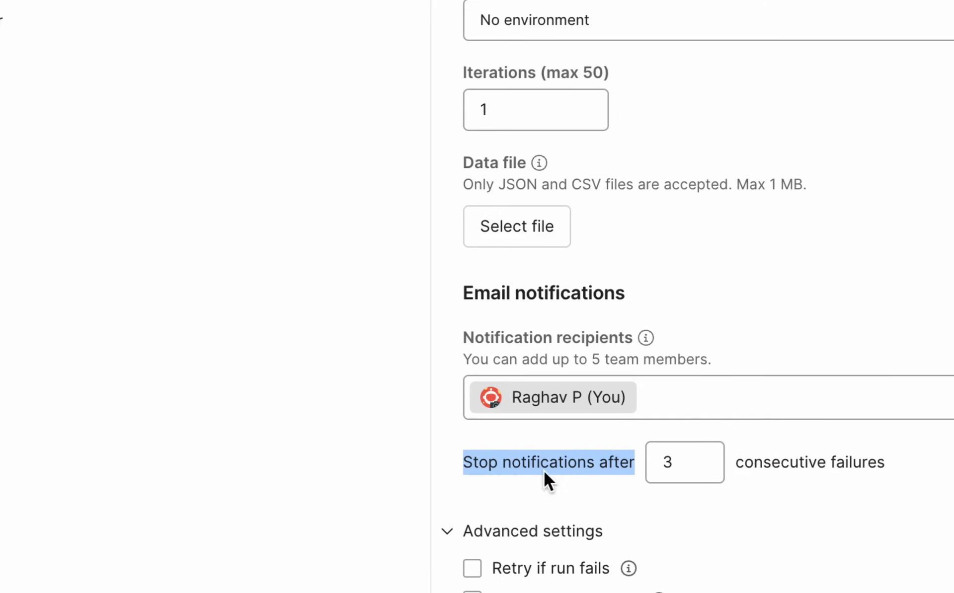
Scroll through the schedule form and close the collection Runner
{"action": "scroll", "coordinate": [638, 477], "scroll_direction": "down", "scroll_amount": 3}
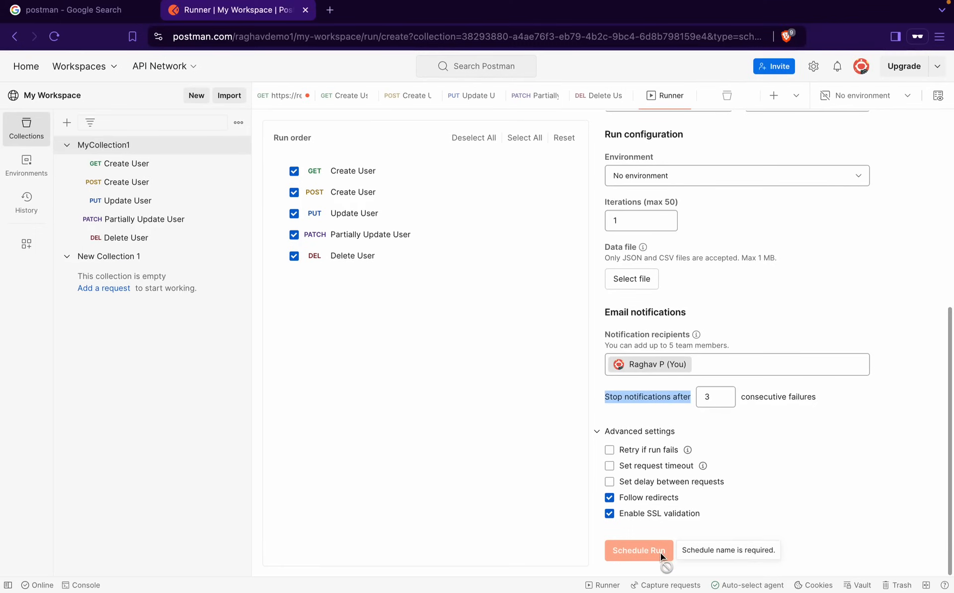
{"action": "mouse_move", "coordinate": [652, 556]}
{"action": "scroll", "coordinate": [709, 293], "scroll_direction": "up", "scroll_amount": 6}
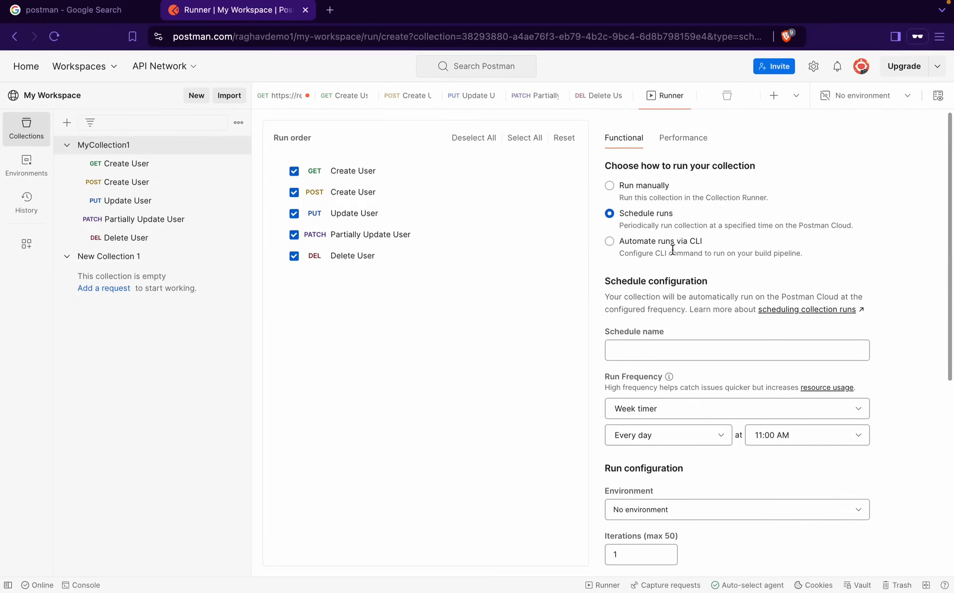
{"action": "left_click", "coordinate": [687, 96]}
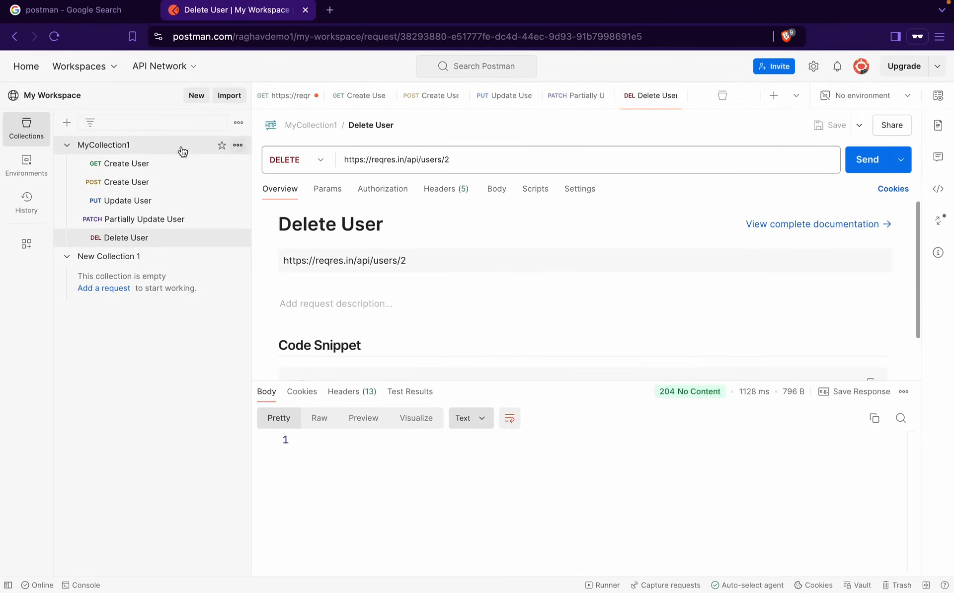
Open MyCollection1's Runs tab and show its Performance view, which lists no runs
{"action": "left_click", "coordinate": [133, 145]}
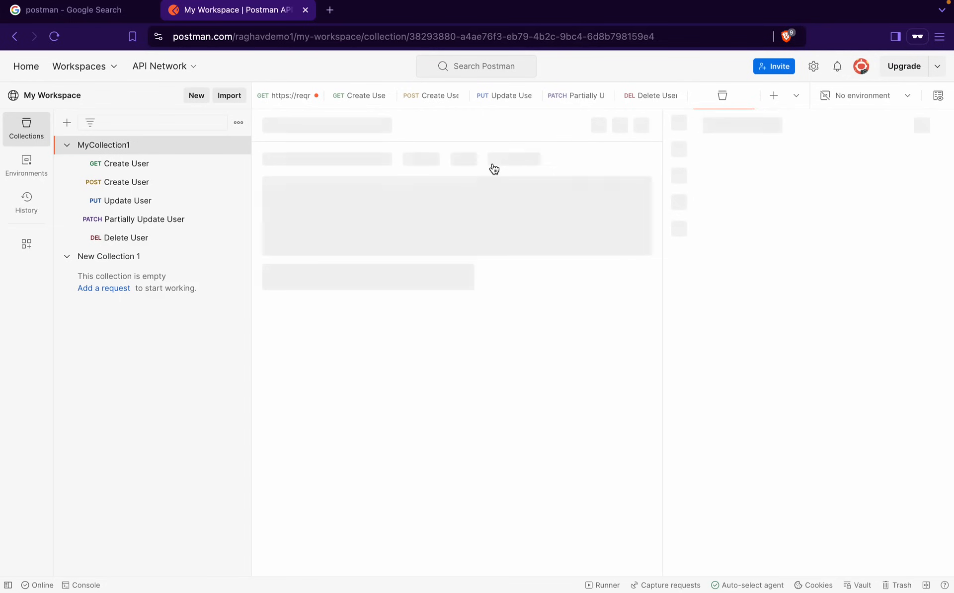
{"action": "left_click", "coordinate": [478, 156]}
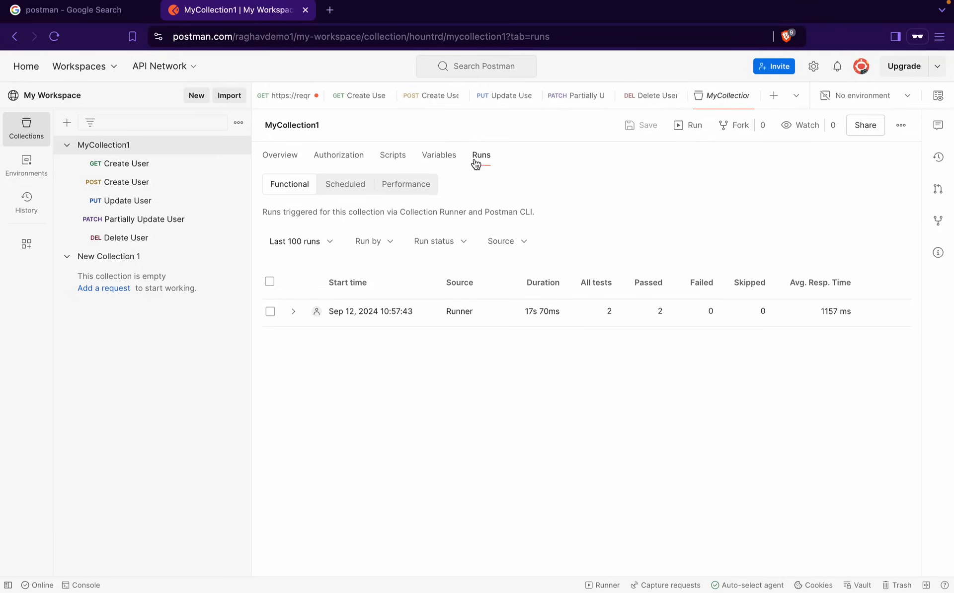
{"action": "left_click", "coordinate": [412, 194]}
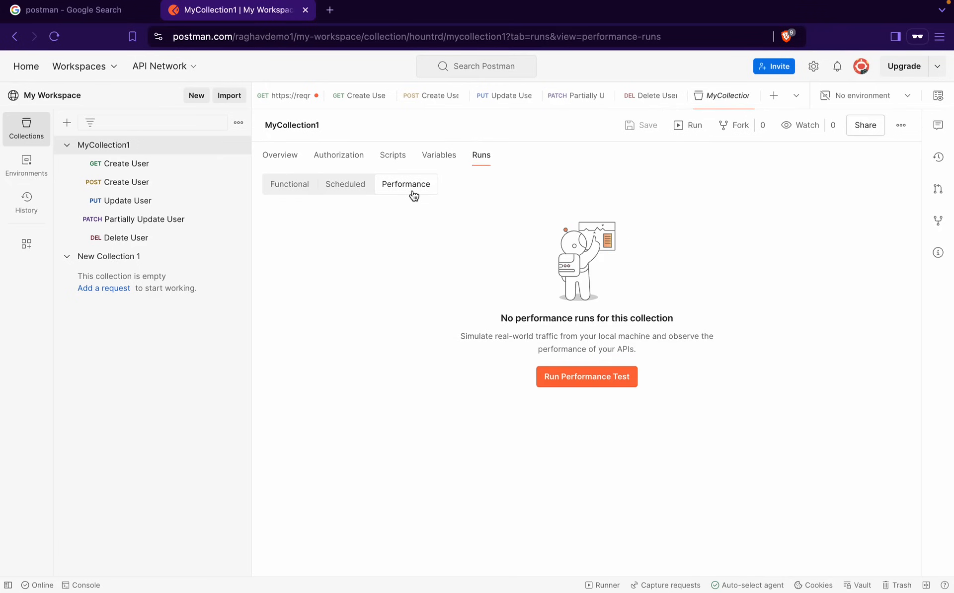
{"action": "mouse_move", "coordinate": [666, 8]}
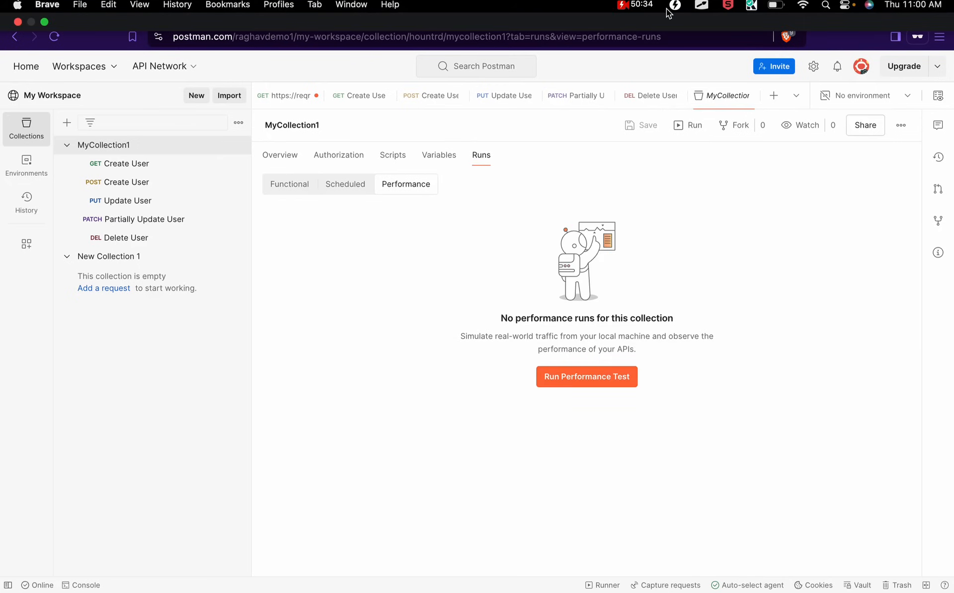
Start a performance test for MyCollection1, then put the browser away to reach the Finder desktop
{"action": "left_click", "coordinate": [586, 378]}
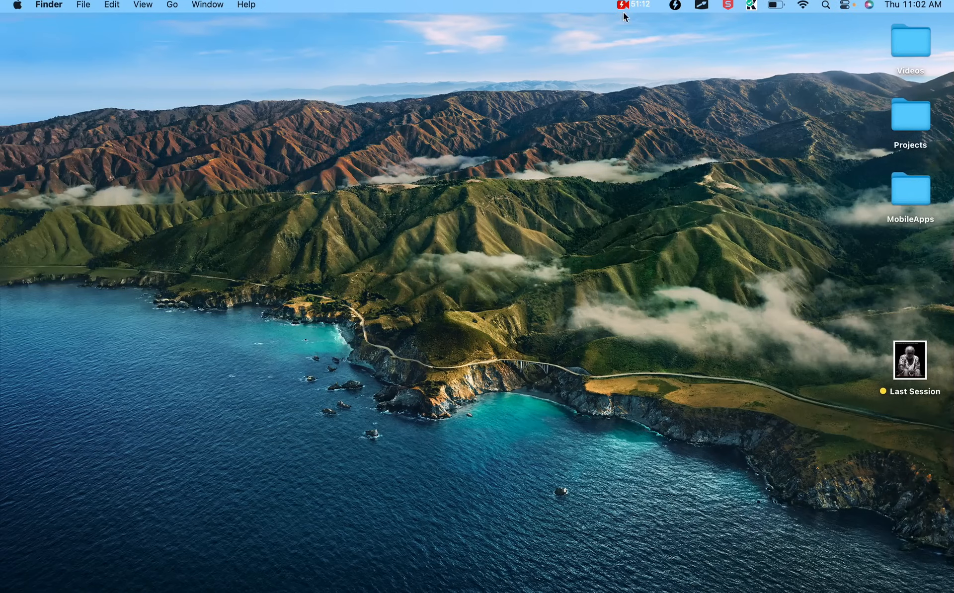
Restore the Postman desktop app from Mission Control and begin signing in
{"action": "key", "text": "ctrl+Up"}
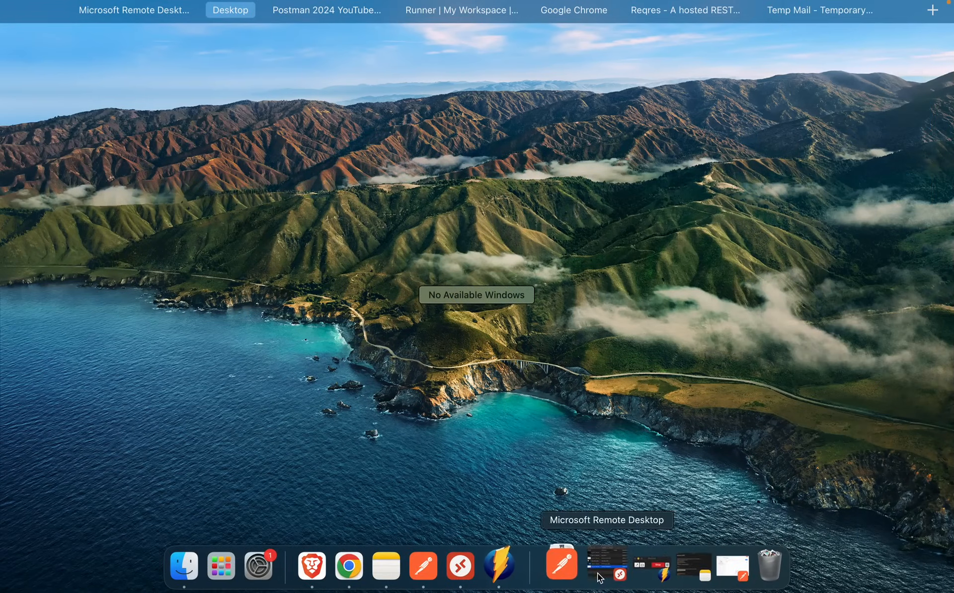
{"action": "left_click", "coordinate": [710, 555]}
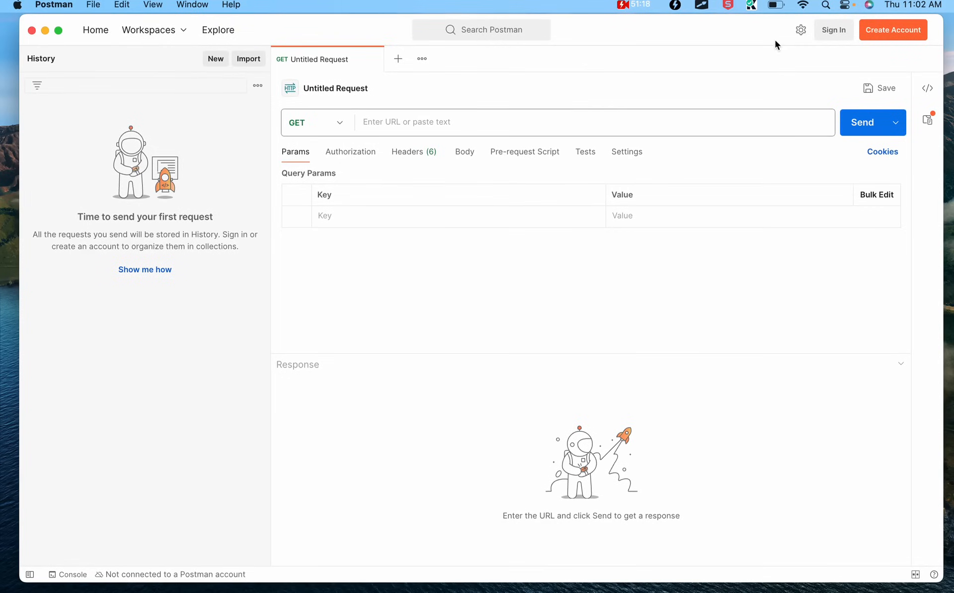
{"action": "left_click", "coordinate": [832, 31]}
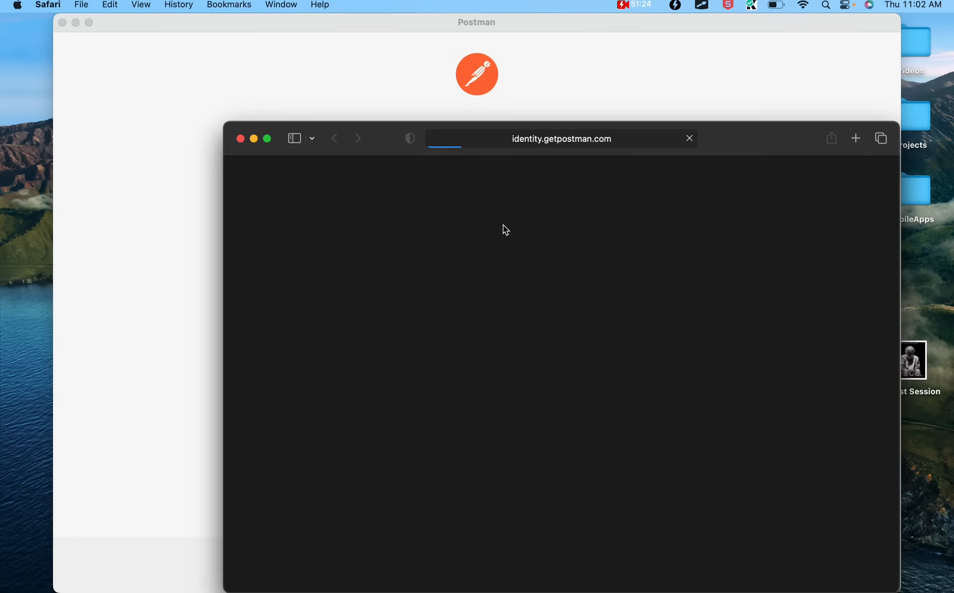
{"action": "left_click_drag", "start_coordinate": [760, 141], "coordinate": [614, 106]}
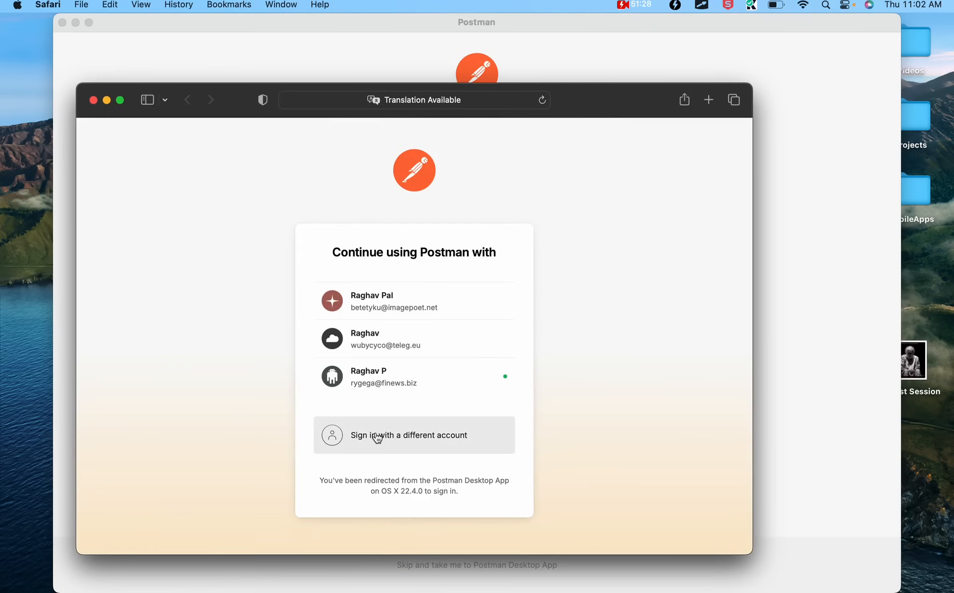
Sign in with a different account's e-mail and password, pass verification, and allow opening Postman
{"action": "left_click", "coordinate": [376, 435]}
{"action": "key", "text": "super+v"}
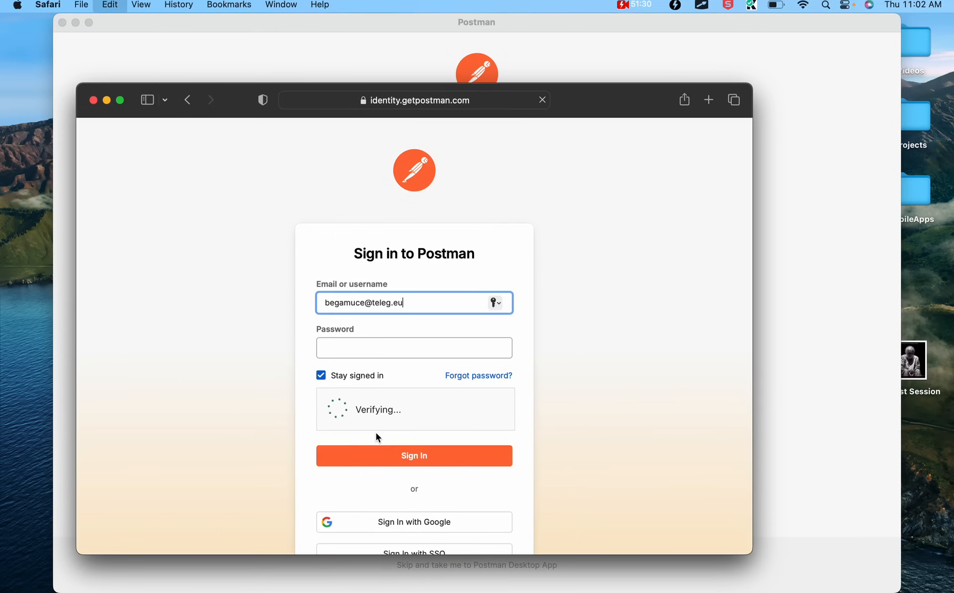
{"action": "left_click", "coordinate": [361, 344]}
{"action": "type", "text": "••"}
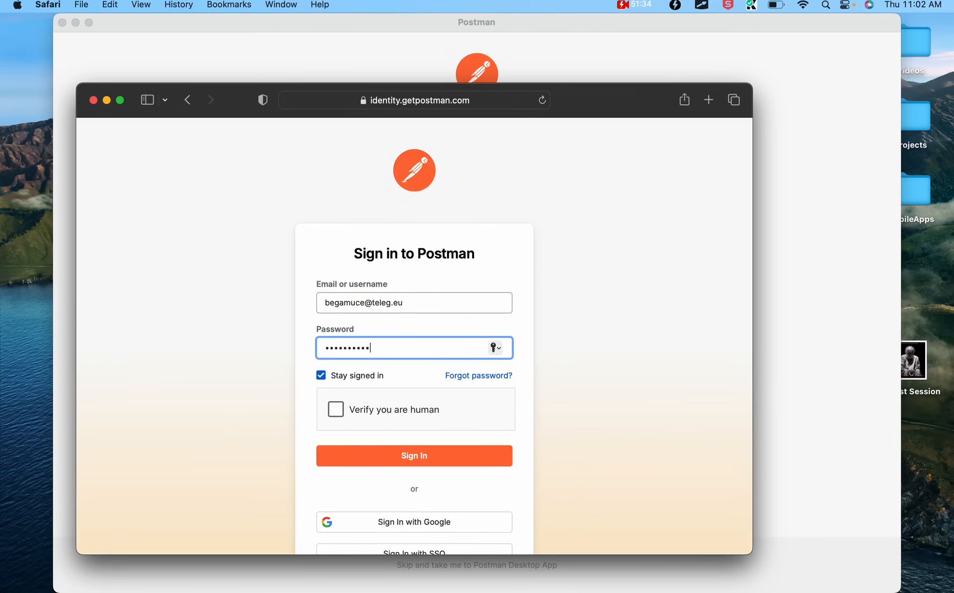
{"action": "left_click", "coordinate": [335, 409]}
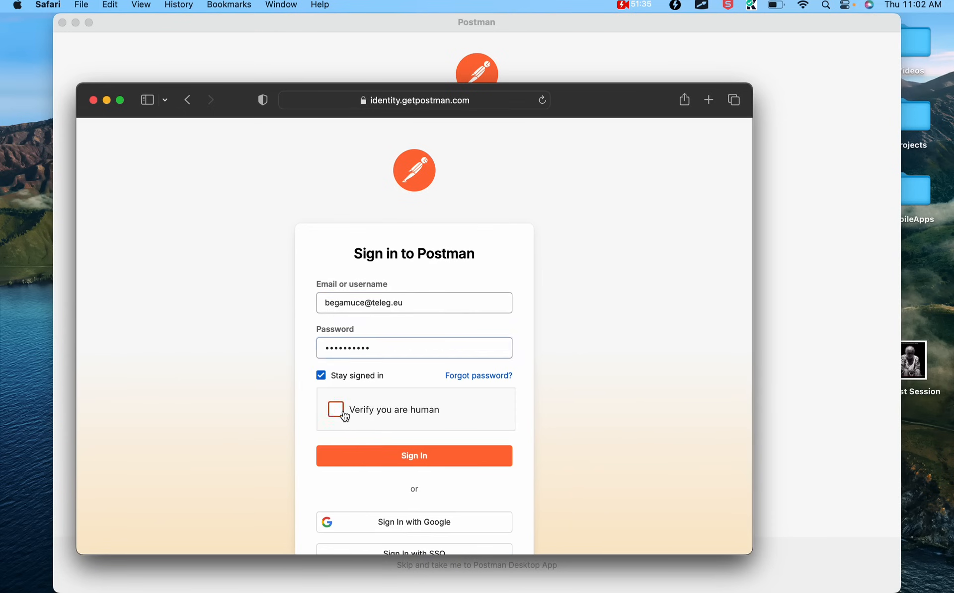
{"action": "left_click", "coordinate": [365, 461]}
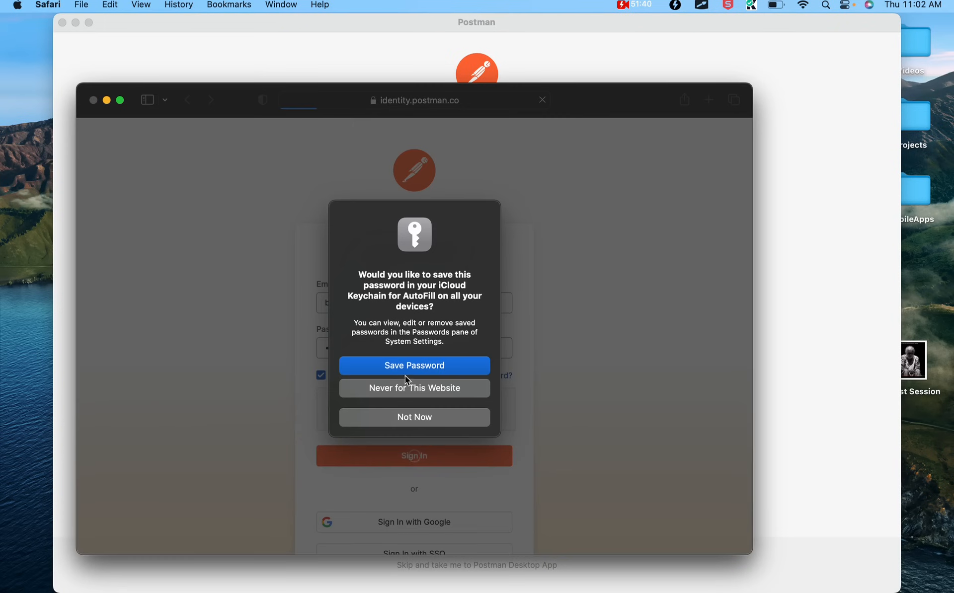
{"action": "left_click", "coordinate": [404, 427]}
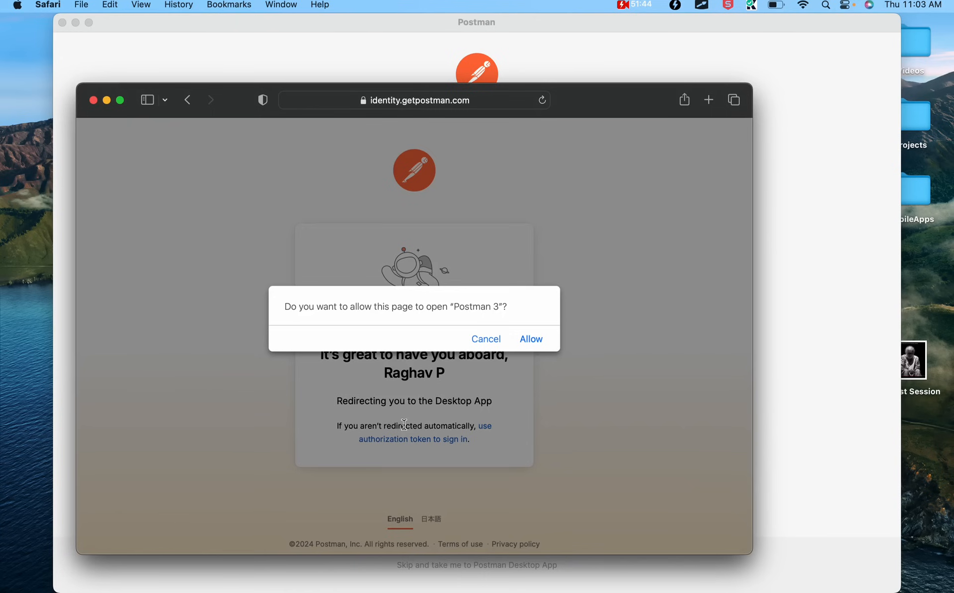
{"action": "left_click", "coordinate": [531, 338]}
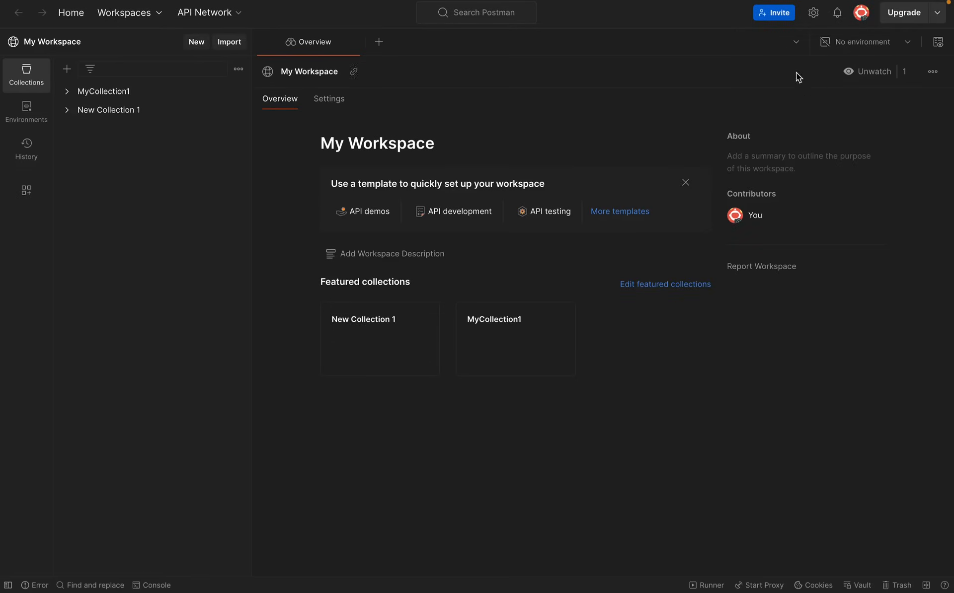
Switch Postman's theme to Manual with the Light theme and exit full-screen mode
{"action": "left_click", "coordinate": [813, 13]}
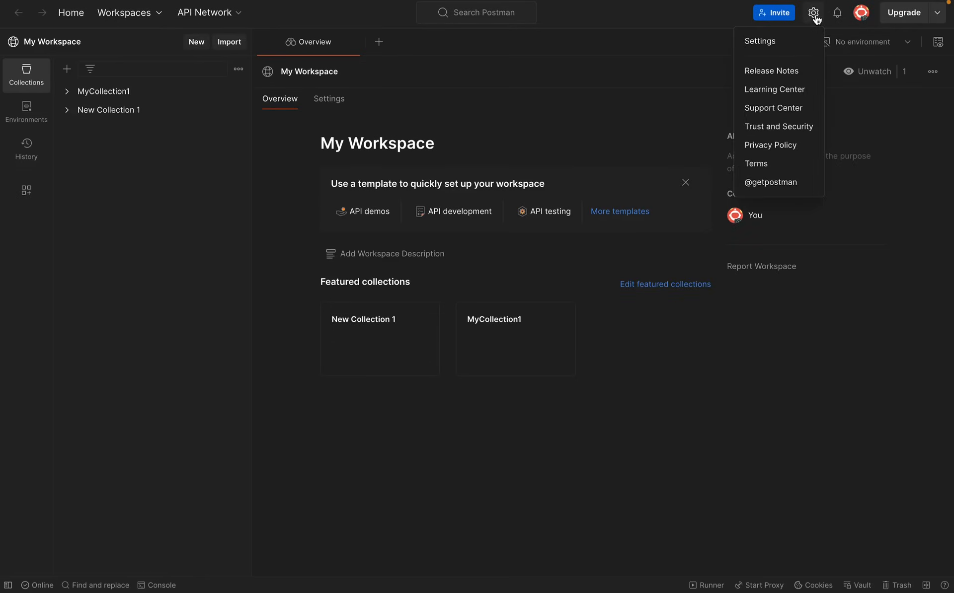
{"action": "left_click", "coordinate": [791, 44]}
{"action": "left_click", "coordinate": [262, 104]}
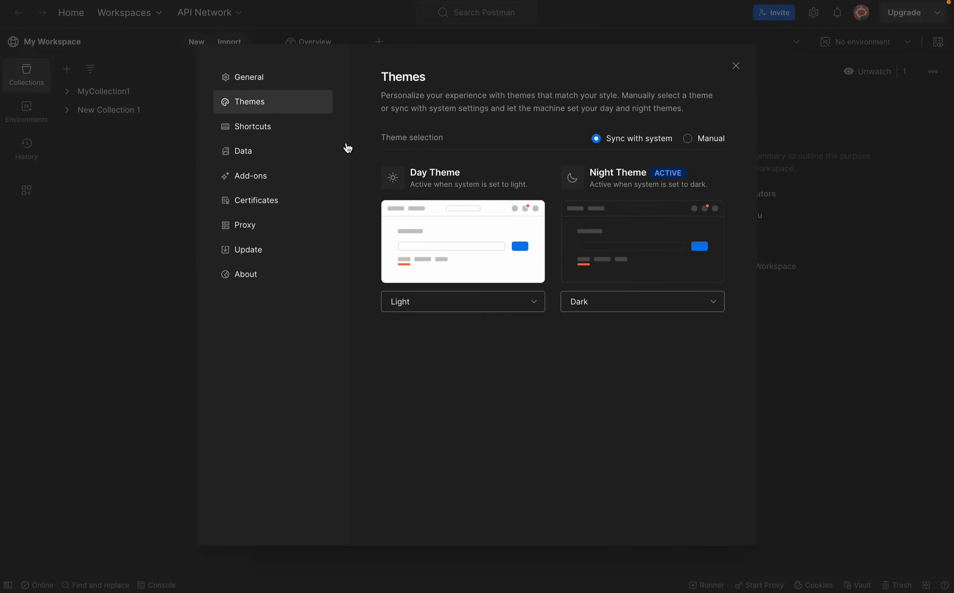
{"action": "left_click", "coordinate": [688, 140]}
{"action": "left_click", "coordinate": [435, 219]}
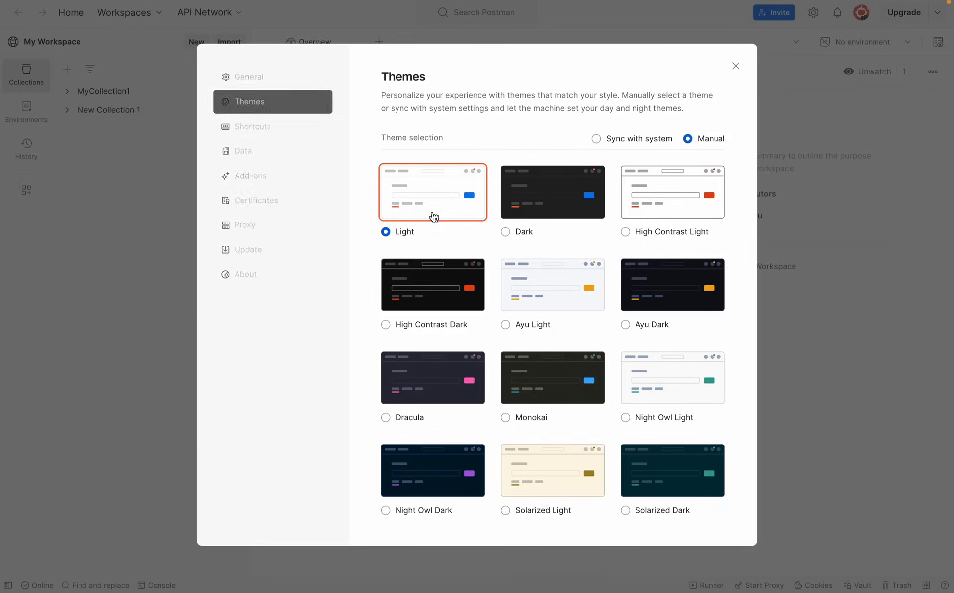
{"action": "left_click", "coordinate": [247, 286]}
{"action": "left_click", "coordinate": [736, 65]}
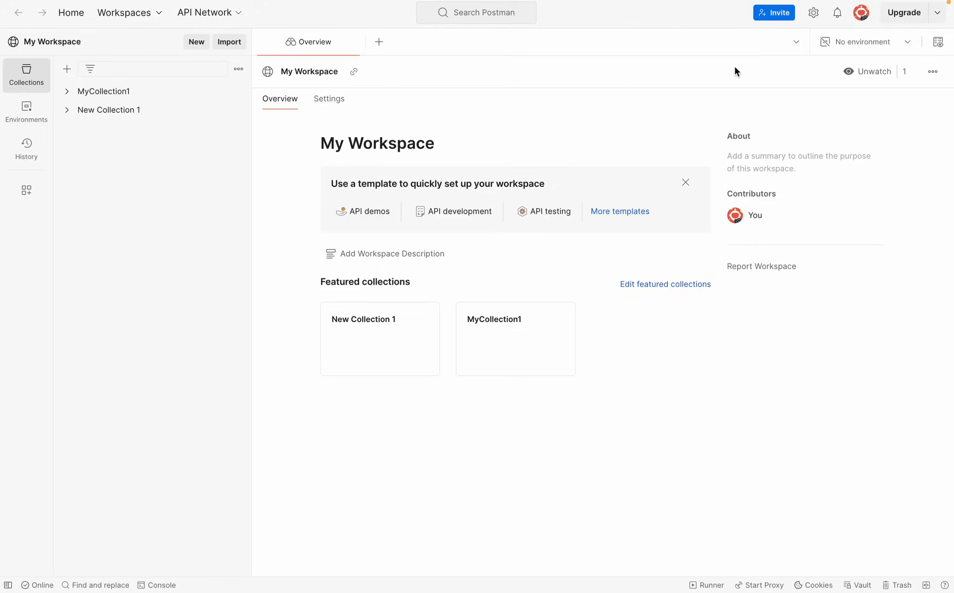
{"action": "left_click", "coordinate": [36, 22]}
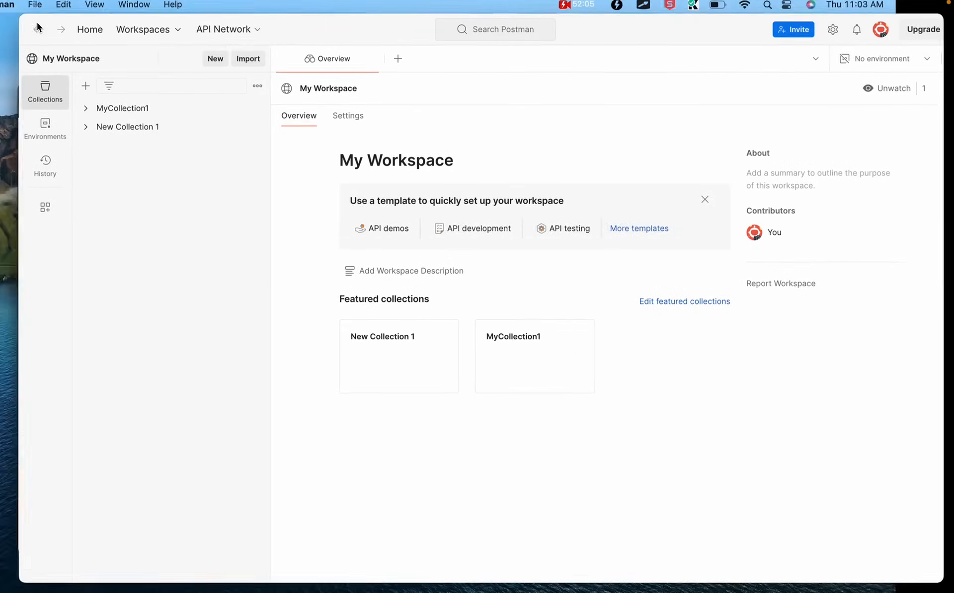
Expand MyCollection1 and preview its Create, Update and Delete User requests
{"action": "left_click", "coordinate": [117, 111]}
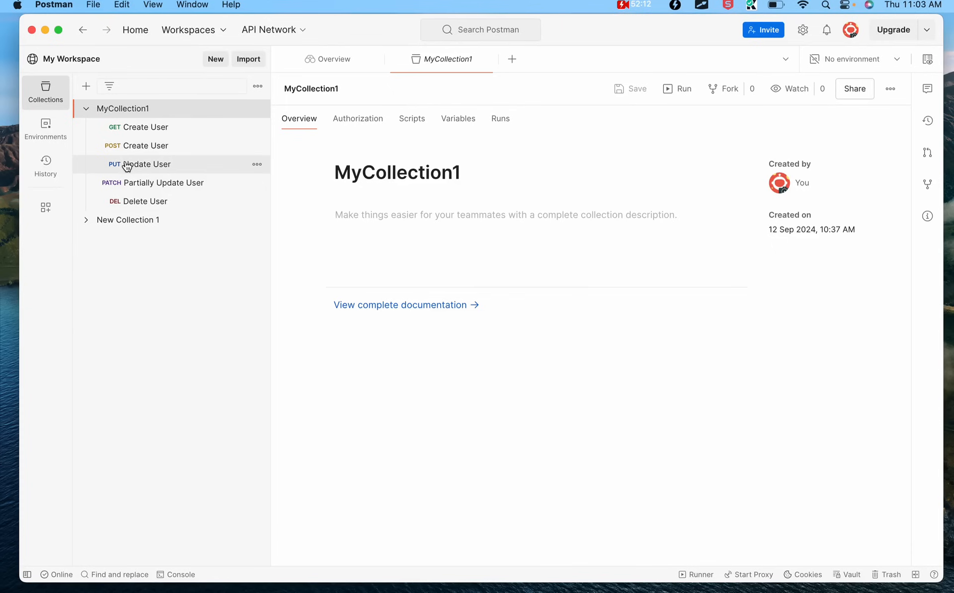
{"action": "left_click", "coordinate": [126, 144]}
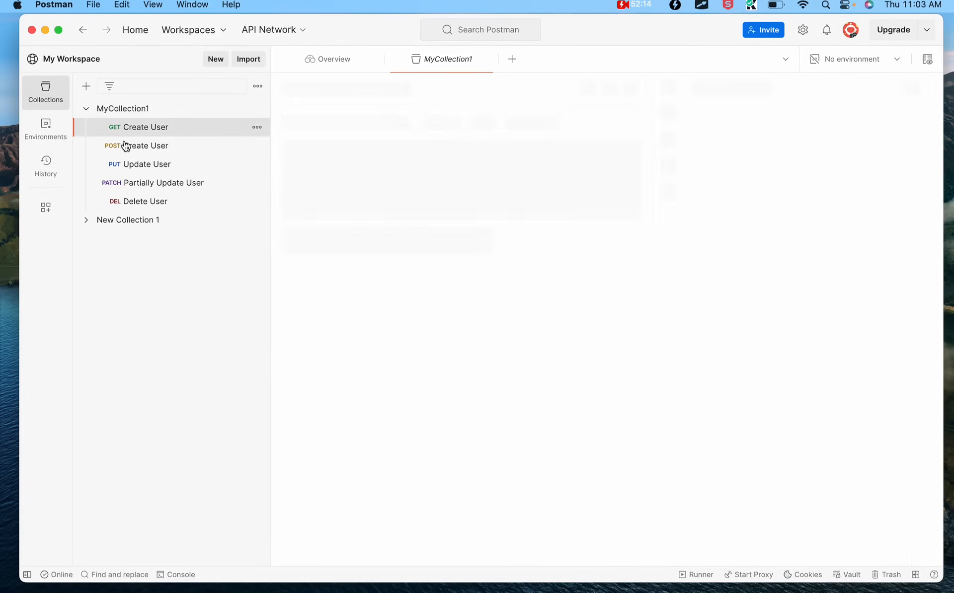
{"action": "left_click", "coordinate": [127, 168]}
{"action": "left_click", "coordinate": [128, 204]}
{"action": "left_click", "coordinate": [124, 111]}
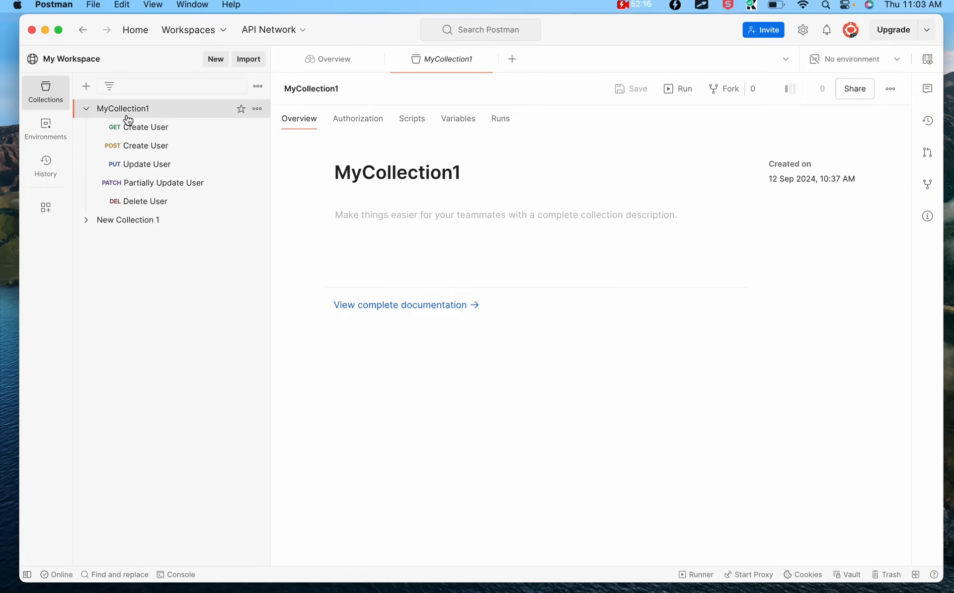
Open the collection's Performance runs view and start setting up a performance test
{"action": "left_click", "coordinate": [500, 119]}
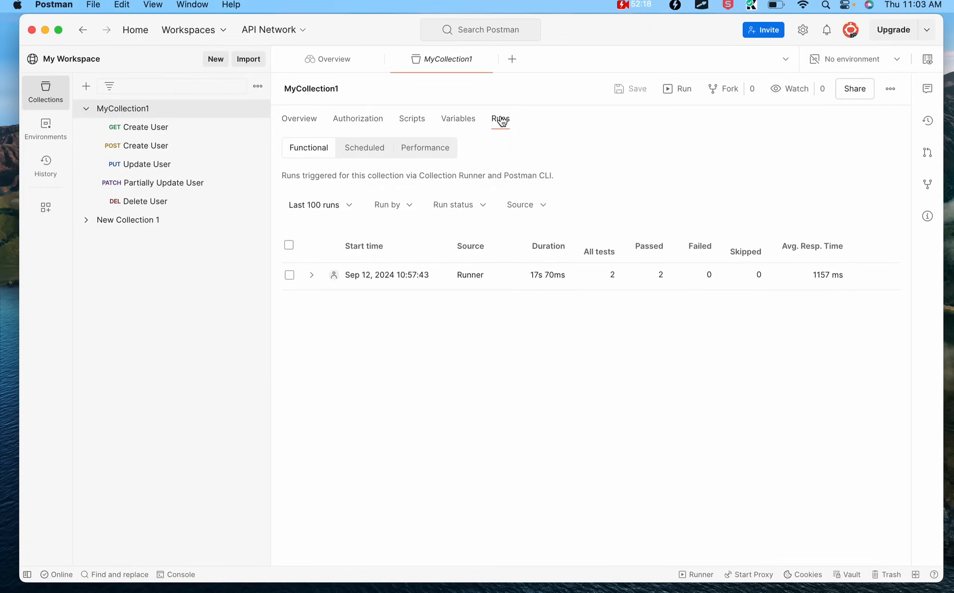
{"action": "left_click", "coordinate": [419, 156]}
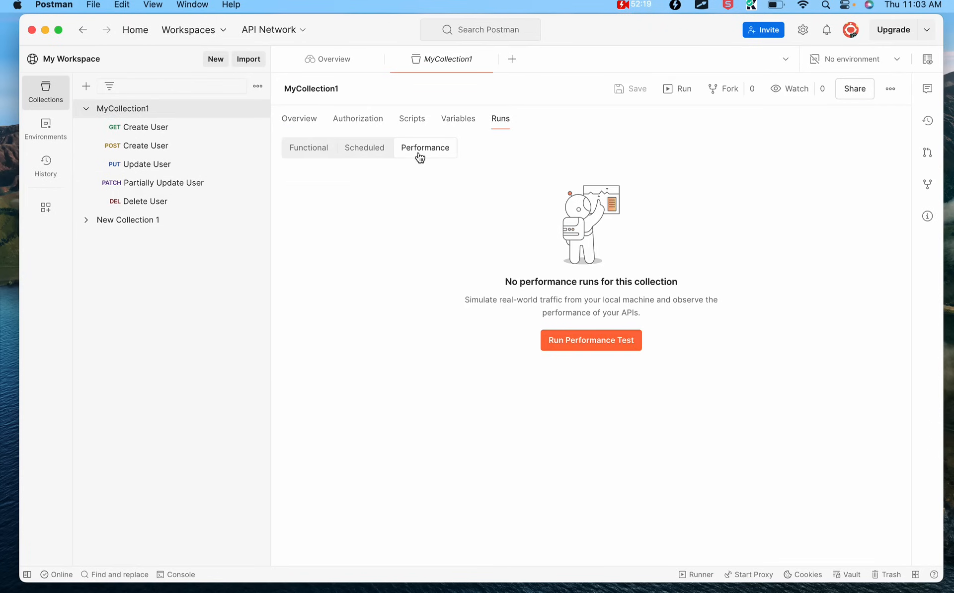
{"action": "left_click", "coordinate": [596, 339]}
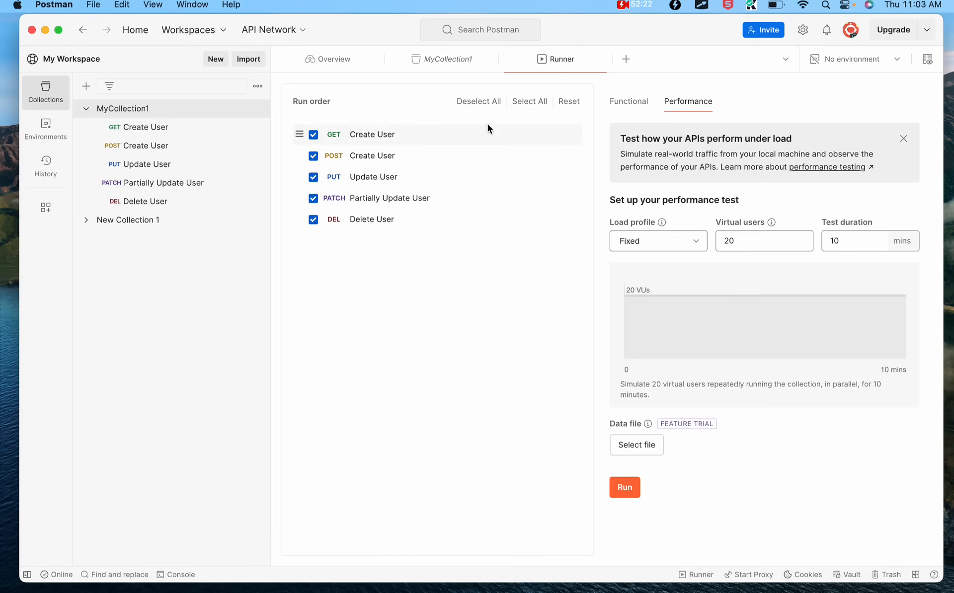
Choose the Ramp up load profile with 5 virtual users
{"action": "left_click", "coordinate": [649, 241]}
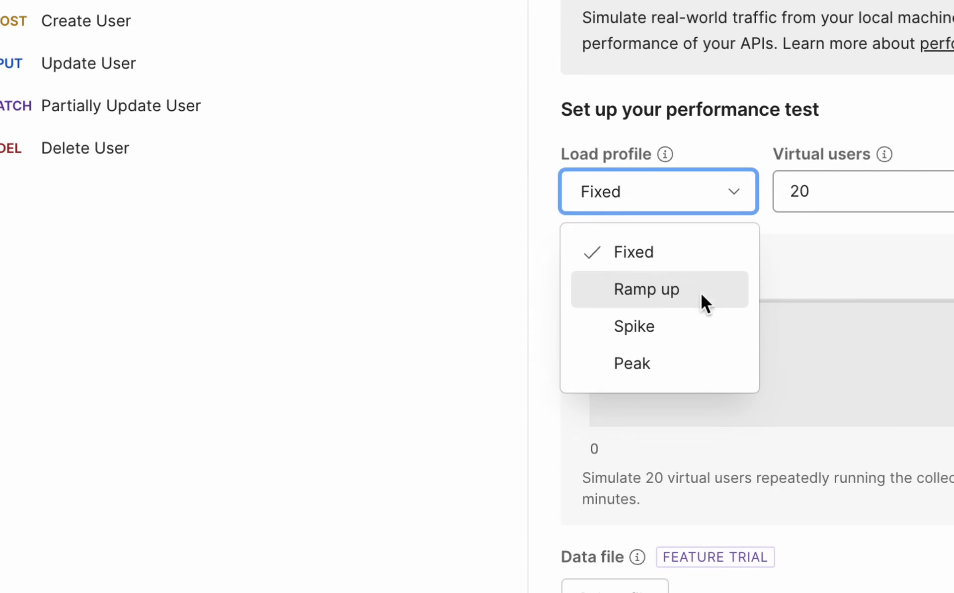
{"action": "left_click", "coordinate": [701, 293]}
{"action": "left_click", "coordinate": [748, 241]}
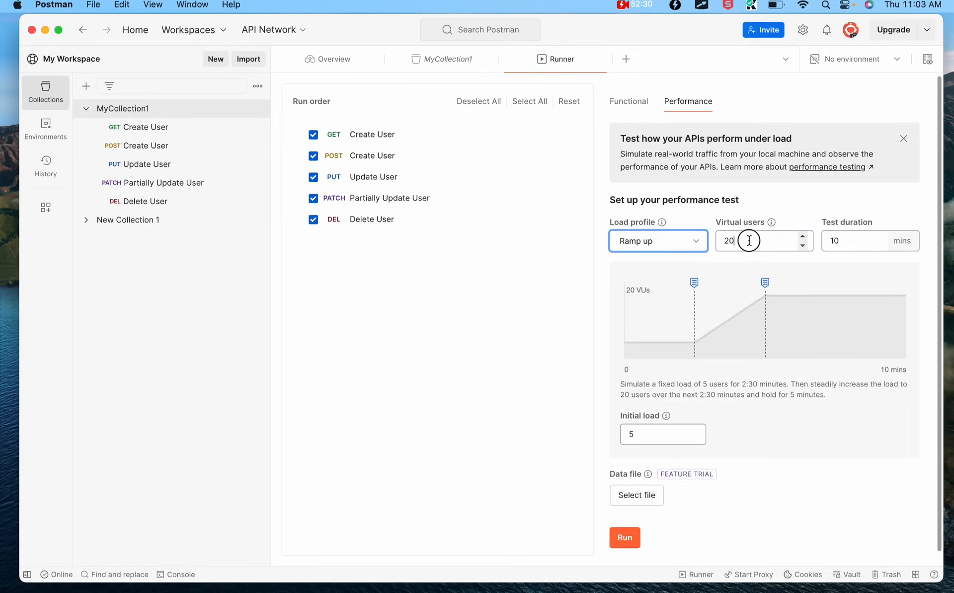
{"action": "left_click_drag", "start_coordinate": [748, 240], "coordinate": [709, 243]}
{"action": "type", "text": "10"}
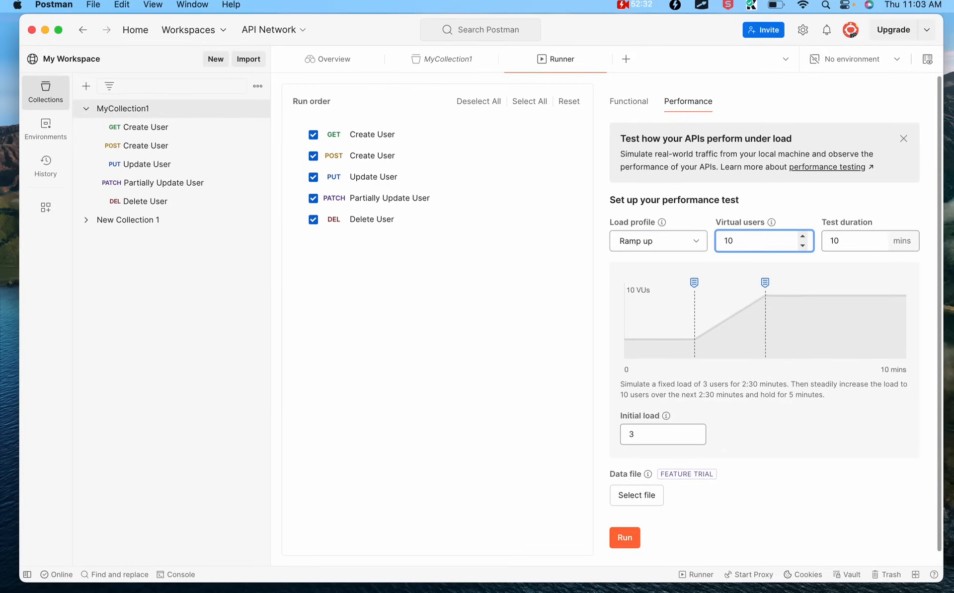
{"action": "key", "text": "BackSpace"}
{"action": "key", "text": "BackSpace"}
{"action": "type", "text": "5"}
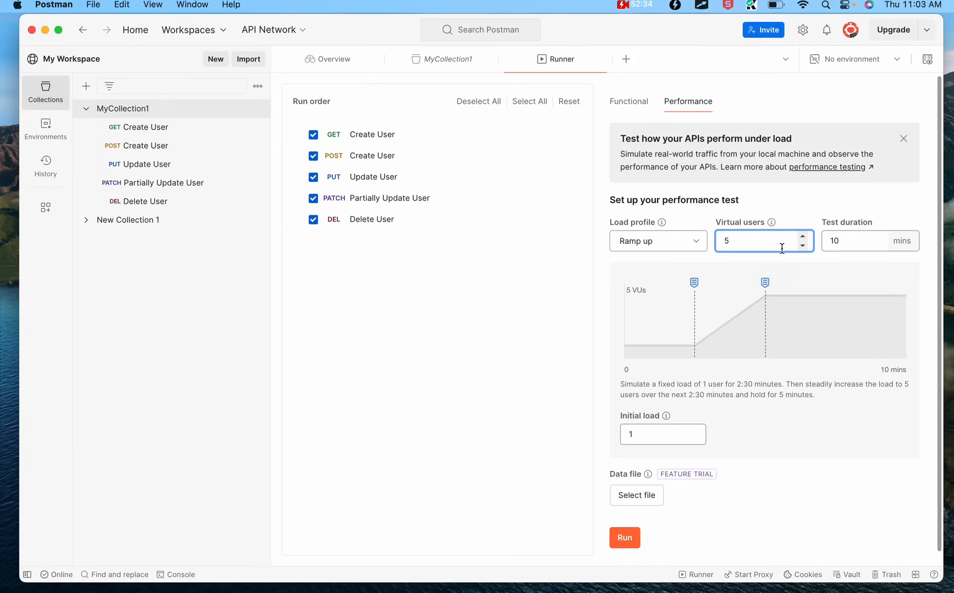
Set test duration to 1 minute and initial load to 2, then start the run
{"action": "left_click_drag", "start_coordinate": [855, 242], "coordinate": [778, 241]}
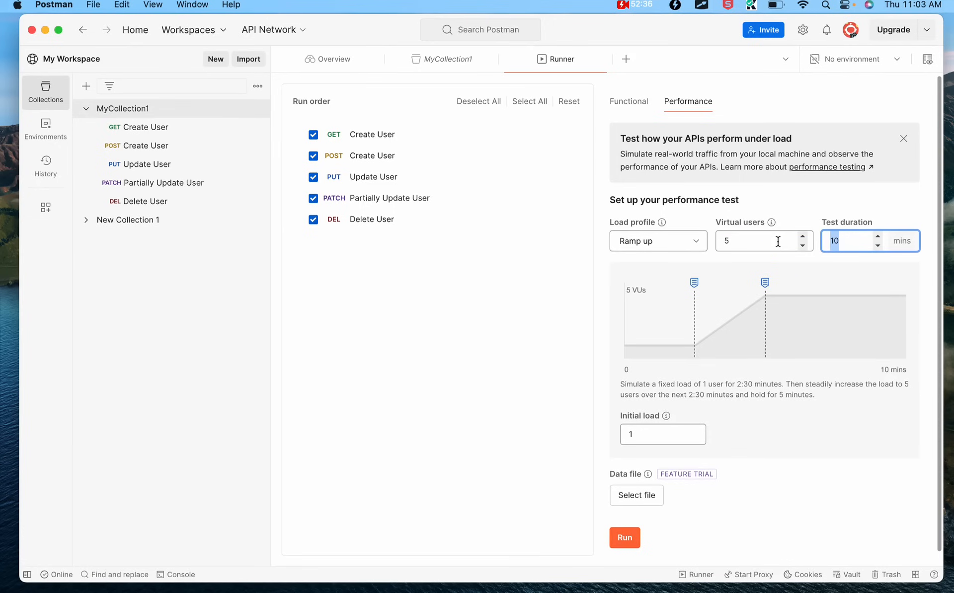
{"action": "type", "text": "5"}
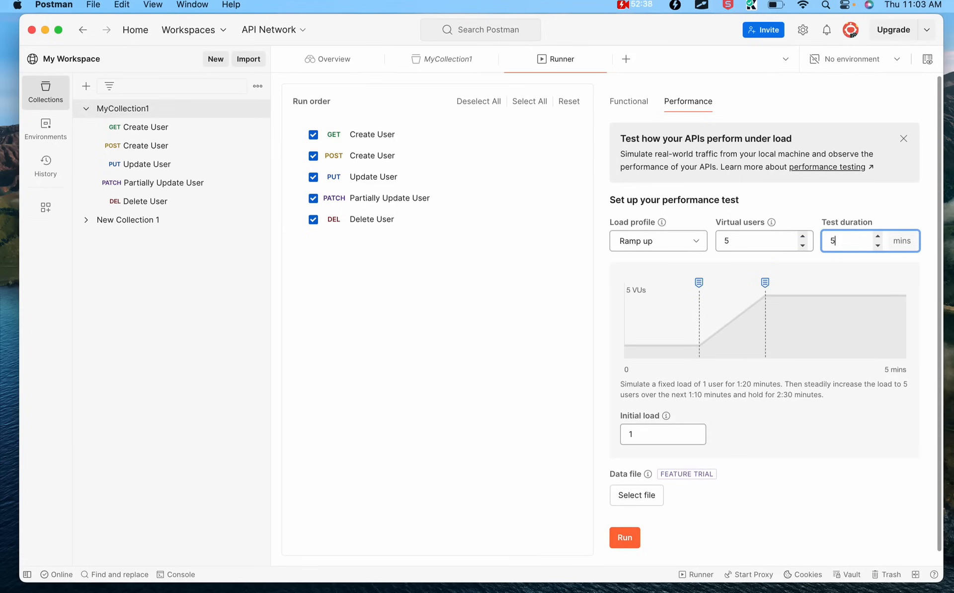
{"action": "key", "text": "BackSpace"}
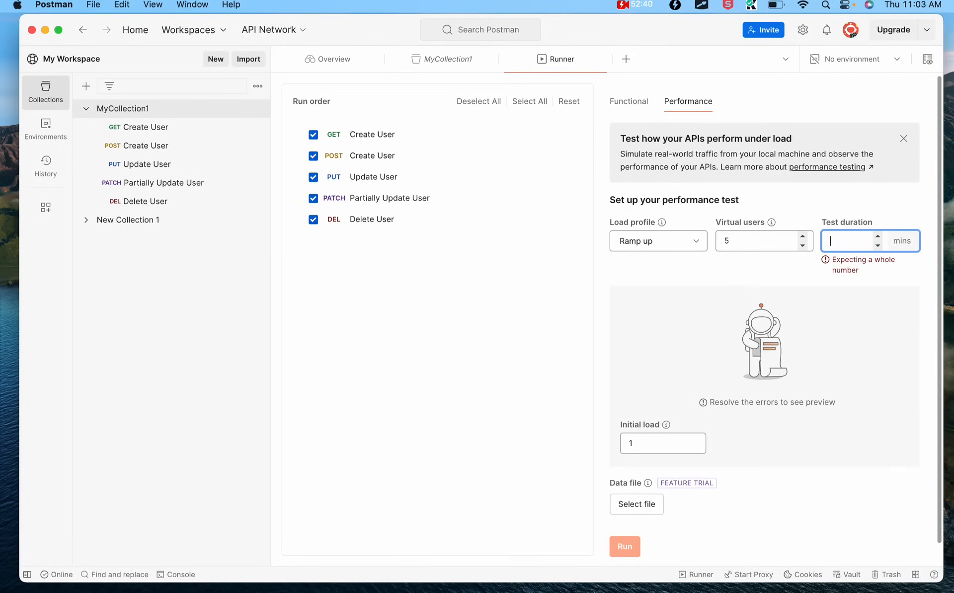
{"action": "type", "text": "1"}
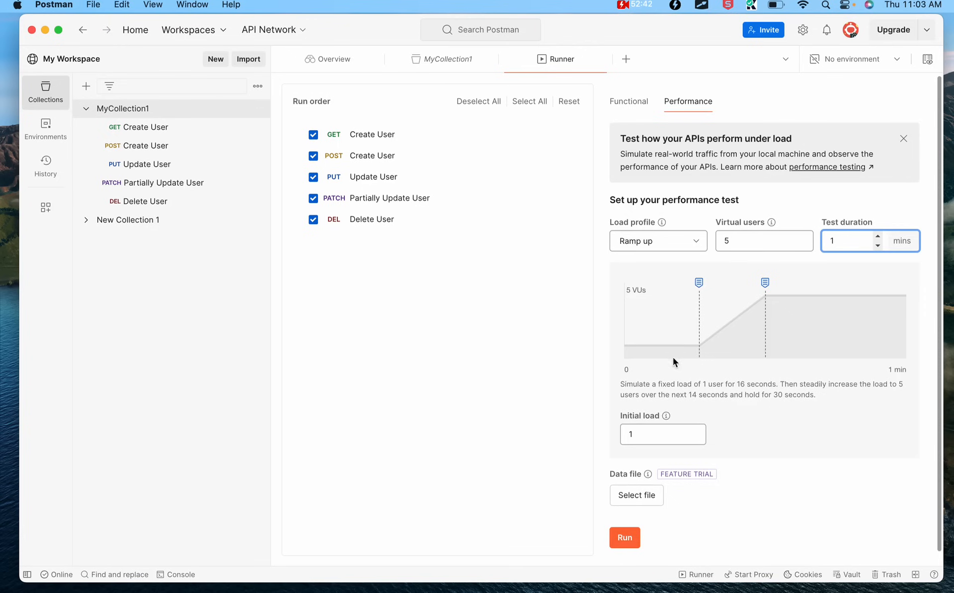
{"action": "left_click_drag", "start_coordinate": [633, 433], "coordinate": [595, 438]}
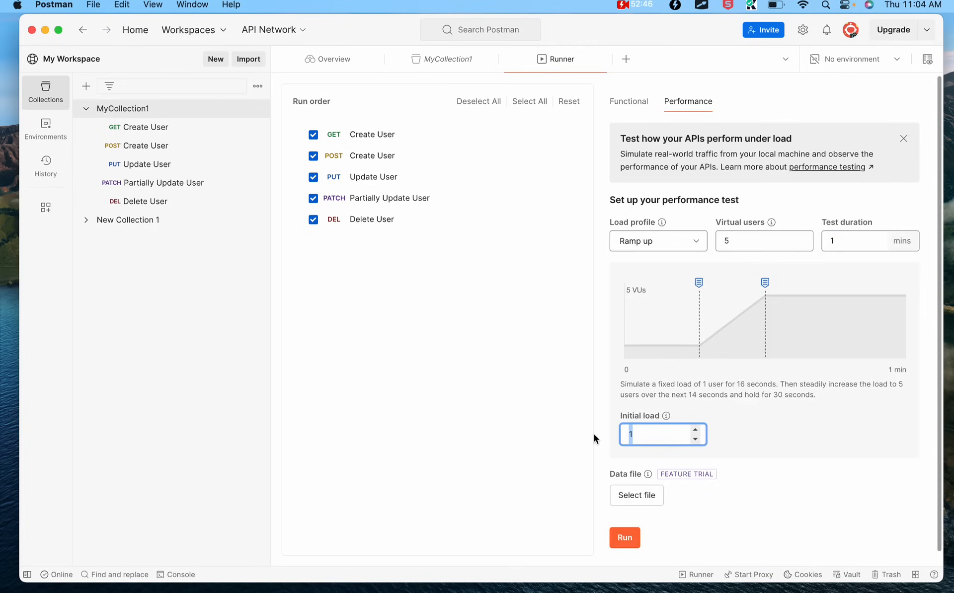
{"action": "type", "text": "2"}
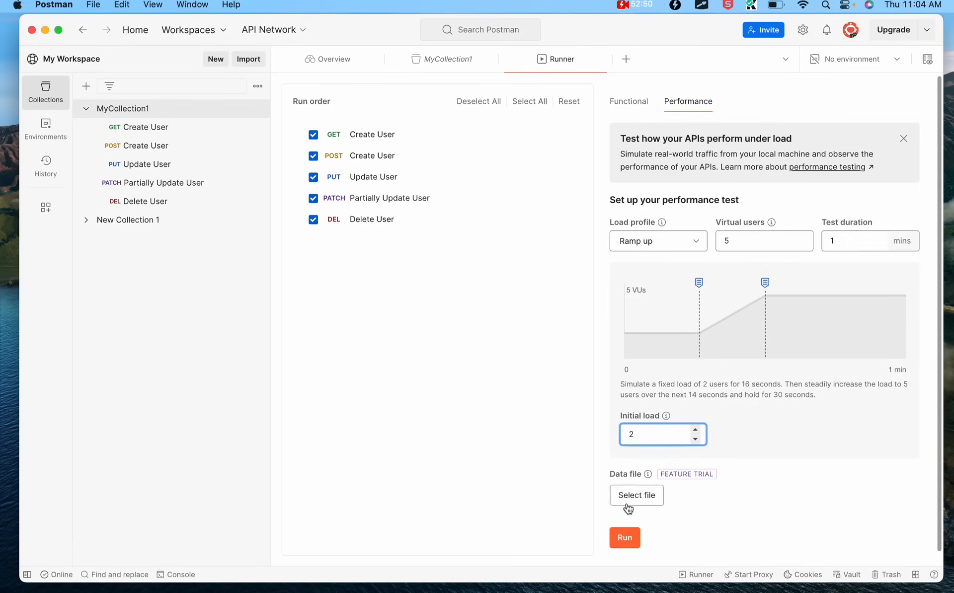
{"action": "left_click", "coordinate": [625, 538]}
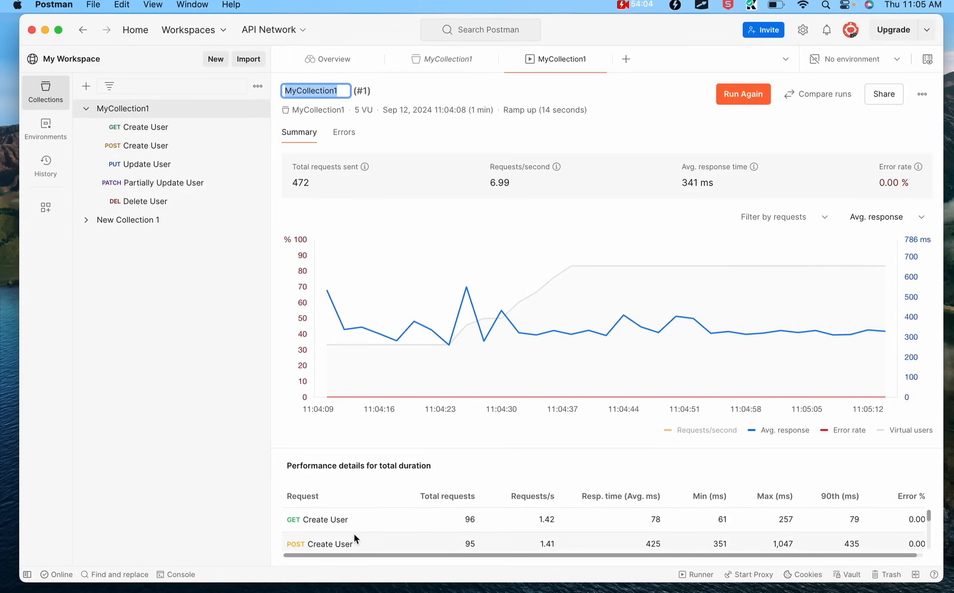
Review the 472-request results by collapsing and re-expanding the graph, then open run comparison
{"action": "scroll", "coordinate": [371, 537], "scroll_direction": "down", "scroll_amount": 3}
{"action": "scroll", "coordinate": [370, 537], "scroll_direction": "up", "scroll_amount": 3}
{"action": "left_click_drag", "start_coordinate": [464, 451], "coordinate": [478, 263]}
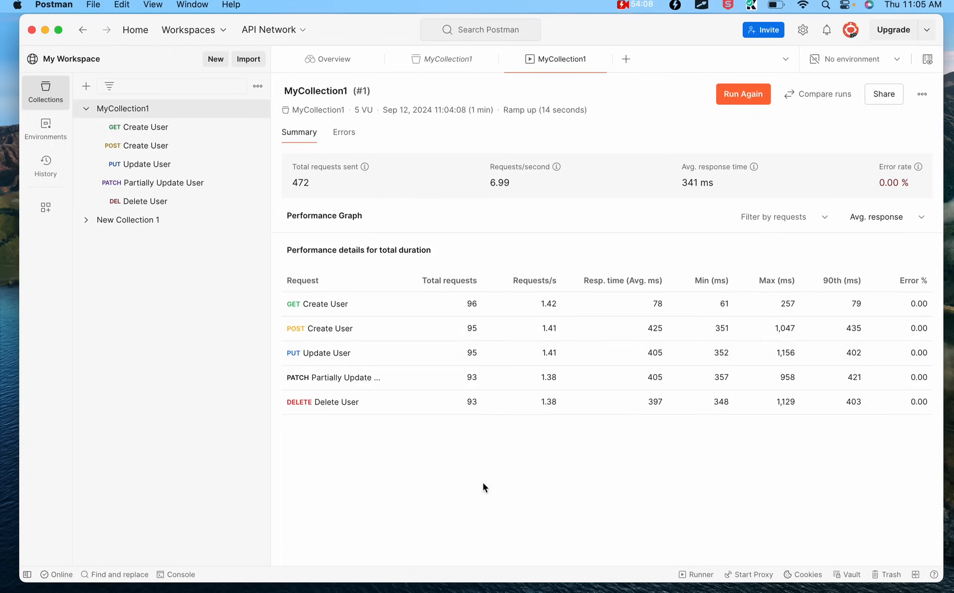
{"action": "left_click_drag", "start_coordinate": [451, 228], "coordinate": [432, 434]}
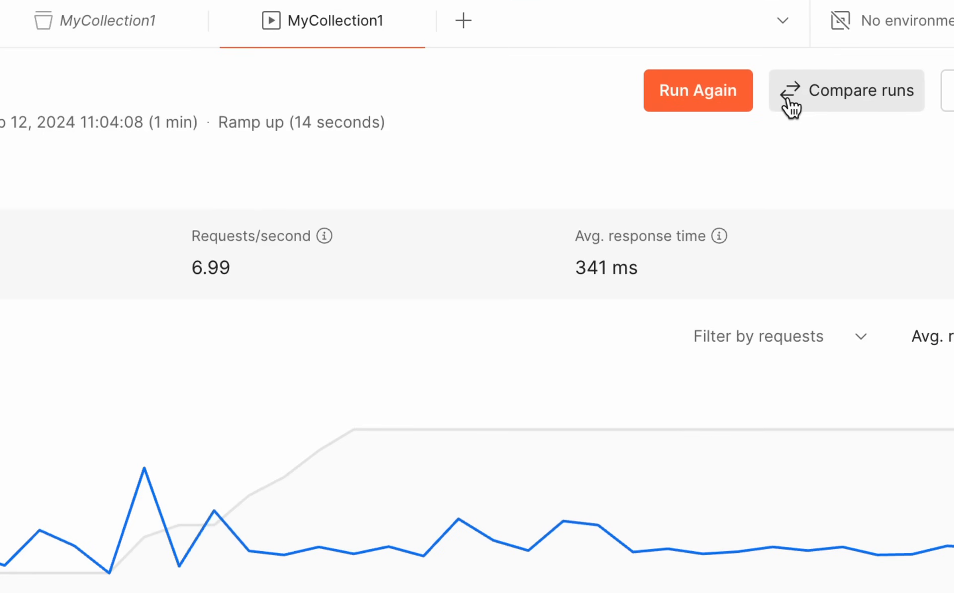
{"action": "left_click", "coordinate": [787, 99]}
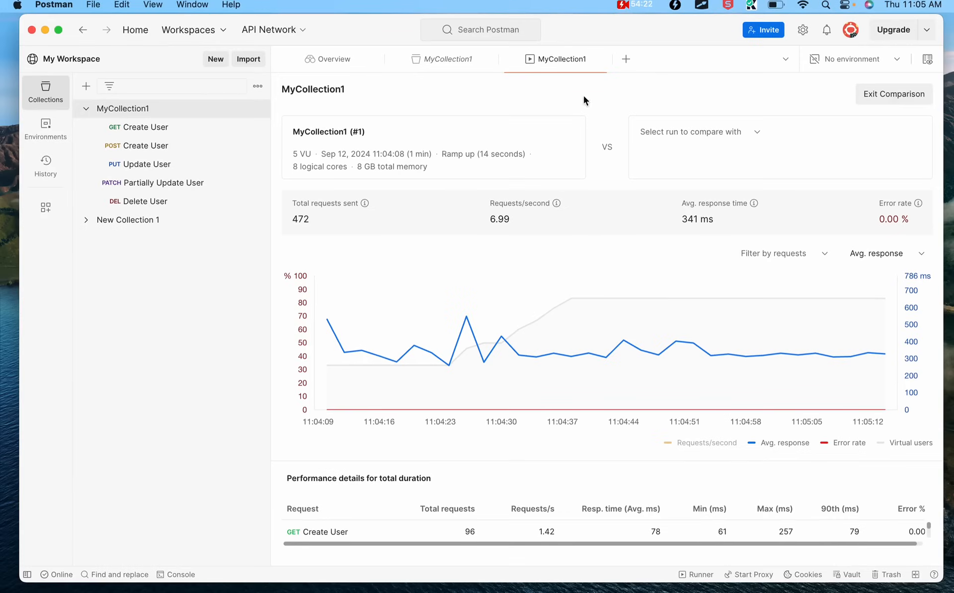
Exit the comparison and launch a second 5-VU ramp-up performance run
{"action": "left_click", "coordinate": [894, 95]}
{"action": "left_click", "coordinate": [769, 93]}
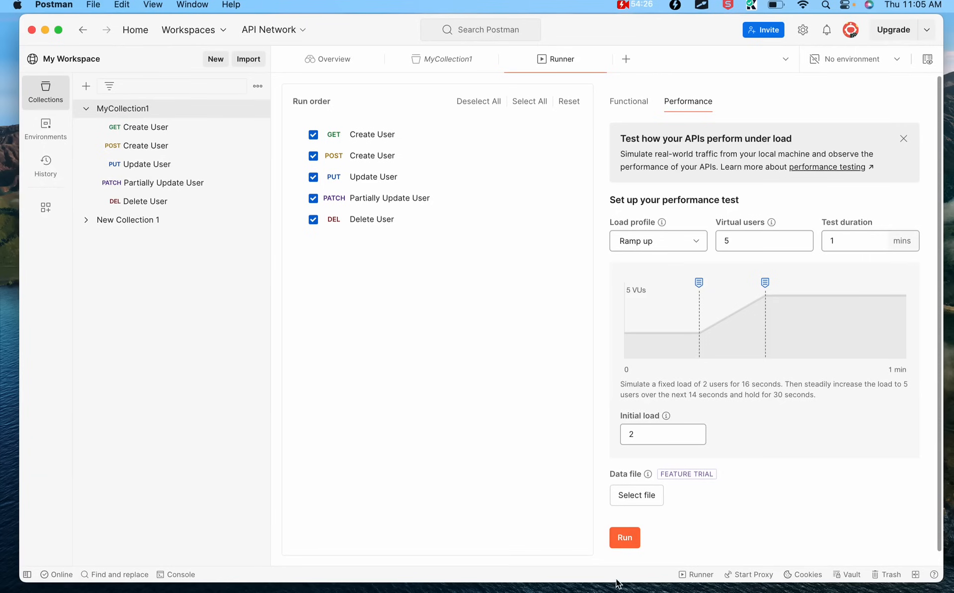
{"action": "left_click", "coordinate": [624, 537]}
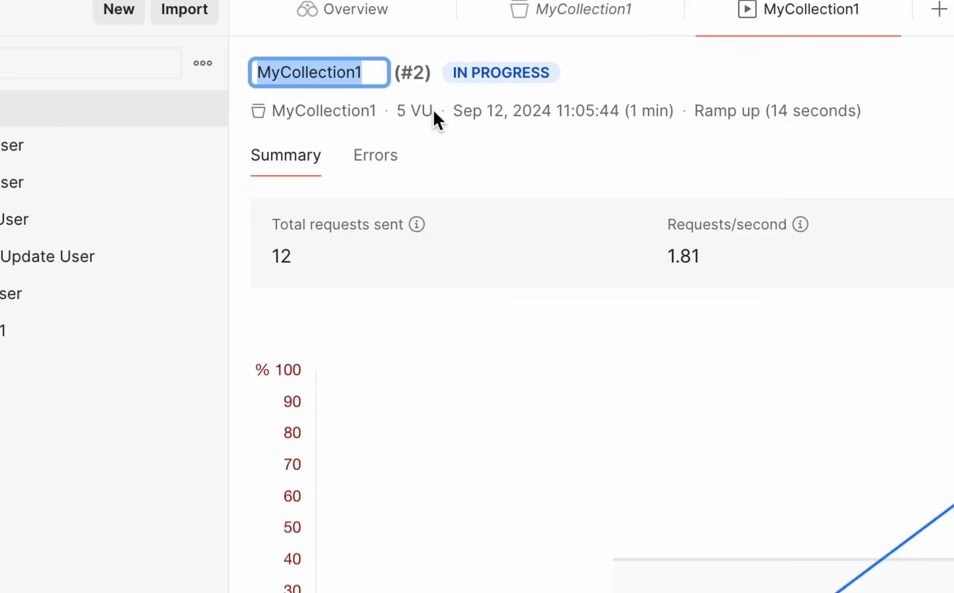
{"action": "left_click_drag", "start_coordinate": [433, 110], "coordinate": [396, 111]}
{"action": "left_click_drag", "start_coordinate": [460, 107], "coordinate": [858, 111]}
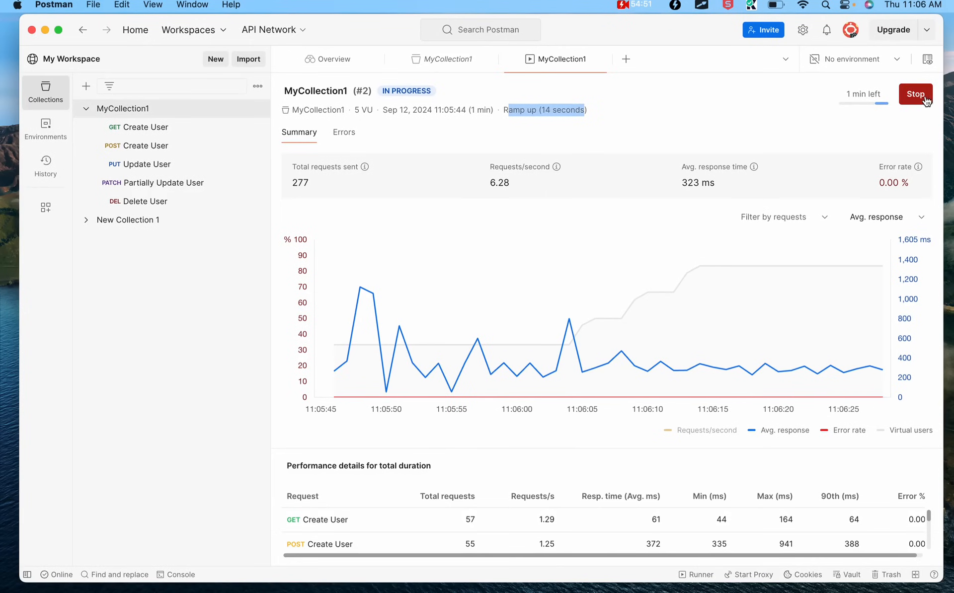
Check the request filter and Avg. response metric lists, then collapse the graph to show all five requests
{"action": "left_click", "coordinate": [602, 114]}
{"action": "mouse_move", "coordinate": [797, 324]}
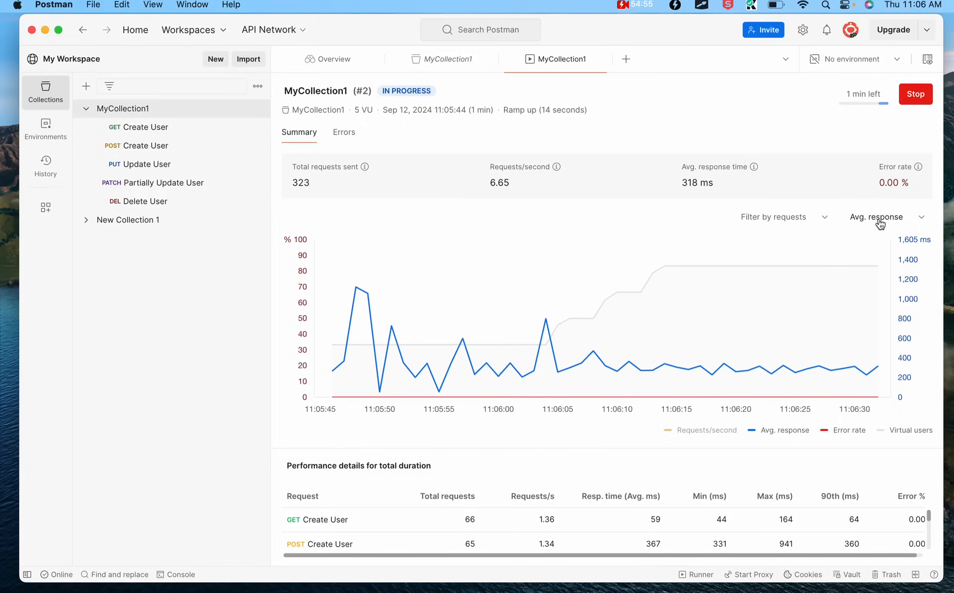
{"action": "left_click", "coordinate": [824, 218]}
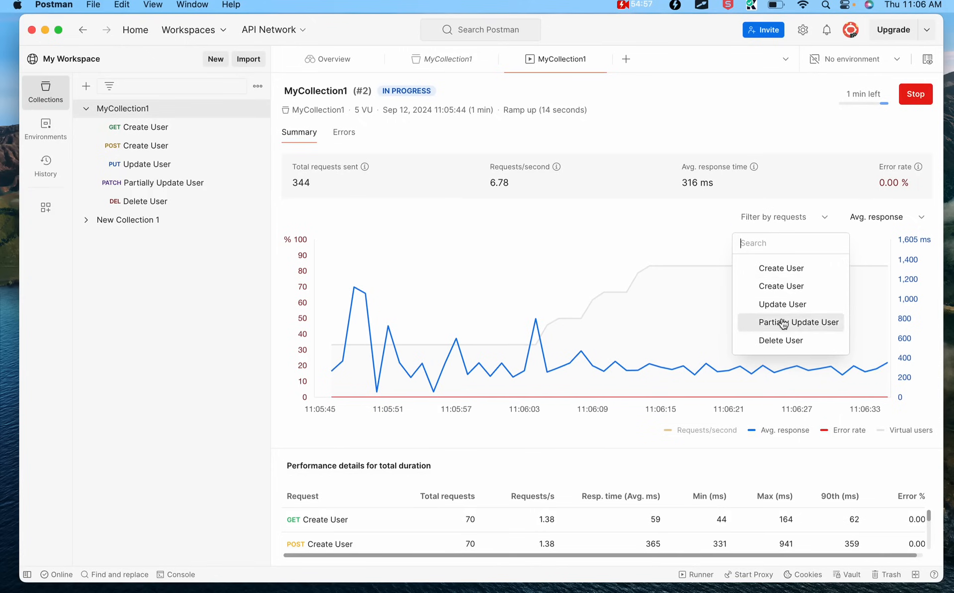
{"action": "left_click", "coordinate": [919, 219]}
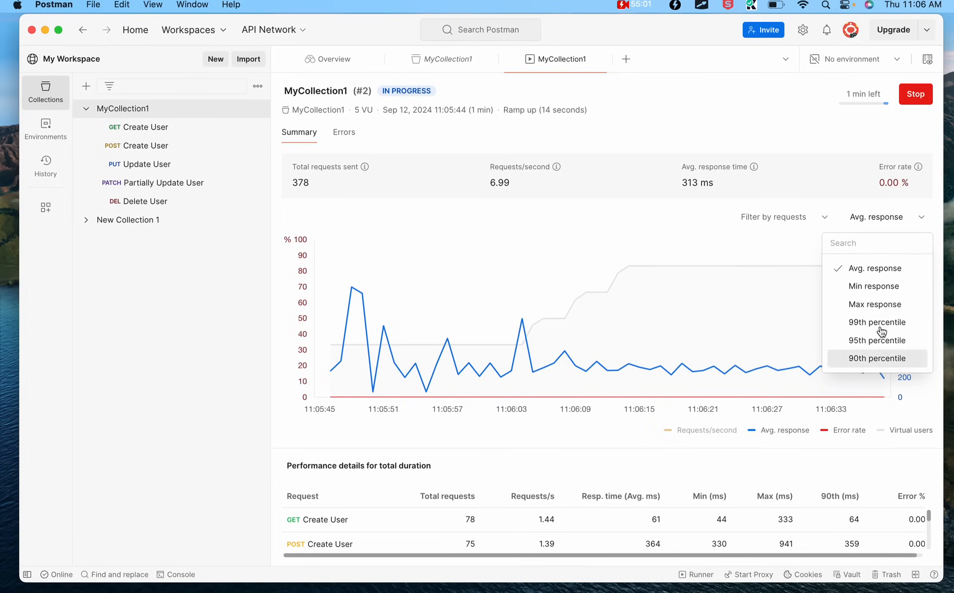
{"action": "left_click", "coordinate": [815, 203]}
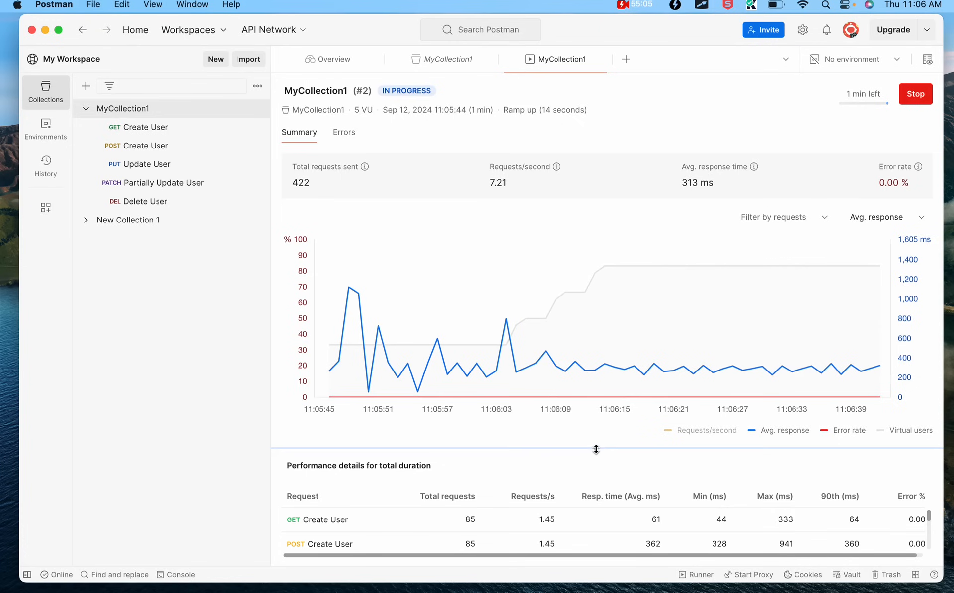
{"action": "left_click_drag", "start_coordinate": [596, 449], "coordinate": [615, 386]}
{"action": "mouse_move", "coordinate": [633, 336]}
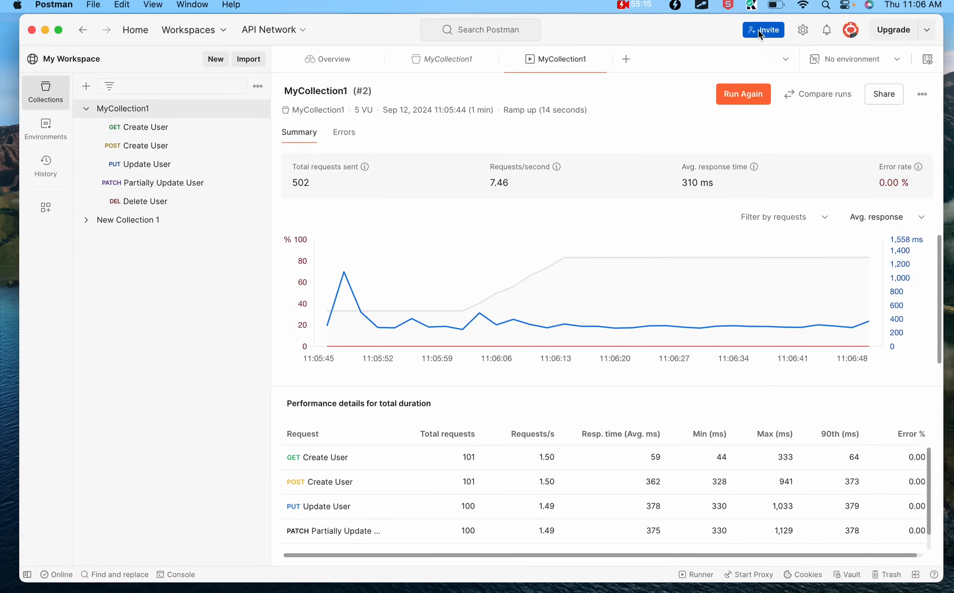
Compare MyCollection1's run #2 against run #1 and collapse the graph to show all request rows
{"action": "left_click", "coordinate": [820, 94]}
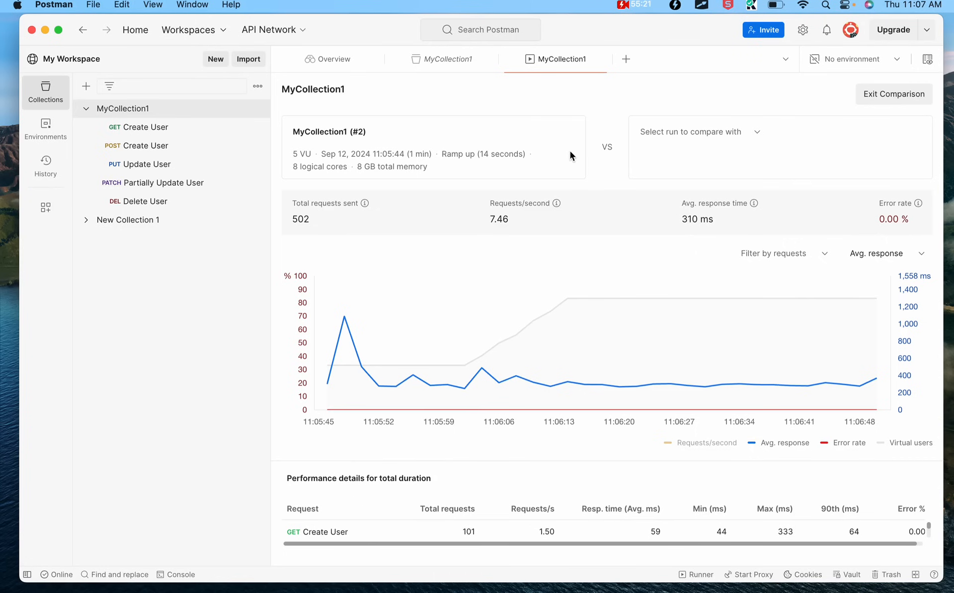
{"action": "left_click", "coordinate": [716, 132]}
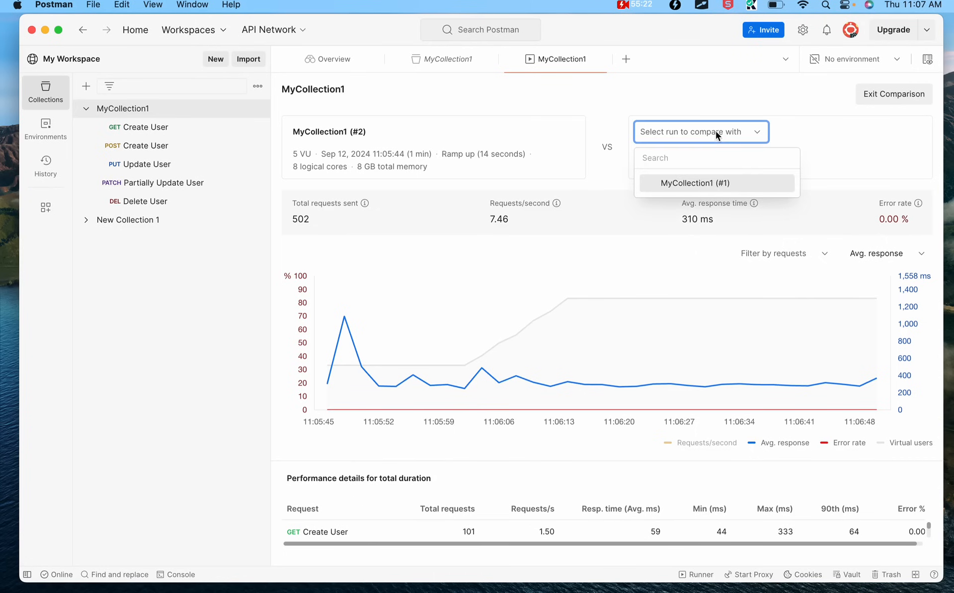
{"action": "left_click", "coordinate": [704, 184]}
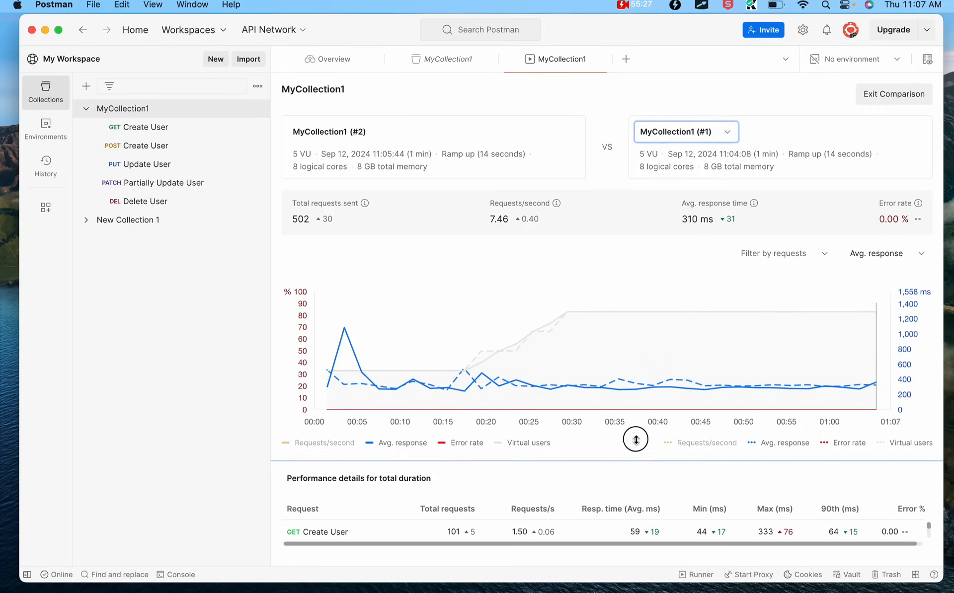
{"action": "left_click_drag", "start_coordinate": [636, 439], "coordinate": [646, 408]}
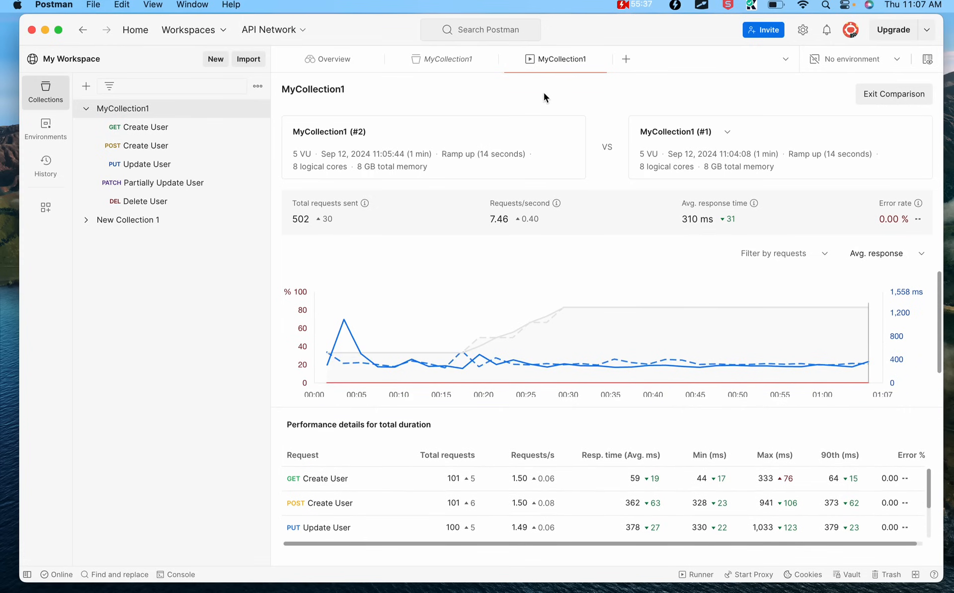
Go back to the performance runs list, revisit the comparison, then show the My Workspace overview
{"action": "left_click", "coordinate": [449, 70]}
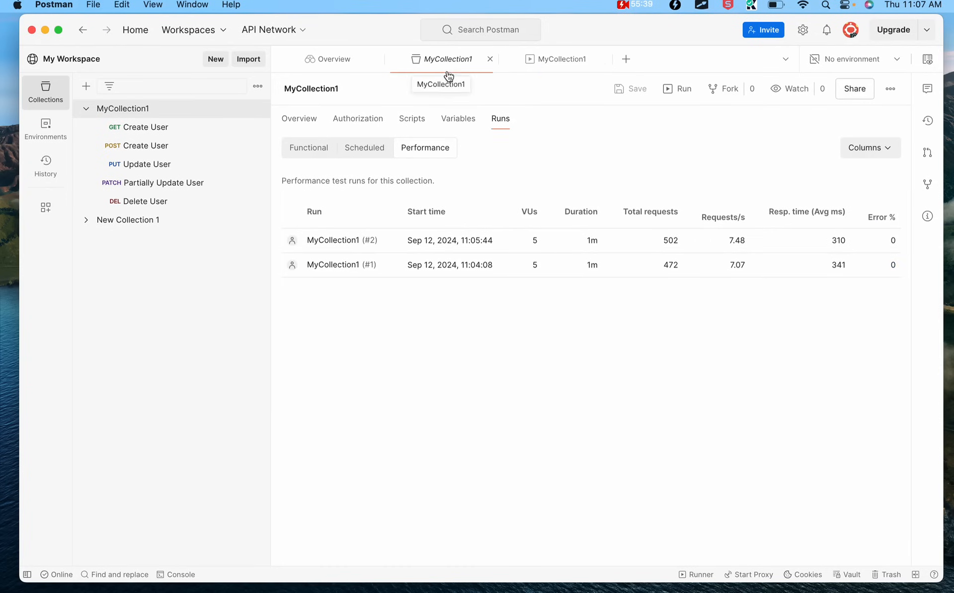
{"action": "left_click", "coordinate": [567, 61]}
{"action": "left_click", "coordinate": [315, 58]}
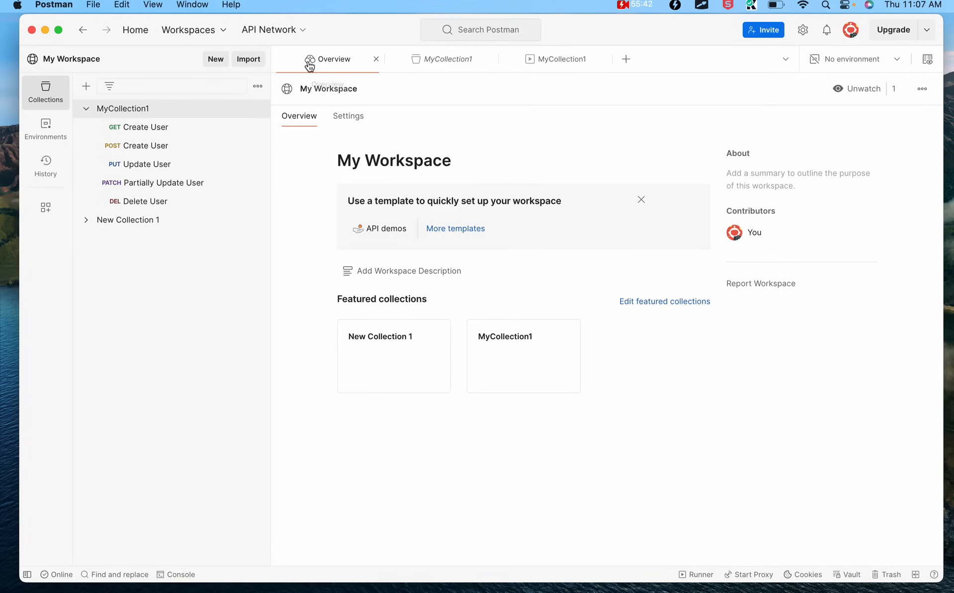
Check the performance runs list, run comparison and functional run options, ending on MyCollection1's Performance runs page
{"action": "left_click", "coordinate": [479, 63]}
{"action": "left_click", "coordinate": [559, 60]}
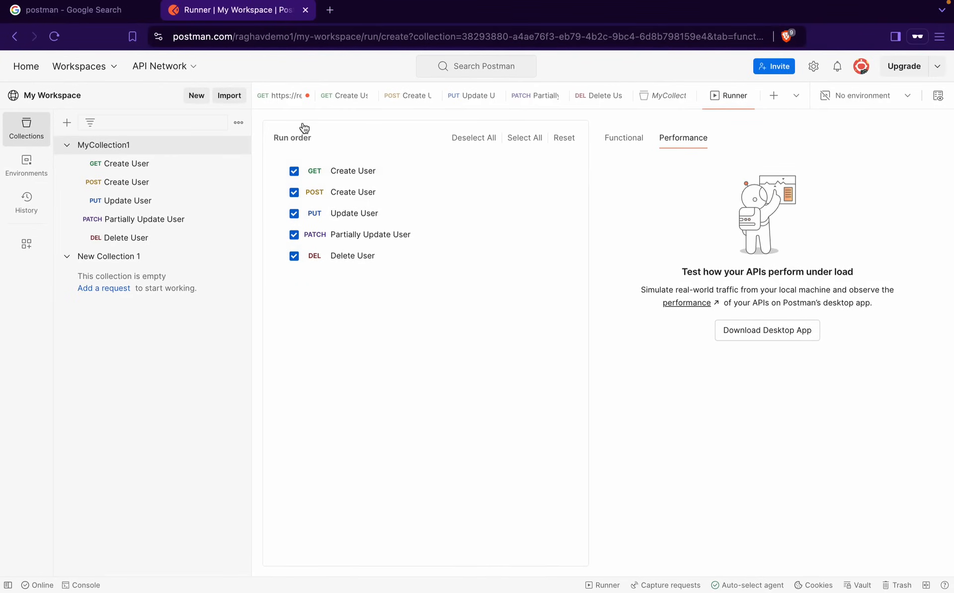
{"action": "left_click", "coordinate": [616, 147]}
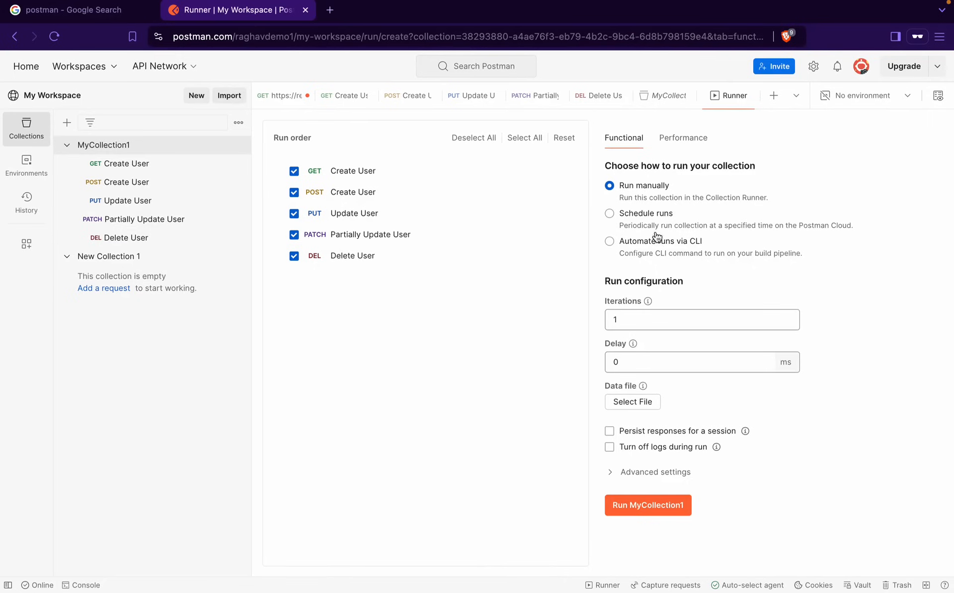
{"action": "left_click", "coordinate": [661, 98]}
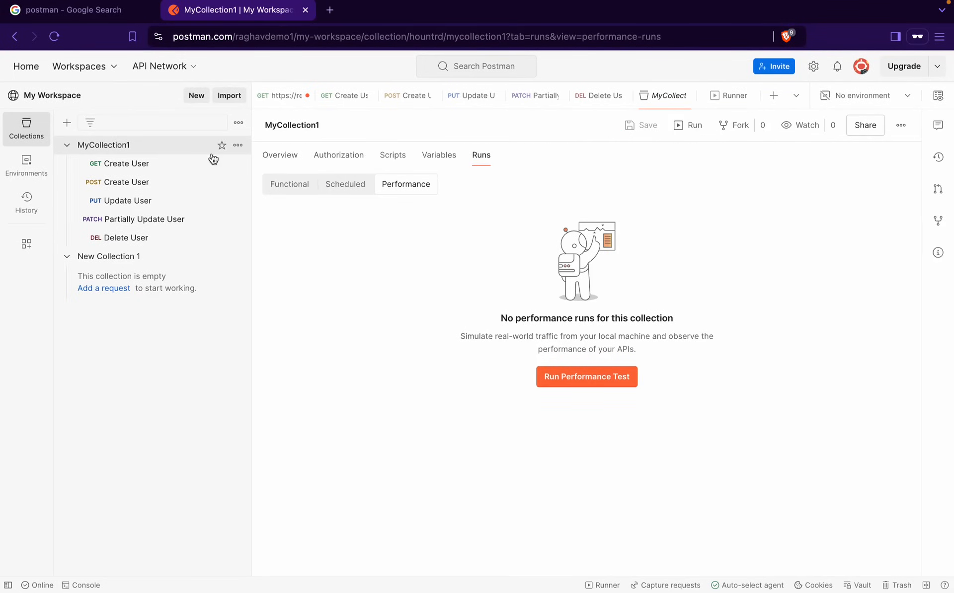
Open MyCollection1's Overview page showing its 12 Sep 2024, 10:37 AM creation date
{"action": "left_click", "coordinate": [291, 157]}
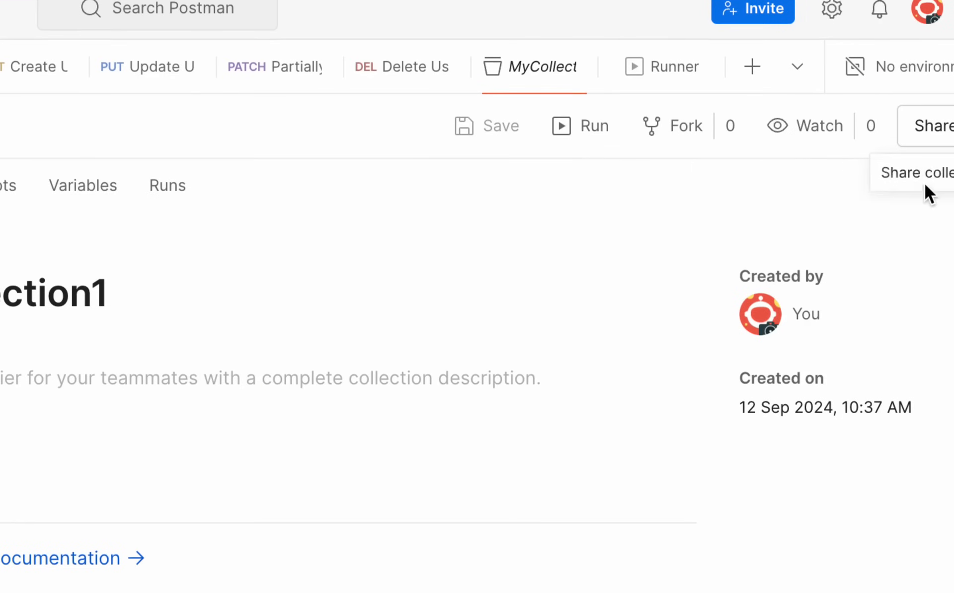
Review MyCollection1's Share options (Run in Postman, Via API), close the dialog, and preview its ••• actions
{"action": "left_click", "coordinate": [936, 137]}
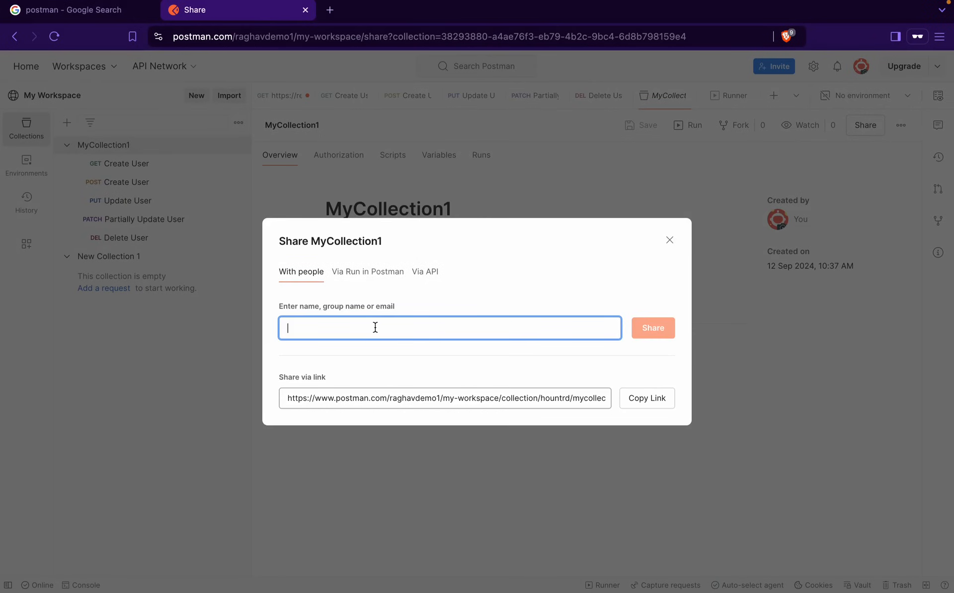
{"action": "left_click", "coordinate": [359, 281]}
{"action": "left_click", "coordinate": [430, 269]}
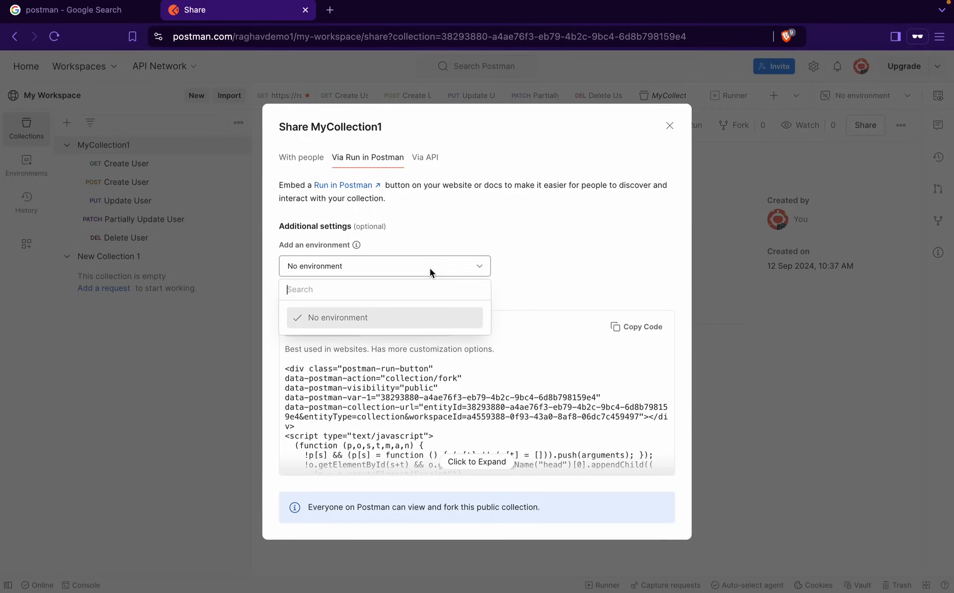
{"action": "left_click", "coordinate": [422, 156]}
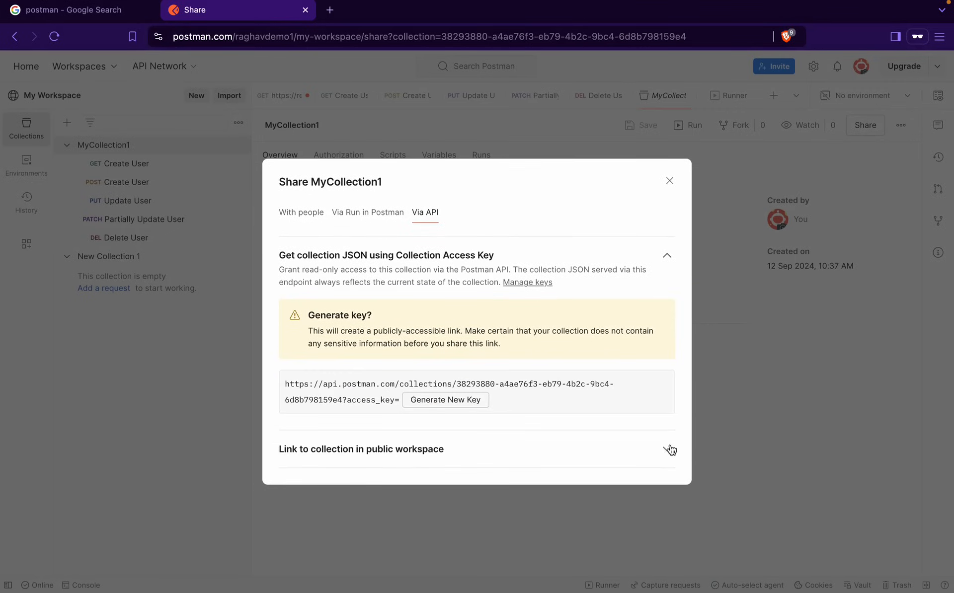
{"action": "left_click", "coordinate": [670, 449]}
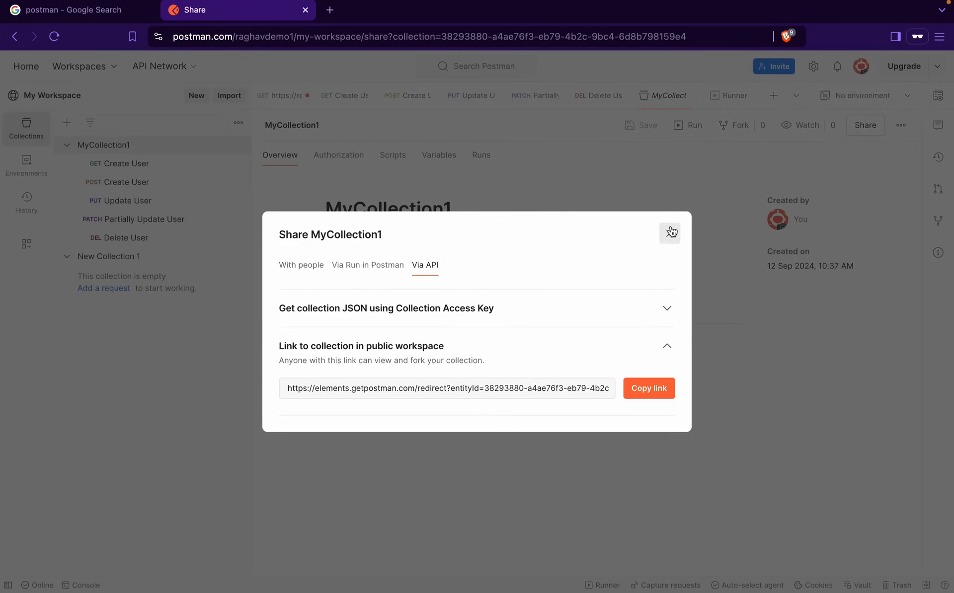
{"action": "left_click", "coordinate": [671, 232]}
{"action": "left_click", "coordinate": [901, 126]}
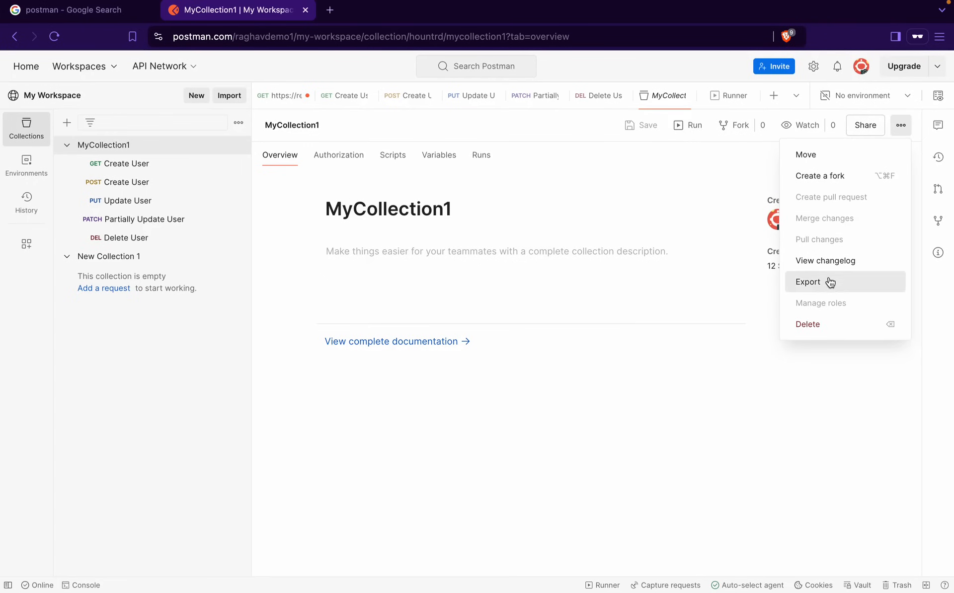
{"action": "left_click", "coordinate": [714, 188]}
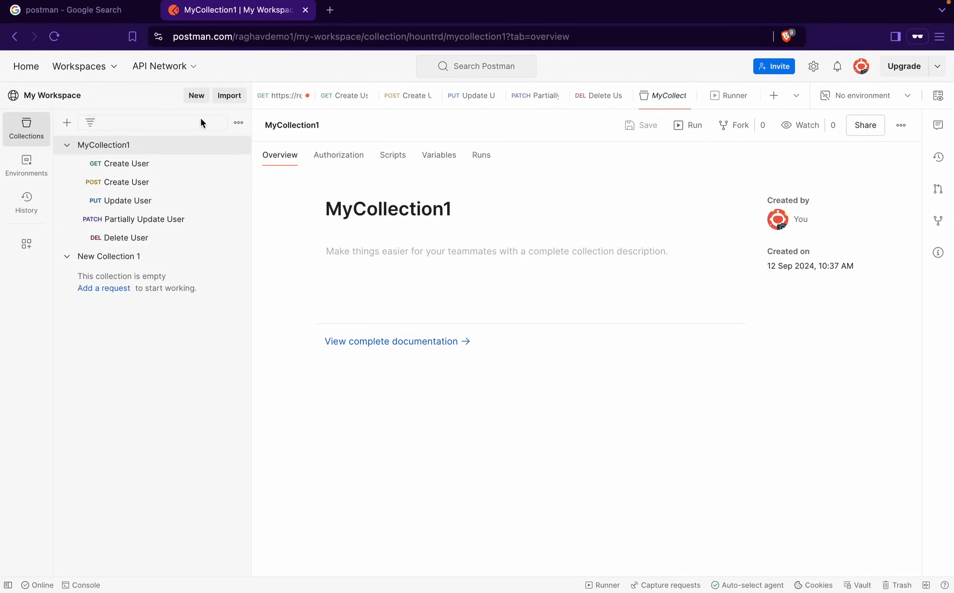
Return to MyCollection1's Overview page from the sidebar
{"action": "left_click", "coordinate": [117, 145]}
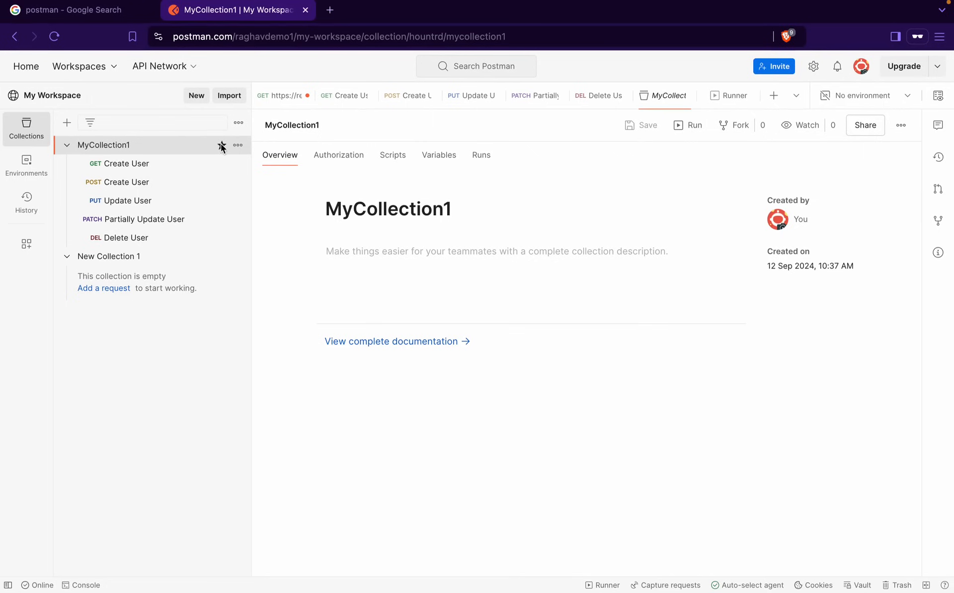
Star MyCollection1, then open New Collection 1 and toggle its star on, off and on again
{"action": "left_click", "coordinate": [221, 146]}
{"action": "left_click", "coordinate": [84, 258]}
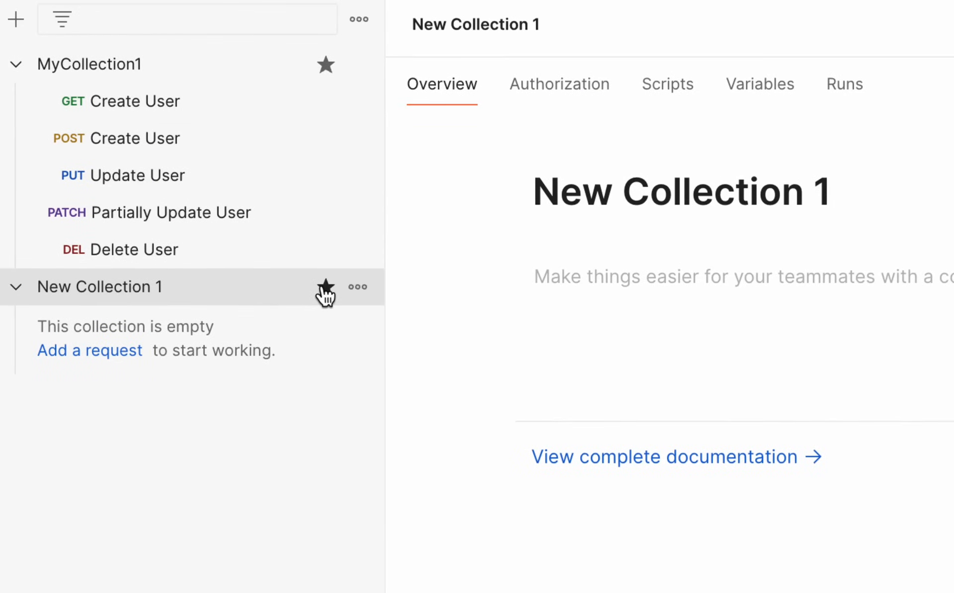
{"action": "left_click", "coordinate": [325, 288]}
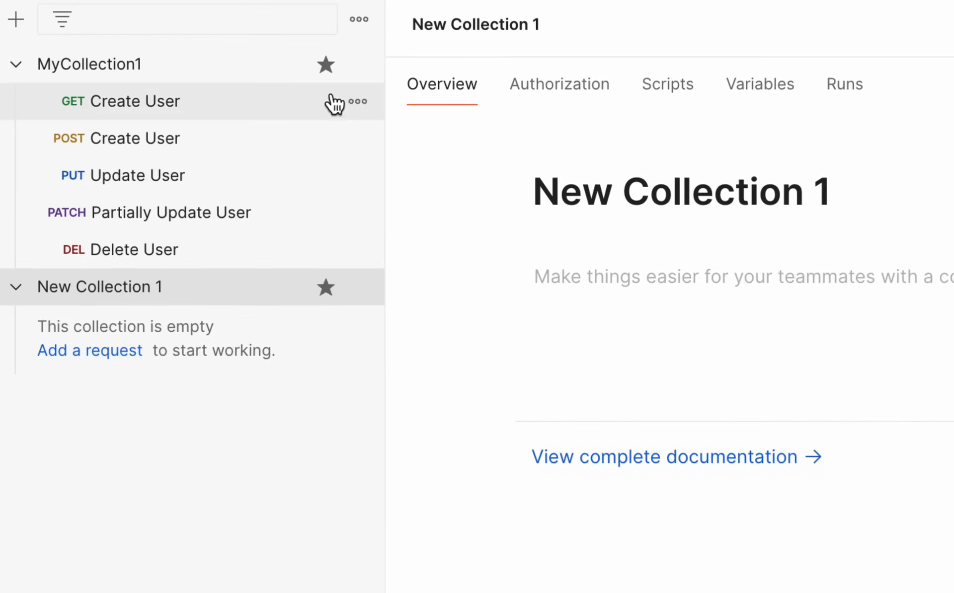
{"action": "left_click", "coordinate": [326, 64]}
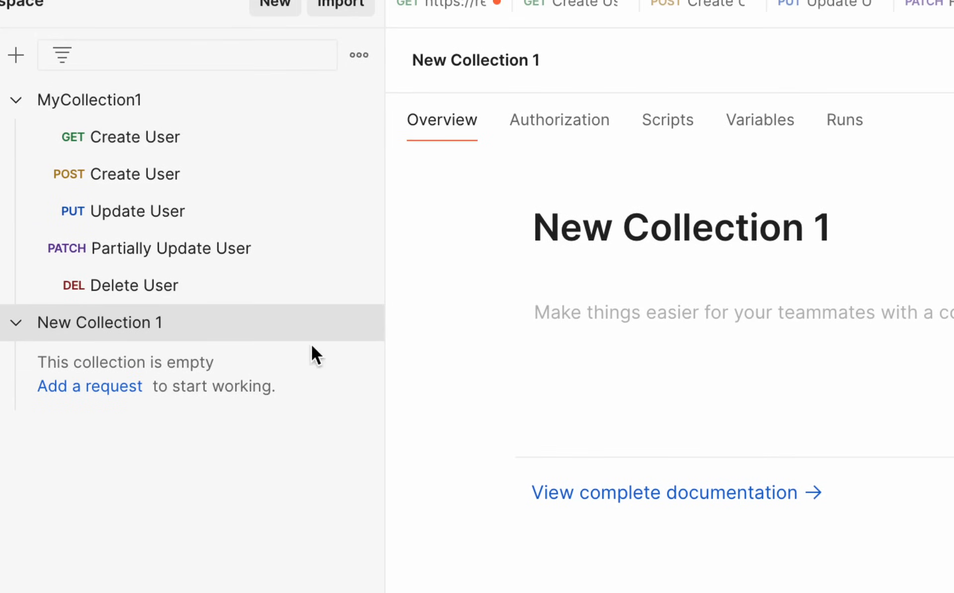
{"action": "left_click", "coordinate": [326, 323]}
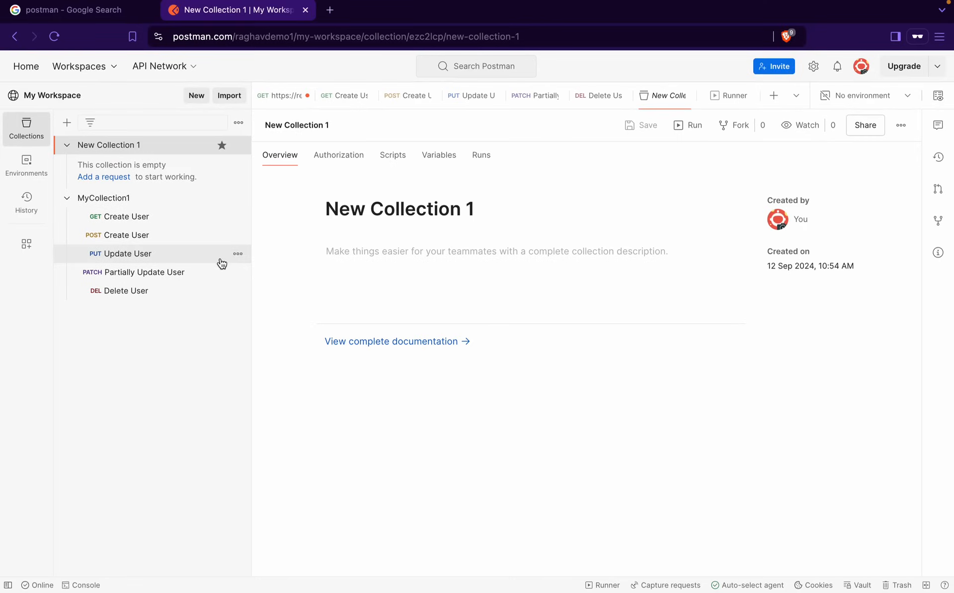
Unstar New Collection 1 so it drops below MyCollection1, and reopen MyCollection1's overview
{"action": "mouse_move", "coordinate": [43, 133]}
{"action": "left_mouse_down"}
{"action": "mouse_move", "coordinate": [283, 189]}
{"action": "mouse_move", "coordinate": [261, 188]}
{"action": "left_mouse_up"}
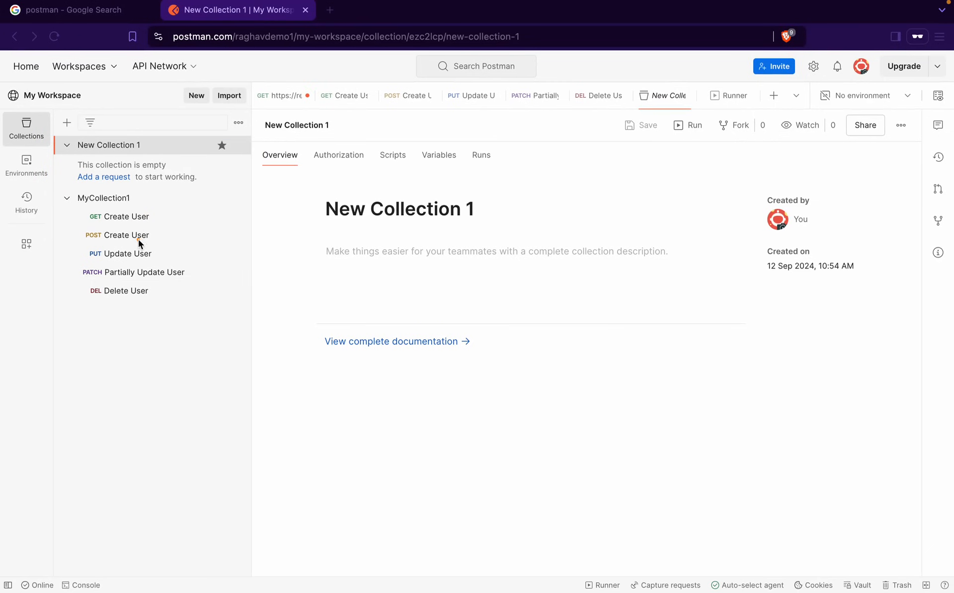
{"action": "left_click", "coordinate": [221, 147]}
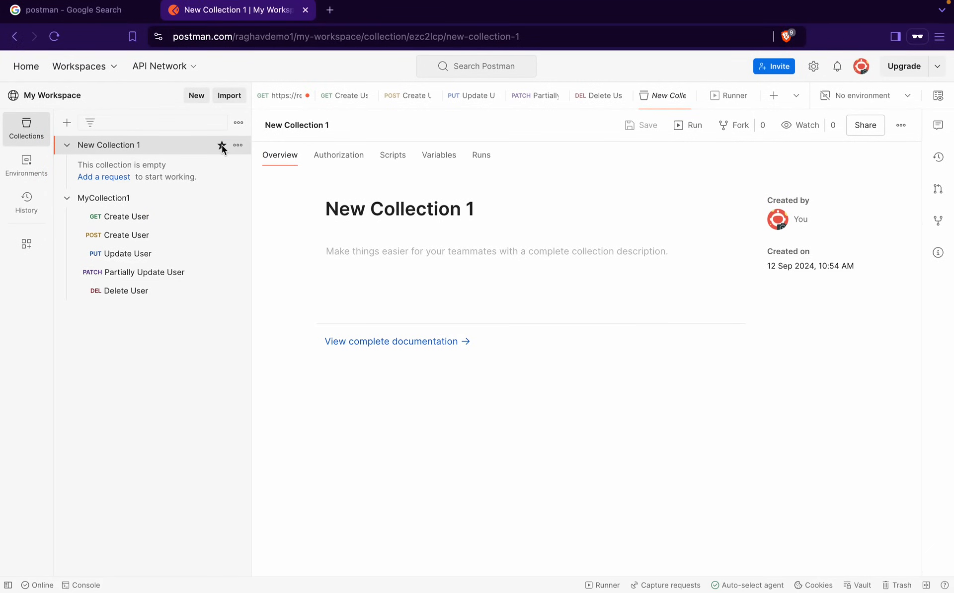
{"action": "left_click", "coordinate": [219, 146]}
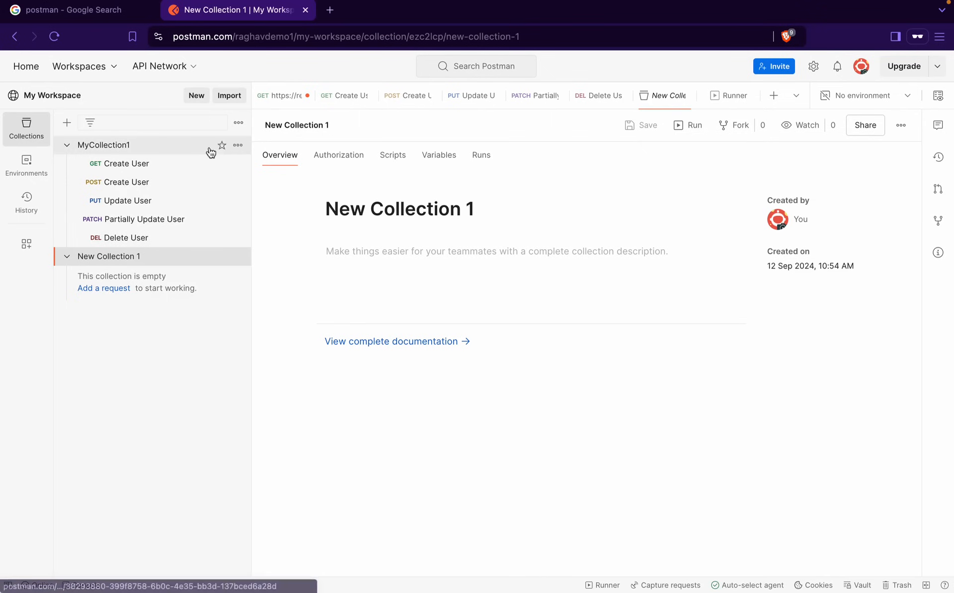
{"action": "left_click", "coordinate": [125, 151]}
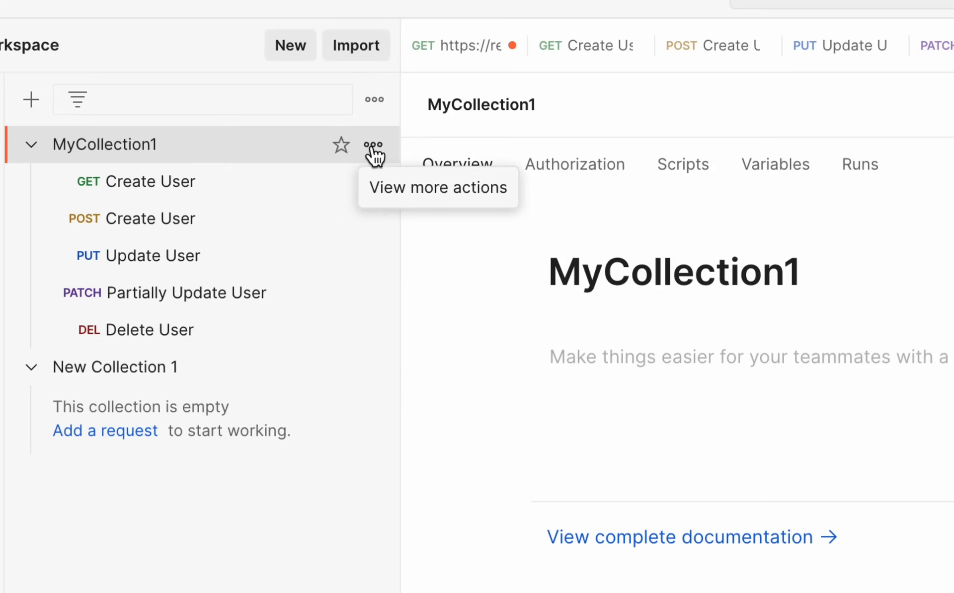
Start moving MyCollection1 to another workspace, cancel the move, and return to its overview
{"action": "left_click", "coordinate": [238, 148]}
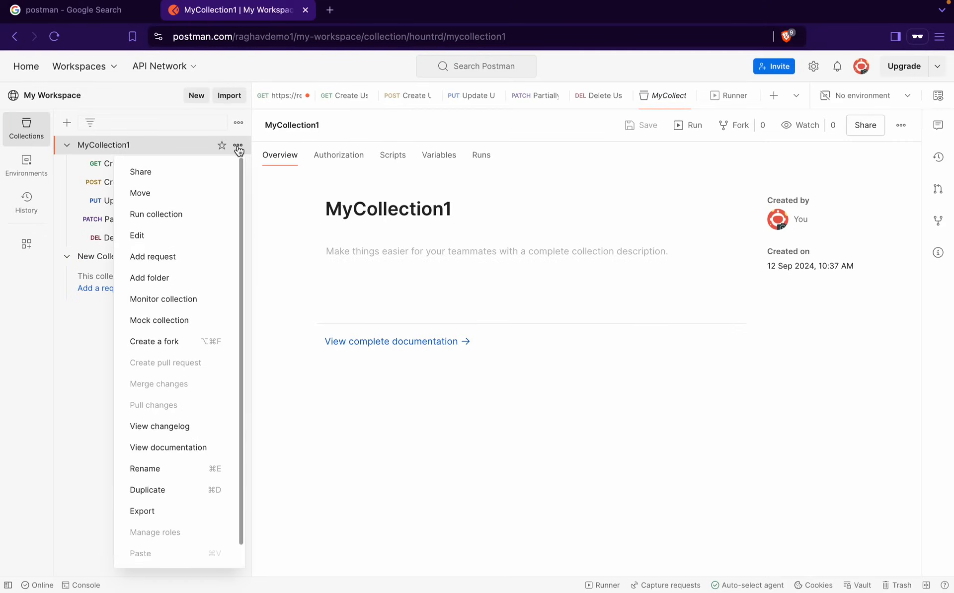
{"action": "left_click", "coordinate": [141, 195]}
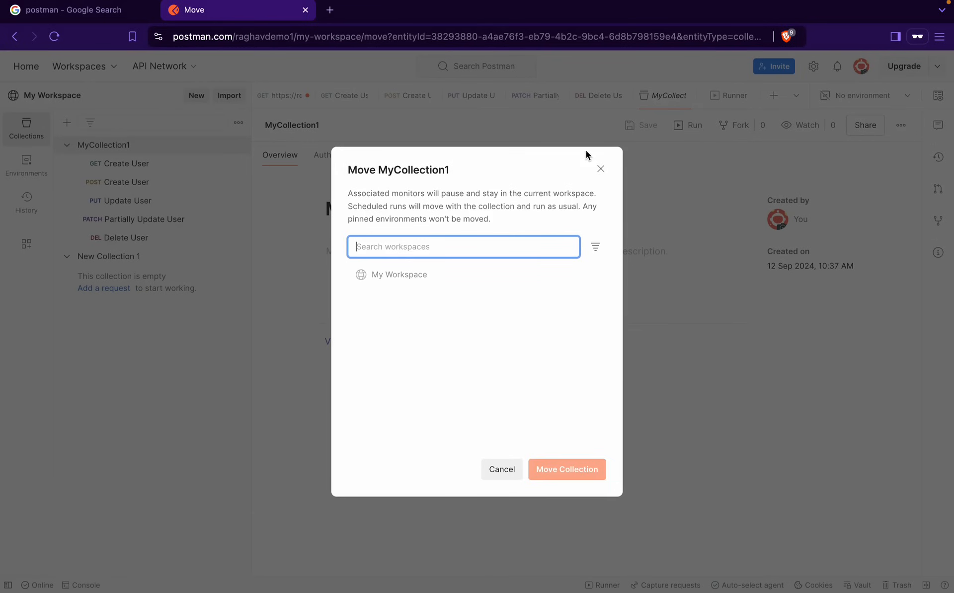
{"action": "left_click", "coordinate": [601, 170]}
{"action": "left_click", "coordinate": [238, 122]}
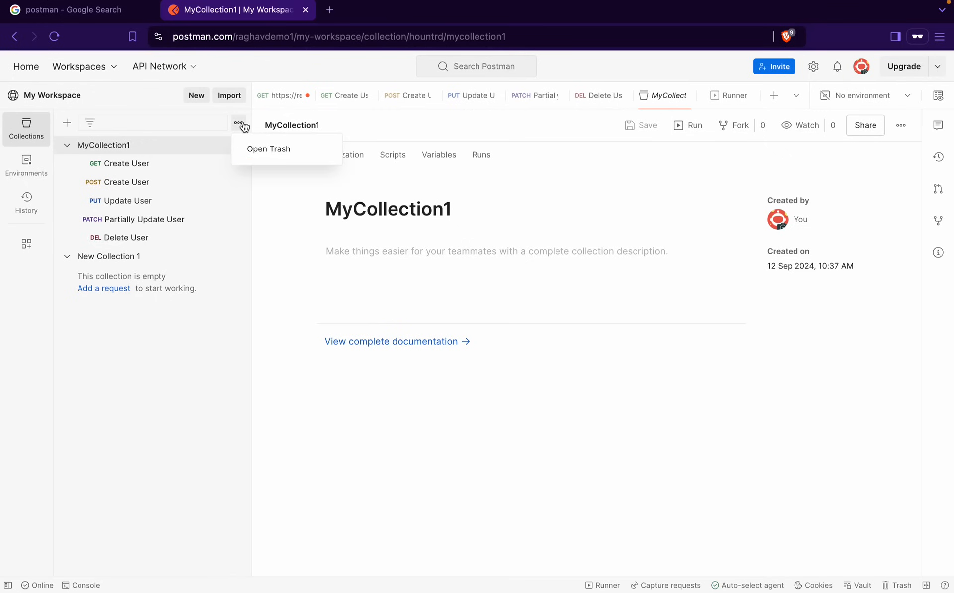
{"action": "left_click", "coordinate": [202, 153]}
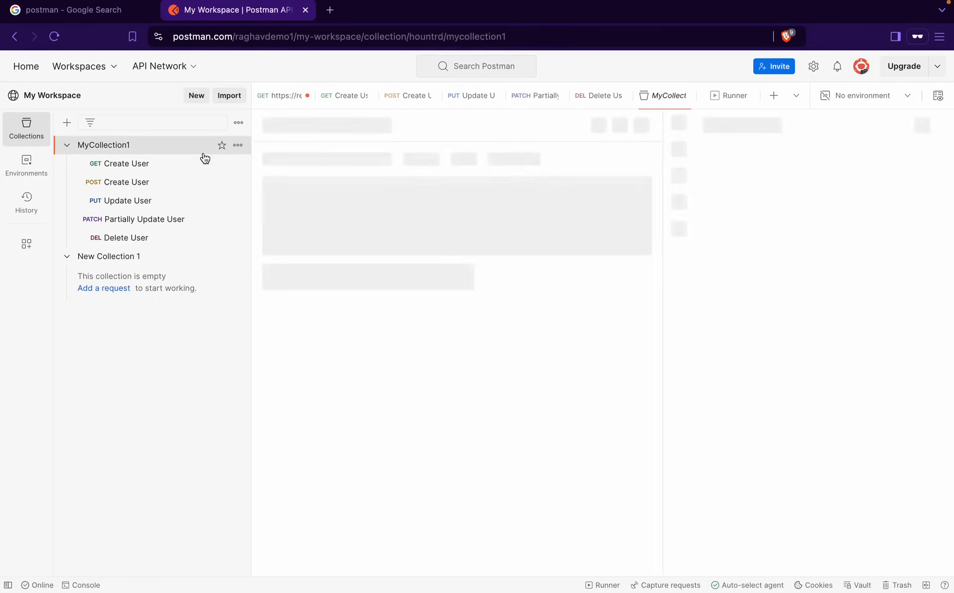
Open a Runner tab for MyCollection1 with all five requests checked, then reopen the collection
{"action": "left_click", "coordinate": [273, 137]}
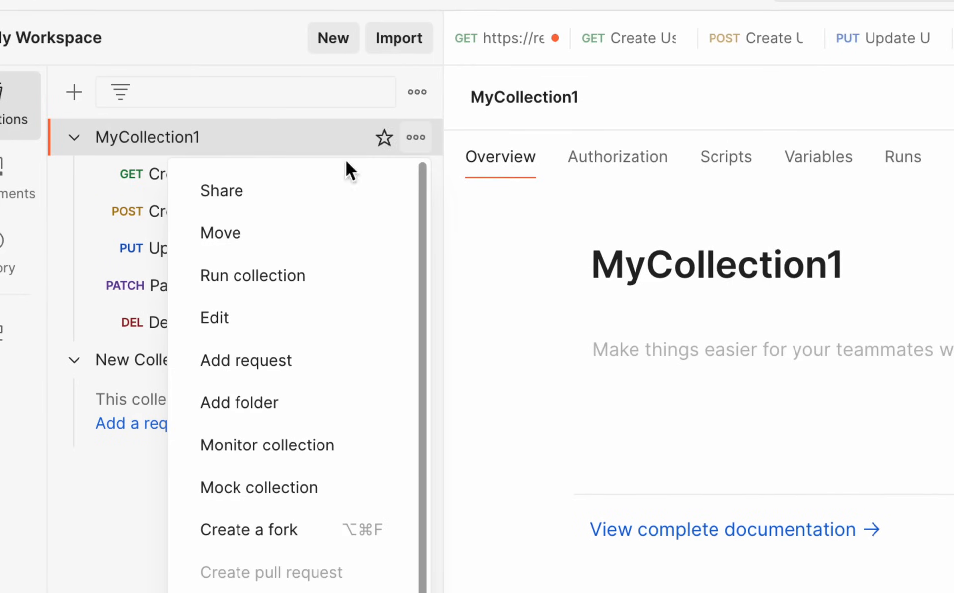
{"action": "left_click", "coordinate": [281, 276]}
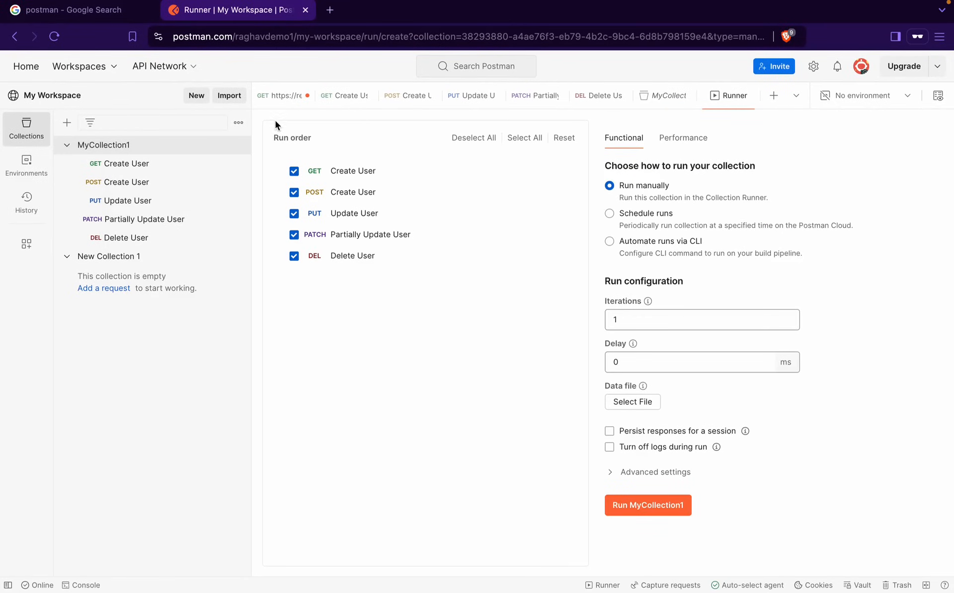
{"action": "left_click", "coordinate": [238, 145]}
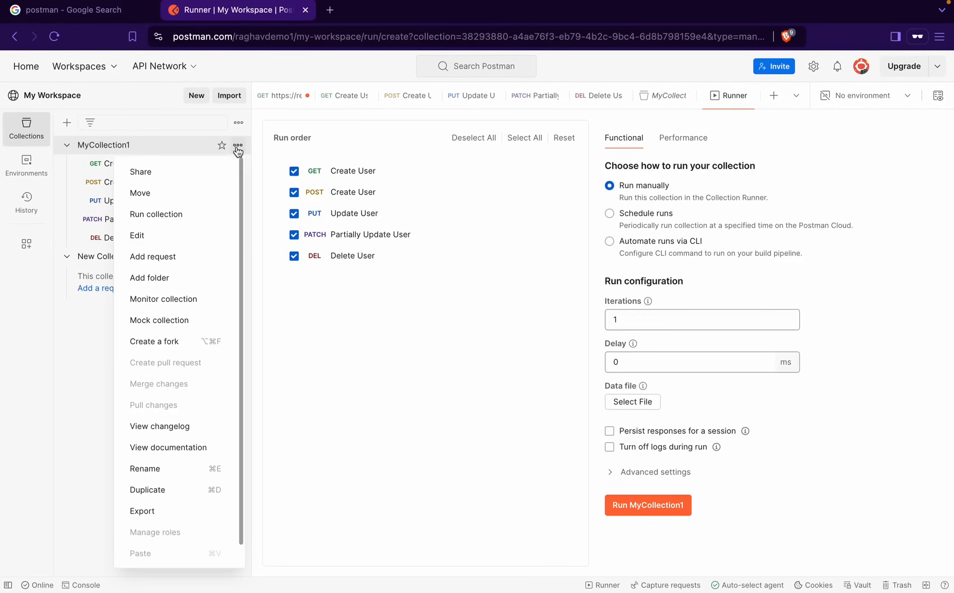
{"action": "left_click", "coordinate": [156, 241]}
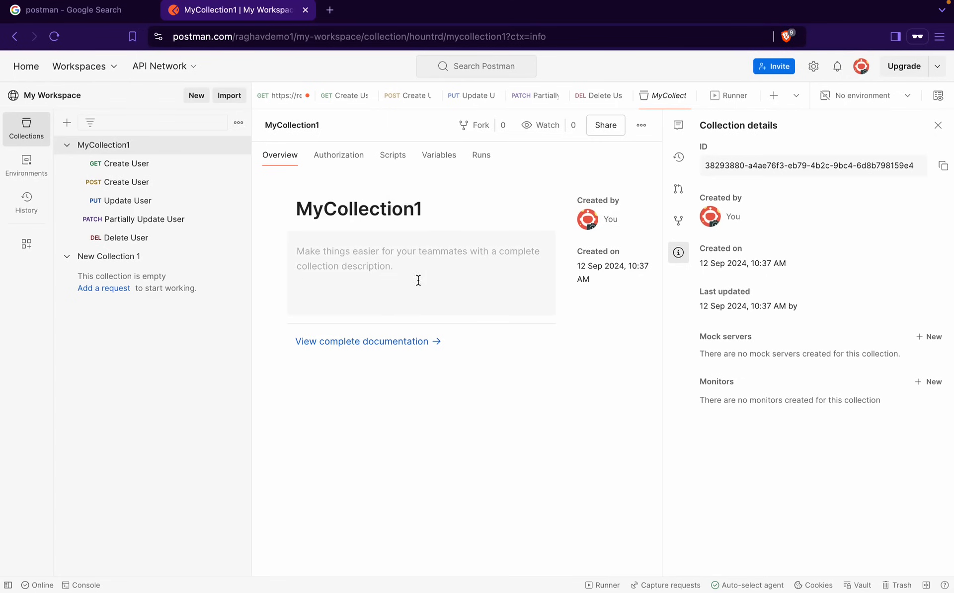
{"action": "left_click", "coordinate": [238, 145]}
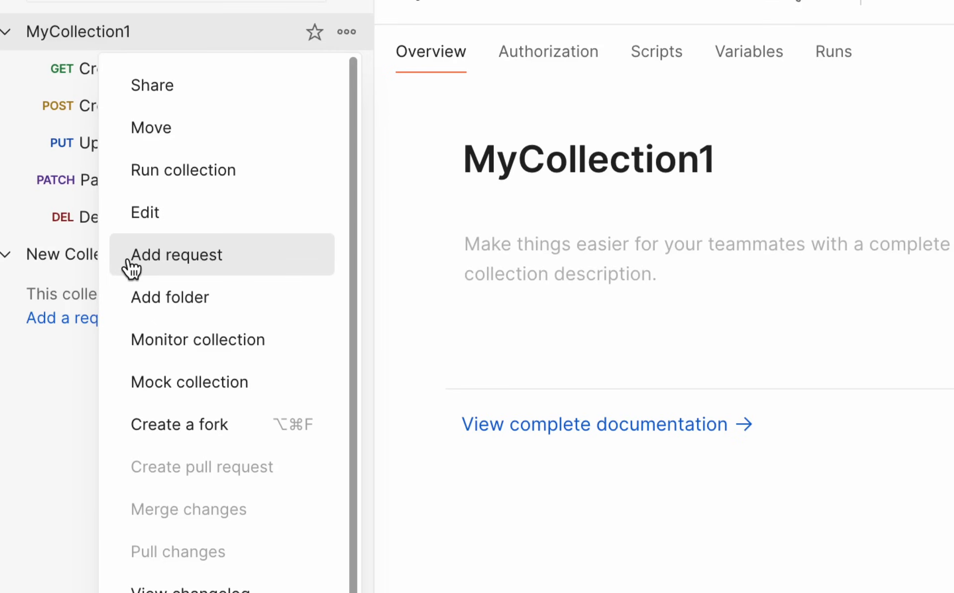
Add an empty GET request named New Request to MyCollection1, below Delete User
{"action": "left_click", "coordinate": [132, 268]}
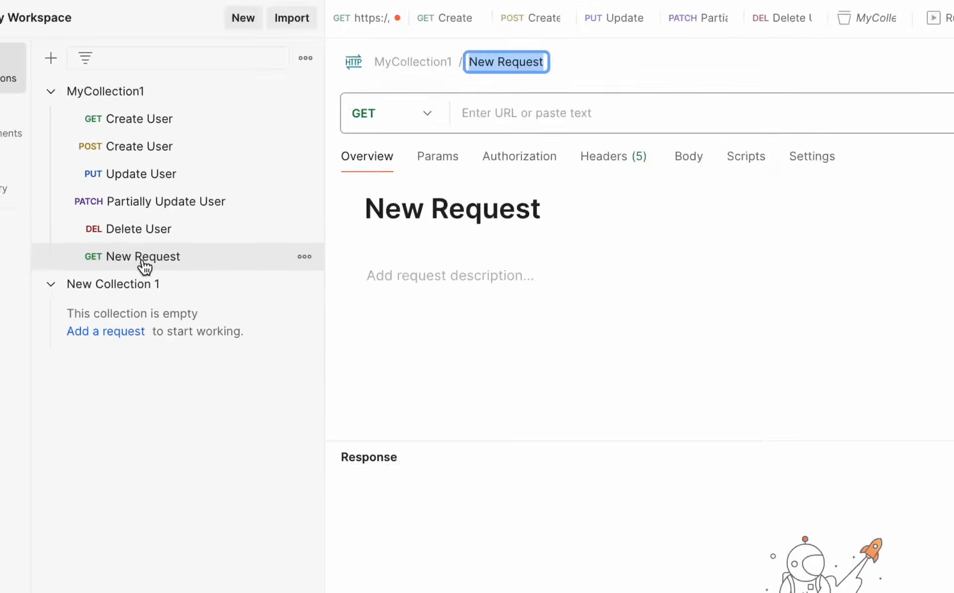
{"action": "left_click", "coordinate": [306, 59]}
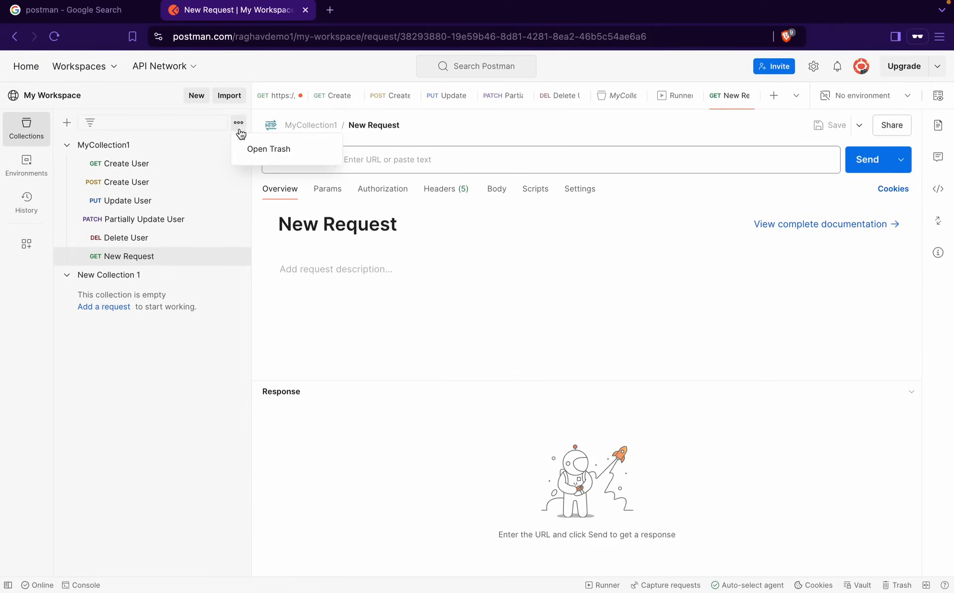
{"action": "left_click", "coordinate": [166, 145]}
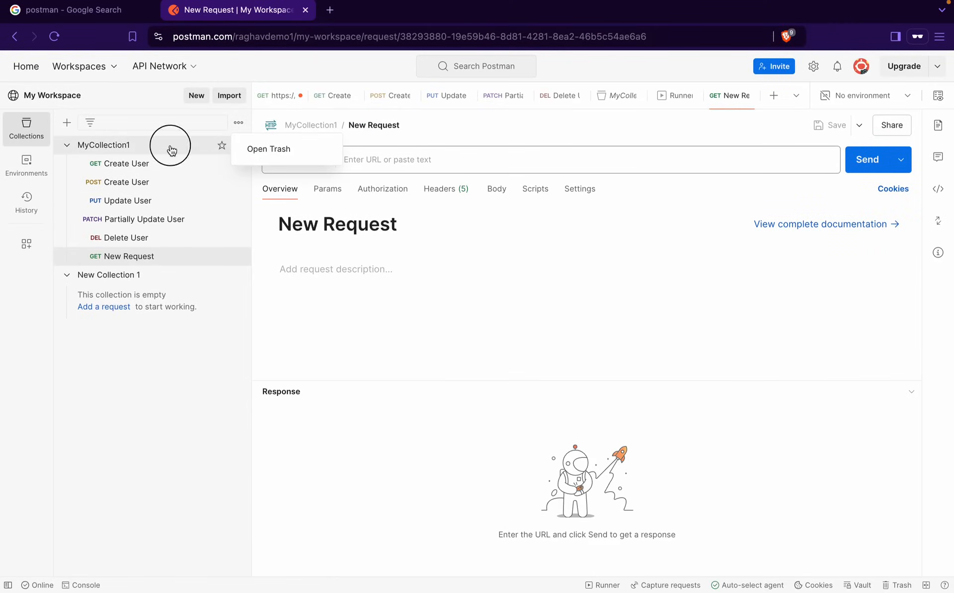
{"action": "left_click", "coordinate": [238, 145]}
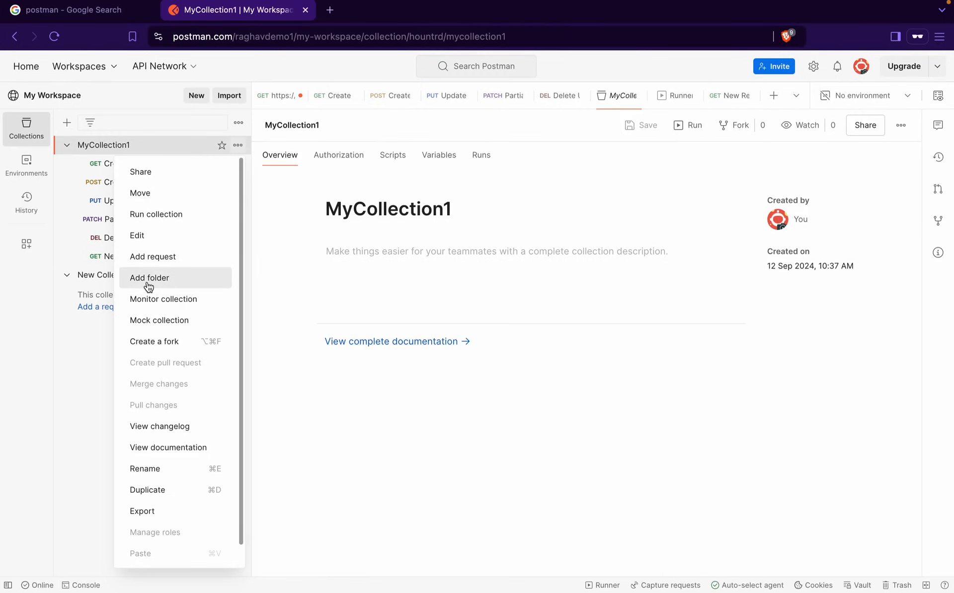
Add an empty New Folder to MyCollection1 and review its inherited Authorization and Scripts tabs
{"action": "left_click", "coordinate": [148, 278]}
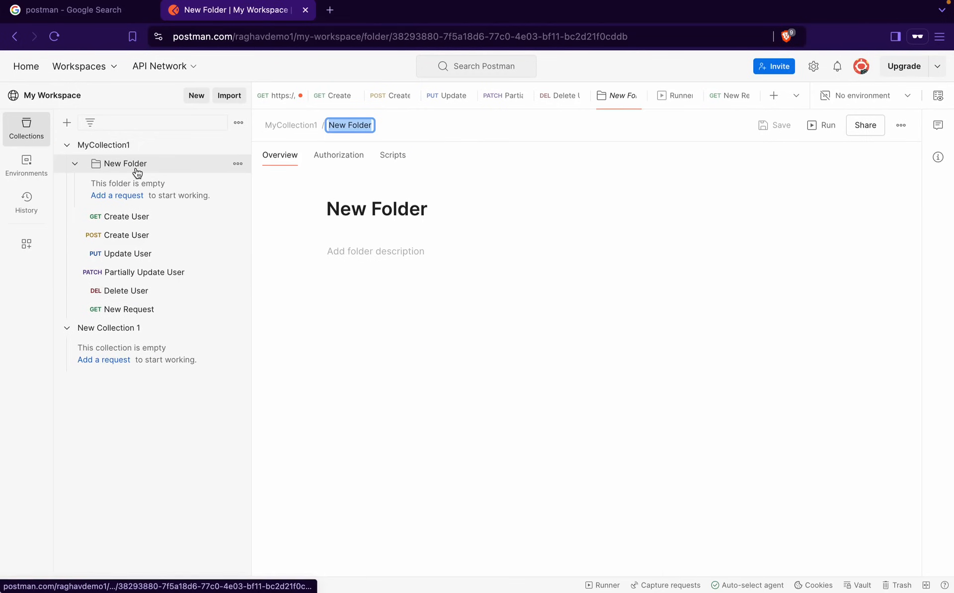
{"action": "left_click", "coordinate": [330, 164]}
{"action": "left_click", "coordinate": [392, 162]}
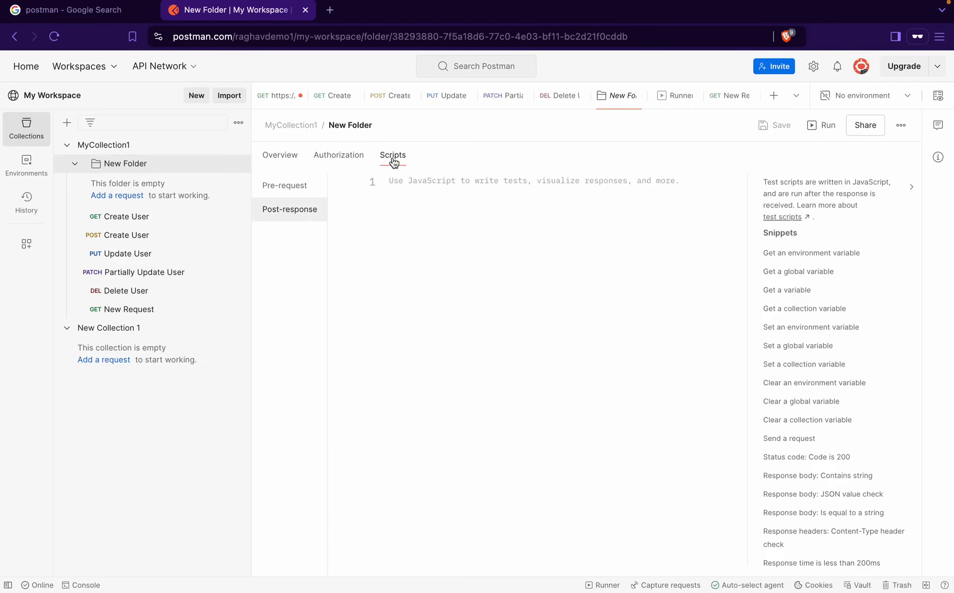
{"action": "left_click", "coordinate": [344, 161]}
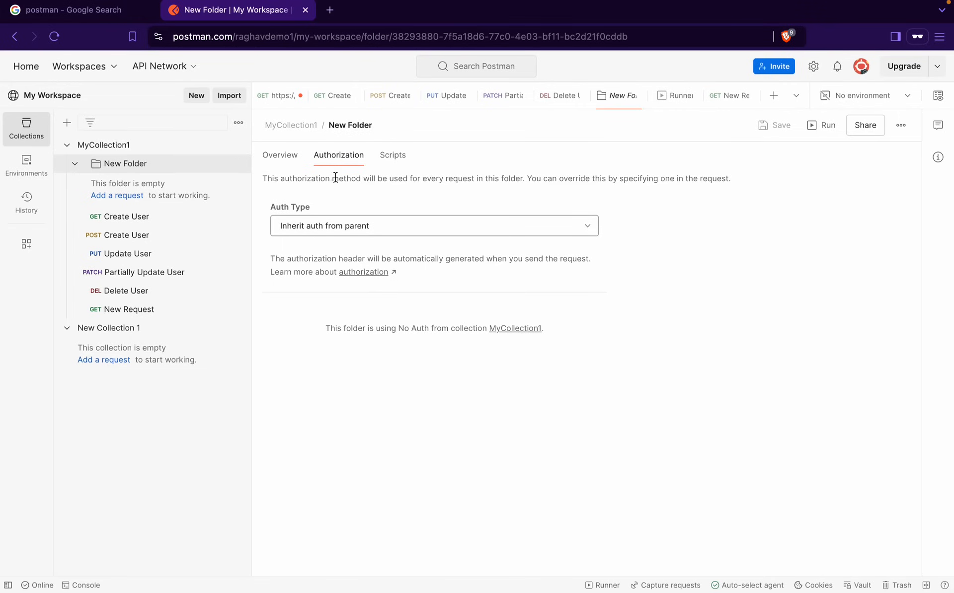
Browse New Folder's Auth Type list unchanged and switch between its pre-request and post-response scripts
{"action": "left_click", "coordinate": [353, 226]}
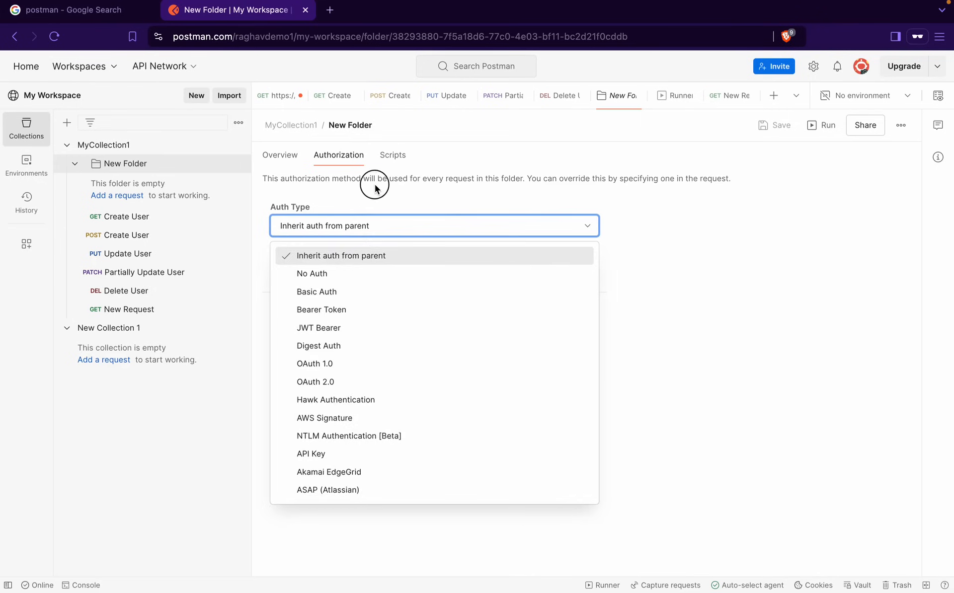
{"action": "left_click", "coordinate": [389, 170]}
{"action": "left_click", "coordinate": [390, 161]}
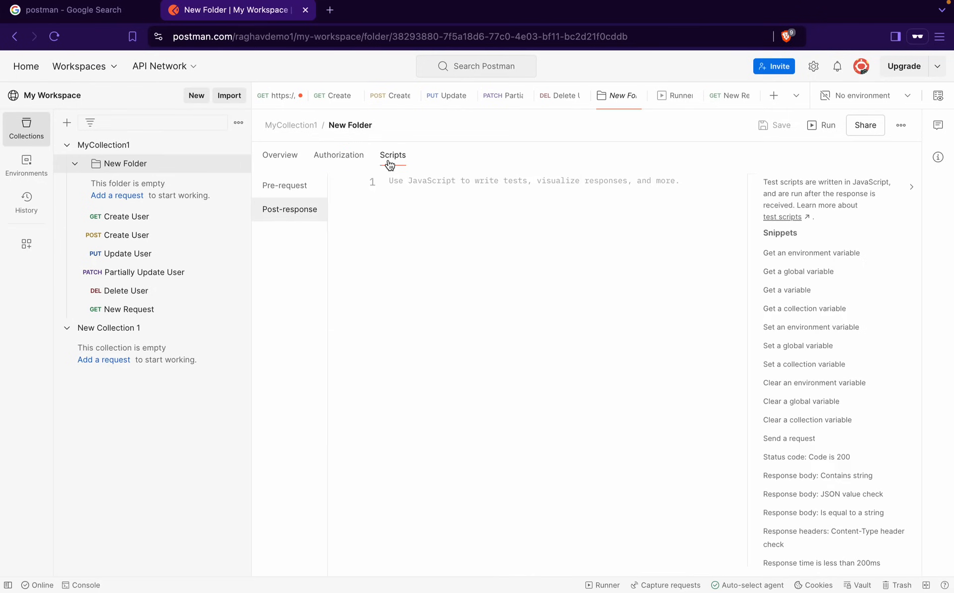
{"action": "left_click", "coordinate": [307, 185]}
{"action": "left_click", "coordinate": [303, 203]}
{"action": "left_click", "coordinate": [304, 197]}
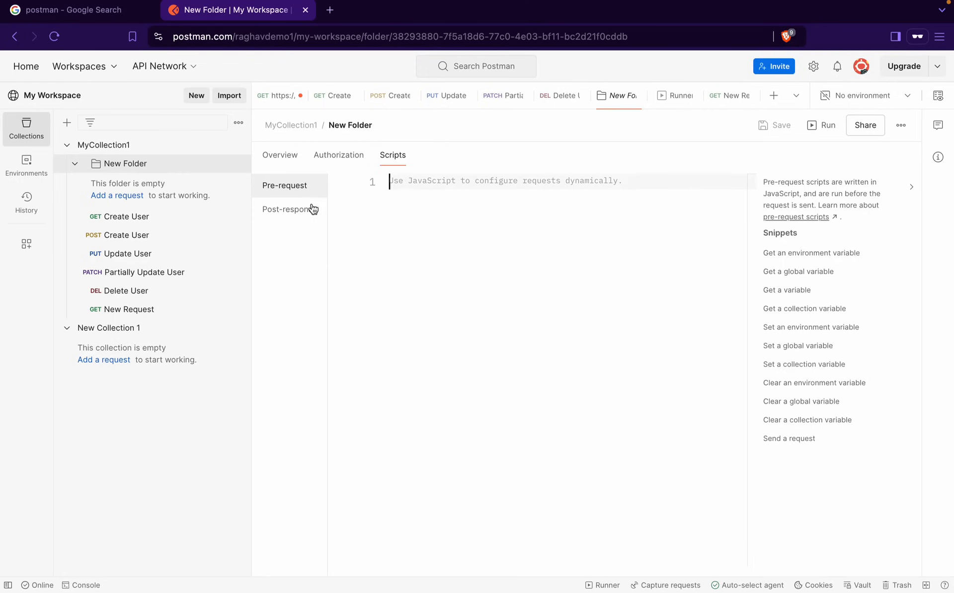
{"action": "left_click", "coordinate": [312, 208]}
{"action": "left_click", "coordinate": [310, 195]}
{"action": "left_click", "coordinate": [416, 197]}
{"action": "left_click", "coordinate": [298, 208]}
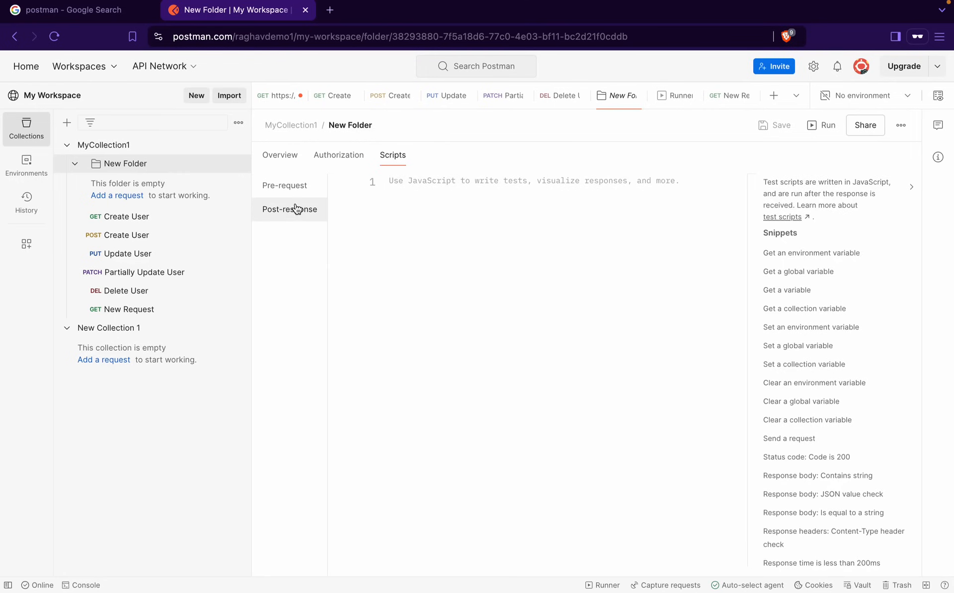
{"action": "left_click", "coordinate": [402, 185]}
Choose Delete for New Folder from its options menu, bringing up the deletion confirmation
{"action": "left_click", "coordinate": [239, 167]}
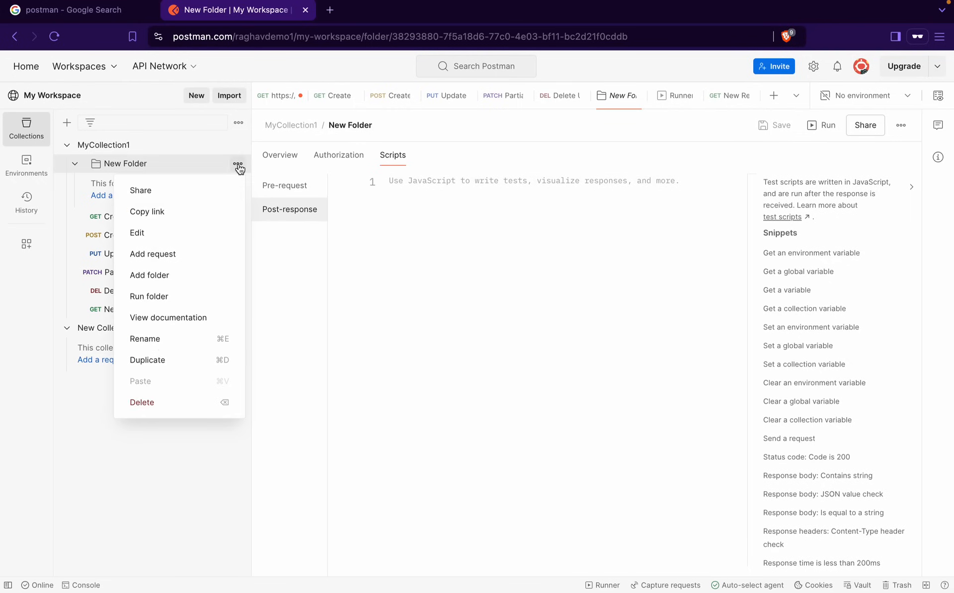
{"action": "left_click", "coordinate": [142, 402]}
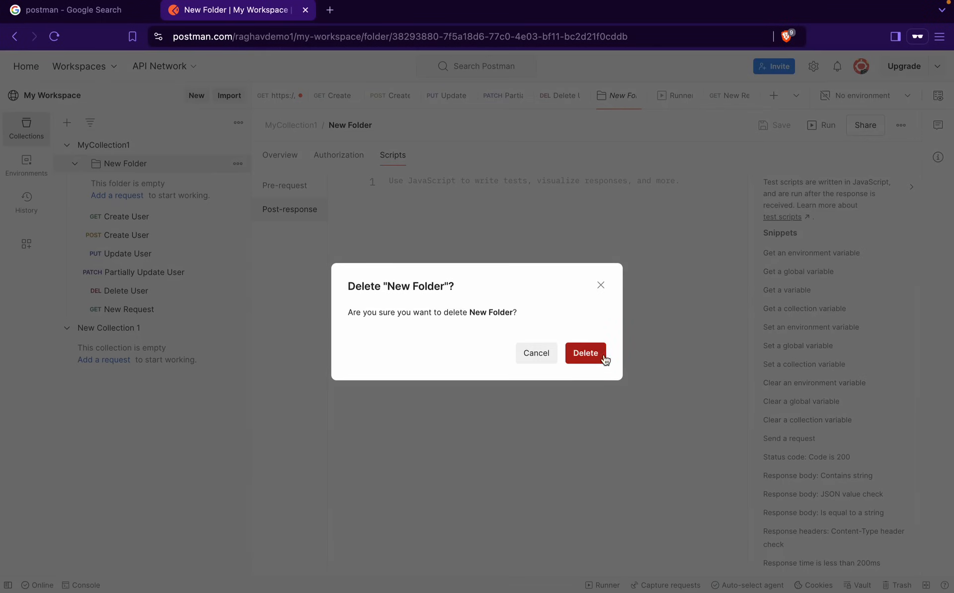
{"action": "left_click", "coordinate": [586, 354]}
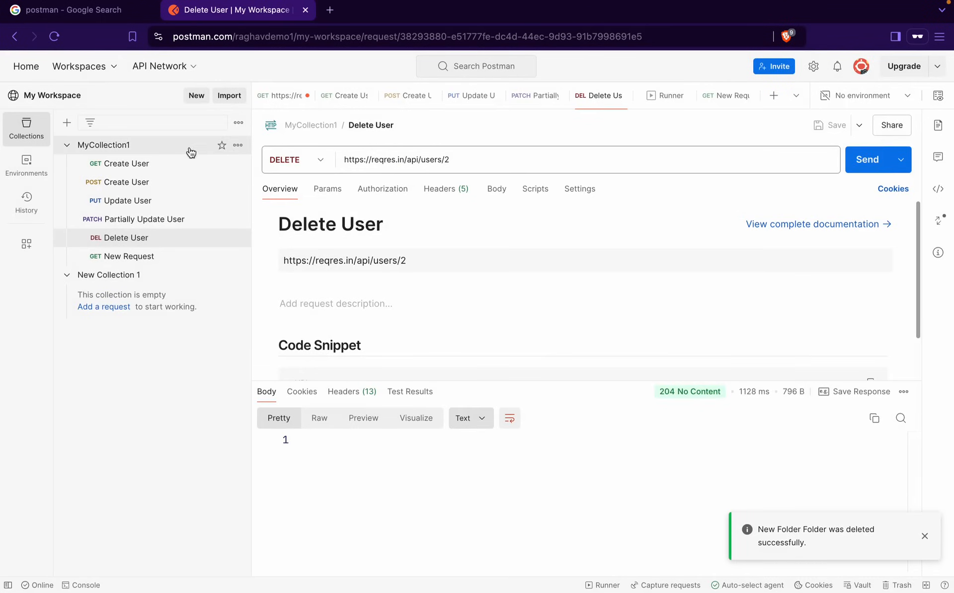
Start a monitor for MyCollection1 and review the Create Monitor form, scheduled daily at 11:00 AM
{"action": "left_click", "coordinate": [238, 145]}
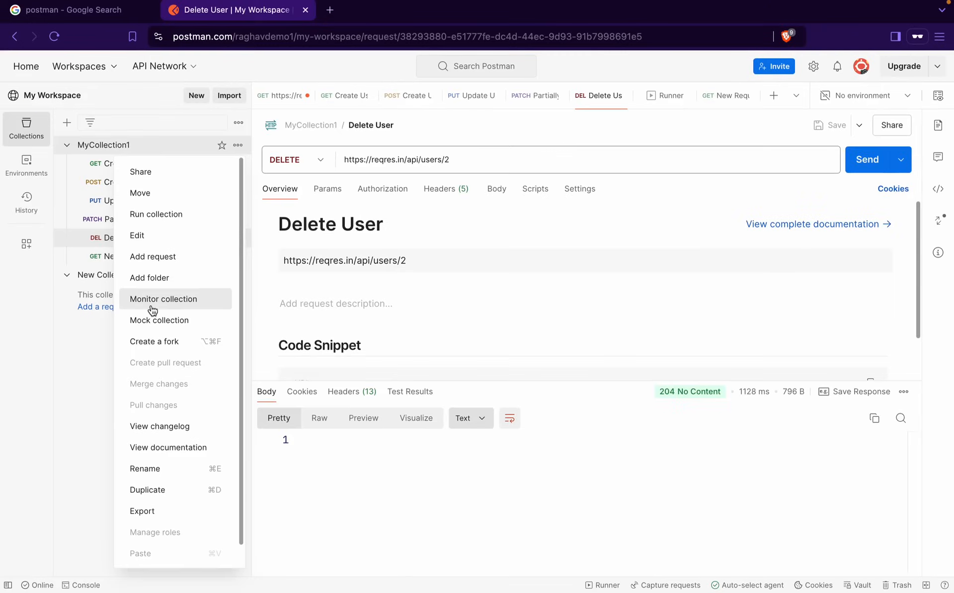
{"action": "left_click", "coordinate": [152, 309]}
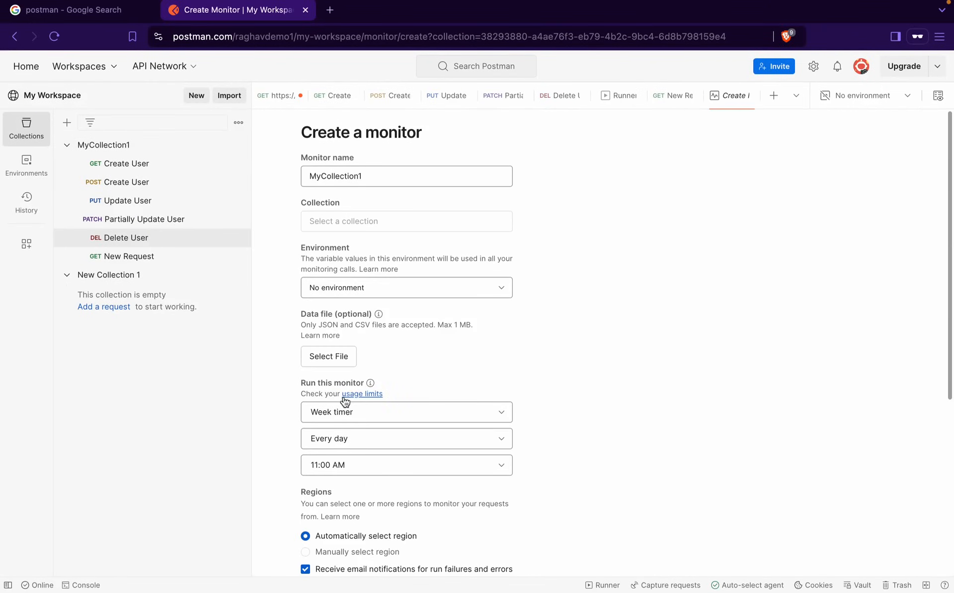
{"action": "scroll", "coordinate": [370, 343], "scroll_direction": "down", "scroll_amount": 2}
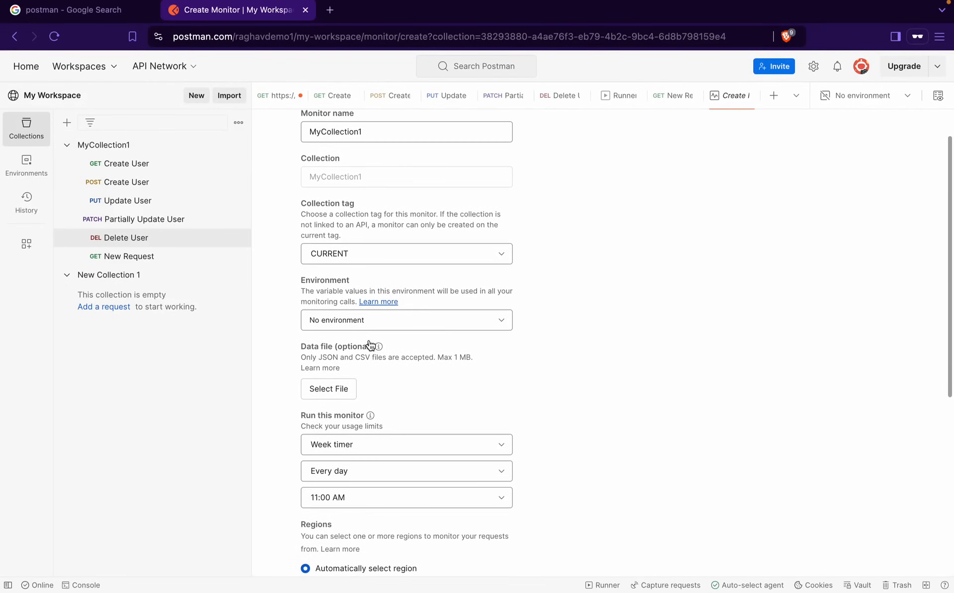
{"action": "scroll", "coordinate": [370, 343], "scroll_direction": "down", "scroll_amount": 2}
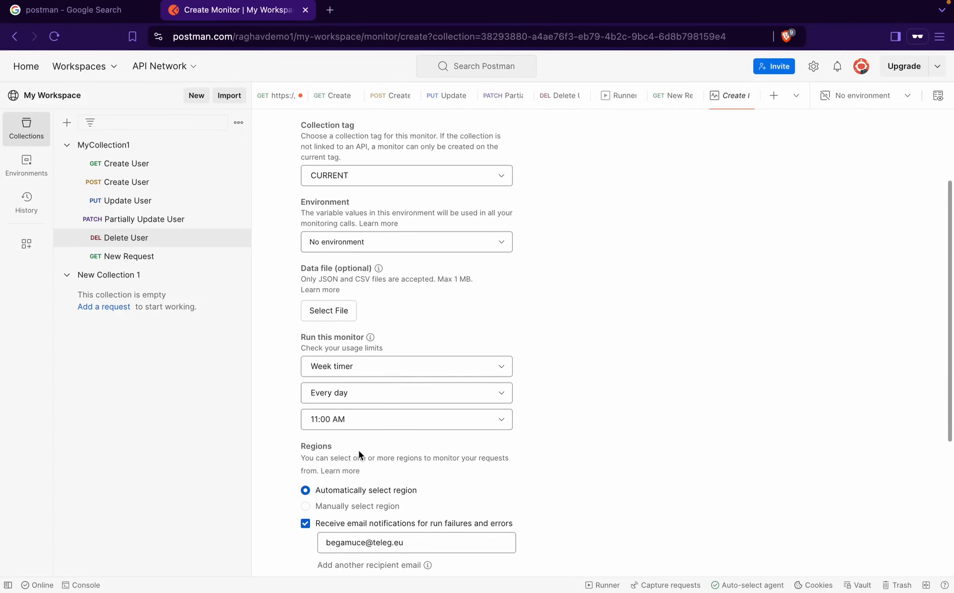
{"action": "scroll", "coordinate": [358, 451], "scroll_direction": "down", "scroll_amount": 5}
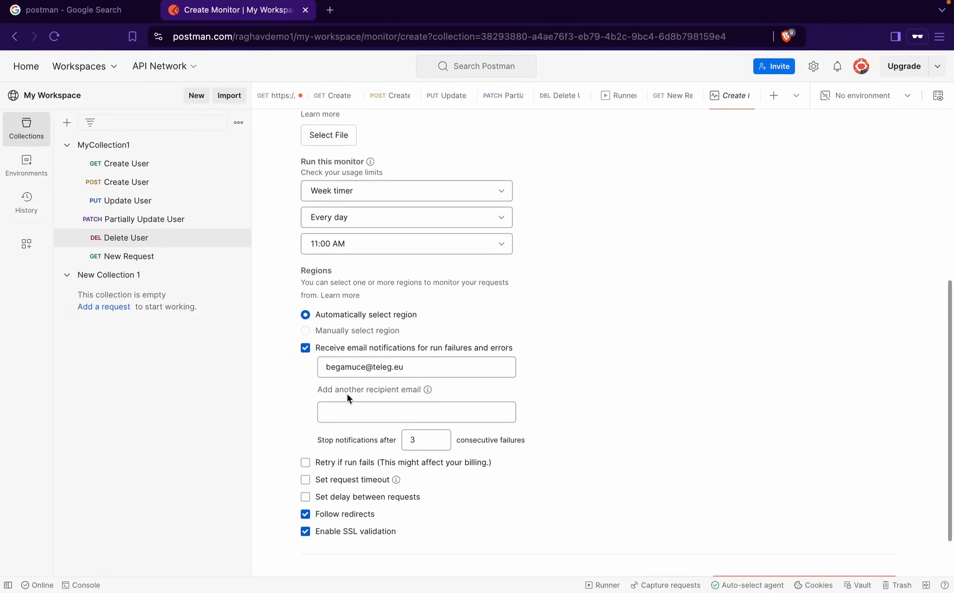
{"action": "scroll", "coordinate": [314, 446], "scroll_direction": "down", "scroll_amount": 2}
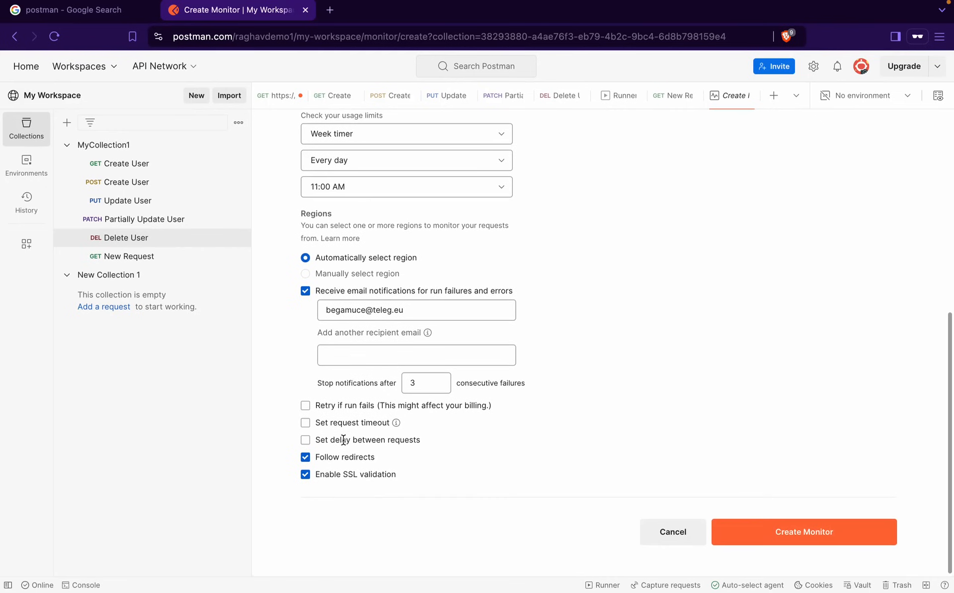
{"action": "scroll", "coordinate": [343, 439], "scroll_direction": "up", "scroll_amount": 7}
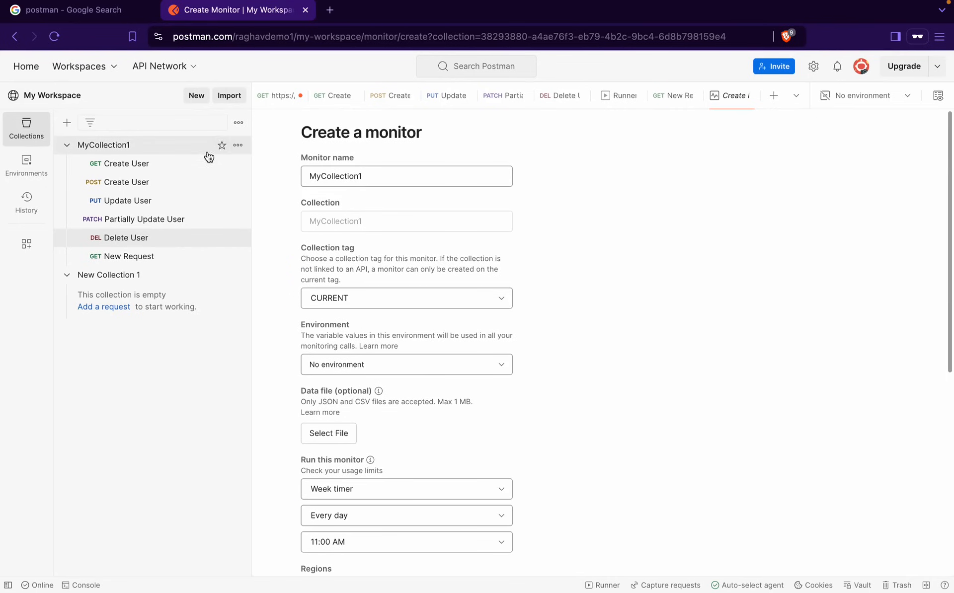
Open the mock server setup form for MyCollection1, leaving the server name empty
{"action": "left_click", "coordinate": [238, 145]}
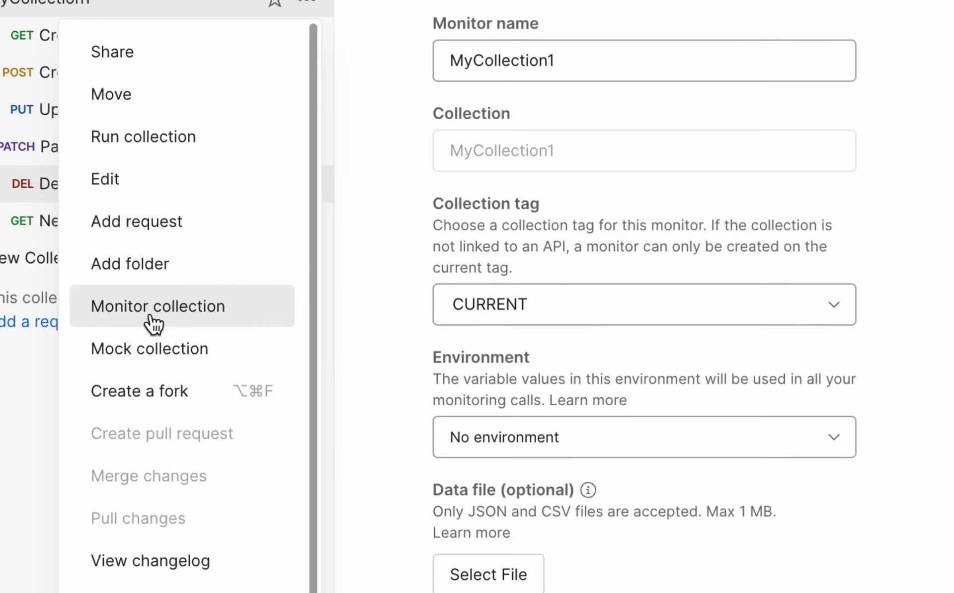
{"action": "left_click", "coordinate": [175, 364]}
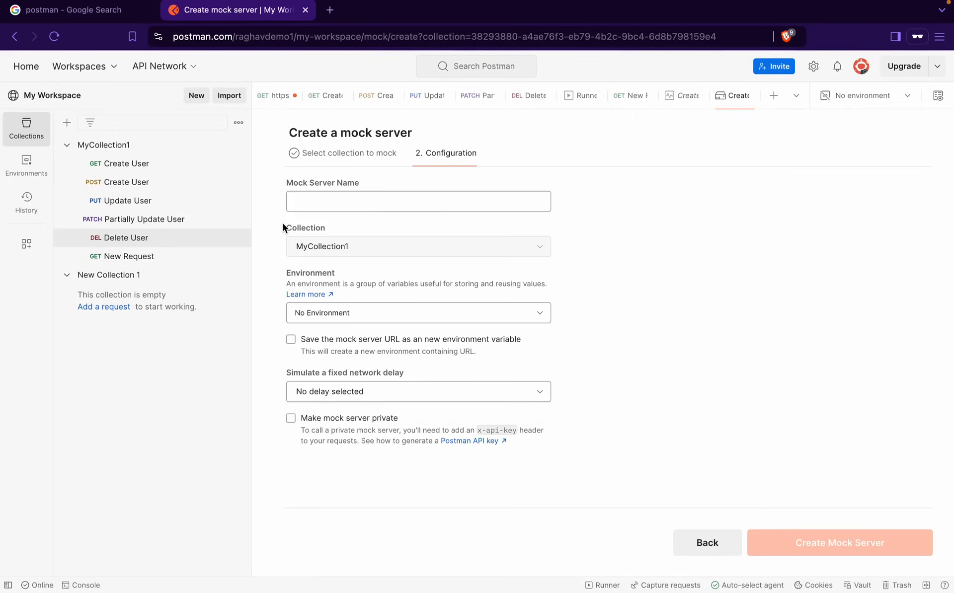
{"action": "mouse_move", "coordinate": [460, 3]}
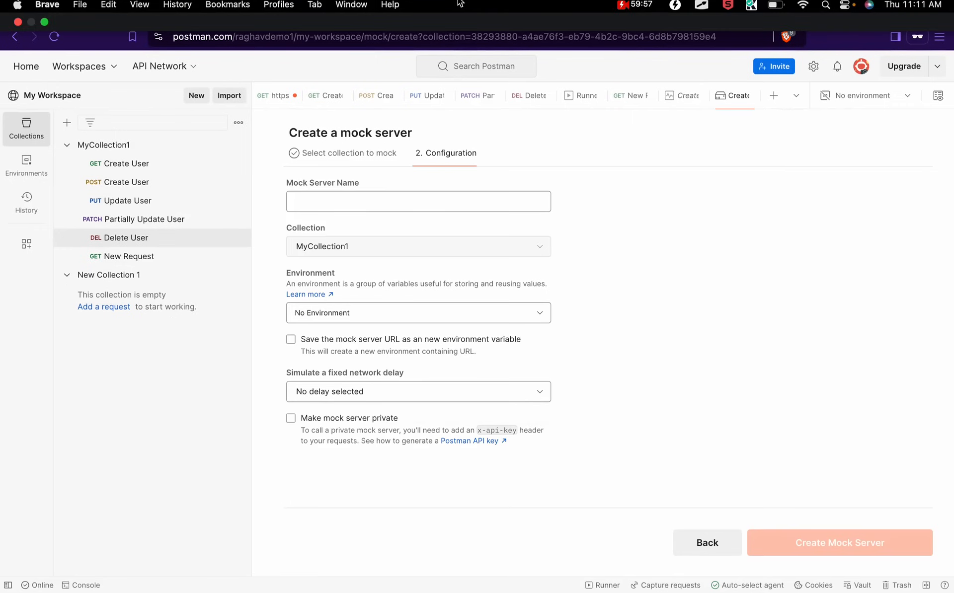
Show MyCollection1's changelog with its September 12, 2024 entries
{"action": "left_click", "coordinate": [238, 144]}
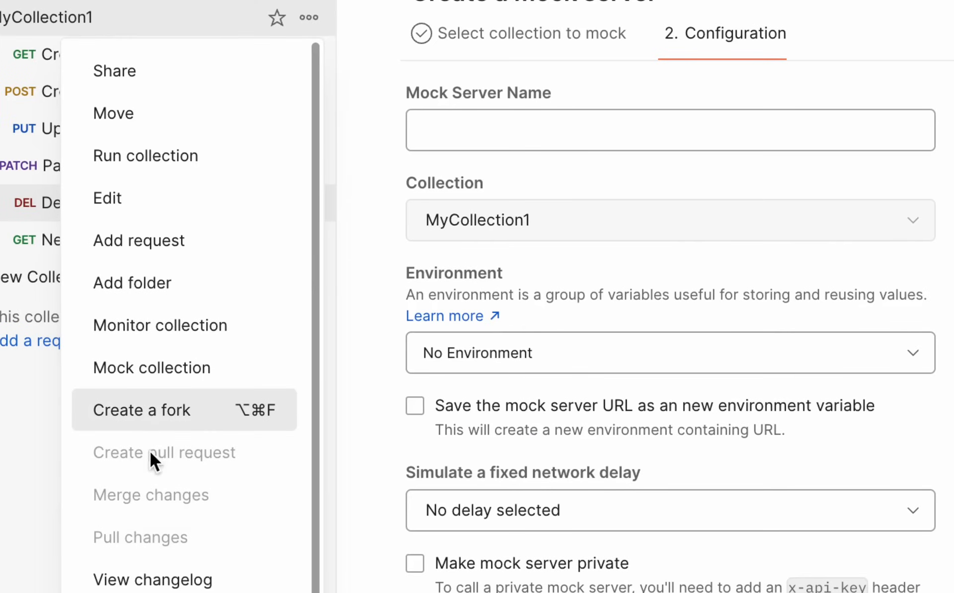
{"action": "scroll", "coordinate": [139, 581], "scroll_direction": "down", "scroll_amount": 1}
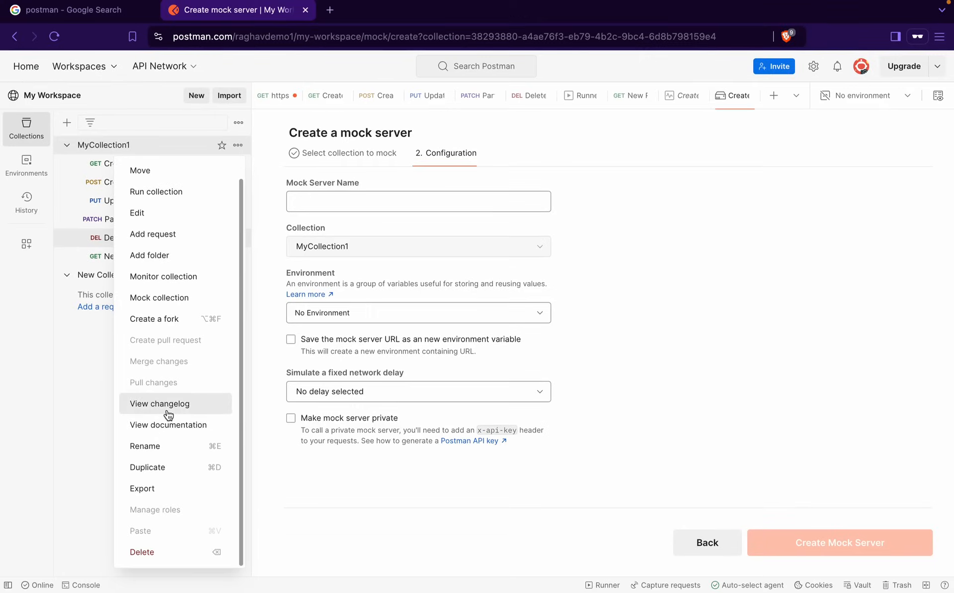
{"action": "left_click", "coordinate": [172, 544]}
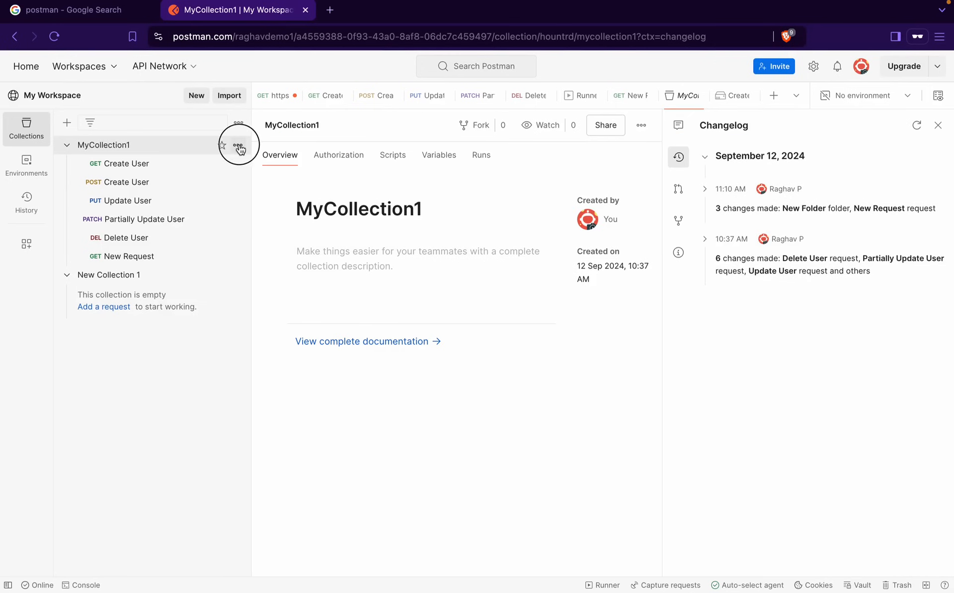
Open MyCollection1's documentation, listing each request from GET Create User with cURL URLs
{"action": "left_click", "coordinate": [238, 145]}
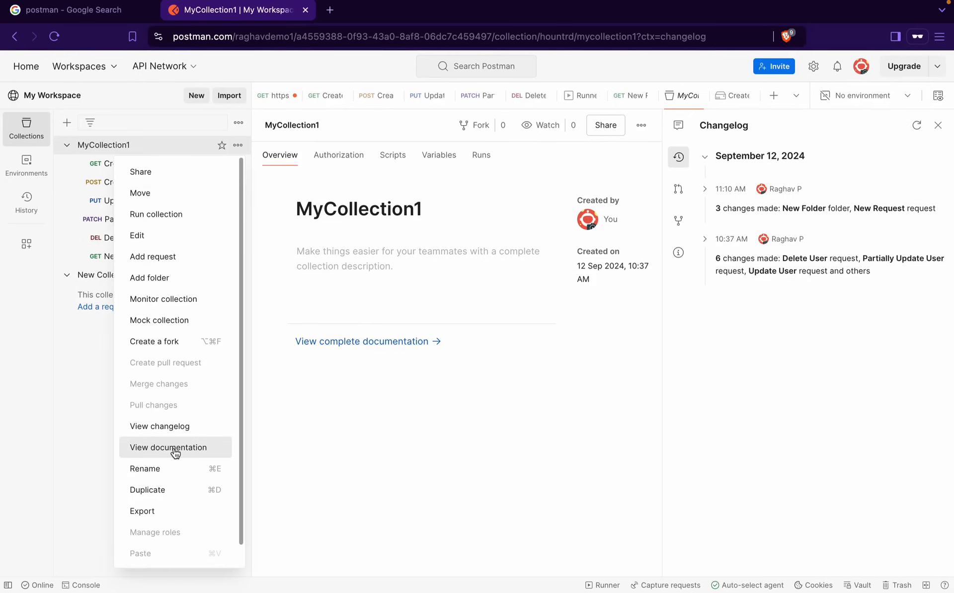
{"action": "left_click", "coordinate": [174, 449]}
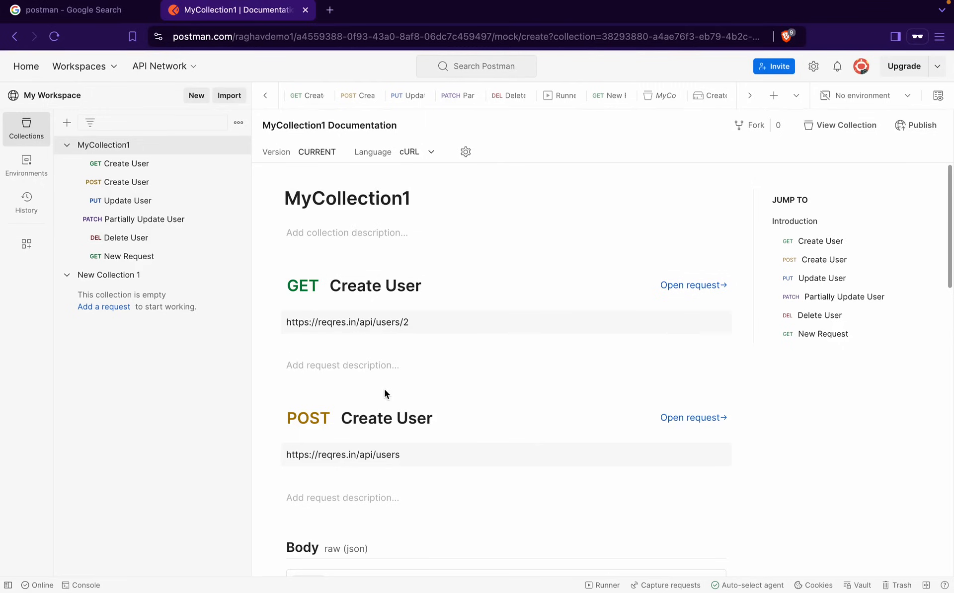
{"action": "left_click", "coordinate": [414, 152]}
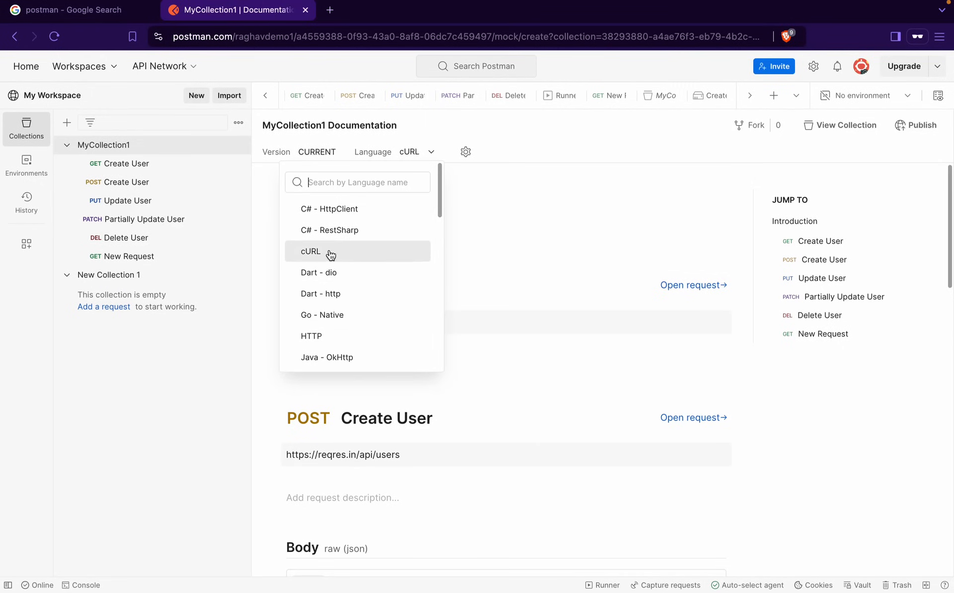
Show the documentation code samples in HTTP, then open the Publish Collection Documentation settings
{"action": "left_click", "coordinate": [328, 338]}
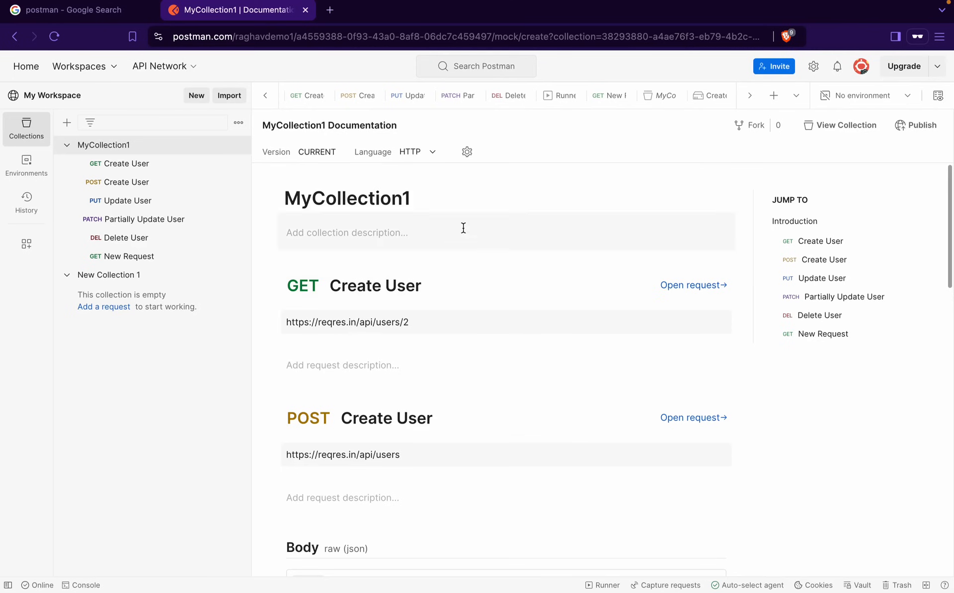
{"action": "scroll", "coordinate": [435, 439], "scroll_direction": "down", "scroll_amount": 4}
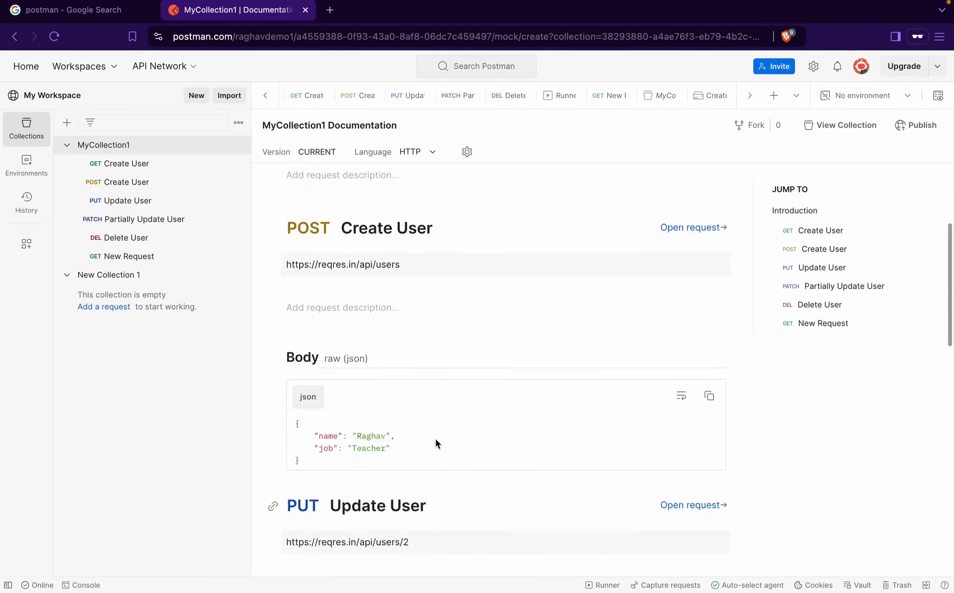
{"action": "scroll", "coordinate": [435, 439], "scroll_direction": "up", "scroll_amount": 4}
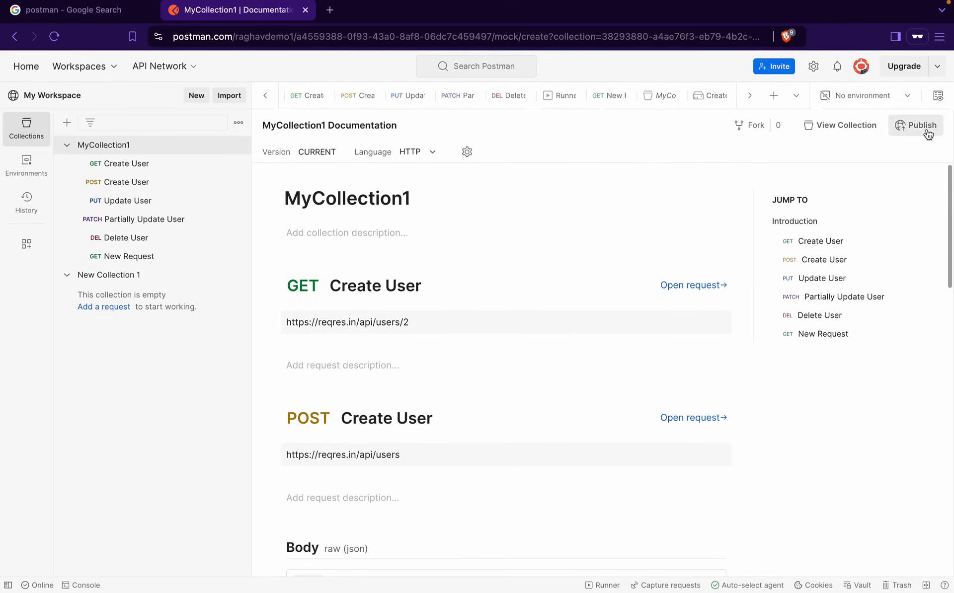
{"action": "left_click", "coordinate": [922, 130]}
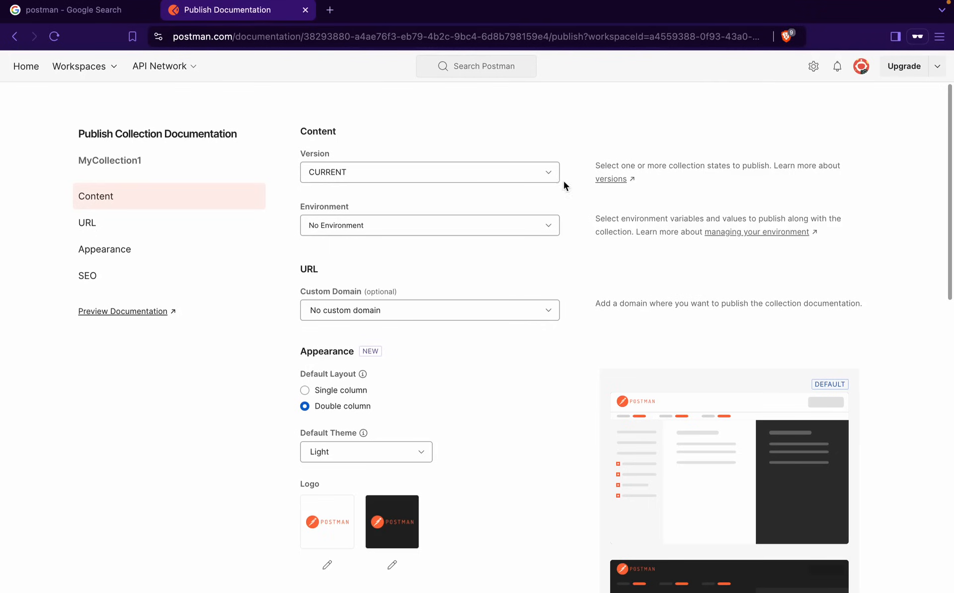
Preview MyCollection1's unpublished documentation in a new tab and jump to GET Create User
{"action": "left_click", "coordinate": [139, 316]}
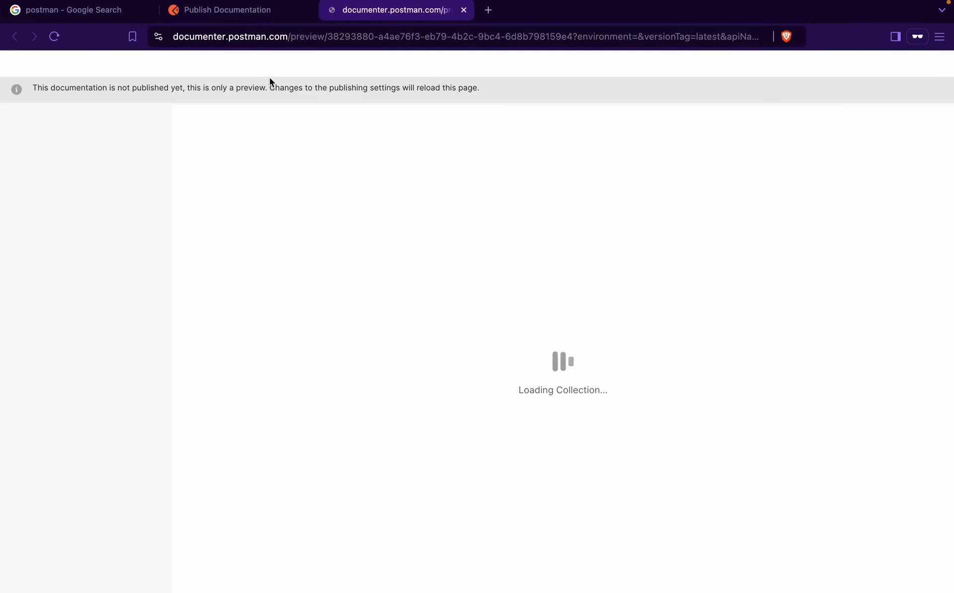
{"action": "left_click", "coordinate": [320, 43]}
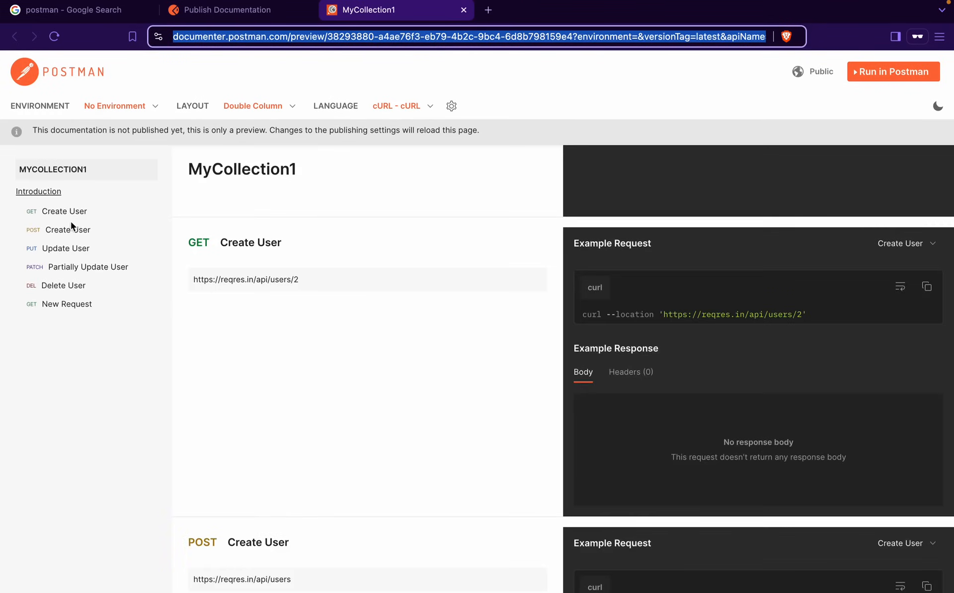
{"action": "left_click", "coordinate": [65, 212]}
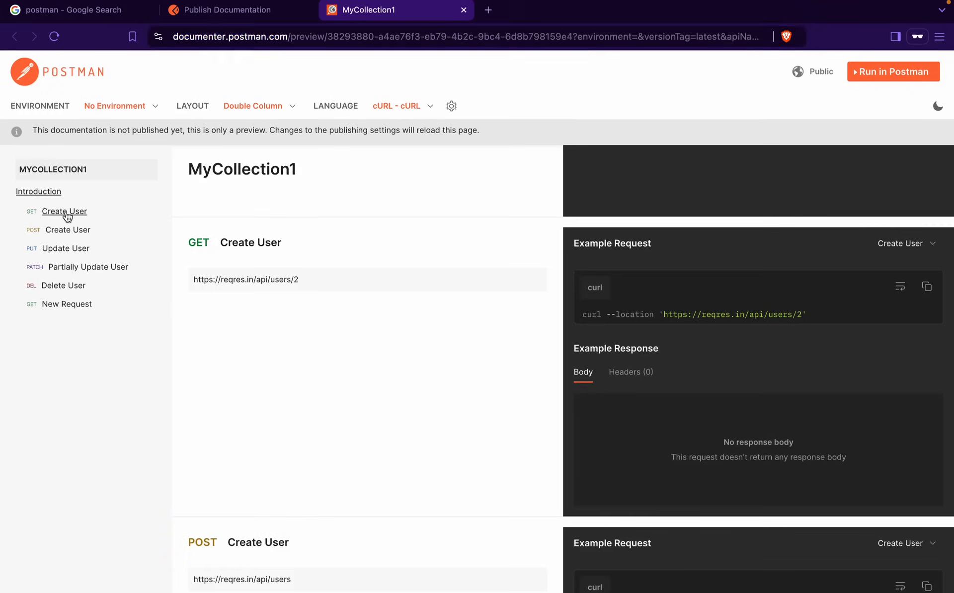
{"action": "scroll", "coordinate": [243, 297], "scroll_direction": "up", "scroll_amount": 3}
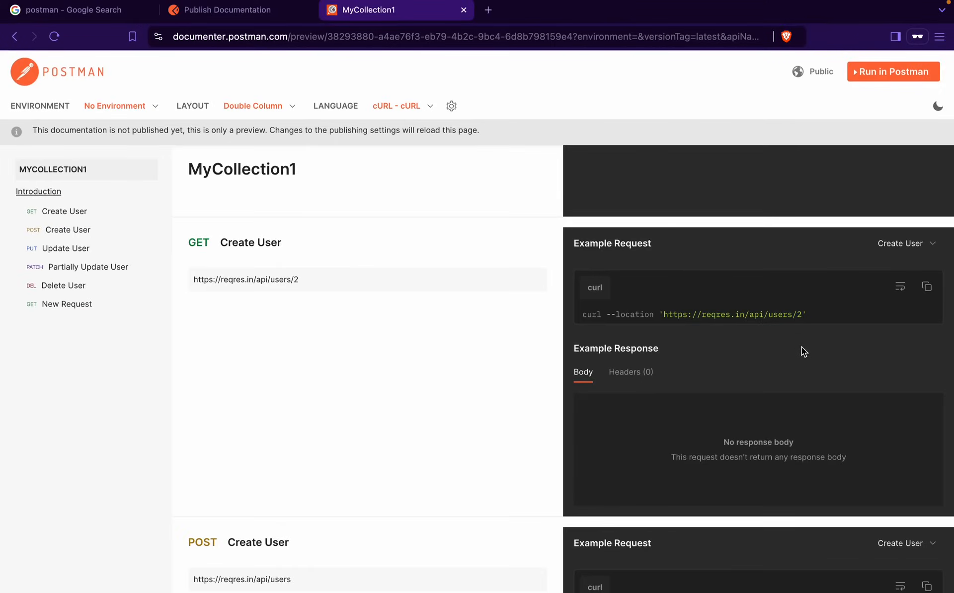
{"action": "scroll", "coordinate": [769, 347], "scroll_direction": "down", "scroll_amount": 12}
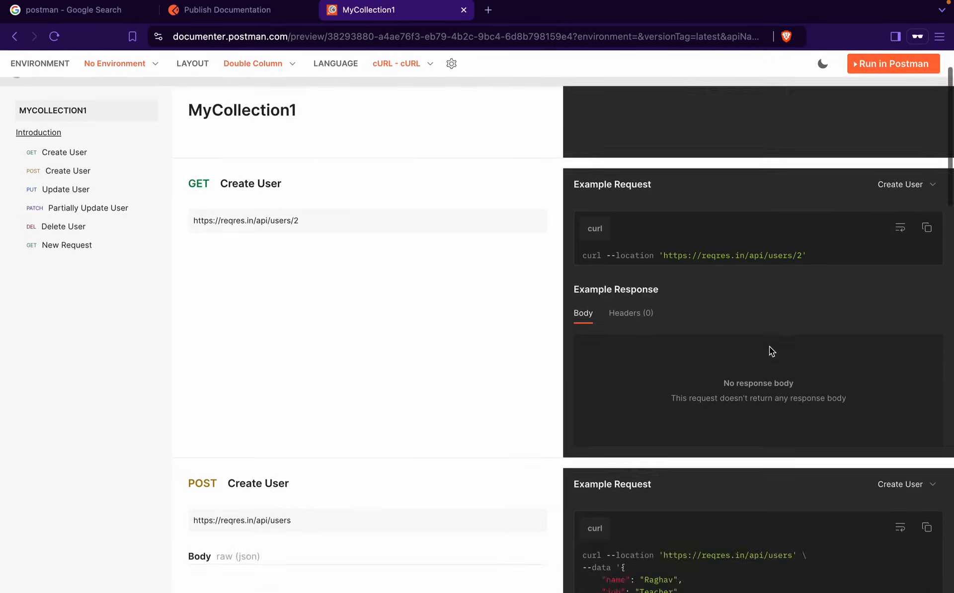
{"action": "scroll", "coordinate": [769, 347], "scroll_direction": "up", "scroll_amount": 12}
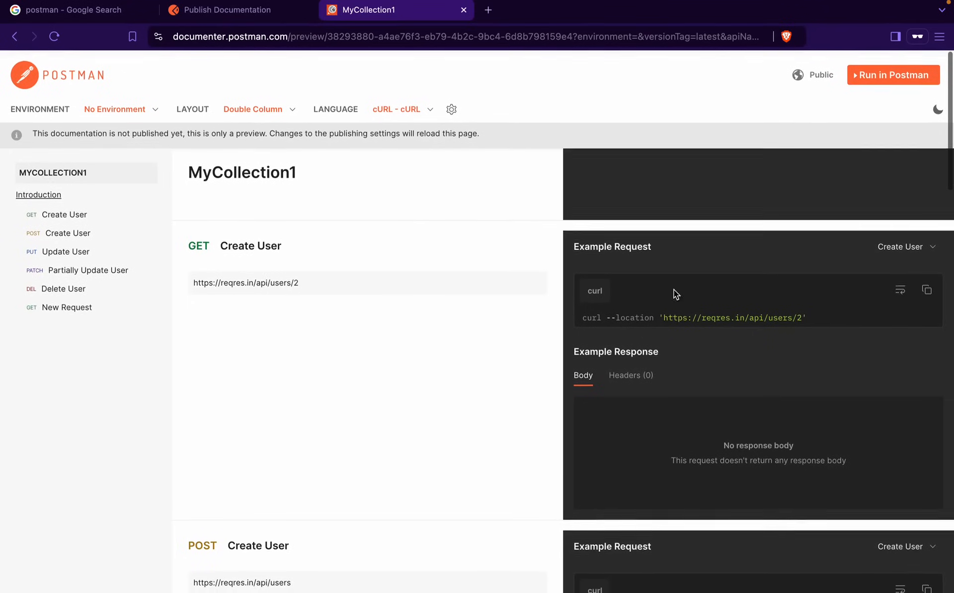
Try the preview's language list, dark/light theme toggle and cURL settings, then return to publishing settings
{"action": "left_click", "coordinate": [398, 106]}
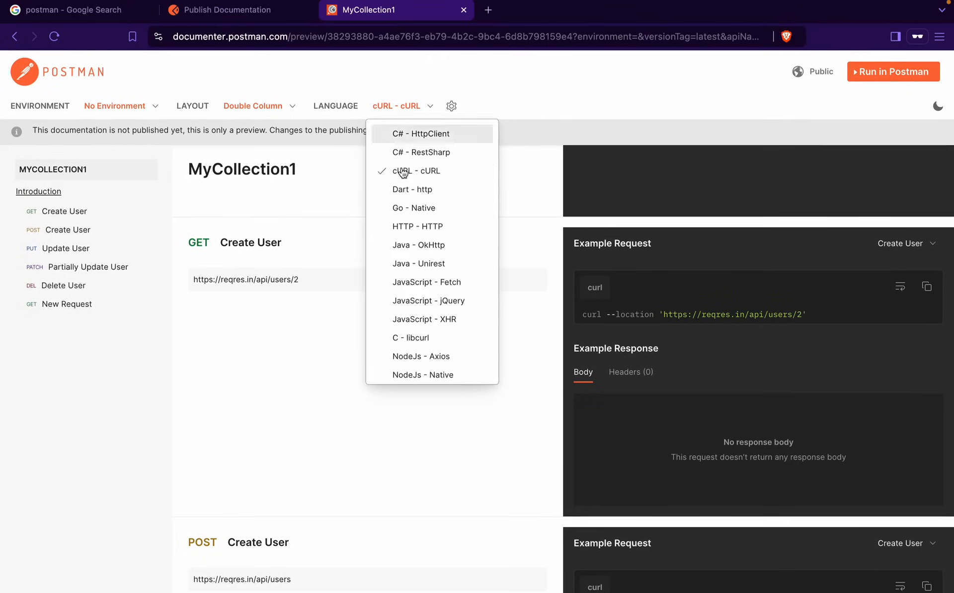
{"action": "left_click", "coordinate": [306, 177]}
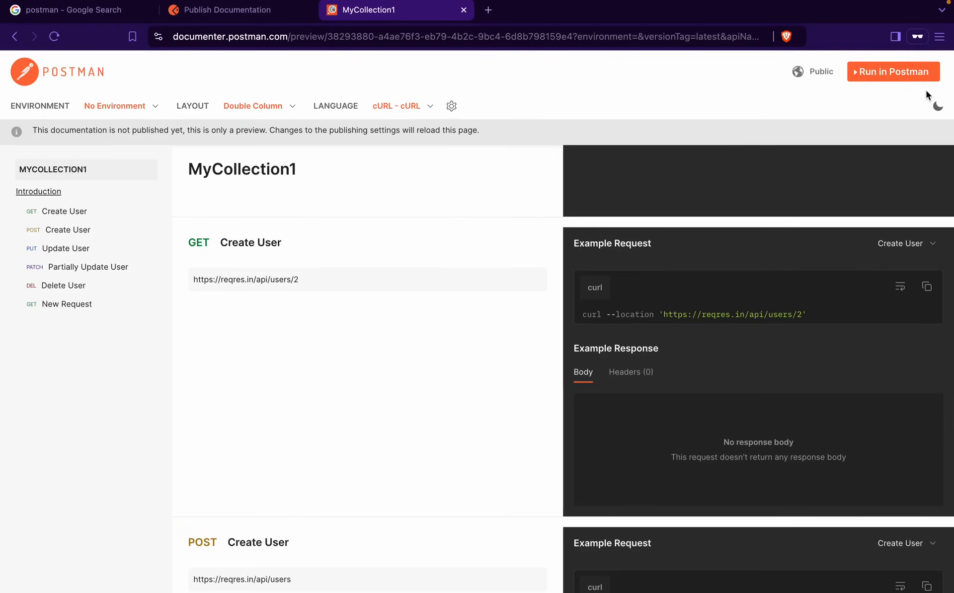
{"action": "left_click", "coordinate": [937, 106]}
{"action": "left_click", "coordinate": [937, 107]}
{"action": "left_click", "coordinate": [451, 107]}
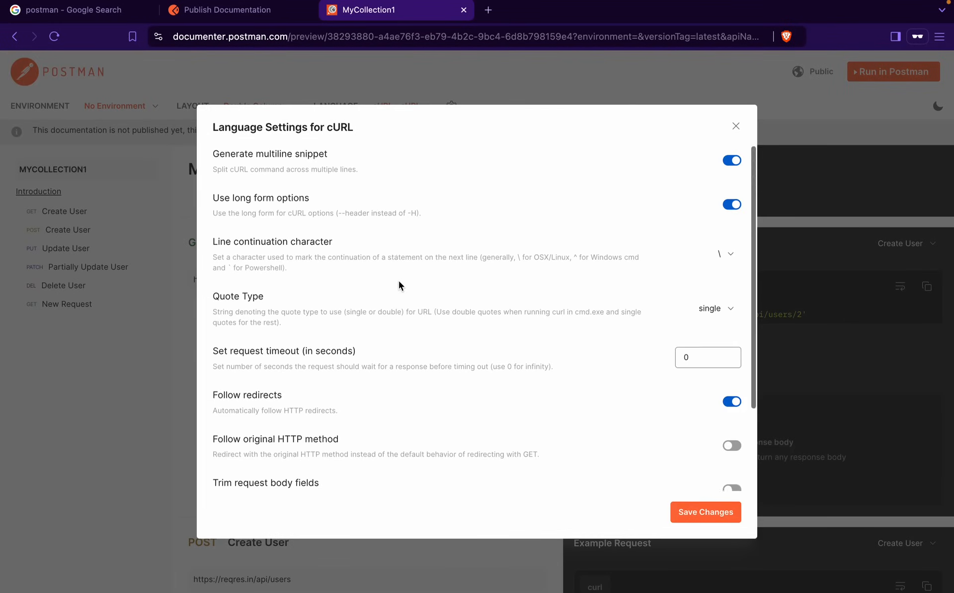
{"action": "left_click", "coordinate": [736, 125]}
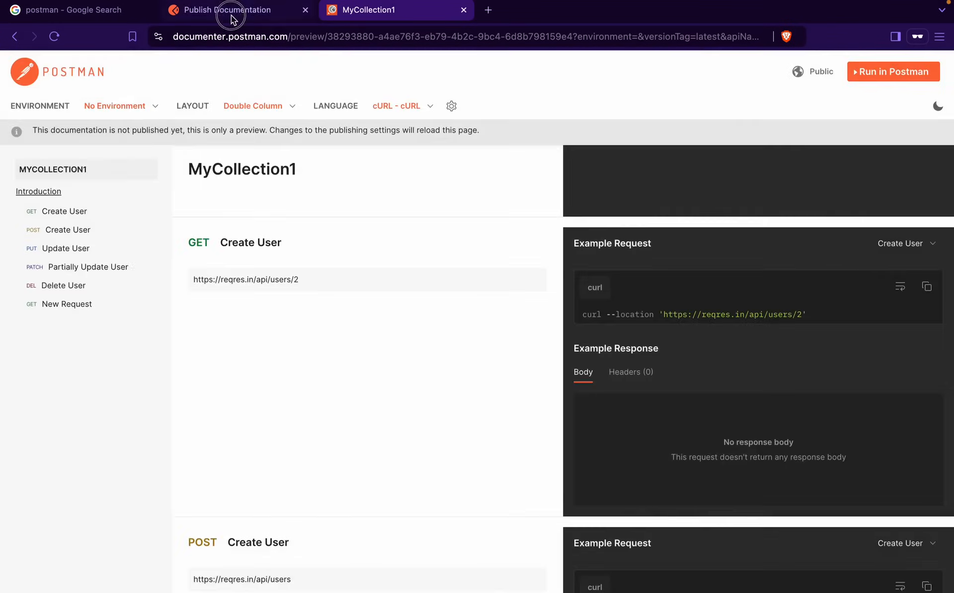
{"action": "left_click", "coordinate": [231, 12]}
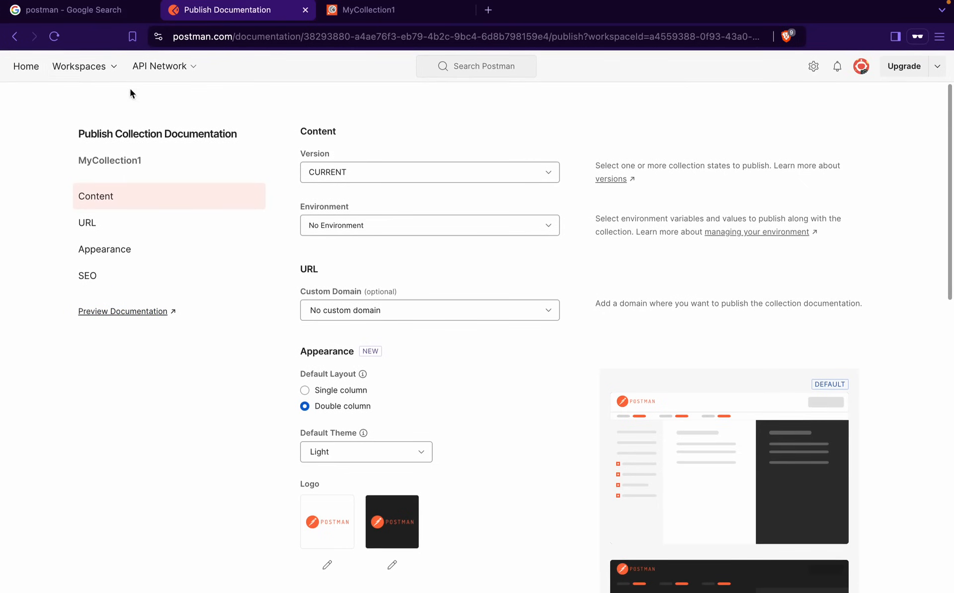
Return to My Workspace and expand MyCollection1 to show its six requests
{"action": "left_click", "coordinate": [80, 65]}
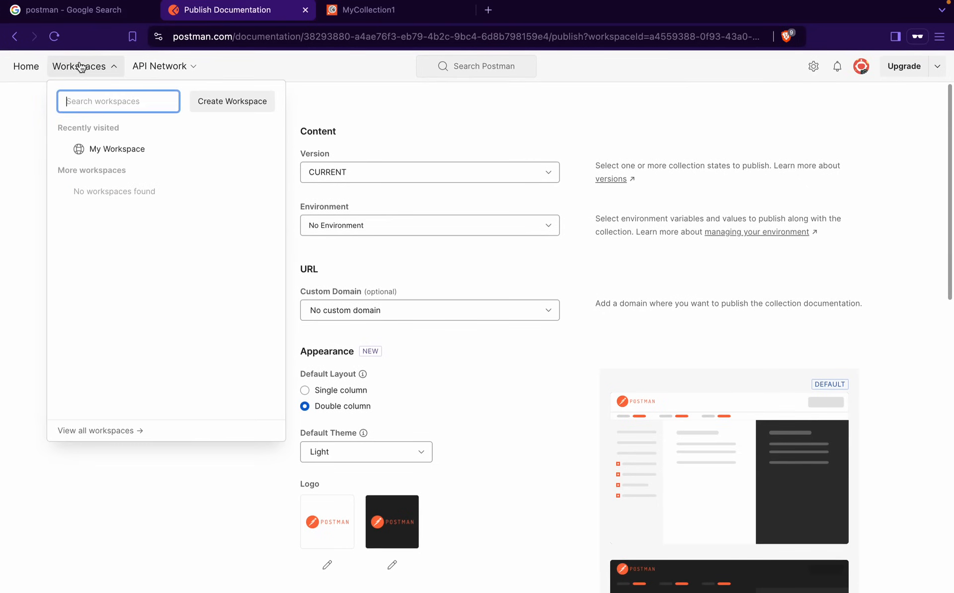
{"action": "left_click", "coordinate": [111, 150]}
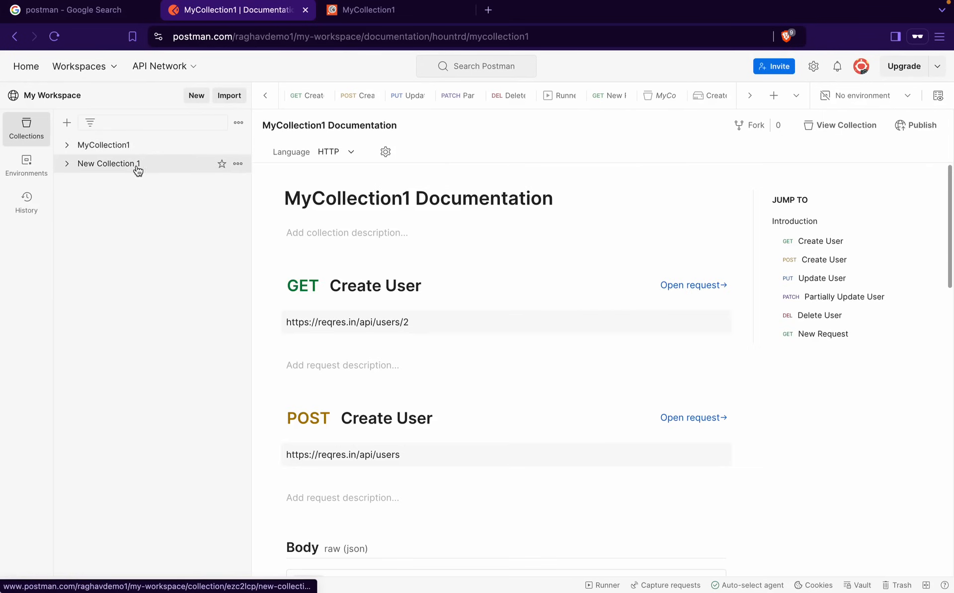
{"action": "left_click", "coordinate": [145, 150]}
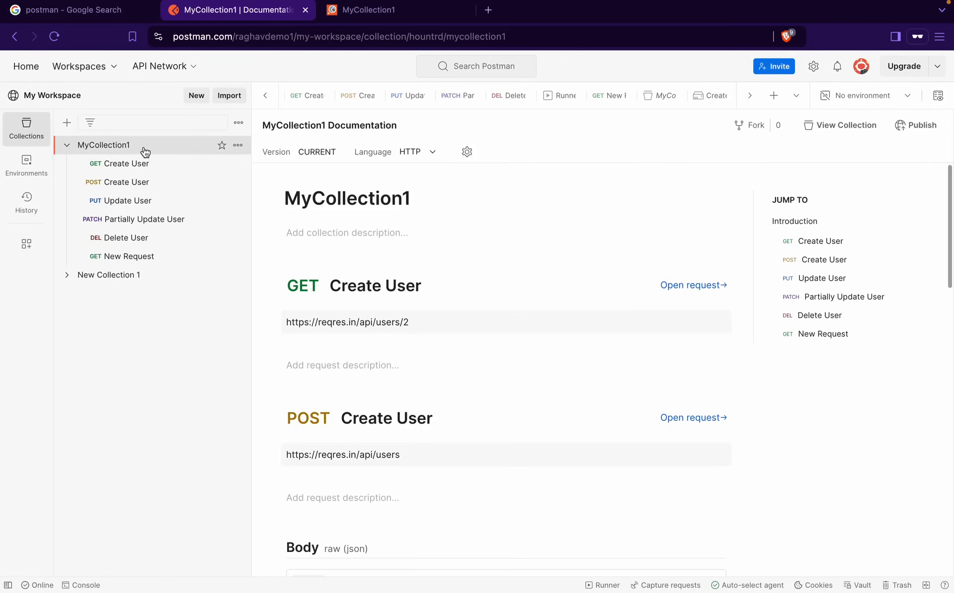
Browse MyCollection1's actions down to Delete and the collections list options, closing both without changes
{"action": "left_click", "coordinate": [238, 144]}
{"action": "scroll", "coordinate": [182, 298], "scroll_direction": "down", "scroll_amount": 1}
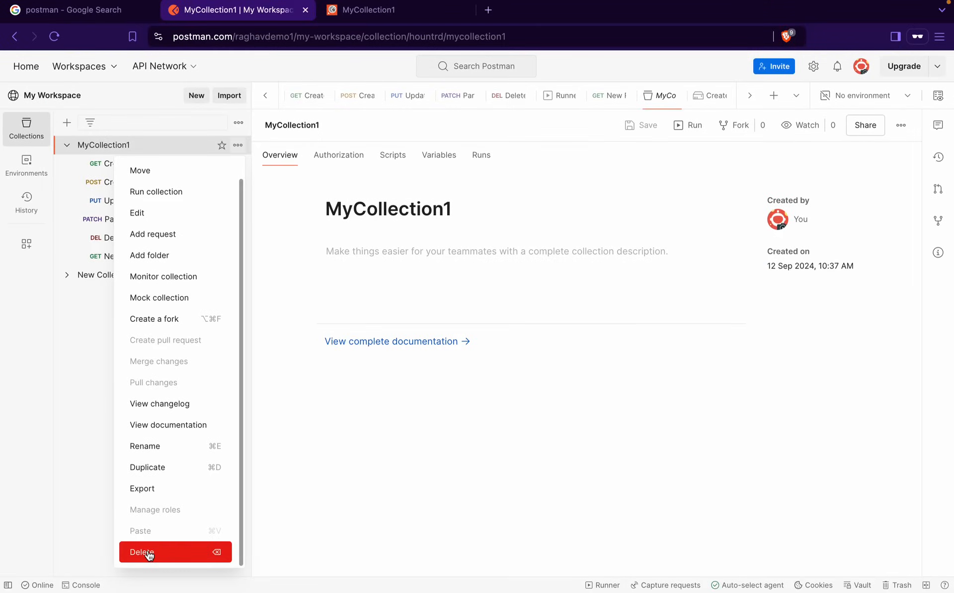
{"action": "left_click", "coordinate": [288, 258]}
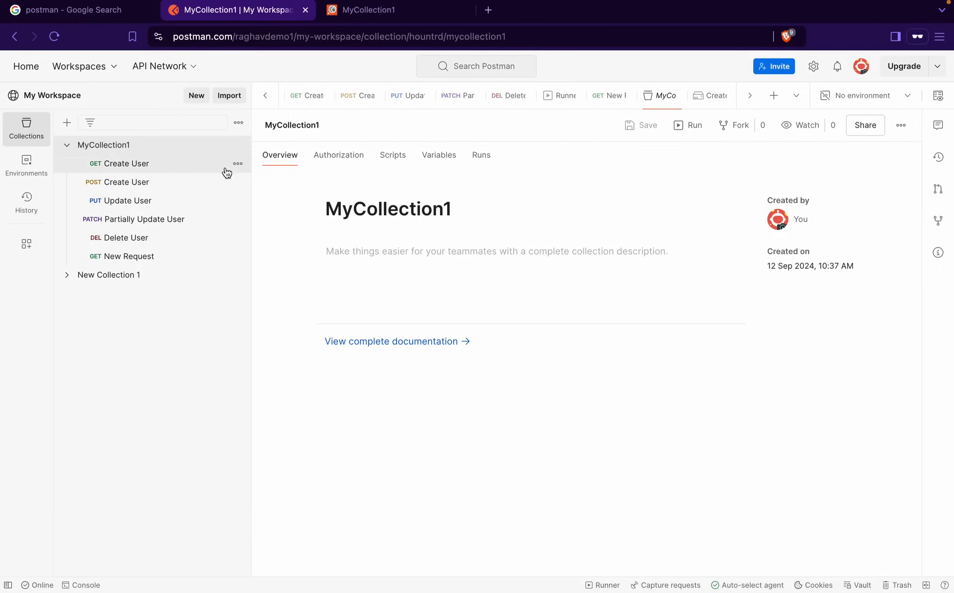
{"action": "left_click", "coordinate": [239, 125]}
{"action": "left_click", "coordinate": [273, 217]}
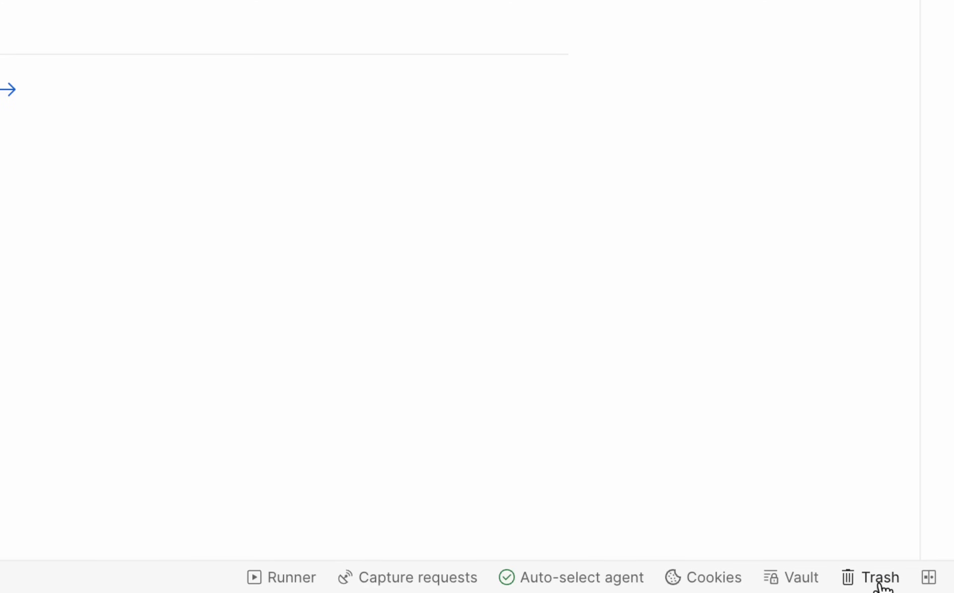
{"action": "right_click", "coordinate": [880, 584]}
{"action": "left_click", "coordinate": [880, 583]}
{"action": "left_click", "coordinate": [880, 584]}
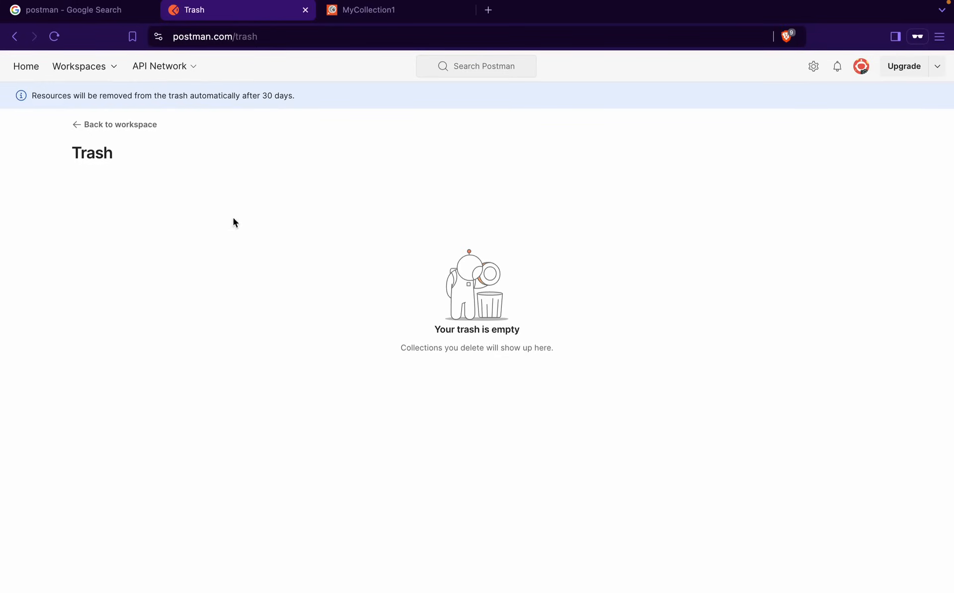
{"action": "left_click", "coordinate": [102, 125]}
{"action": "left_click", "coordinate": [78, 127]}
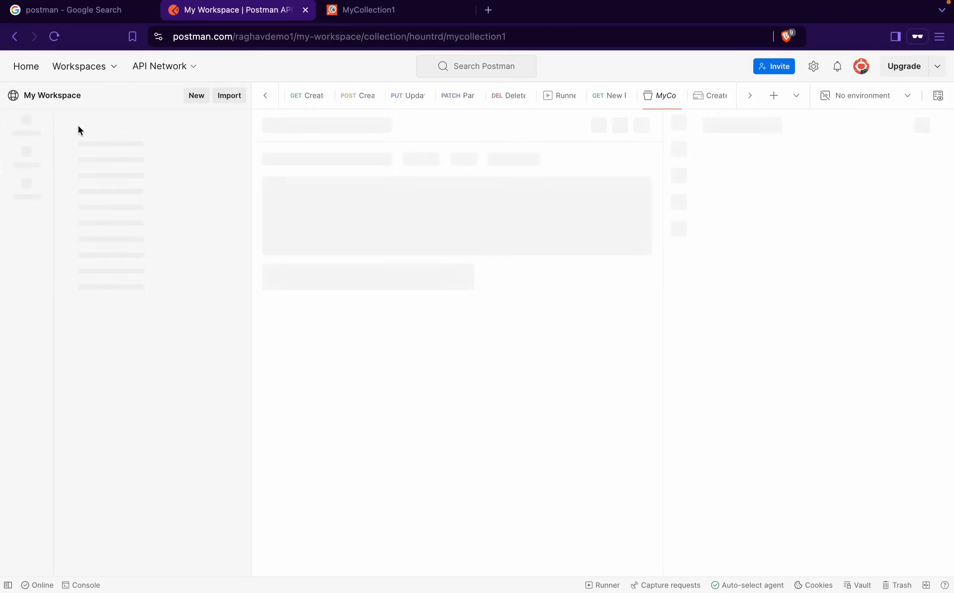
{"action": "left_click", "coordinate": [105, 146]}
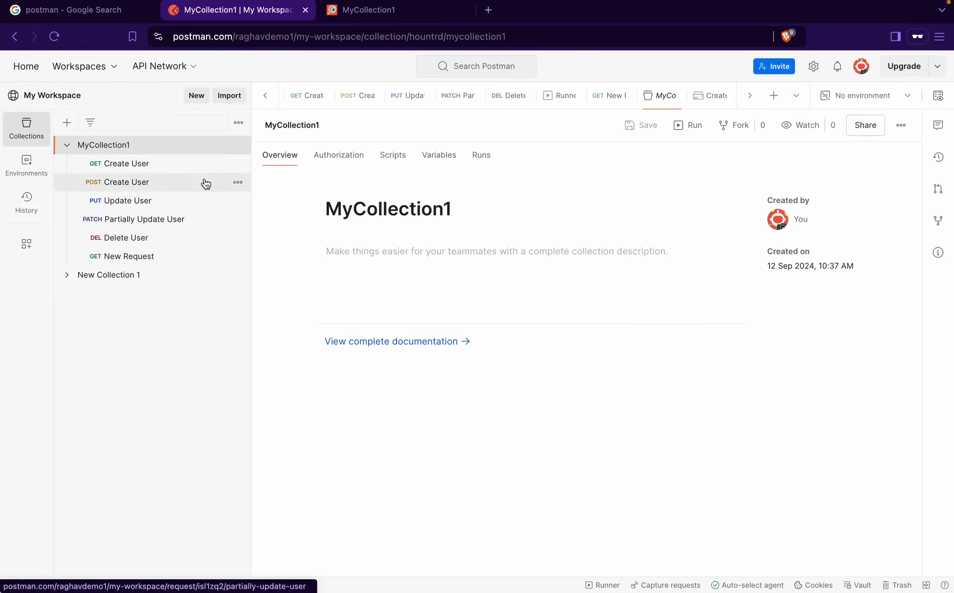
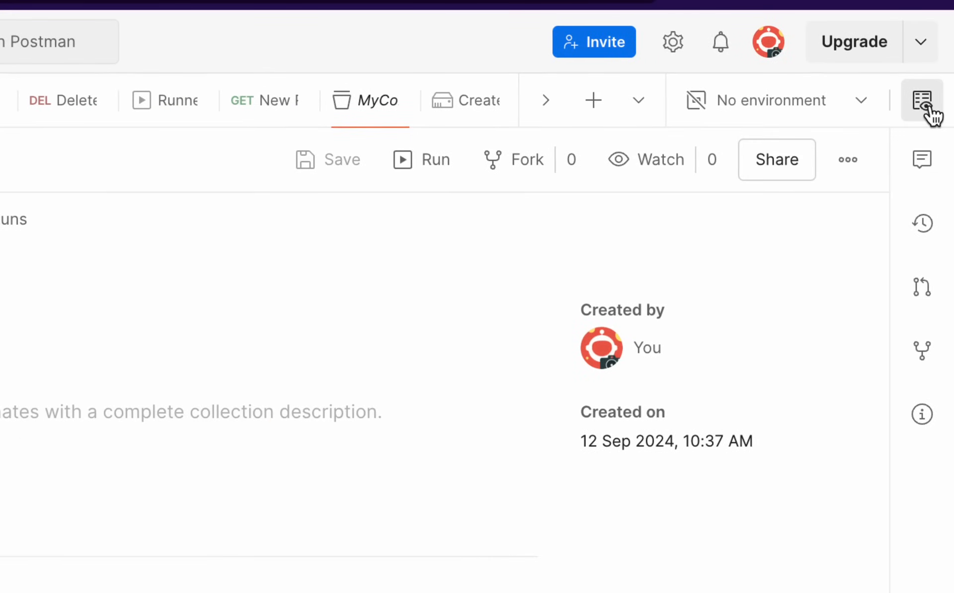
{"action": "left_click", "coordinate": [928, 113]}
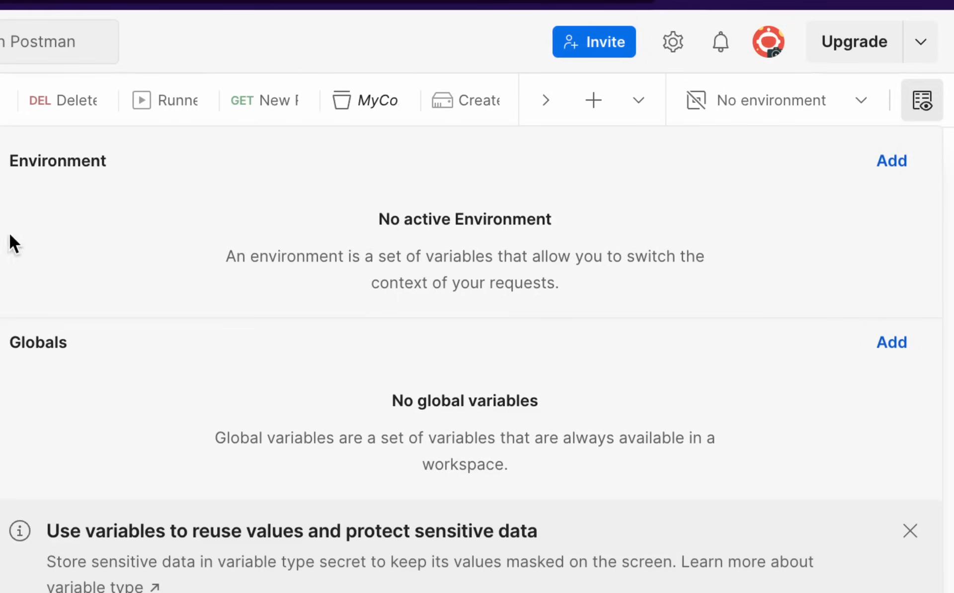
{"action": "left_click", "coordinate": [8, 323]}
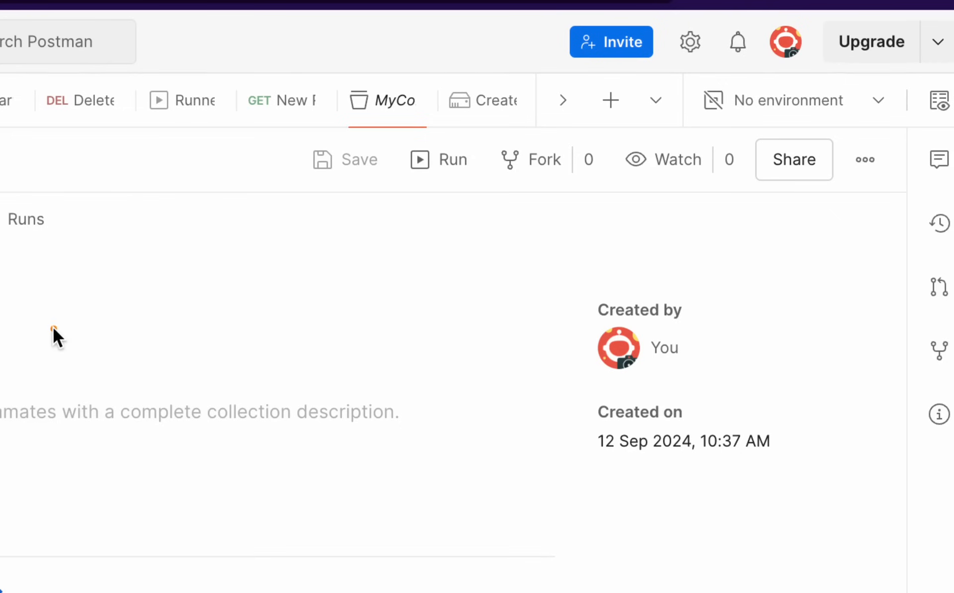
{"action": "left_click", "coordinate": [939, 100]}
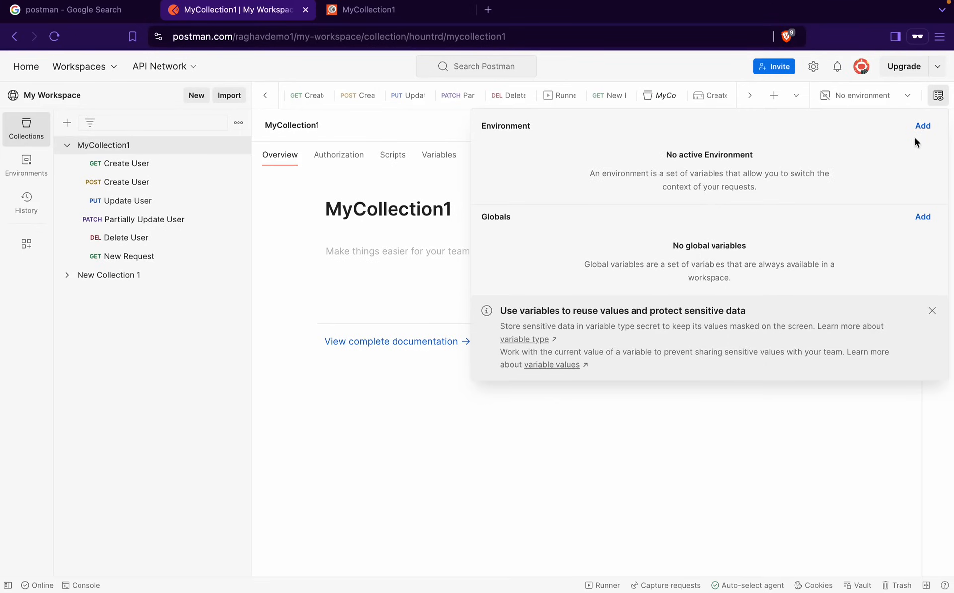
{"action": "left_click", "coordinate": [419, 294]}
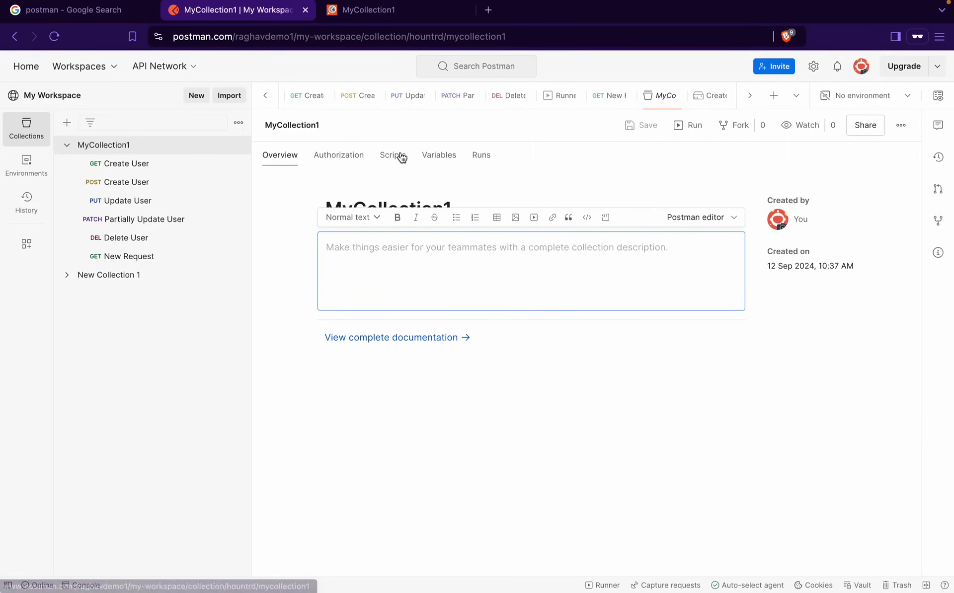
{"action": "left_click", "coordinate": [436, 157]}
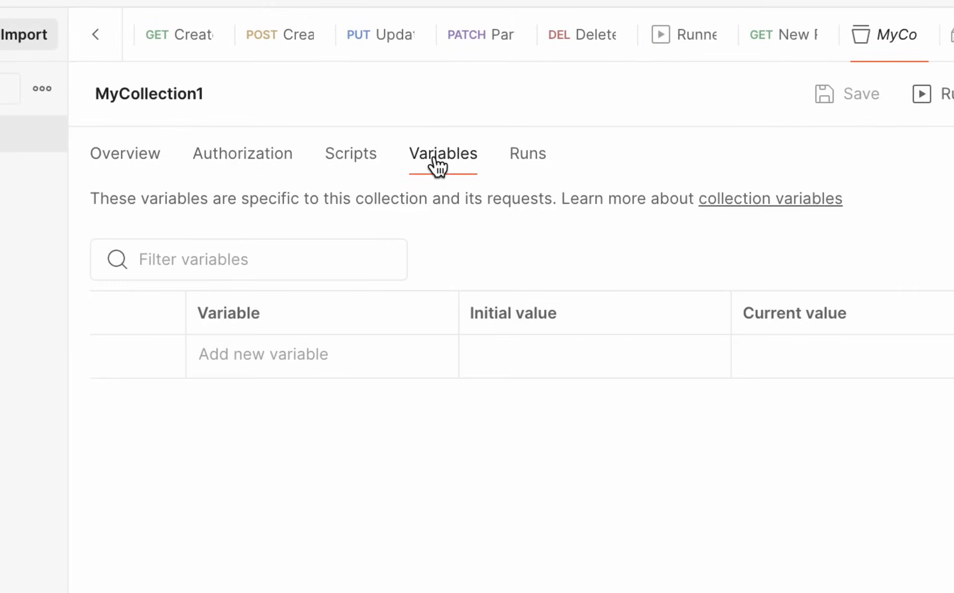
{"action": "left_click", "coordinate": [270, 359]}
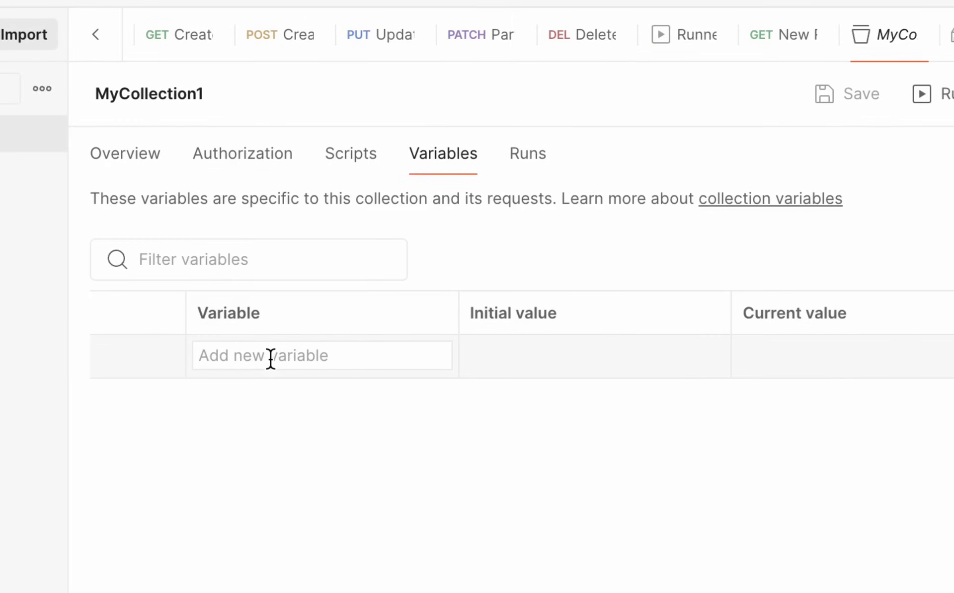
{"action": "type", "text": "url"}
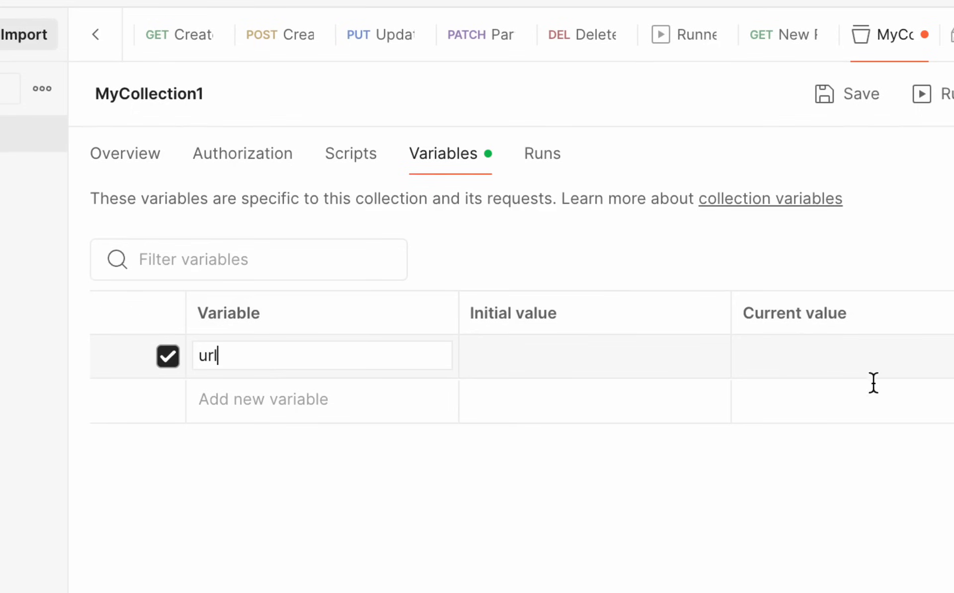
{"action": "left_click", "coordinate": [803, 366]}
{"action": "type", "text": "https://reqres.in/api"}
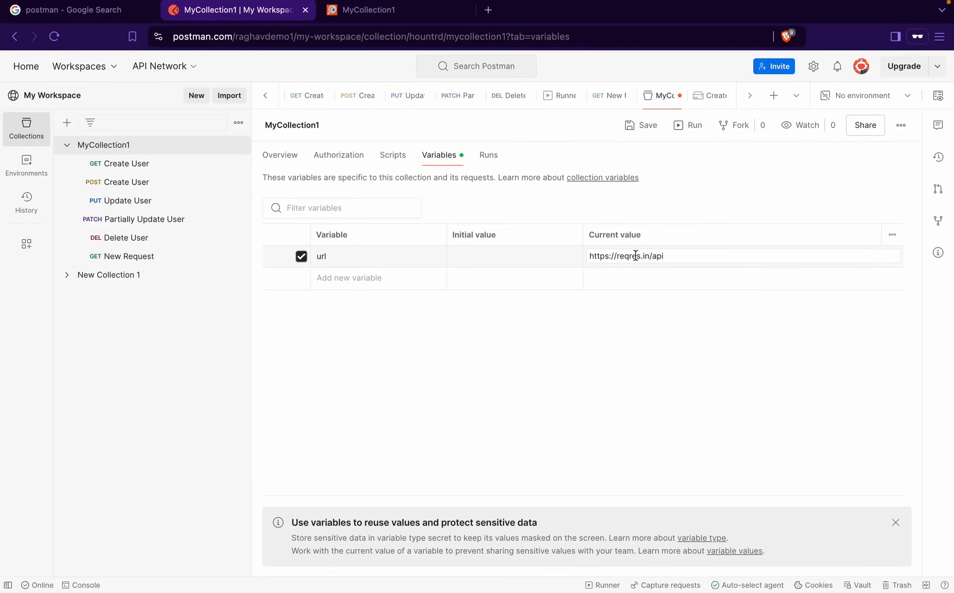
{"action": "left_click_drag", "start_coordinate": [580, 213], "coordinate": [693, 312]}
{"action": "key", "text": "Escape"}
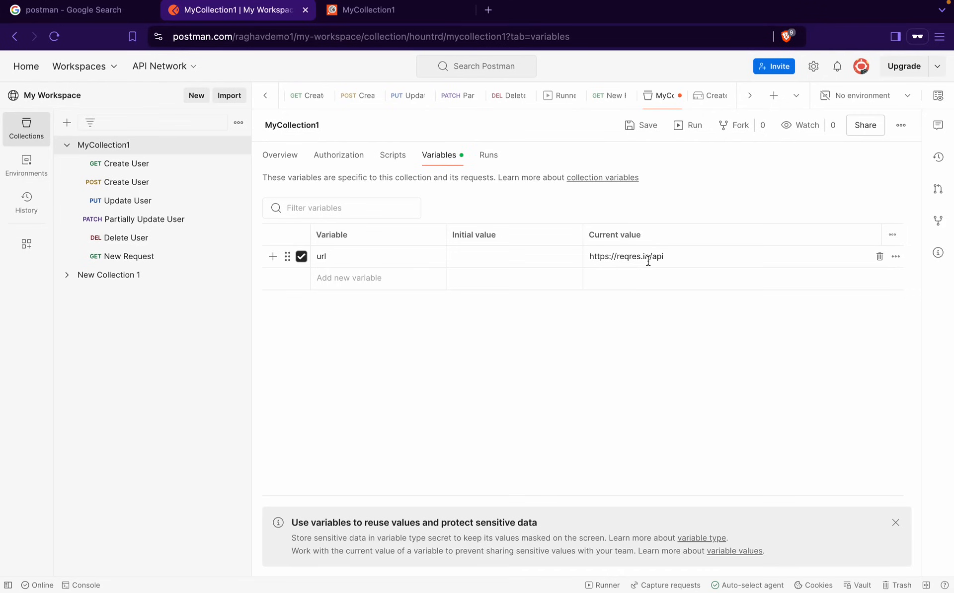
Copy url's current value into its initial value with Persist All and save the collection
{"action": "left_click", "coordinate": [614, 257]}
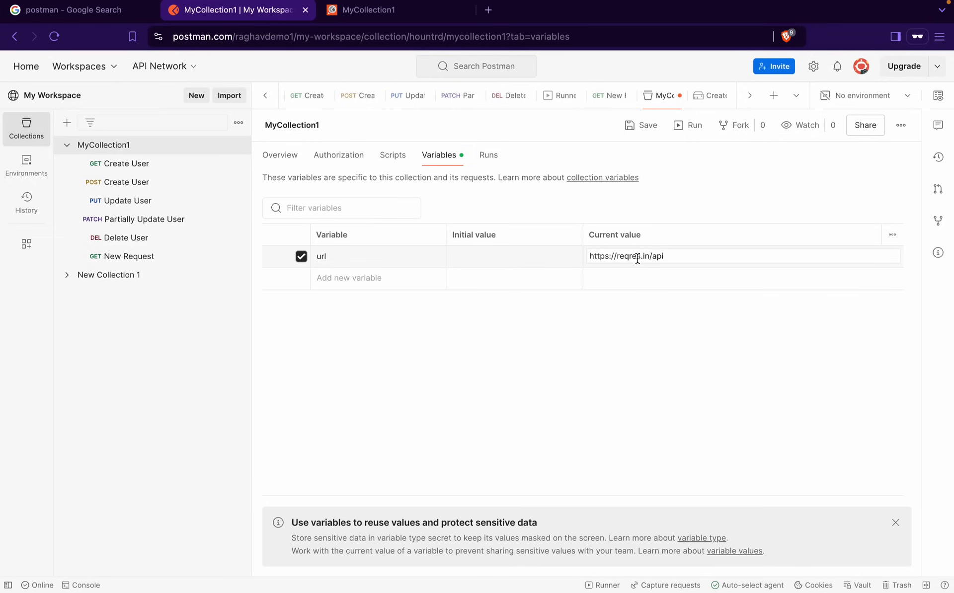
{"action": "double_click", "coordinate": [630, 258]}
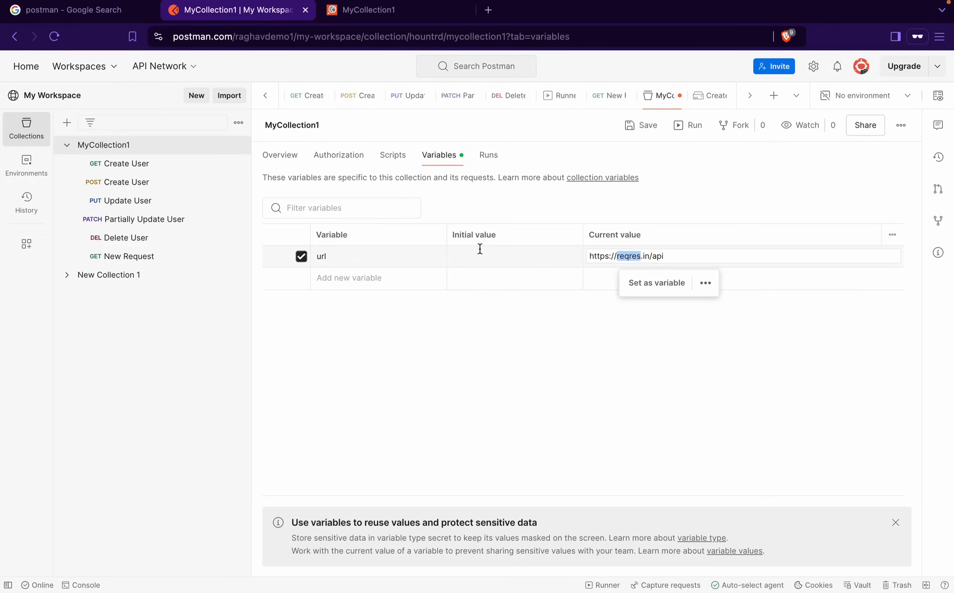
{"action": "left_click", "coordinate": [751, 276]}
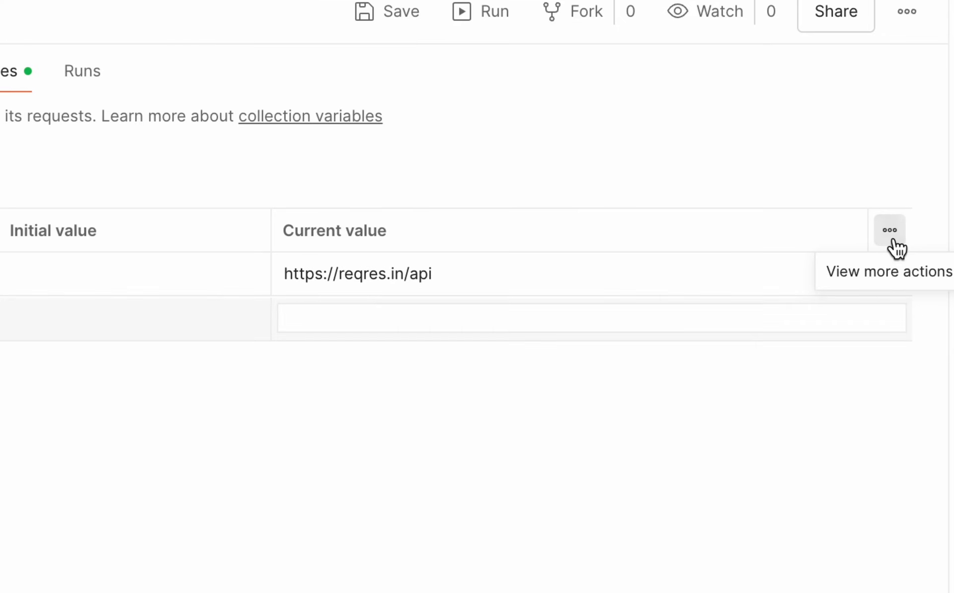
{"action": "left_click", "coordinate": [892, 240]}
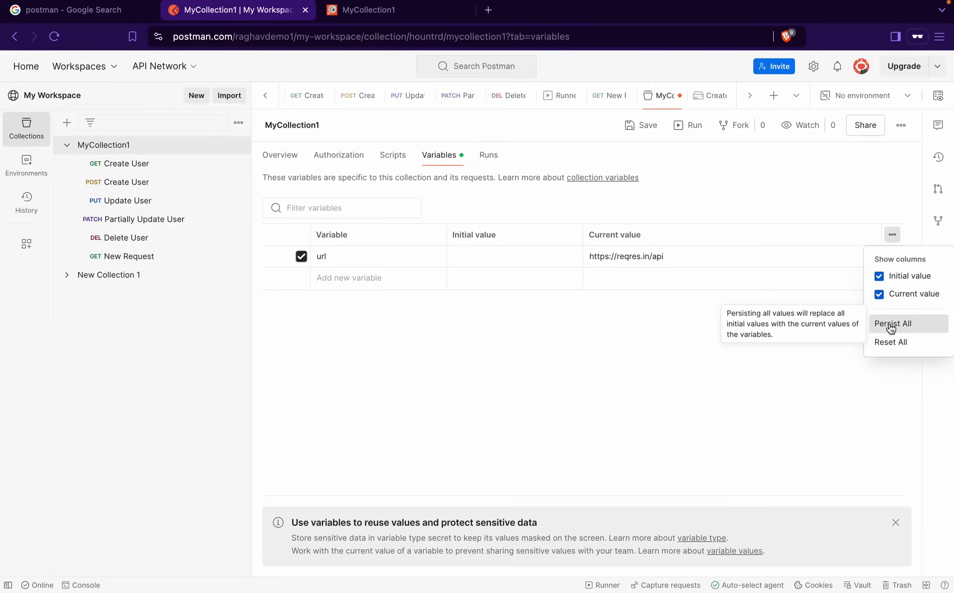
{"action": "left_click", "coordinate": [891, 324]}
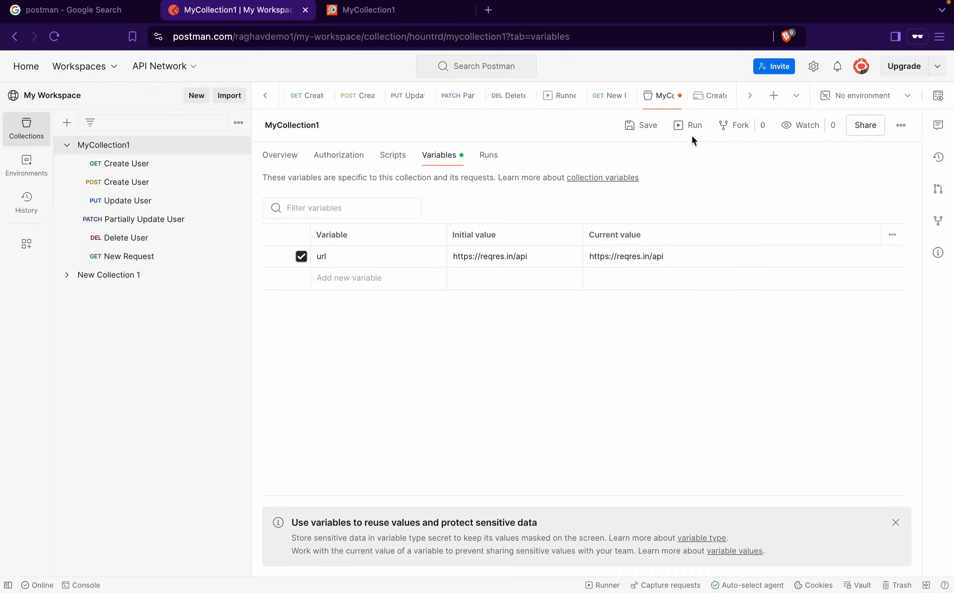
{"action": "left_click", "coordinate": [645, 128]}
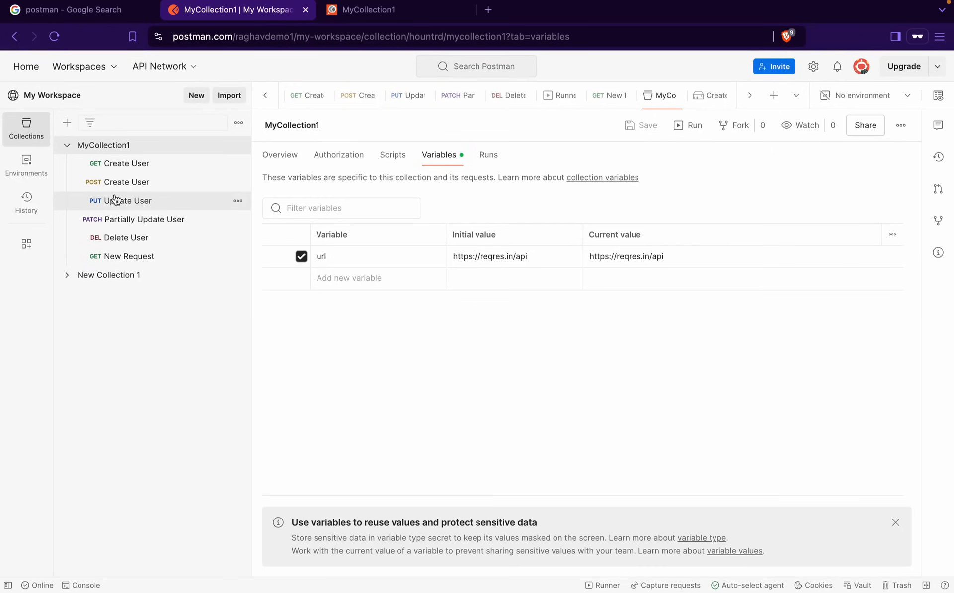
{"action": "left_click", "coordinate": [118, 167]}
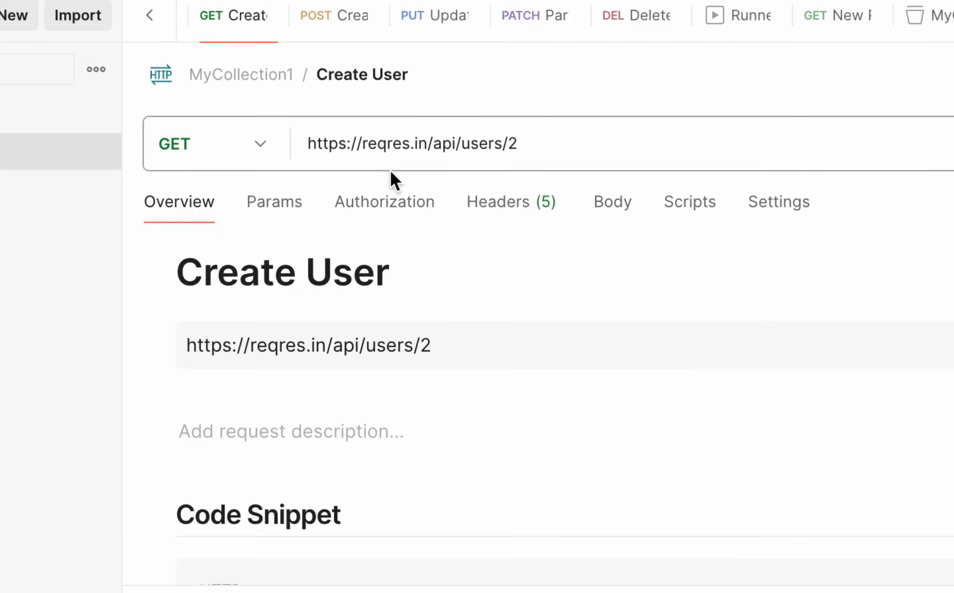
{"action": "left_click", "coordinate": [454, 146]}
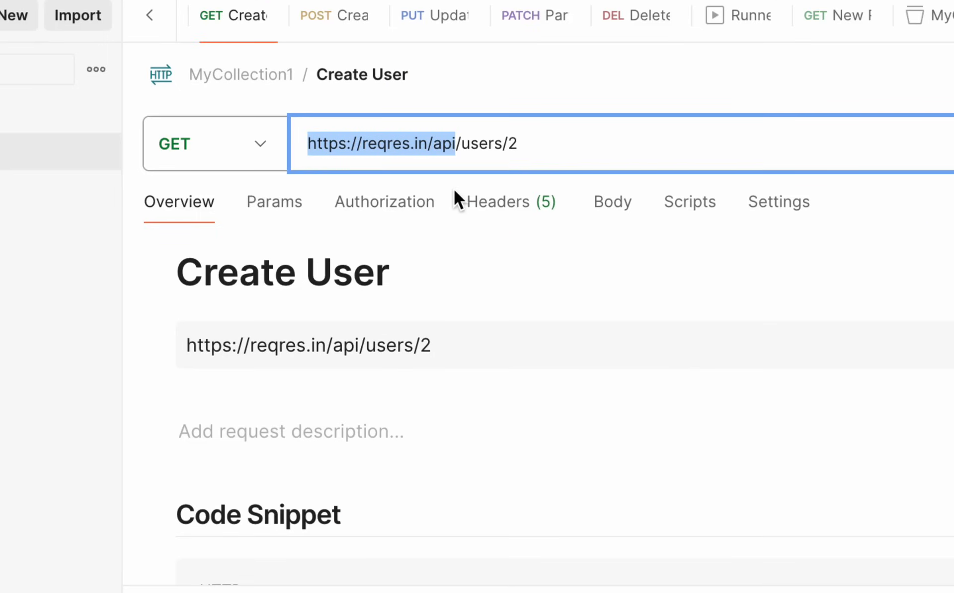
{"action": "key", "text": "BackSpace"}
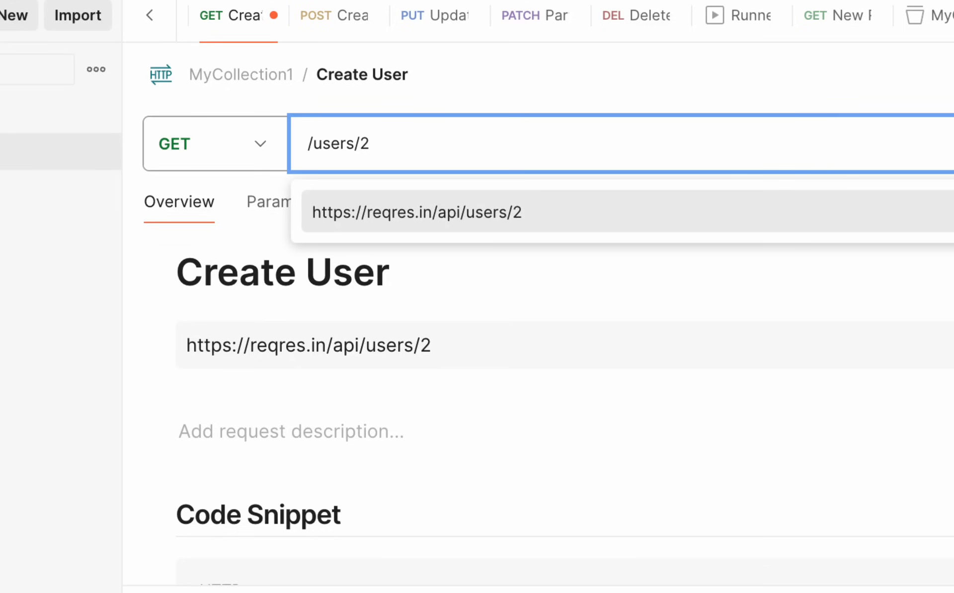
{"action": "type", "text": "{"}
{"action": "key", "text": "Left"}
{"action": "key", "text": "Left"}
{"action": "key", "text": "Left"}
{"action": "key", "text": "Left"}
{"action": "key", "text": "Left"}
{"action": "key", "text": "Left"}
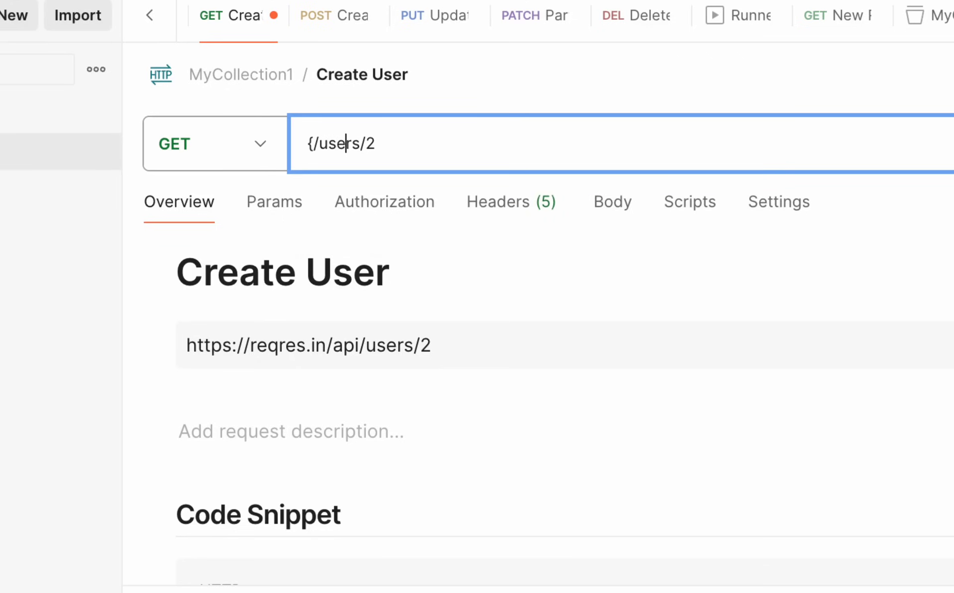
{"action": "type", "text": "{"}
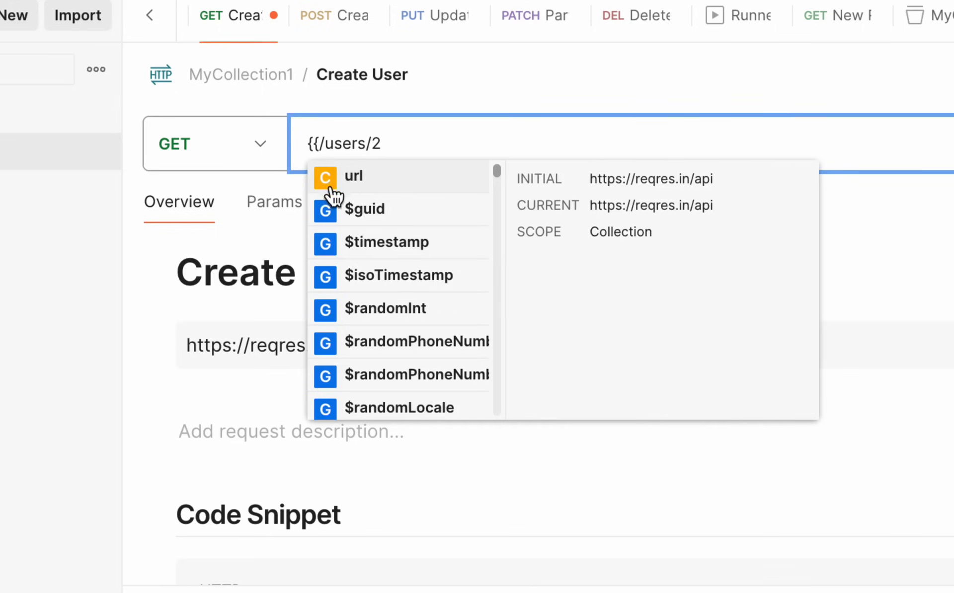
{"action": "left_click", "coordinate": [344, 180]}
{"action": "left_click", "coordinate": [345, 179]}
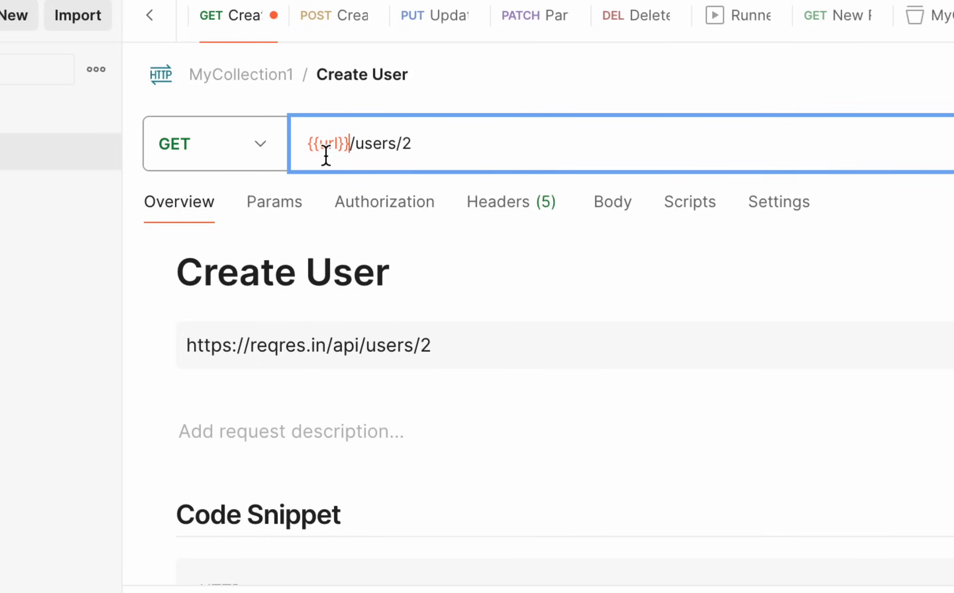
{"action": "mouse_move", "coordinate": [334, 146]}
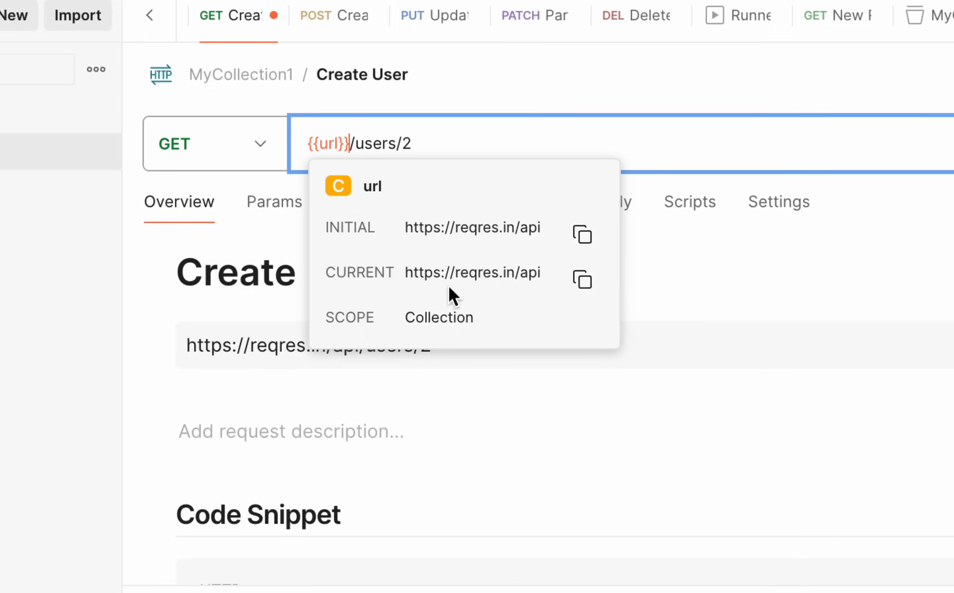
{"action": "left_click", "coordinate": [468, 145]}
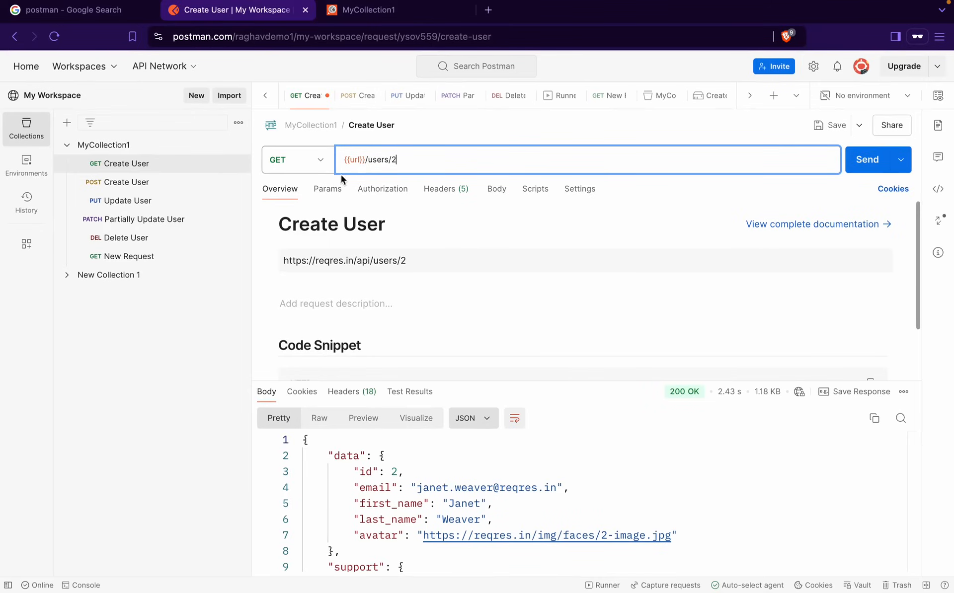
Check the url variable in MyCollection1's collection variables
{"action": "mouse_move", "coordinate": [359, 161]}
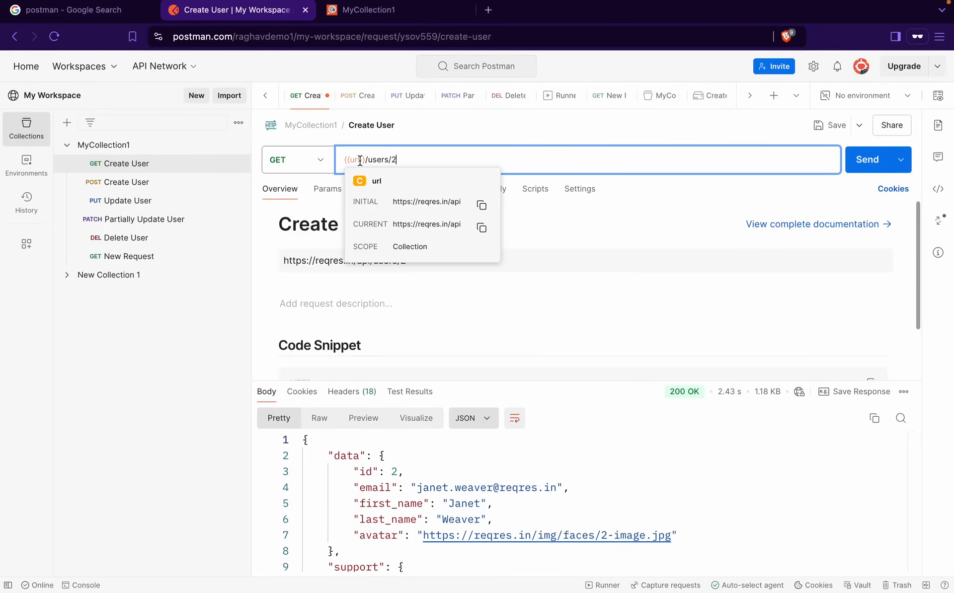
{"action": "left_click", "coordinate": [162, 145]}
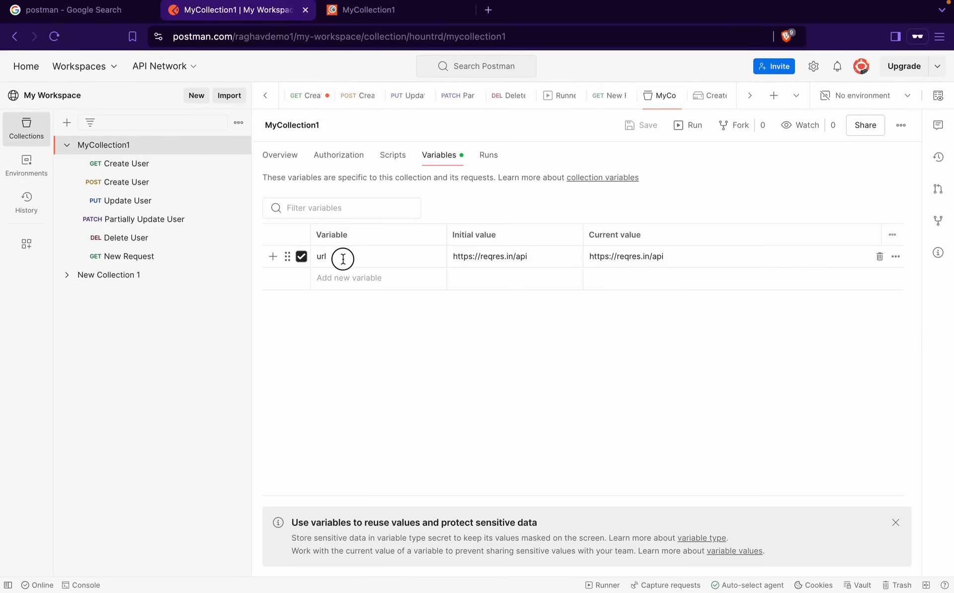
{"action": "left_click", "coordinate": [341, 256]}
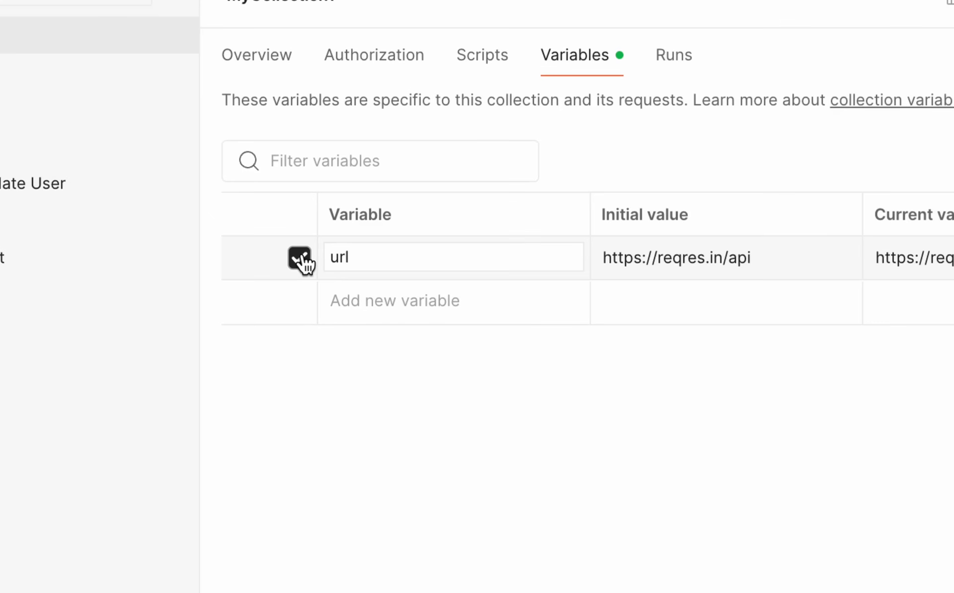
{"action": "right_click", "coordinate": [301, 257]}
{"action": "left_click", "coordinate": [689, 202]}
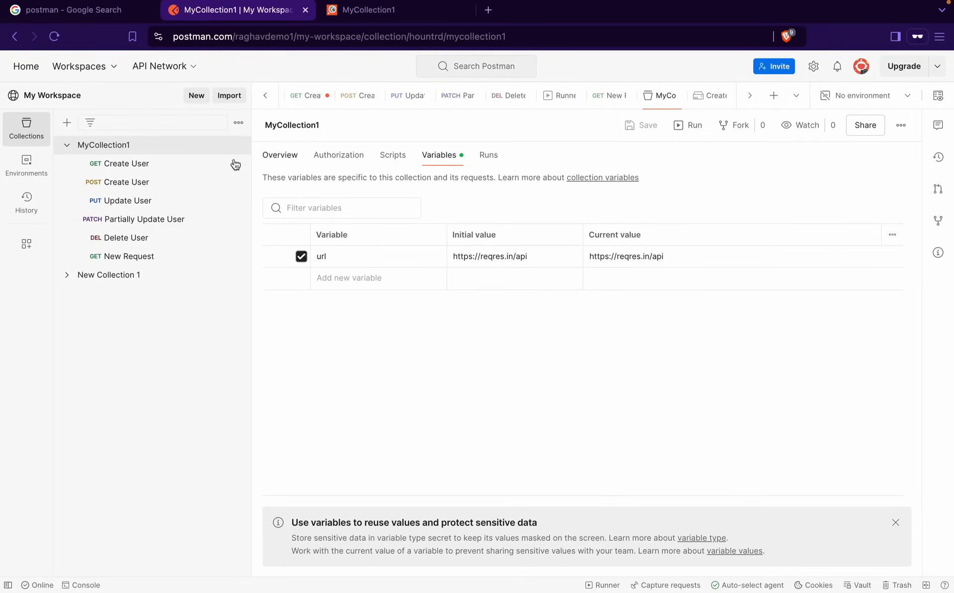
Save and send GET Create User for 200 OK, then open POST Create User
{"action": "left_click", "coordinate": [173, 169]}
{"action": "left_click", "coordinate": [826, 129]}
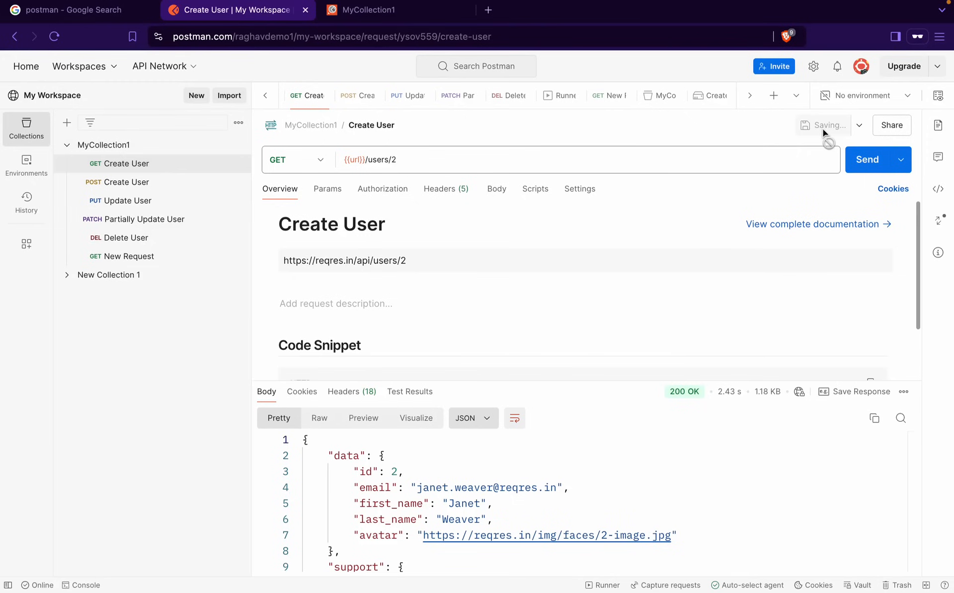
{"action": "left_click", "coordinate": [864, 163]}
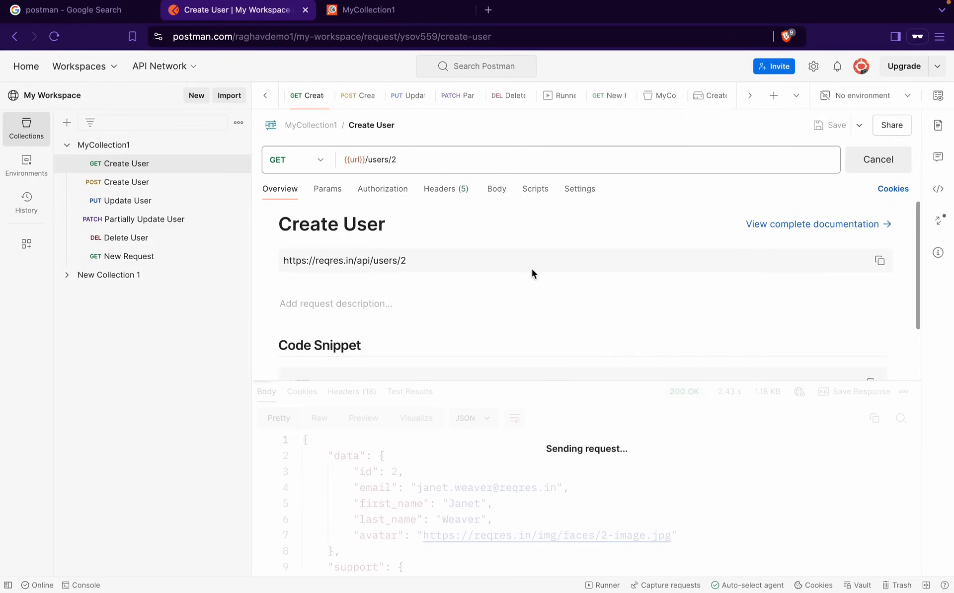
{"action": "scroll", "coordinate": [447, 440], "scroll_direction": "down", "scroll_amount": 3}
{"action": "scroll", "coordinate": [447, 439], "scroll_direction": "up", "scroll_amount": 3}
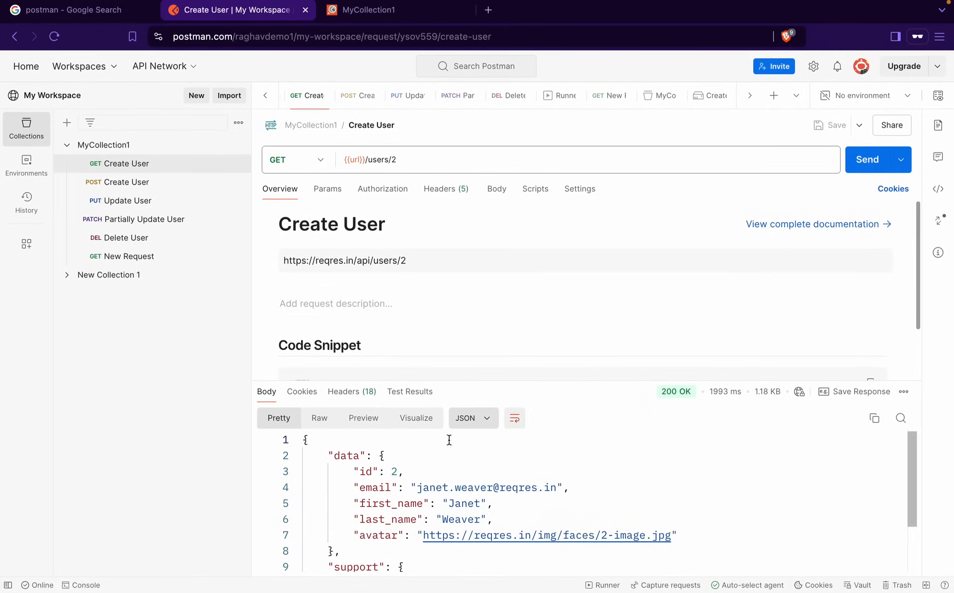
{"action": "left_click", "coordinate": [138, 185]}
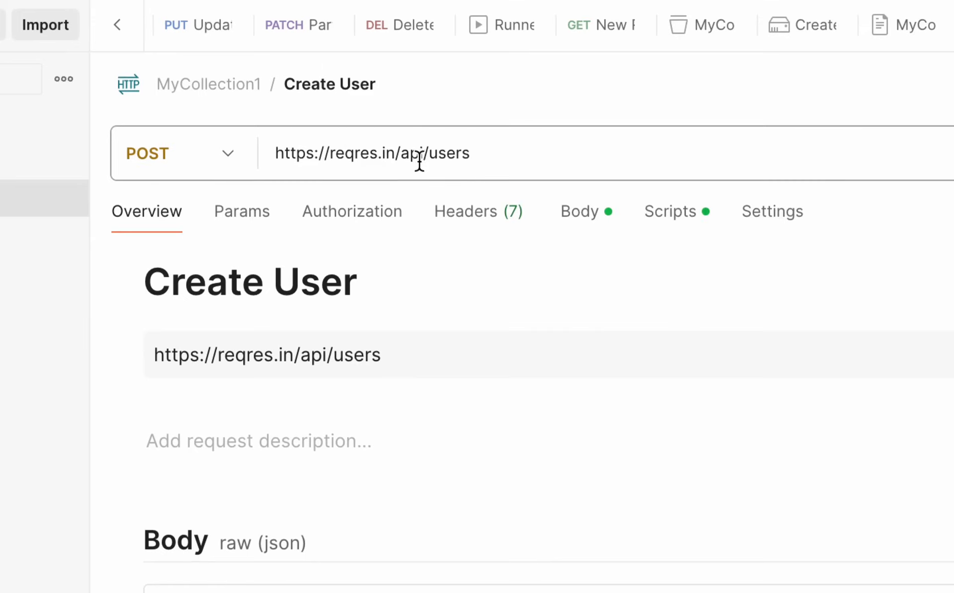
Change POST Create User's URL to {{url}}/users, save it, and send it for 201 Created
{"action": "left_click", "coordinate": [349, 151]}
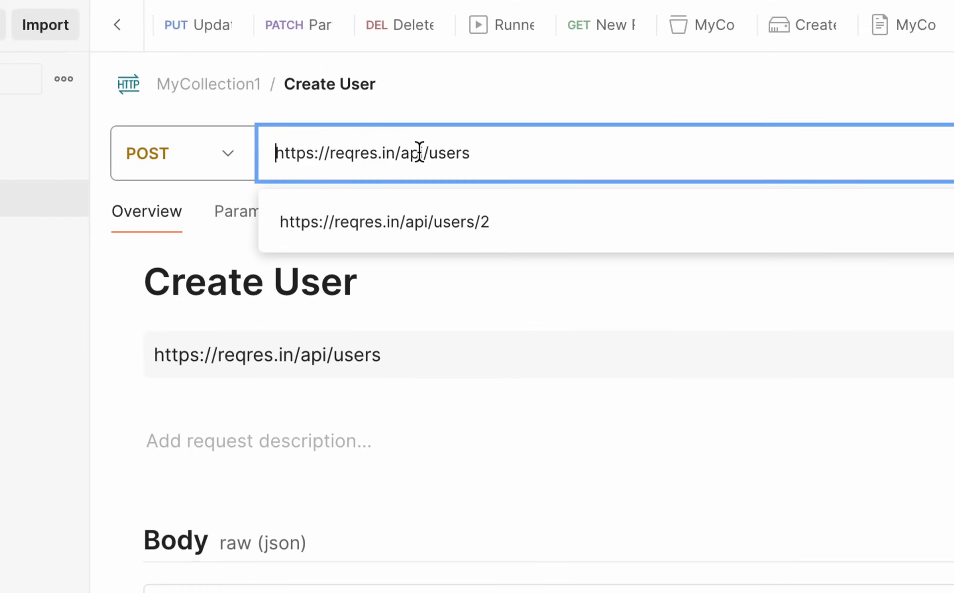
{"action": "left_click_drag", "start_coordinate": [423, 153], "coordinate": [273, 153]}
{"action": "key", "text": "BackSpace"}
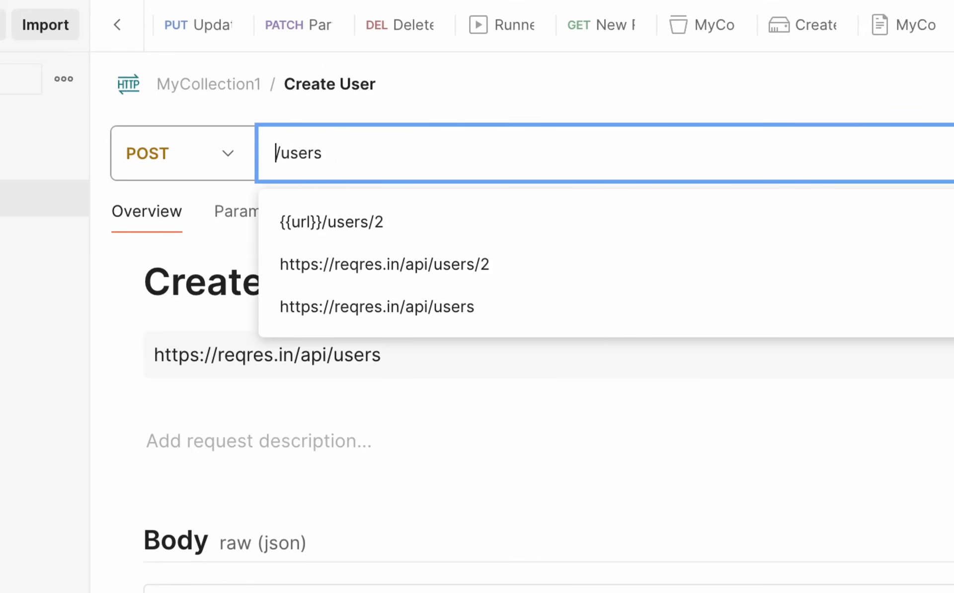
{"action": "type", "text": "{{"}
{"action": "left_click", "coordinate": [328, 189]}
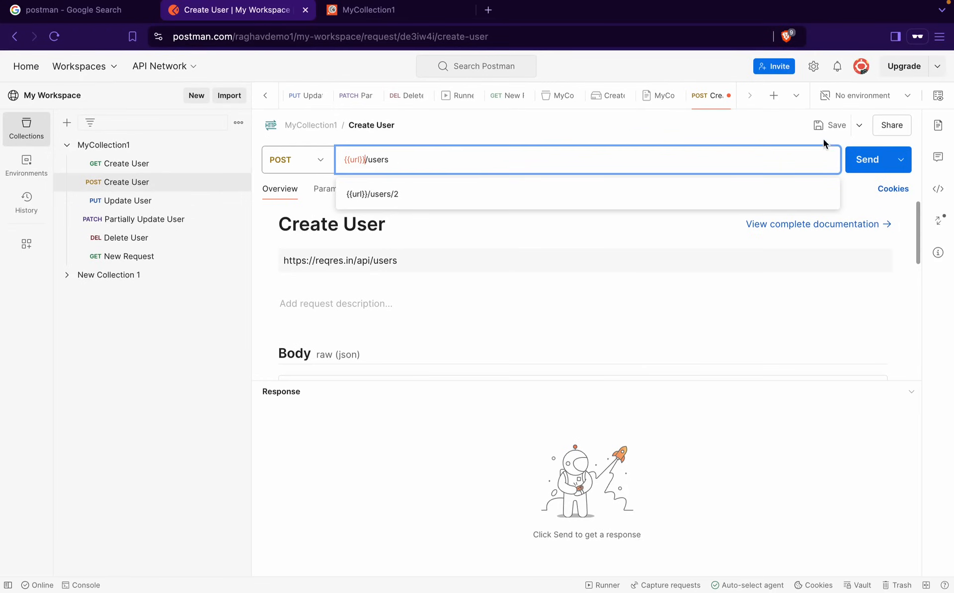
{"action": "key", "text": "ctrl+s"}
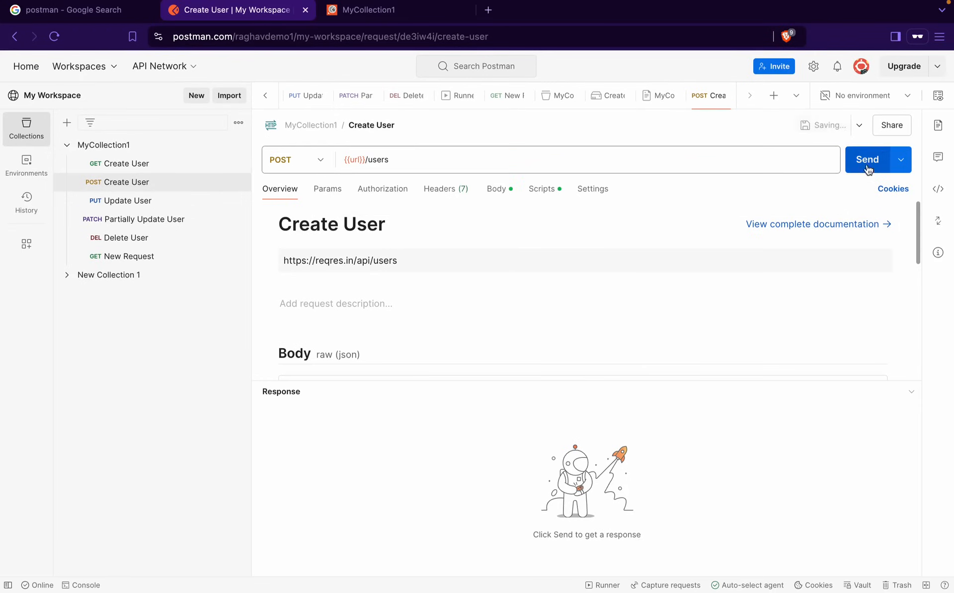
{"action": "left_click", "coordinate": [867, 163]}
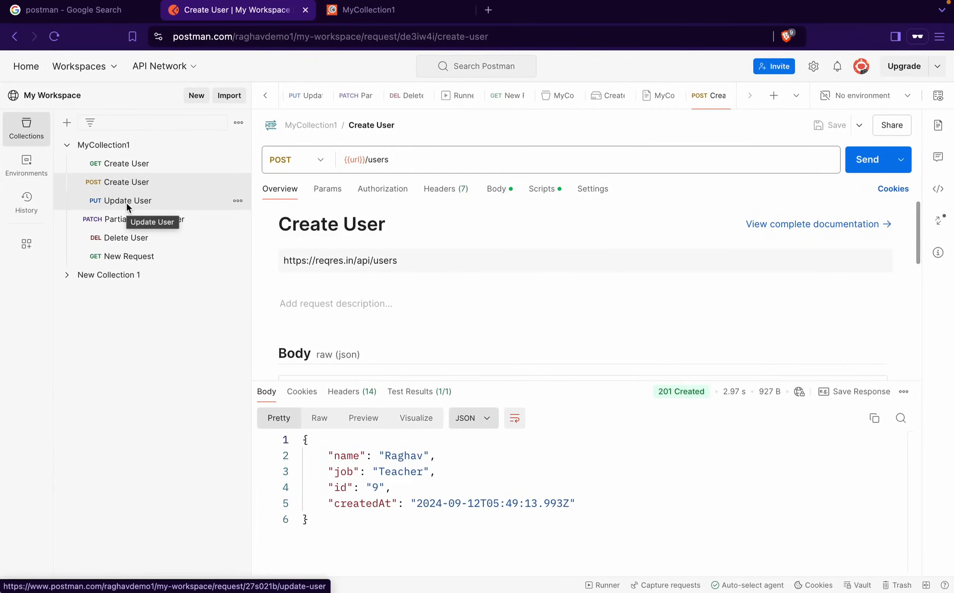
Append 2 to url's initial value and compare the GET and POST Create User requests
{"action": "left_click", "coordinate": [109, 149]}
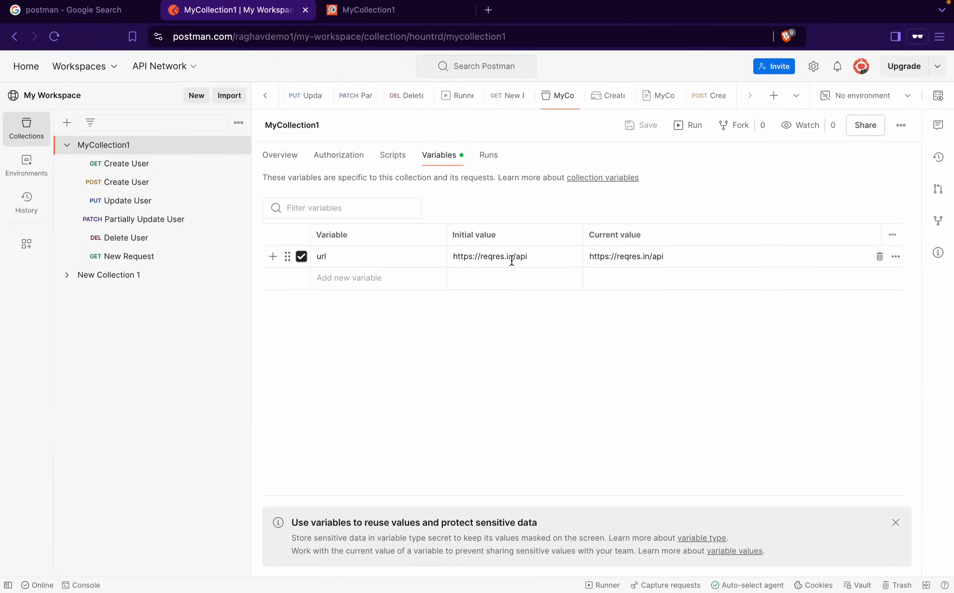
{"action": "left_click", "coordinate": [509, 255]}
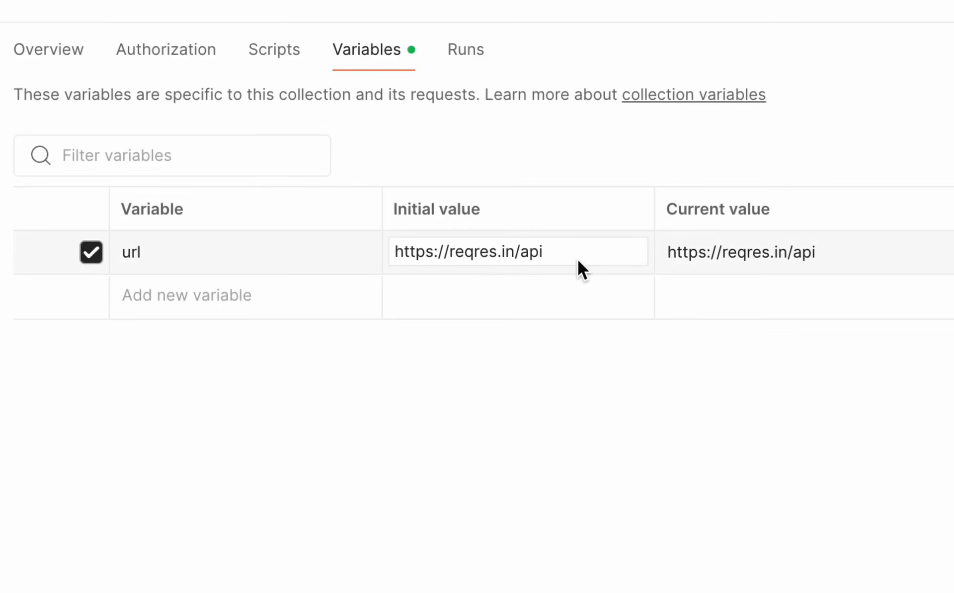
{"action": "type", "text": "2"}
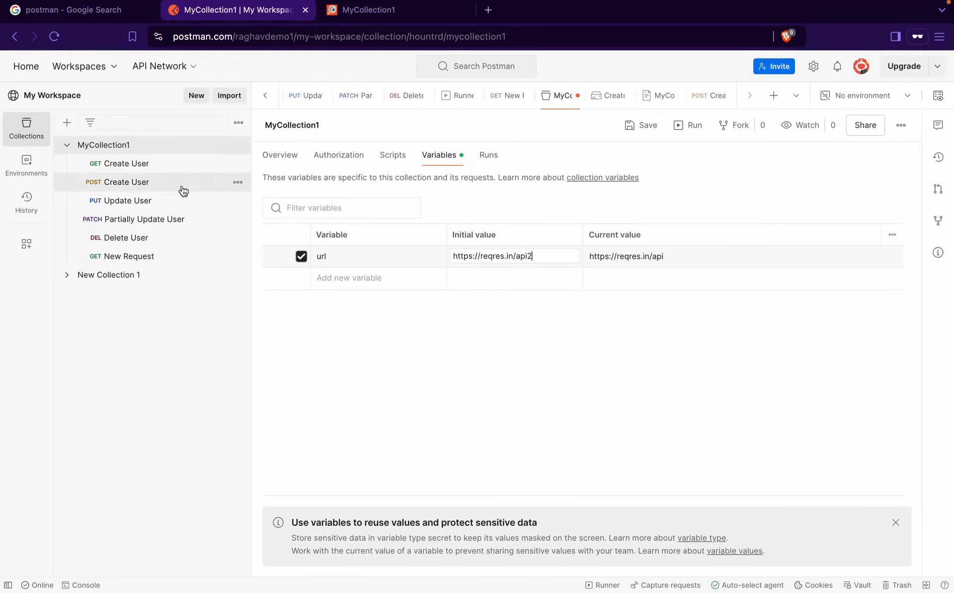
{"action": "left_click", "coordinate": [169, 166]}
{"action": "left_click", "coordinate": [168, 184]}
{"action": "left_click", "coordinate": [154, 167]}
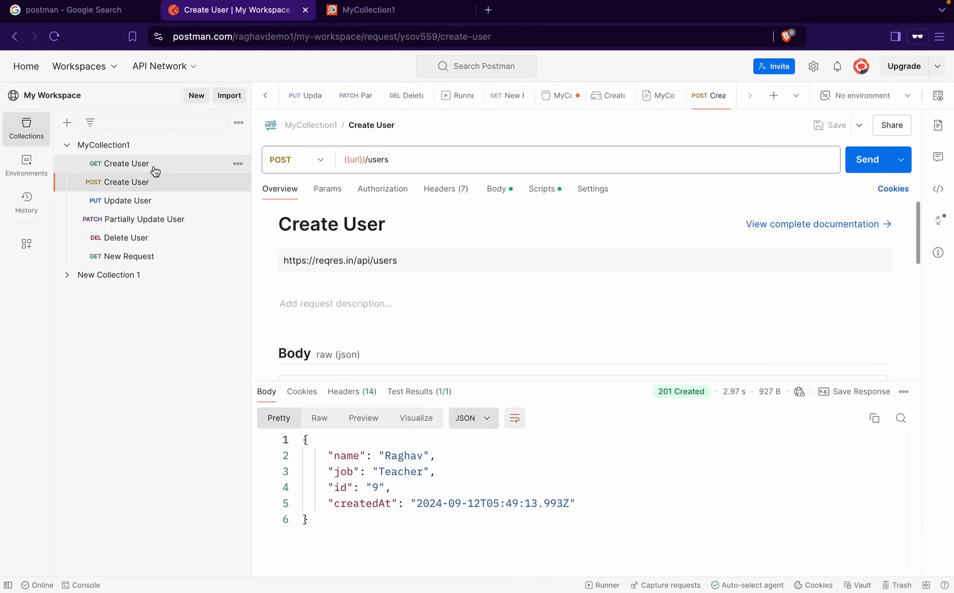
{"action": "left_click", "coordinate": [153, 184]}
{"action": "left_click", "coordinate": [126, 147]}
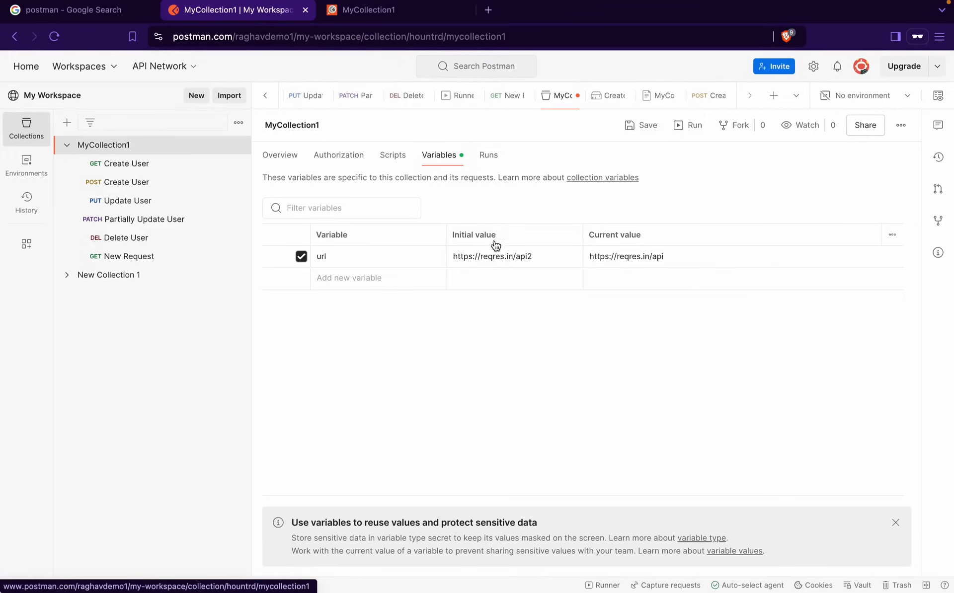
{"action": "left_click", "coordinate": [554, 264]}
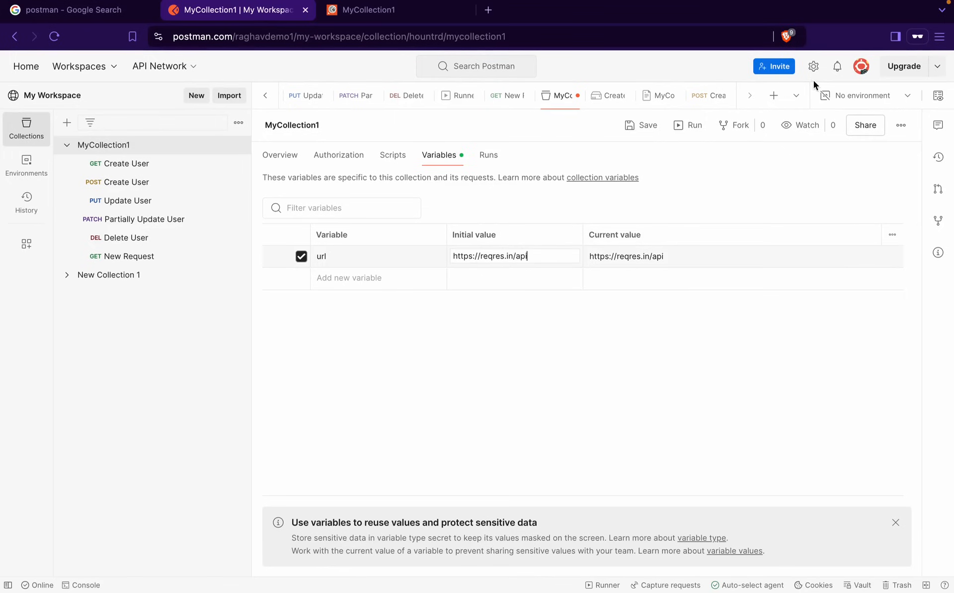
{"action": "left_click", "coordinate": [646, 130]}
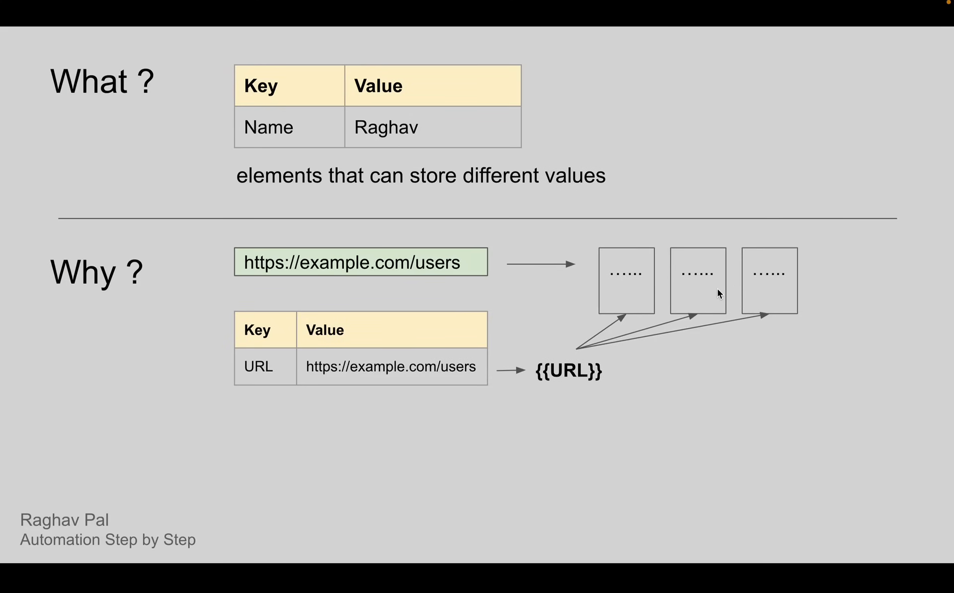
Advance the variables slides through to the How? DEMO row, then return to Postman
{"action": "key", "text": "Right"}
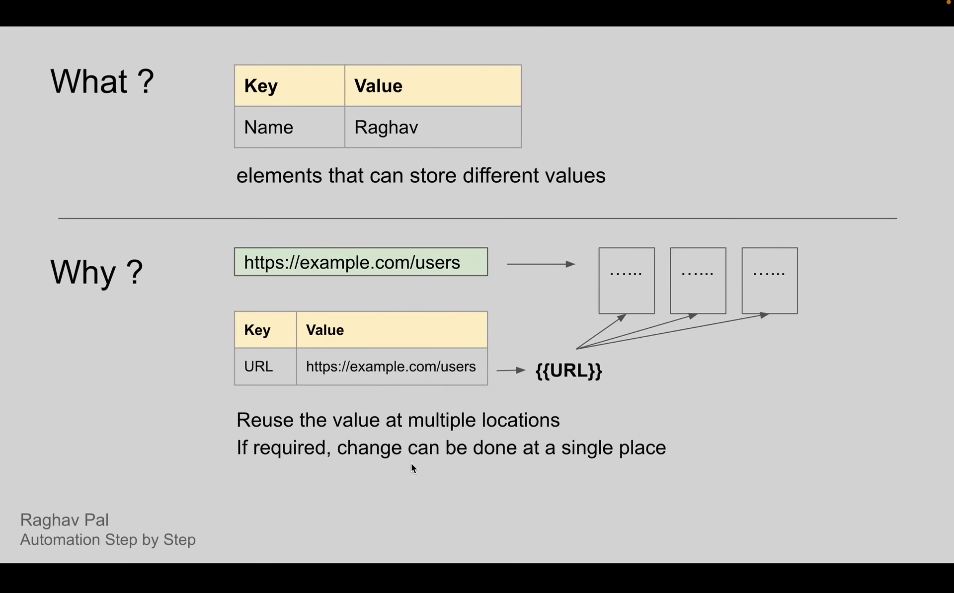
{"action": "mouse_move", "coordinate": [584, 4]}
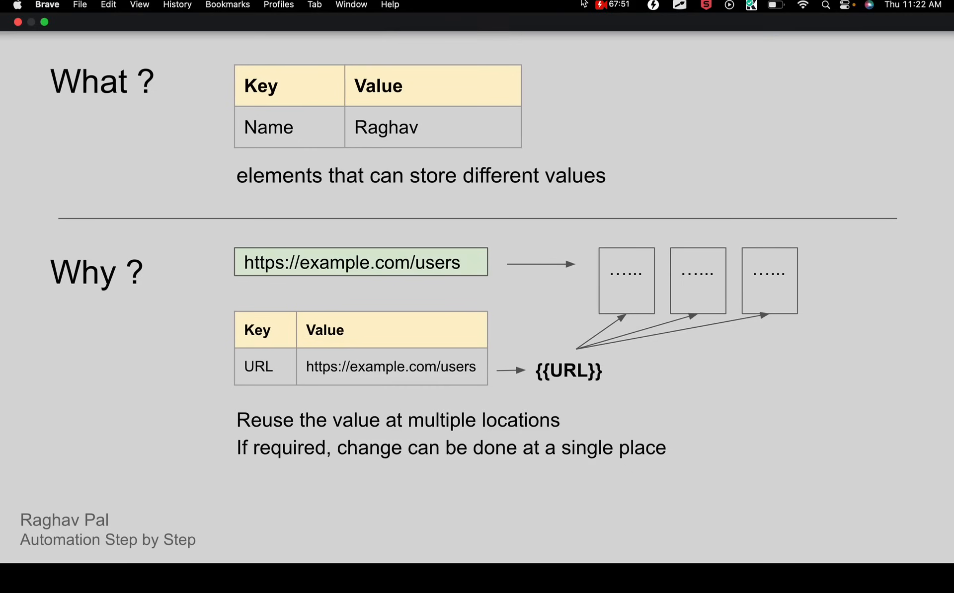
{"action": "key", "text": "Right"}
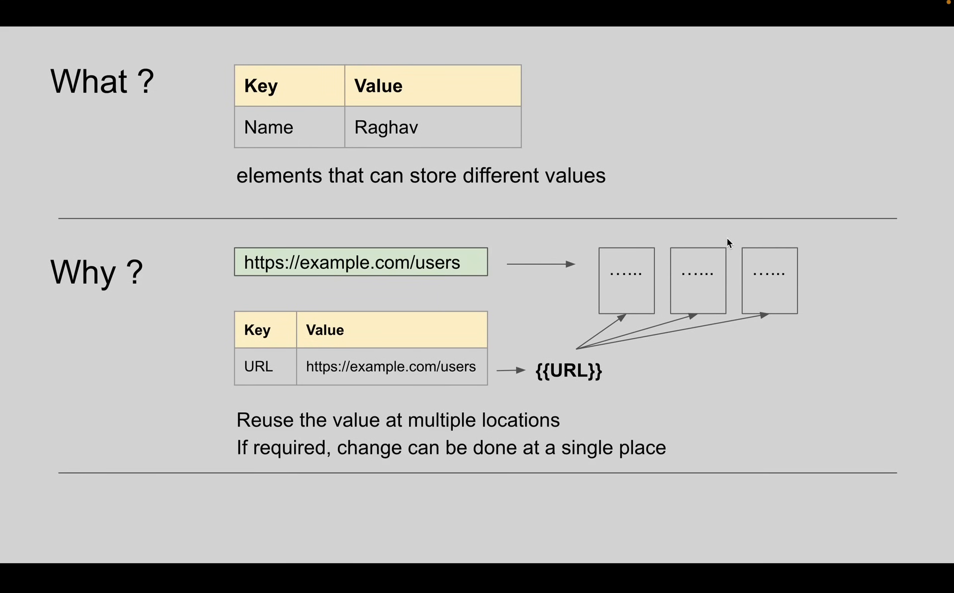
{"action": "key", "text": "Right"}
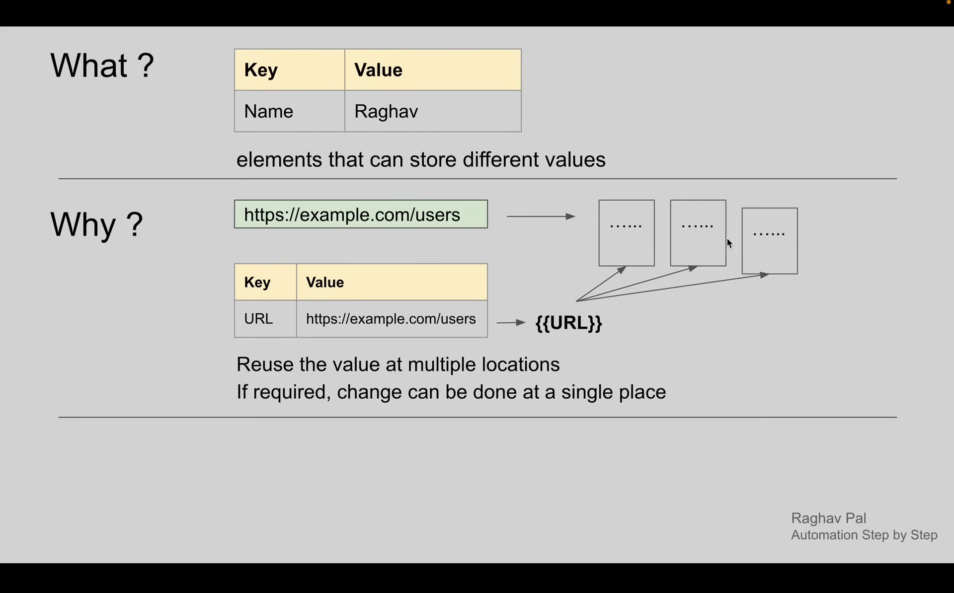
{"action": "key", "text": "Right"}
{"action": "key", "text": "Right"}
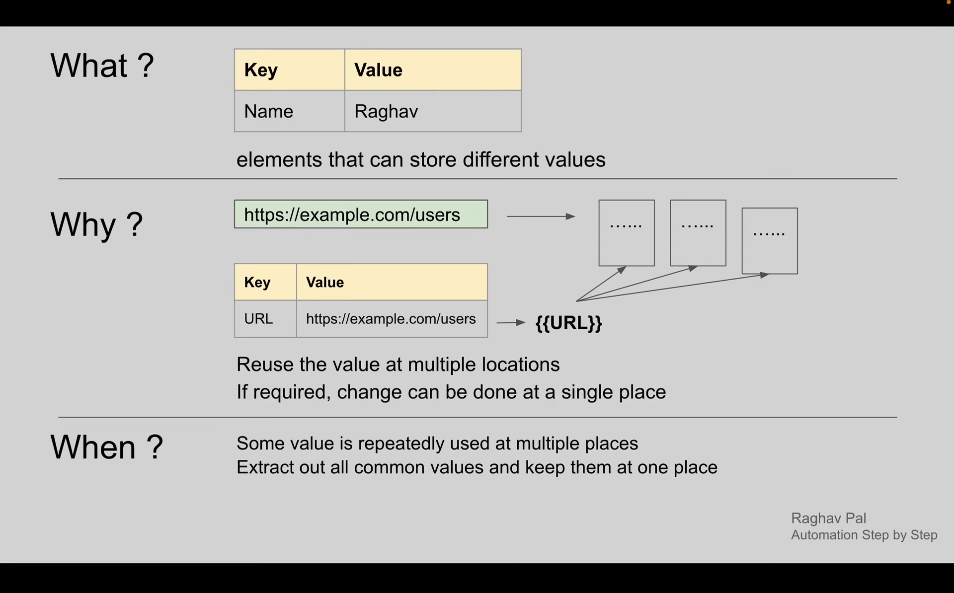
{"action": "key", "text": "Right"}
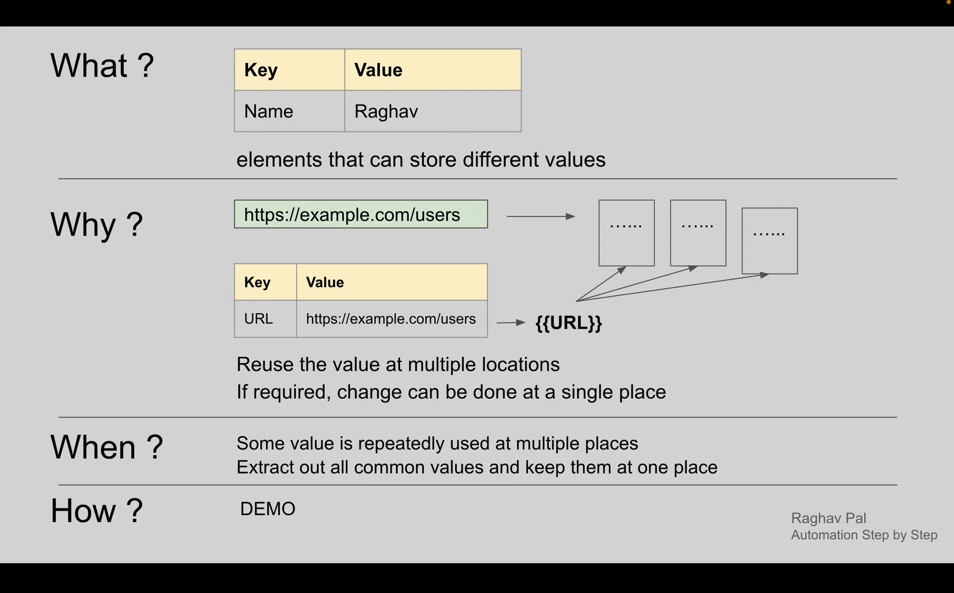
{"action": "key", "text": "ctrl+Right"}
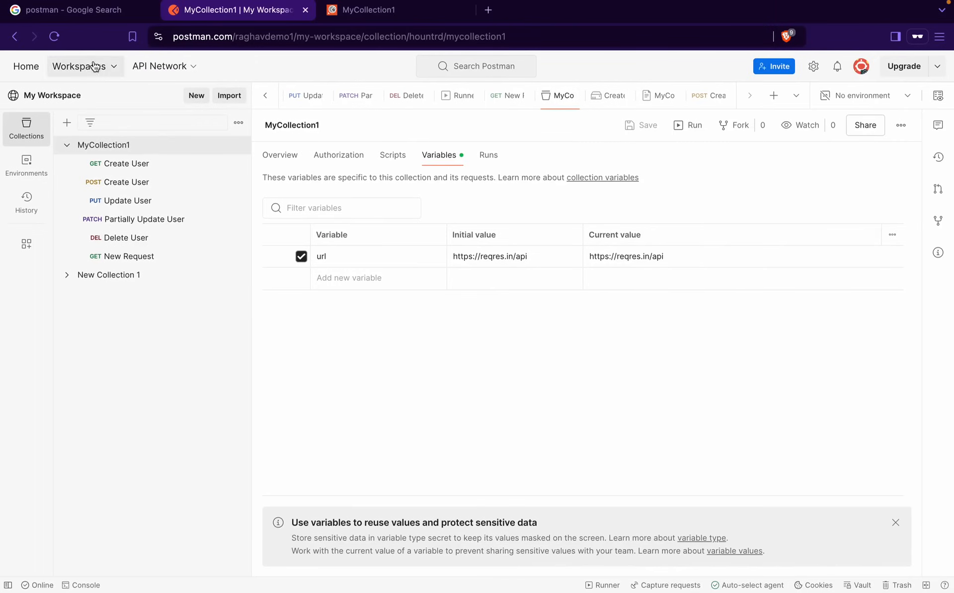
Open the Globals page from the environment quick look and add a global variable 'name'
{"action": "left_click", "coordinate": [117, 145]}
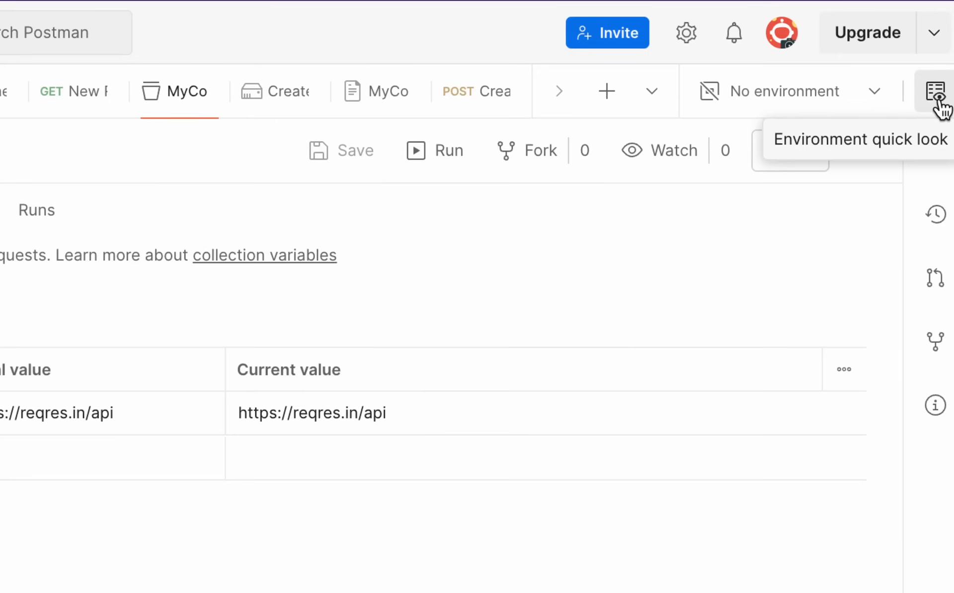
{"action": "left_click", "coordinate": [937, 94]}
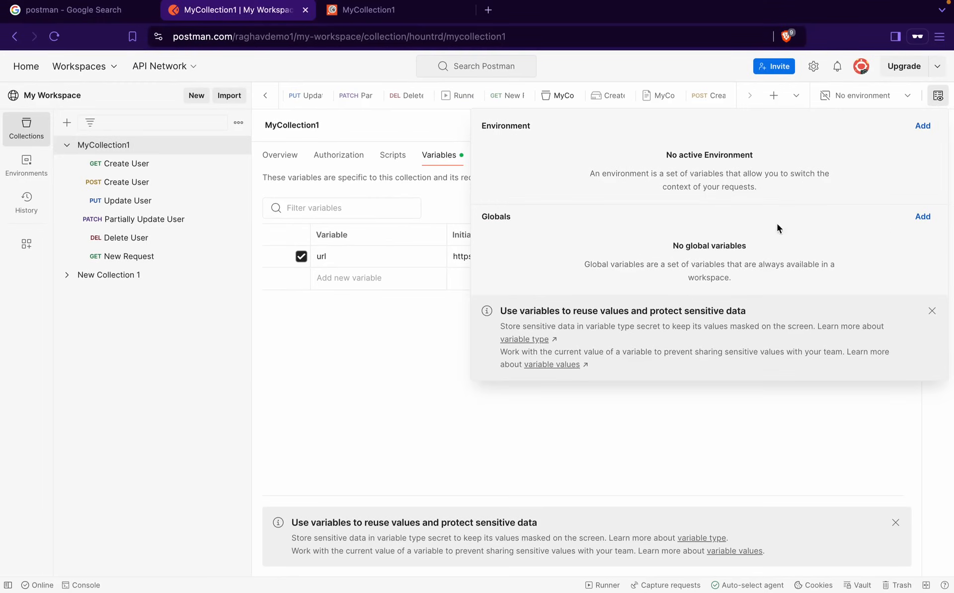
{"action": "left_click", "coordinate": [922, 216]}
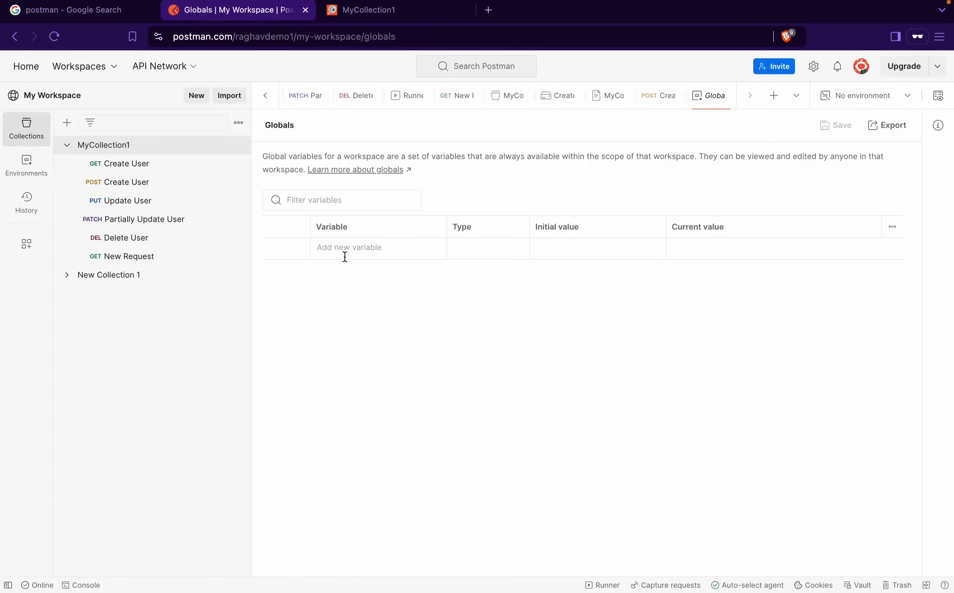
{"action": "left_click", "coordinate": [347, 248]}
{"action": "left_click", "coordinate": [577, 249]}
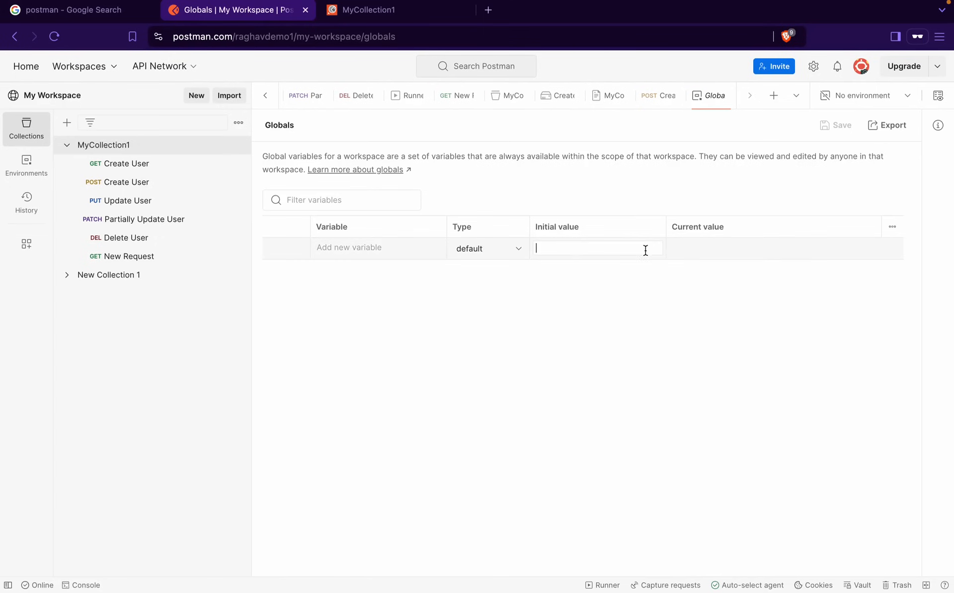
{"action": "left_click", "coordinate": [366, 245]}
{"action": "type", "text": "endpoi"}
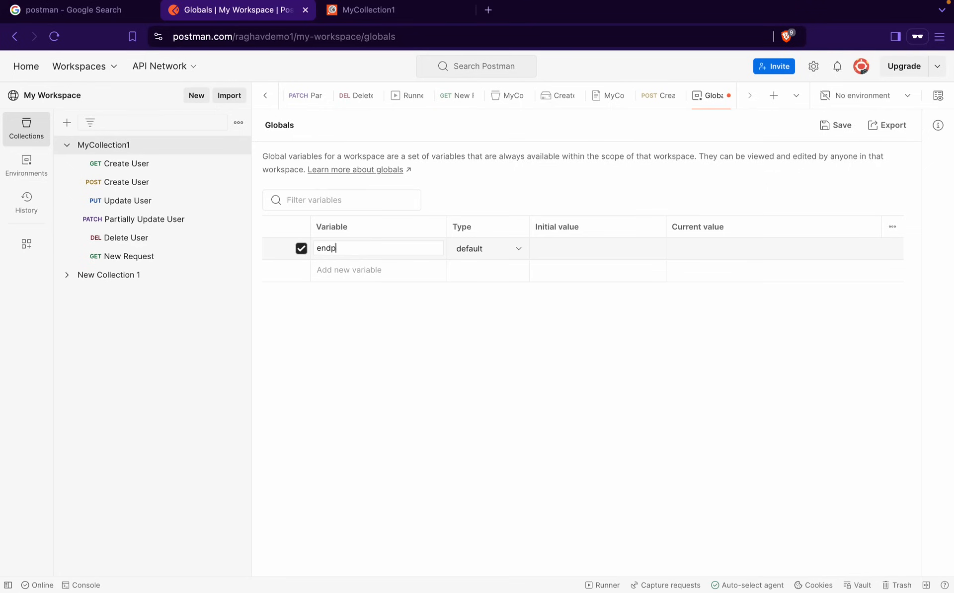
{"action": "key", "text": "BackSpace"}
{"action": "key", "text": "BackSpace"}
{"action": "key", "text": "BackSpace"}
{"action": "key", "text": "BackSpace"}
{"action": "key", "text": "BackSpace"}
{"action": "key", "text": "BackSpace"}
{"action": "type", "text": "name"}
Make 'name' secret with a hidden value, switch it back to default, then delete it
{"action": "left_click", "coordinate": [494, 249]}
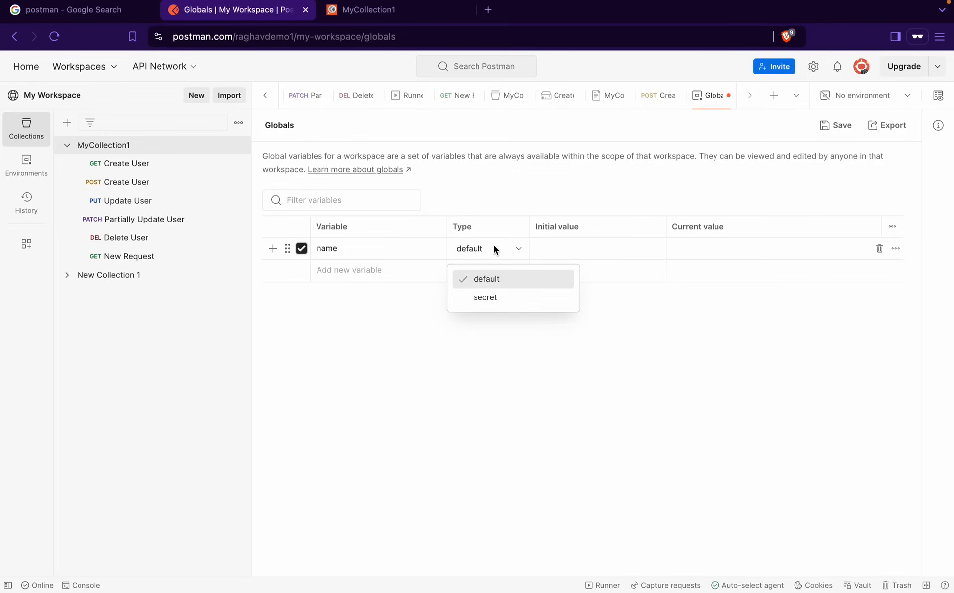
{"action": "left_click", "coordinate": [488, 300]}
{"action": "left_click", "coordinate": [678, 251]}
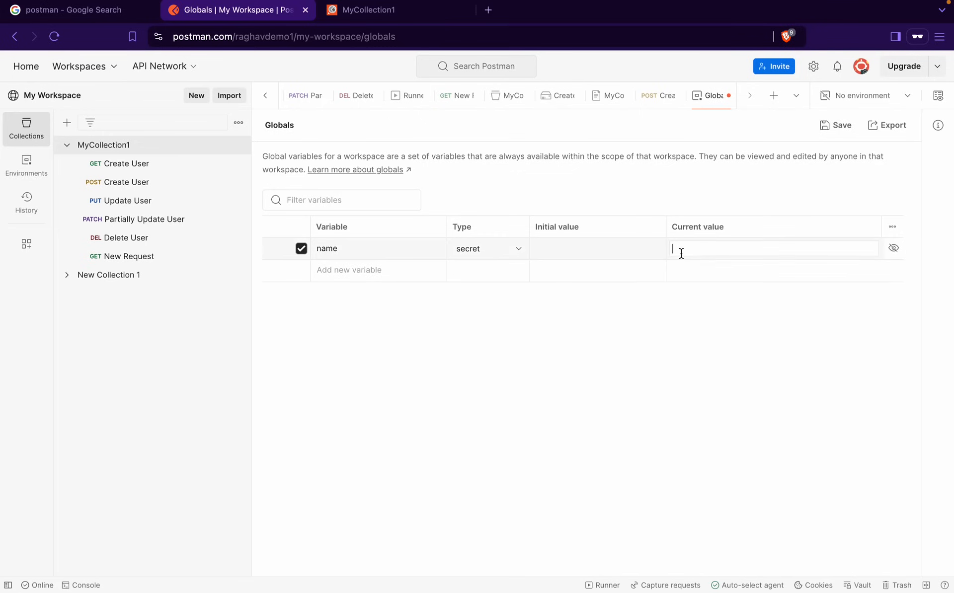
{"action": "type", "text": "*************"}
{"action": "left_click", "coordinate": [490, 249]}
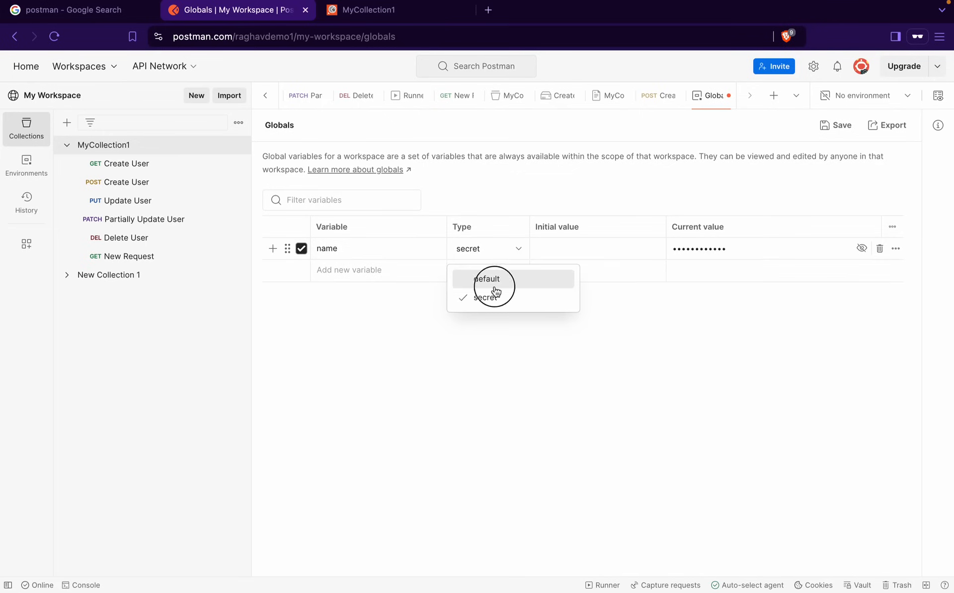
{"action": "left_click", "coordinate": [494, 281]}
{"action": "left_click", "coordinate": [601, 266]}
{"action": "left_click", "coordinate": [511, 249]}
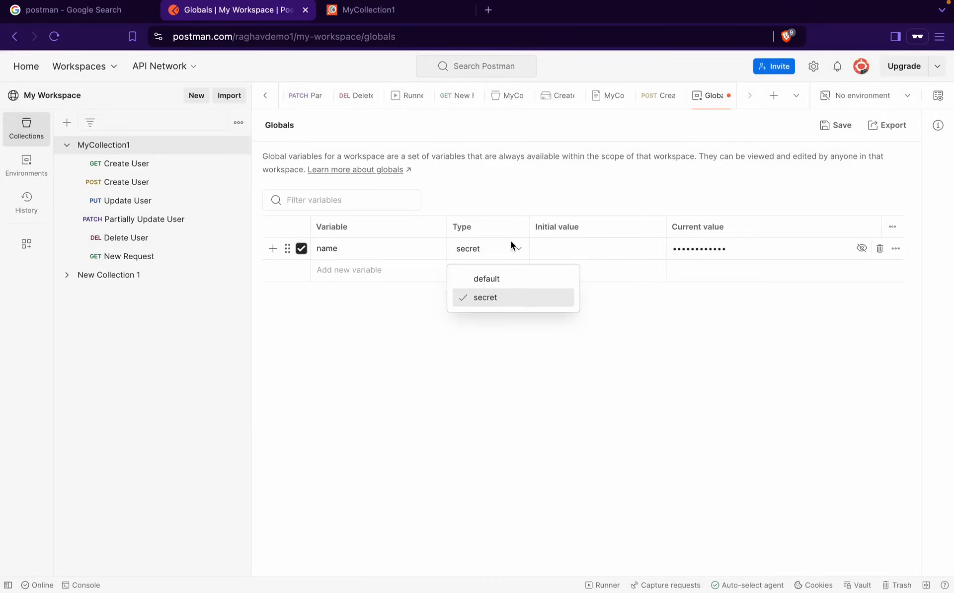
{"action": "left_click", "coordinate": [508, 289]}
{"action": "left_click", "coordinate": [567, 374]}
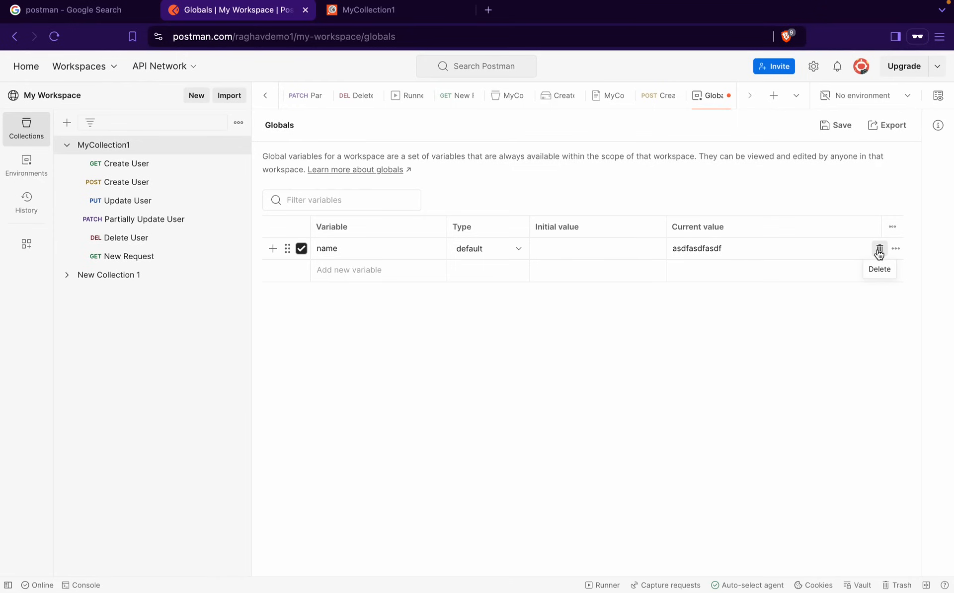
{"action": "left_click", "coordinate": [879, 251]}
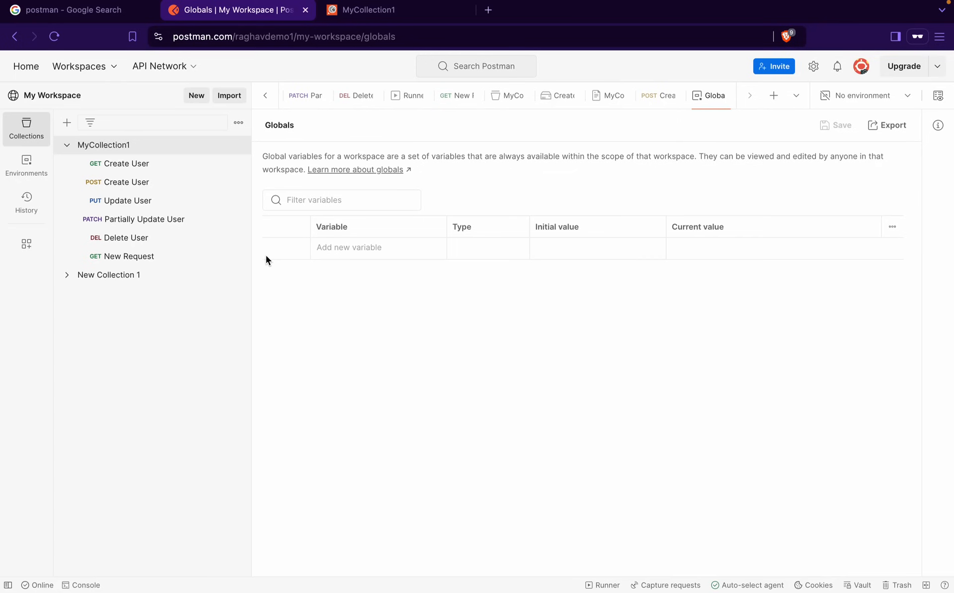
Review the environments explanation in the variables quick look, then close it
{"action": "left_click", "coordinate": [938, 96]}
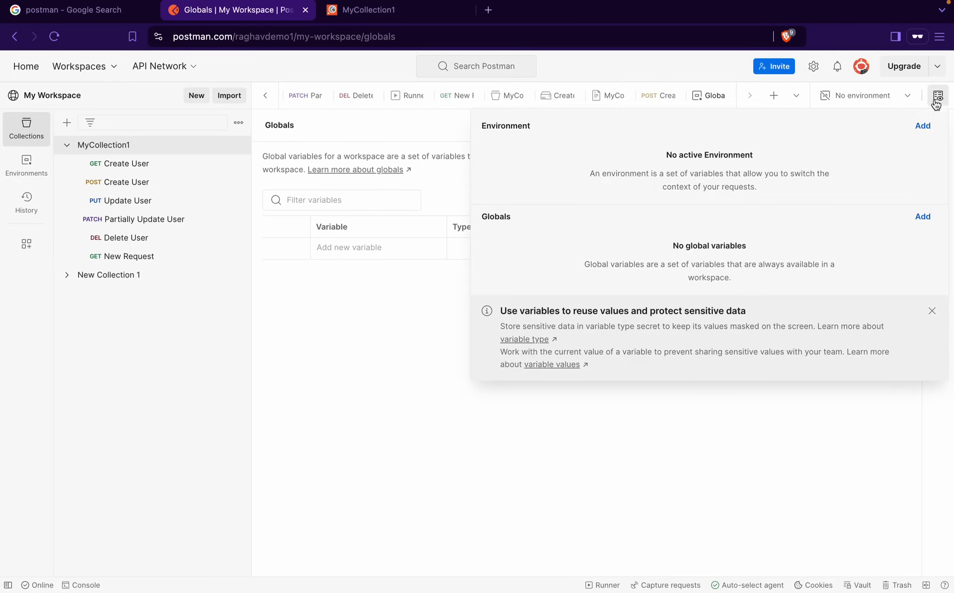
{"action": "left_click_drag", "start_coordinate": [481, 125], "coordinate": [850, 175]}
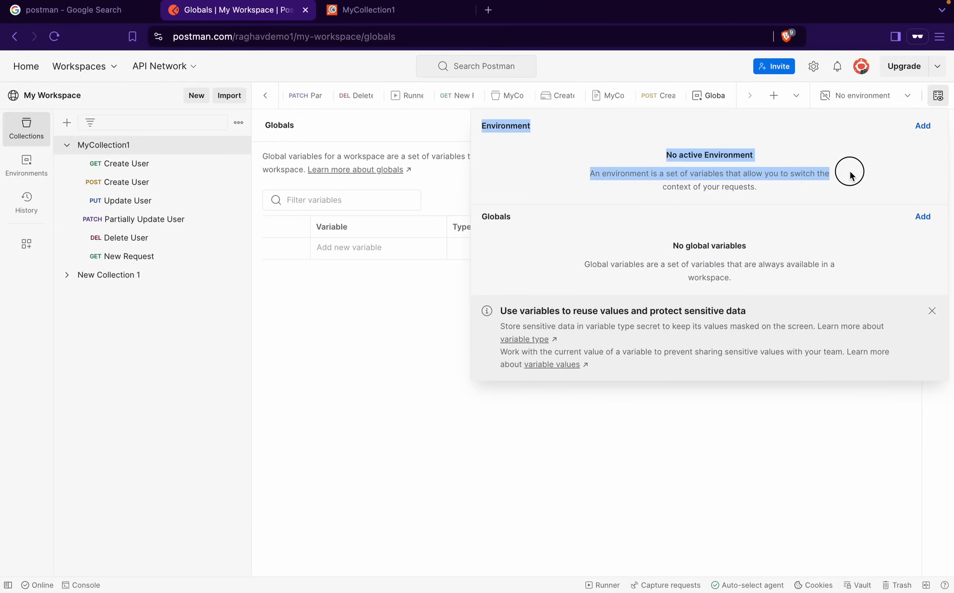
{"action": "left_click", "coordinate": [312, 368]}
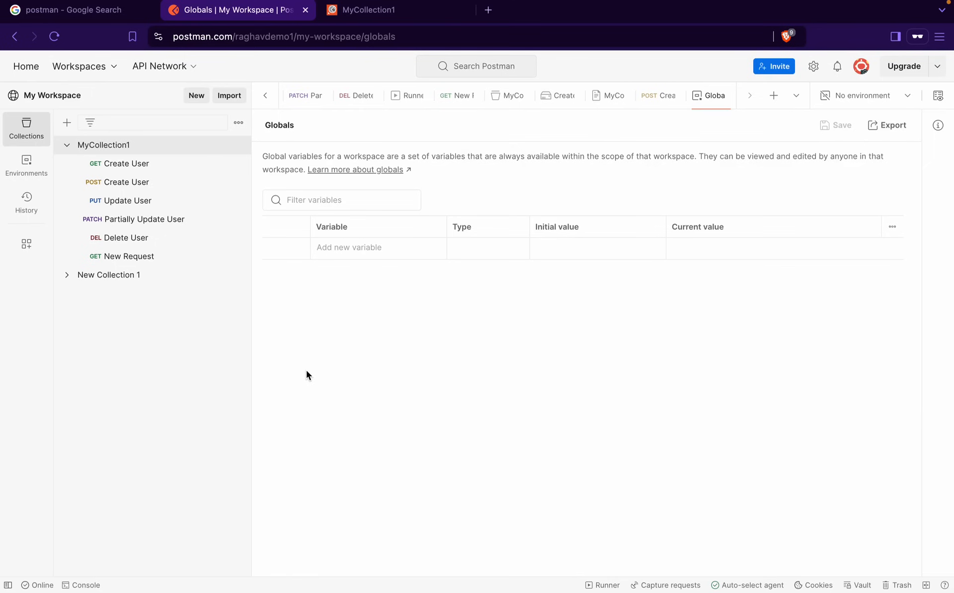
Open GET Create User from MyCollection1 and start editing its post-response script
{"action": "left_click", "coordinate": [144, 149]}
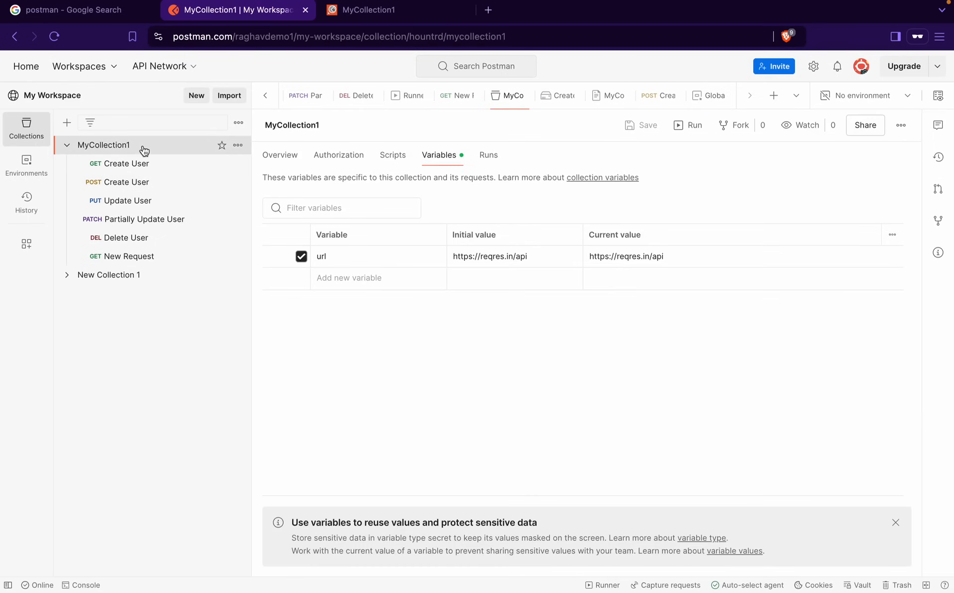
{"action": "left_click", "coordinate": [133, 165]}
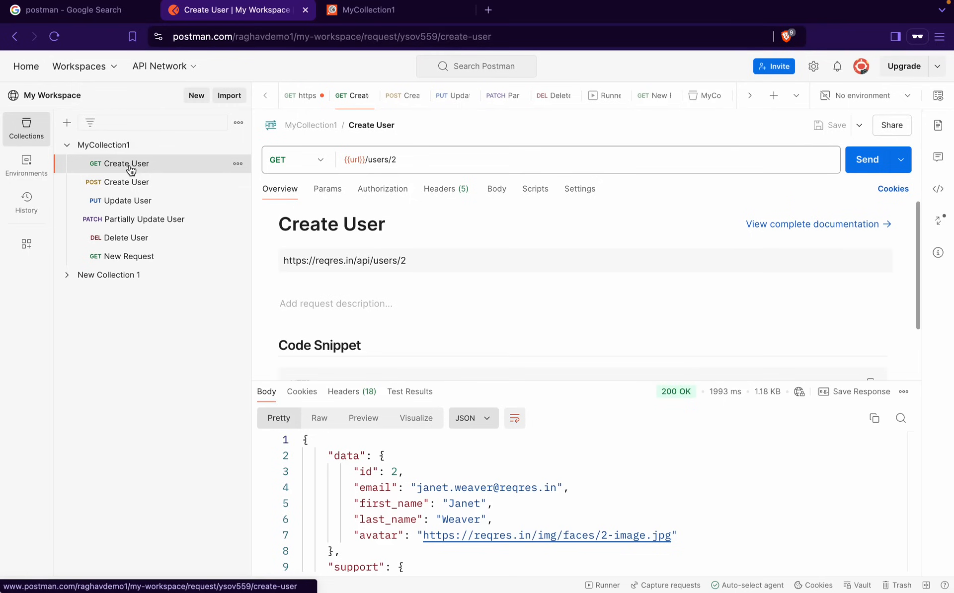
{"action": "left_click", "coordinate": [544, 197]}
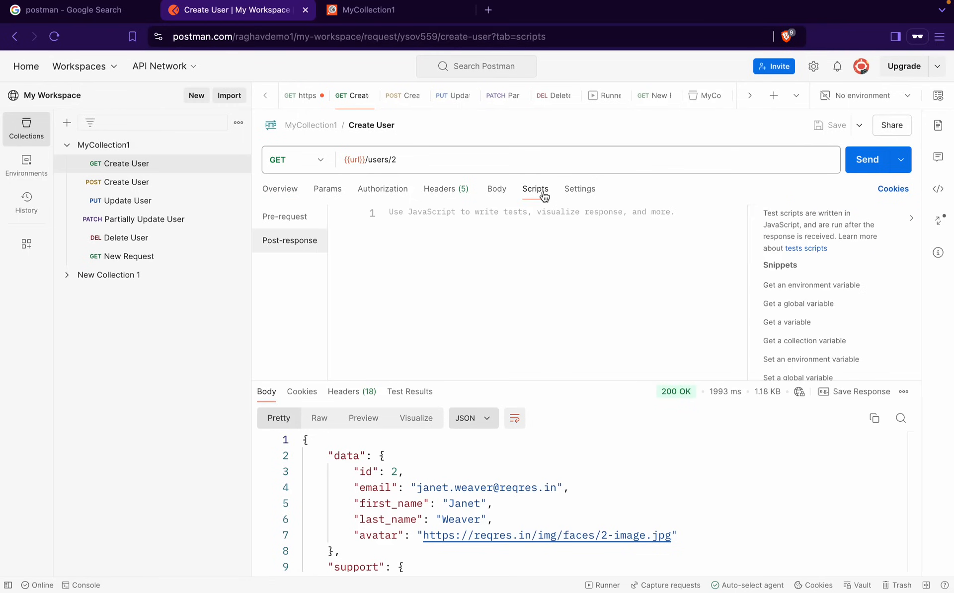
{"action": "left_click", "coordinate": [433, 221]}
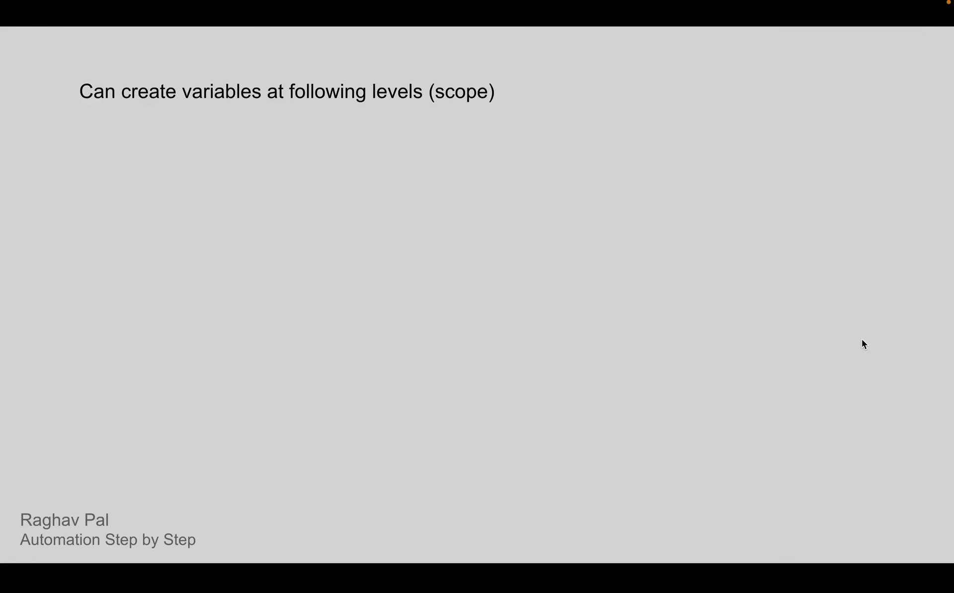
Show the Global, Collection, Environment, Data and Local scopes and box Data in orange
{"action": "key", "text": "Right"}
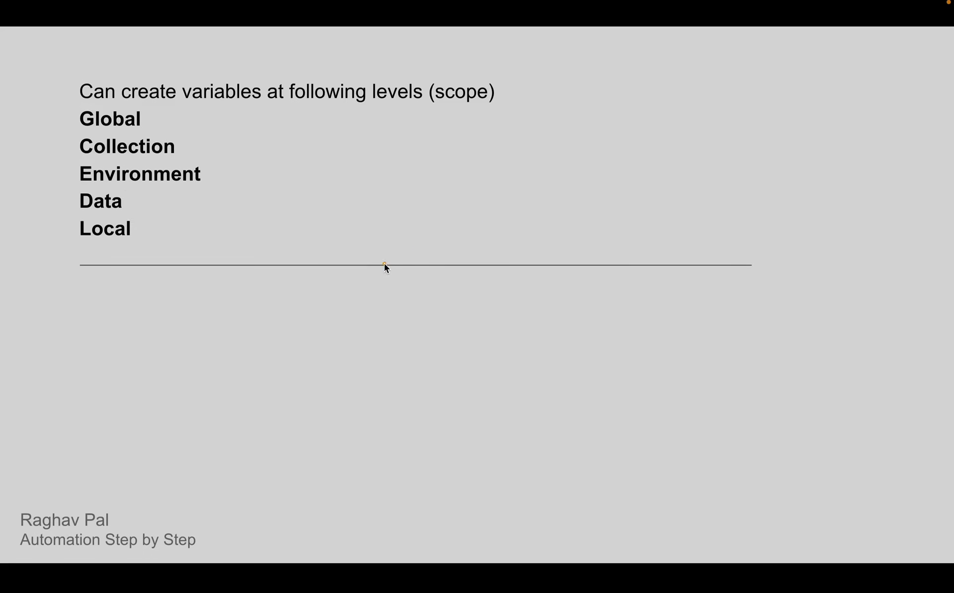
{"action": "left_click_drag", "start_coordinate": [64, 186], "coordinate": [171, 214]}
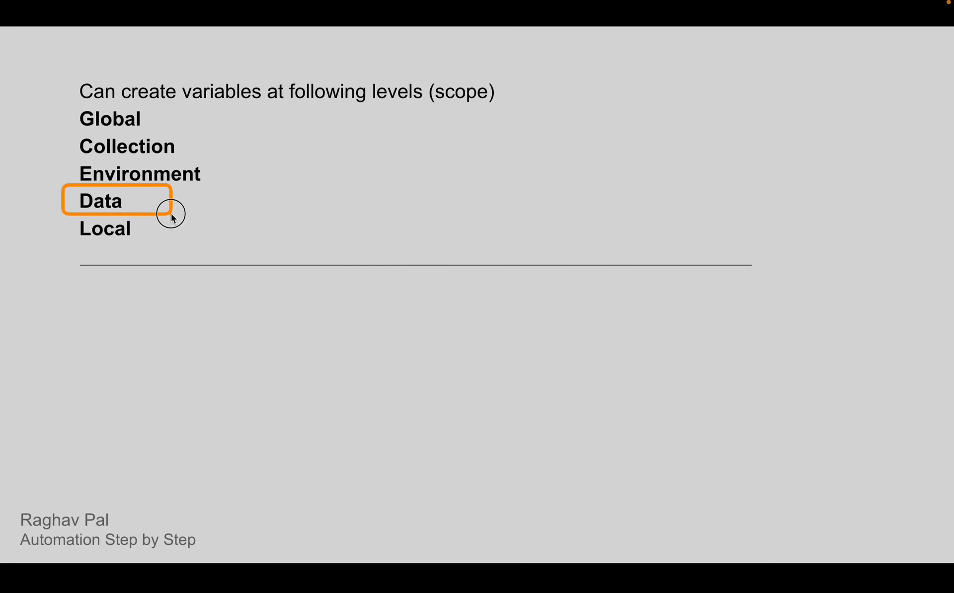
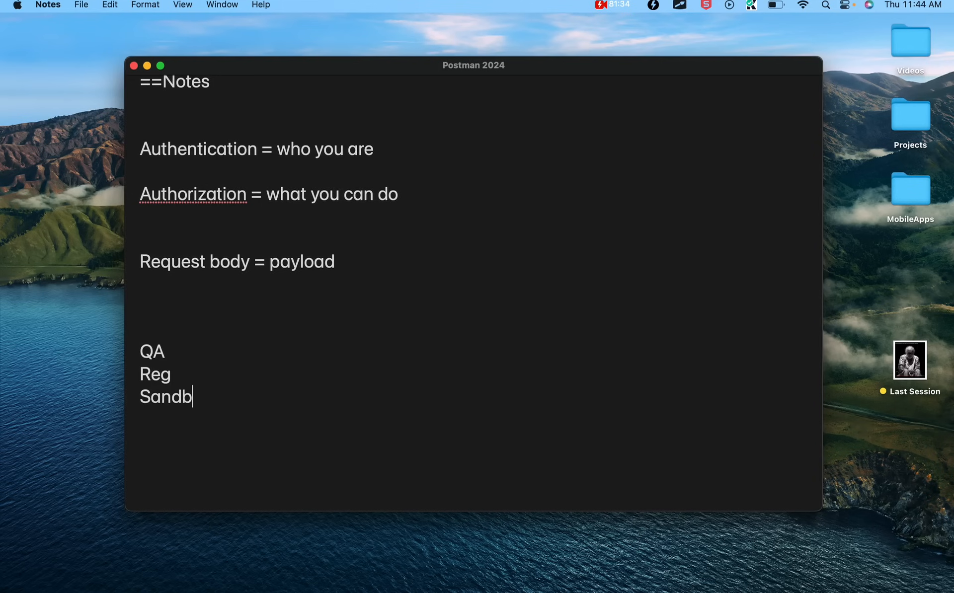
Finish the Notes environment list with PreProd and Prod
{"action": "type", "text": "PreProd"}
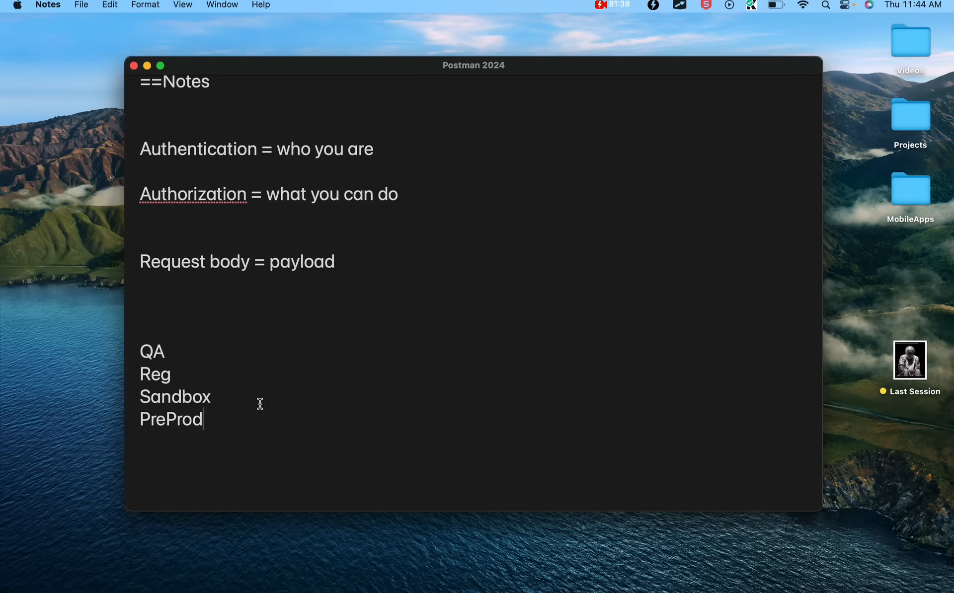
{"action": "key", "text": "Return"}
{"action": "type", "text": "Prod"}
{"action": "key", "text": "Return"}
{"action": "key", "text": "Return"}
{"action": "key", "text": "Return"}
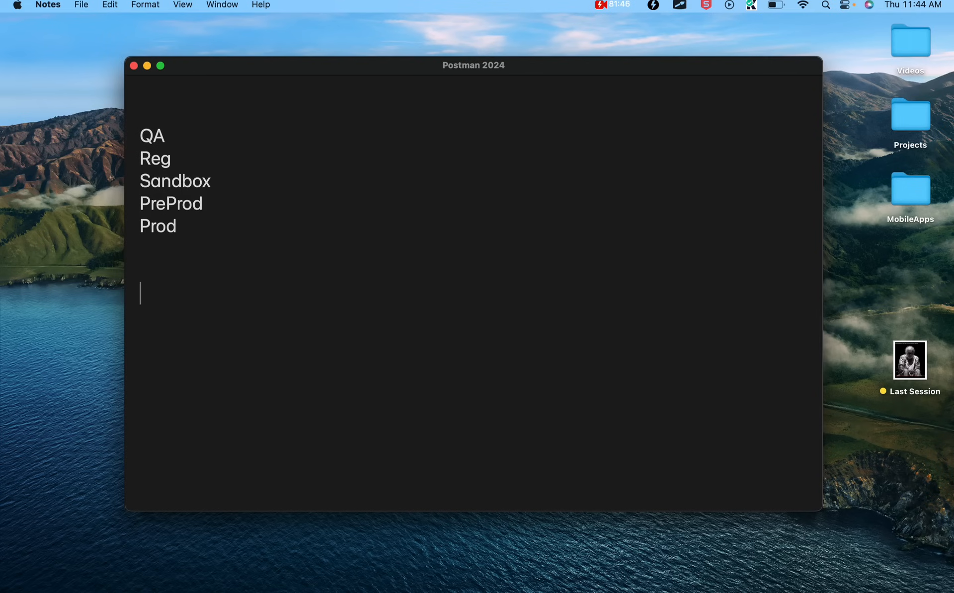
Add Endpoints, Username, Passwords, Keys and TOKENS lines, then switch to the Postman desktop
{"action": "type", "text": "Endpoints Username"}
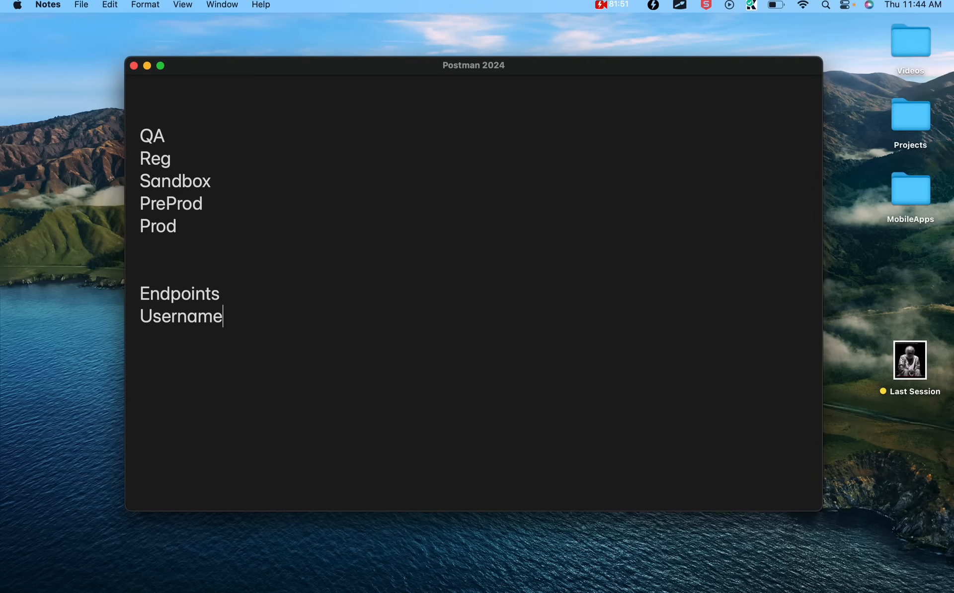
{"action": "key", "text": "Return"}
{"action": "type", "text": "Passwords"}
{"action": "key", "text": "Return"}
{"action": "type", "text": "Key"}
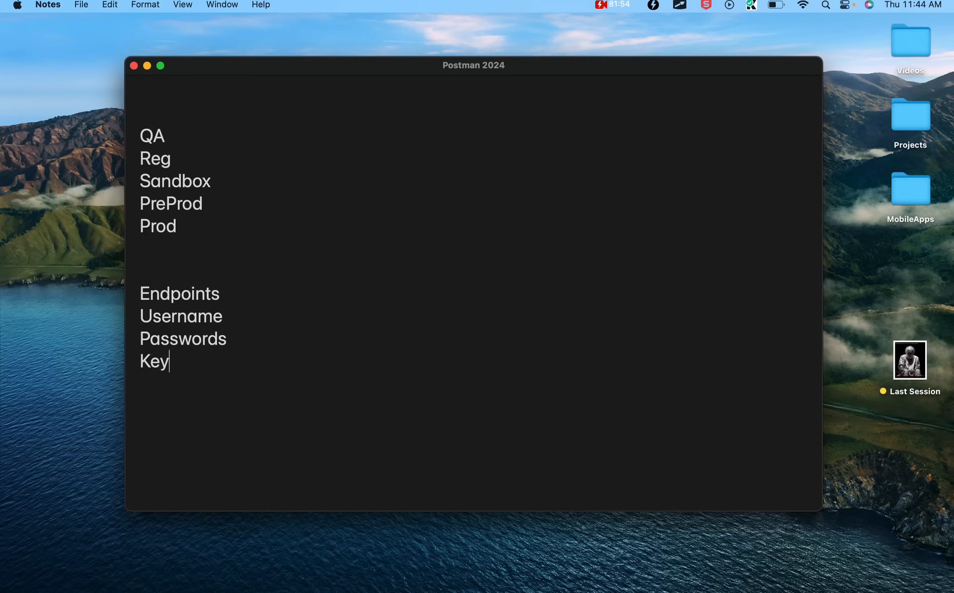
{"action": "type", "text": "s"}
{"action": "key", "text": "Return"}
{"action": "type", "text": "TOKEN"}
{"action": "key", "text": "BackSpace"}
{"action": "type", "text": "NS"}
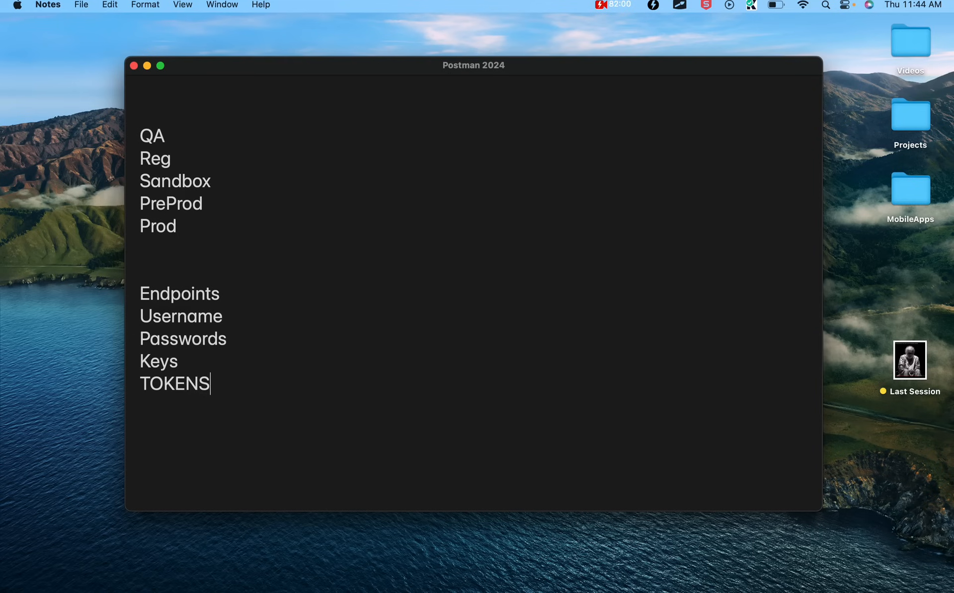
{"action": "key", "text": "ctrl+Right"}
{"action": "key", "text": "ctrl+Right"}
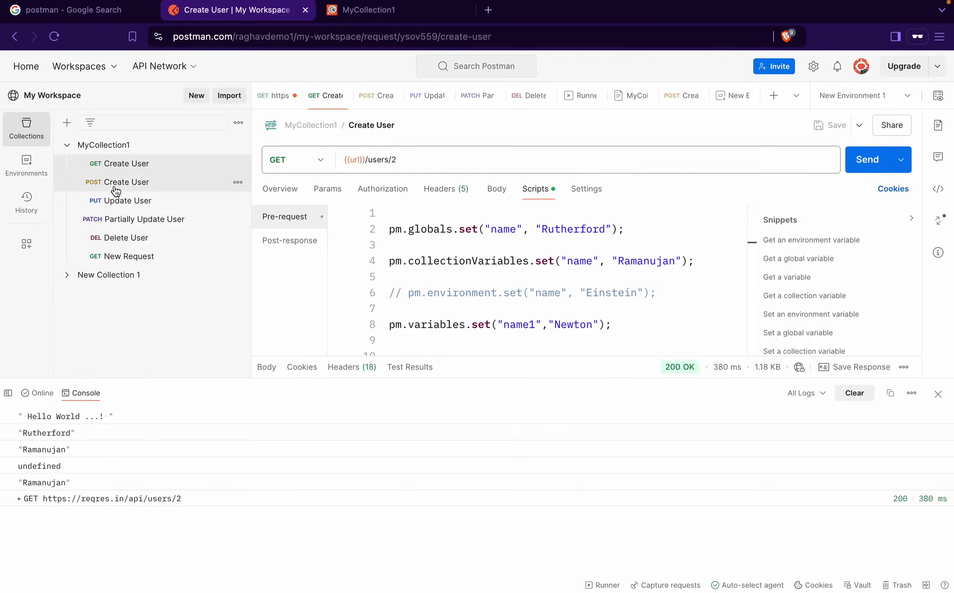
Open the PUT Update User request, view its body, and close the console
{"action": "left_click", "coordinate": [125, 167]}
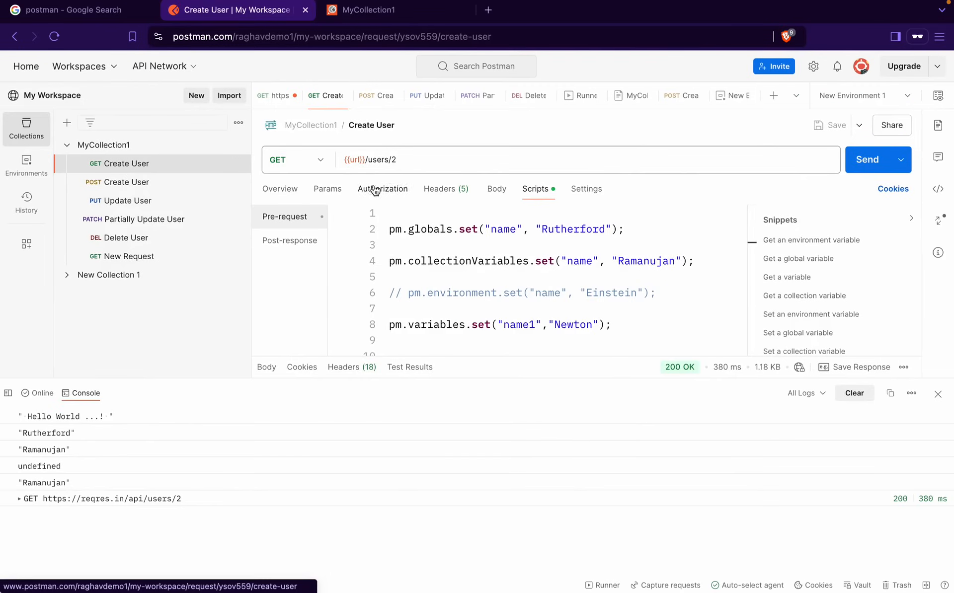
{"action": "left_click", "coordinate": [137, 200]}
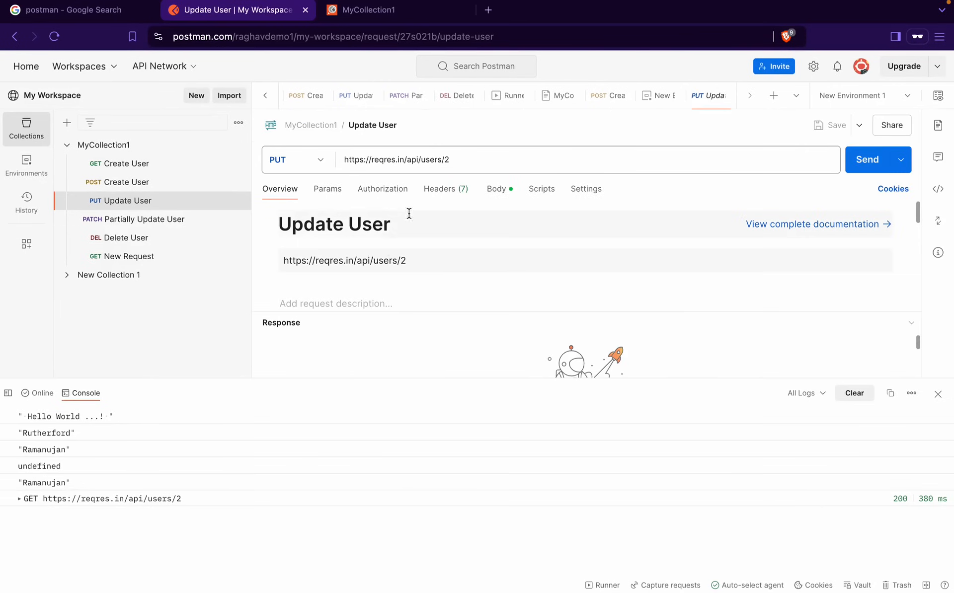
{"action": "left_click", "coordinate": [495, 193]}
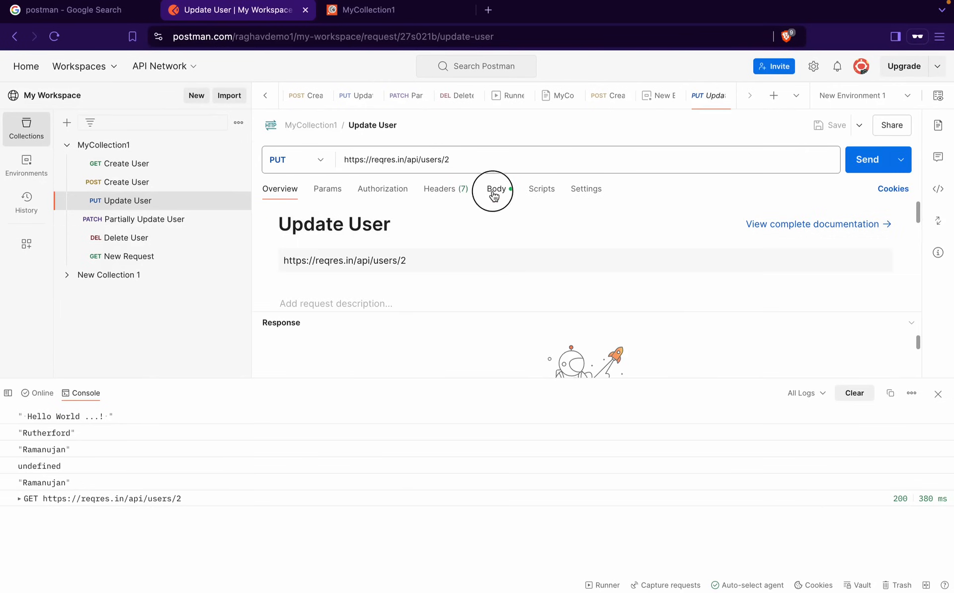
{"action": "left_click", "coordinate": [938, 394]}
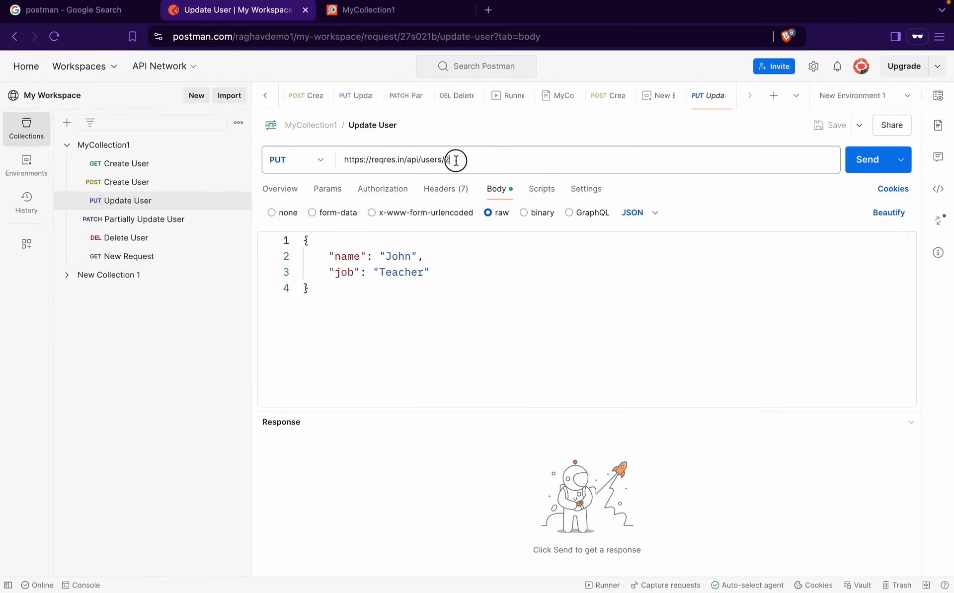
Highlight the URL path, then show Update User's params and inherited No Auth authorization
{"action": "left_click_drag", "start_coordinate": [451, 160], "coordinate": [292, 160]}
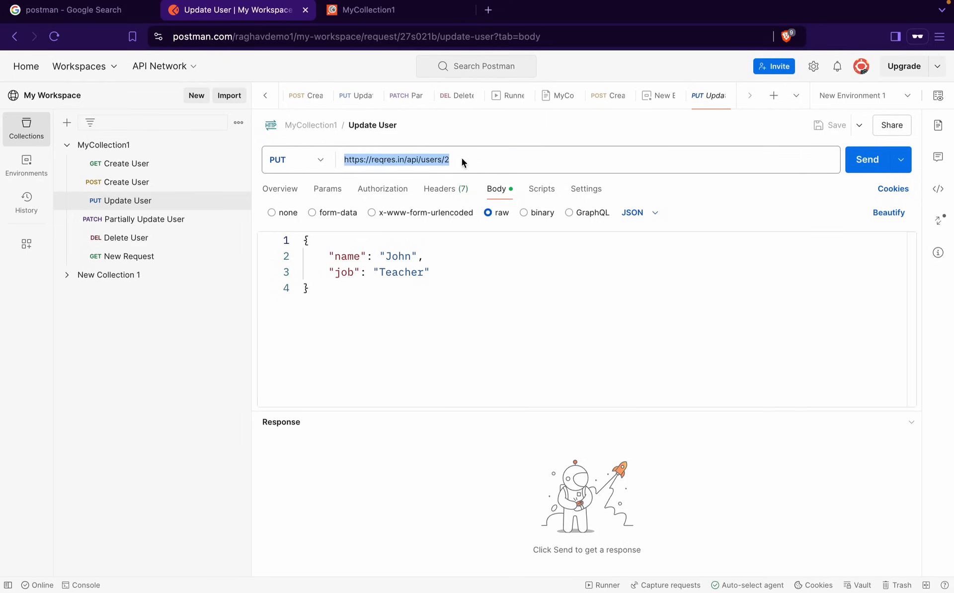
{"action": "left_click_drag", "start_coordinate": [466, 160], "coordinate": [415, 161]}
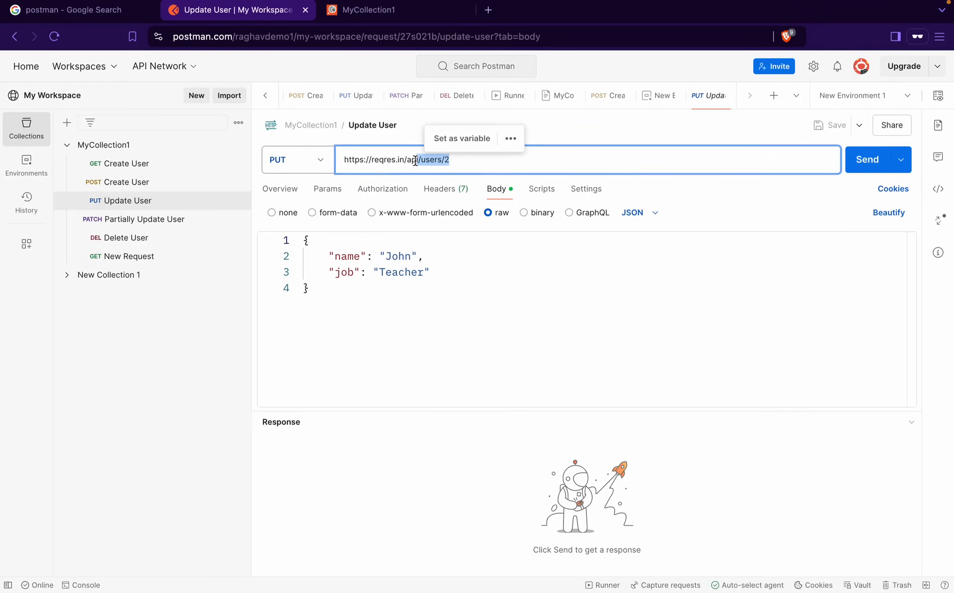
{"action": "left_click", "coordinate": [462, 165]}
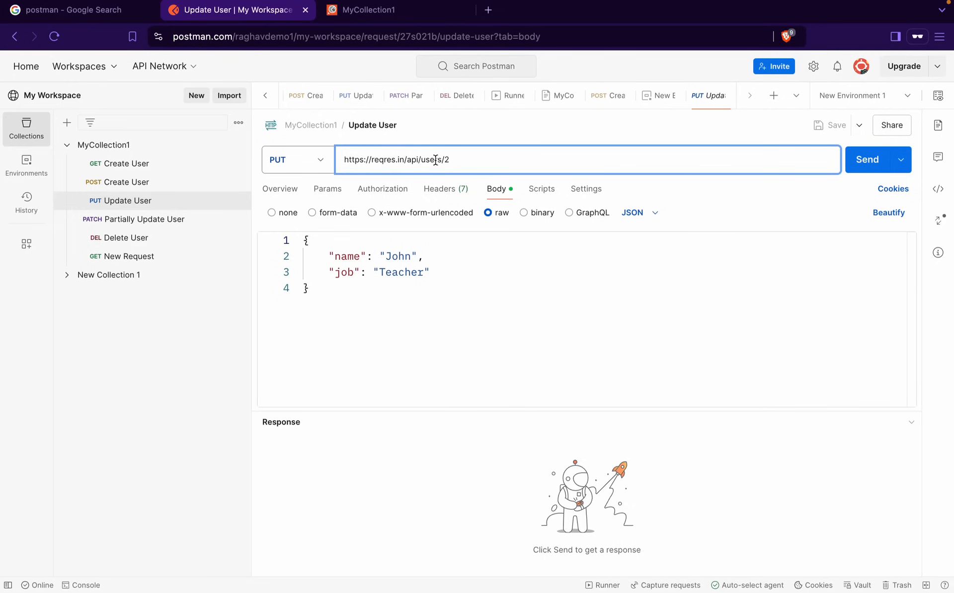
{"action": "left_click", "coordinate": [327, 192]}
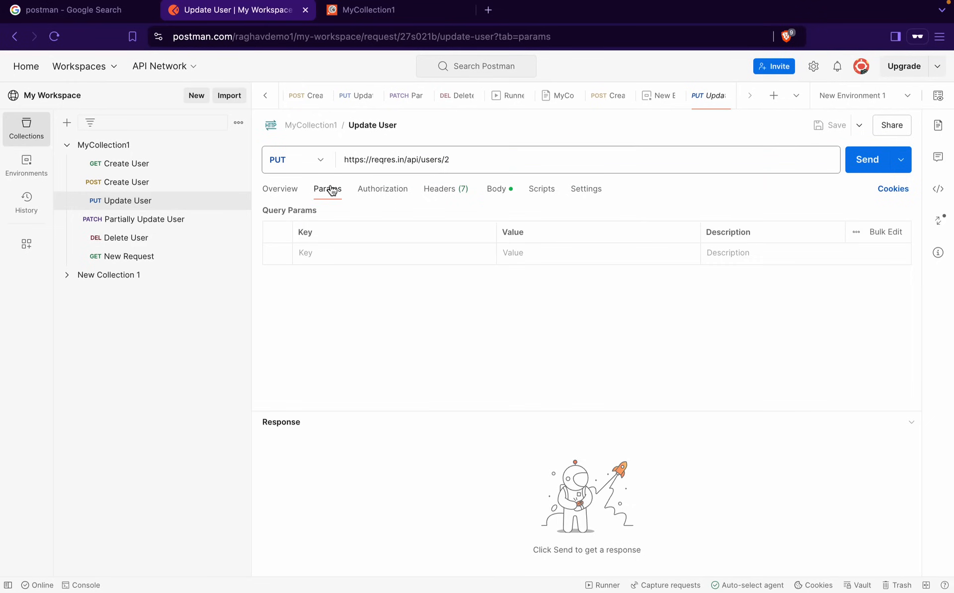
{"action": "left_click", "coordinate": [376, 190]}
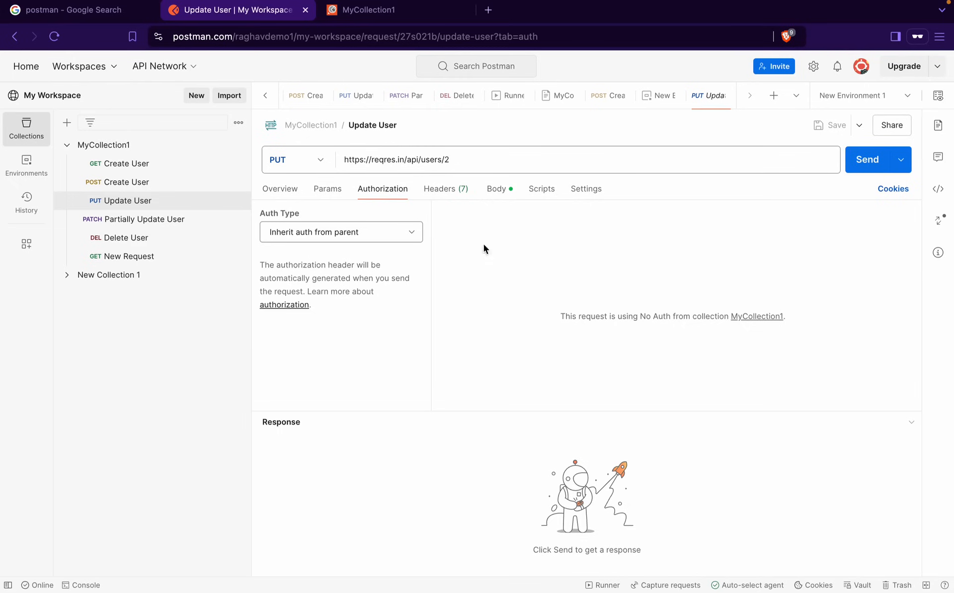
{"action": "left_click", "coordinate": [461, 162]}
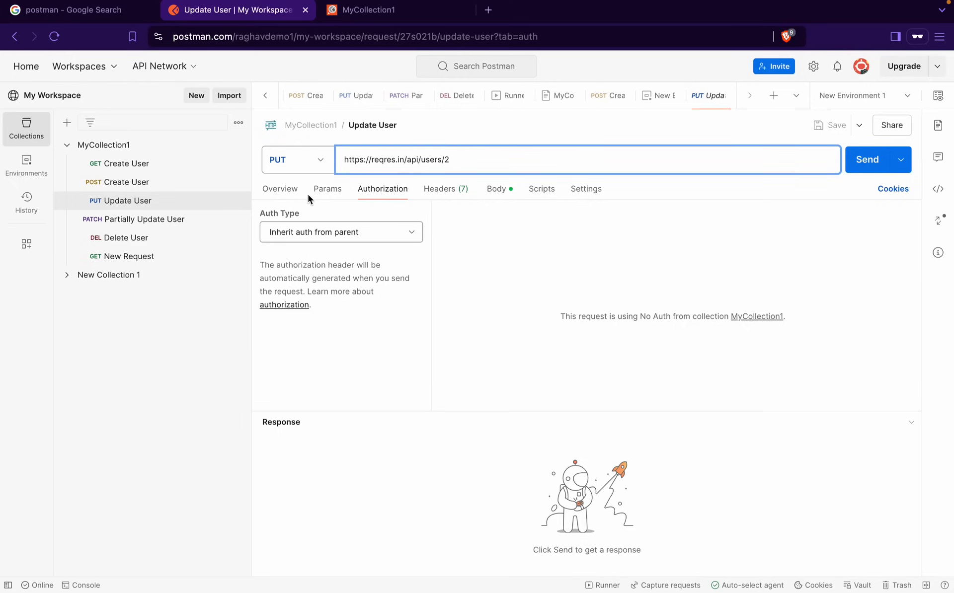
{"action": "left_click", "coordinate": [324, 189]}
{"action": "left_click", "coordinate": [377, 200]}
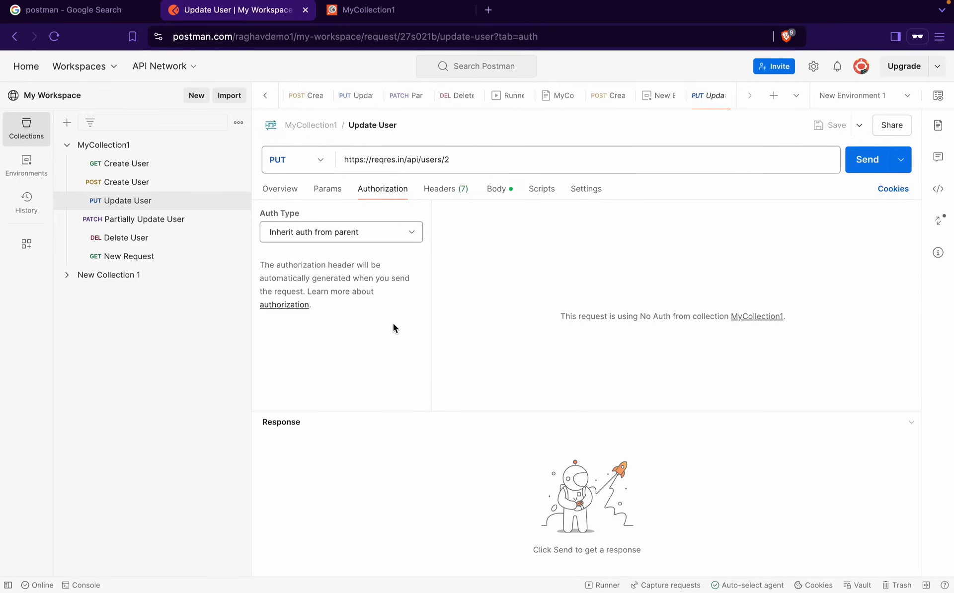
In Chrome, open reqres.in's /api/register example in a new tab showing raw JSON
{"action": "key", "text": "ctrl+Left"}
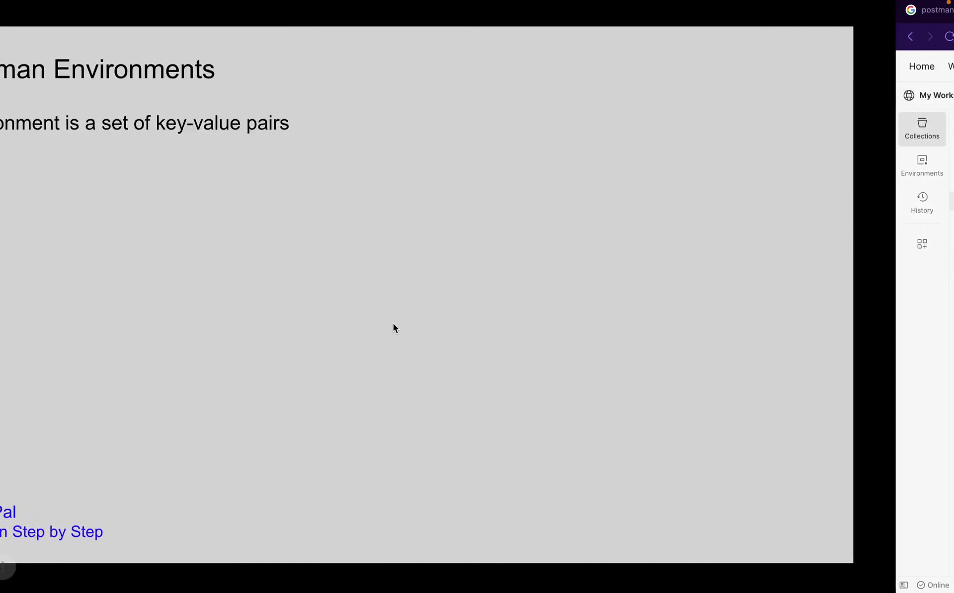
{"action": "key", "text": "ctrl+Left"}
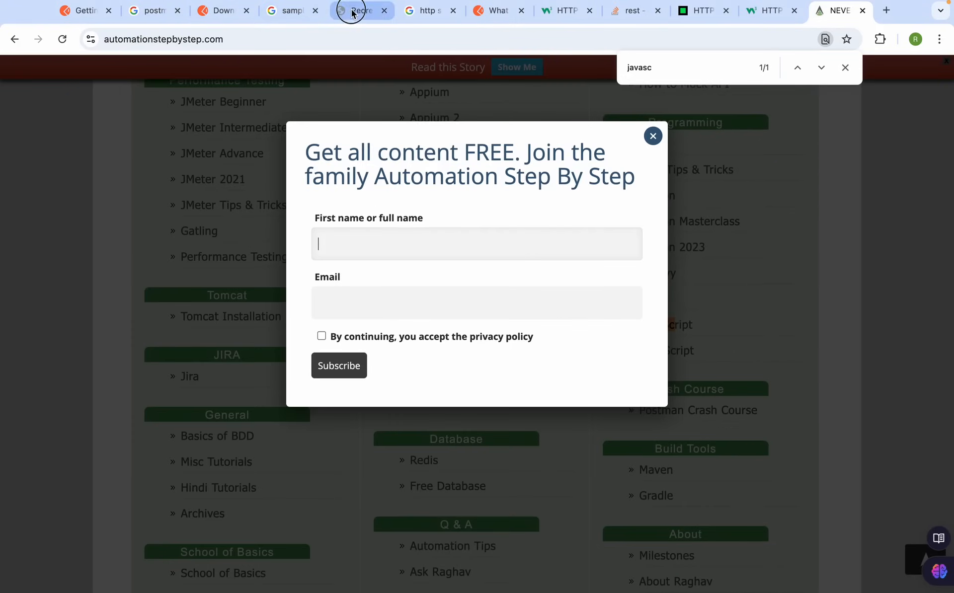
{"action": "left_click", "coordinate": [351, 10]}
{"action": "scroll", "coordinate": [341, 313], "scroll_direction": "down", "scroll_amount": 5}
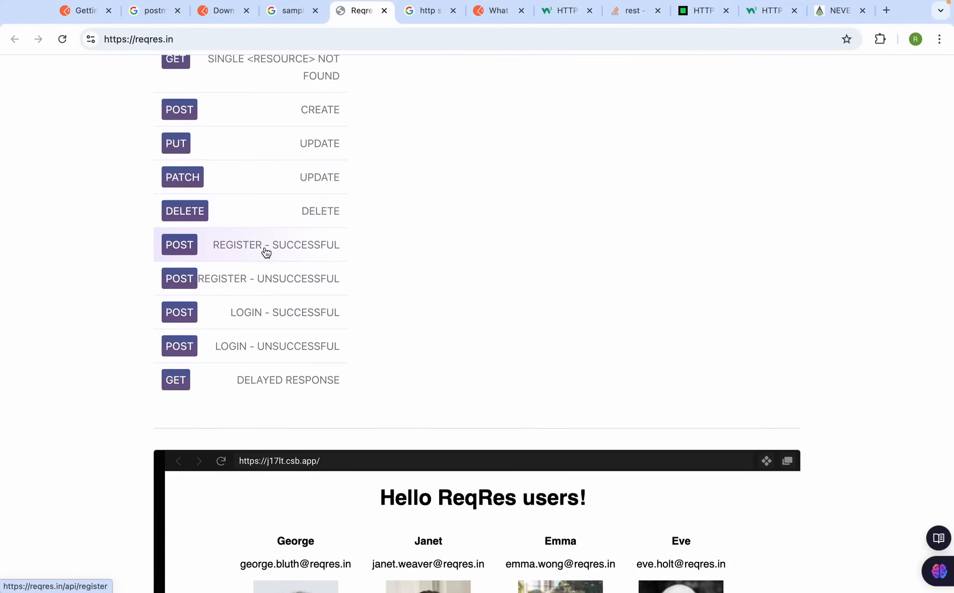
{"action": "scroll", "coordinate": [242, 248], "scroll_direction": "up", "scroll_amount": 7}
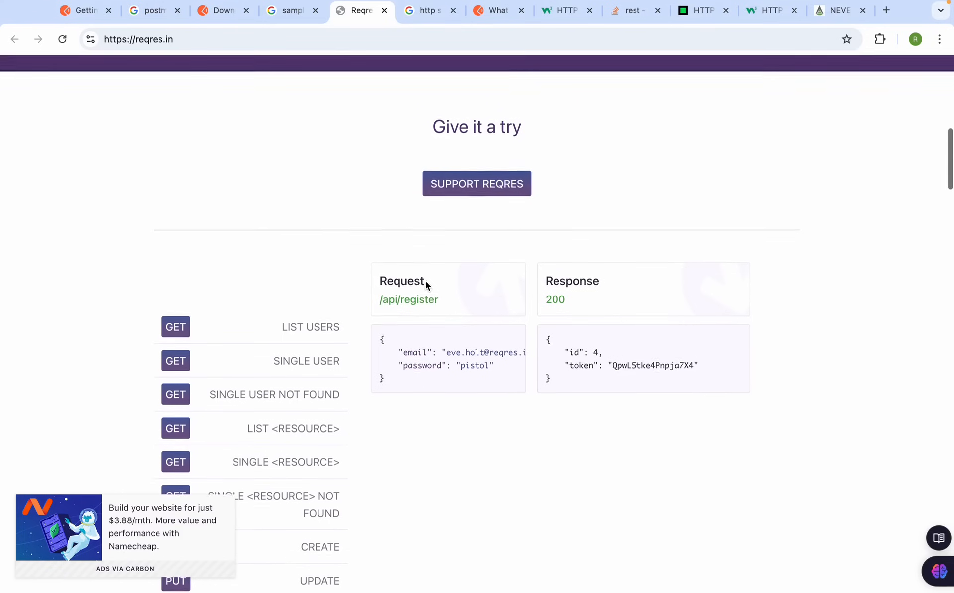
{"action": "left_click", "coordinate": [419, 300]}
{"action": "left_click", "coordinate": [389, 18]}
{"action": "left_click", "coordinate": [344, 40]}
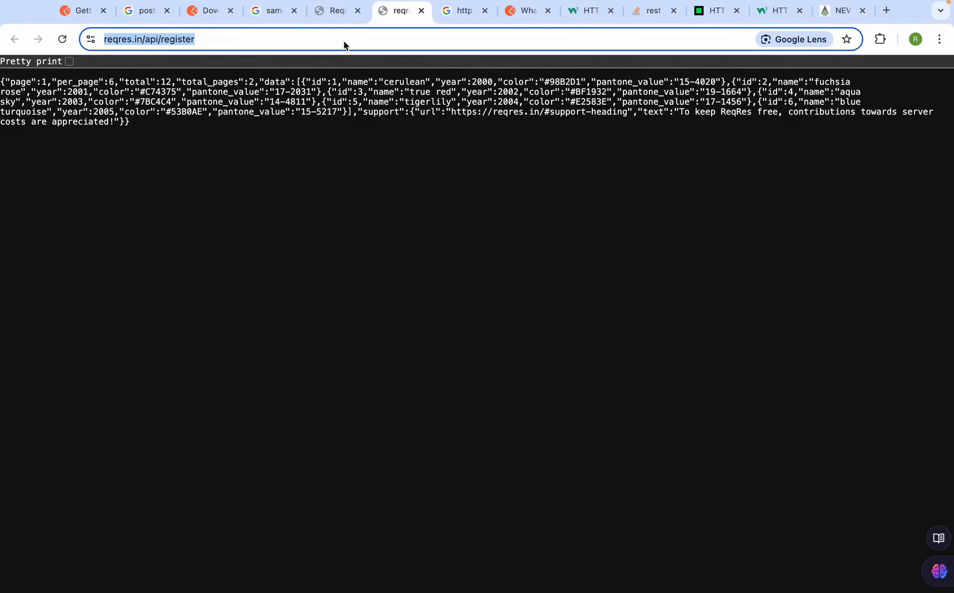
{"action": "left_click", "coordinate": [342, 11]}
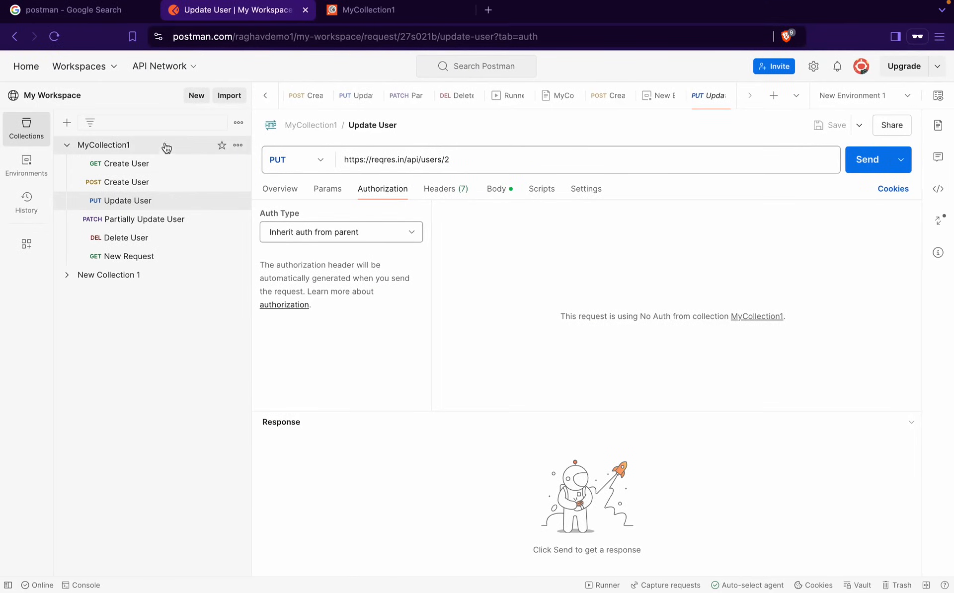
{"action": "left_click", "coordinate": [195, 147]}
{"action": "left_click", "coordinate": [239, 146]}
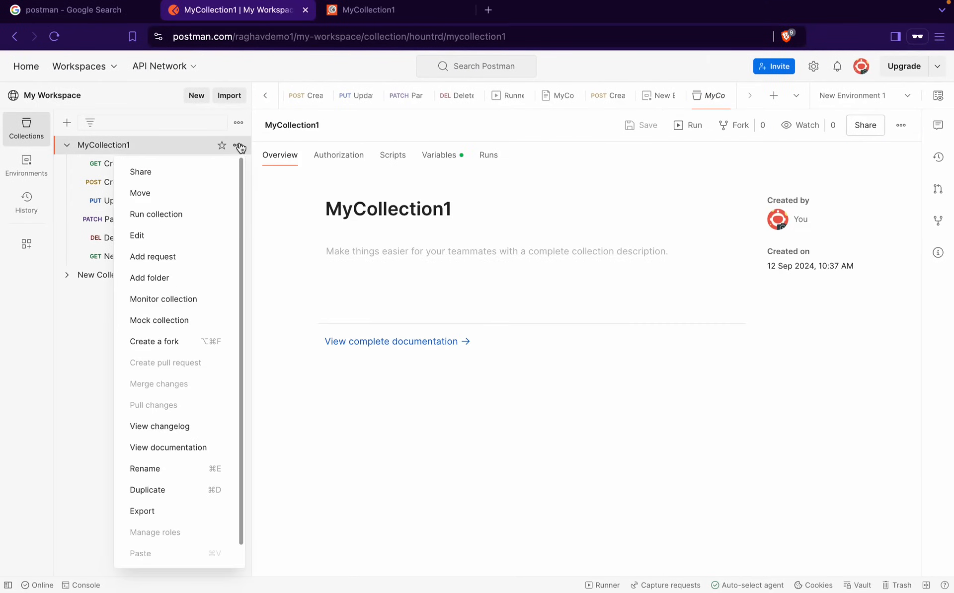
{"action": "left_click", "coordinate": [170, 255]}
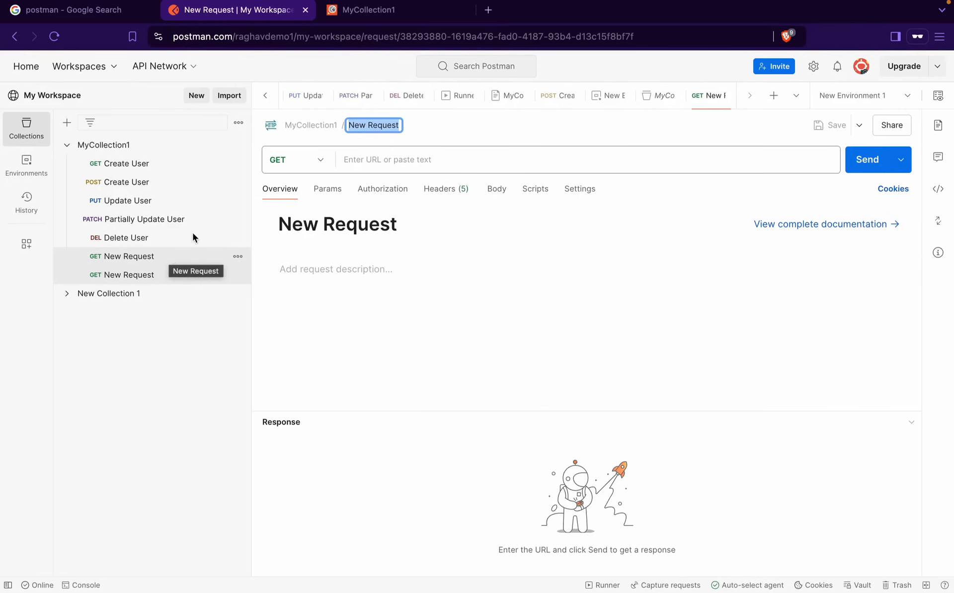
{"action": "type", "text": "Regi"}
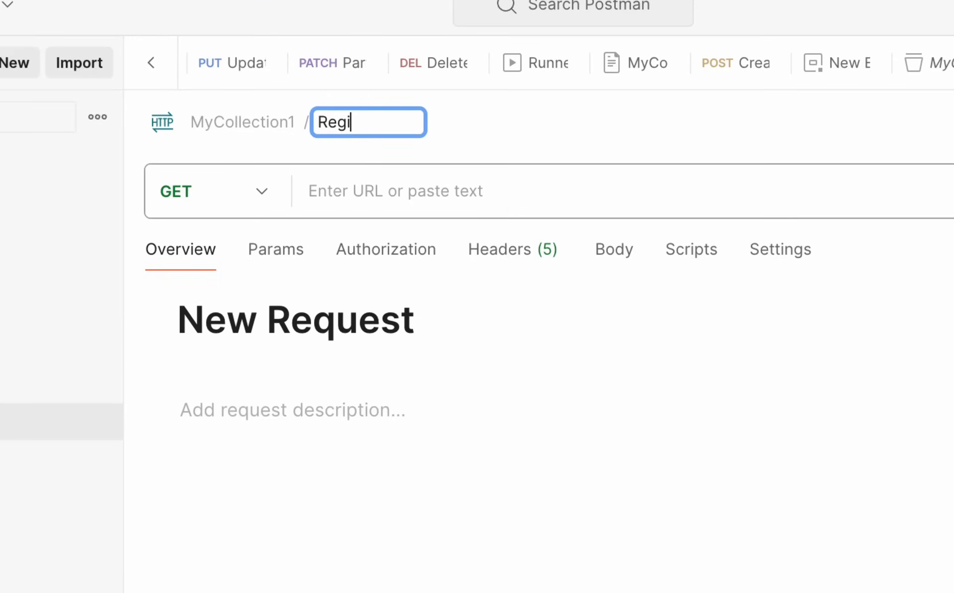
{"action": "type", "text": "ster User"}
{"action": "left_click", "coordinate": [268, 194]}
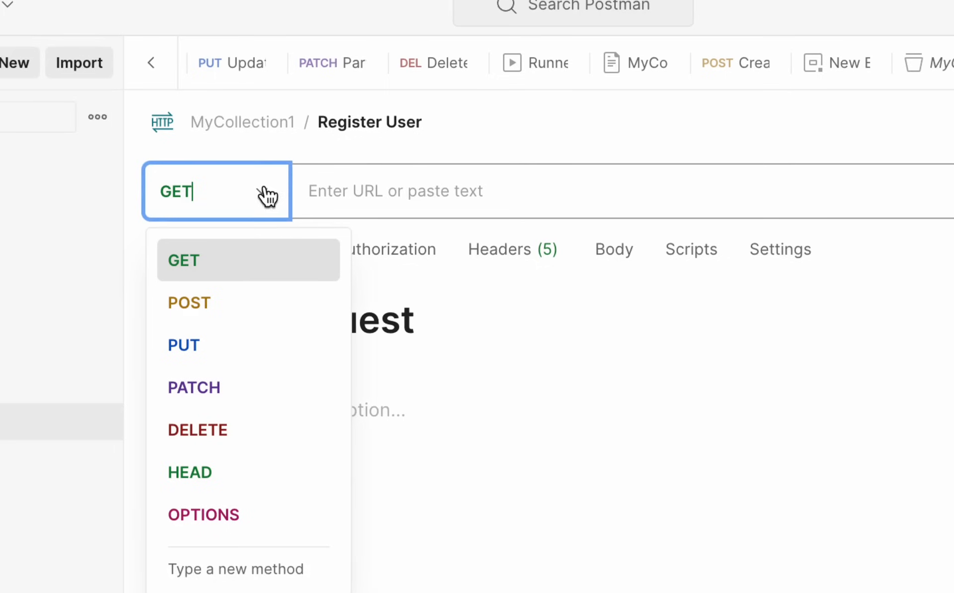
{"action": "left_click", "coordinate": [224, 311]}
{"action": "left_click", "coordinate": [440, 181]}
{"action": "type", "text": "https://reqres.in/api/register"}
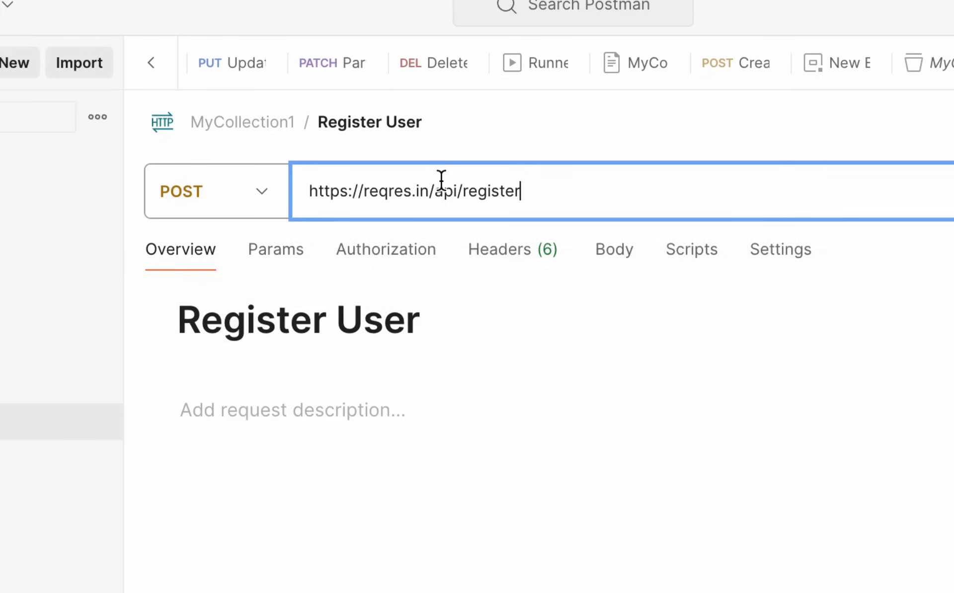
Copy the sample register request body from the reqres.in page
{"action": "key", "text": "ctrl+Right"}
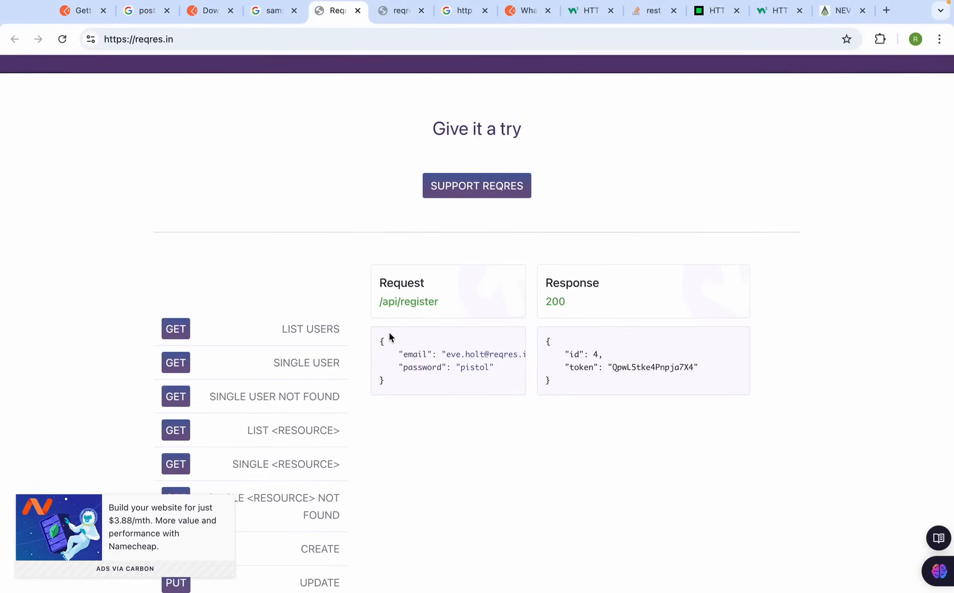
{"action": "scroll", "coordinate": [294, 370], "scroll_direction": "down", "scroll_amount": 6}
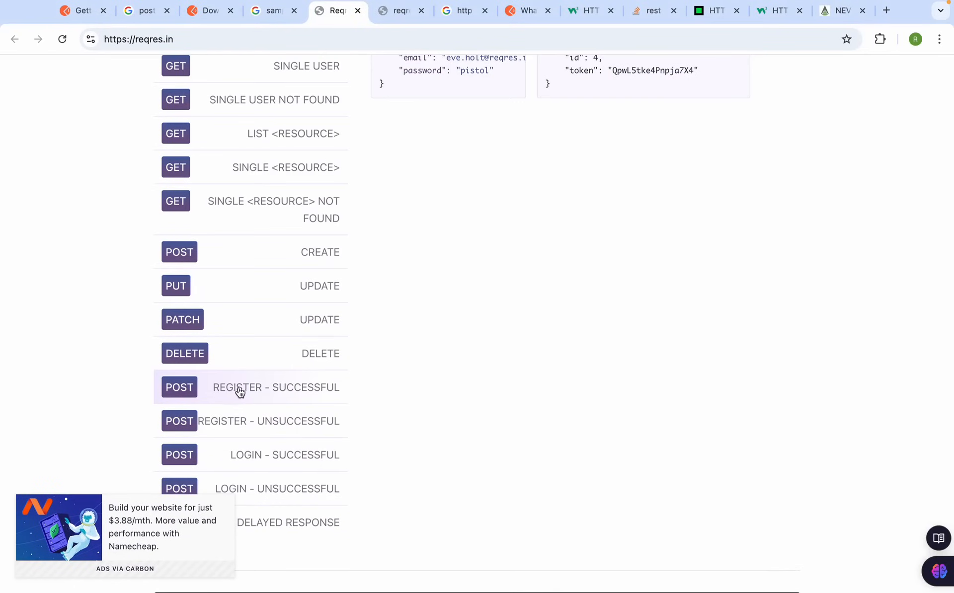
{"action": "scroll", "coordinate": [420, 234], "scroll_direction": "up", "scroll_amount": 5}
{"action": "left_click_drag", "start_coordinate": [398, 305], "coordinate": [381, 271]}
{"action": "key", "text": "super+c"}
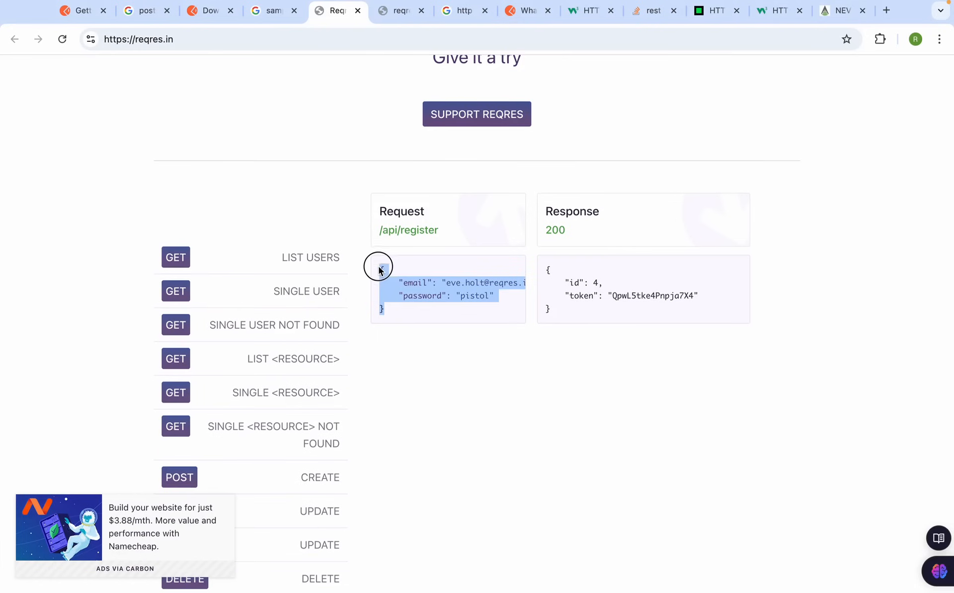
Paste the sample JSON as Register User's raw body, save the request, and send it
{"action": "key", "text": "ctrl+Left"}
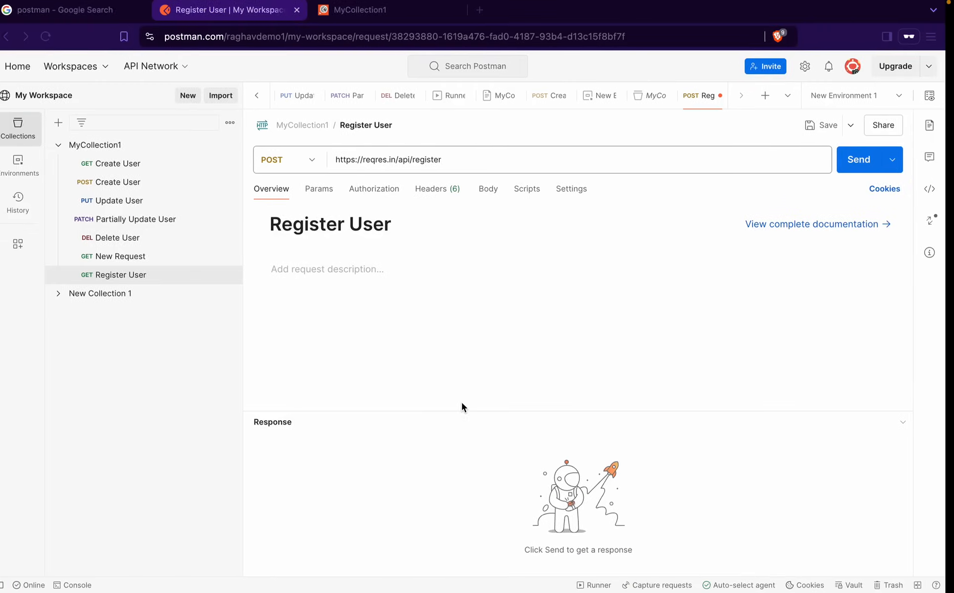
{"action": "left_click", "coordinate": [494, 191]}
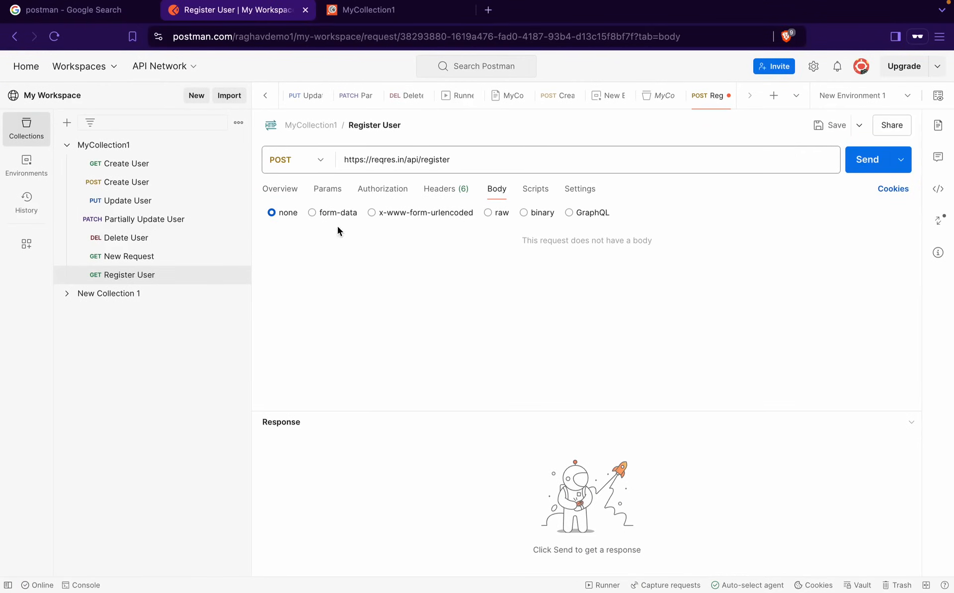
{"action": "left_click", "coordinate": [488, 212]}
{"action": "key", "text": "super+v"}
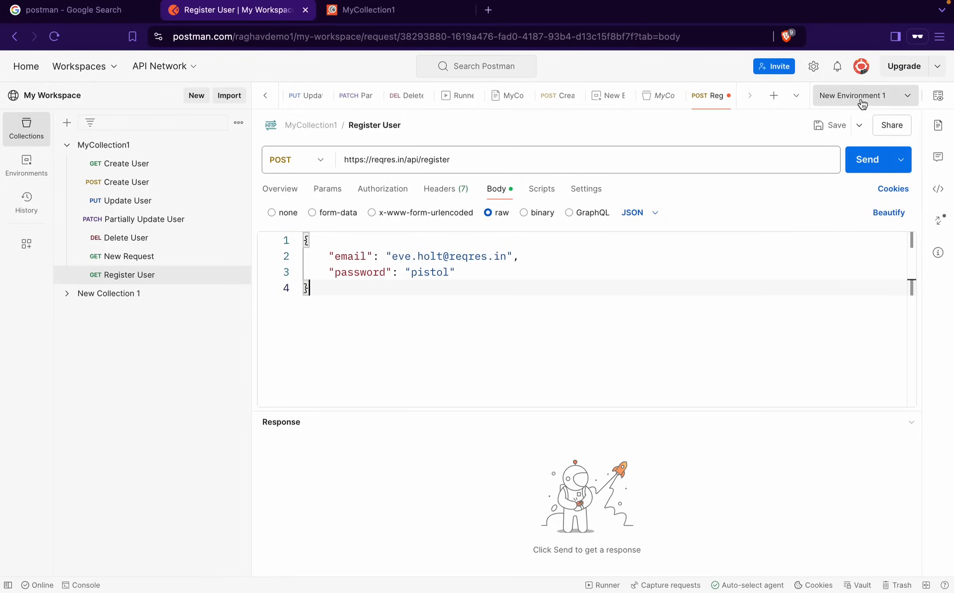
{"action": "left_click", "coordinate": [830, 125]}
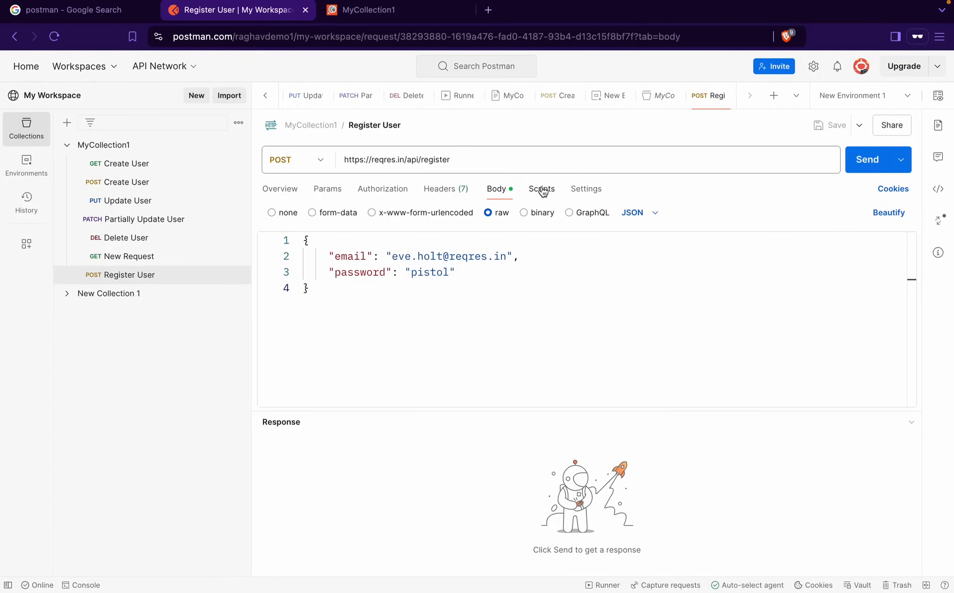
{"action": "left_click", "coordinate": [864, 177]}
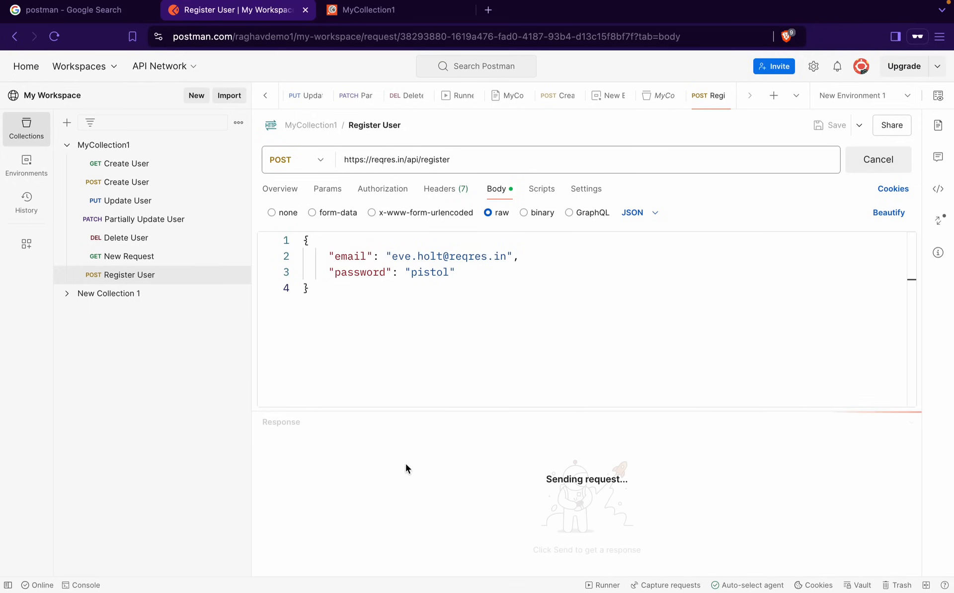
Compare the returned id and token with the reqres.in example response
{"action": "mouse_move", "coordinate": [570, 4]}
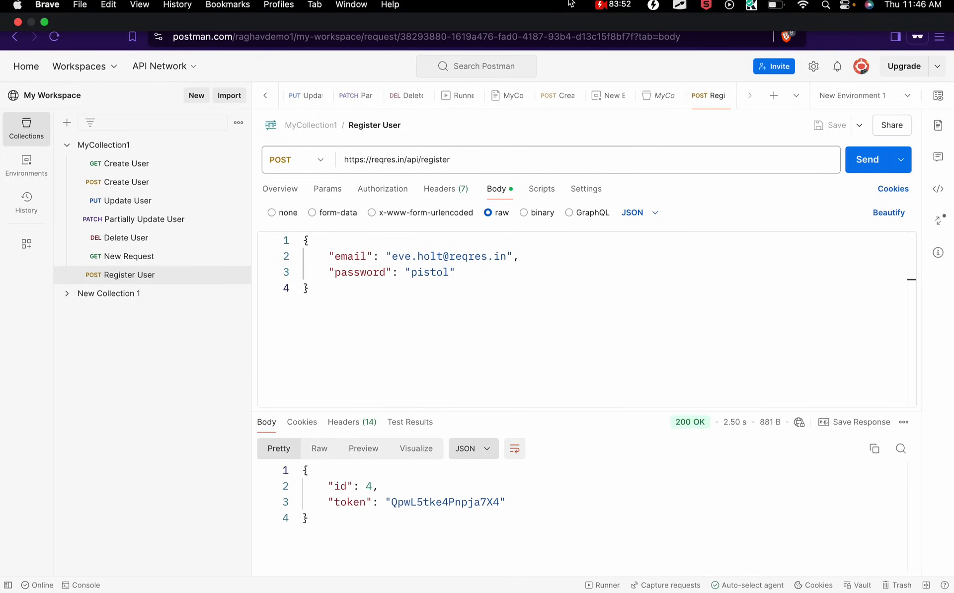
{"action": "left_click_drag", "start_coordinate": [377, 535], "coordinate": [313, 481]}
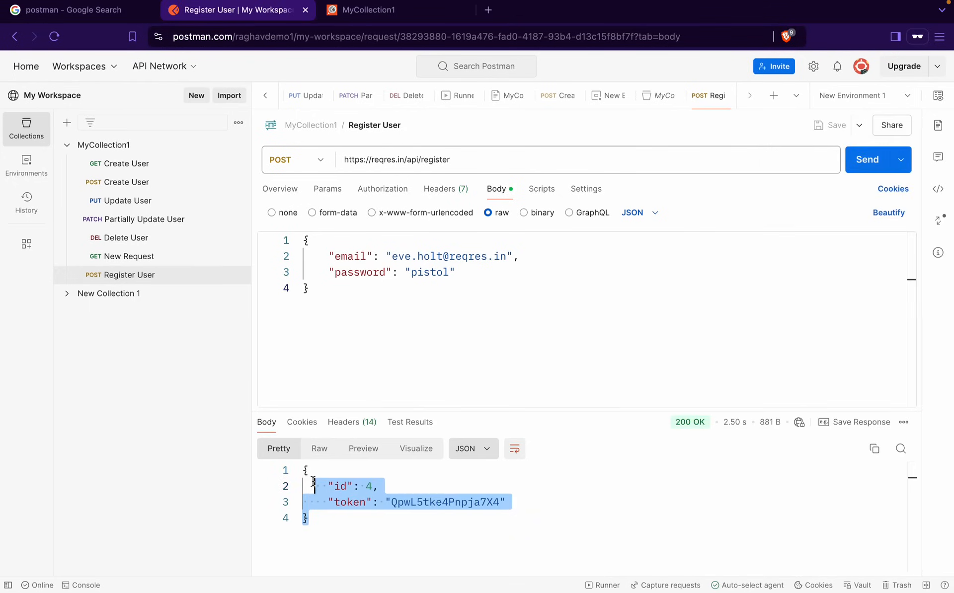
{"action": "key", "text": "ctrl+Right"}
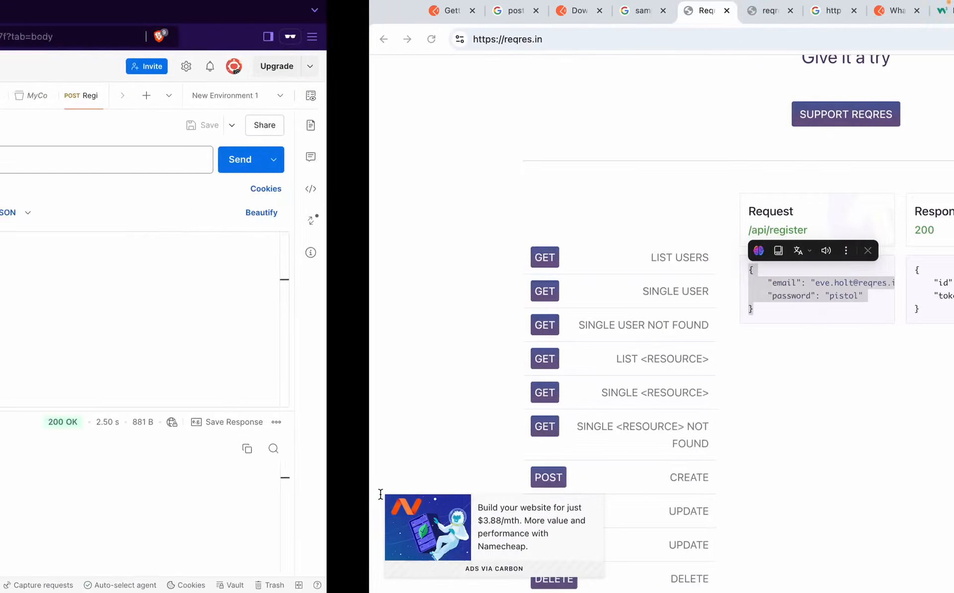
{"action": "left_click_drag", "start_coordinate": [556, 310], "coordinate": [544, 263]}
{"action": "key", "text": "ctrl+Left"}
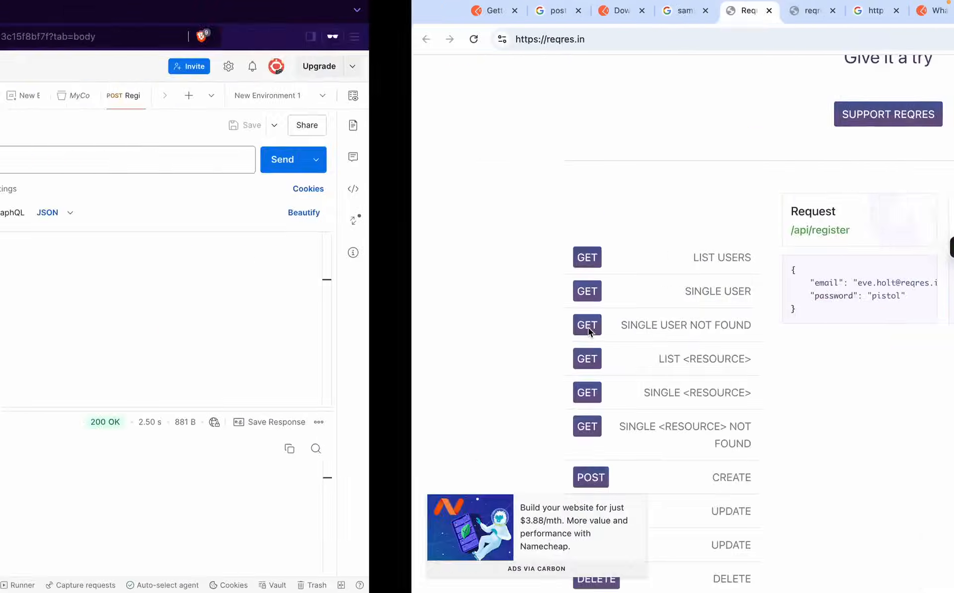
{"action": "left_click", "coordinate": [413, 515]}
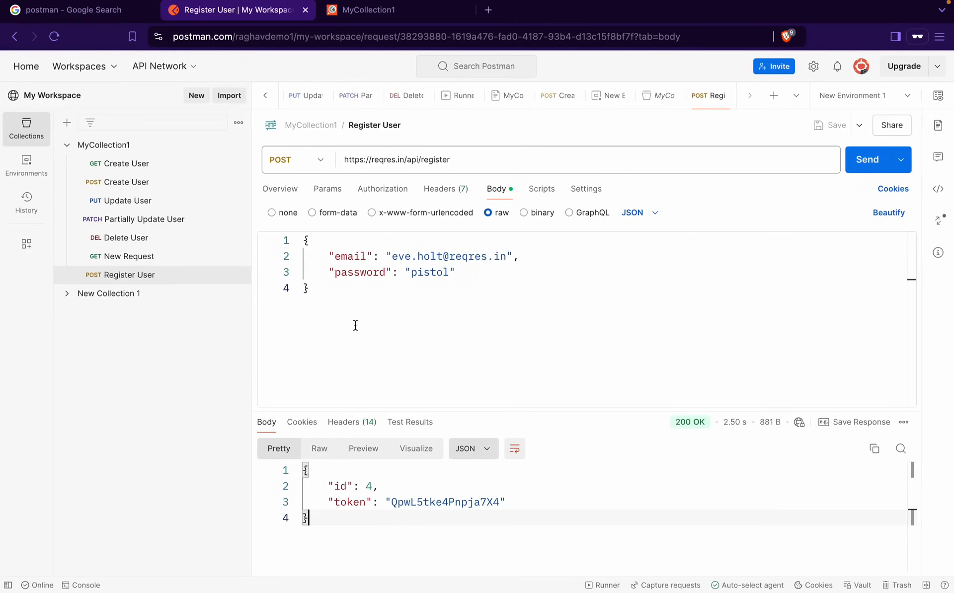
Review the request URL, the body's email and password values, and the environment quick look
{"action": "mouse_move", "coordinate": [532, 3]}
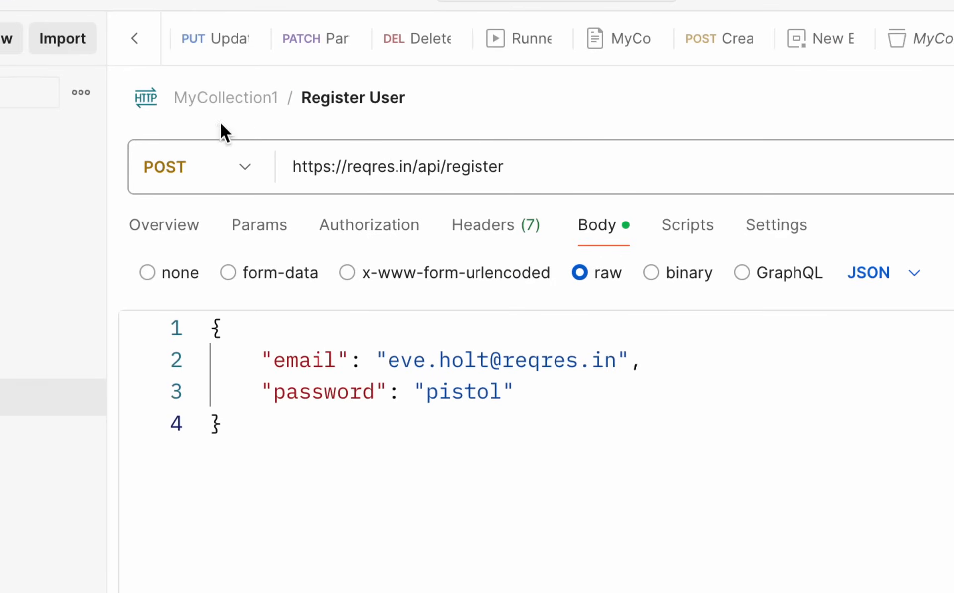
{"action": "left_click_drag", "start_coordinate": [512, 171], "coordinate": [294, 165]}
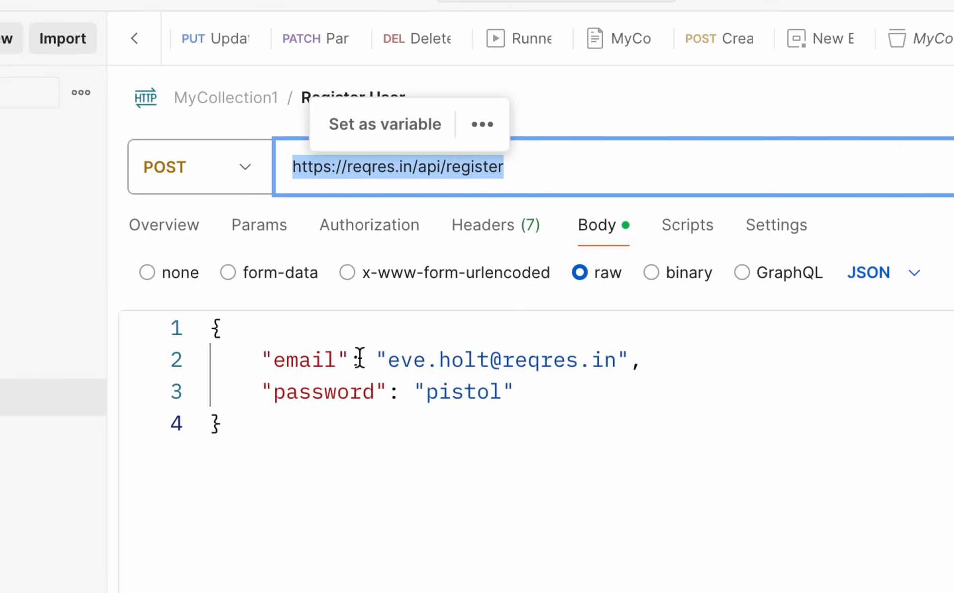
{"action": "left_click", "coordinate": [435, 180]}
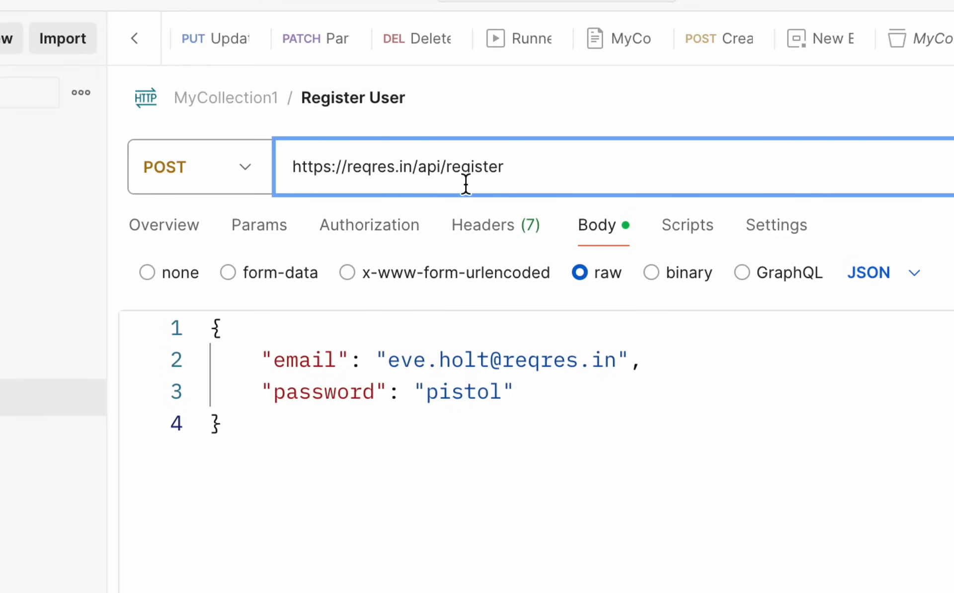
{"action": "left_click_drag", "start_coordinate": [507, 164], "coordinate": [238, 177]}
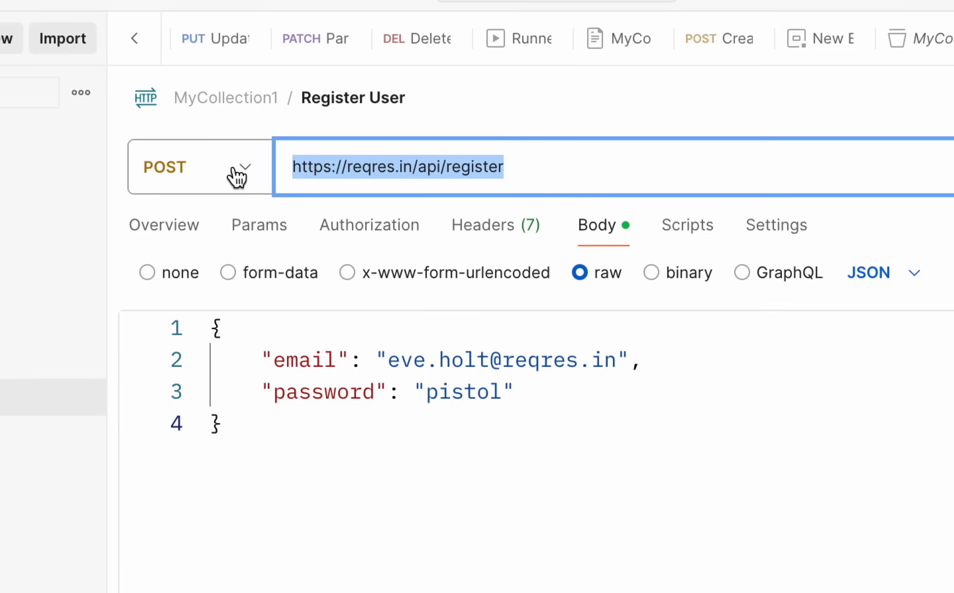
{"action": "left_click_drag", "start_coordinate": [399, 360], "coordinate": [627, 360]}
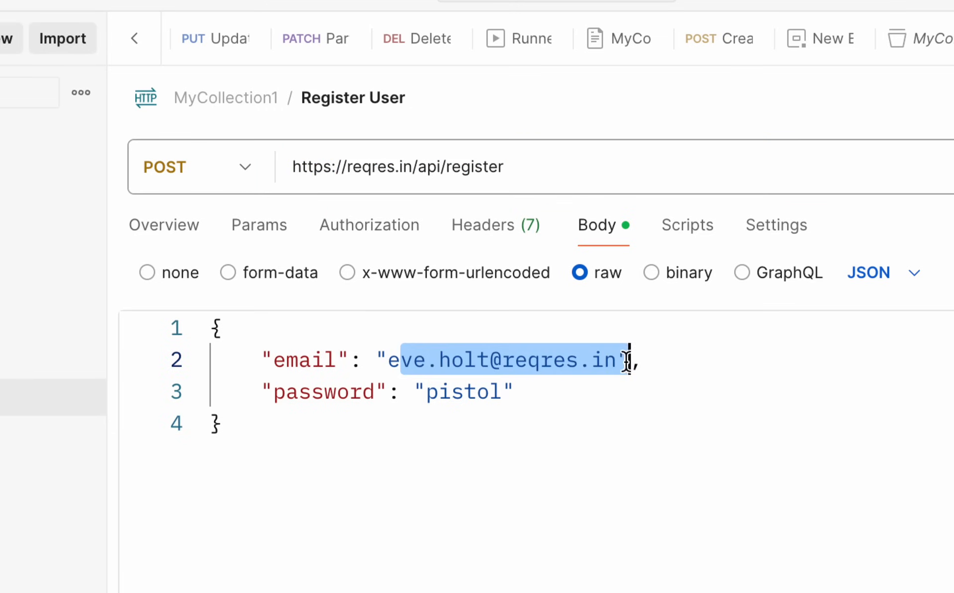
{"action": "left_click_drag", "start_coordinate": [426, 392], "coordinate": [502, 393]}
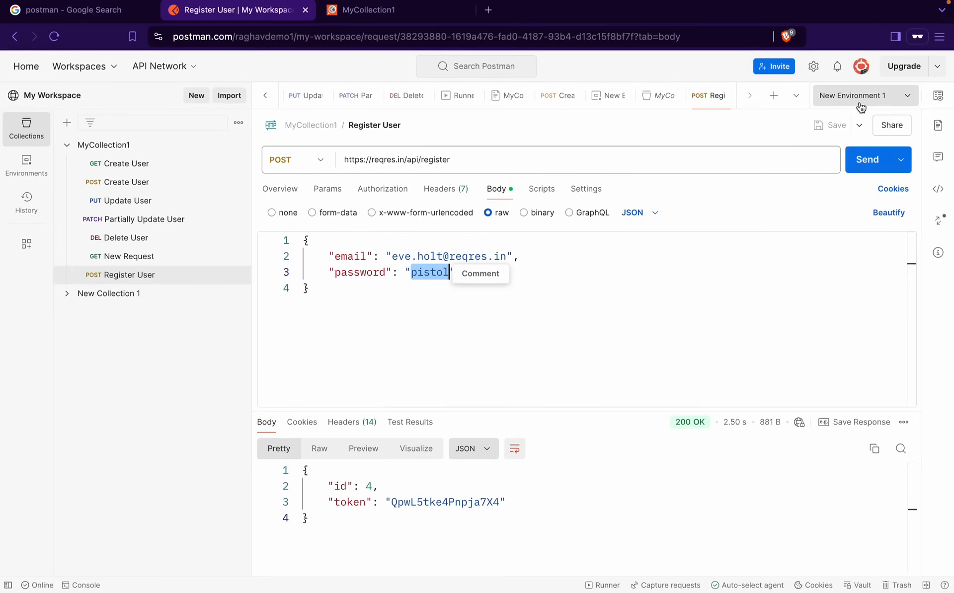
{"action": "left_click", "coordinate": [938, 95]}
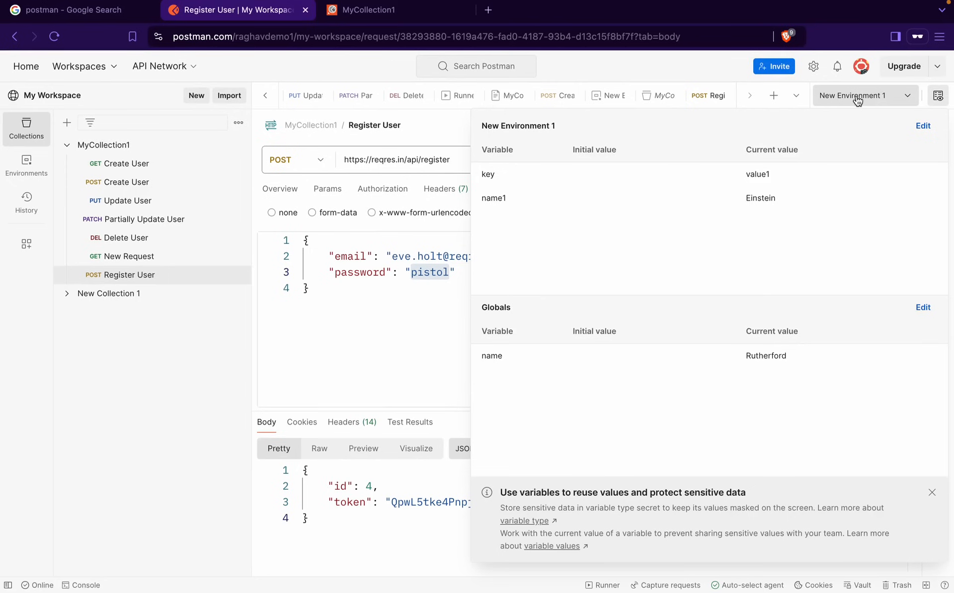
Set the active environment to No environment
{"action": "left_click", "coordinate": [858, 99]}
{"action": "left_click", "coordinate": [787, 179]}
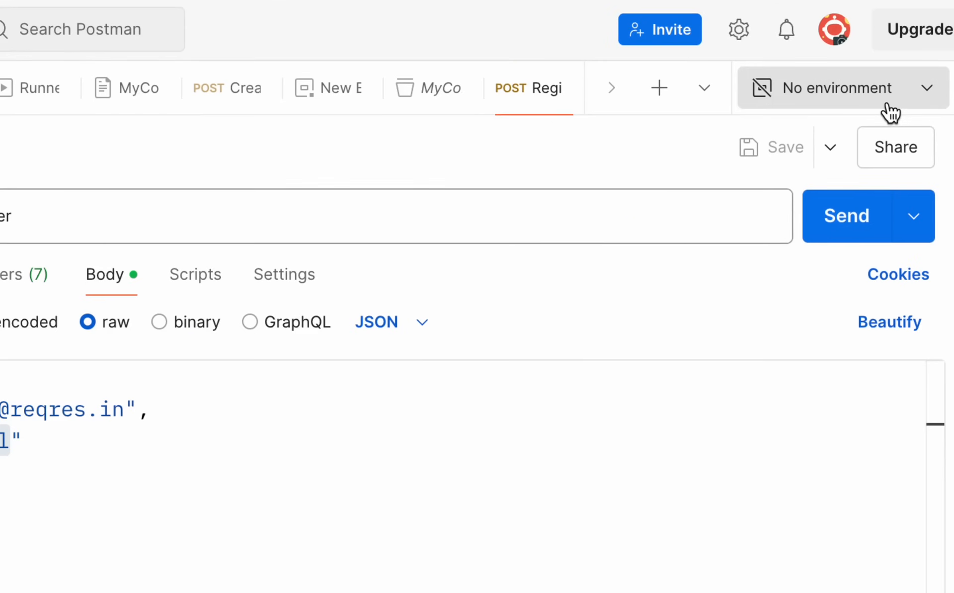
{"action": "left_click", "coordinate": [938, 95]}
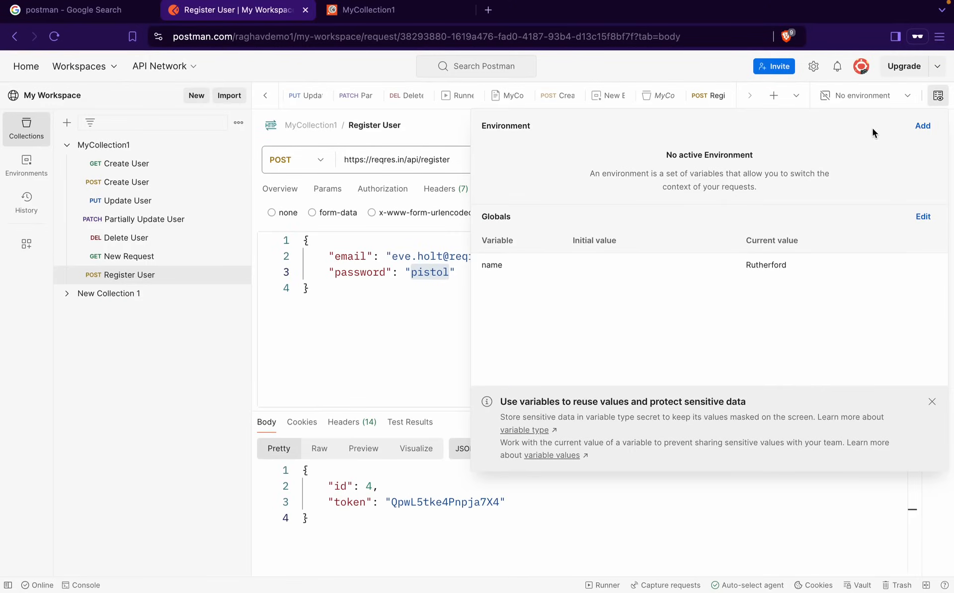
Create and save a QA environment with endpoint, username and password variables
{"action": "left_click", "coordinate": [924, 127]}
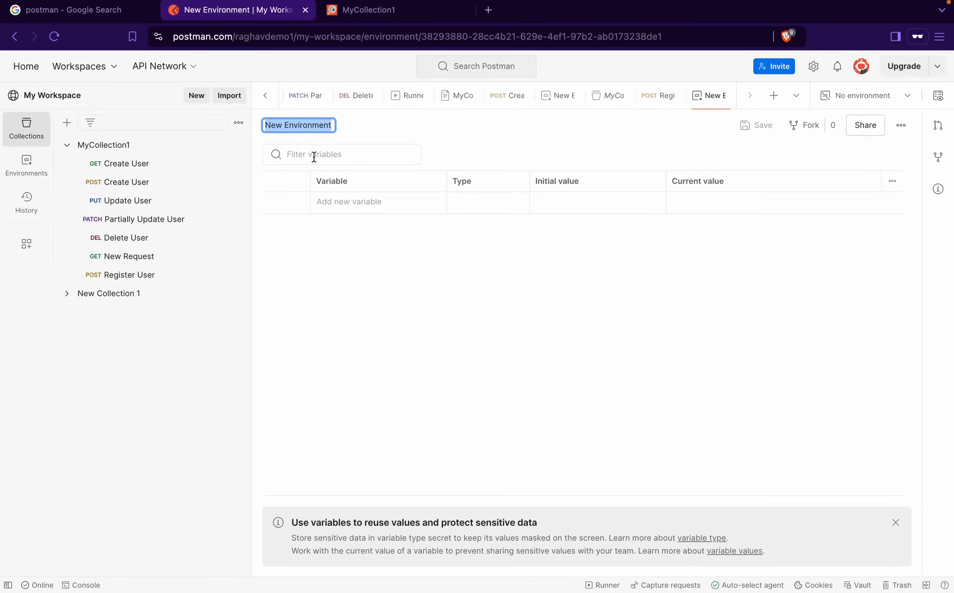
{"action": "type", "text": "QA"}
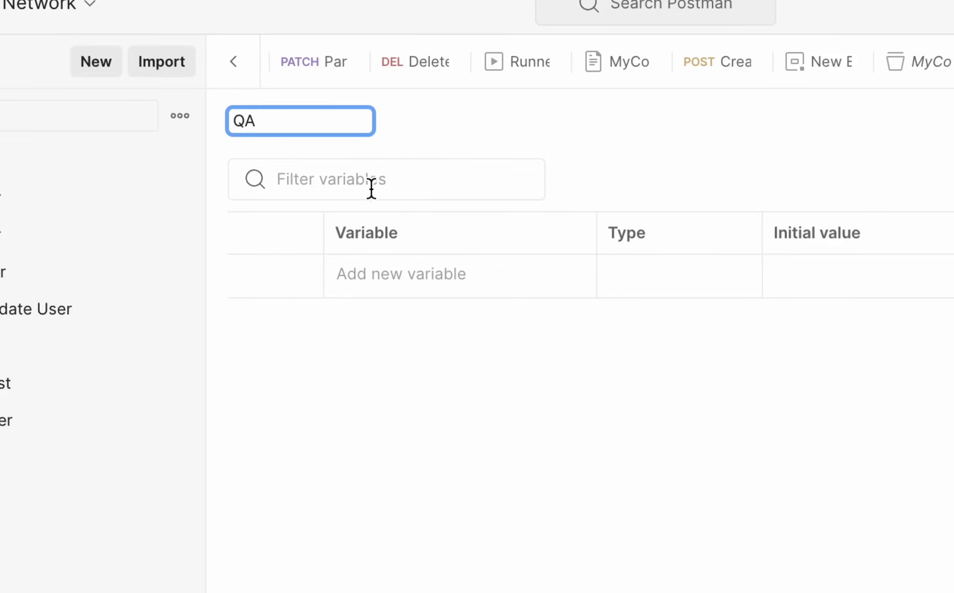
{"action": "left_click", "coordinate": [379, 284]}
{"action": "type", "text": "endpi"}
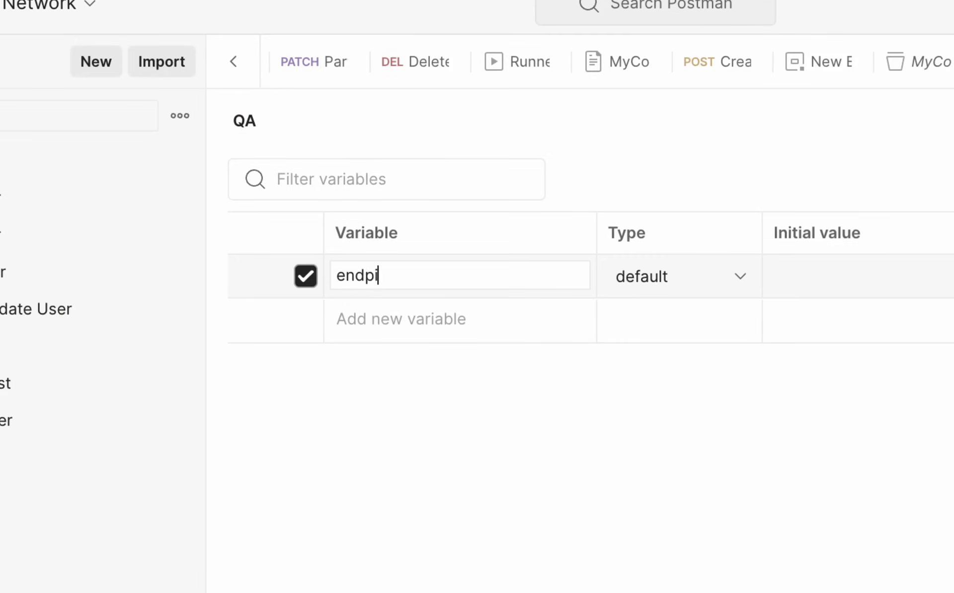
{"action": "key", "text": "BackSpace"}
{"action": "type", "text": "oint"}
{"action": "left_click", "coordinate": [387, 319]}
{"action": "type", "text": "username"}
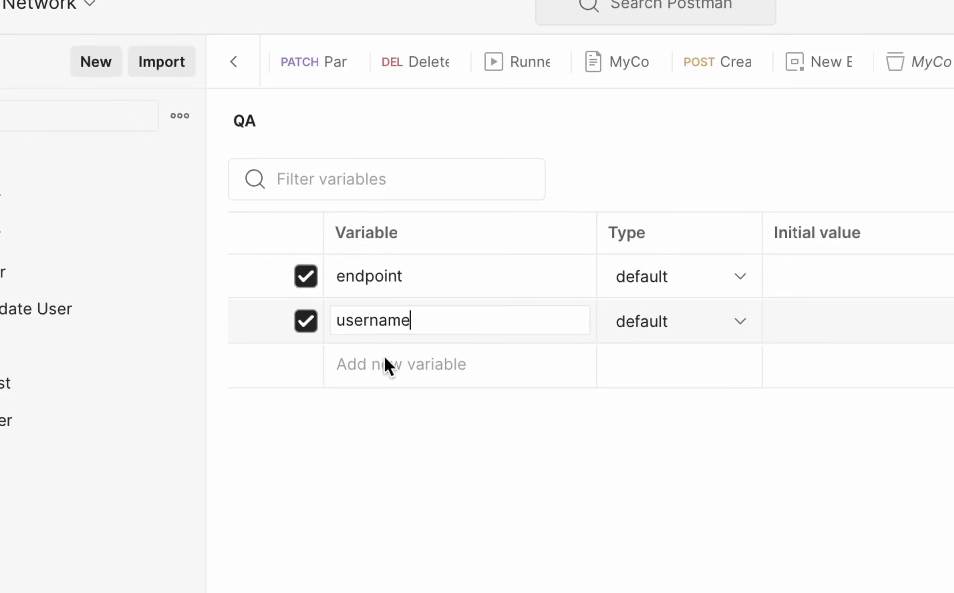
{"action": "left_click", "coordinate": [392, 373]}
{"action": "type", "text": "password"}
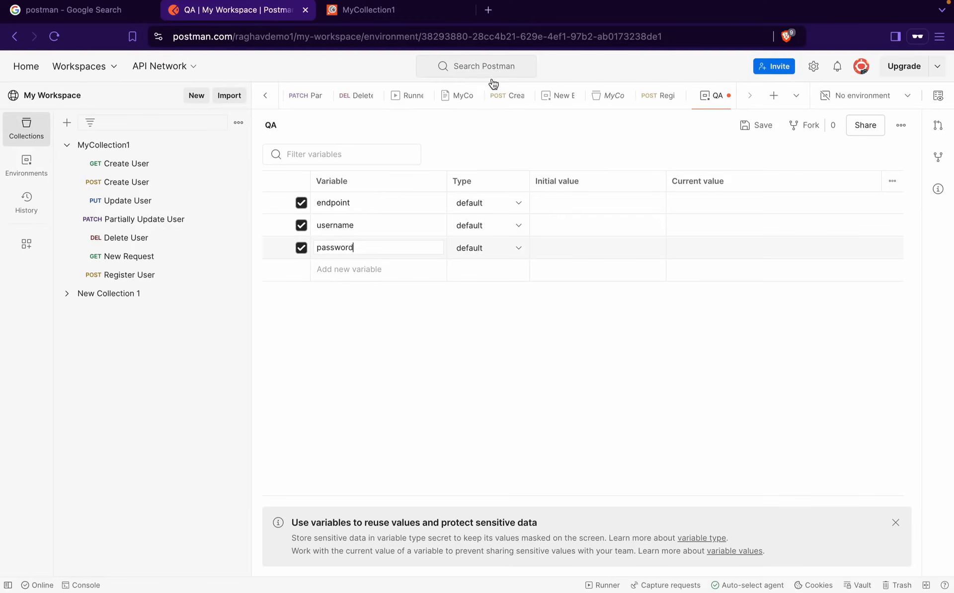
{"action": "left_click", "coordinate": [761, 126]}
Select the /api/register path in the Register User URL
{"action": "left_click", "coordinate": [130, 276]}
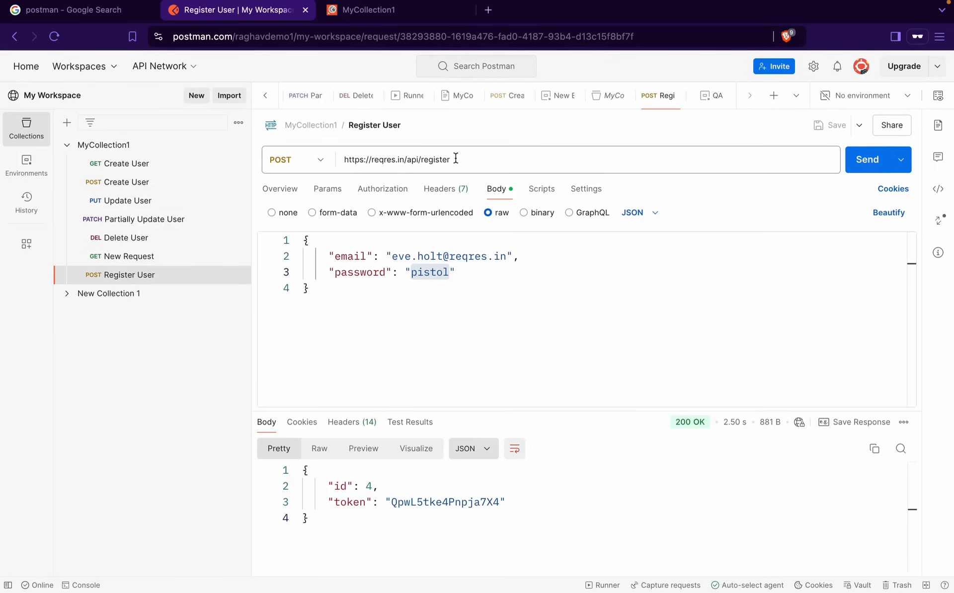
{"action": "left_click", "coordinate": [392, 158]}
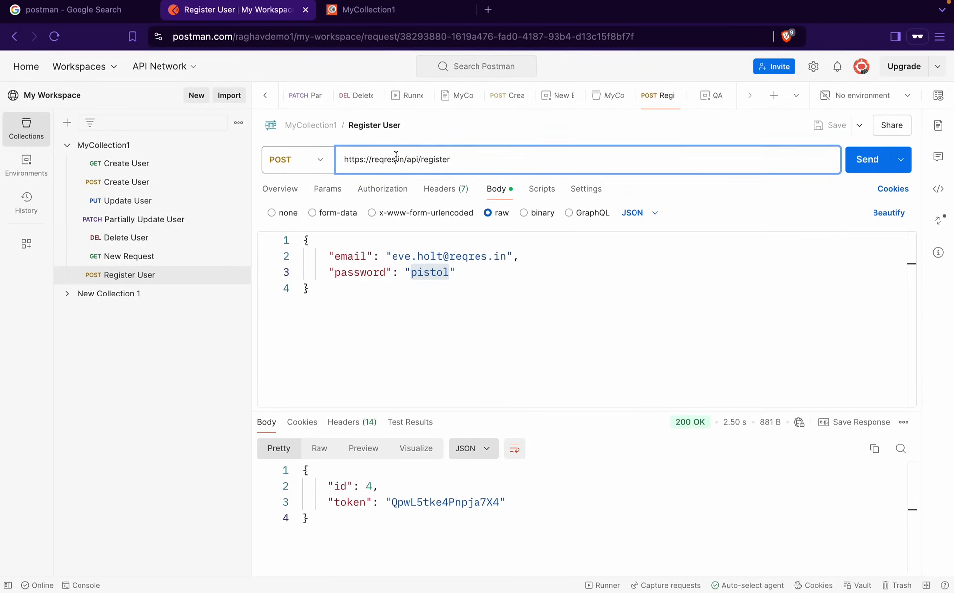
{"action": "key", "text": "ctrl+a"}
{"action": "left_click", "coordinate": [407, 162]}
{"action": "left_click_drag", "start_coordinate": [404, 159], "coordinate": [494, 160]}
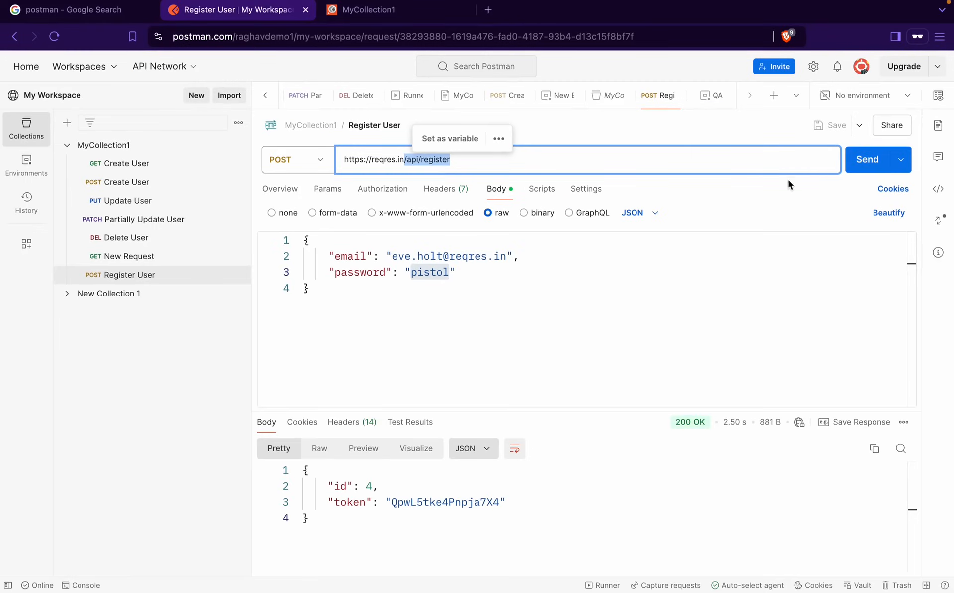
Make QA the active environment after briefly trying New Environment 1
{"action": "left_click", "coordinate": [938, 98]}
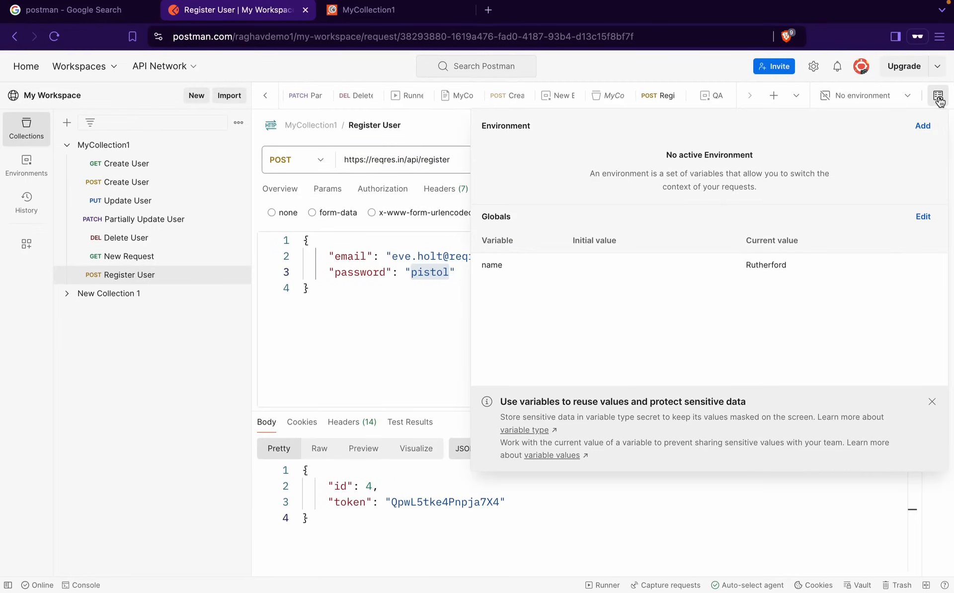
{"action": "left_click", "coordinate": [861, 102]}
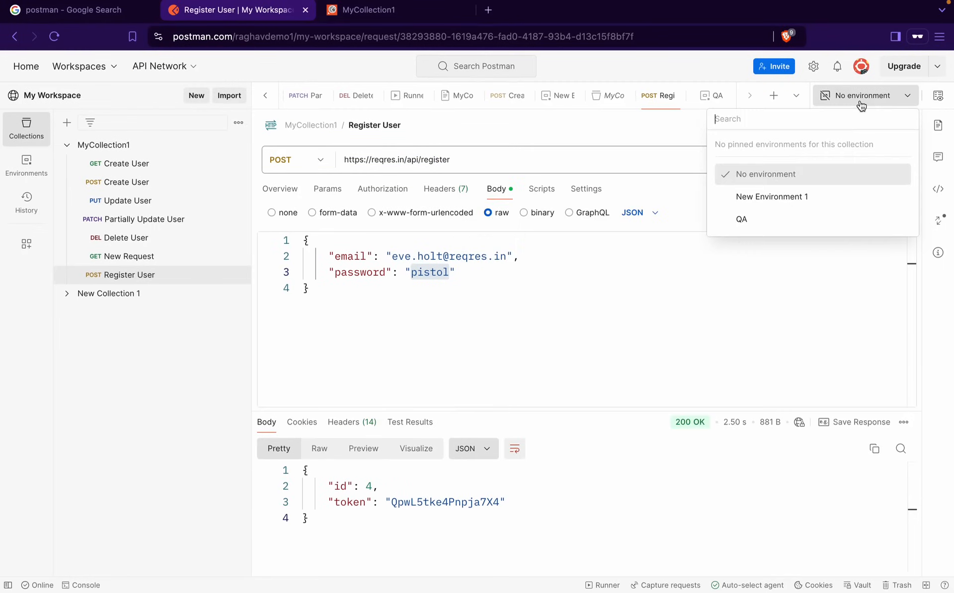
{"action": "left_click", "coordinate": [762, 200]}
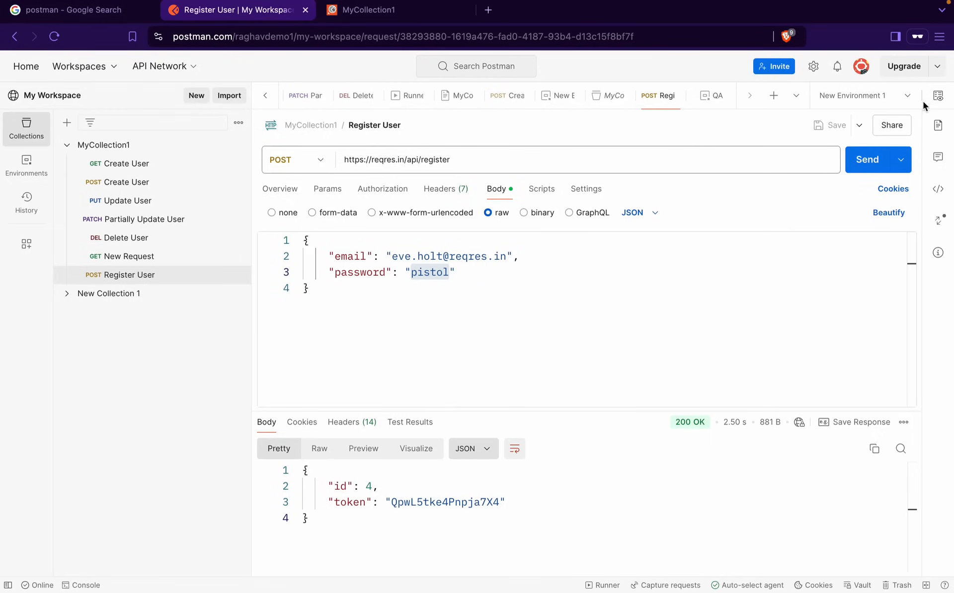
{"action": "left_click", "coordinate": [902, 98]}
{"action": "left_click", "coordinate": [858, 202]}
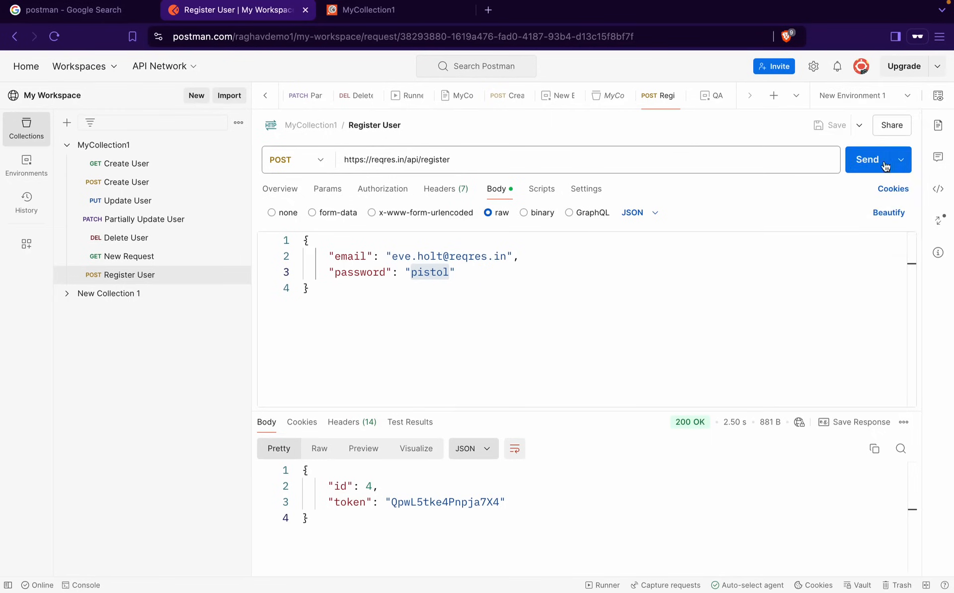
{"action": "left_click", "coordinate": [938, 102]}
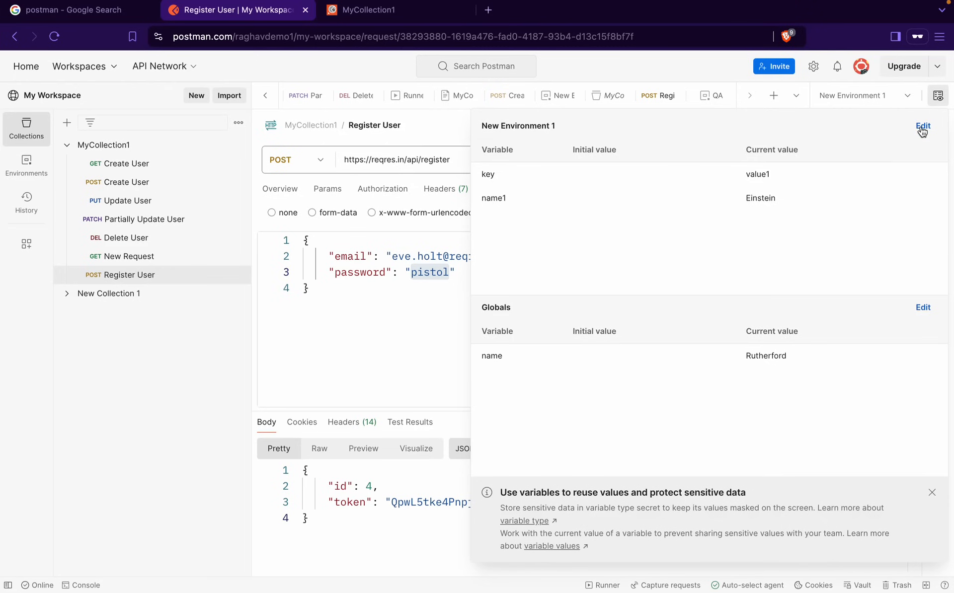
{"action": "left_click", "coordinate": [879, 96]}
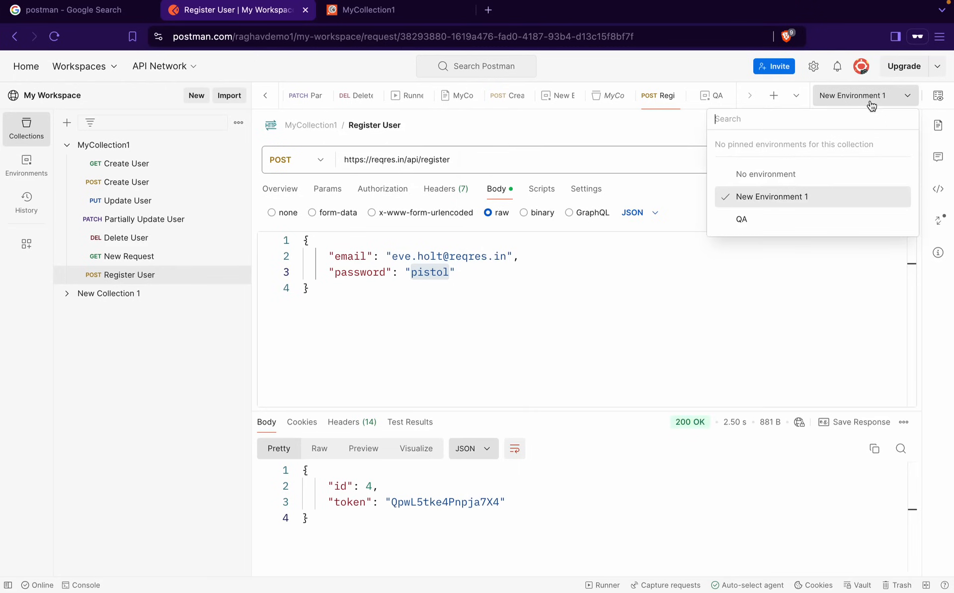
{"action": "left_click", "coordinate": [775, 219]}
{"action": "left_click", "coordinate": [938, 96]}
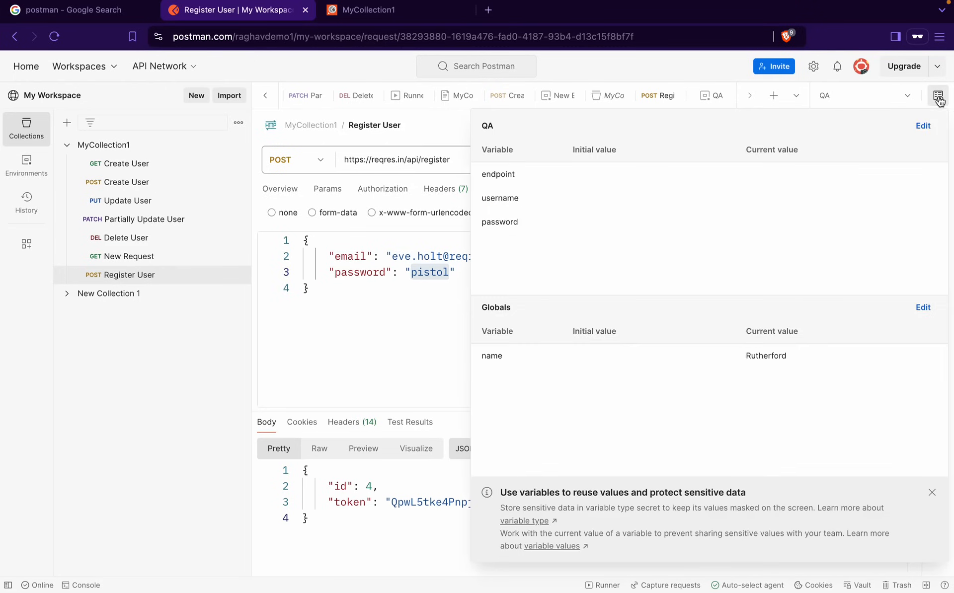
Paste /api/register as the QA endpoint variable's current value
{"action": "left_click", "coordinate": [924, 126]}
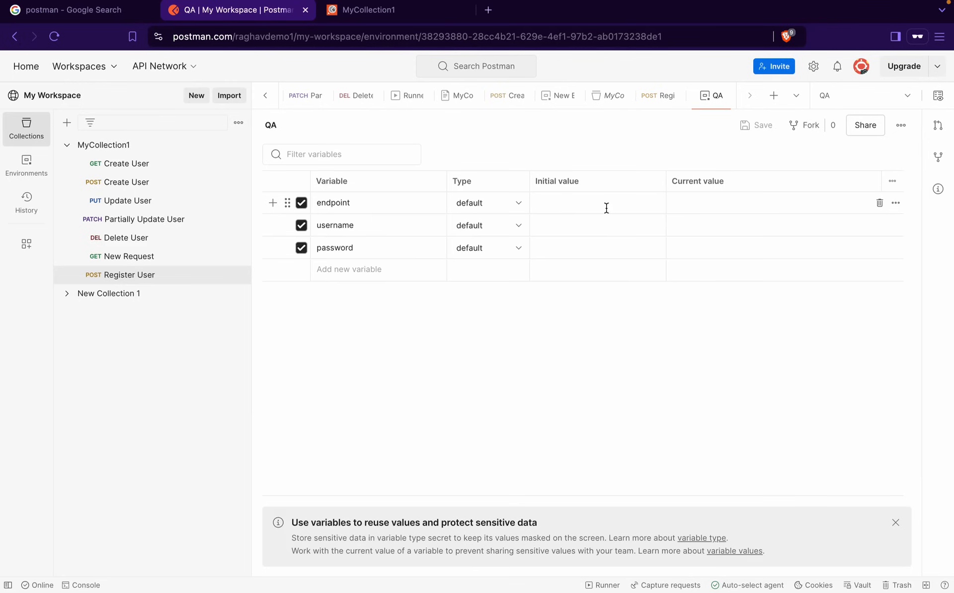
{"action": "left_click", "coordinate": [676, 205]}
{"action": "type", "text": "/api/register"}
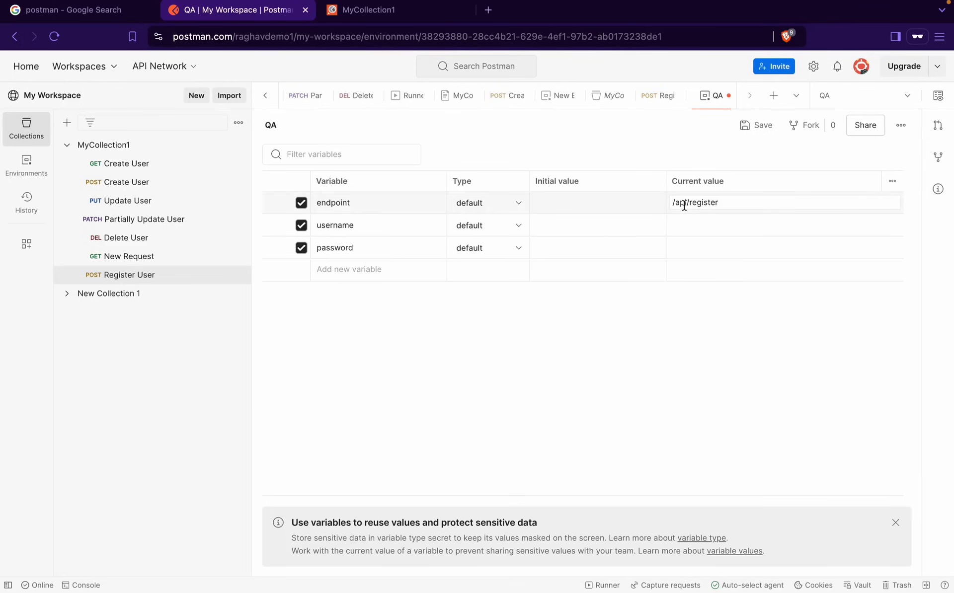
{"action": "left_click", "coordinate": [617, 210]}
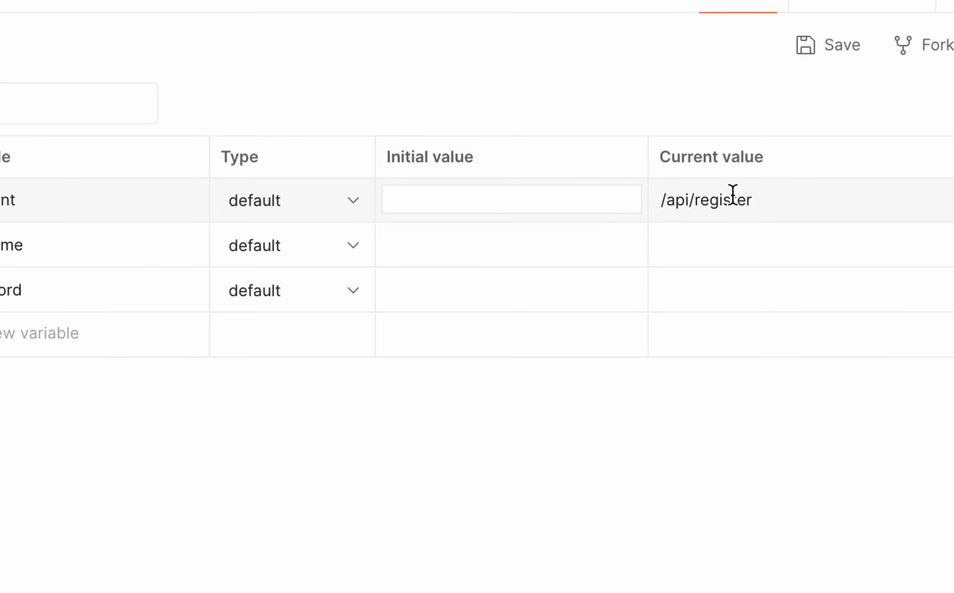
{"action": "left_click", "coordinate": [753, 199]}
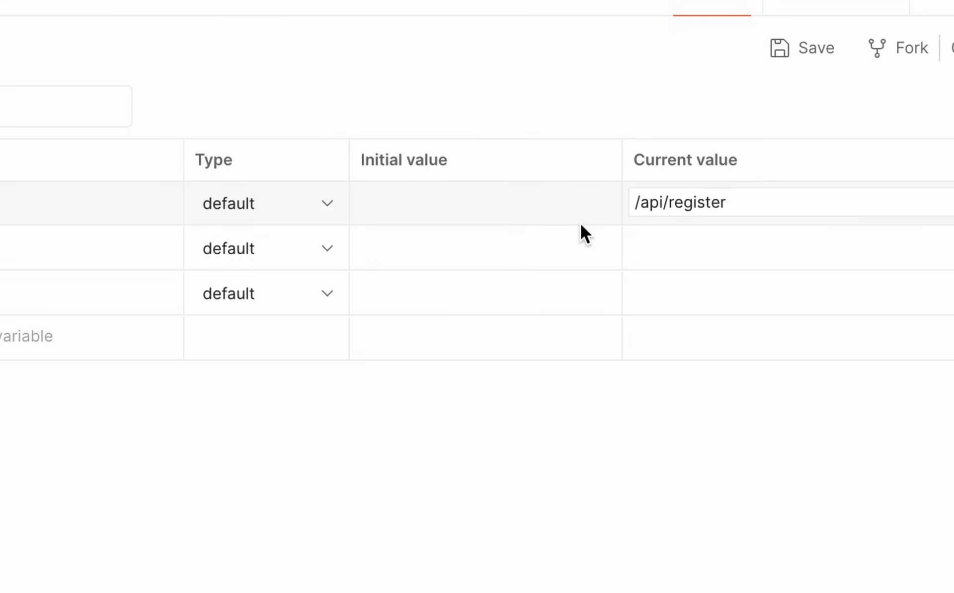
Switch endpoint's type to secret and back to default, save QA, and reopen Register User
{"action": "left_click", "coordinate": [892, 182]}
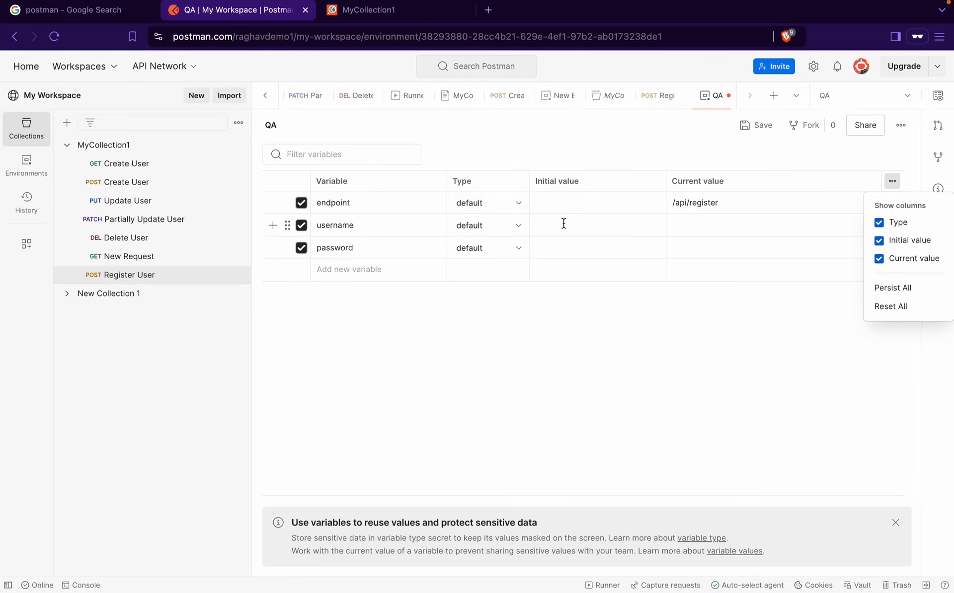
{"action": "left_click", "coordinate": [633, 142]}
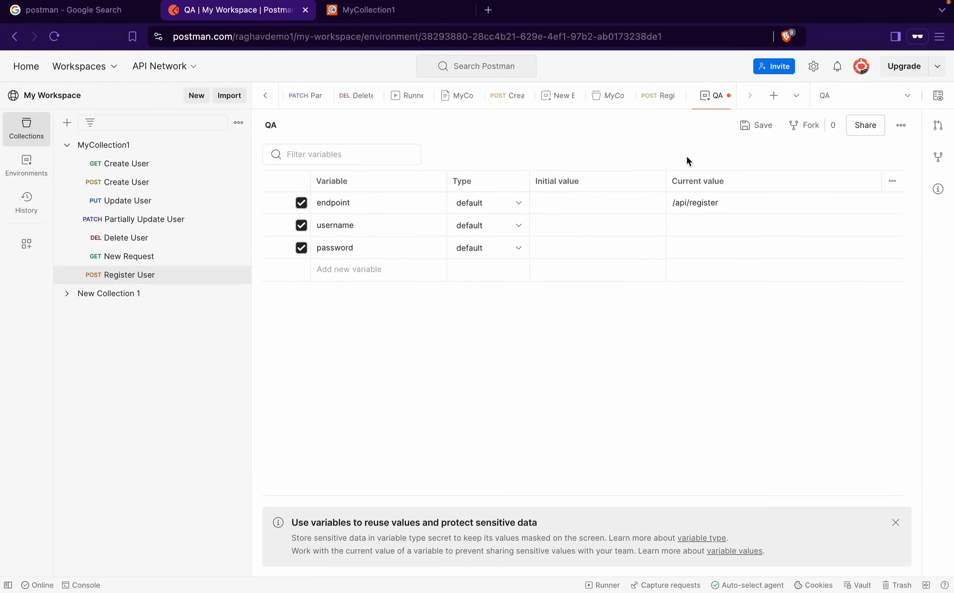
{"action": "left_click", "coordinate": [489, 206]}
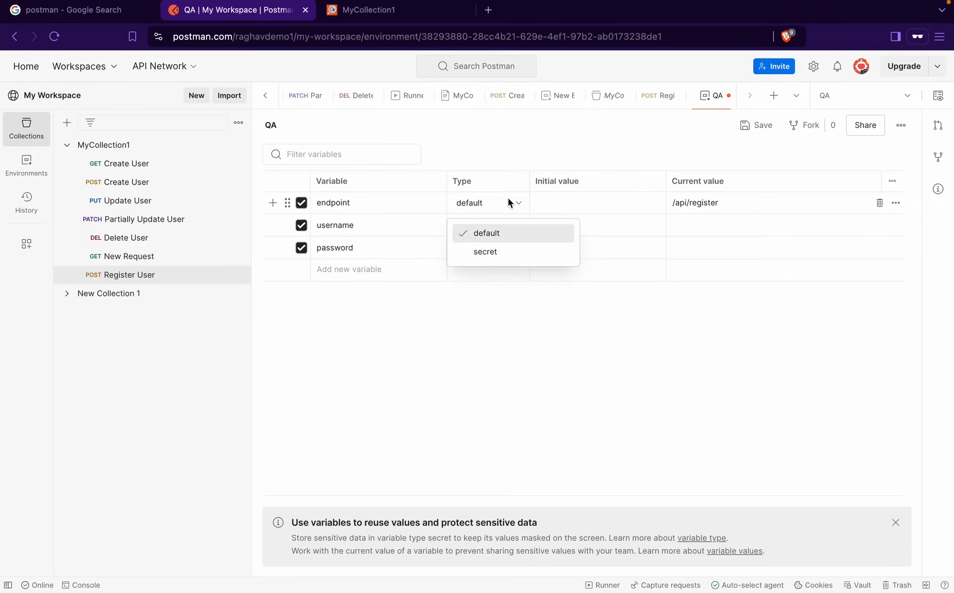
{"action": "left_click", "coordinate": [484, 254]}
{"action": "left_click", "coordinate": [482, 206]}
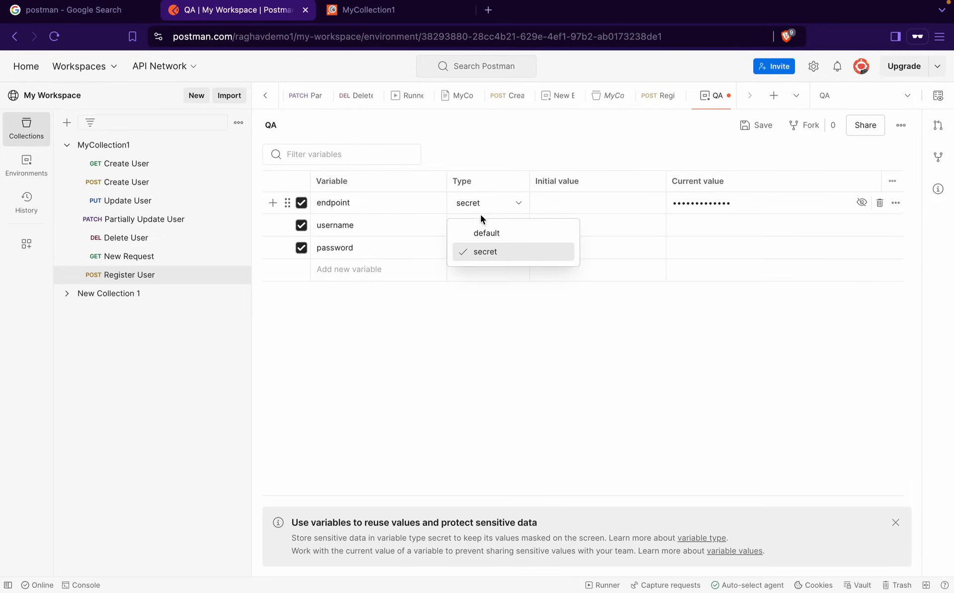
{"action": "left_click", "coordinate": [481, 233]}
{"action": "left_click", "coordinate": [571, 372]}
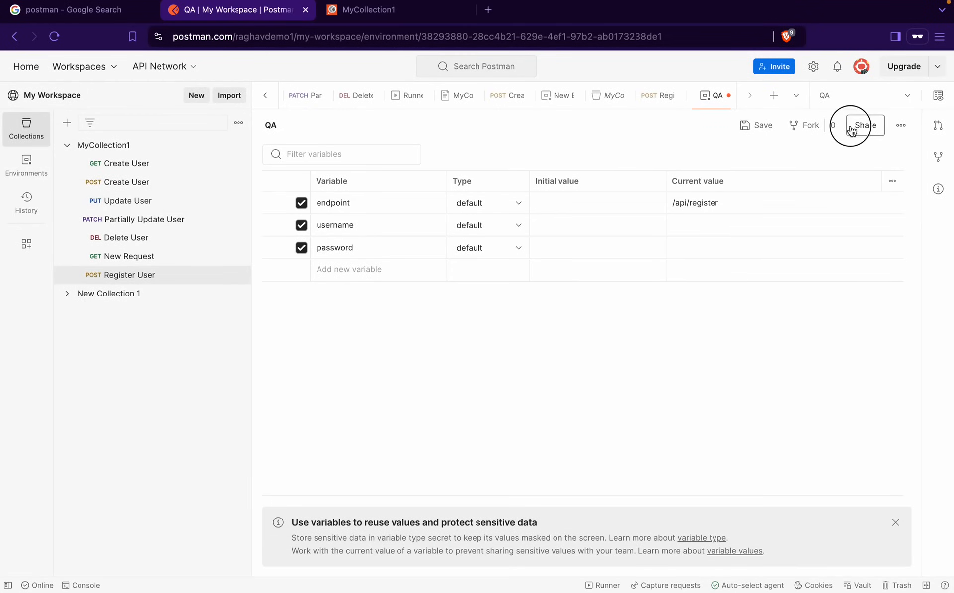
{"action": "left_click", "coordinate": [765, 129]}
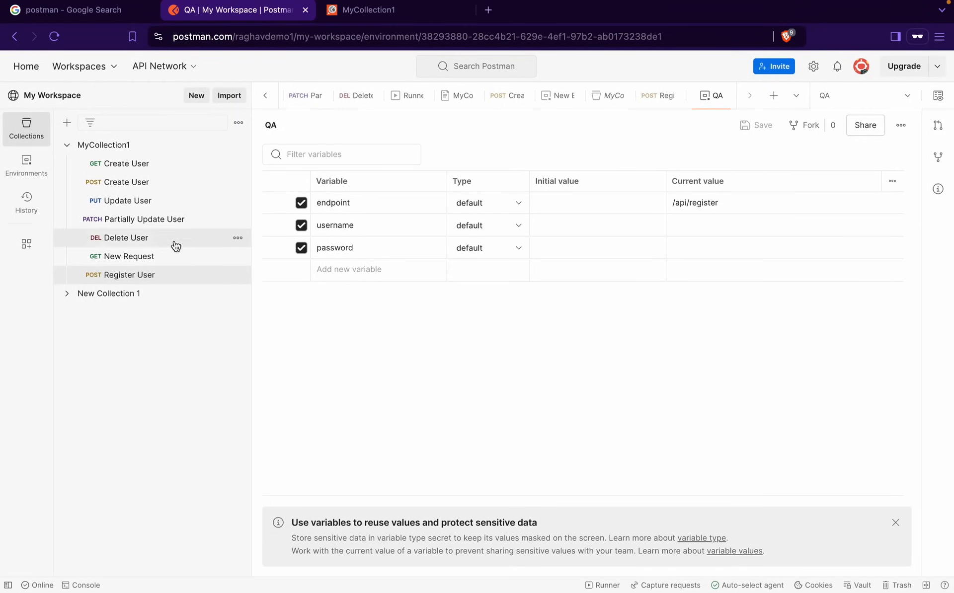
{"action": "left_click", "coordinate": [145, 276]}
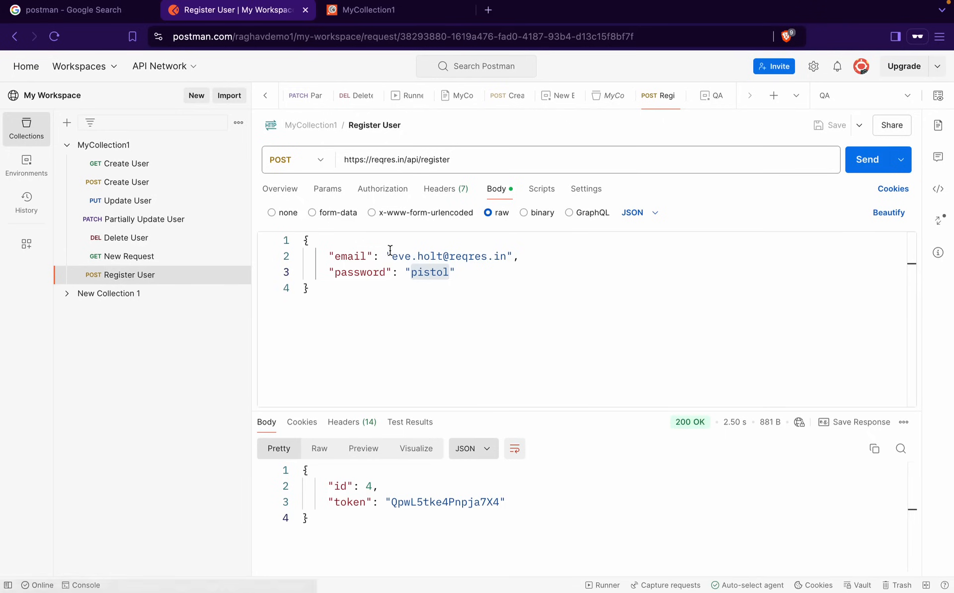
Rename QA's username variable to email, set it to the body's email value, and save
{"action": "left_click_drag", "start_coordinate": [392, 256], "coordinate": [507, 257]}
{"action": "key", "text": "super+c"}
{"action": "left_click", "coordinate": [938, 96]}
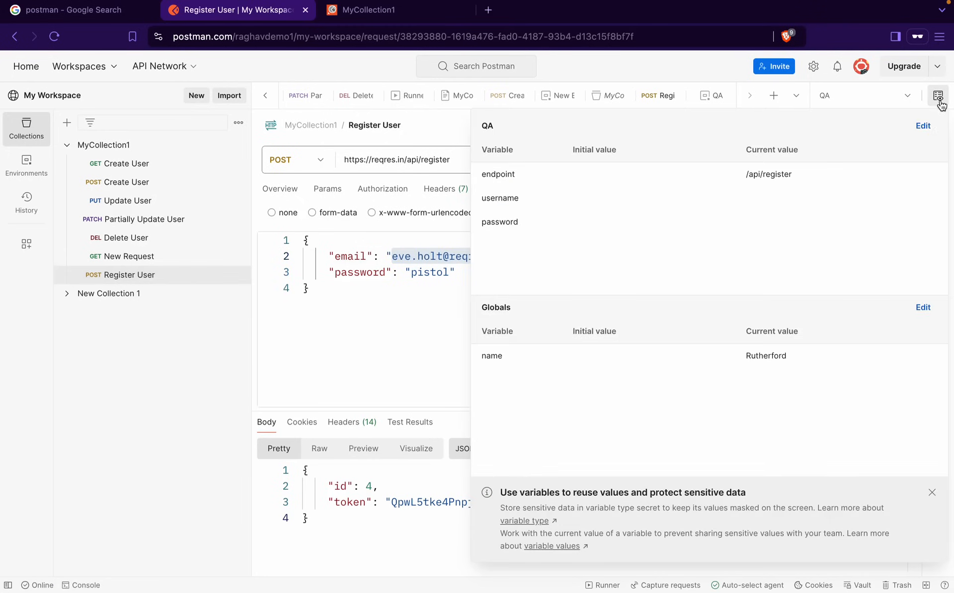
{"action": "left_click", "coordinate": [924, 125]}
{"action": "left_click", "coordinate": [365, 228]}
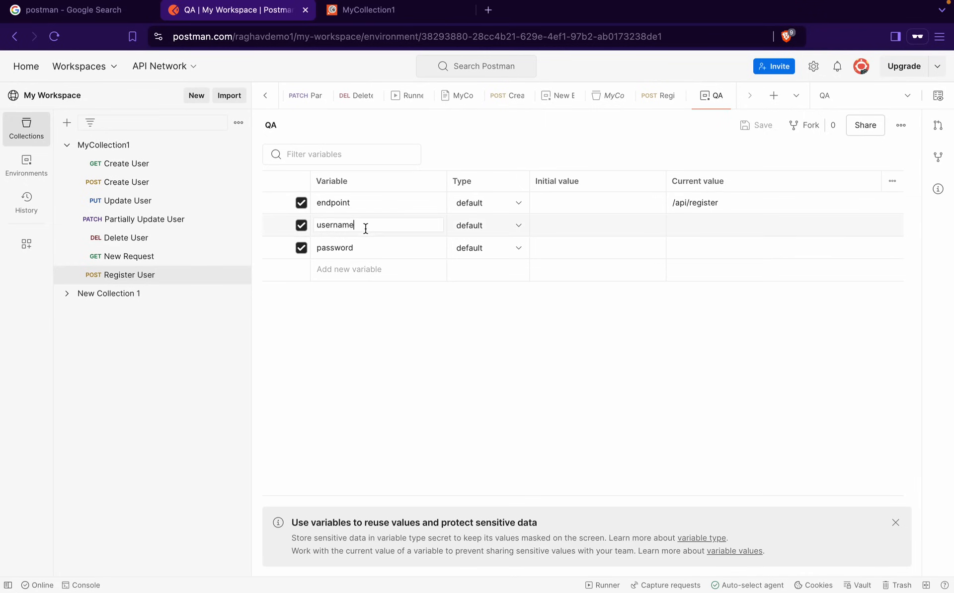
{"action": "left_click_drag", "start_coordinate": [364, 228], "coordinate": [308, 222]}
{"action": "type", "text": "email"}
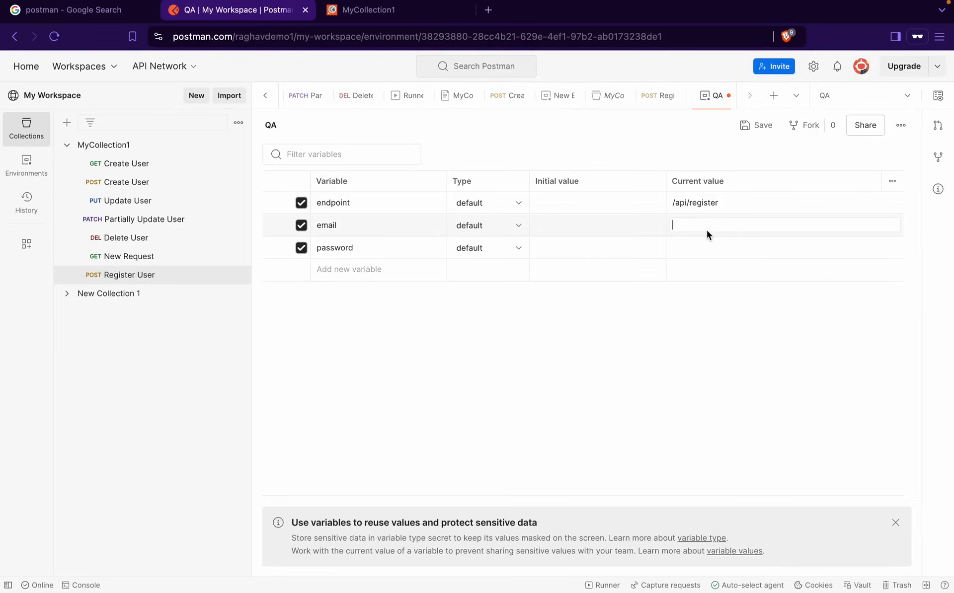
{"action": "key", "text": "super+v"}
{"action": "left_click", "coordinate": [631, 338]}
{"action": "left_click", "coordinate": [760, 128]}
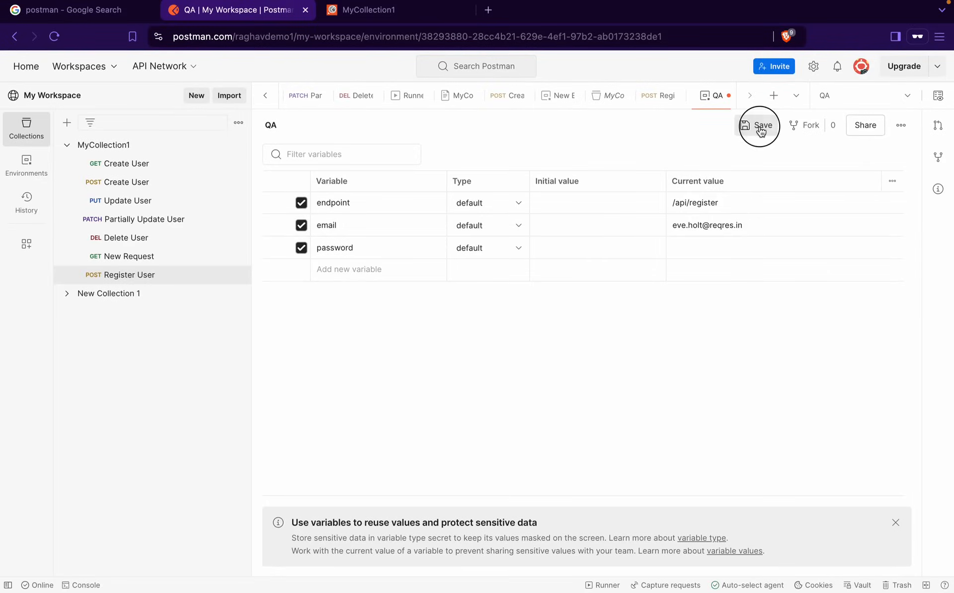
{"action": "left_click", "coordinate": [139, 275]}
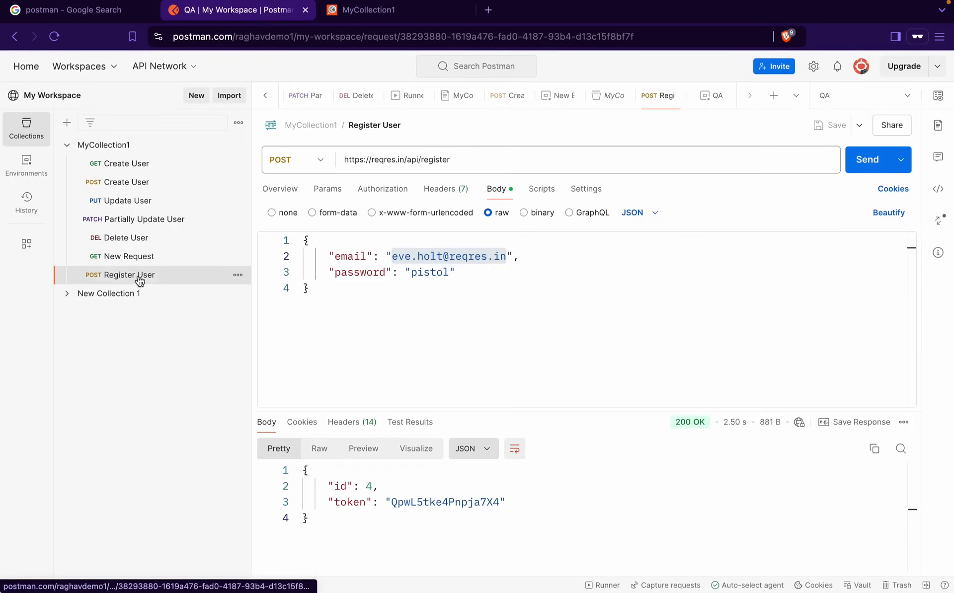
Set QA's password current value to the body's password and save
{"action": "double_click", "coordinate": [428, 272]}
{"action": "key", "text": "ctrl+c"}
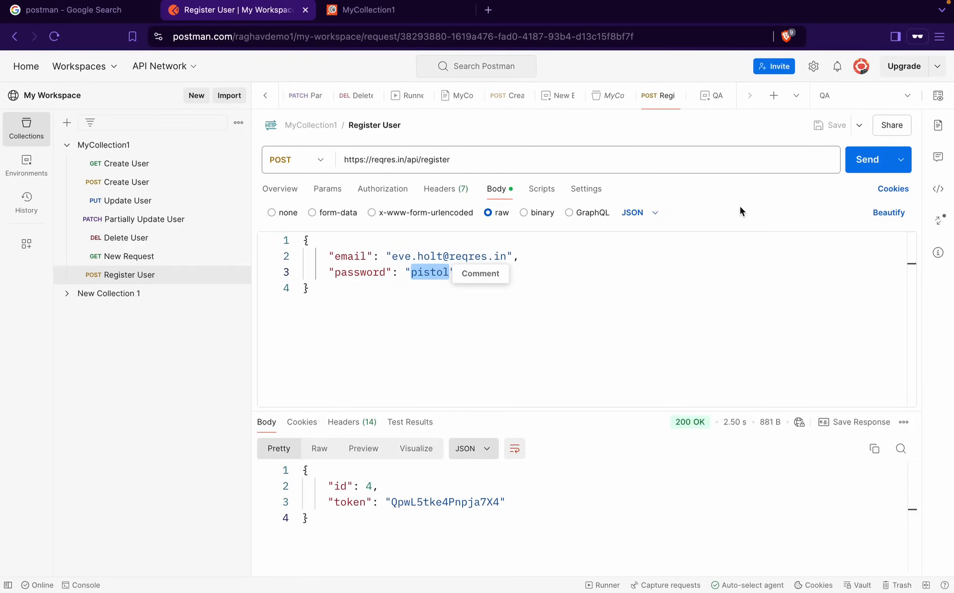
{"action": "left_click", "coordinate": [938, 95]}
{"action": "left_click", "coordinate": [922, 125]}
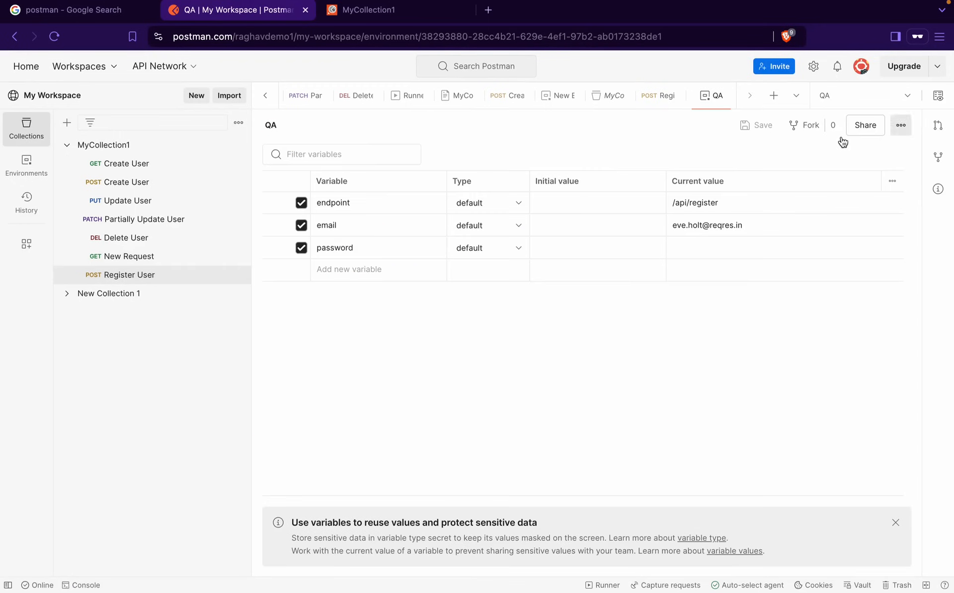
{"action": "left_click", "coordinate": [696, 251]}
{"action": "key", "text": "ctrl+v"}
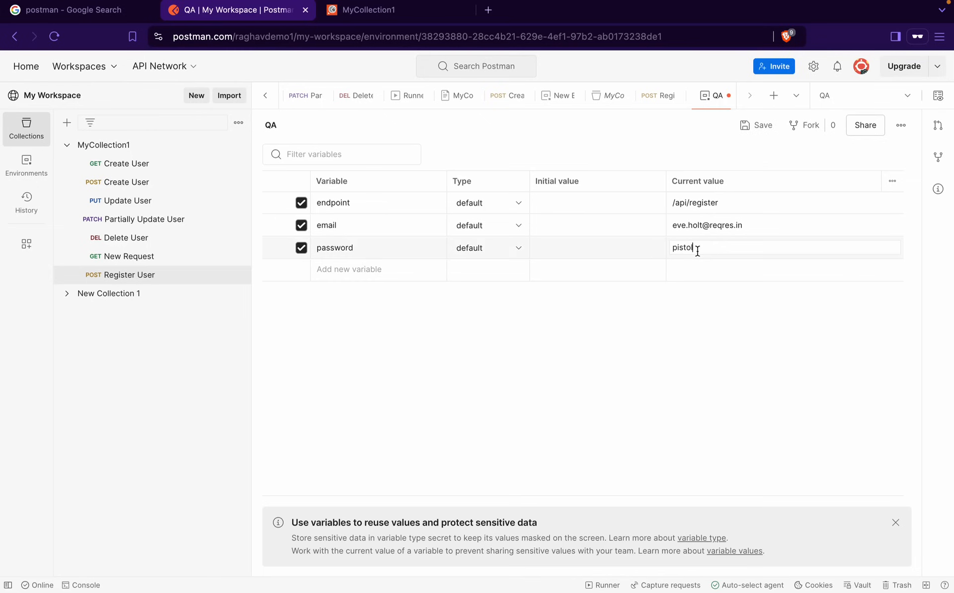
{"action": "left_click", "coordinate": [757, 123]}
{"action": "left_click", "coordinate": [118, 276]}
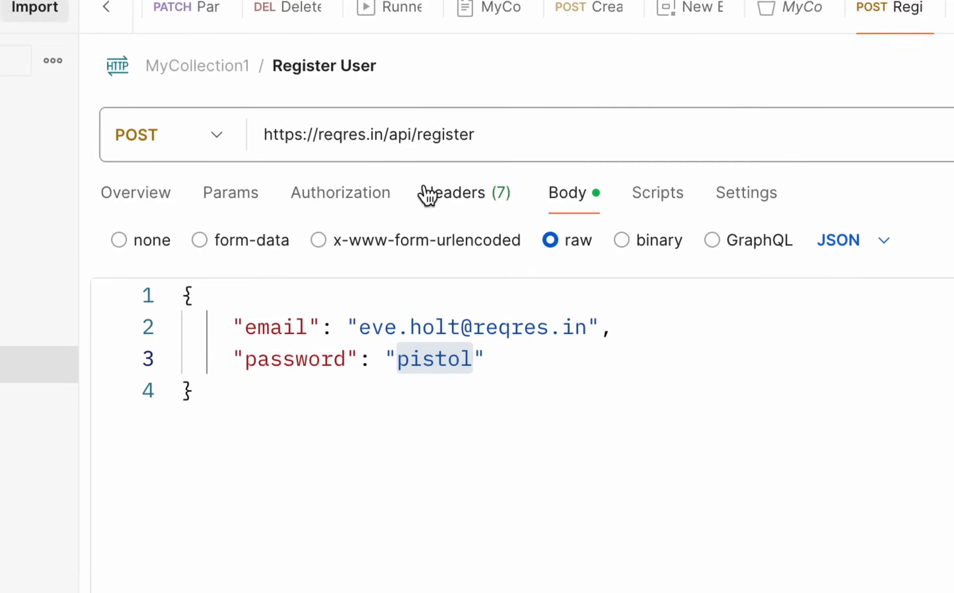
{"action": "double_click", "coordinate": [398, 136]}
{"action": "left_click_drag", "start_coordinate": [401, 136], "coordinate": [550, 137]}
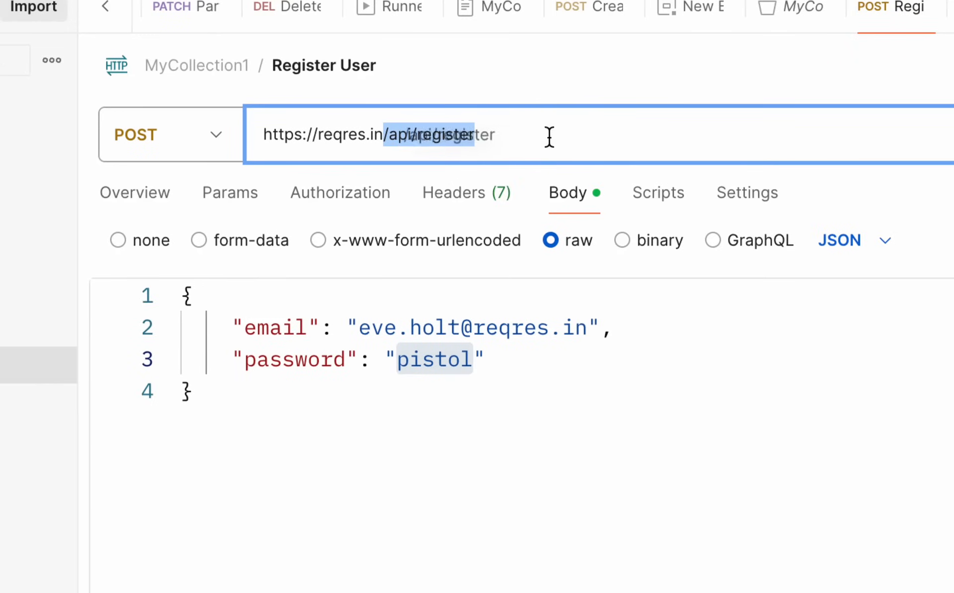
{"action": "type", "text": "{{"}
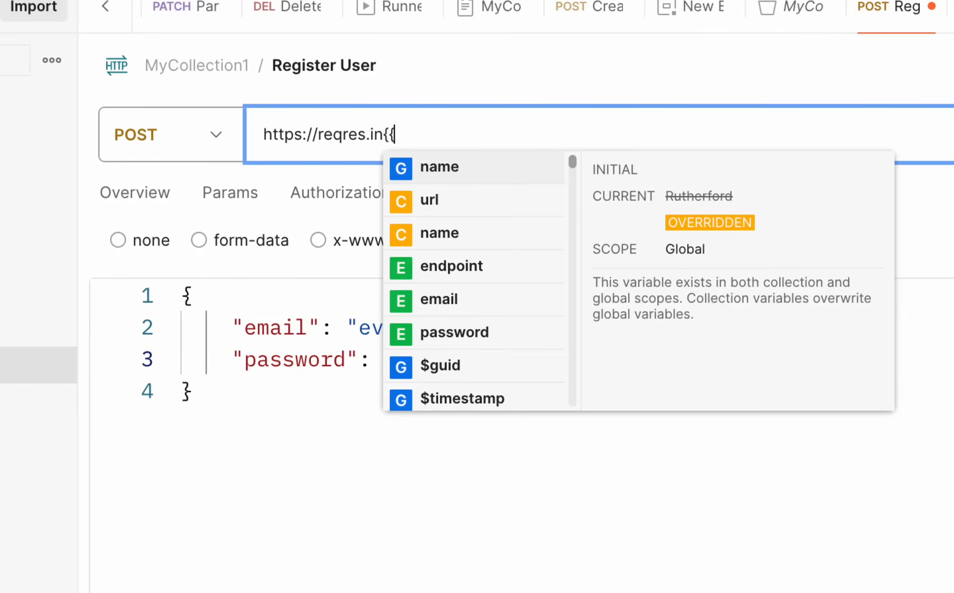
{"action": "key", "text": "BackSpace"}
{"action": "key", "text": "BackSpace"}
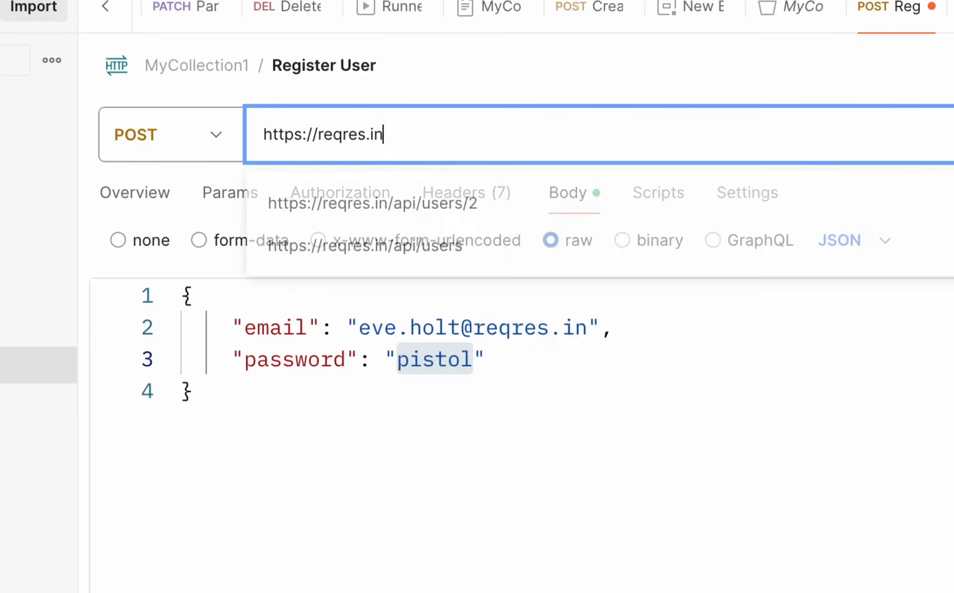
{"action": "type", "text": "/"}
{"action": "type", "text": "end"}
{"action": "key", "text": "BackSpace"}
{"action": "key", "text": "BackSpace"}
{"action": "key", "text": "BackSpace"}
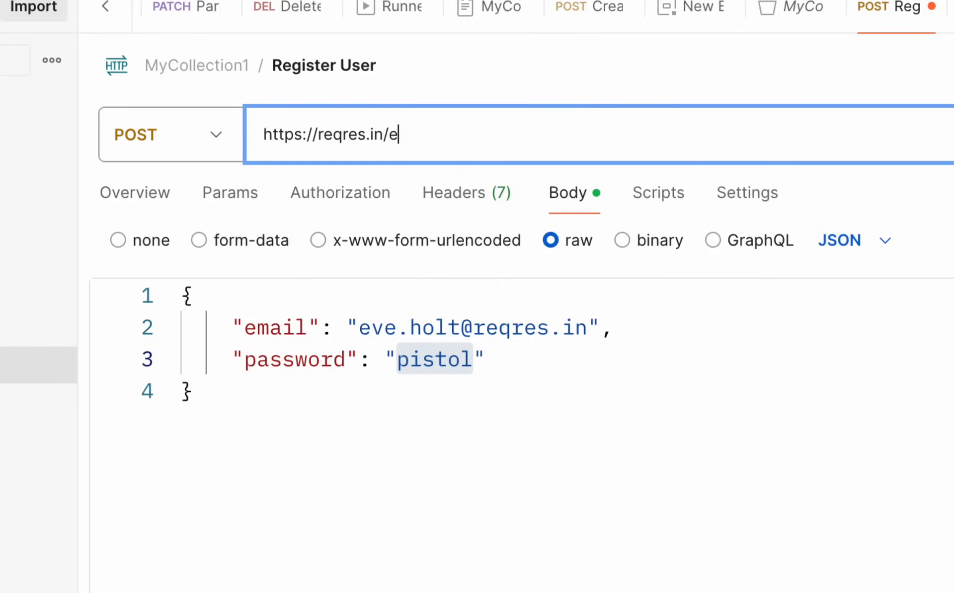
{"action": "type", "text": "{{end"}
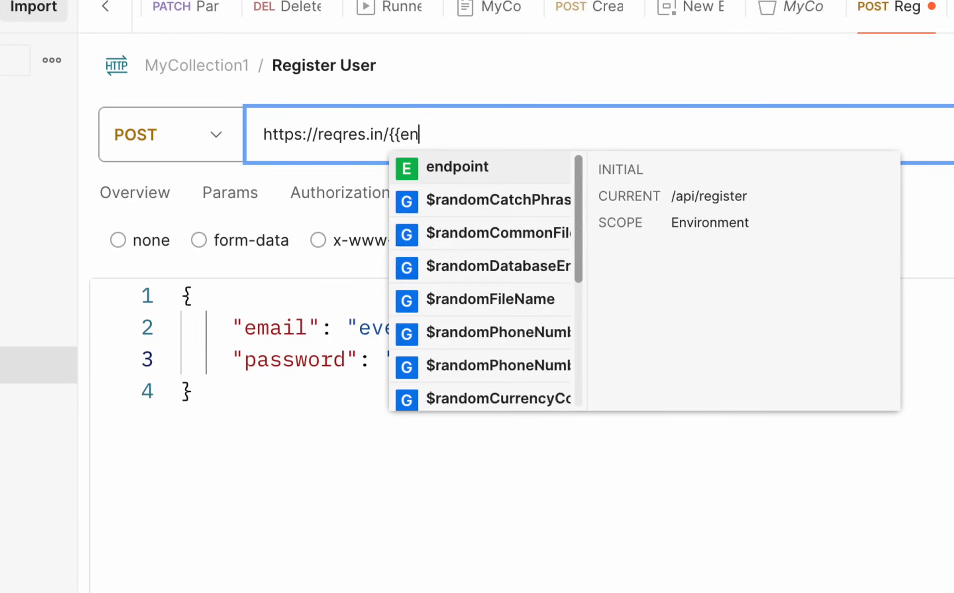
{"action": "left_click", "coordinate": [519, 172]}
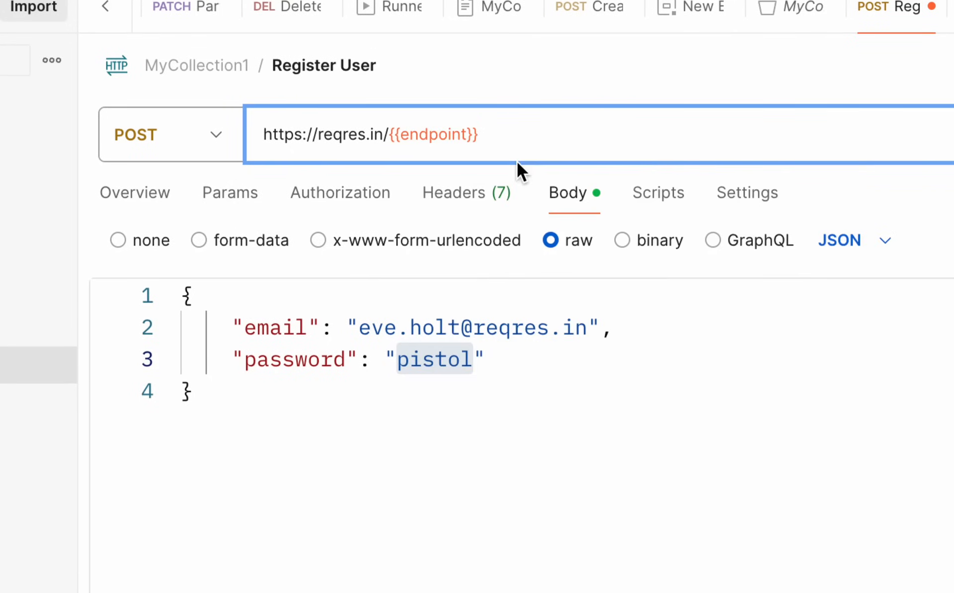
Keep QA selected as the active environment
{"action": "left_click", "coordinate": [881, 98]}
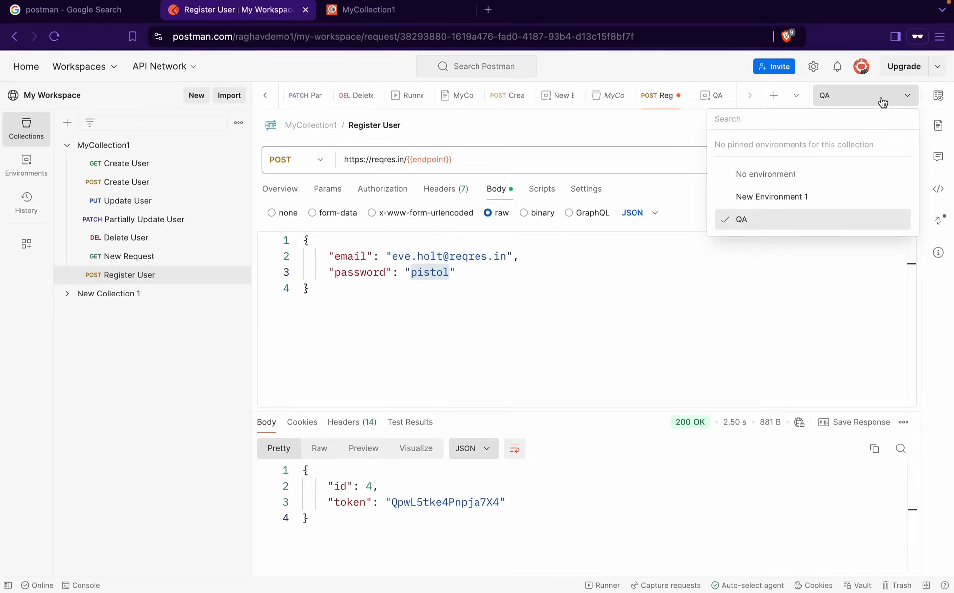
{"action": "left_click", "coordinate": [781, 228]}
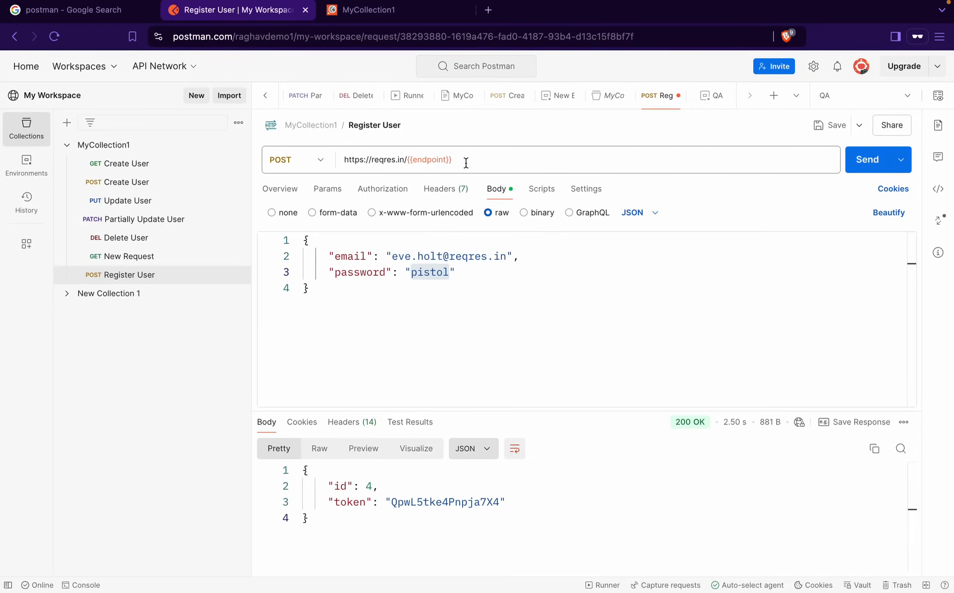
{"action": "mouse_move", "coordinate": [443, 159]}
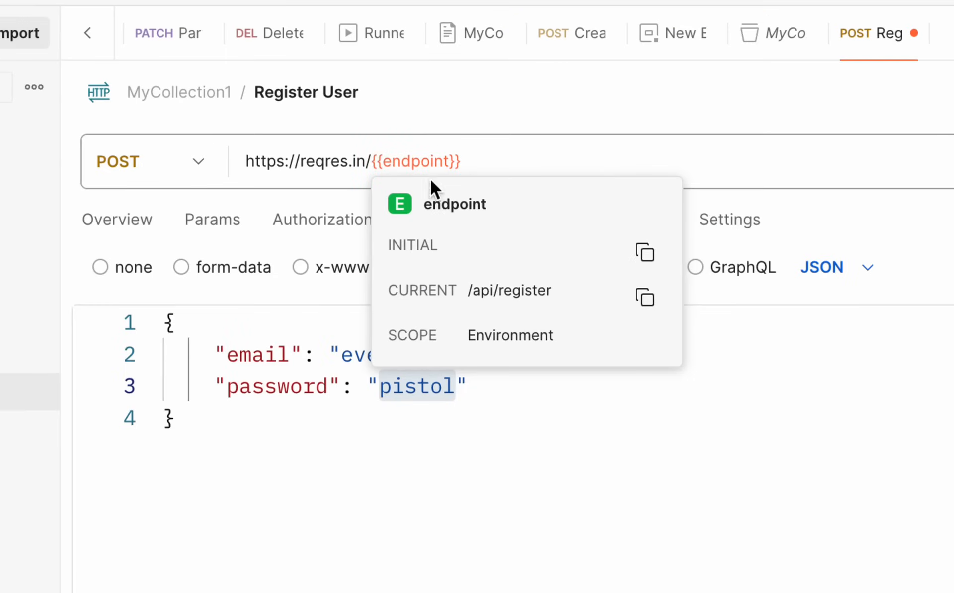
{"action": "left_click", "coordinate": [478, 157]}
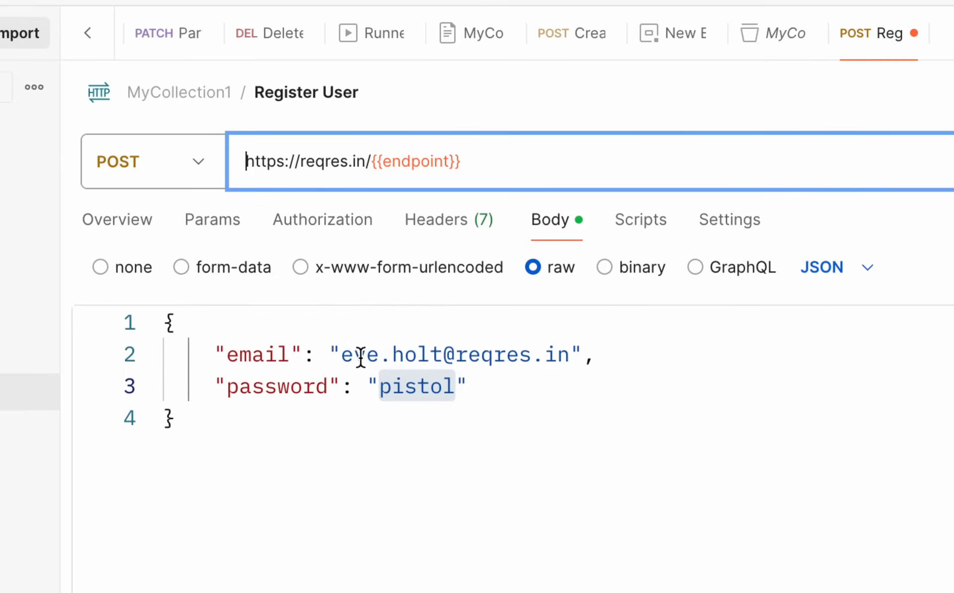
Replace the email value in the raw JSON body with the {{email}} variable
{"action": "left_click_drag", "start_coordinate": [342, 354], "coordinate": [571, 353]}
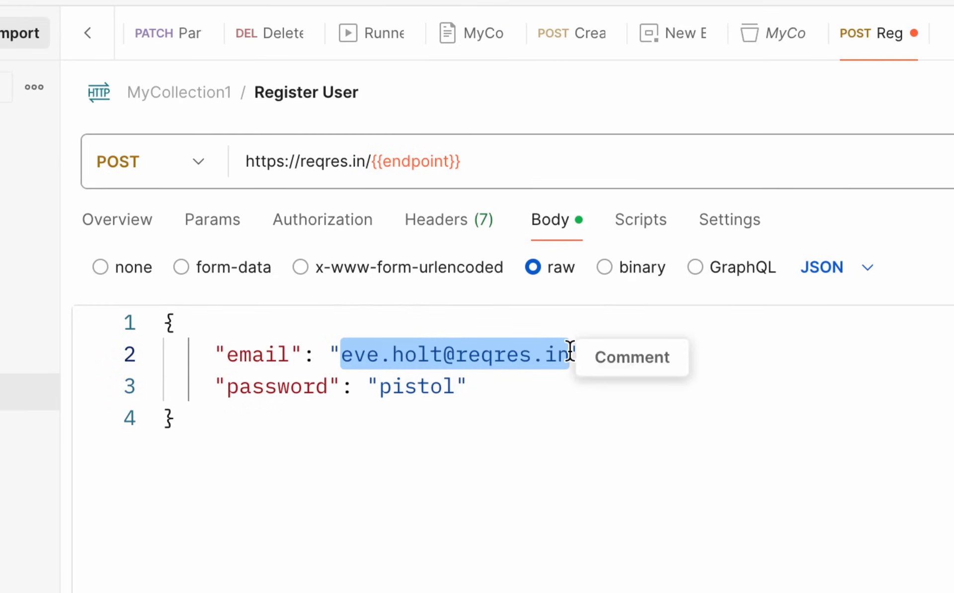
{"action": "type", "text": "{{"}
{"action": "key", "text": "BackSpace"}
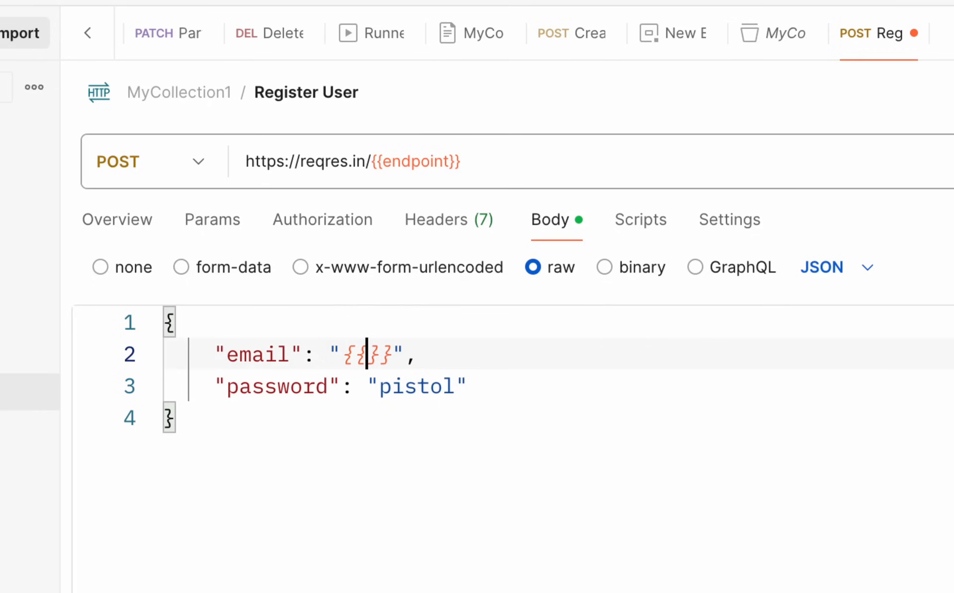
{"action": "type", "text": "em"}
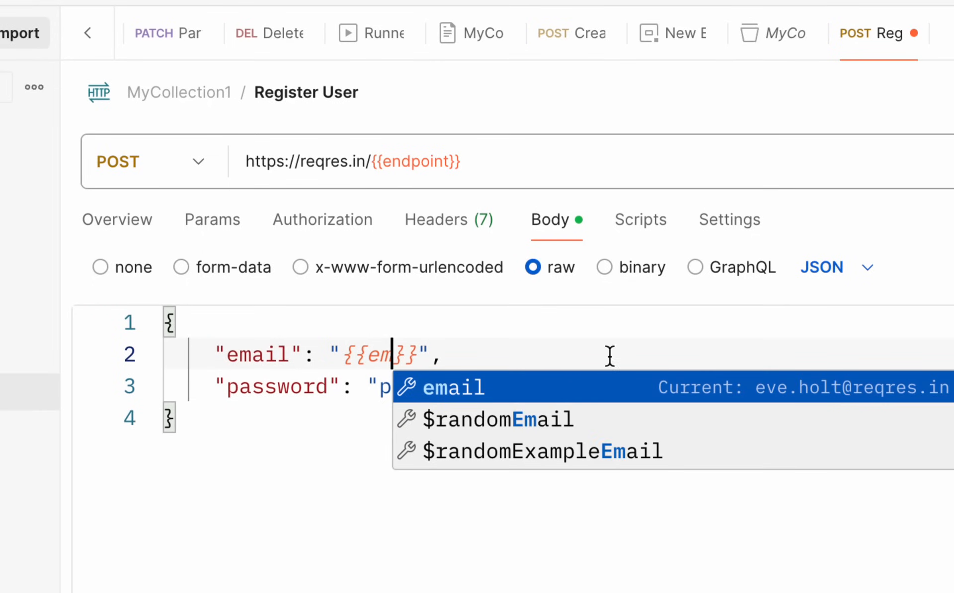
{"action": "left_click_drag", "start_coordinate": [430, 355], "coordinate": [330, 351]}
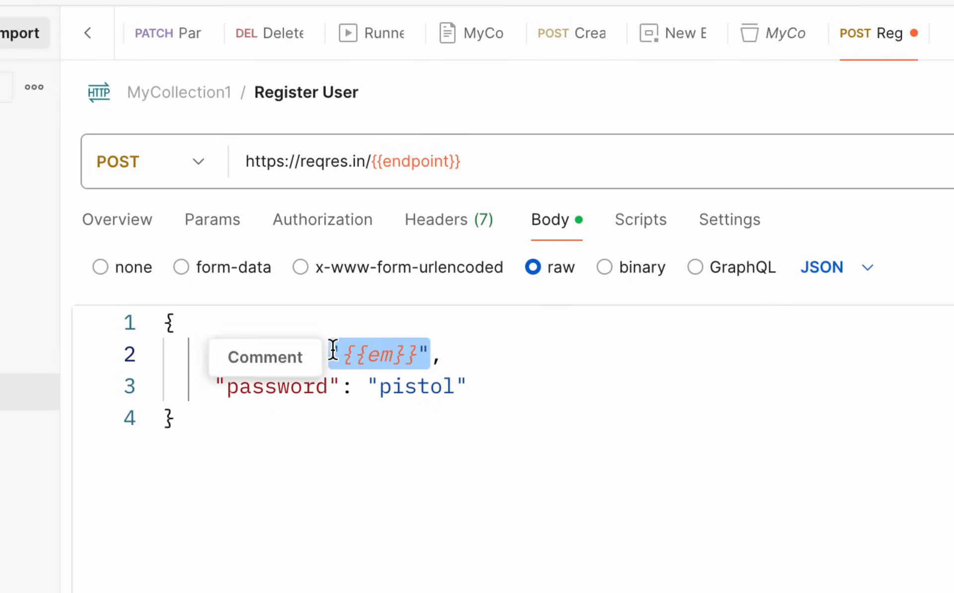
{"action": "type", "text": "{{"}
{"action": "key", "text": "BackSpace"}
{"action": "type", "text": "em"}
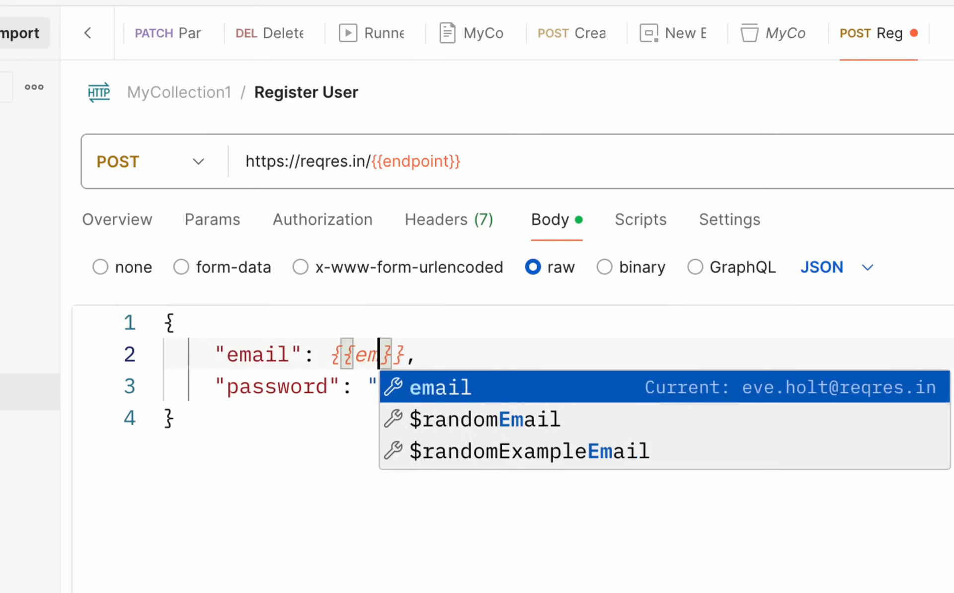
{"action": "type", "text": "ai"}
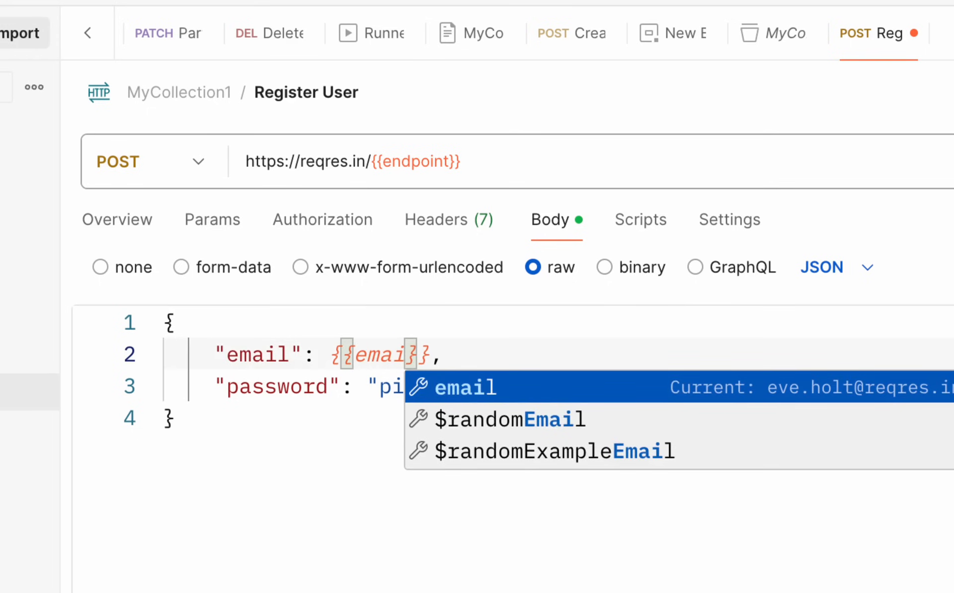
{"action": "type", "text": "l"}
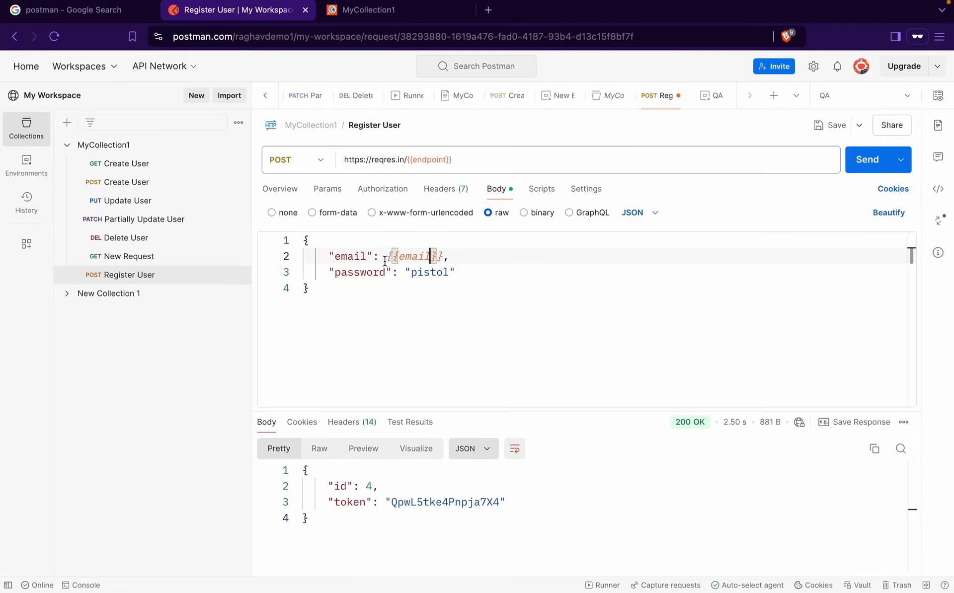
Replace the password value with {{password}} and restore the quotes around the variables
{"action": "key", "text": "super+Tab"}
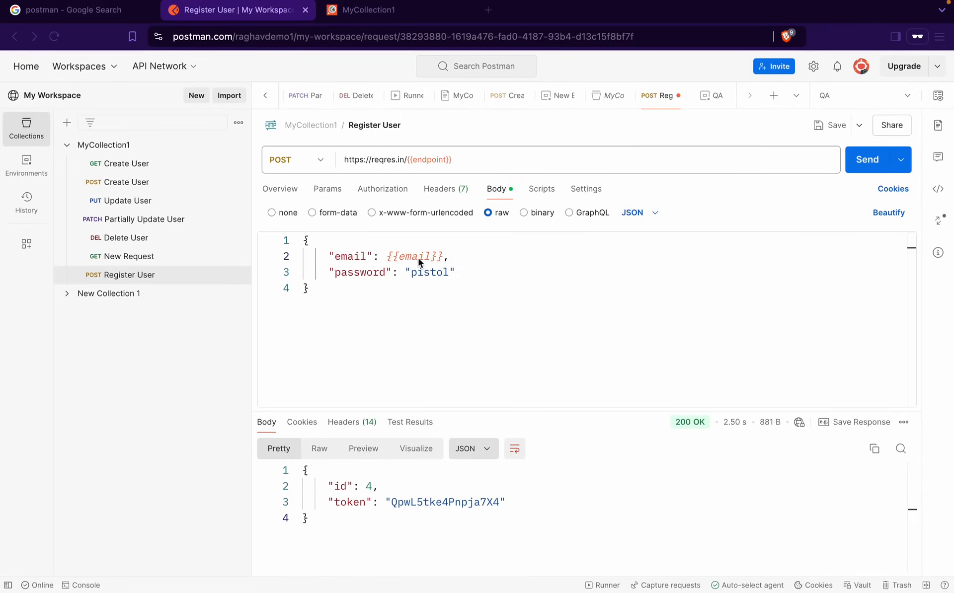
{"action": "mouse_move", "coordinate": [418, 257]}
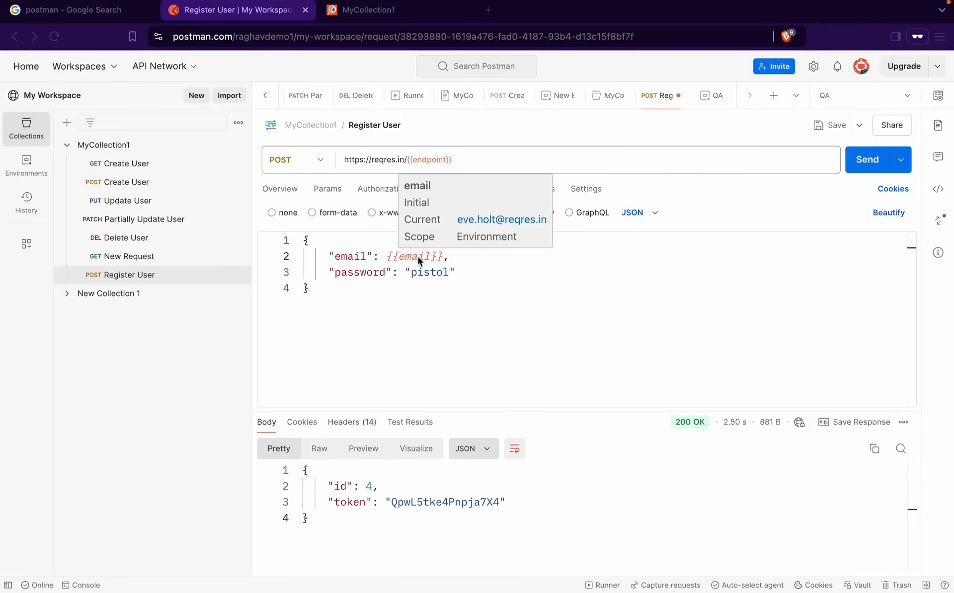
{"action": "left_click", "coordinate": [422, 273]}
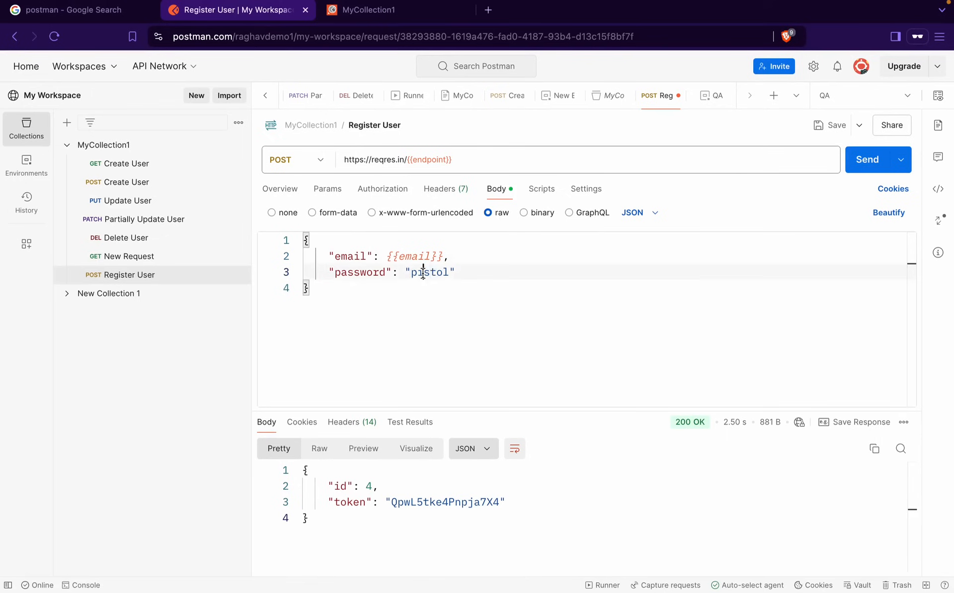
{"action": "double_click", "coordinate": [423, 273]}
{"action": "type", "text": "\""}
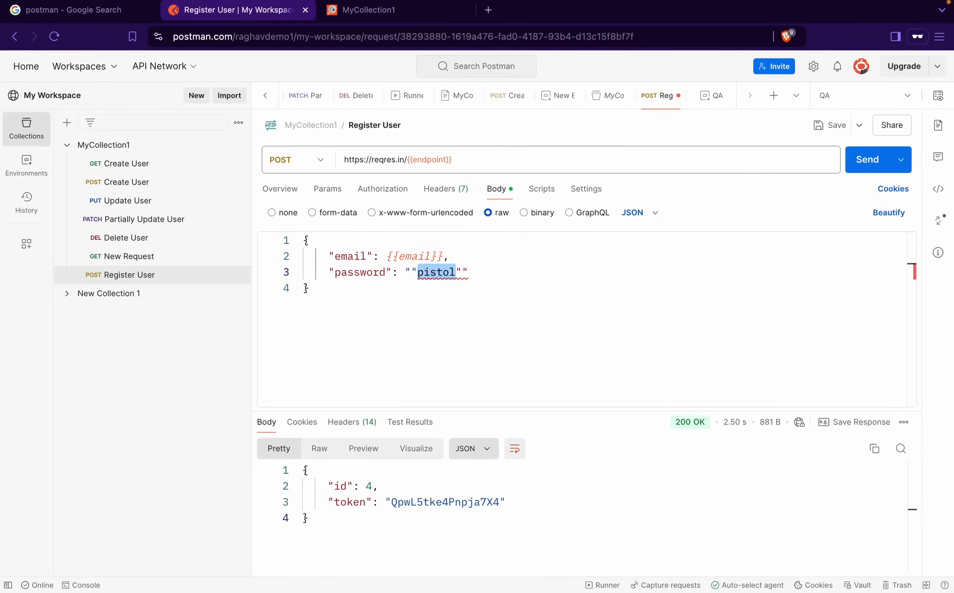
{"action": "key", "text": "BackSpace"}
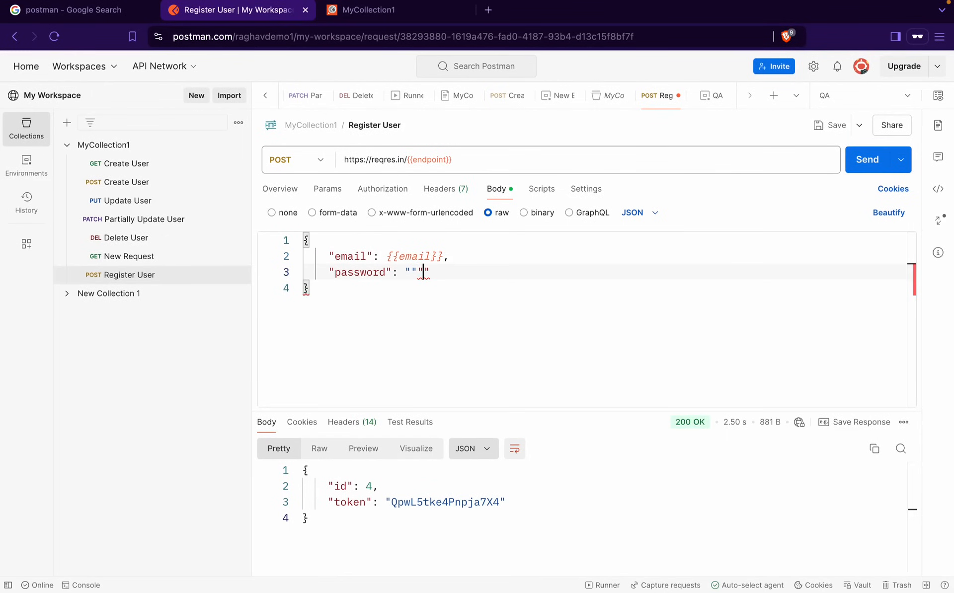
{"action": "type", "text": "{"}
{"action": "type", "text": "{password"}
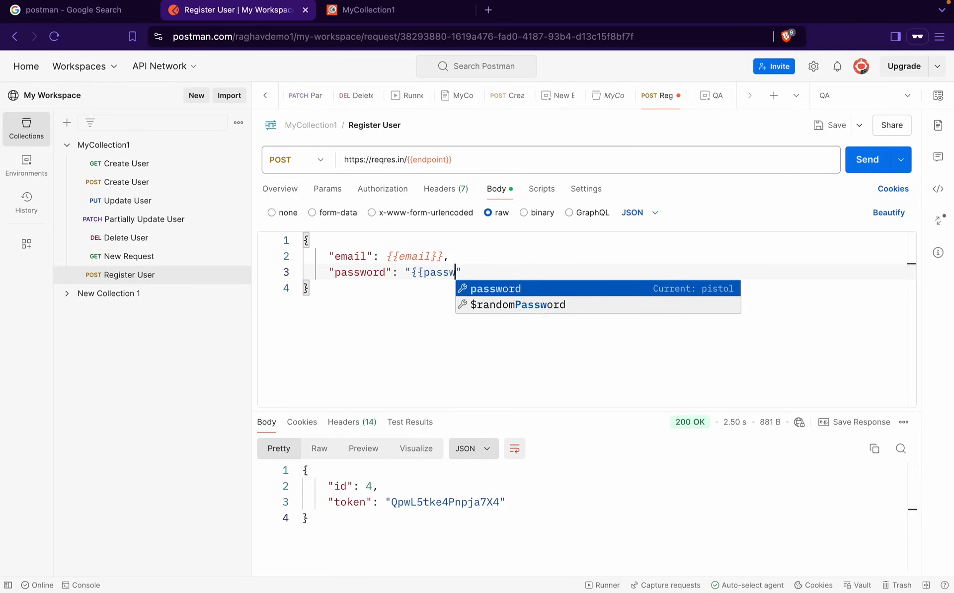
{"action": "type", "text": "}}"}
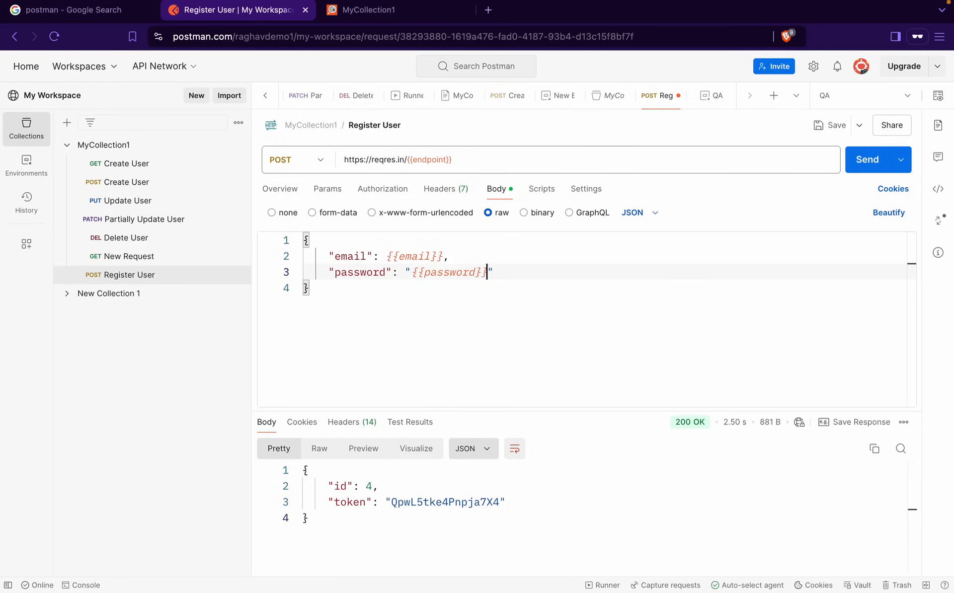
{"action": "mouse_move", "coordinate": [456, 276]}
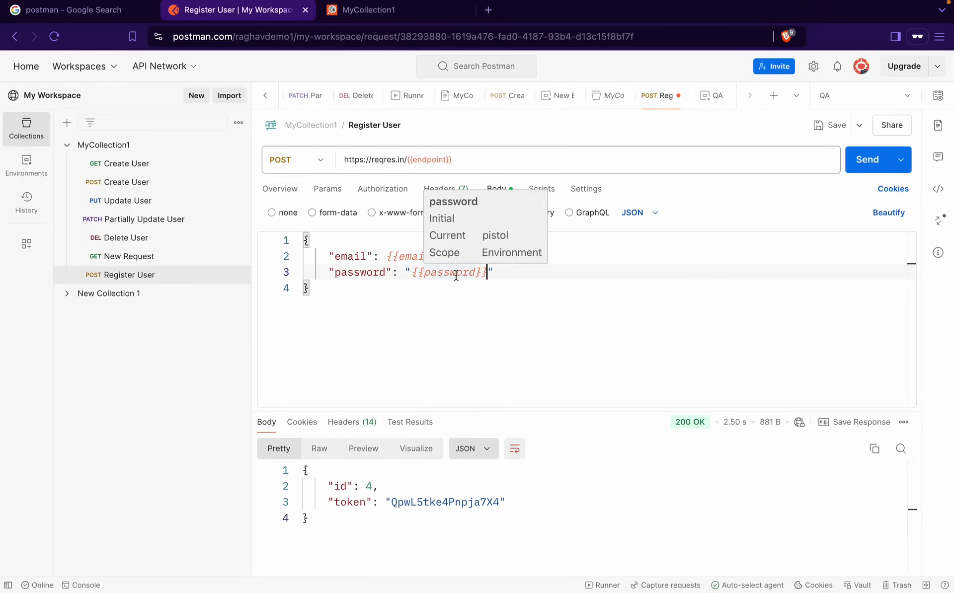
{"action": "left_click", "coordinate": [387, 256]}
{"action": "type", "text": "\": "}
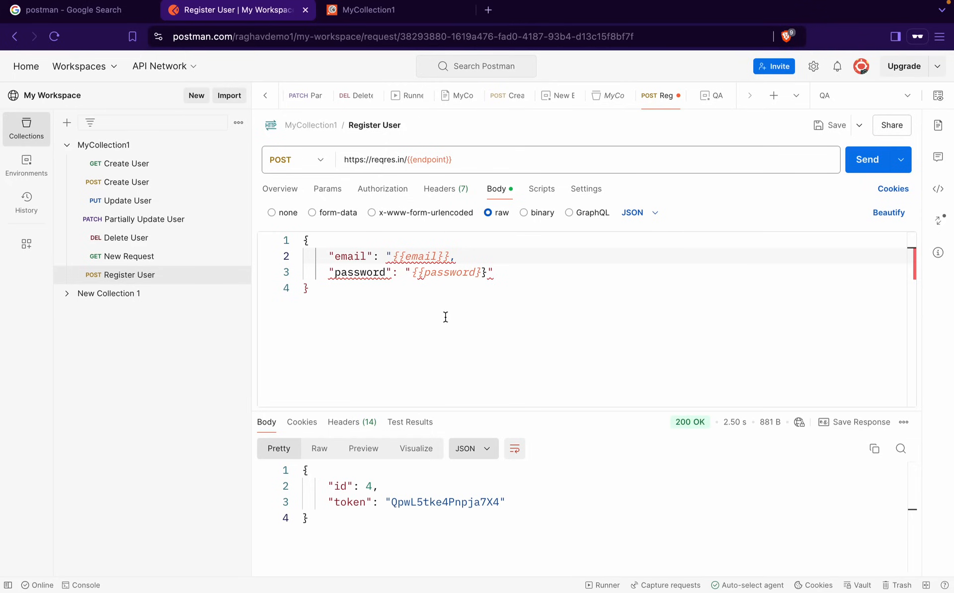
{"action": "type", "text": "\""}
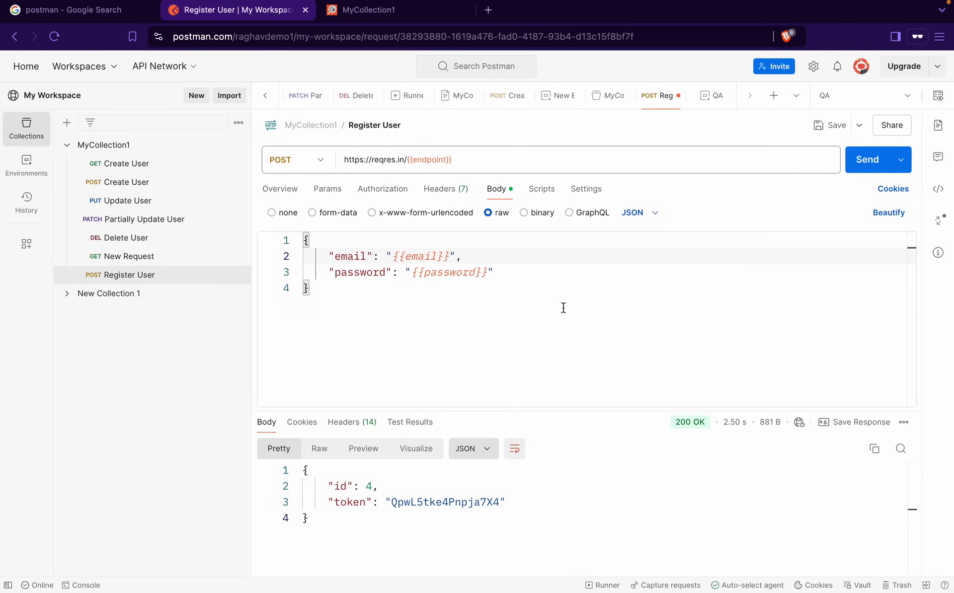
Save and send the Register User request, which returns 404
{"action": "left_click", "coordinate": [832, 125]}
{"action": "left_click", "coordinate": [867, 166]}
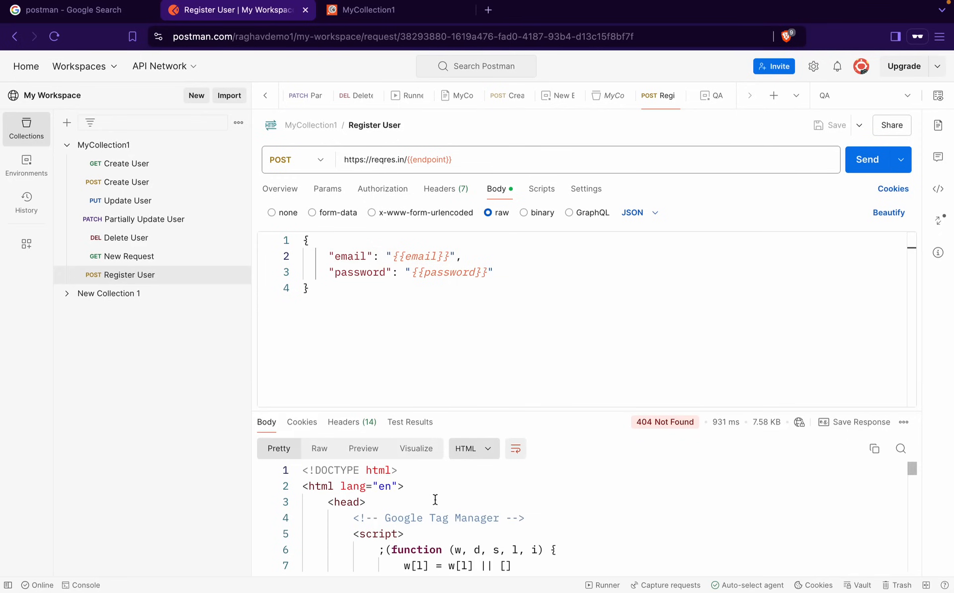
{"action": "left_click", "coordinate": [391, 256]}
Change QA's endpoint current value to api/register and resend, getting 200 OK
{"action": "left_click", "coordinate": [938, 95]}
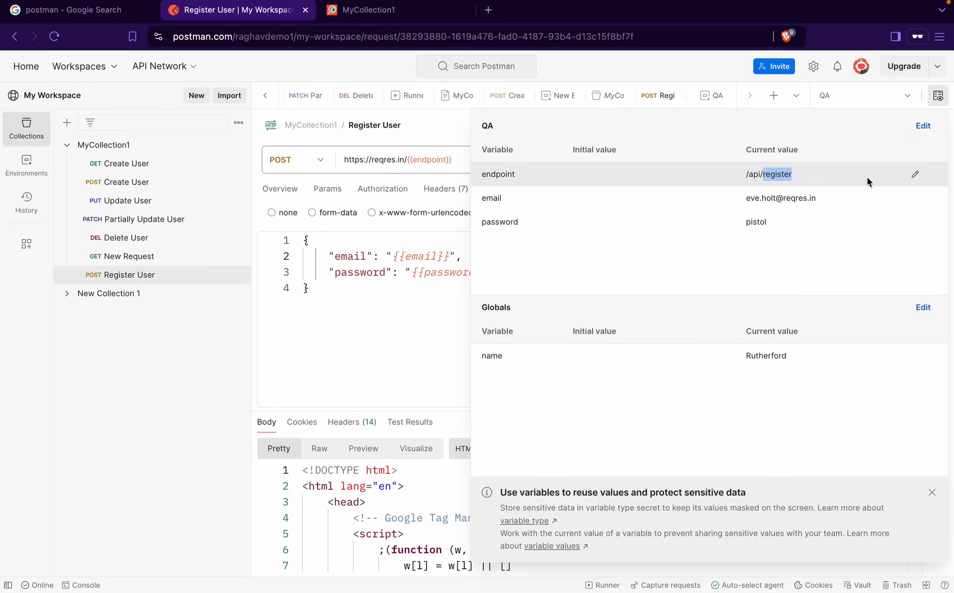
{"action": "left_click", "coordinate": [915, 174]}
{"action": "left_click", "coordinate": [757, 175]}
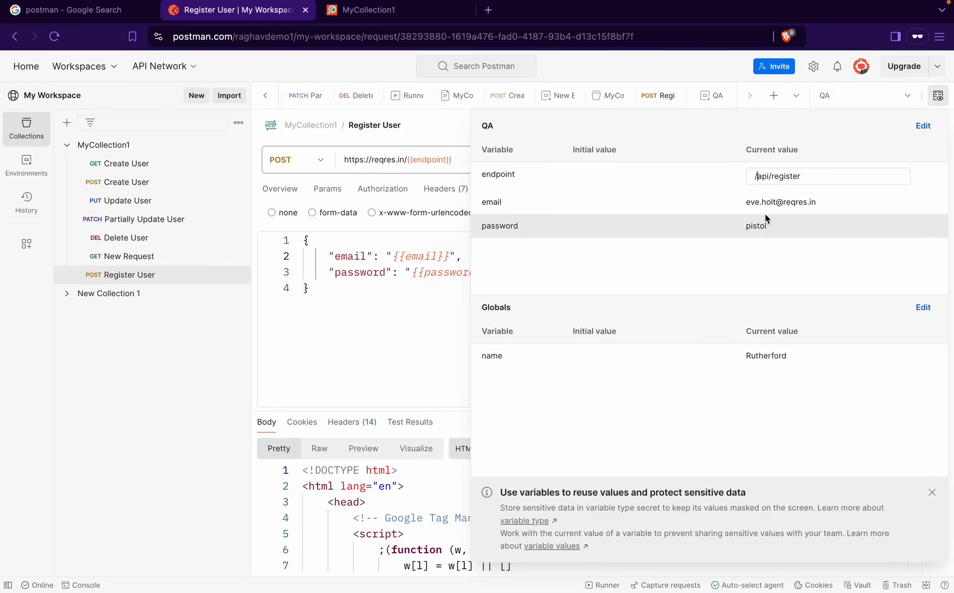
{"action": "key", "text": "BackSpace"}
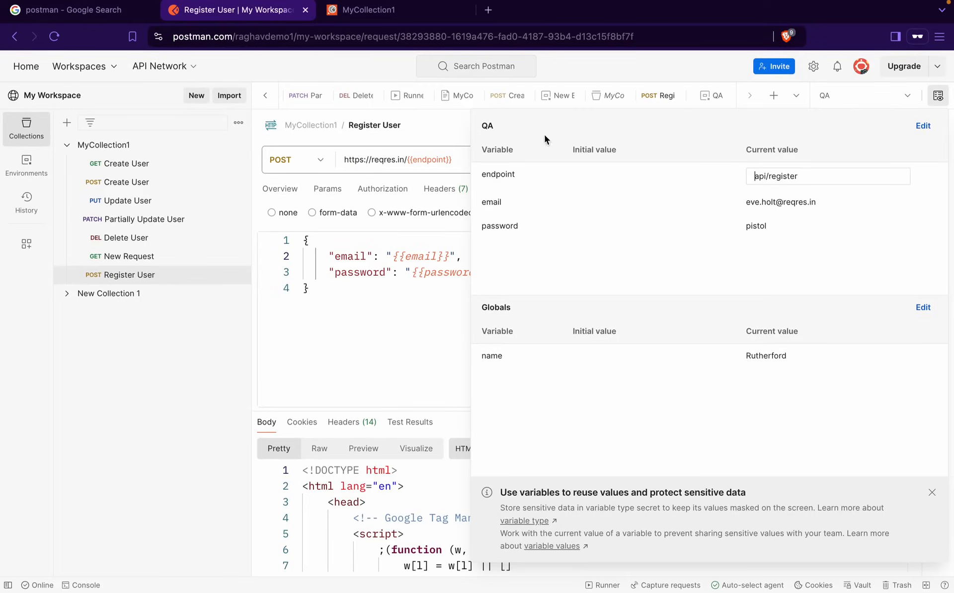
{"action": "left_click", "coordinate": [483, 136]}
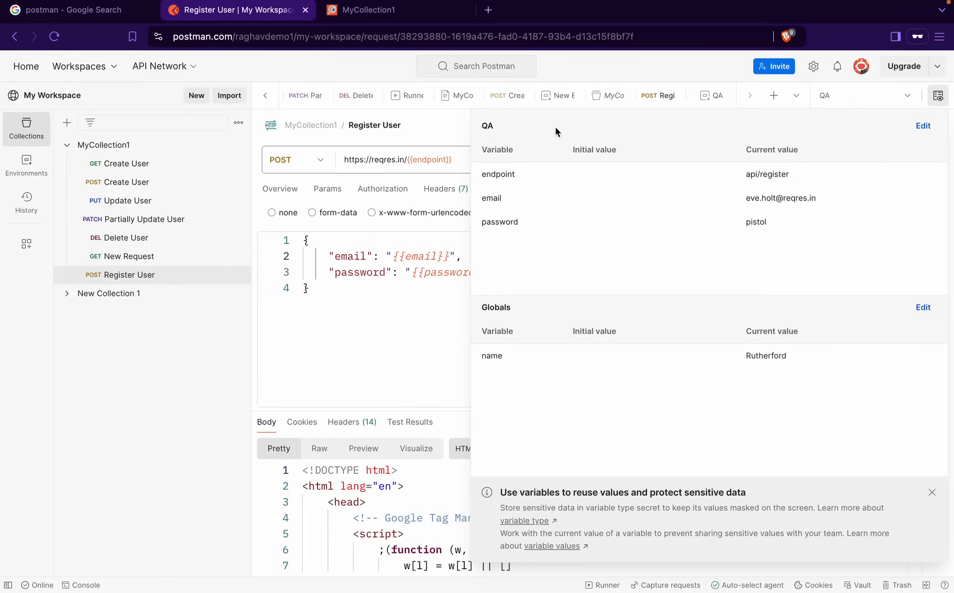
{"action": "left_click", "coordinate": [938, 96]}
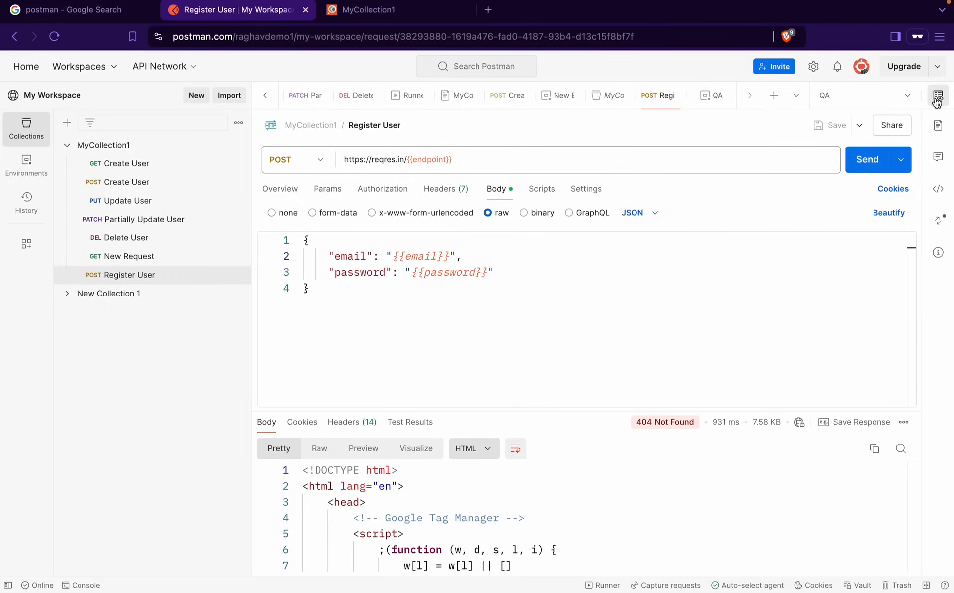
{"action": "left_click", "coordinate": [867, 162]}
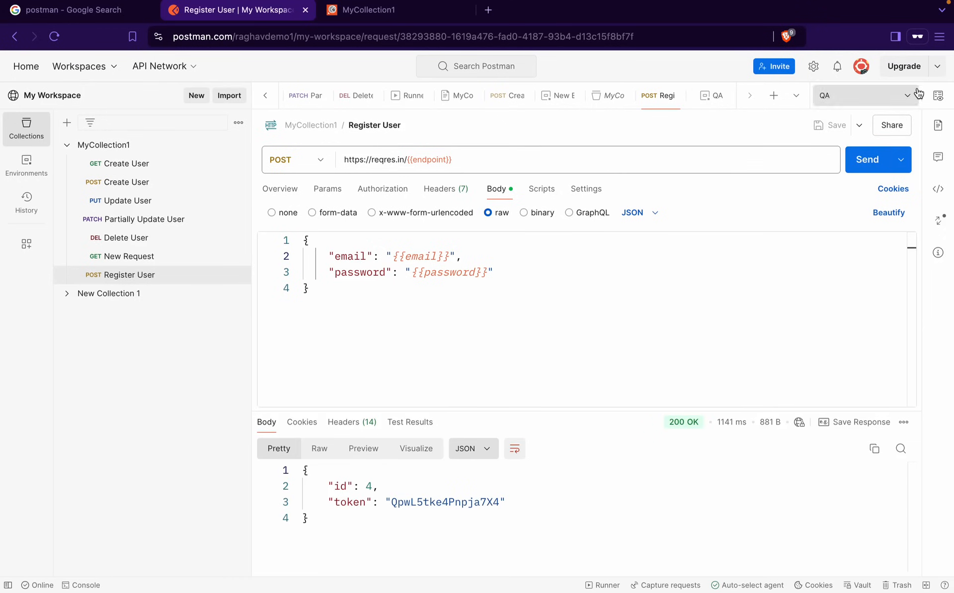
Review QA's variables, then switch to No environment and view the remaining global variables
{"action": "left_click", "coordinate": [906, 102]}
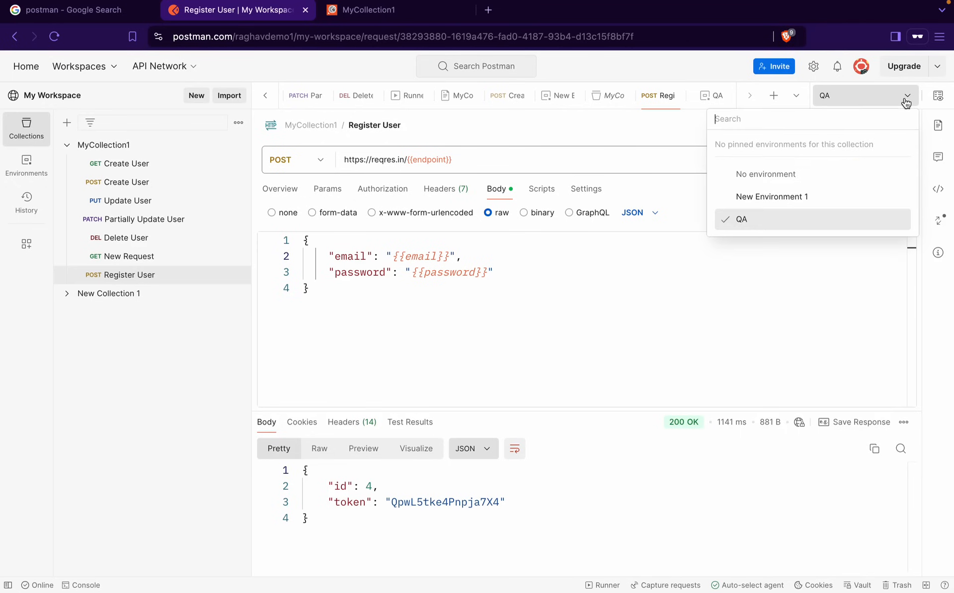
{"action": "left_click", "coordinate": [767, 217]}
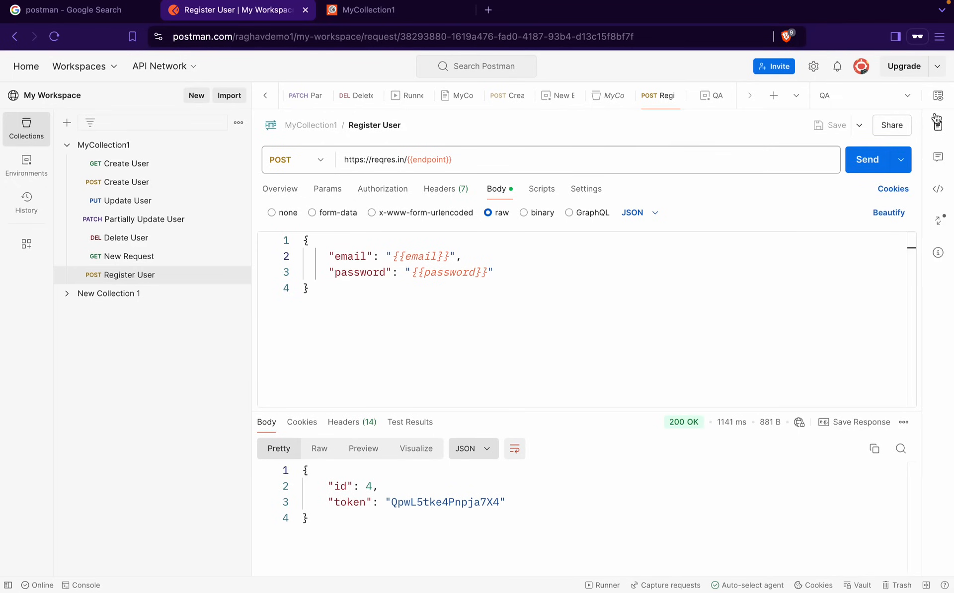
{"action": "left_click", "coordinate": [938, 96]}
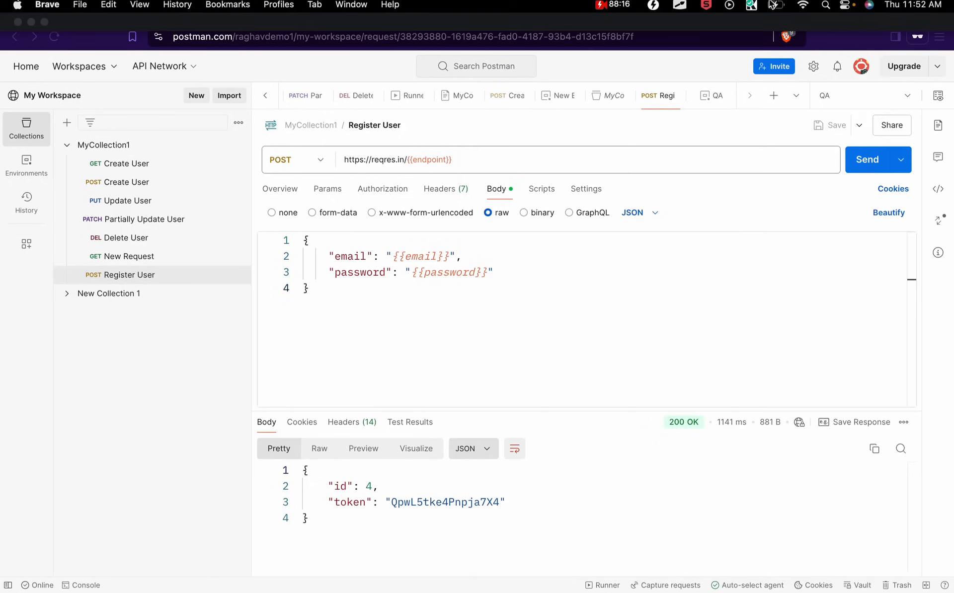
{"action": "left_click", "coordinate": [916, 99]}
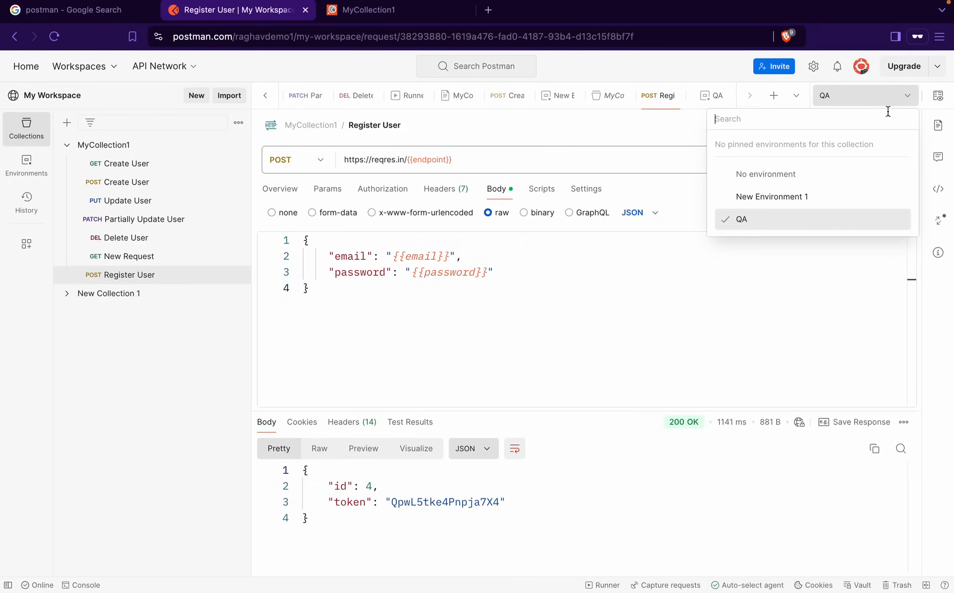
{"action": "left_click", "coordinate": [810, 175]}
{"action": "left_click", "coordinate": [938, 96]}
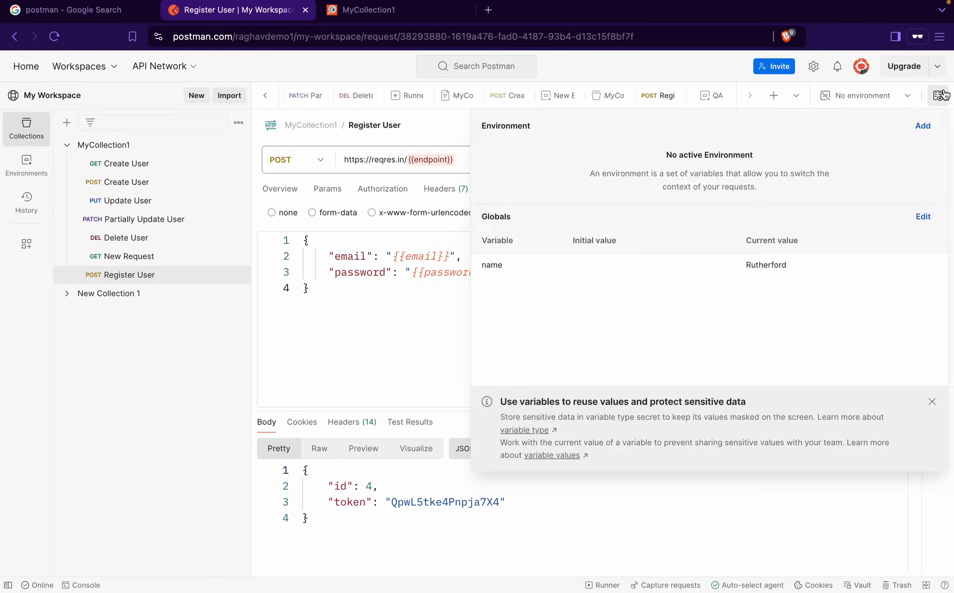
Create a new environment named REG
{"action": "left_click", "coordinate": [922, 126]}
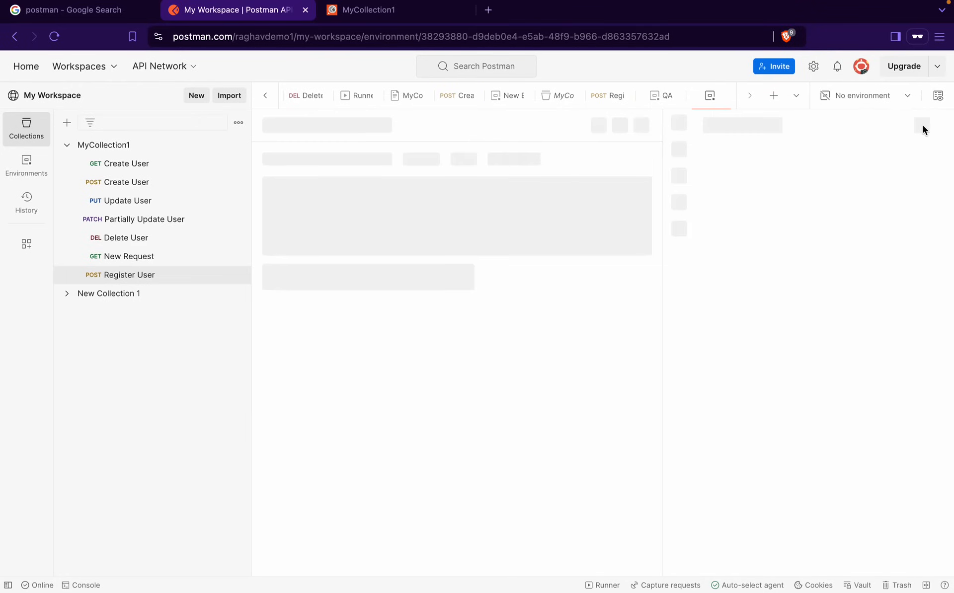
{"action": "type", "text": "REG"}
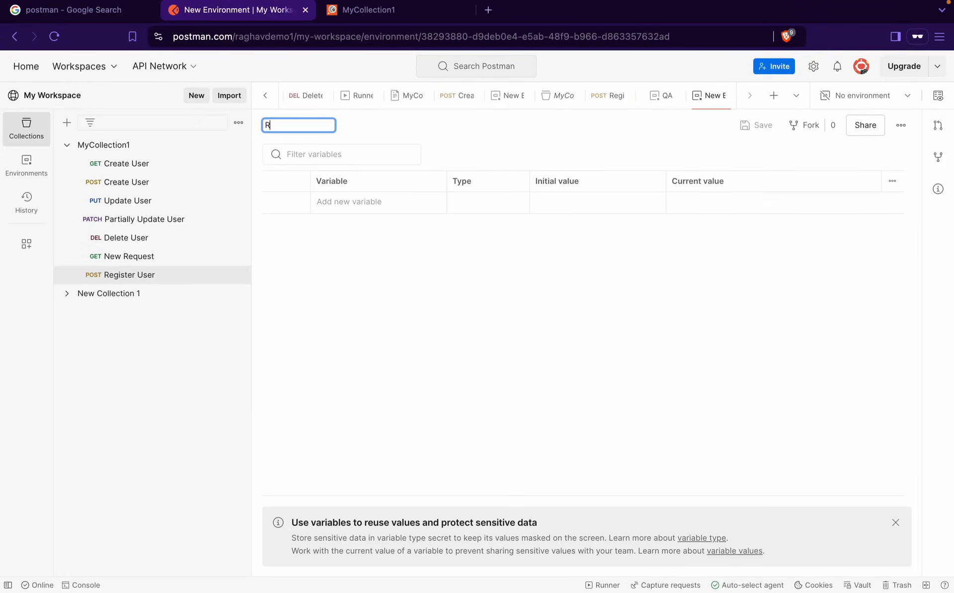
{"action": "key", "text": "BackSpace"}
{"action": "key", "text": "BackSpace"}
{"action": "type", "text": "EG"}
{"action": "left_click", "coordinate": [341, 202]}
Add endpoint, email and password variables to REG, save it, and return to Register User
{"action": "type", "text": "en"}
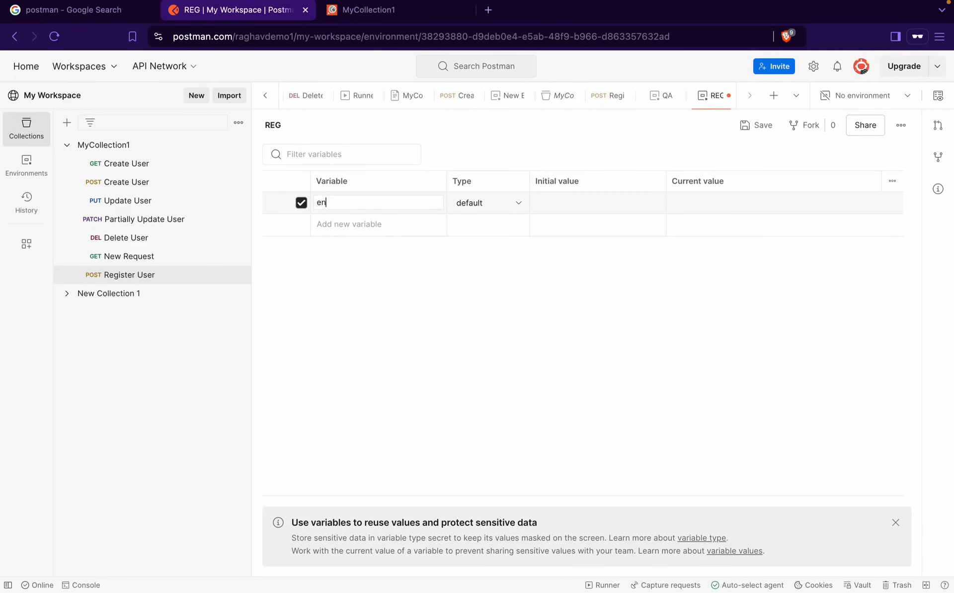
{"action": "type", "text": "dpoint"}
{"action": "left_click", "coordinate": [336, 228]}
{"action": "type", "text": "email"}
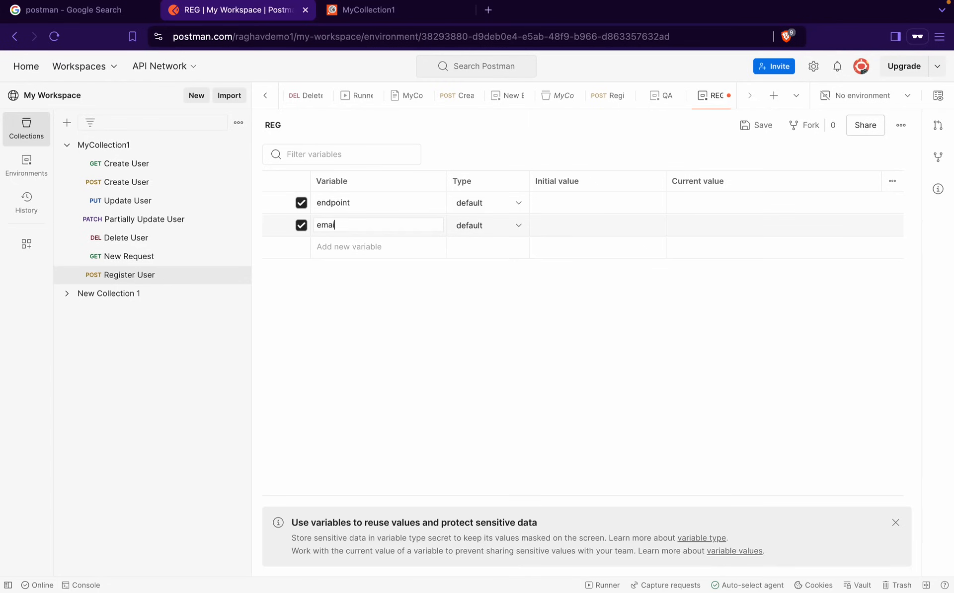
{"action": "left_click", "coordinate": [336, 247]}
{"action": "type", "text": "password"}
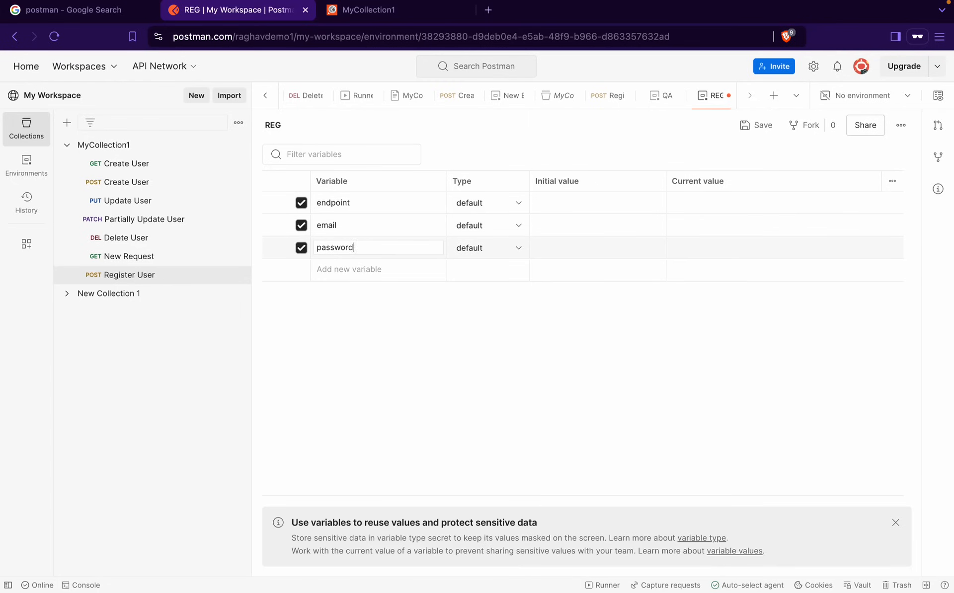
{"action": "left_click", "coordinate": [357, 268]}
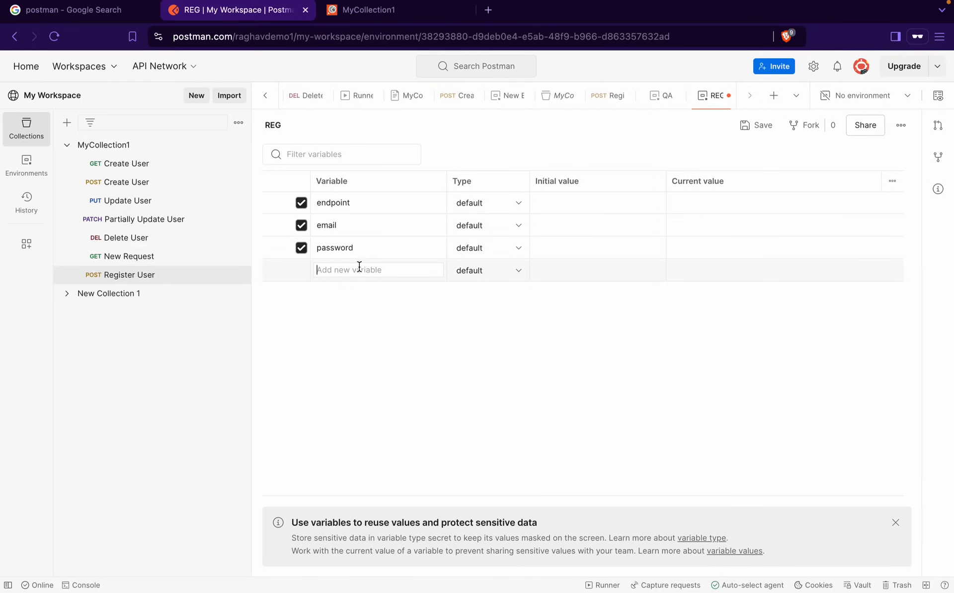
{"action": "left_click", "coordinate": [385, 230]}
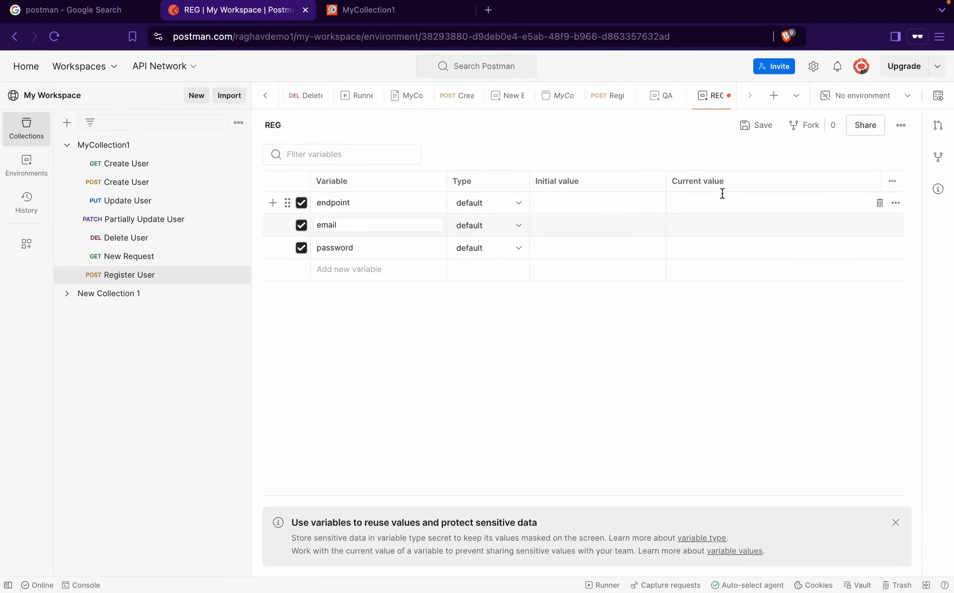
{"action": "left_click", "coordinate": [761, 127]}
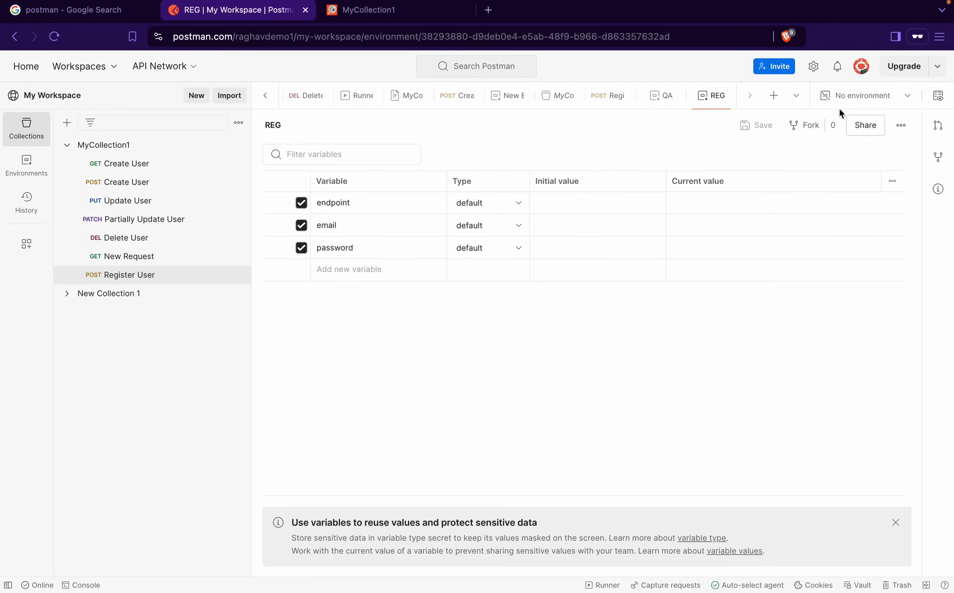
{"action": "left_click", "coordinate": [106, 282]}
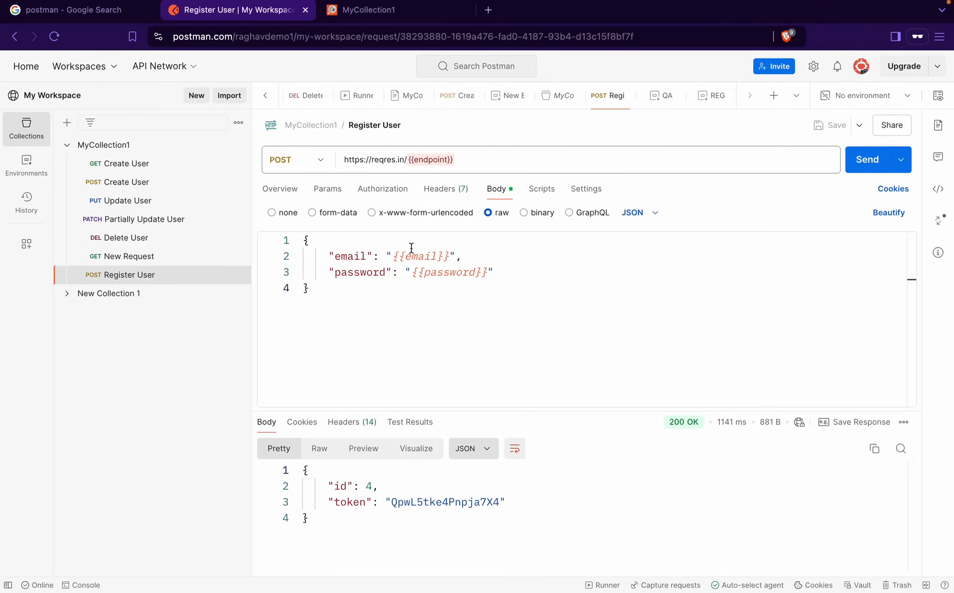
Copy the example email from the reqres.in docs and make REG the active environment
{"action": "key", "text": "ctrl+Right"}
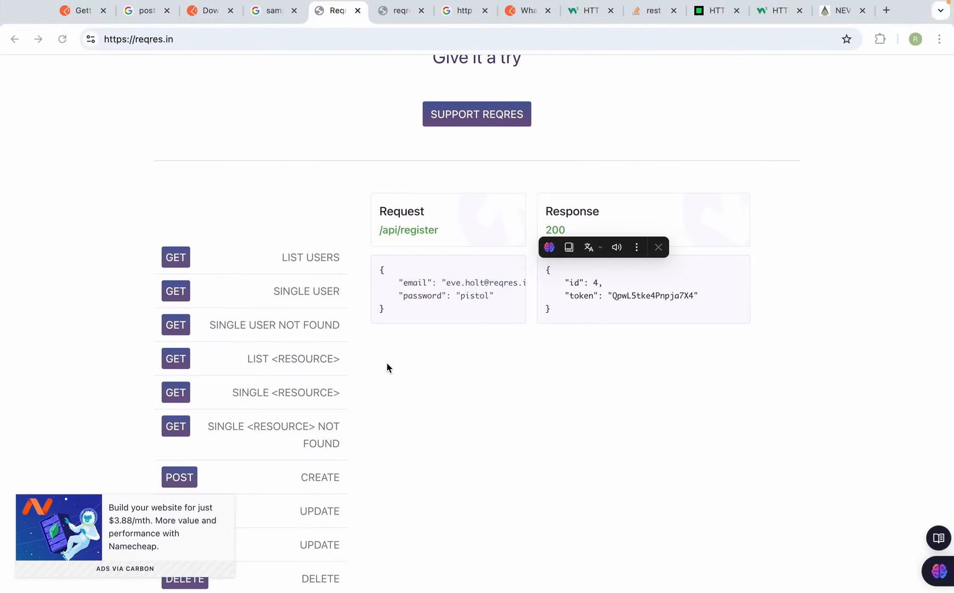
{"action": "left_click_drag", "start_coordinate": [447, 286], "coordinate": [509, 283]}
{"action": "key", "text": "ctrl+c"}
{"action": "key", "text": "ctrl+Left"}
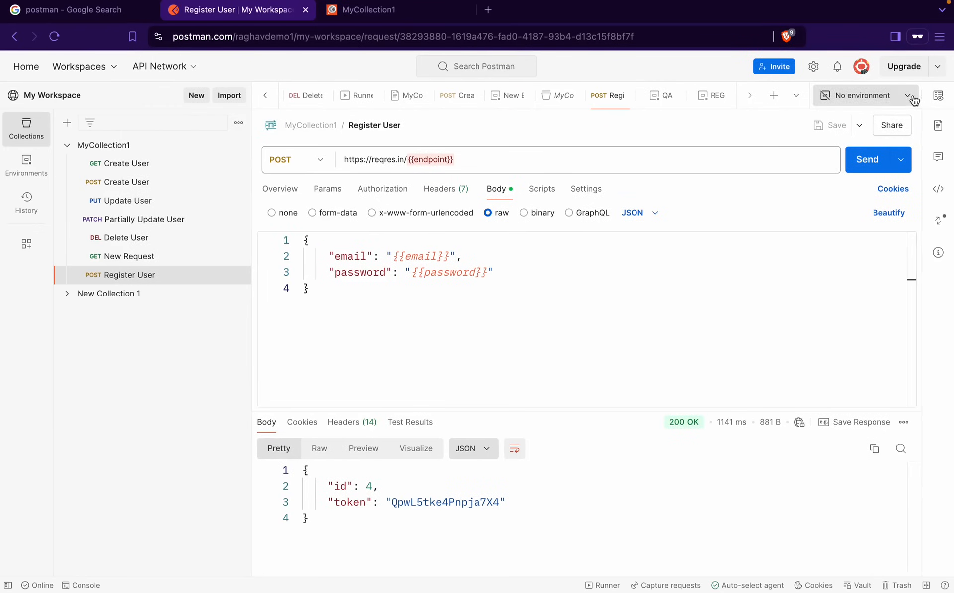
{"action": "left_click", "coordinate": [937, 96]}
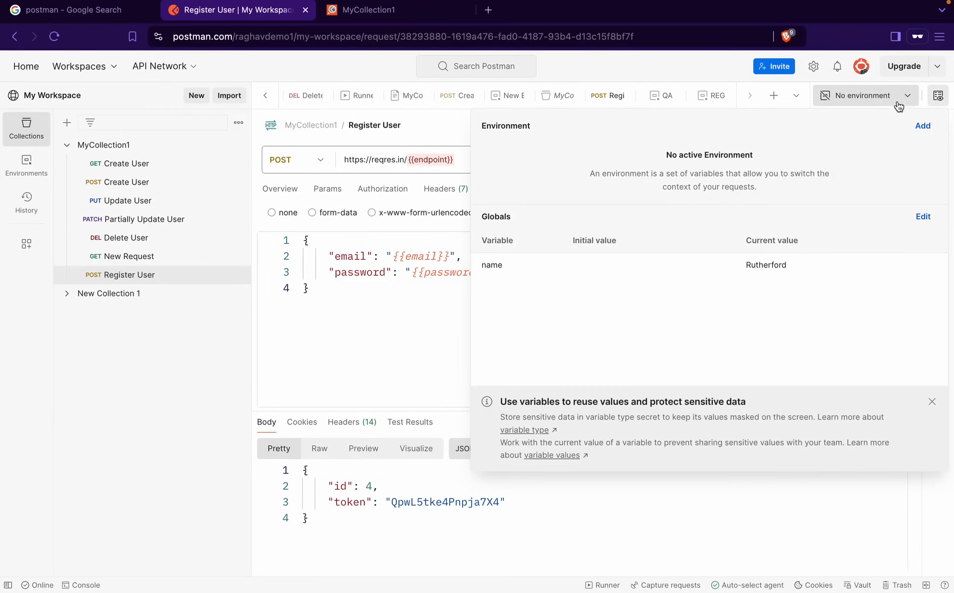
{"action": "left_click", "coordinate": [875, 95]}
{"action": "left_click", "coordinate": [750, 242]}
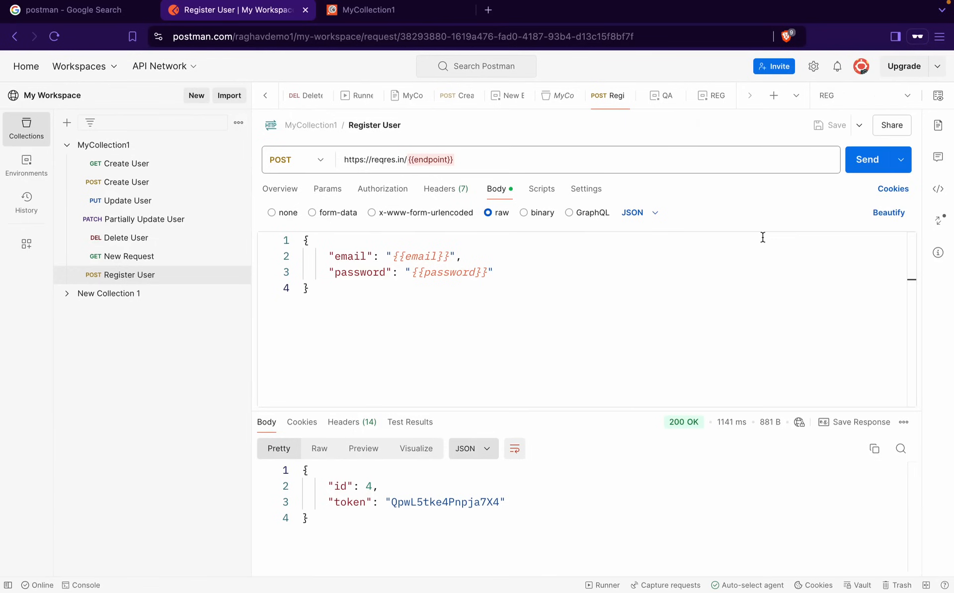
{"action": "left_click", "coordinate": [938, 96]}
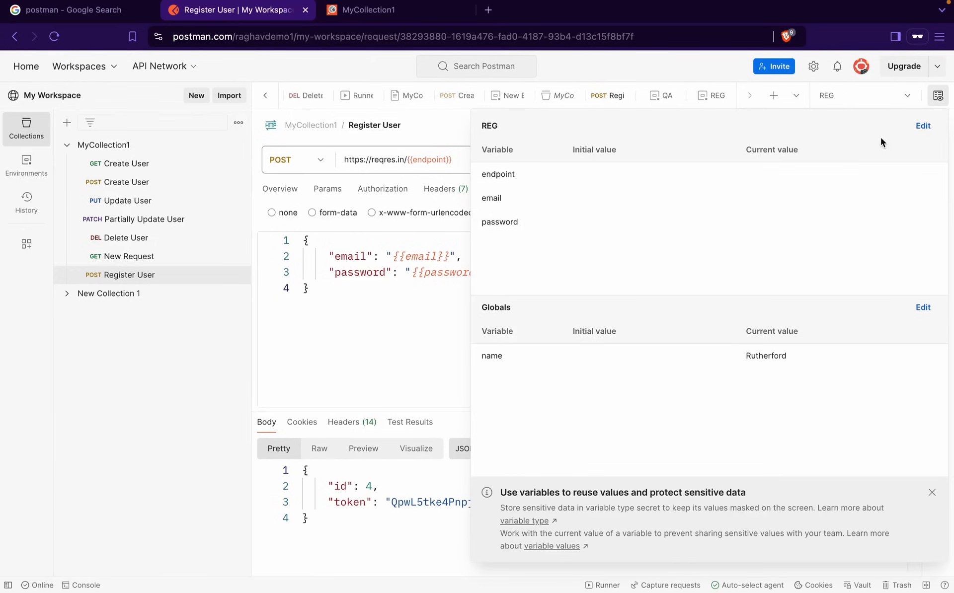
In REG, paste the example email and enter a sample password as current values
{"action": "left_click", "coordinate": [923, 126]}
{"action": "left_click", "coordinate": [699, 221]}
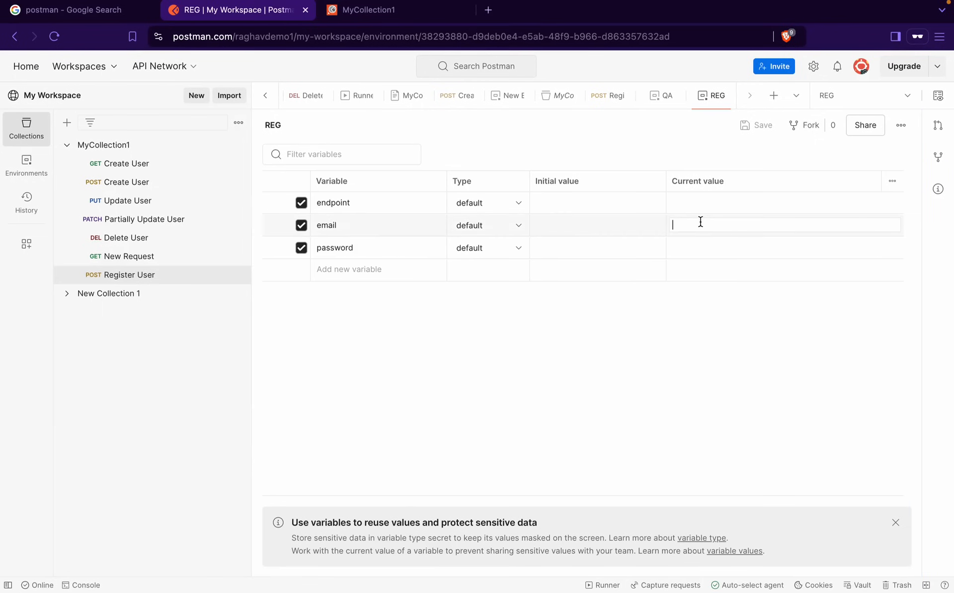
{"action": "key", "text": "ctrl+v"}
{"action": "left_click", "coordinate": [688, 245]}
{"action": "type", "text": "sw"}
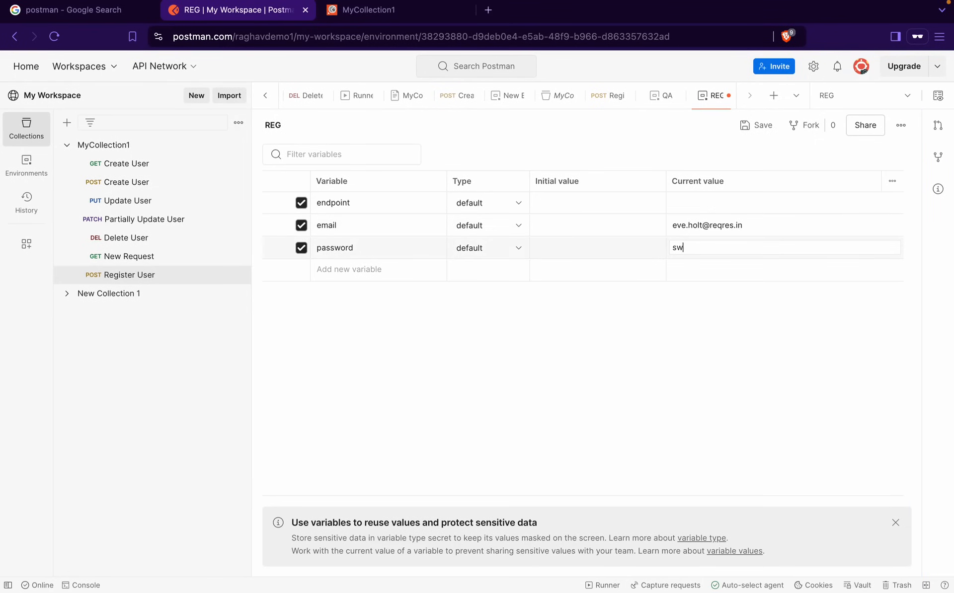
{"action": "left_click", "coordinate": [696, 205]}
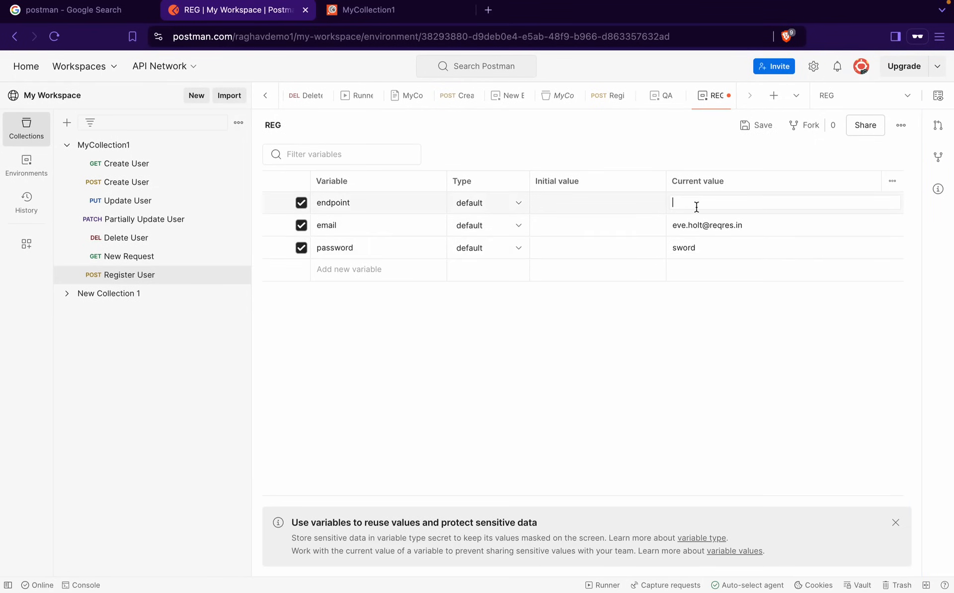
Set REG's endpoint current value to api/register, taken from the reqres.in page, and save
{"action": "key", "text": "alt+Tab"}
{"action": "left_click_drag", "start_coordinate": [437, 231], "coordinate": [391, 233]}
{"action": "left_click", "coordinate": [401, 231], "text": "super"}
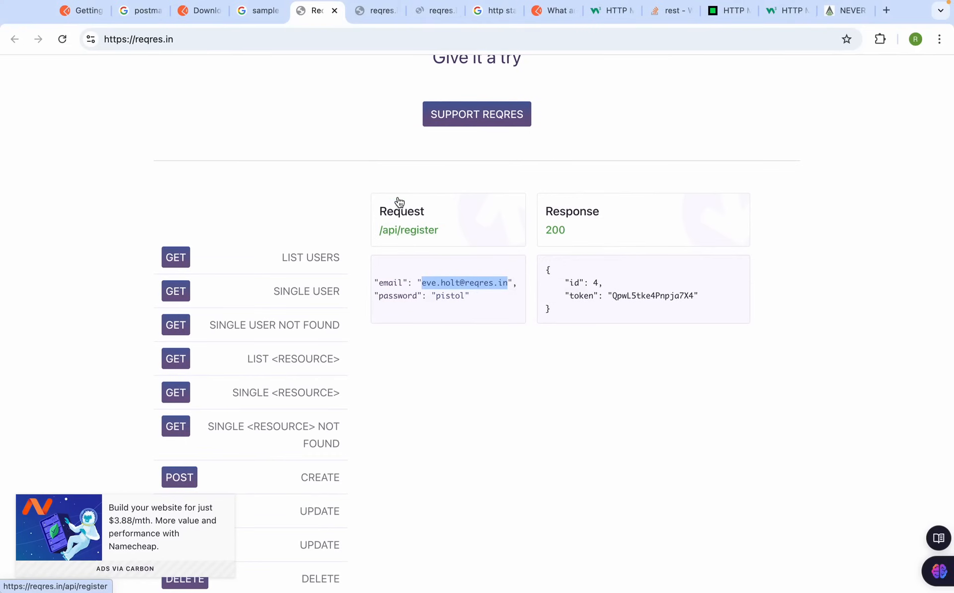
{"action": "left_click", "coordinate": [432, 12]}
{"action": "left_click_drag", "start_coordinate": [144, 38], "coordinate": [248, 41]}
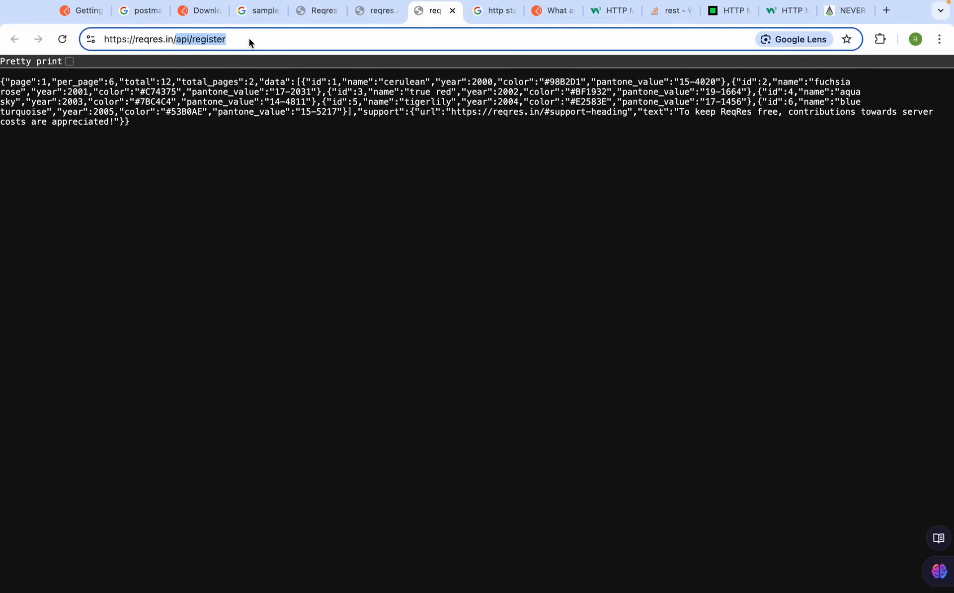
{"action": "key", "text": "super+Tab"}
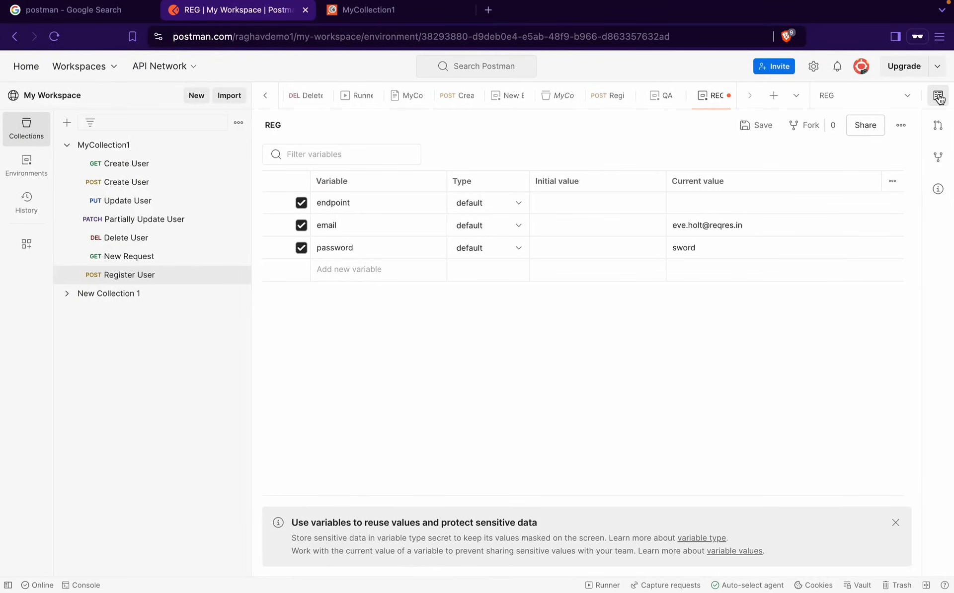
{"action": "left_click", "coordinate": [938, 95]}
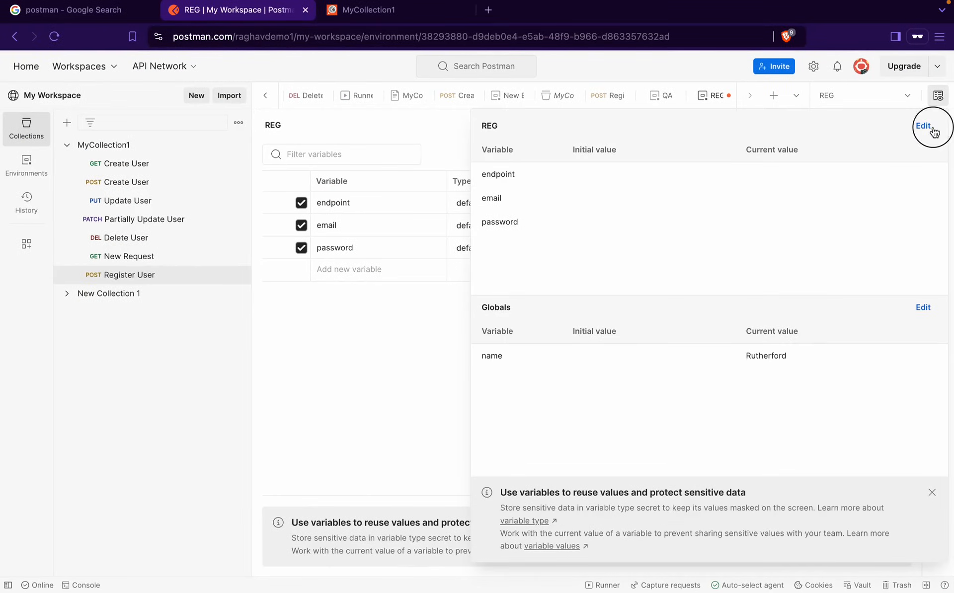
{"action": "left_click", "coordinate": [923, 126]}
{"action": "left_click", "coordinate": [726, 209]}
{"action": "type", "text": "api/register"}
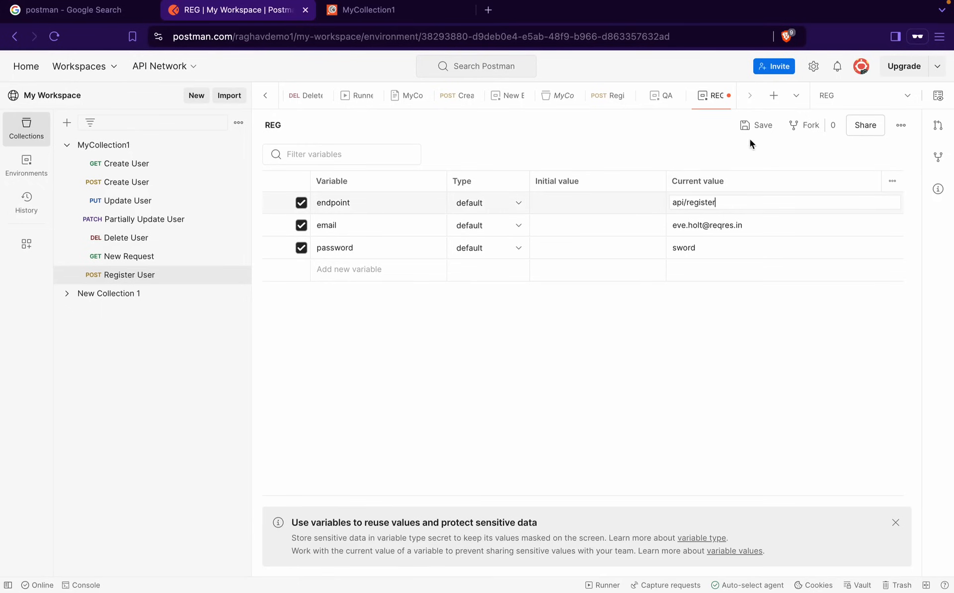
{"action": "left_click", "coordinate": [755, 125]}
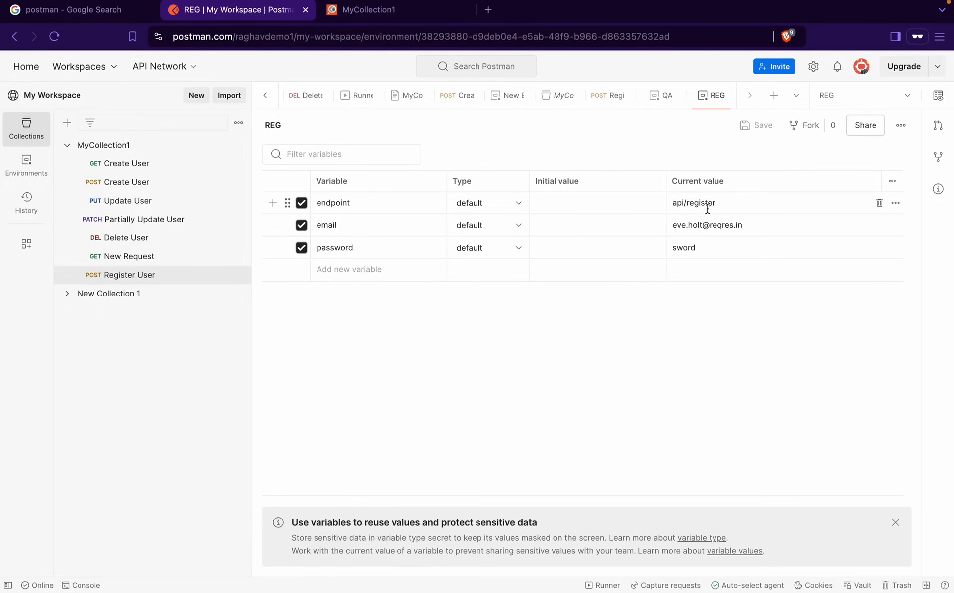
Edit the email with 'abc', extend endpoint to api/register/reg, save, and open Register User
{"action": "left_click", "coordinate": [716, 226]}
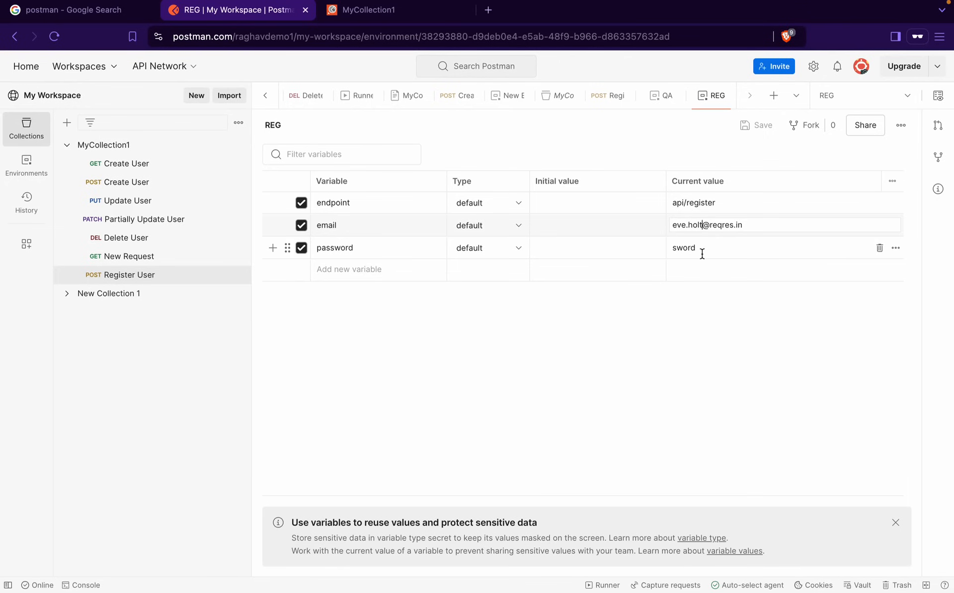
{"action": "double_click", "coordinate": [681, 224]}
{"action": "type", "text": "ab"}
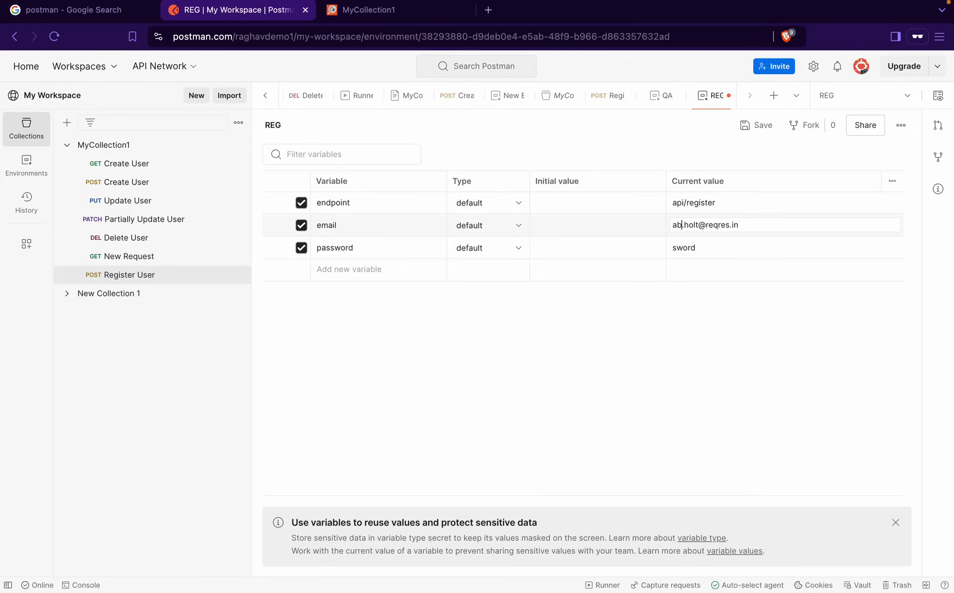
{"action": "type", "text": "c"}
{"action": "left_click", "coordinate": [721, 201]}
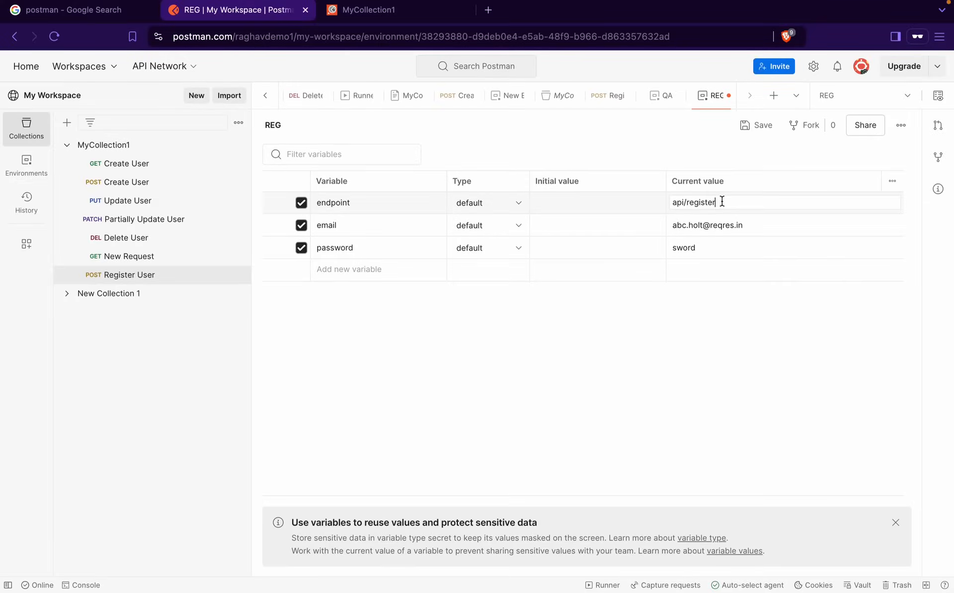
{"action": "type", "text": "/reg"}
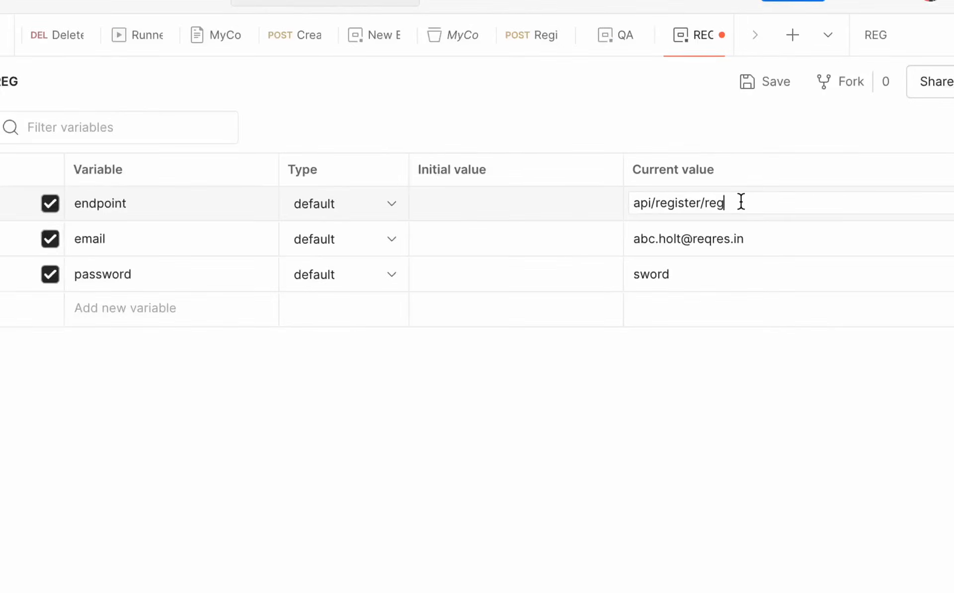
{"action": "left_click", "coordinate": [764, 82]}
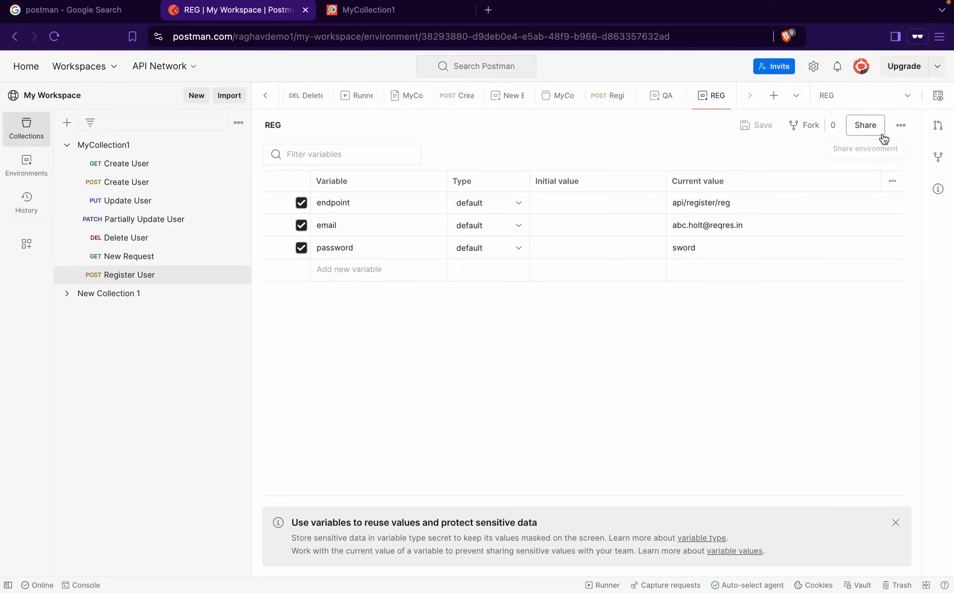
{"action": "left_click", "coordinate": [154, 276]}
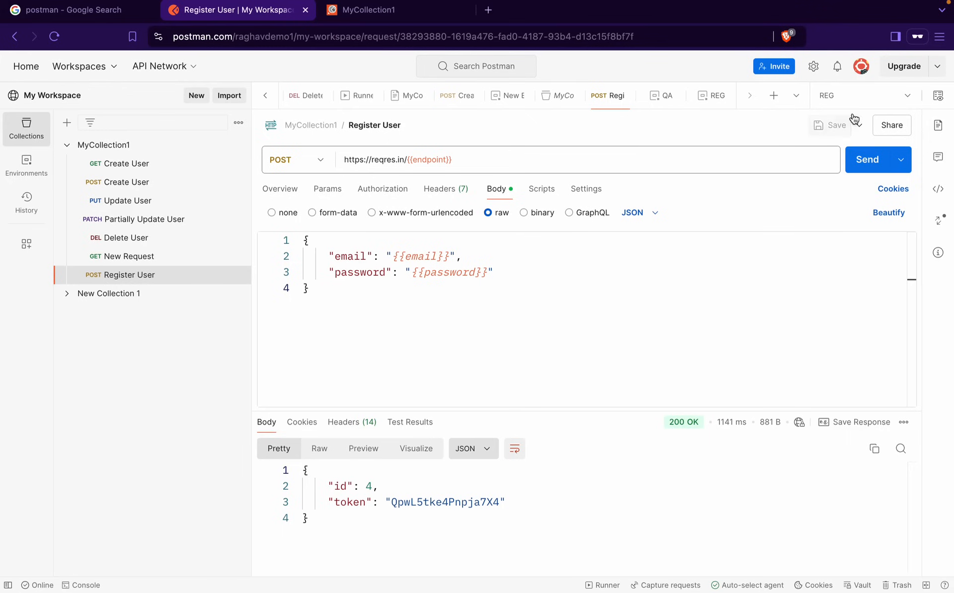
Send Register User under REG and highlight the returned password in the 201 Created response
{"action": "left_click", "coordinate": [855, 98]}
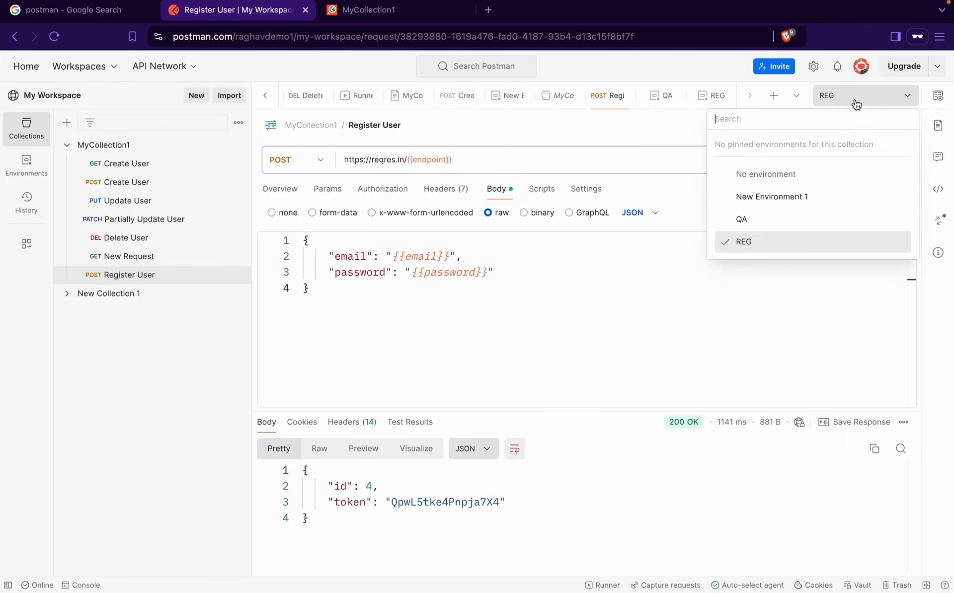
{"action": "left_click", "coordinate": [737, 248]}
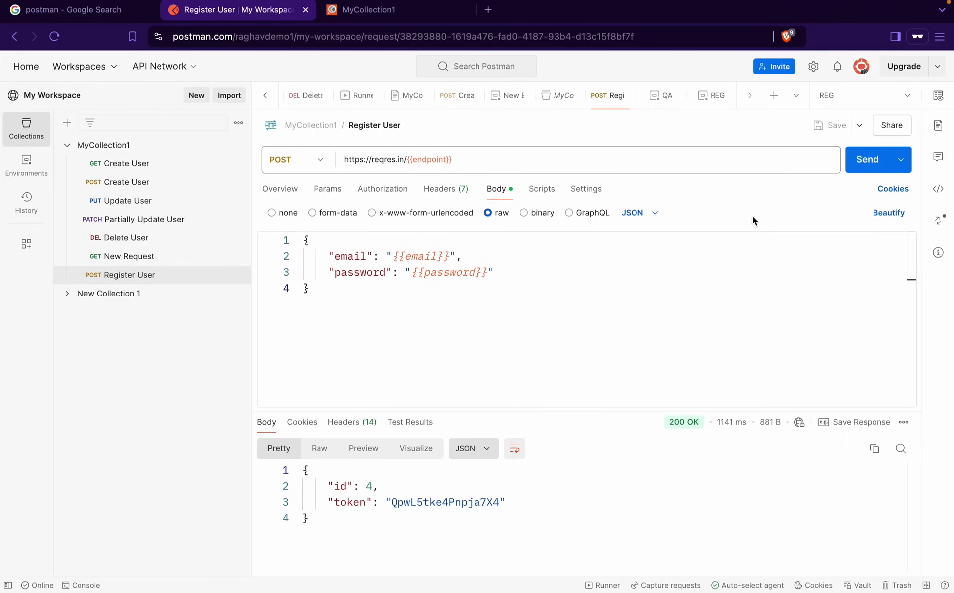
{"action": "left_click", "coordinate": [875, 162]}
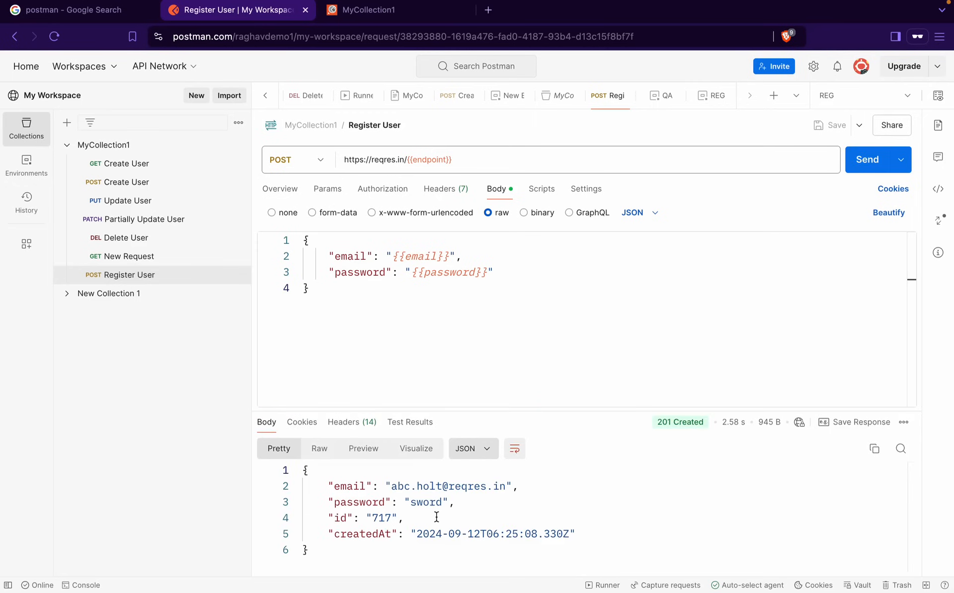
{"action": "left_click_drag", "start_coordinate": [447, 501], "coordinate": [398, 507]}
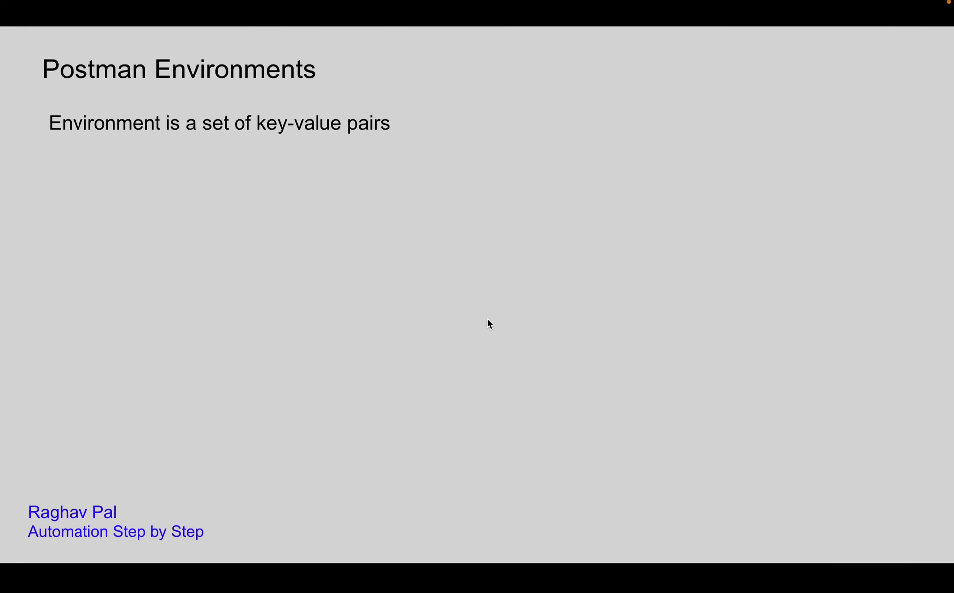
Step through Postman Environments Steps 1–5 and the Scripts in Postman slide, then return to Postman
{"action": "left_click", "coordinate": [487, 319]}
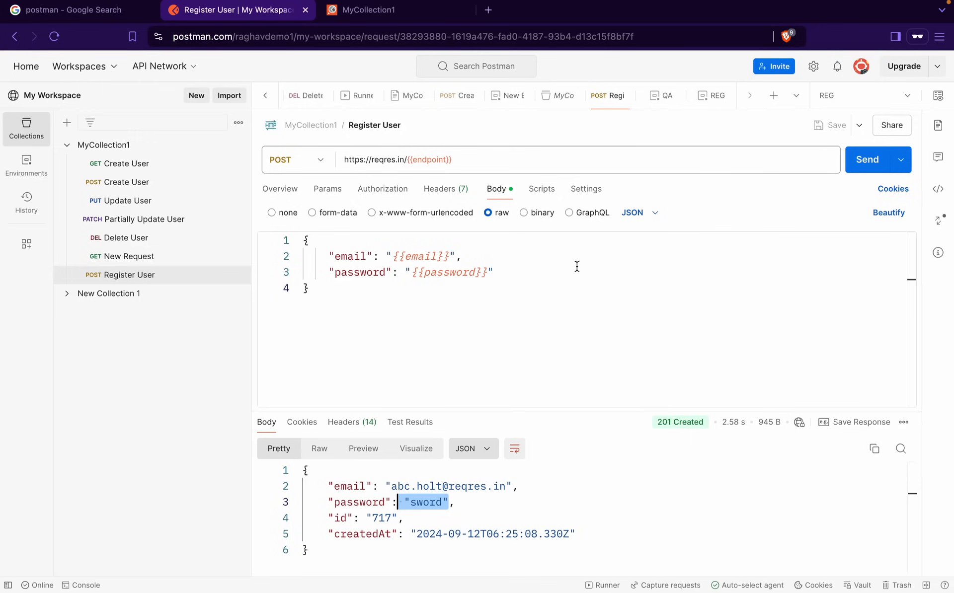
{"action": "key", "text": "ctrl+Left"}
{"action": "left_click", "coordinate": [647, 326]}
{"action": "left_click", "coordinate": [648, 330]}
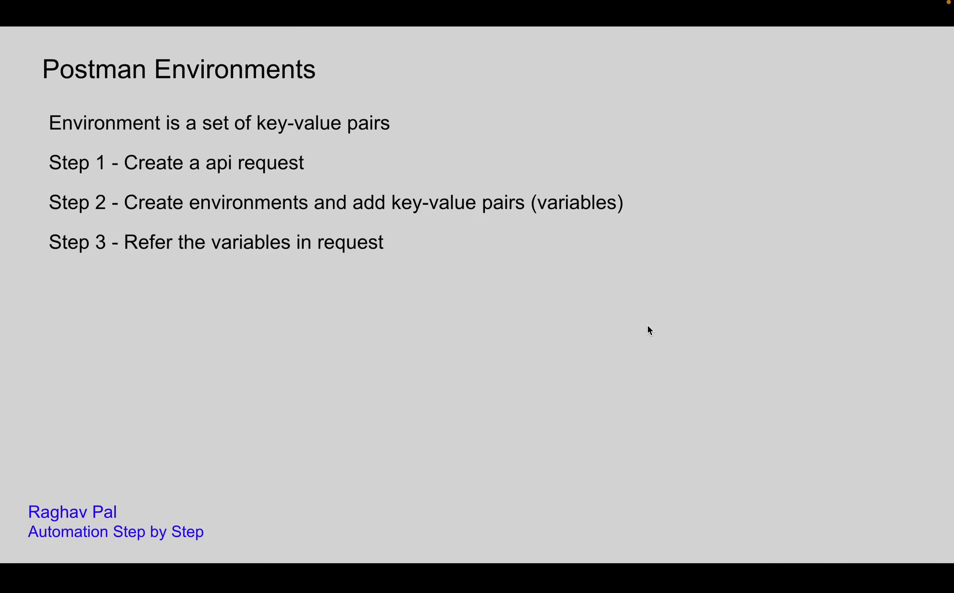
{"action": "left_click", "coordinate": [648, 325]}
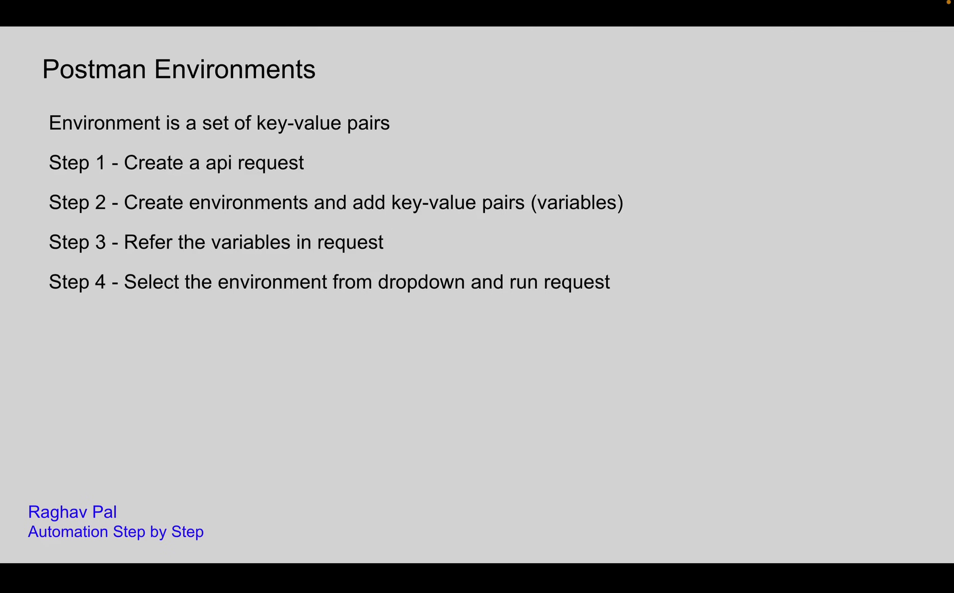
{"action": "key", "text": "Right"}
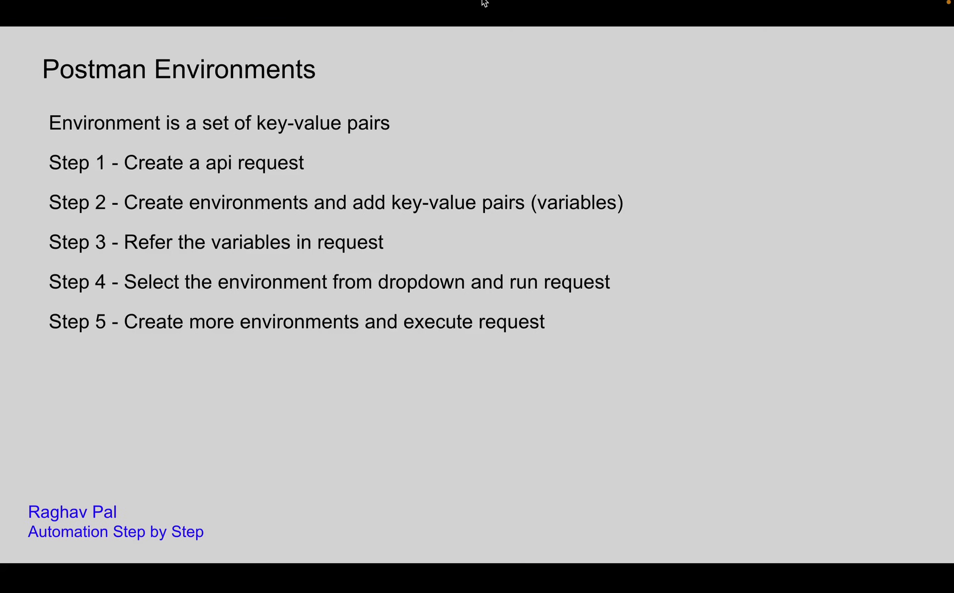
{"action": "mouse_move", "coordinate": [531, 4]}
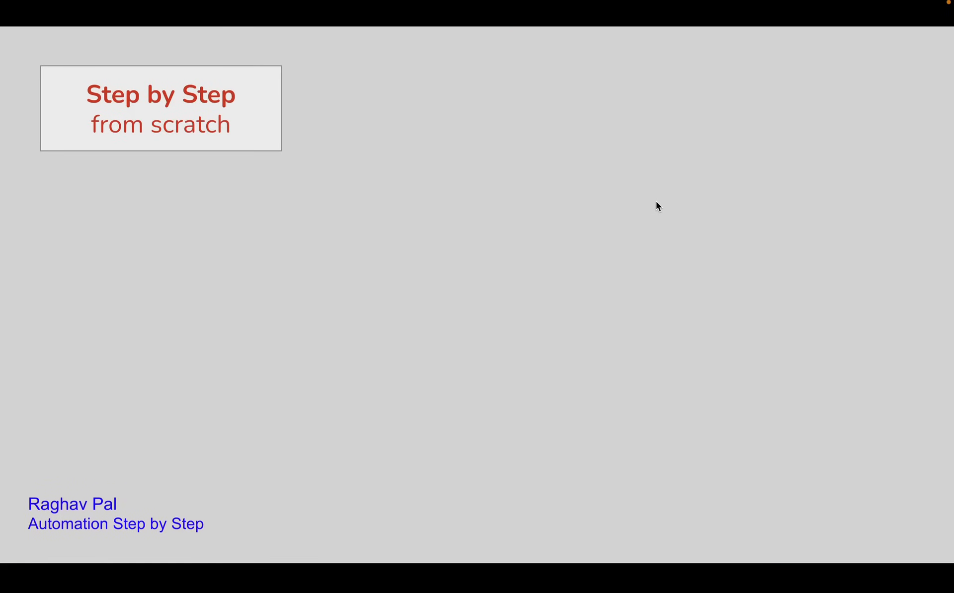
{"action": "left_click", "coordinate": [656, 201]}
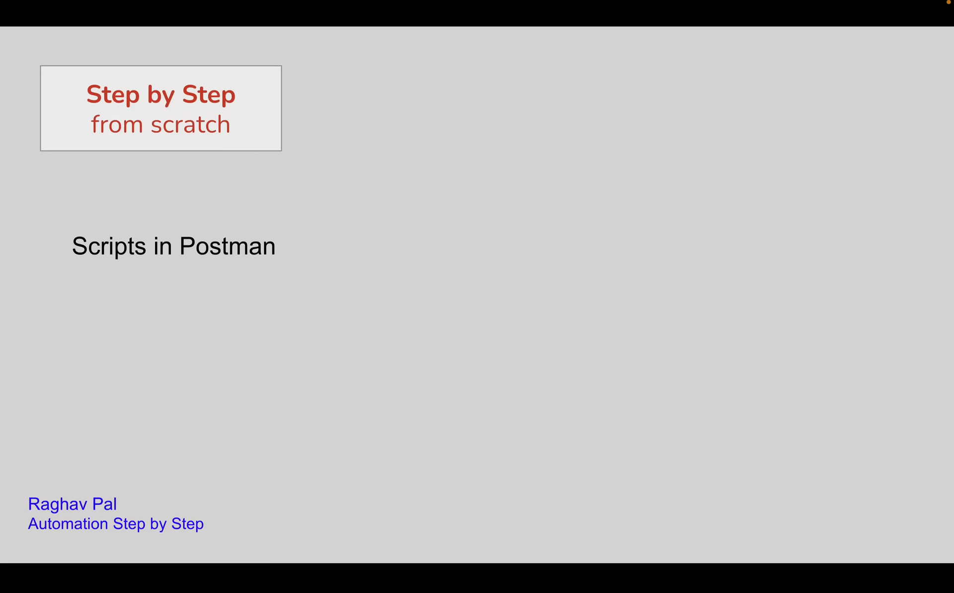
{"action": "mouse_move", "coordinate": [744, 3]}
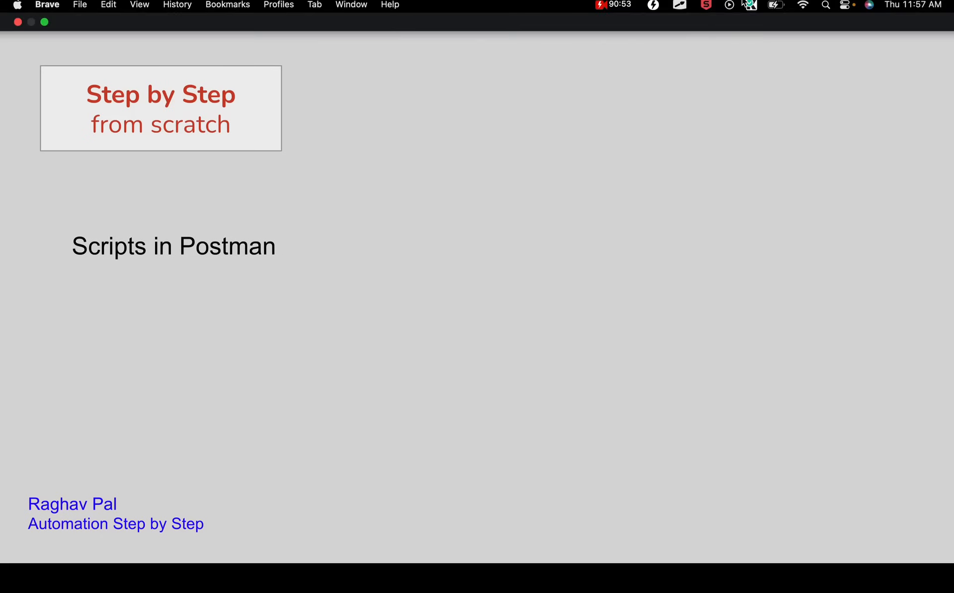
{"action": "key", "text": "ctrl+Right"}
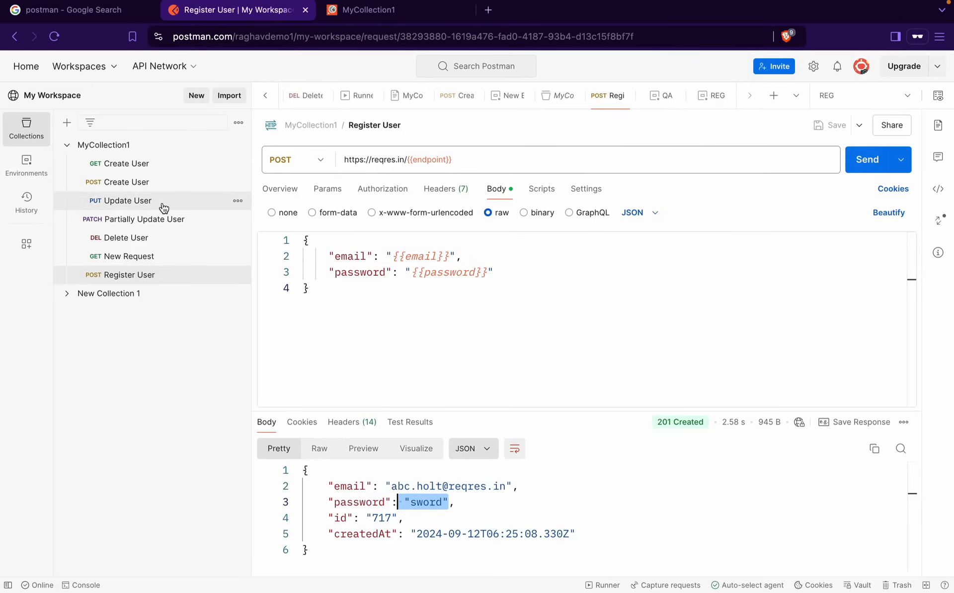
Open the GET Create User request after briefly viewing POST Create User
{"action": "left_click", "coordinate": [158, 168]}
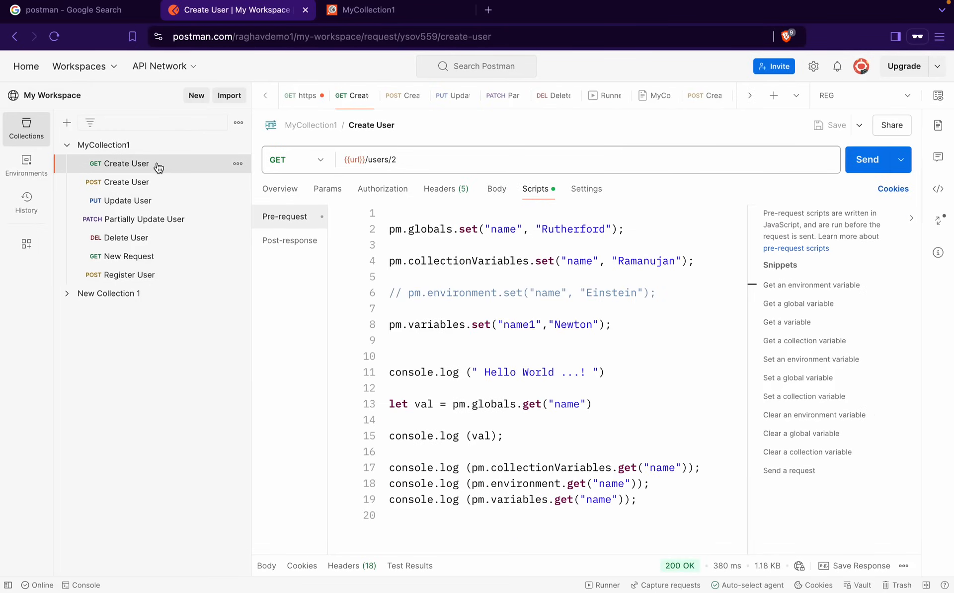
{"action": "left_click", "coordinate": [144, 184]}
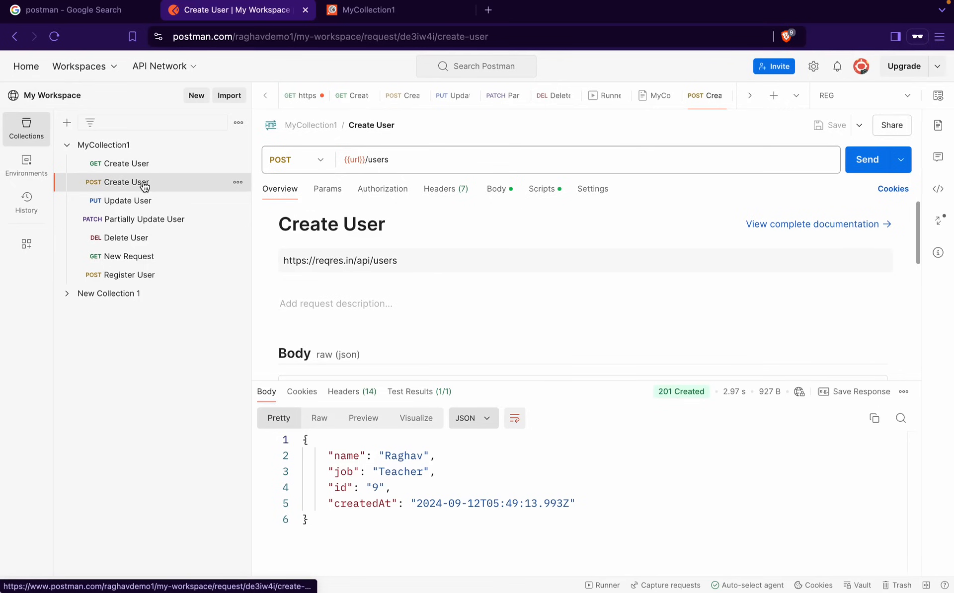
{"action": "left_click", "coordinate": [133, 167]}
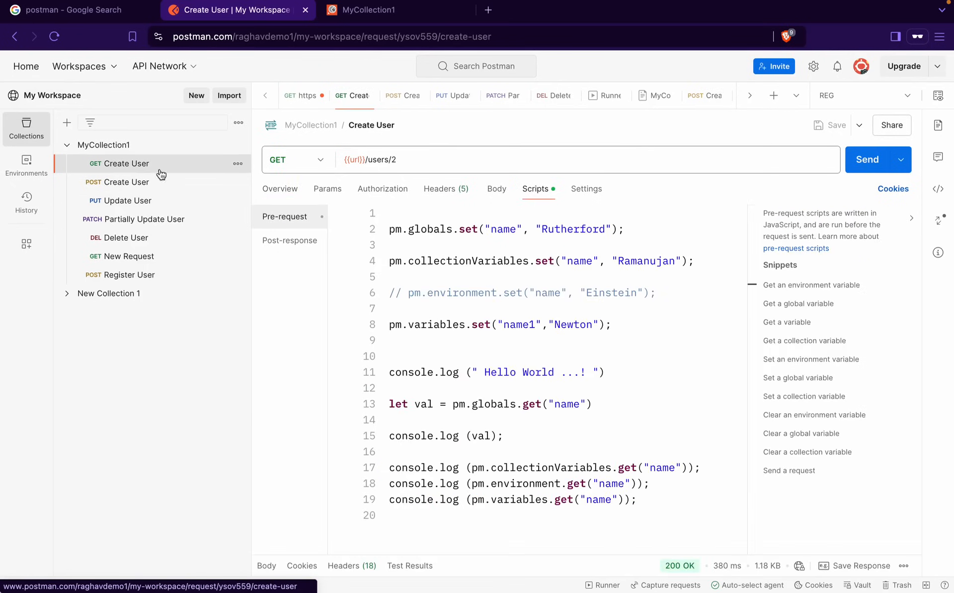
{"action": "left_click", "coordinate": [279, 193]}
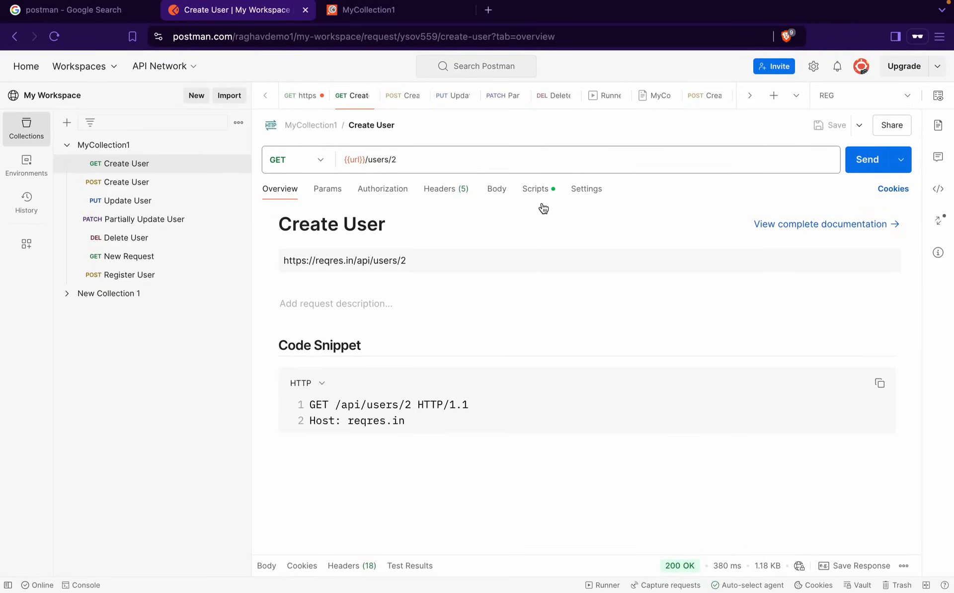
Show Create User's empty Post-response script and box the first ready-made snippets
{"action": "left_click", "coordinate": [534, 179]}
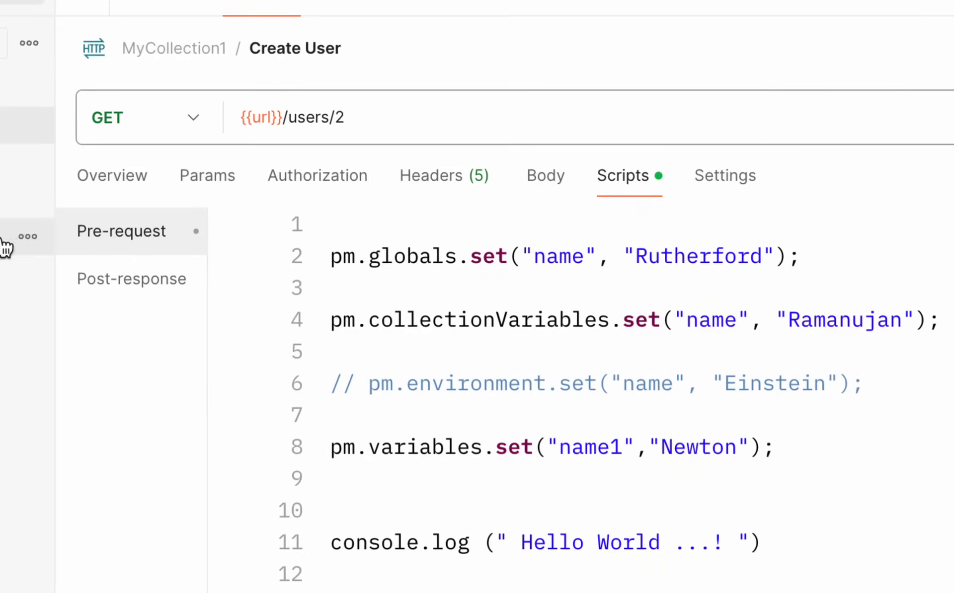
{"action": "left_click", "coordinate": [132, 278]}
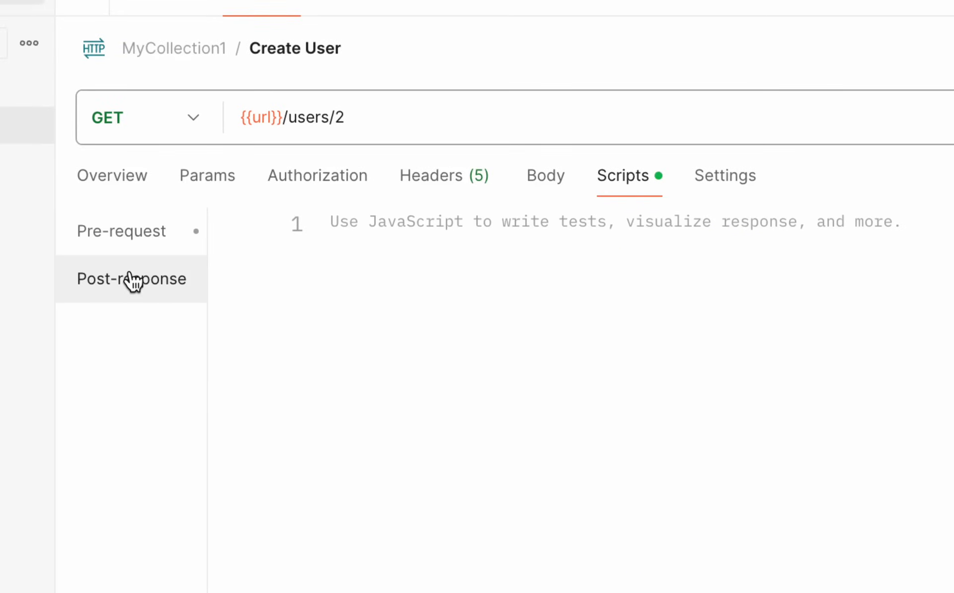
{"action": "left_click", "coordinate": [132, 246]}
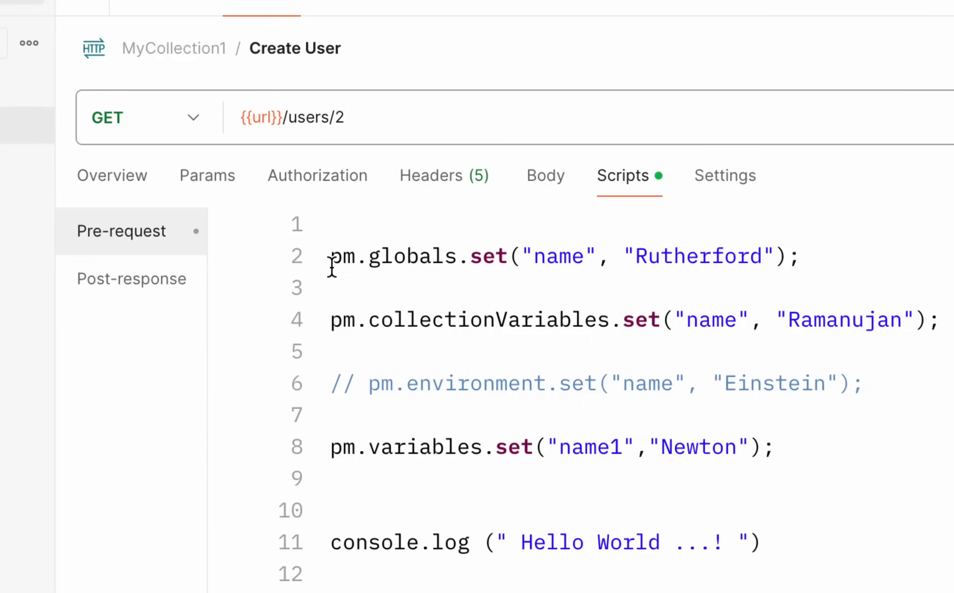
{"action": "mouse_move", "coordinate": [331, 268]}
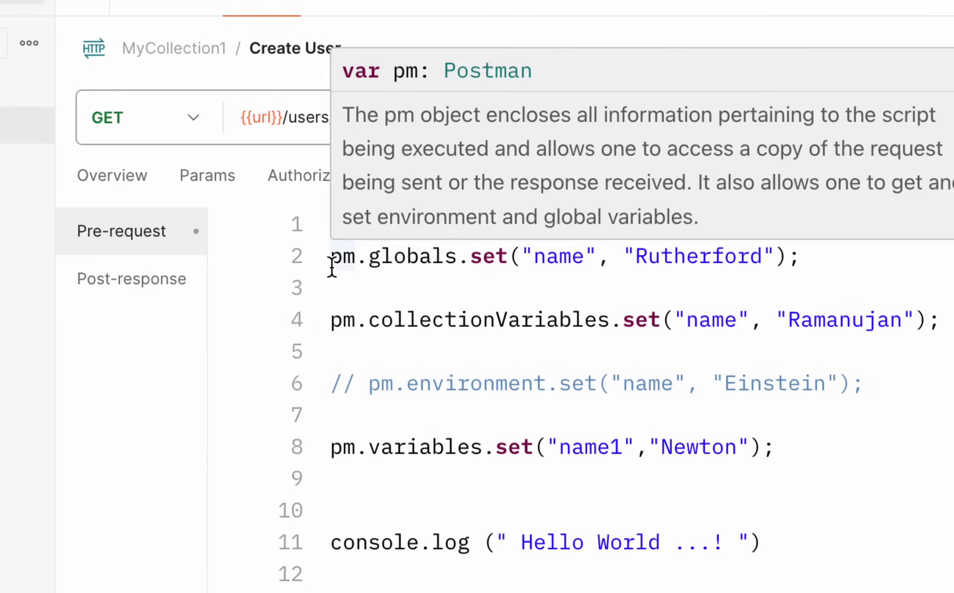
{"action": "left_click", "coordinate": [138, 285]}
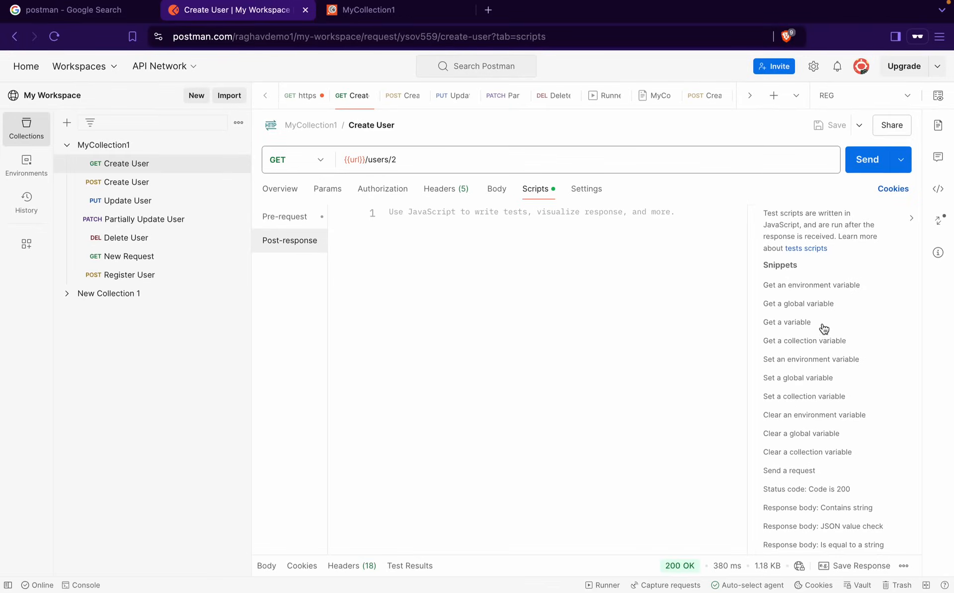
{"action": "key", "text": "ctrl+a"}
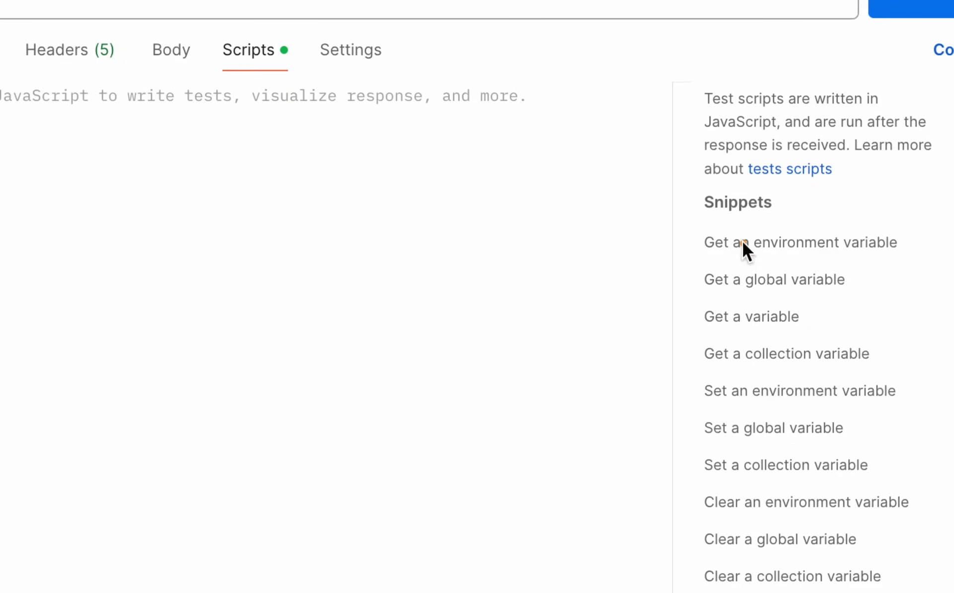
{"action": "left_click_drag", "start_coordinate": [763, 274], "coordinate": [865, 385]}
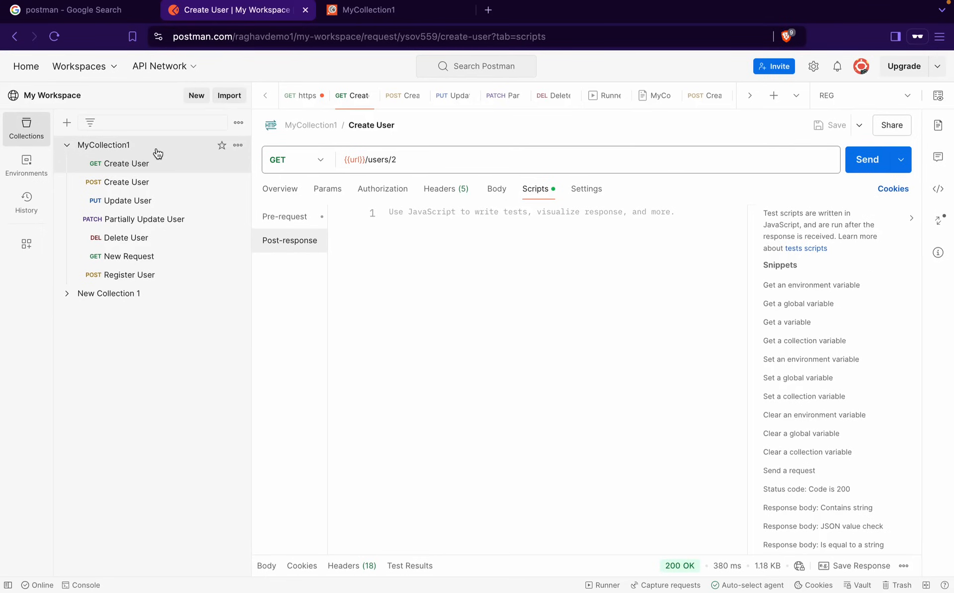
Add a New Folder to New Collection 1 via its actions menu
{"action": "left_click", "coordinate": [139, 150]}
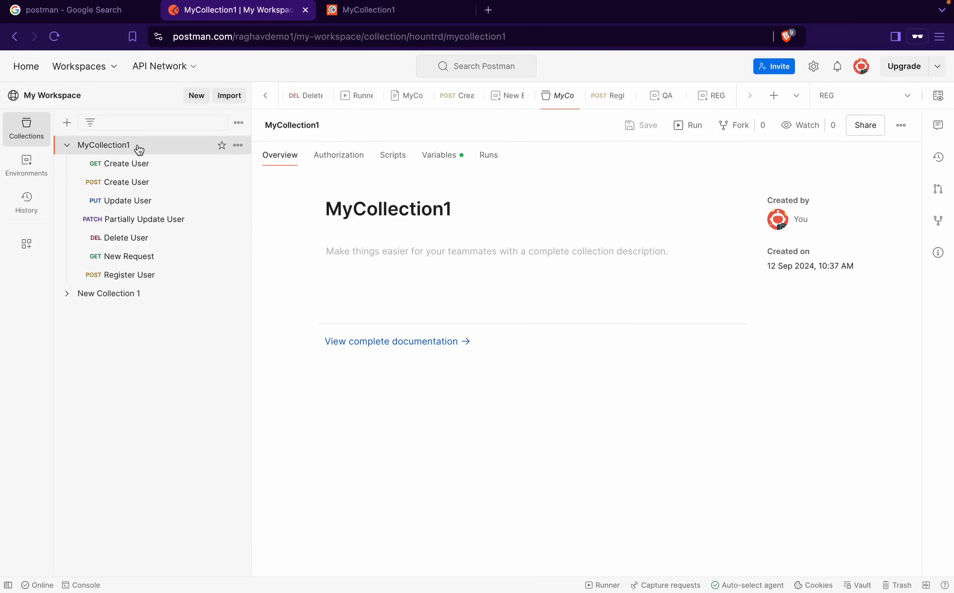
{"action": "left_click", "coordinate": [394, 155]}
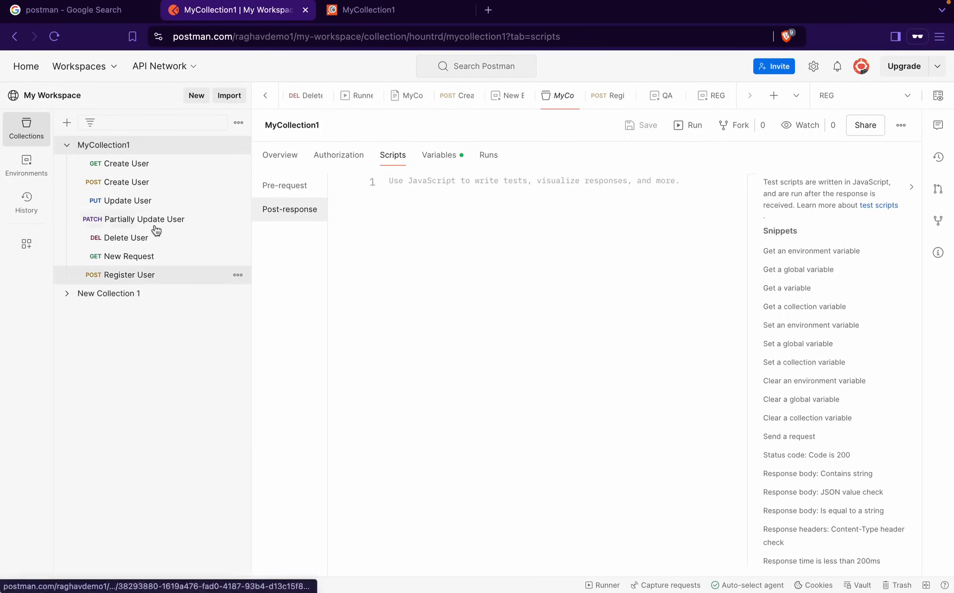
{"action": "left_click", "coordinate": [132, 295]}
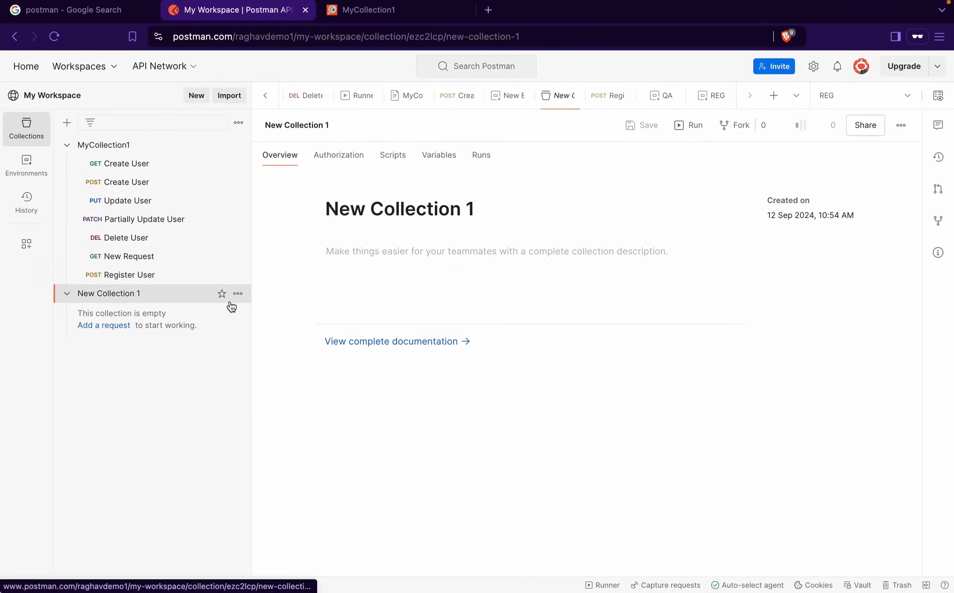
{"action": "left_click", "coordinate": [238, 294]}
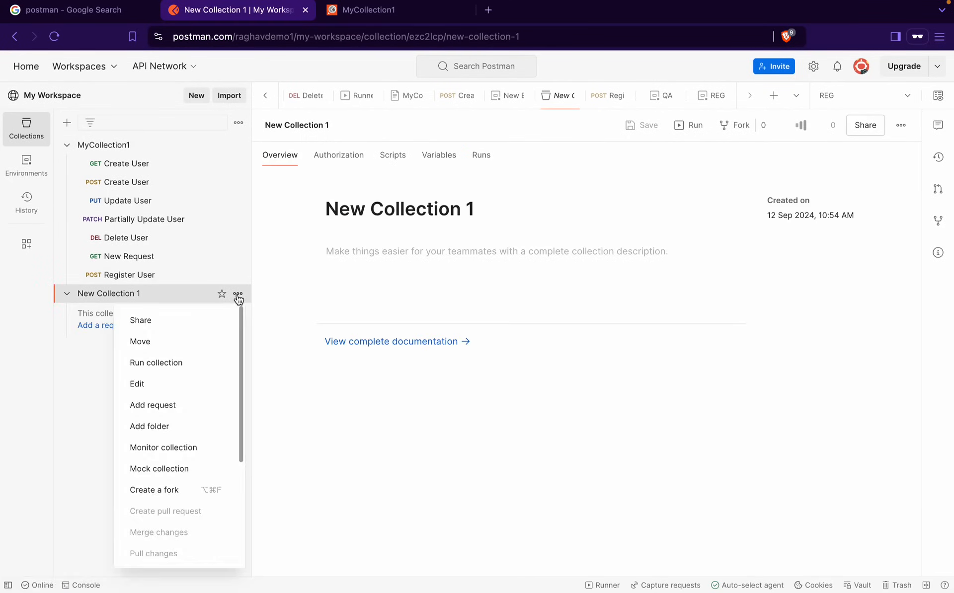
{"action": "left_click", "coordinate": [167, 425]}
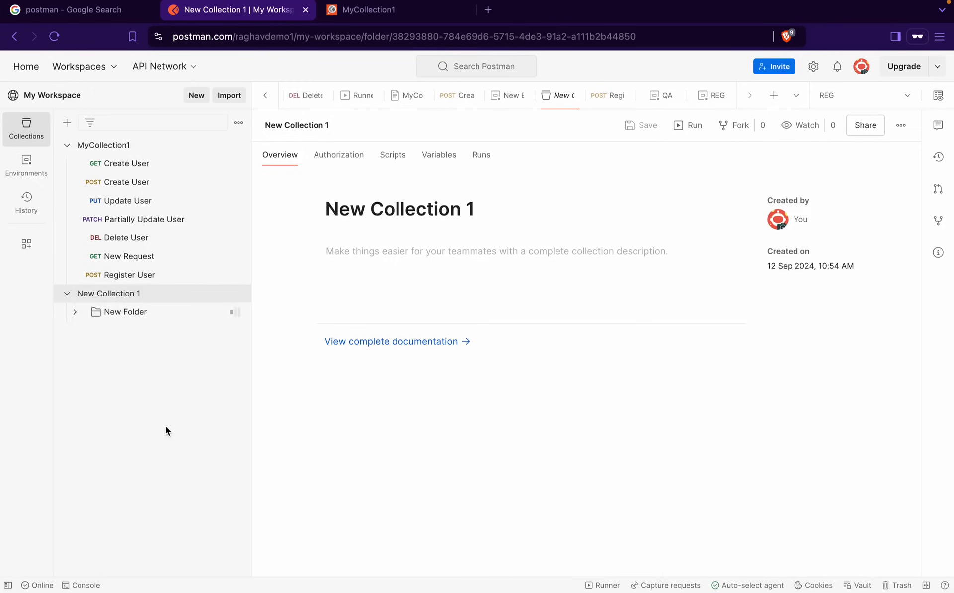
{"action": "left_click", "coordinate": [397, 156]}
Open GET Create User's Scripts, toggle Pre-request and Post-response, and start writing in Post-response
{"action": "left_click", "coordinate": [137, 168]}
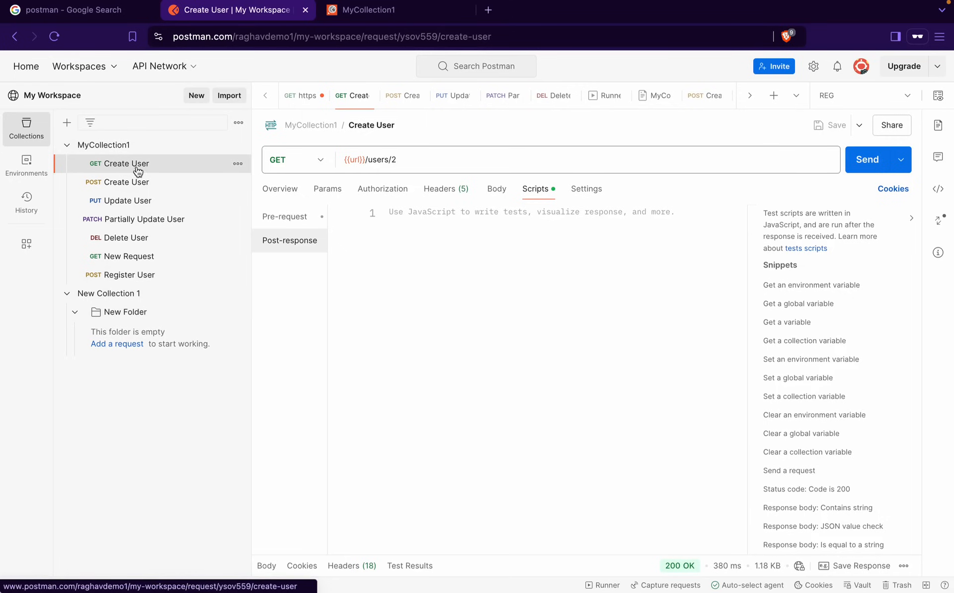
{"action": "left_click", "coordinate": [298, 218]}
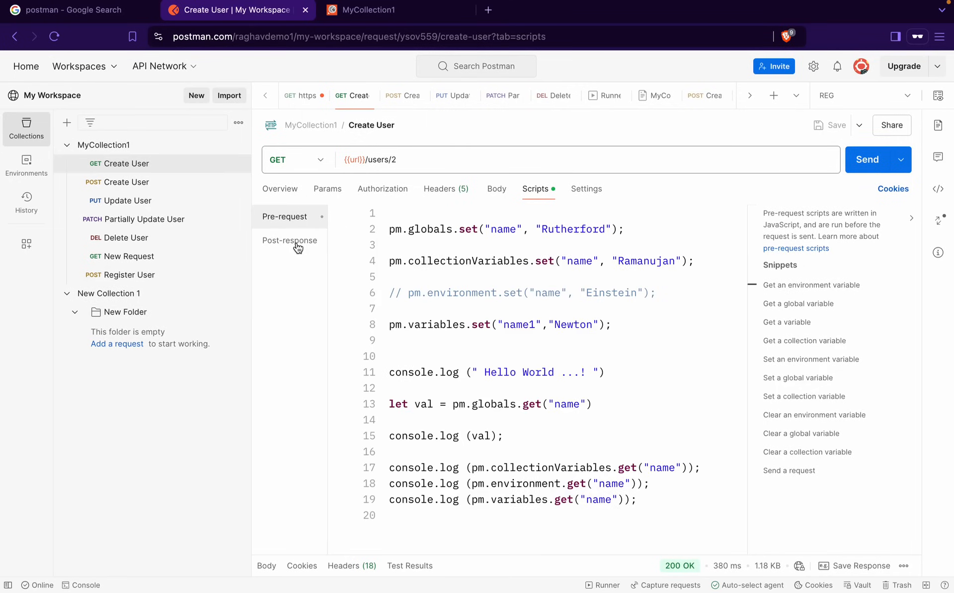
{"action": "left_click", "coordinate": [299, 243]}
{"action": "left_click", "coordinate": [296, 220]}
{"action": "left_click", "coordinate": [298, 246]}
{"action": "left_click", "coordinate": [296, 223]}
{"action": "left_click", "coordinate": [297, 251]}
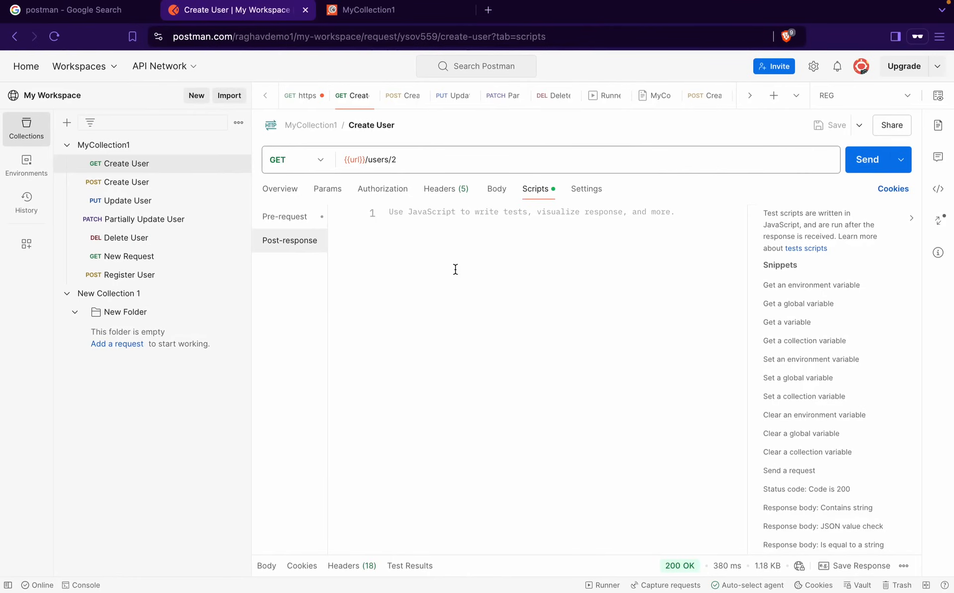
{"action": "left_click", "coordinate": [288, 220]}
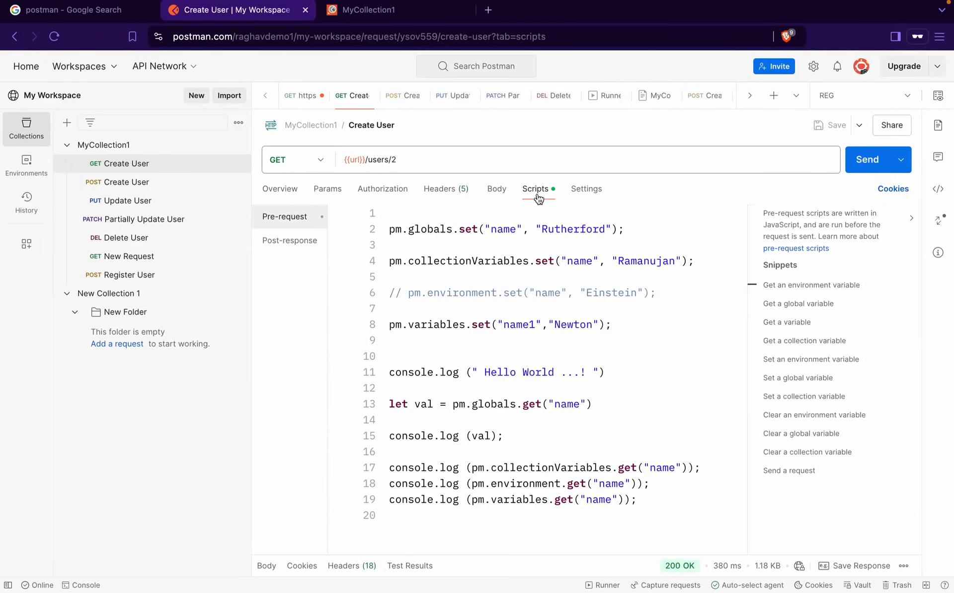
{"action": "left_click", "coordinate": [302, 242]}
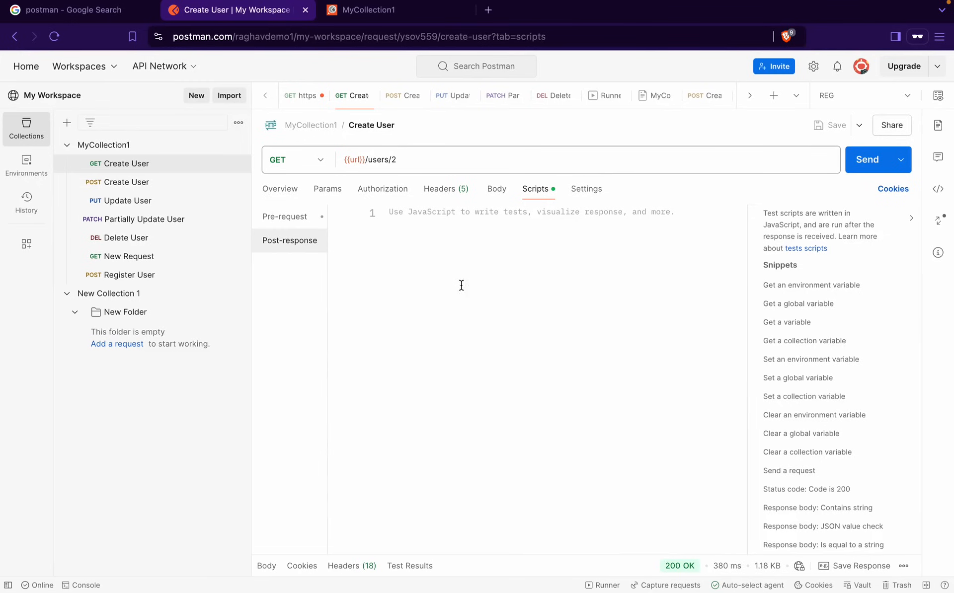
{"action": "left_click", "coordinate": [425, 254]}
Replace a half-typed pm.test line with the 'Status code: Code is 200' snippet
{"action": "key", "text": "Return"}
{"action": "type", "text": "pm."}
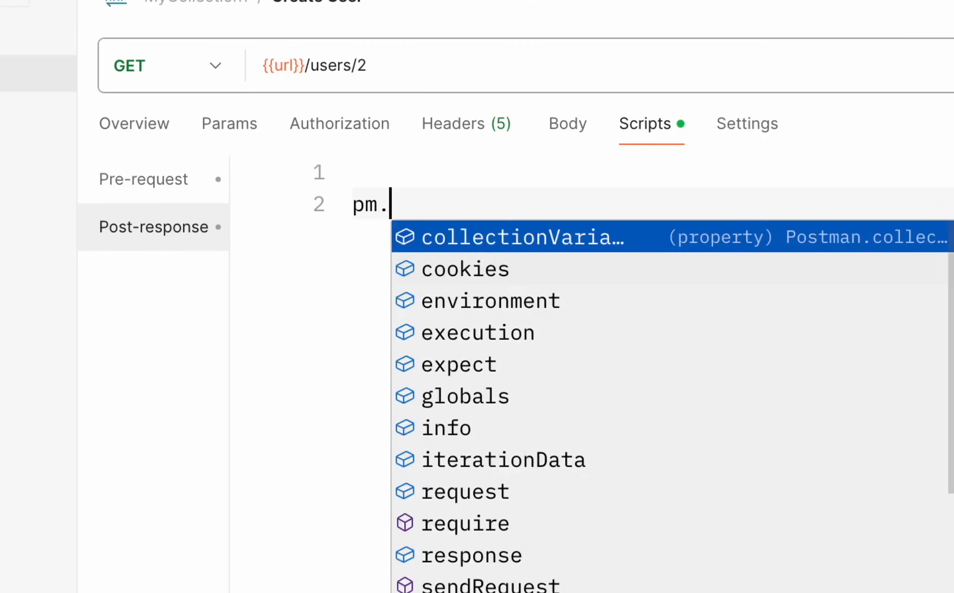
{"action": "type", "text": "te"}
{"action": "key", "text": "Return"}
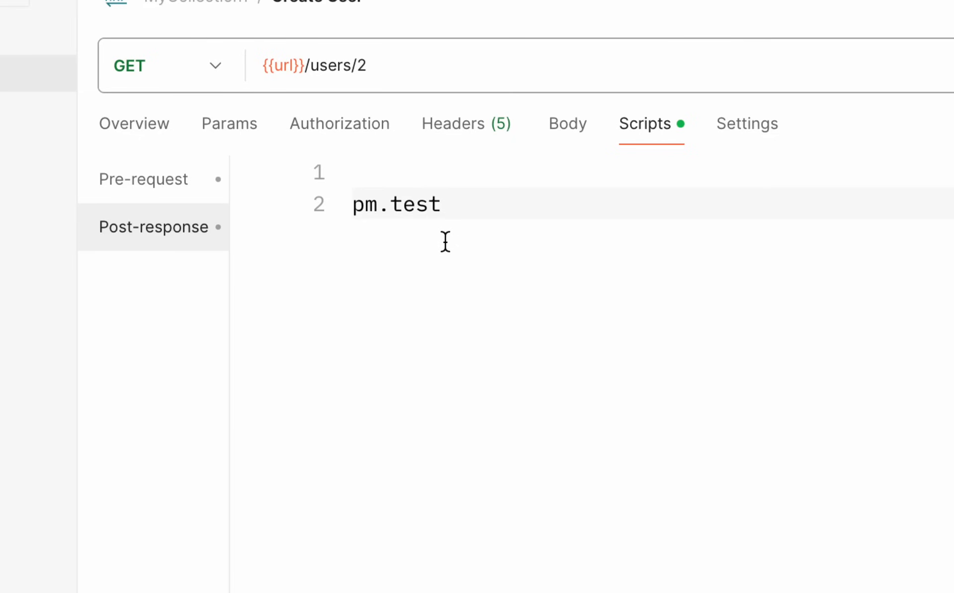
{"action": "type", "text": "("}
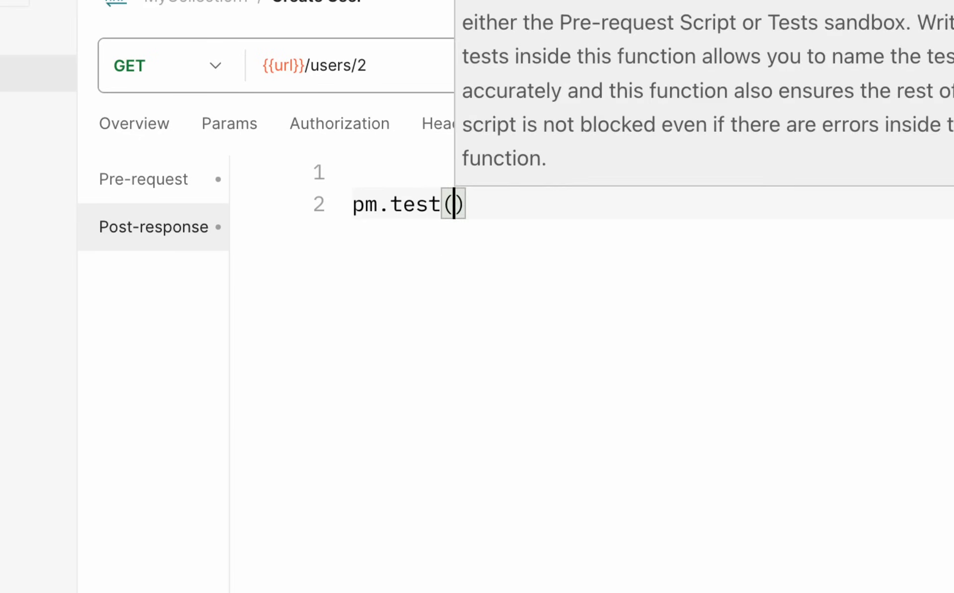
{"action": "key", "text": "BackSpace"}
{"action": "key", "text": "BackSpace"}
{"action": "key", "text": "BackSpace"}
{"action": "key", "text": "BackSpace"}
{"action": "key", "text": "BackSpace"}
{"action": "key", "text": "BackSpace"}
{"action": "key", "text": "BackSpace"}
{"action": "key", "text": "BackSpace"}
{"action": "key", "text": "BackSpace"}
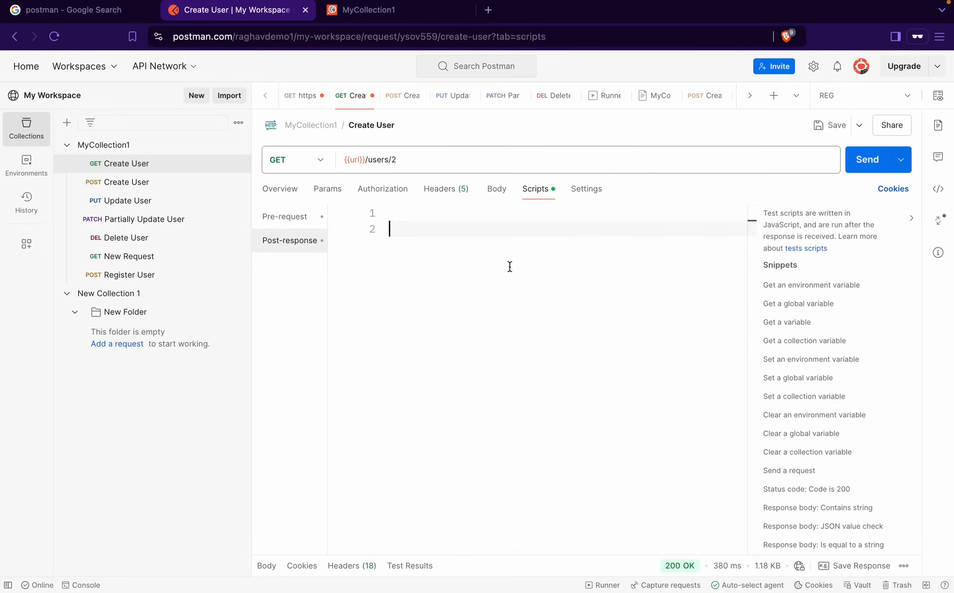
{"action": "scroll", "coordinate": [823, 397], "scroll_direction": "down", "scroll_amount": 3}
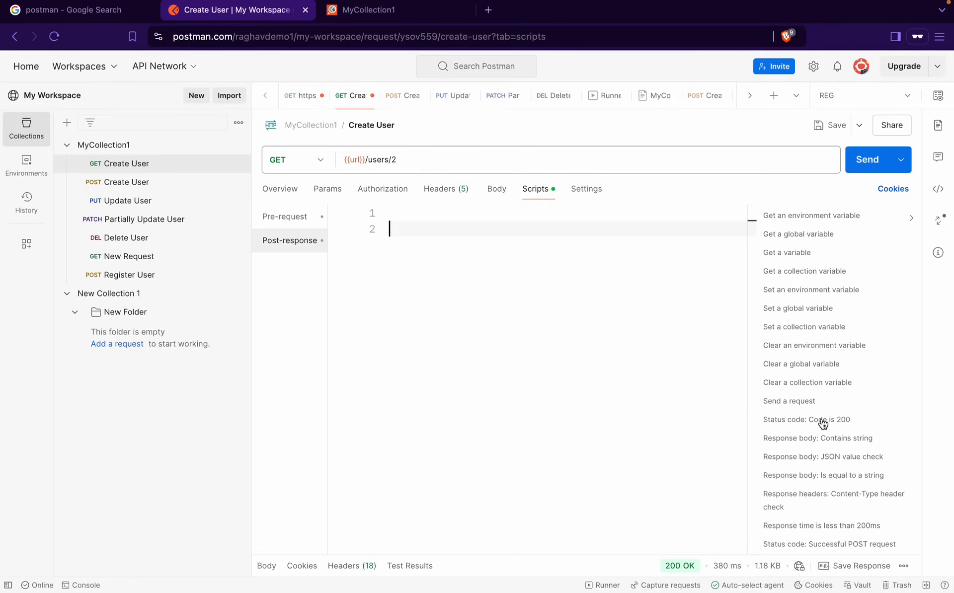
{"action": "left_click", "coordinate": [823, 420]}
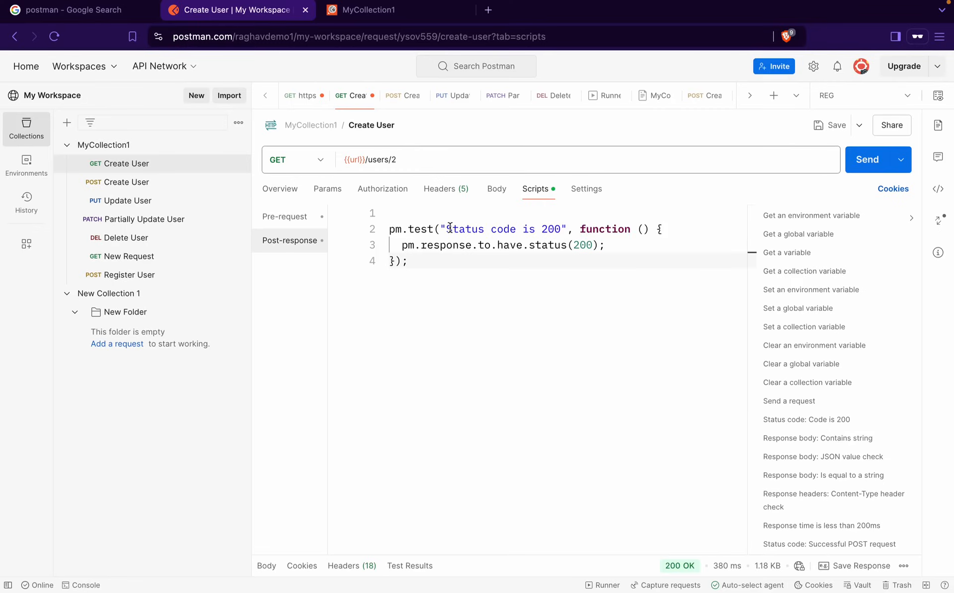
Rename the test to 'Verify status code is 201' and change status(200) to status(201)
{"action": "left_click", "coordinate": [451, 229]}
{"action": "key", "text": "BackSpace"}
{"action": "type", "text": "Verify s"}
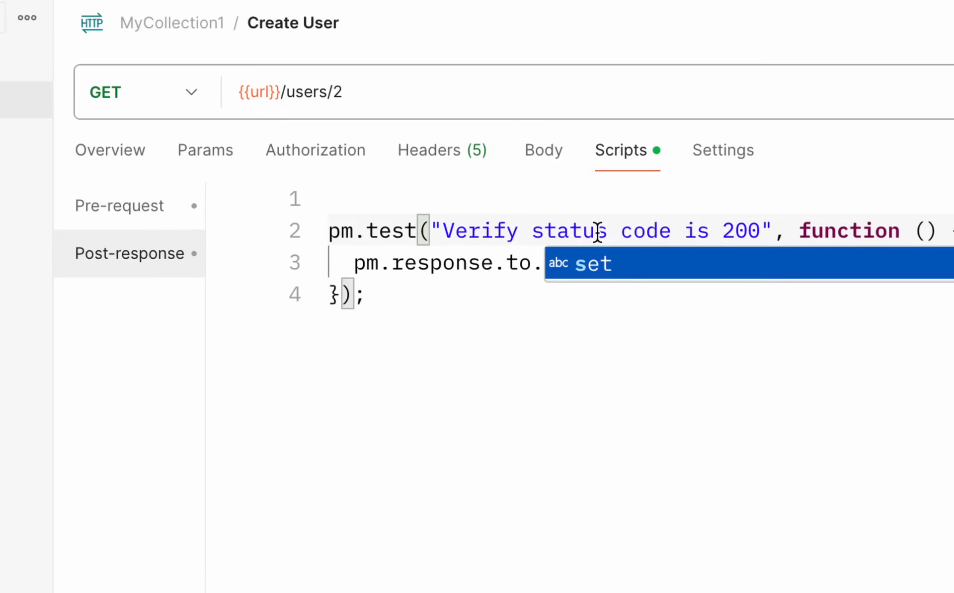
{"action": "left_click", "coordinate": [596, 229]}
{"action": "left_click_drag", "start_coordinate": [762, 230], "coordinate": [463, 226]}
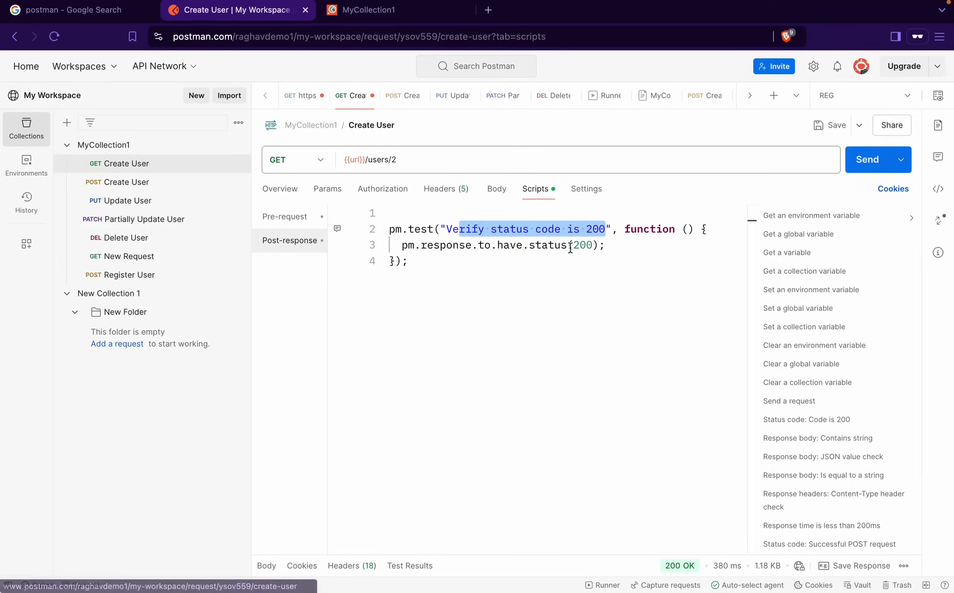
{"action": "left_click", "coordinate": [594, 245]}
{"action": "key", "text": "BackSpace"}
{"action": "type", "text": "1"}
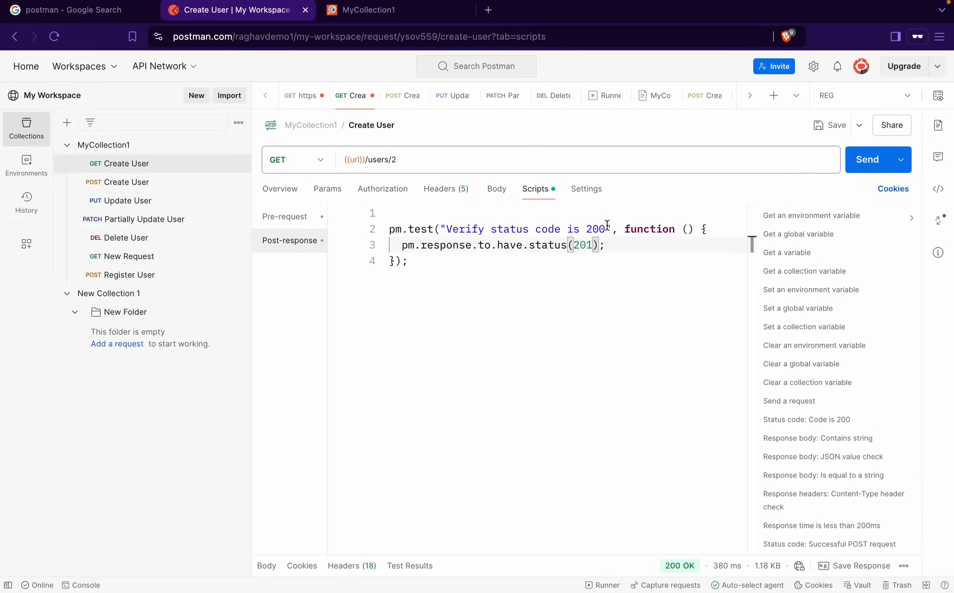
{"action": "left_click", "coordinate": [605, 226]}
{"action": "left_click", "coordinate": [463, 268]}
{"action": "key", "text": "Return"}
{"action": "key", "text": "Return"}
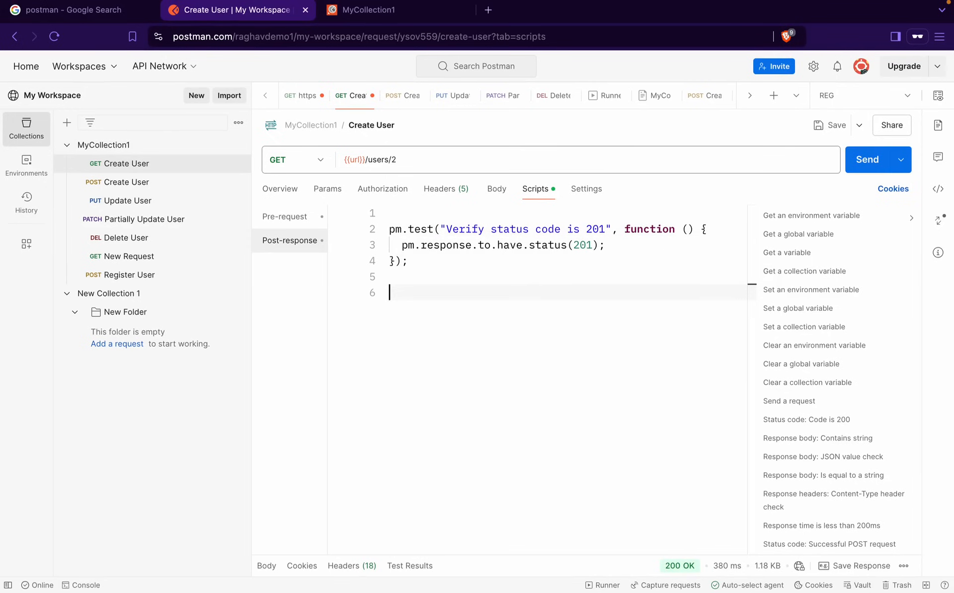
Add the 'Verify response time is less than 200ms' snippet test, then save and send Create User
{"action": "scroll", "coordinate": [817, 434], "scroll_direction": "down", "scroll_amount": 3}
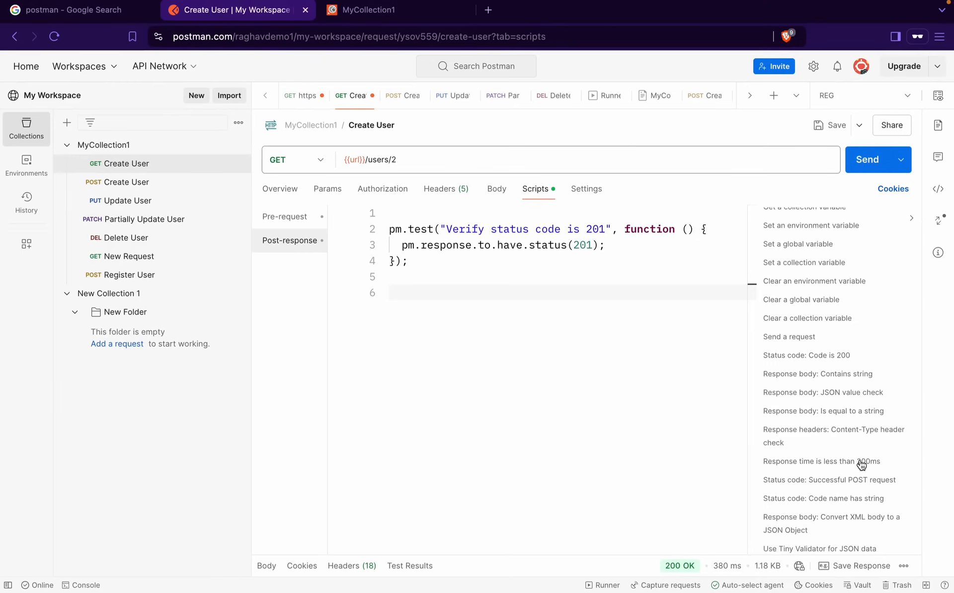
{"action": "left_click", "coordinate": [861, 462]}
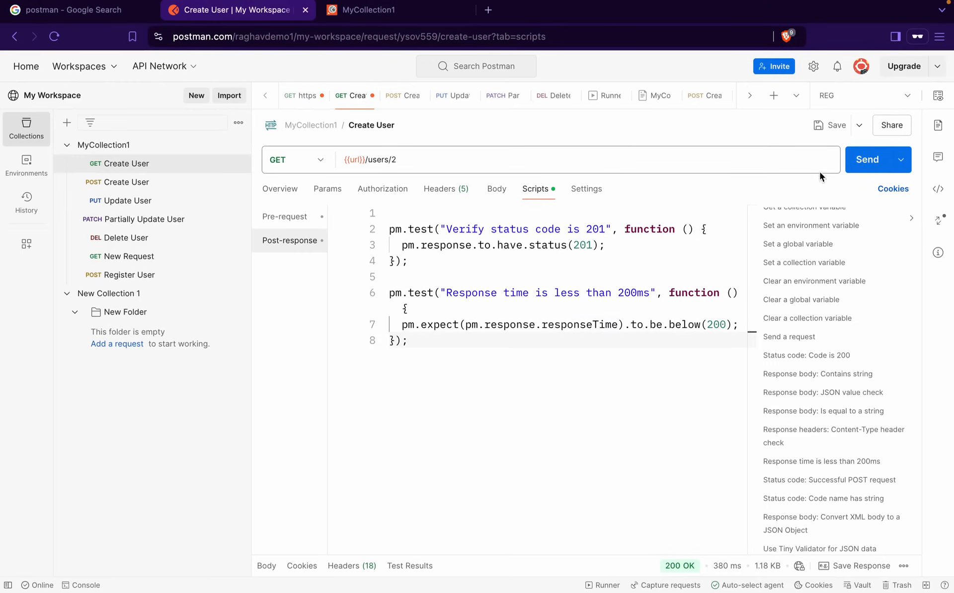
{"action": "left_click", "coordinate": [446, 293]}
{"action": "type", "text": "Verify"}
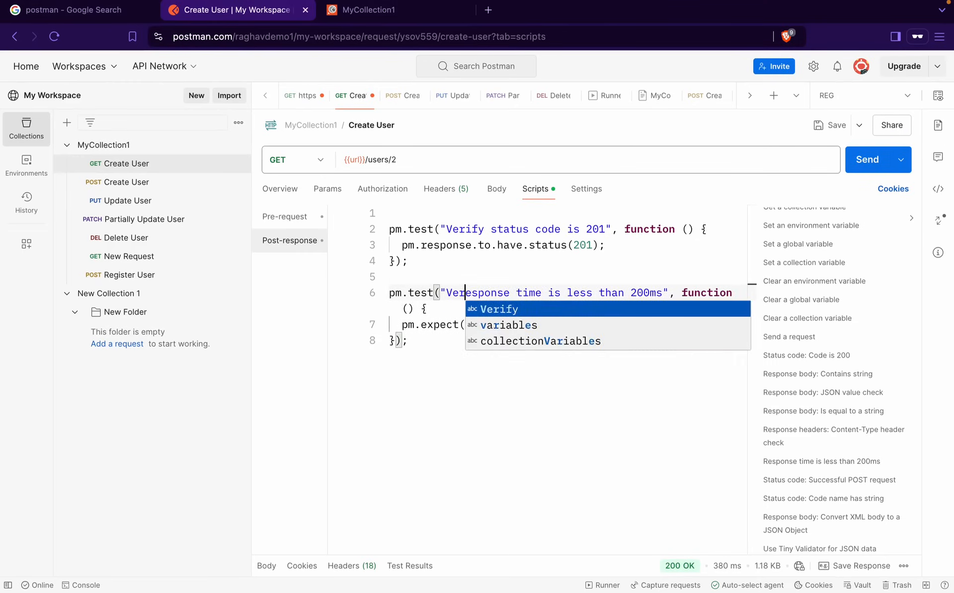
{"action": "key", "text": "Delete"}
{"action": "type", "text": "re"}
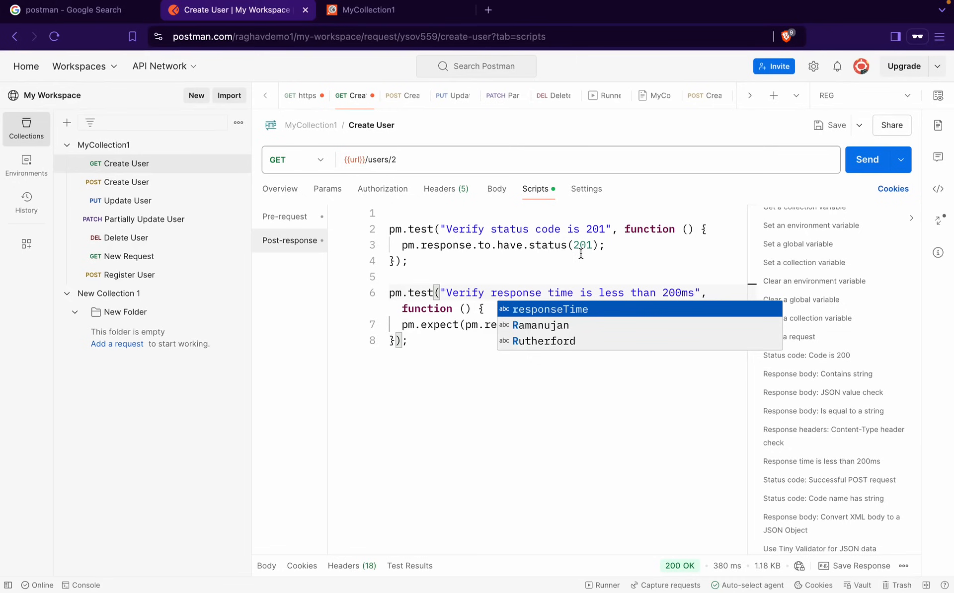
{"action": "left_click", "coordinate": [827, 125]}
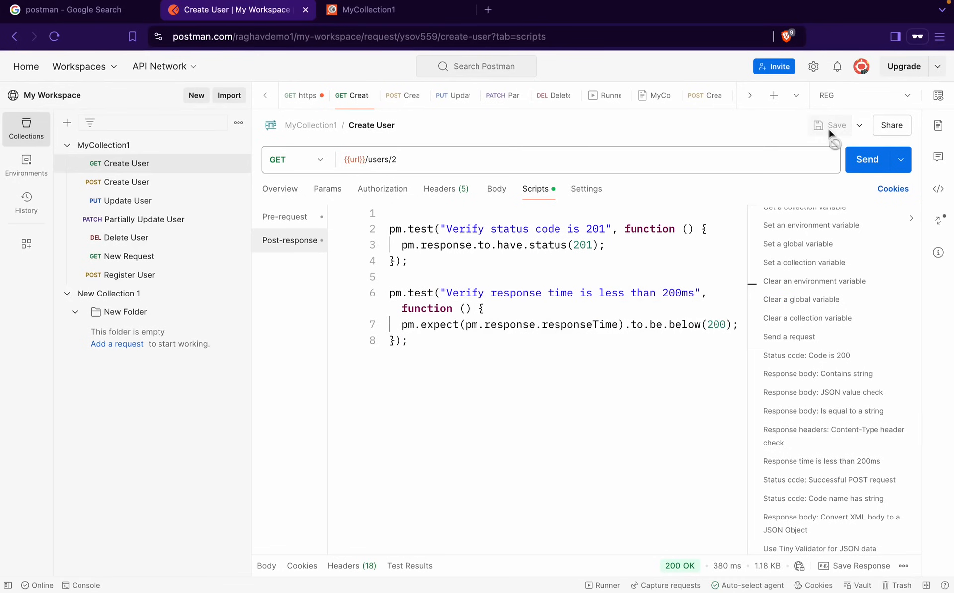
{"action": "left_click", "coordinate": [867, 160]}
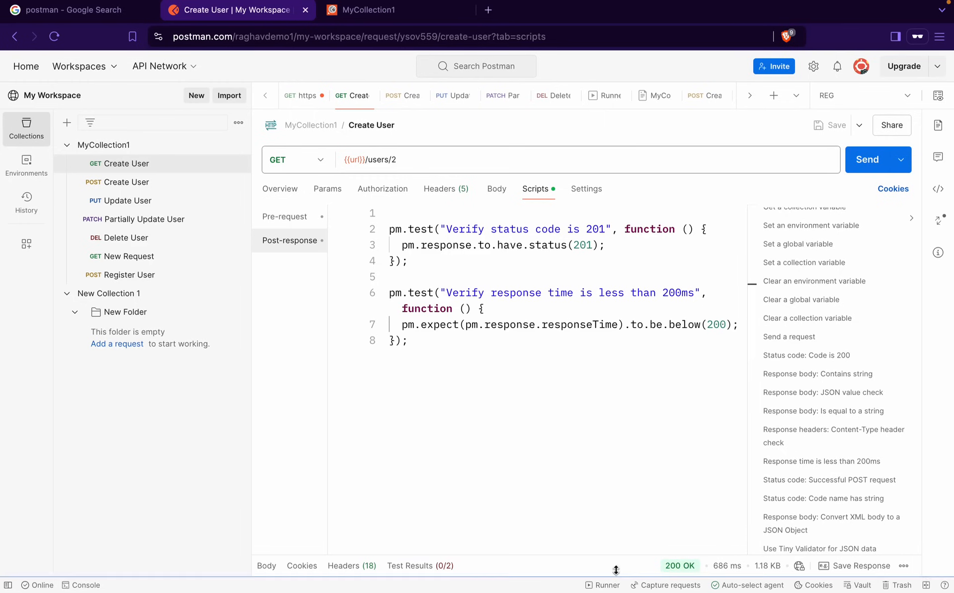
Enlarge the response pane and resend the Create User request
{"action": "left_click_drag", "start_coordinate": [596, 557], "coordinate": [595, 345]}
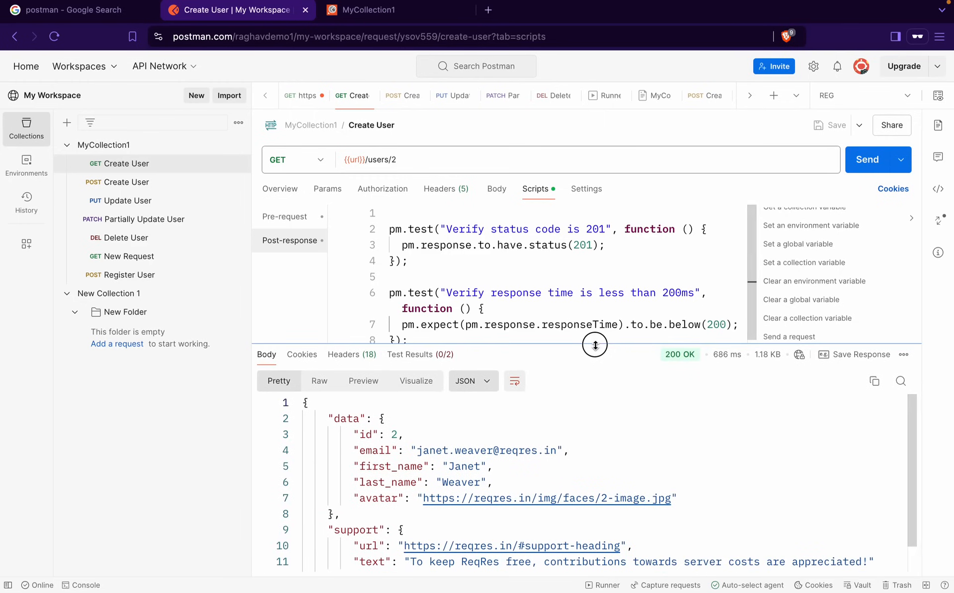
{"action": "left_click", "coordinate": [862, 161]}
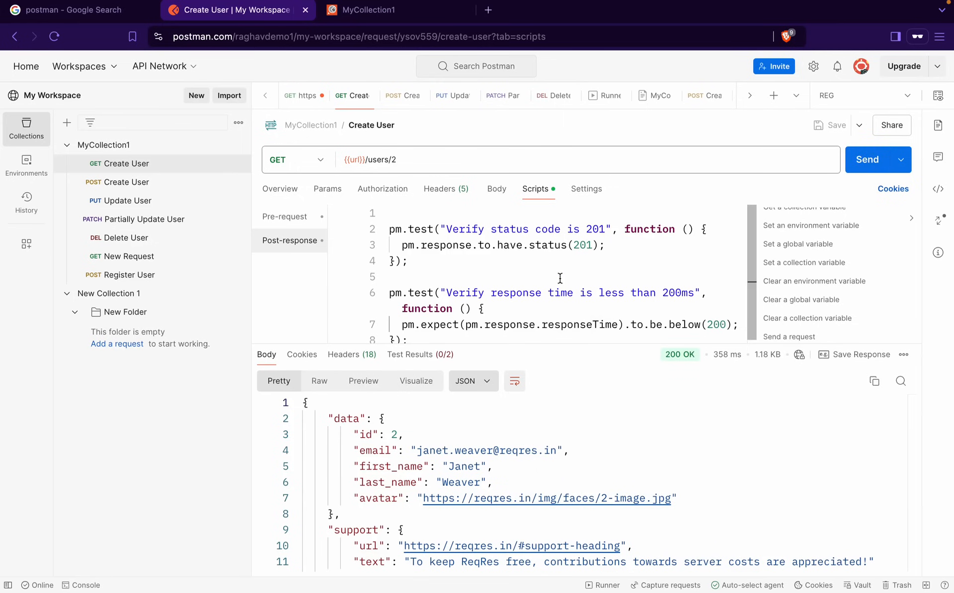
{"action": "scroll", "coordinate": [560, 278], "scroll_direction": "down", "scroll_amount": 1}
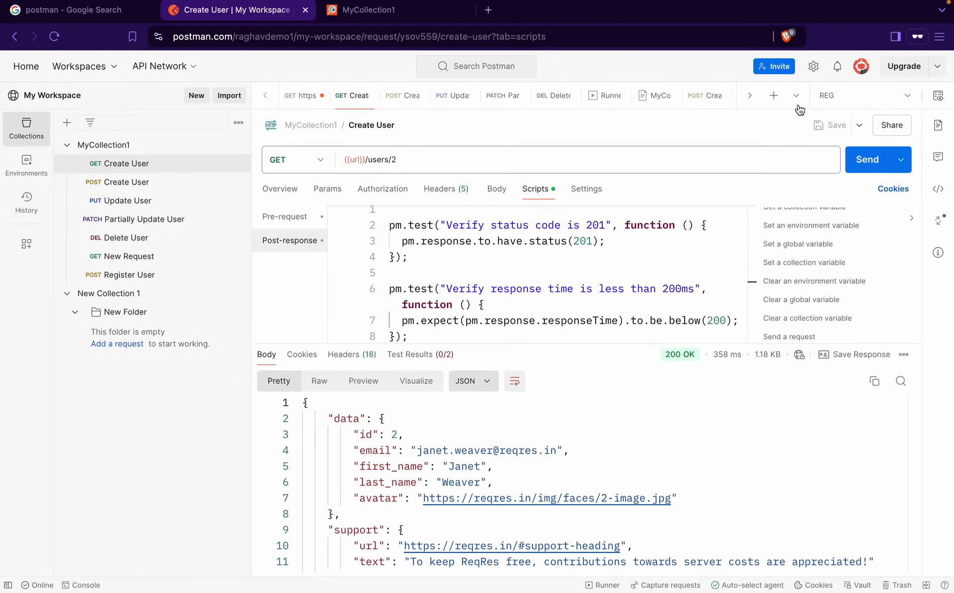
Rerun with no environment and review both failures: status 200 not 201, and 348 ms over 200 ms
{"action": "left_click", "coordinate": [846, 105]}
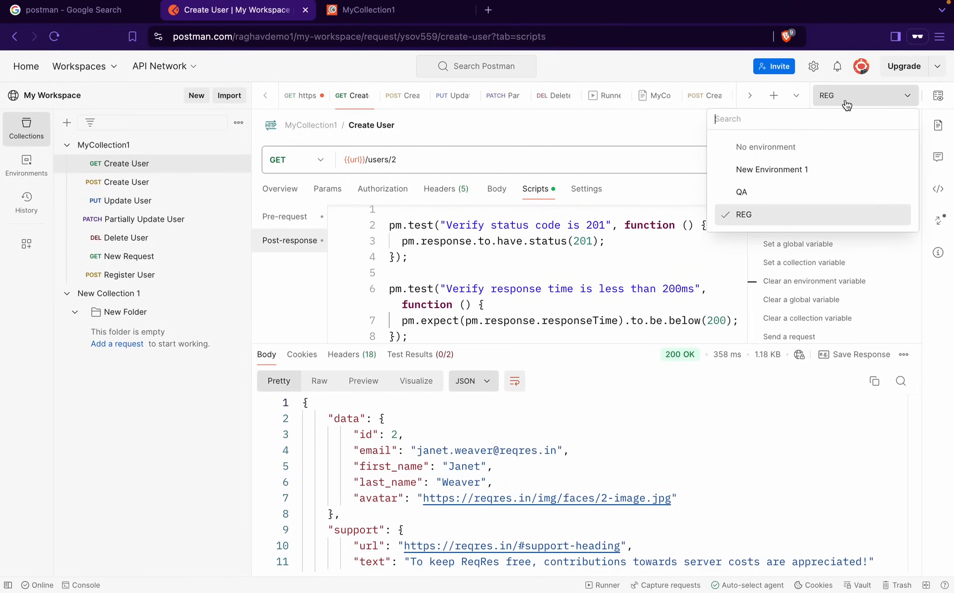
{"action": "left_click", "coordinate": [772, 150]}
{"action": "left_click", "coordinate": [857, 159]}
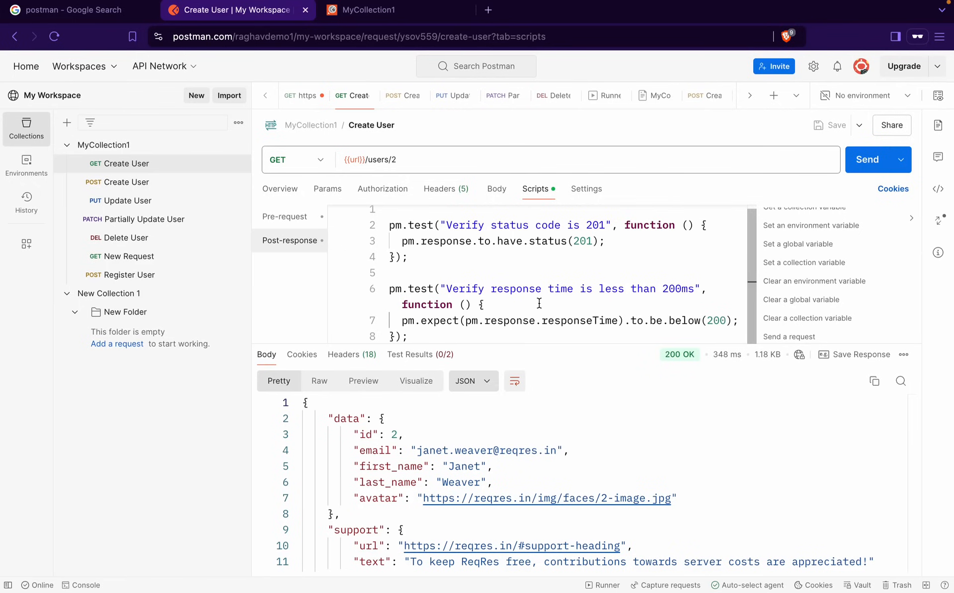
{"action": "left_click", "coordinate": [437, 356]}
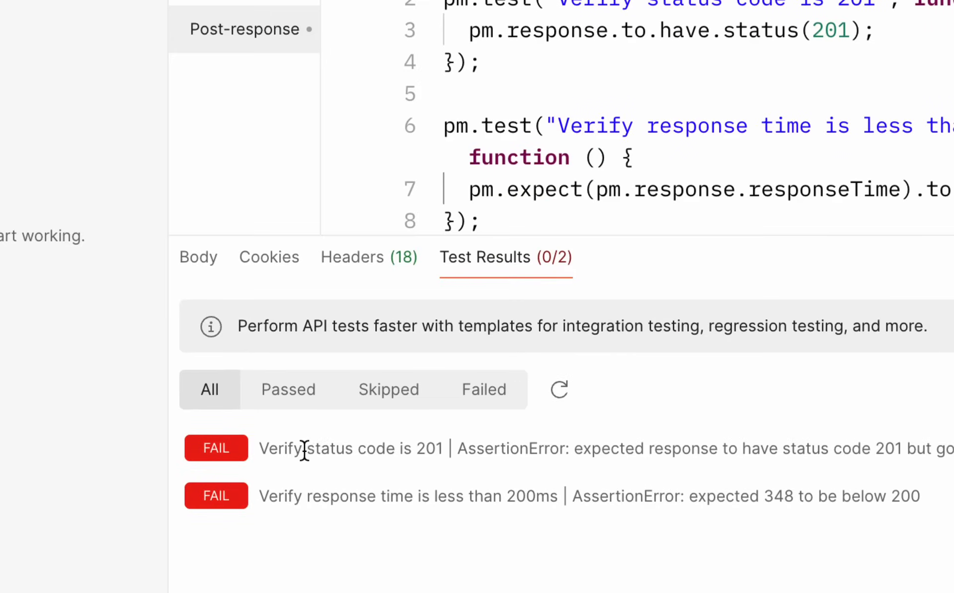
{"action": "left_click_drag", "start_coordinate": [318, 451], "coordinate": [393, 451]}
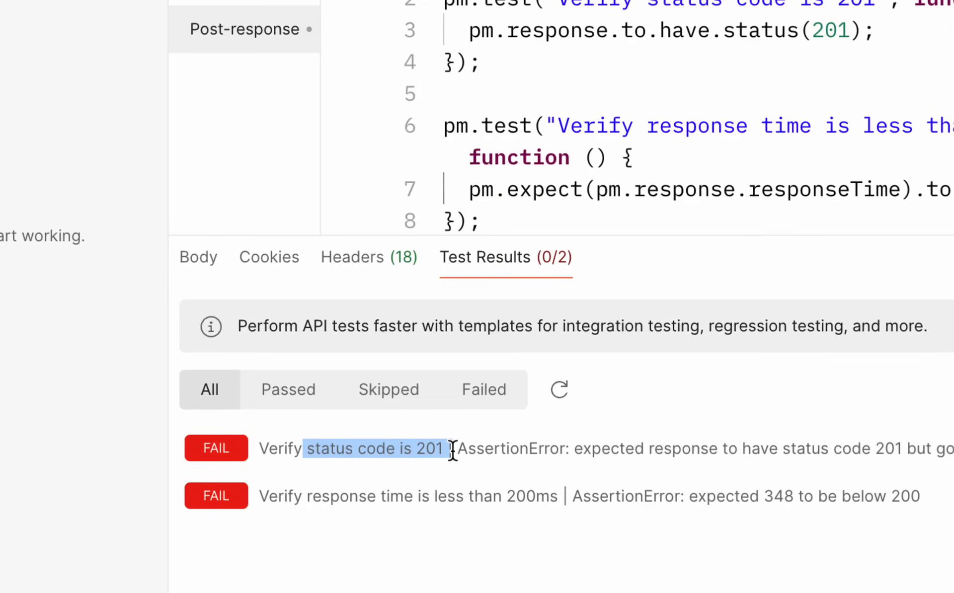
{"action": "left_click_drag", "start_coordinate": [358, 495], "coordinate": [547, 496]}
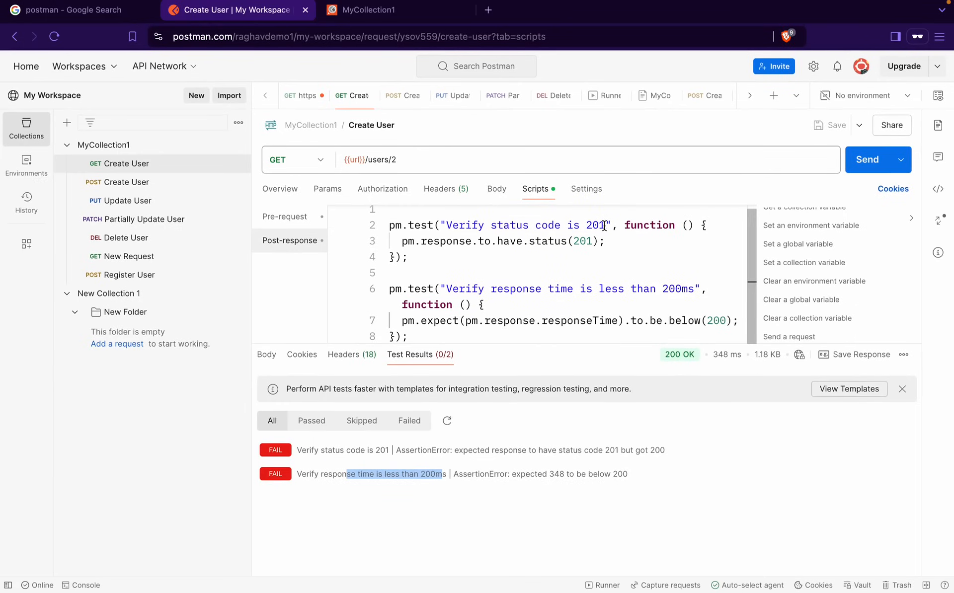
Change the expected status from 201 to 200 in the test name and assertion, and save
{"action": "left_click", "coordinate": [604, 226]}
{"action": "key", "text": "BackSpace"}
{"action": "type", "text": "0"}
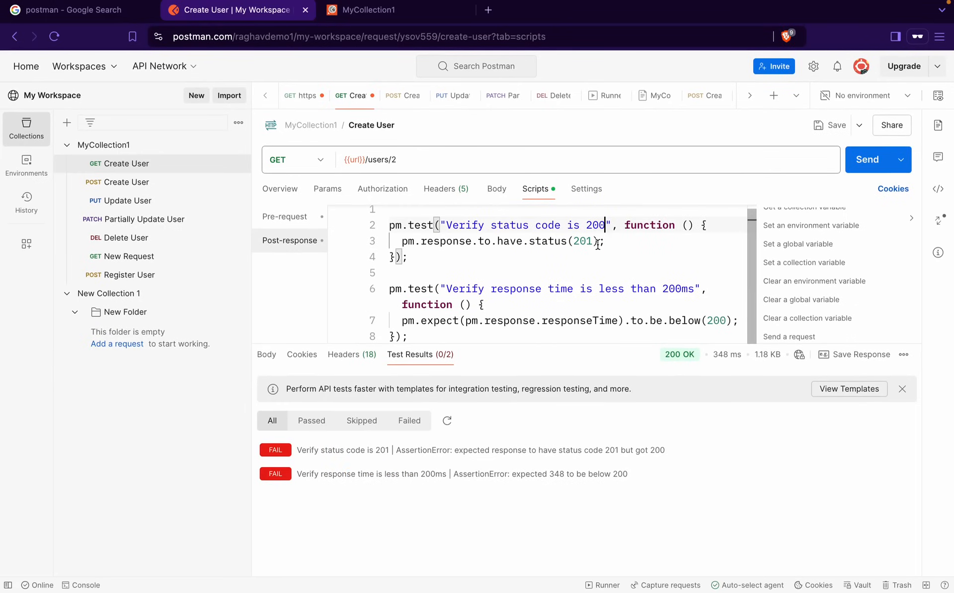
{"action": "left_click", "coordinate": [588, 242]}
{"action": "type", "text": "0"}
{"action": "key", "text": "BackSpace"}
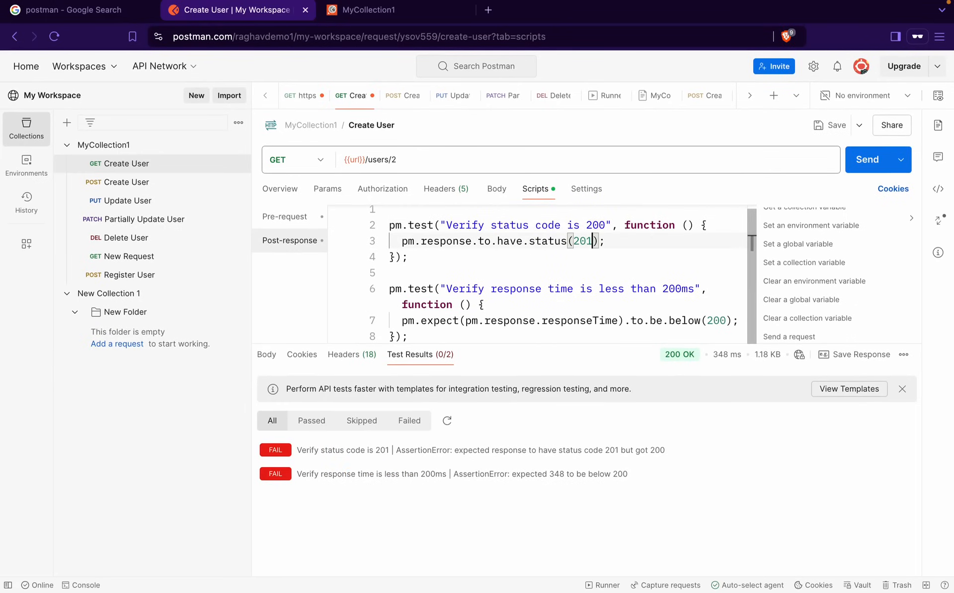
{"action": "left_click", "coordinate": [825, 126]}
Rerun Create User and check the results: status test passes, response time fails at 371 ms
{"action": "left_click", "coordinate": [867, 160]}
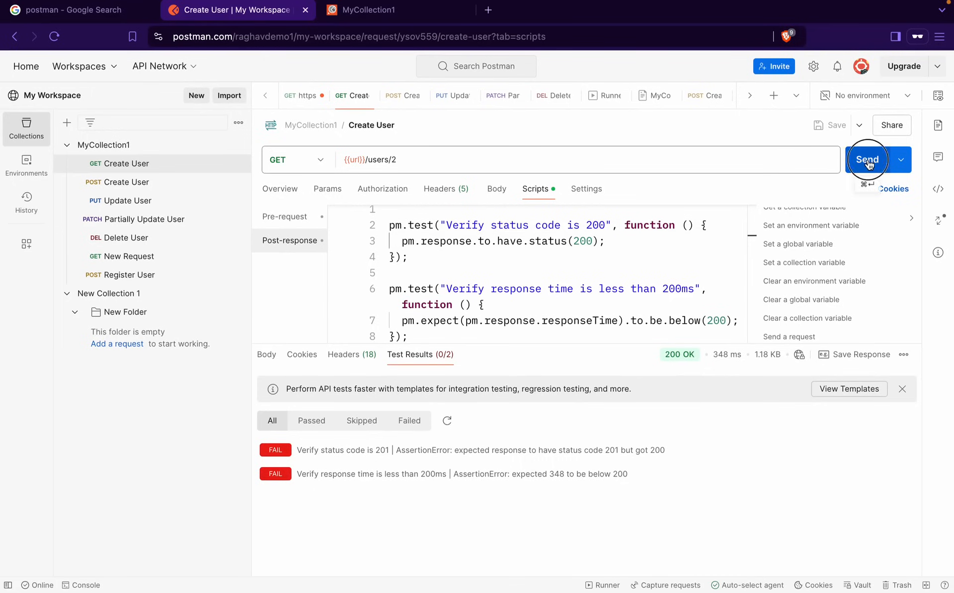
{"action": "left_click", "coordinate": [353, 362]}
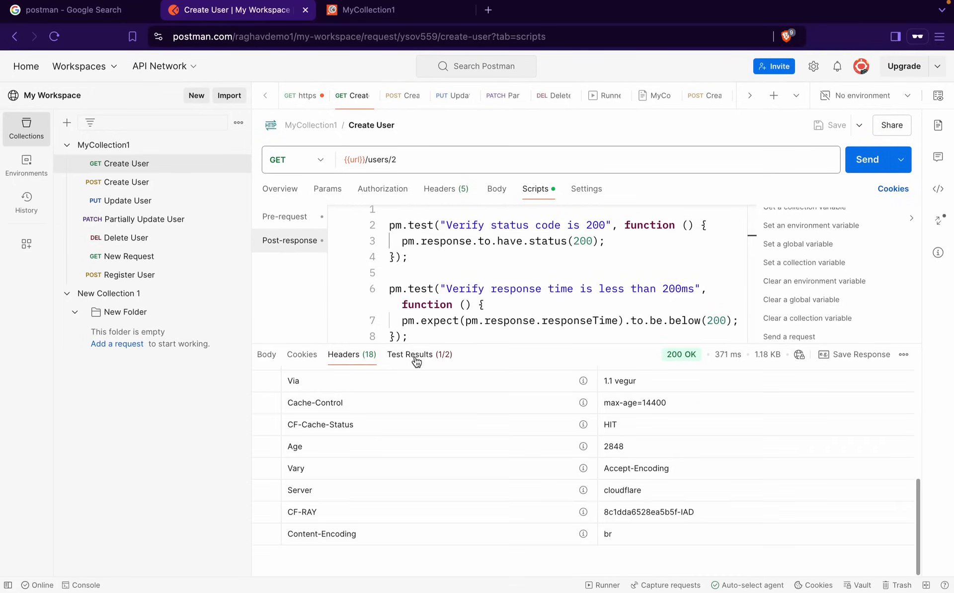
{"action": "left_click", "coordinate": [419, 361]}
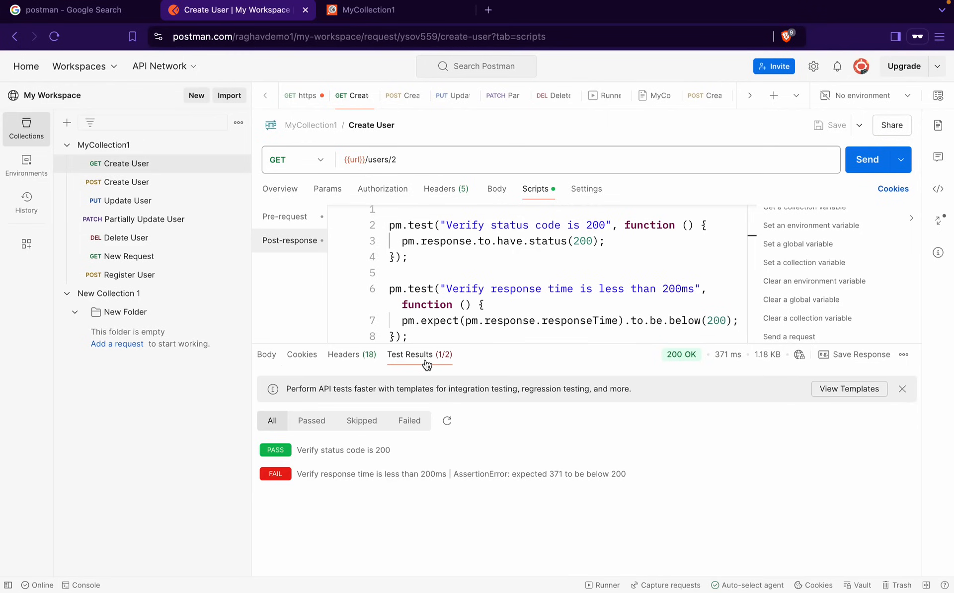
{"action": "left_click_drag", "start_coordinate": [295, 440], "coordinate": [424, 469]}
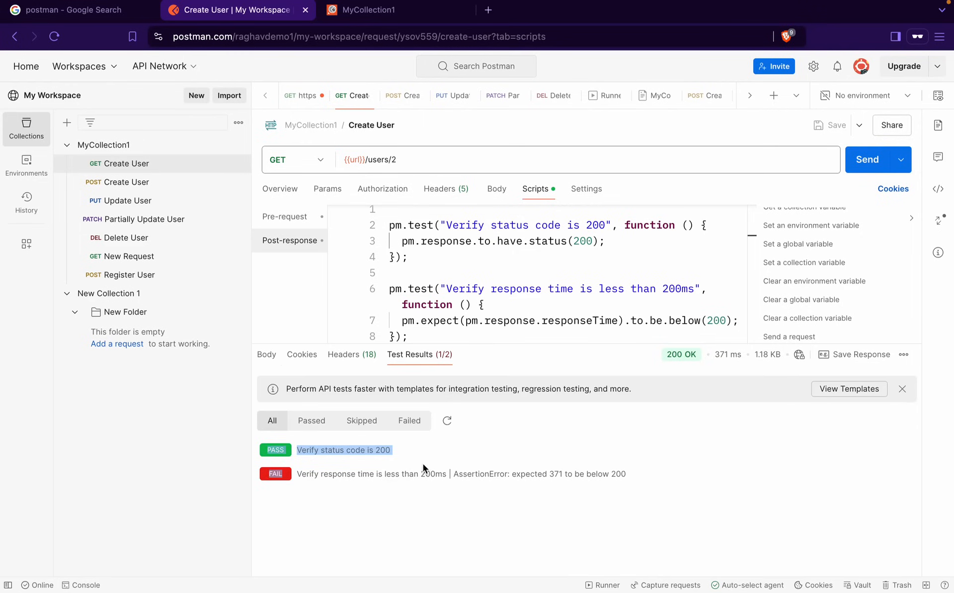
{"action": "left_click_drag", "start_coordinate": [313, 472], "coordinate": [434, 473]}
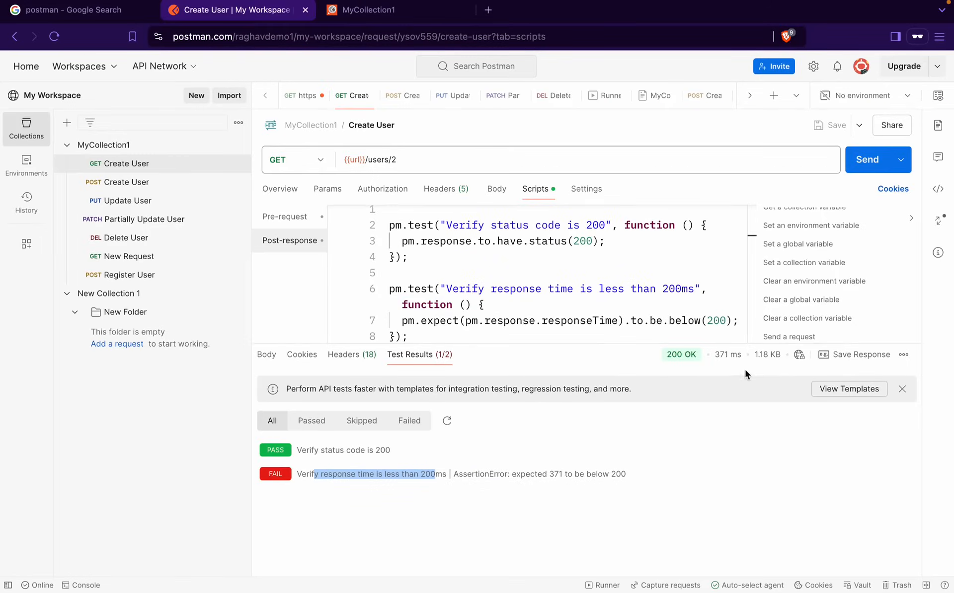
{"action": "mouse_move", "coordinate": [736, 356]}
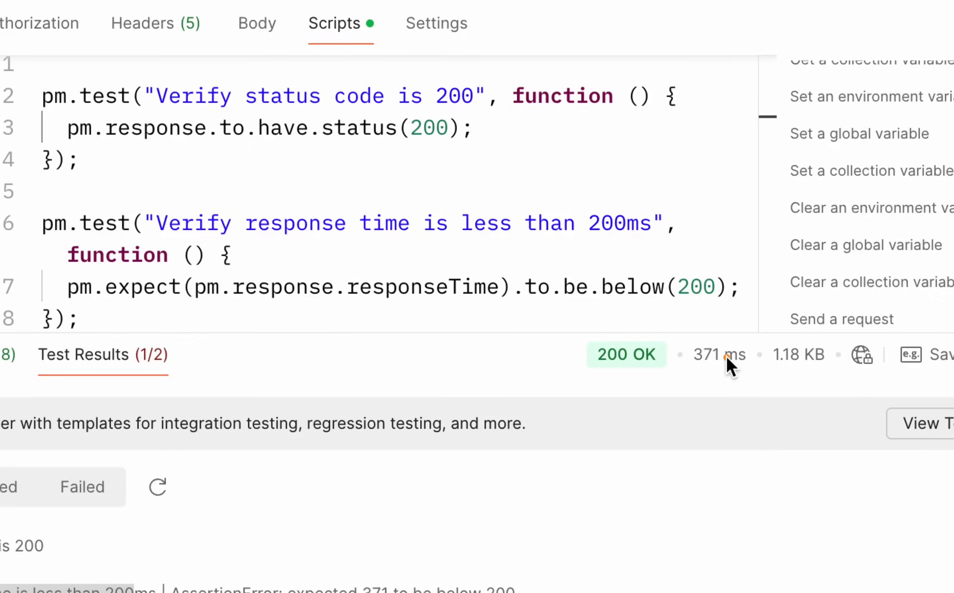
{"action": "mouse_move", "coordinate": [728, 356]}
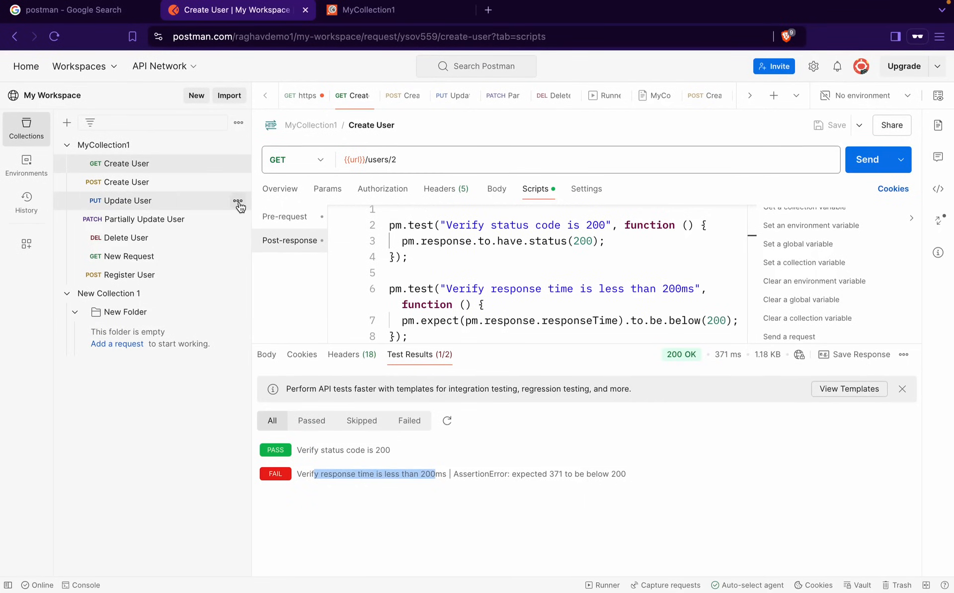
Inspect the empty post-response scripts of the MyCollection1 collection and New Folder
{"action": "left_click", "coordinate": [146, 144]}
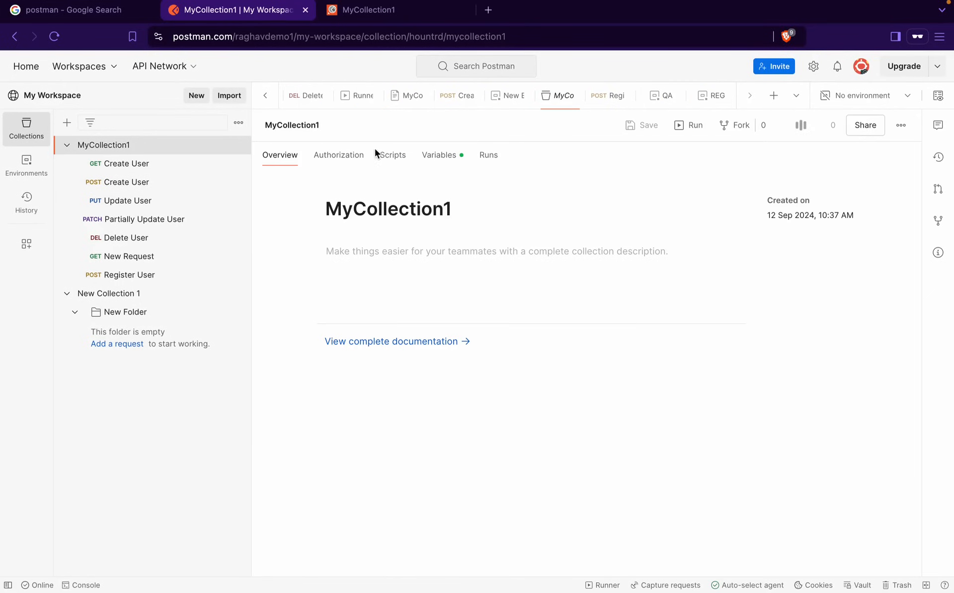
{"action": "left_click", "coordinate": [391, 163]}
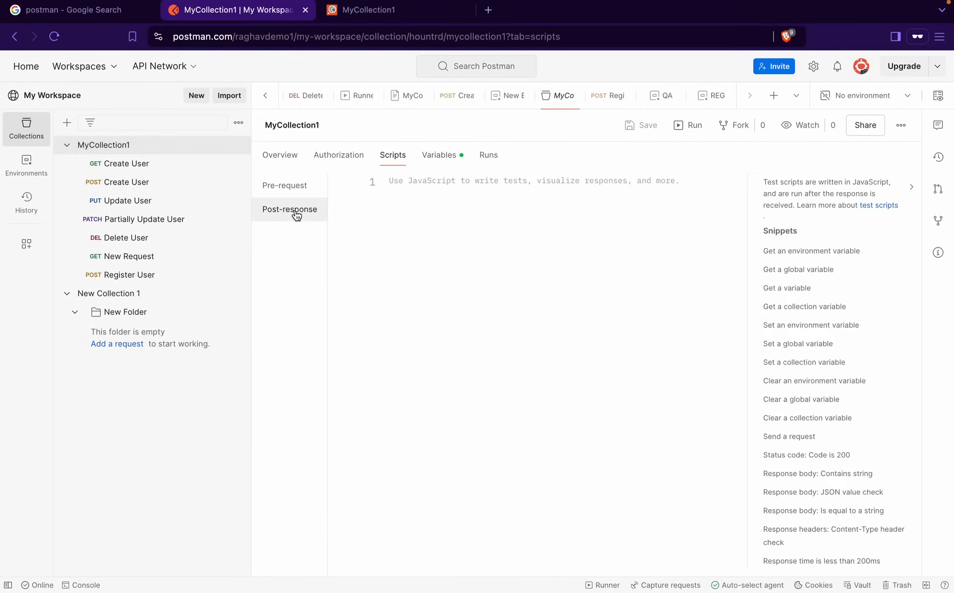
{"action": "left_click", "coordinate": [130, 313]}
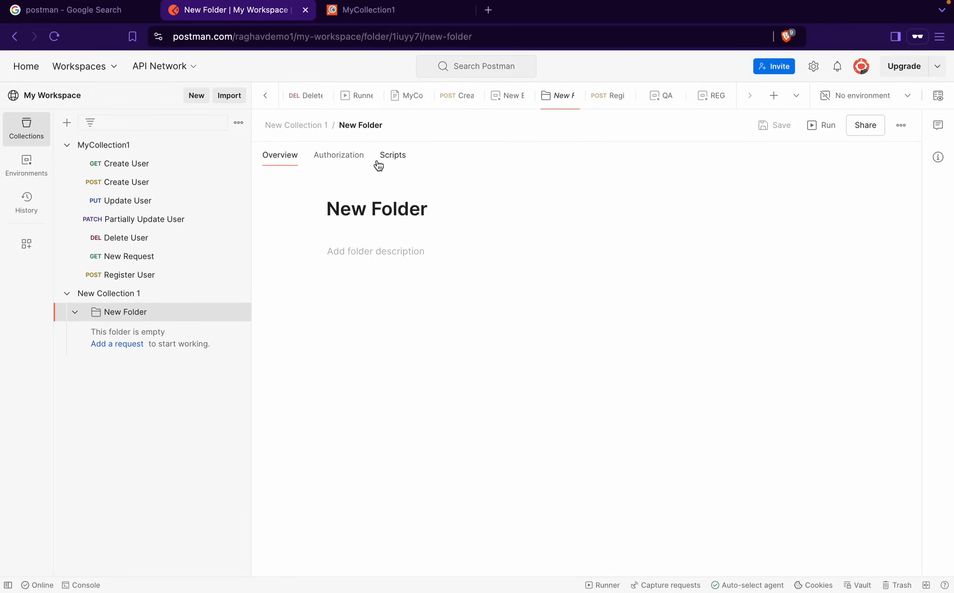
{"action": "left_click", "coordinate": [395, 154]}
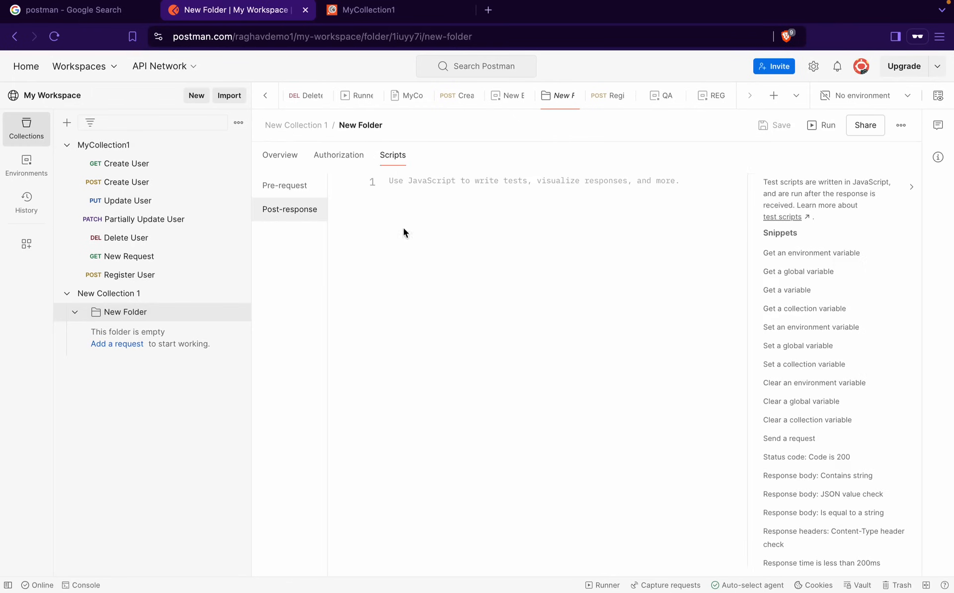
{"action": "left_click", "coordinate": [397, 202]}
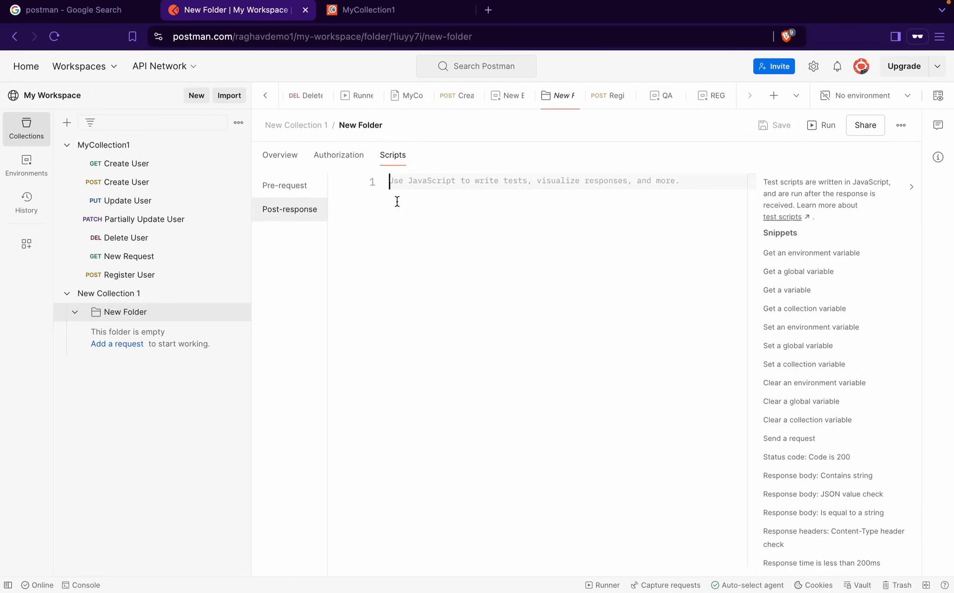
Recheck MyCollection1's scripts, return to the Create User test script, then move to the Postman Tests slide
{"action": "left_click", "coordinate": [145, 147]}
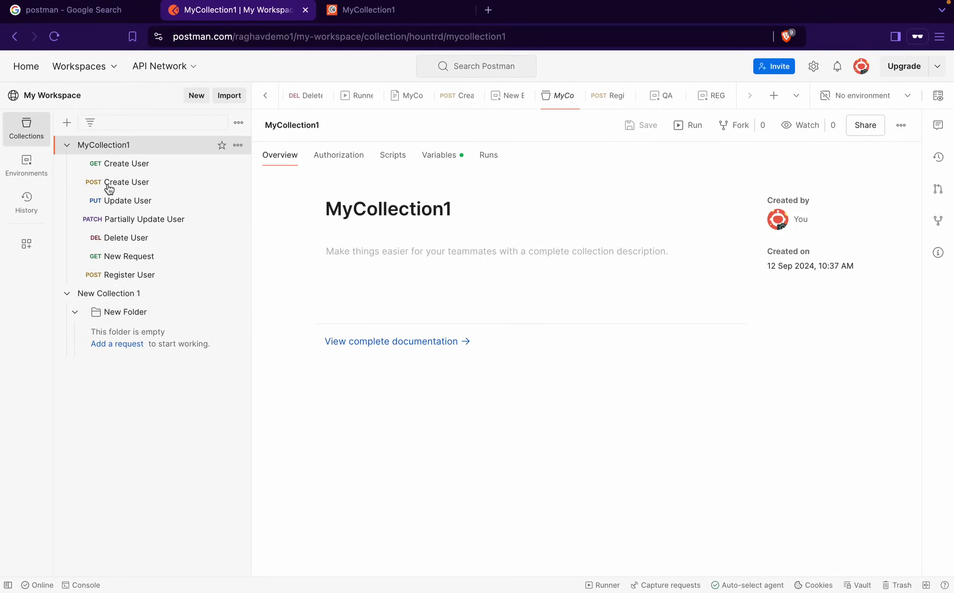
{"action": "left_click", "coordinate": [393, 157]}
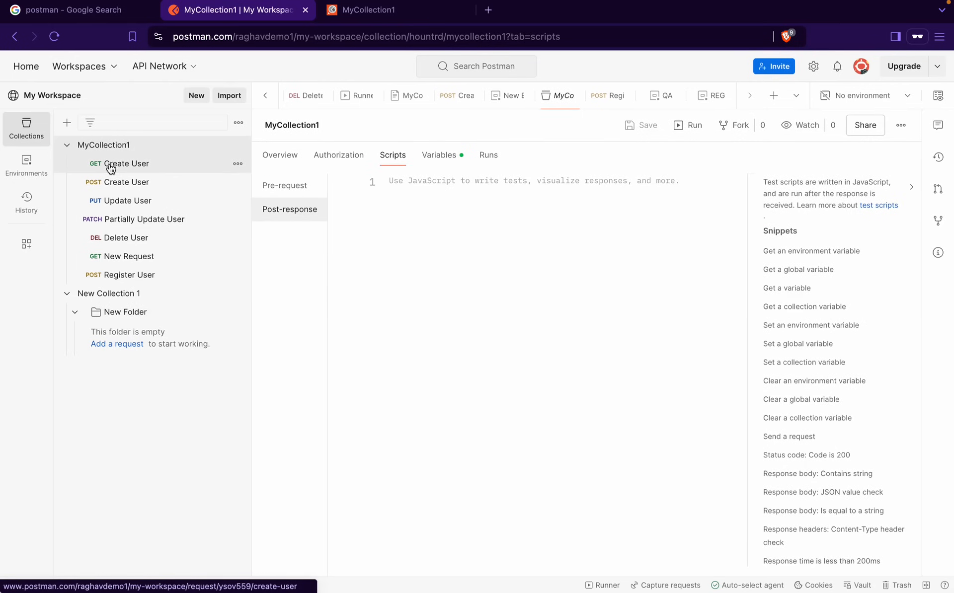
{"action": "left_click", "coordinate": [126, 166]}
{"action": "left_click", "coordinate": [483, 301]}
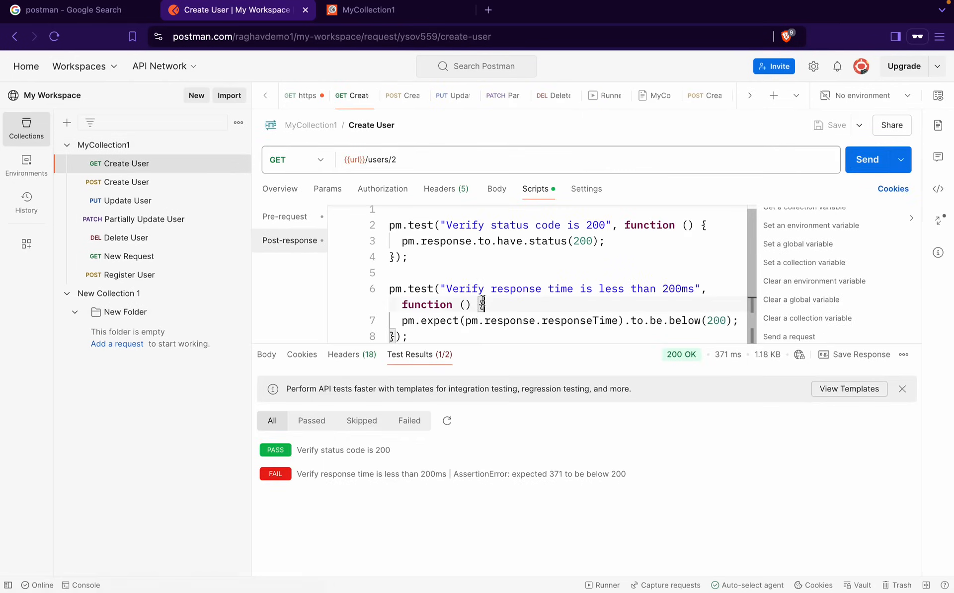
{"action": "key", "text": "ctrl+Left"}
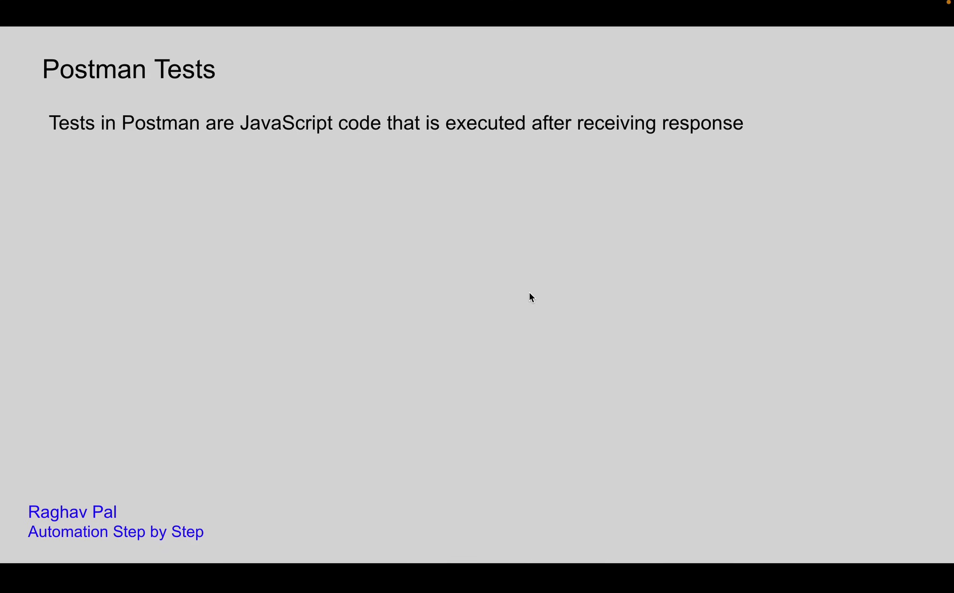
Advance the slide animations to show Step 1, Step 2 with Request, Collection, Folder, and Step 3
{"action": "left_click", "coordinate": [529, 292]}
{"action": "left_click", "coordinate": [529, 292]}
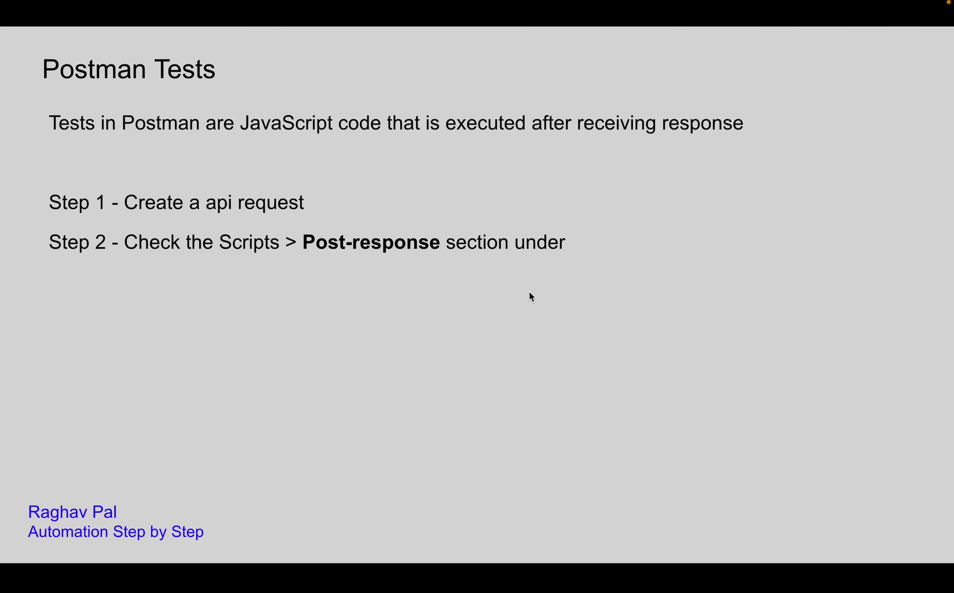
{"action": "left_click", "coordinate": [529, 296]}
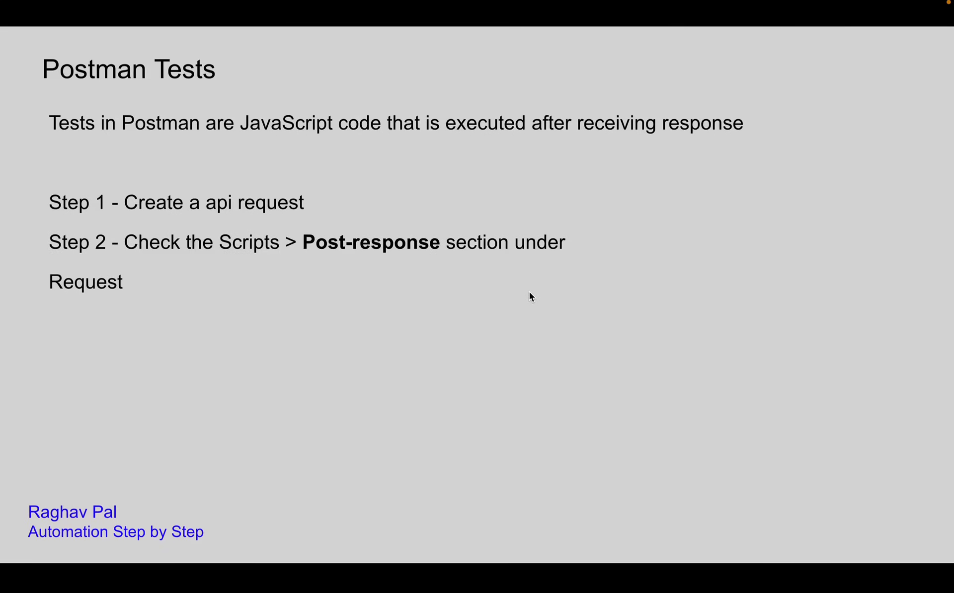
{"action": "left_click", "coordinate": [529, 296]}
{"action": "key", "text": "Left"}
{"action": "mouse_move", "coordinate": [699, 2]}
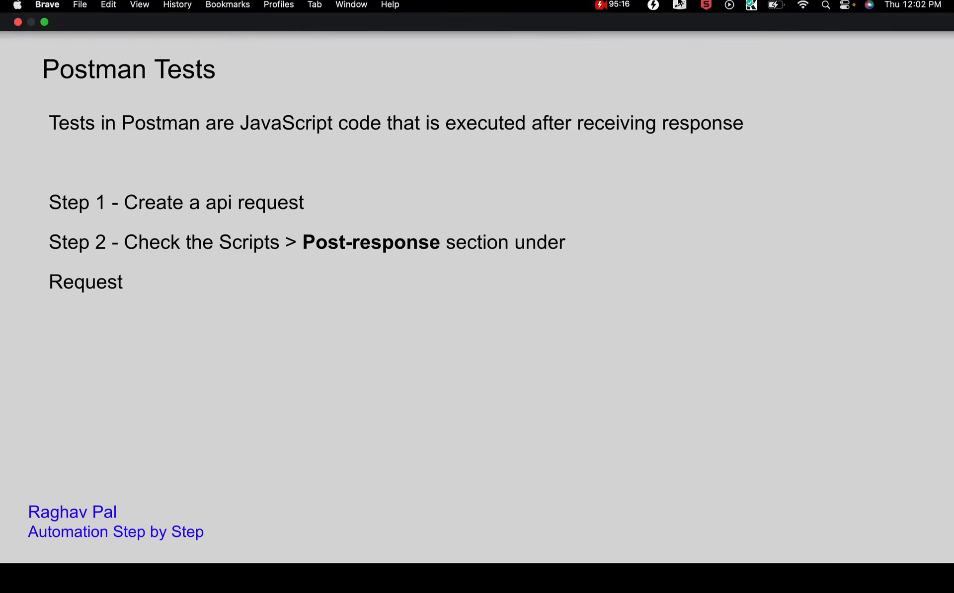
{"action": "left_click", "coordinate": [667, 176]}
{"action": "left_click", "coordinate": [667, 175]}
{"action": "left_click", "coordinate": [667, 175]}
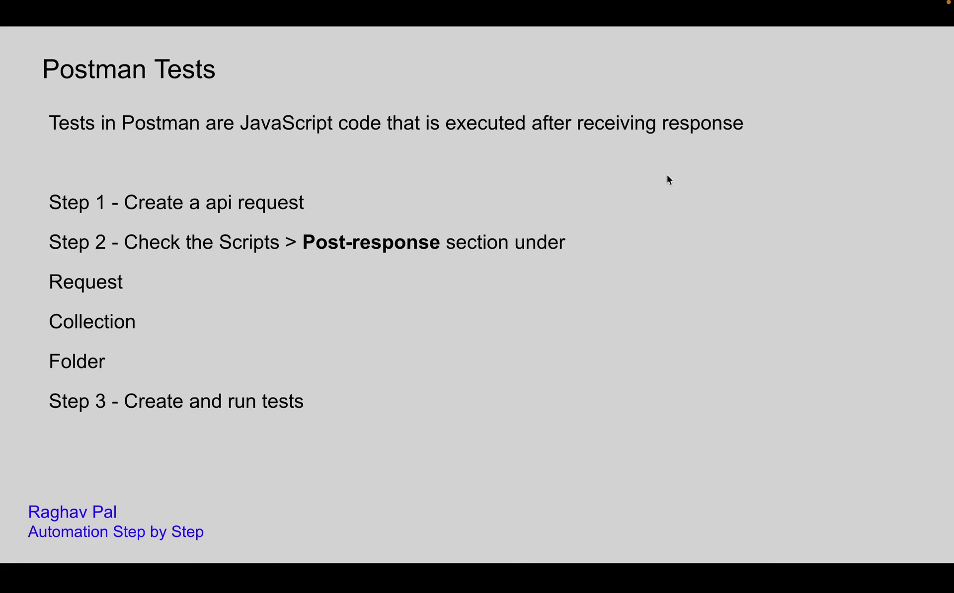